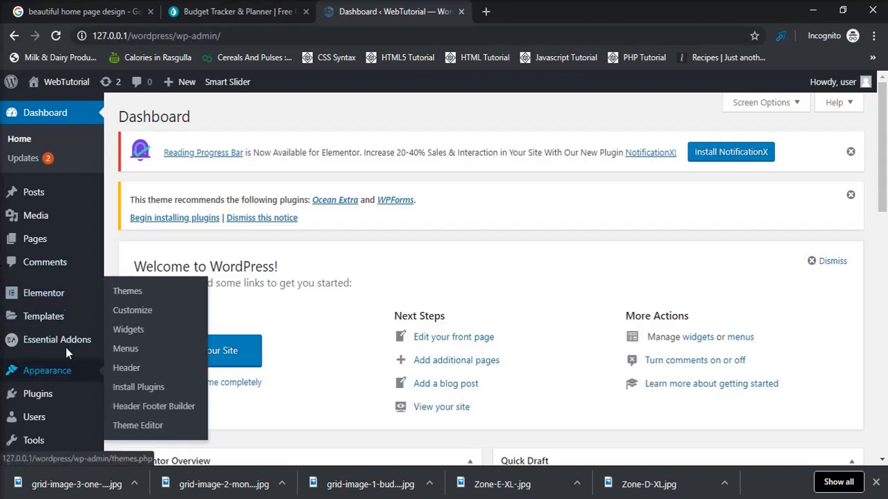
# Step: Create a new page titled "Home Pages" and open it for editing with Elementor
pyautogui.moveTo(64, 211)
pyautogui.moveTo(73, 247)
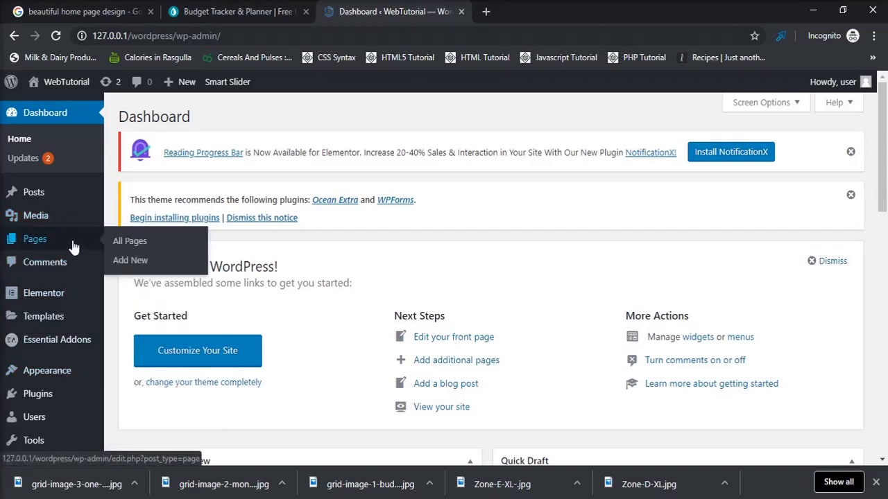
pyautogui.click(134, 261)
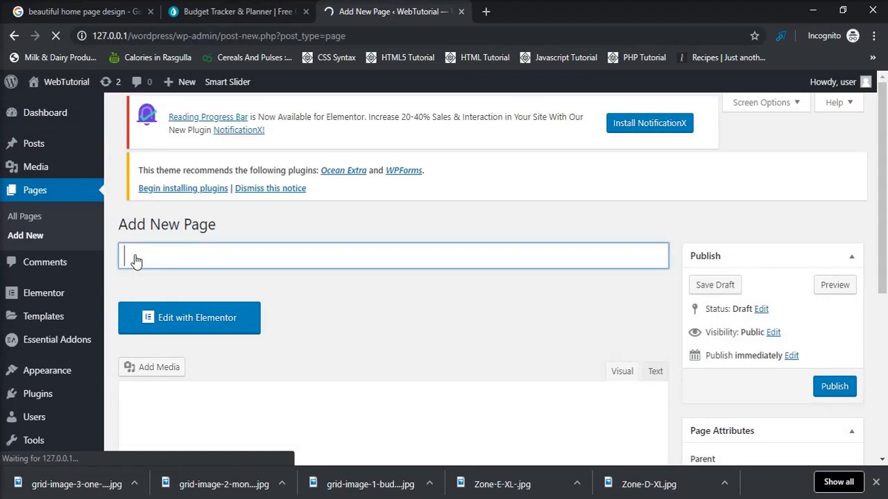
pyautogui.write('Home')
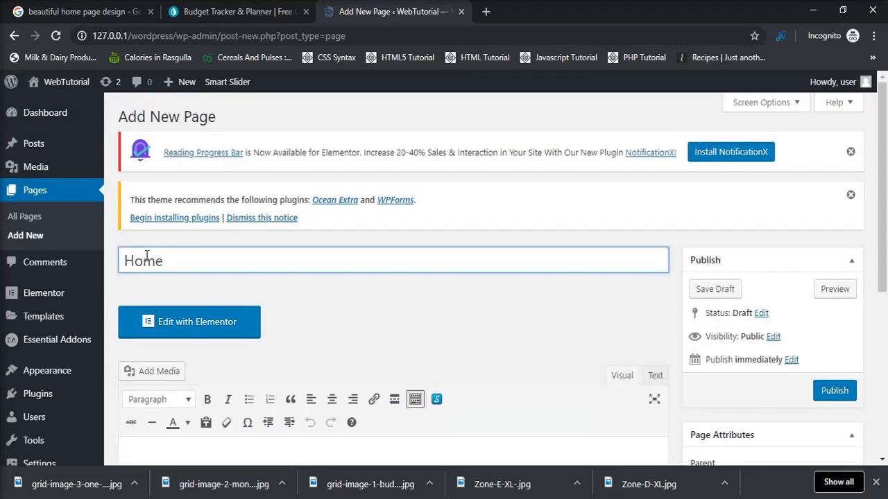
pyautogui.write(' Pages')
pyautogui.click(169, 329)
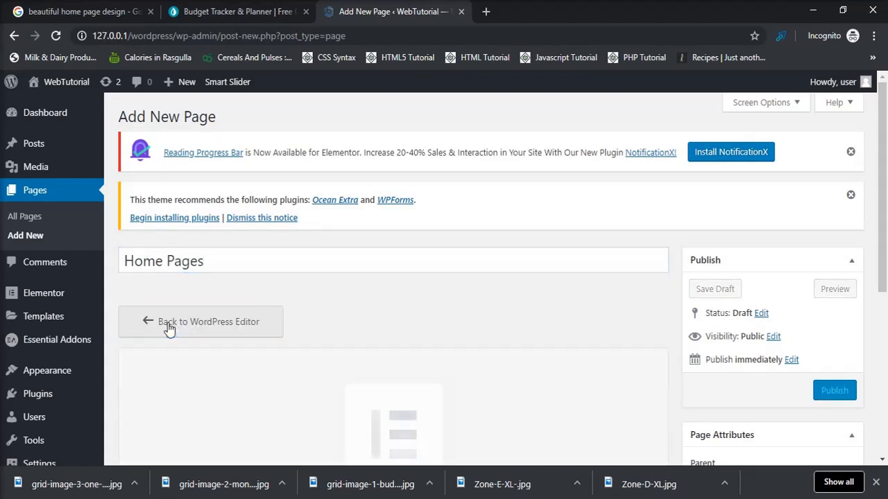
# Step: Review the mint.com reference page from header to footer, and return to the Elementor editor
pyautogui.click(236, 12)
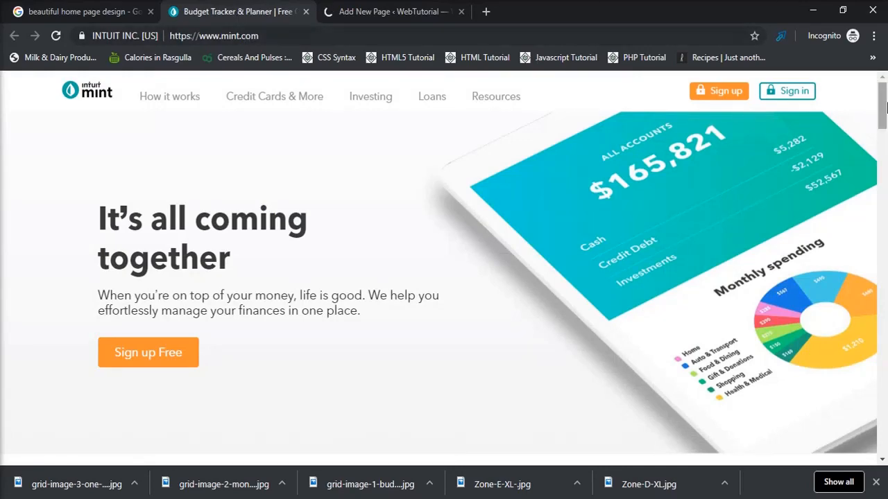
pyautogui.moveTo(884, 106); pyautogui.dragTo(885, 447)
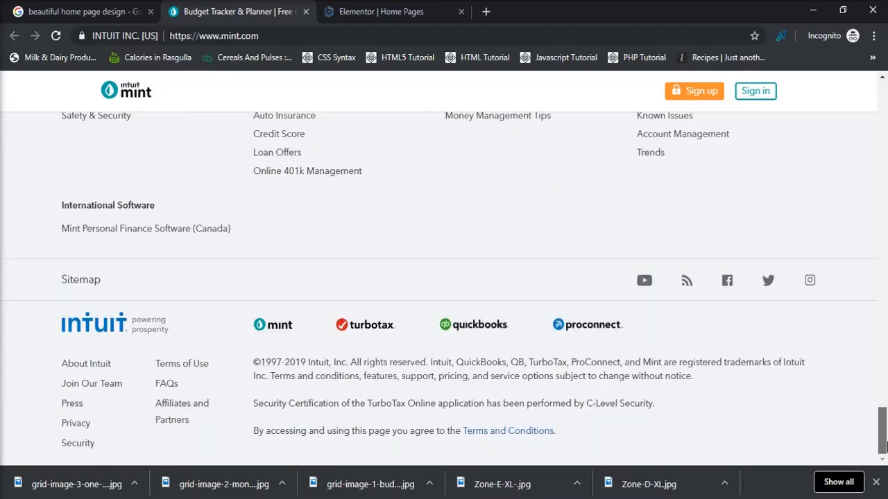
pyautogui.moveTo(885, 447); pyautogui.dragTo(885, 114)
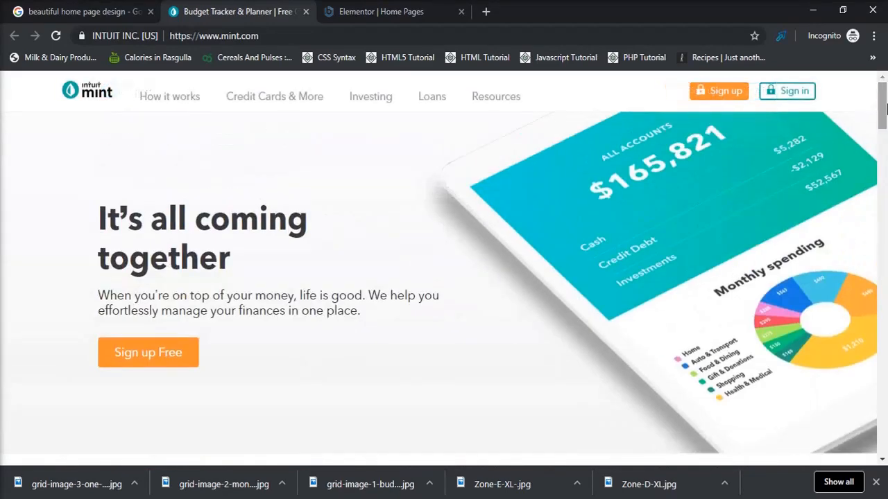
pyautogui.click(353, 17)
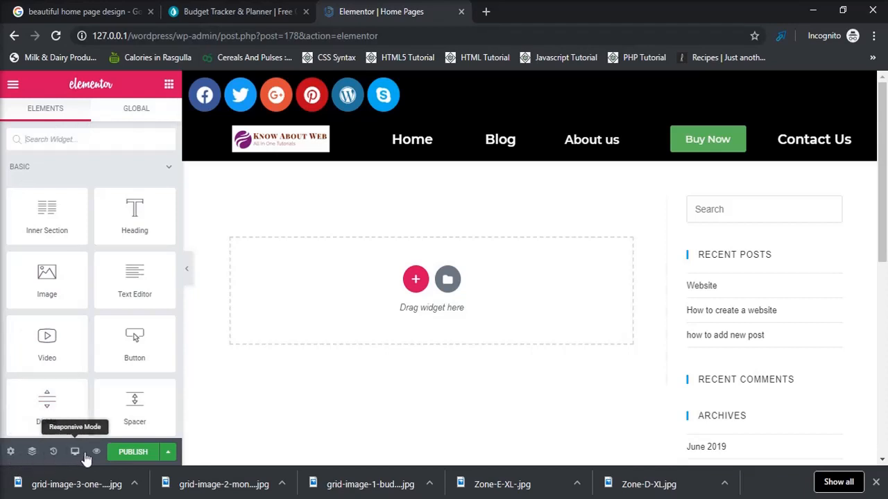
# Step: Set the page layout to Elementor Canvas in the page settings and return to the widget list
pyautogui.click(10, 452)
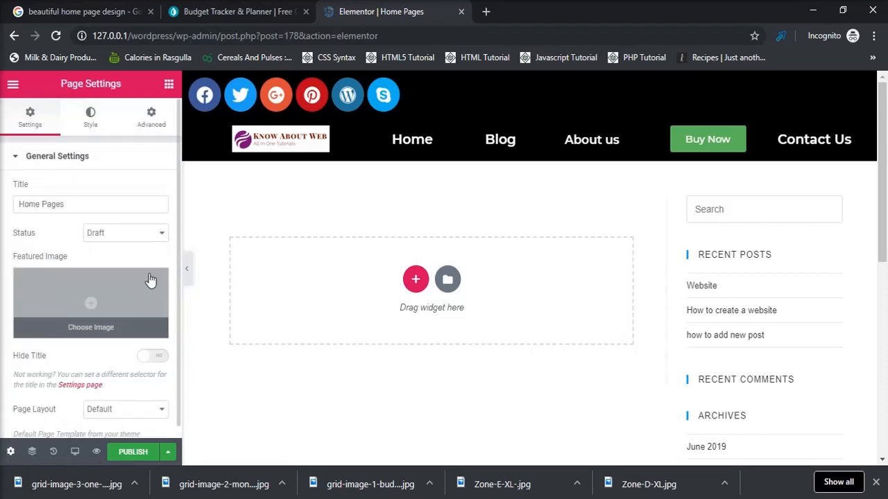
pyautogui.moveTo(177, 278); pyautogui.dragTo(175, 352)
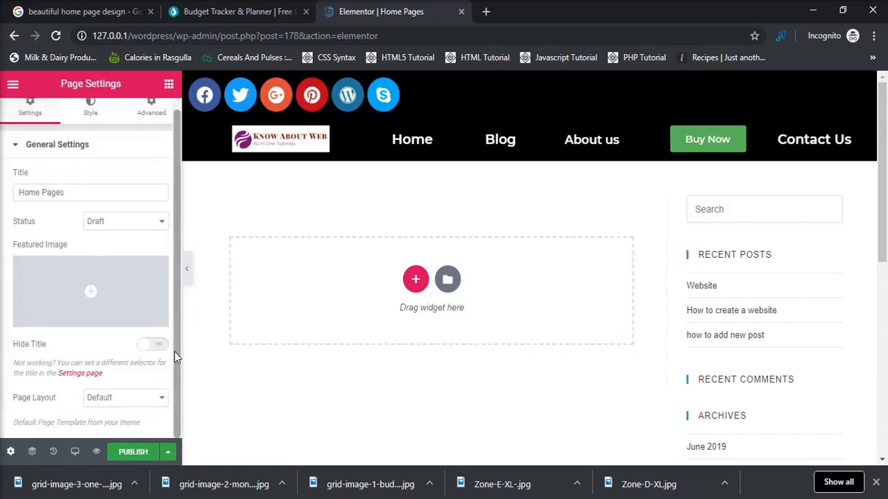
pyautogui.moveTo(135, 387); pyautogui.dragTo(137, 397)
pyautogui.click(139, 399)
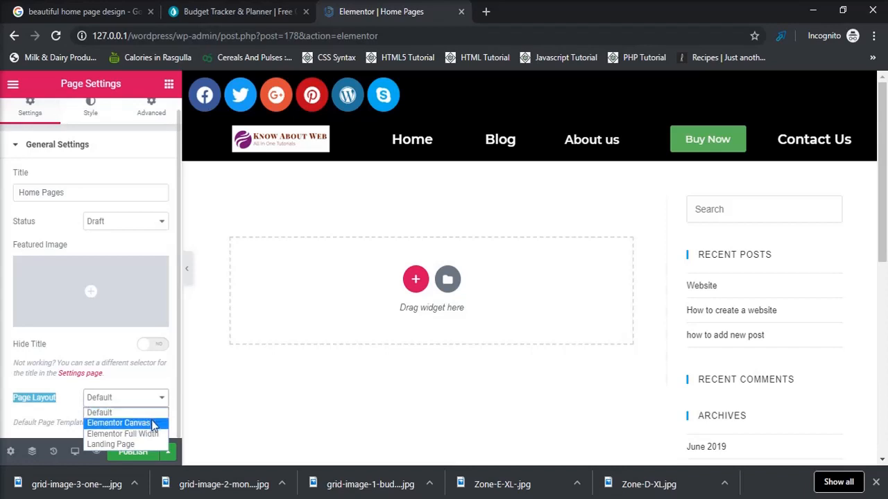
pyautogui.click(119, 423)
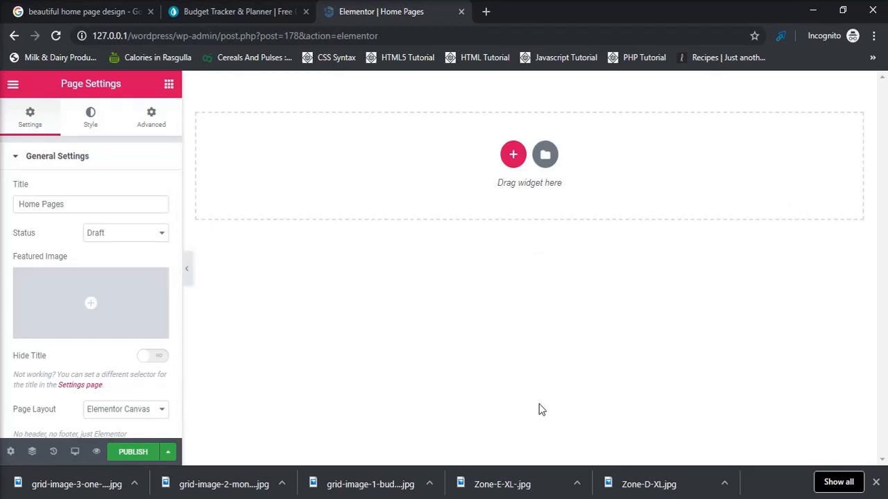
pyautogui.click(170, 84)
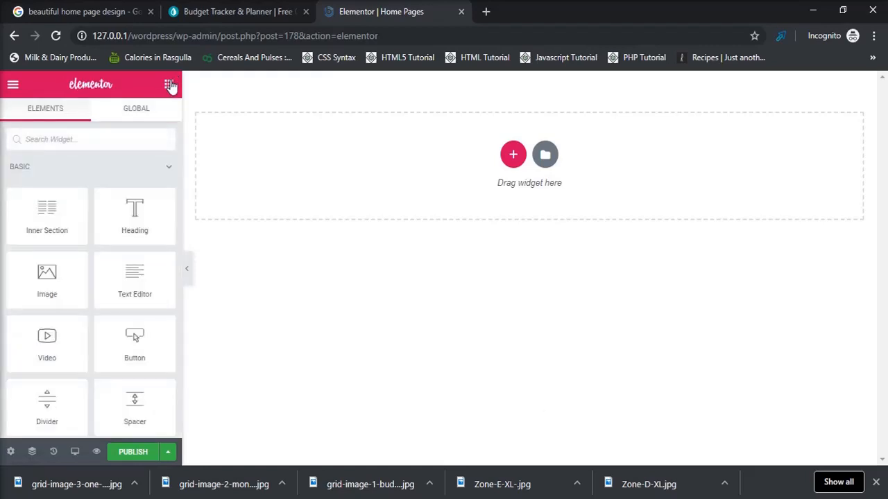
# Step: Look again at the hero section of the mint.com reference page and go back to the Elementor editor
pyautogui.click(233, 12)
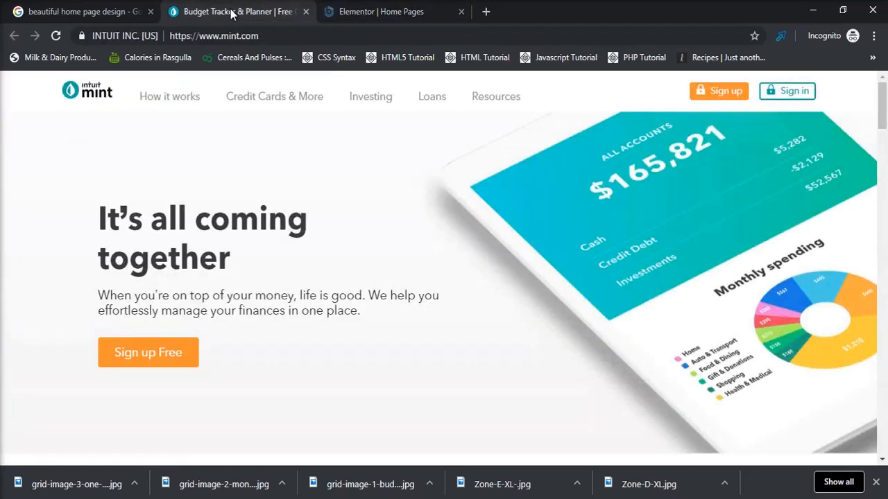
pyautogui.moveTo(481, 119)
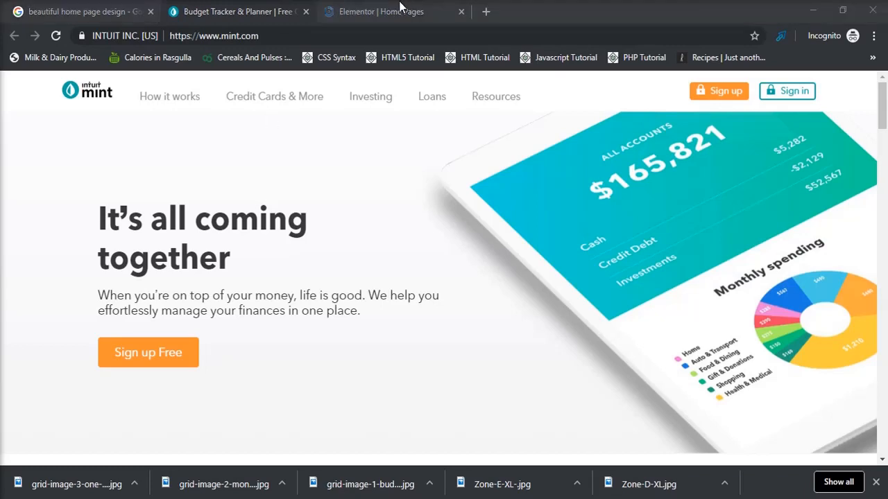
pyautogui.click(371, 17)
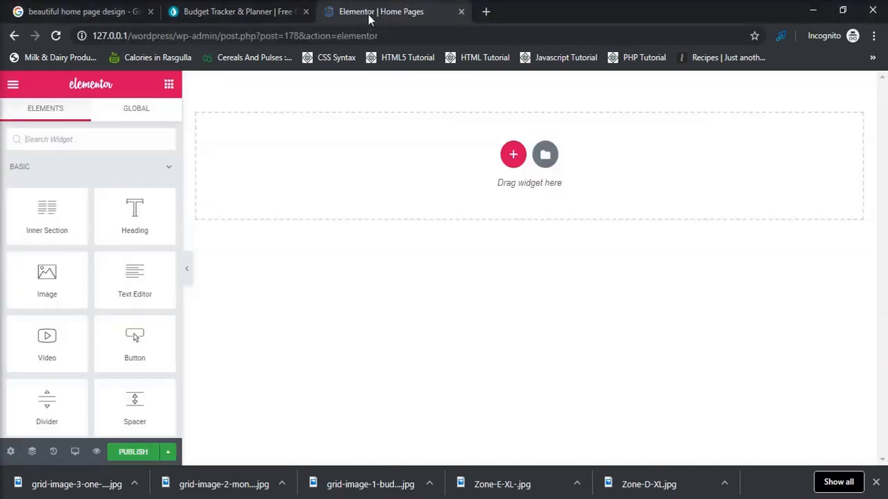
# Step: Examine the ready-made page and block templates in the Elementor library, and close it without inserting any
pyautogui.click(545, 159)
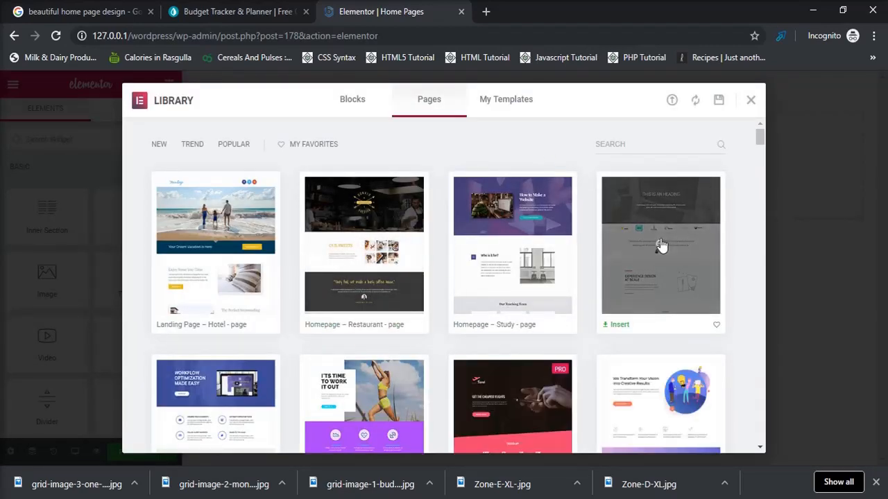
pyautogui.click(355, 102)
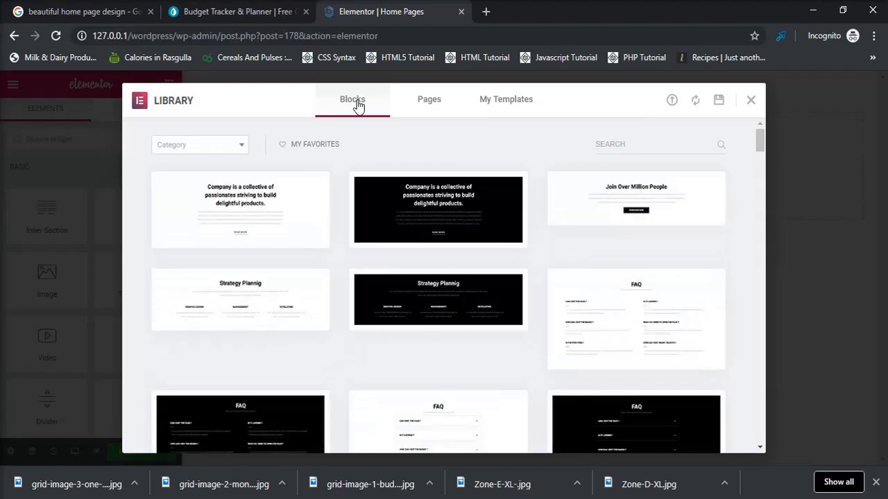
pyautogui.click(756, 106)
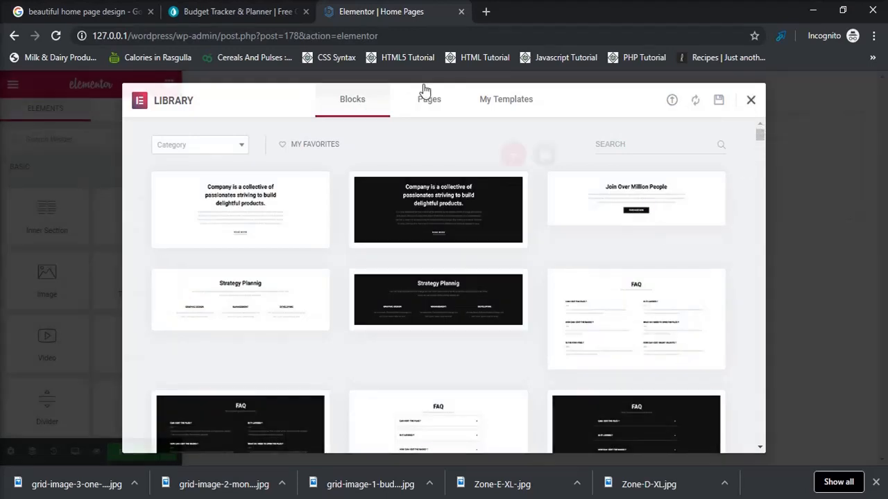
# Step: Add a single-column section to the empty page and give it a Classic background type
pyautogui.click(512, 154)
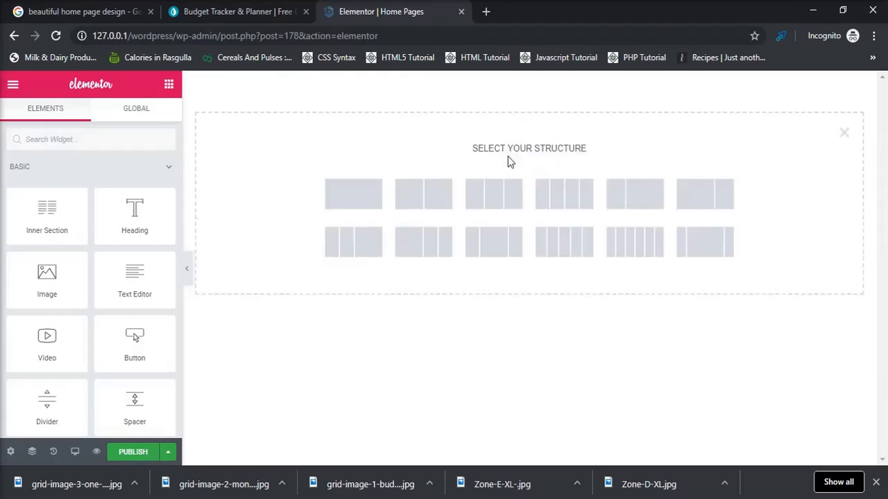
pyautogui.click(341, 208)
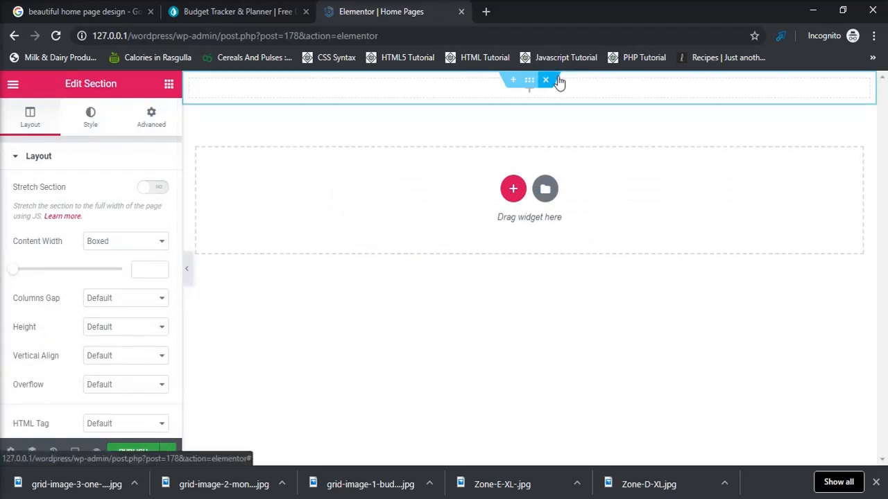
pyautogui.click(89, 116)
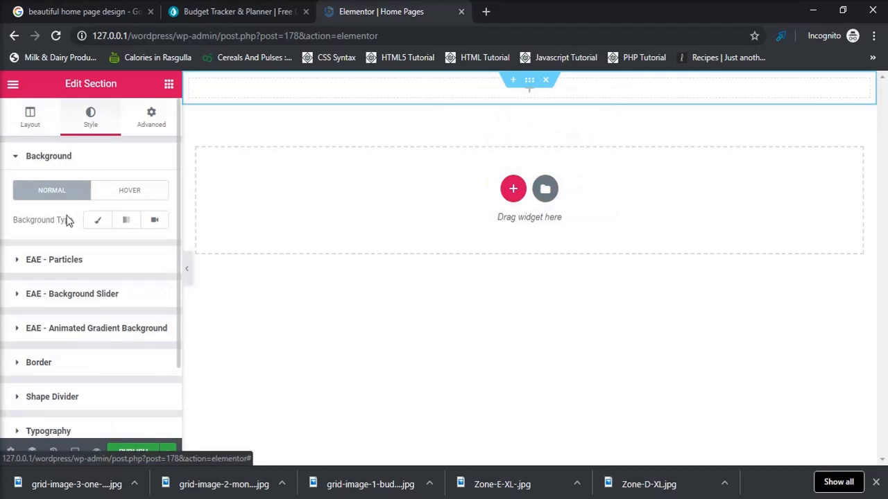
pyautogui.click(103, 222)
# Step: Upload all the images from the elementor folder in Downloads to the media library for the section background
pyautogui.click(114, 301)
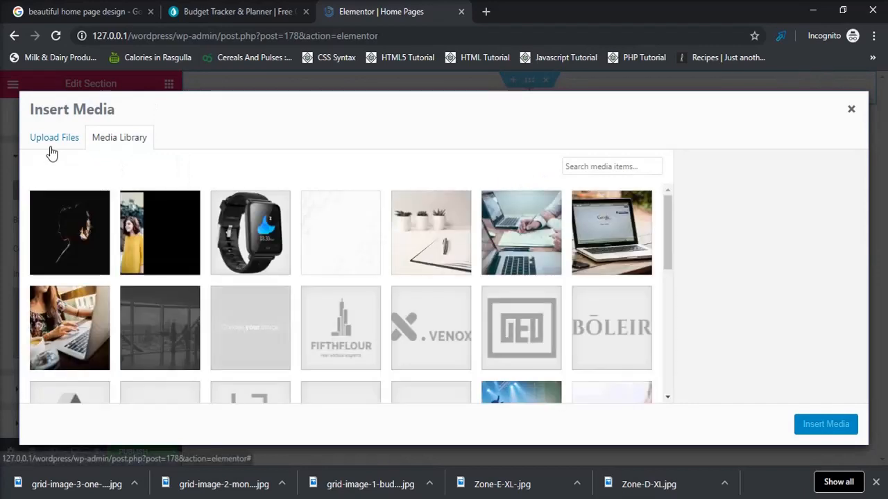
pyautogui.click(51, 152)
pyautogui.click(464, 303)
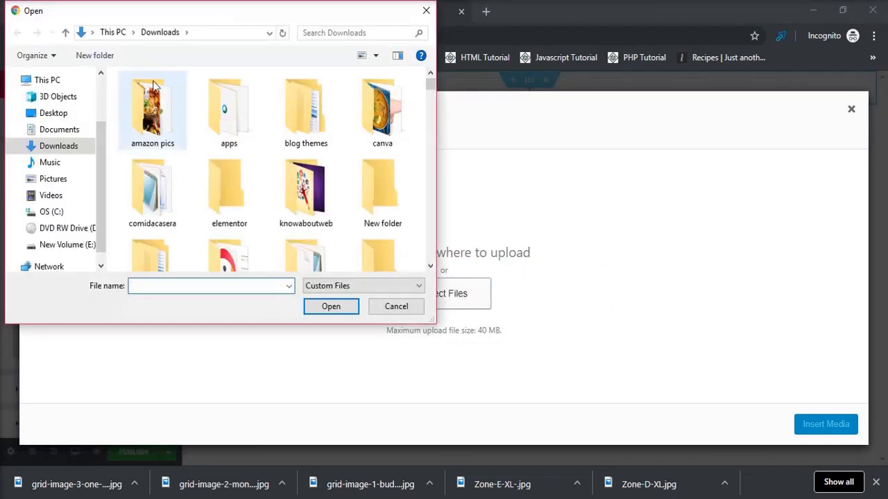
pyautogui.doubleClick(231, 198)
pyautogui.hotkey('ctrl', 'a')
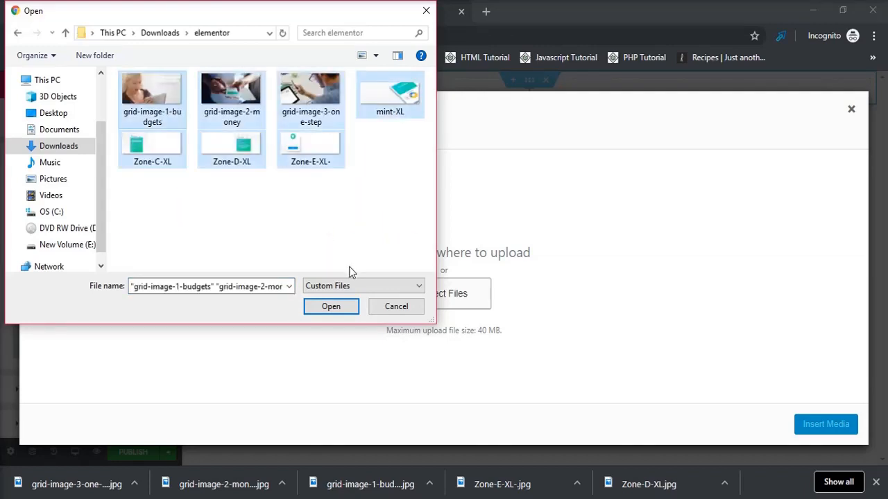
pyautogui.click(337, 311)
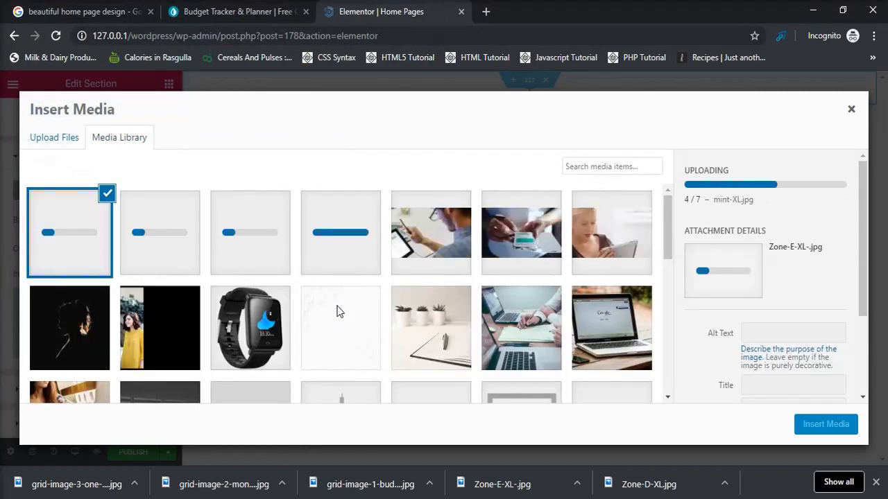
# Step: Check the mint.com hero image and insert mint-XL.jpg as the section's background image
pyautogui.click(269, 17)
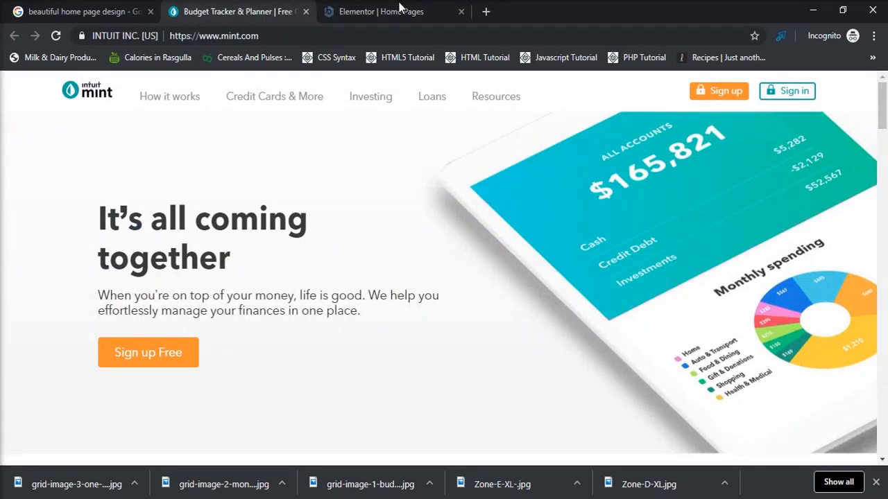
pyautogui.click(414, 21)
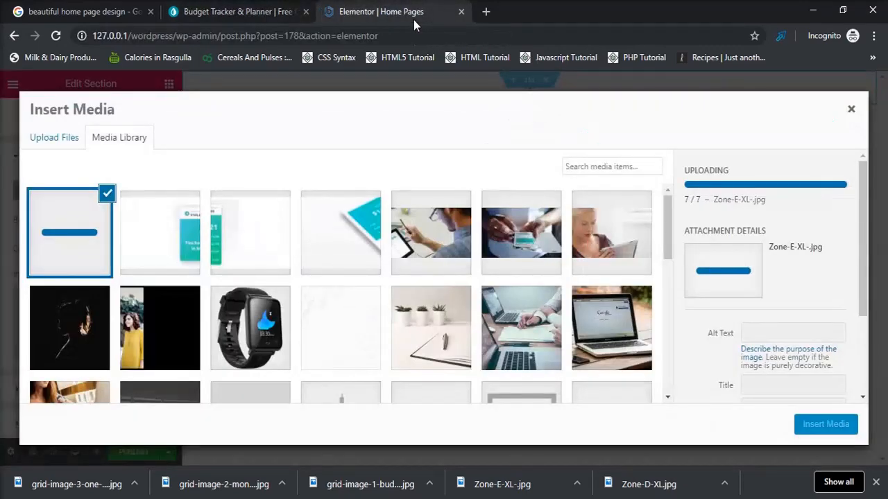
pyautogui.click(327, 230)
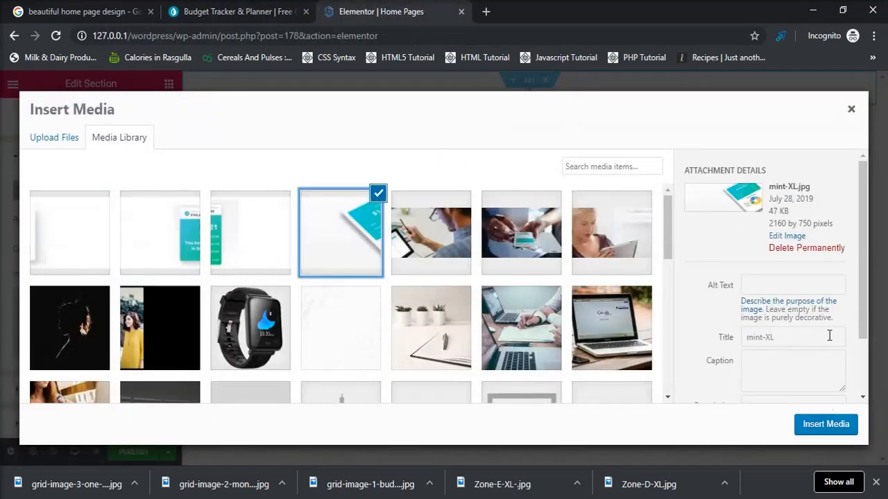
pyautogui.click(816, 429)
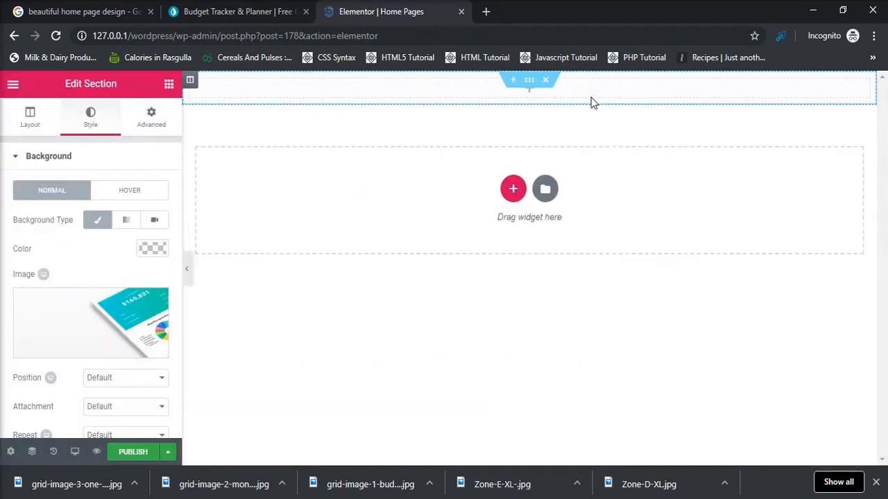
# Step: Unlink the section's padding values and set the bottom padding to 500 px
pyautogui.click(156, 118)
pyautogui.click(155, 272)
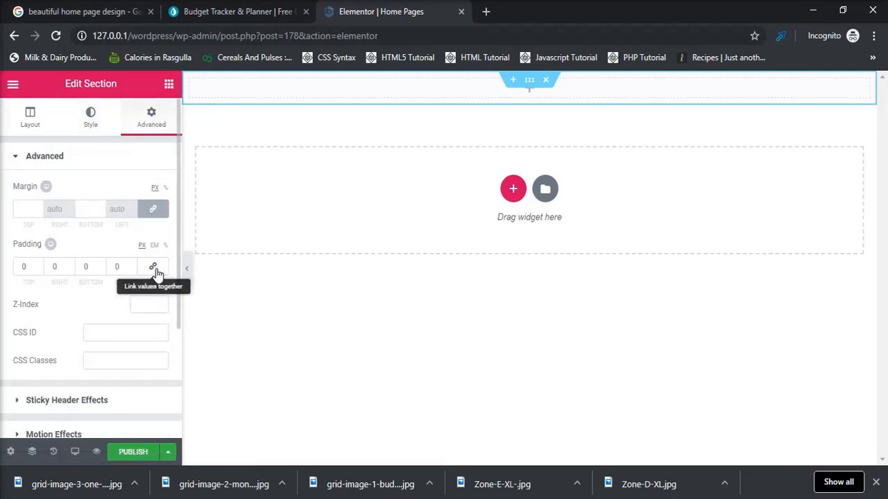
pyautogui.click(85, 267)
pyautogui.write('500')
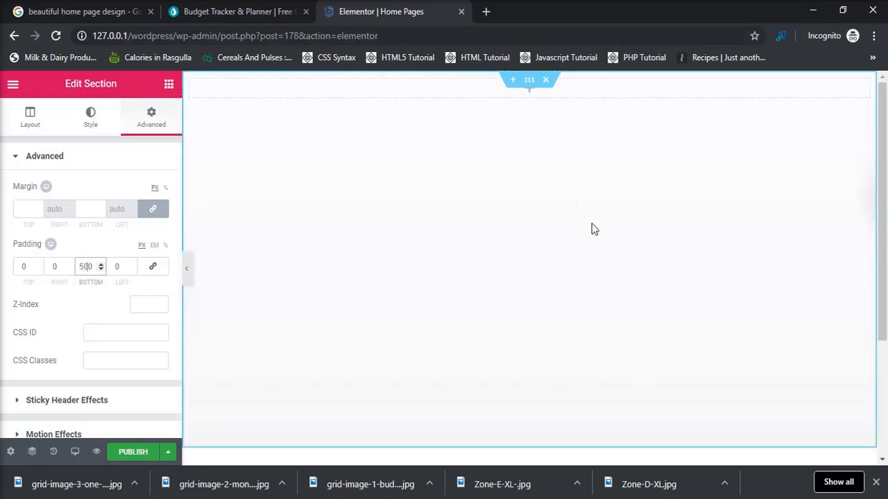
# Step: Set the attachment of the section's background image to Fixed
pyautogui.click(86, 130)
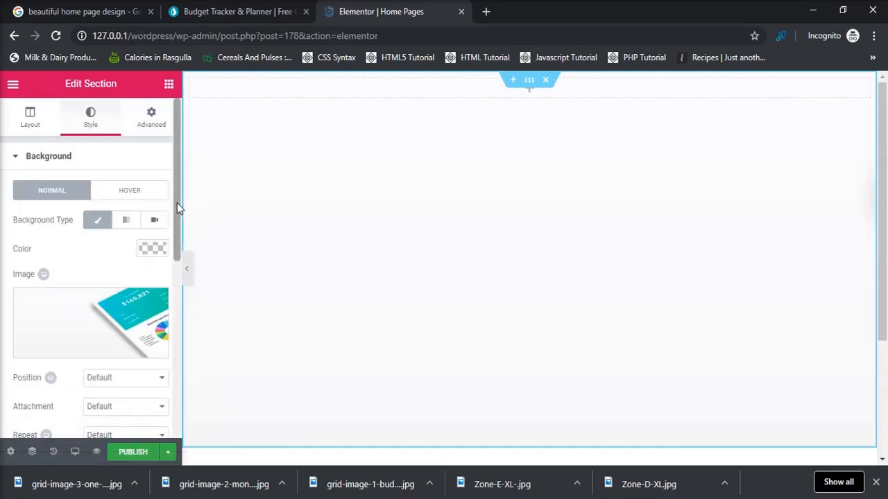
pyautogui.moveTo(177, 202); pyautogui.dragTo(178, 240)
pyautogui.click(141, 320)
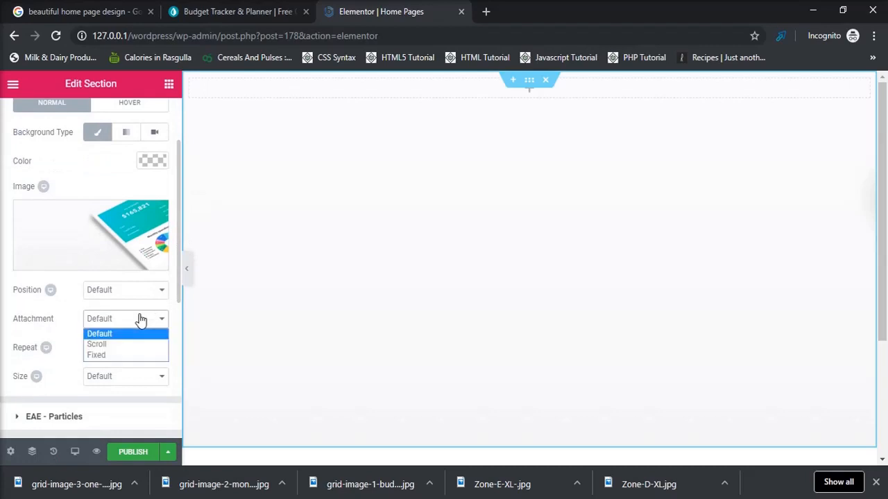
pyautogui.click(137, 357)
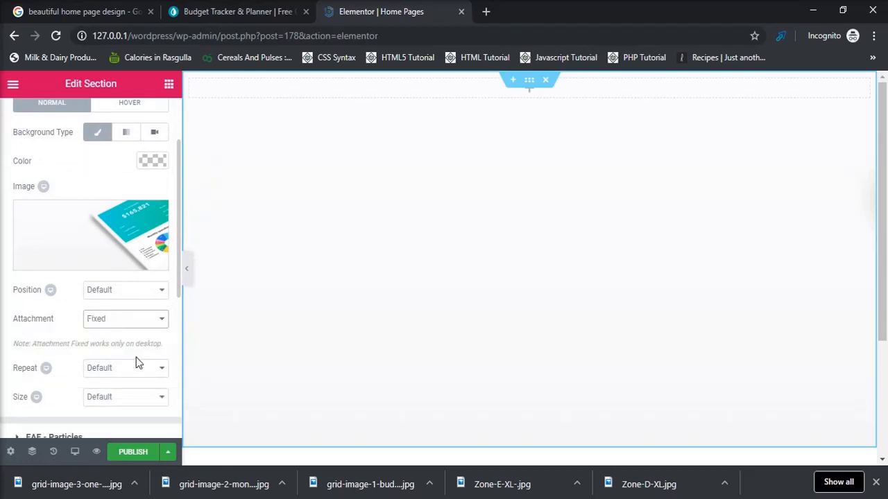
# Step: Set the section's background image to position Center Center, No-repeat and size Cover
pyautogui.click(128, 298)
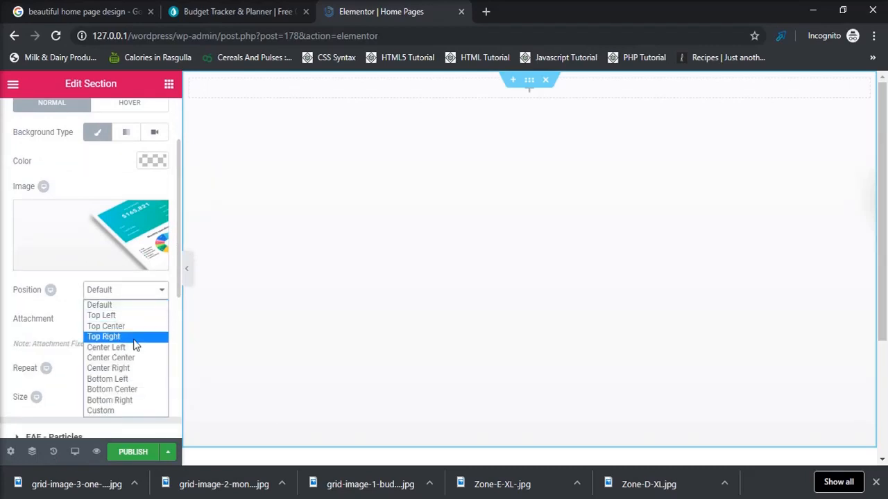
pyautogui.click(138, 359)
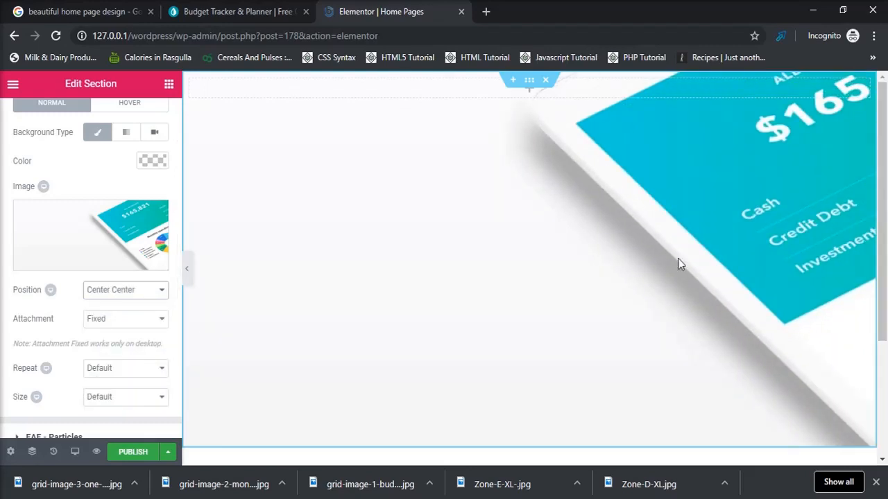
pyautogui.click(157, 372)
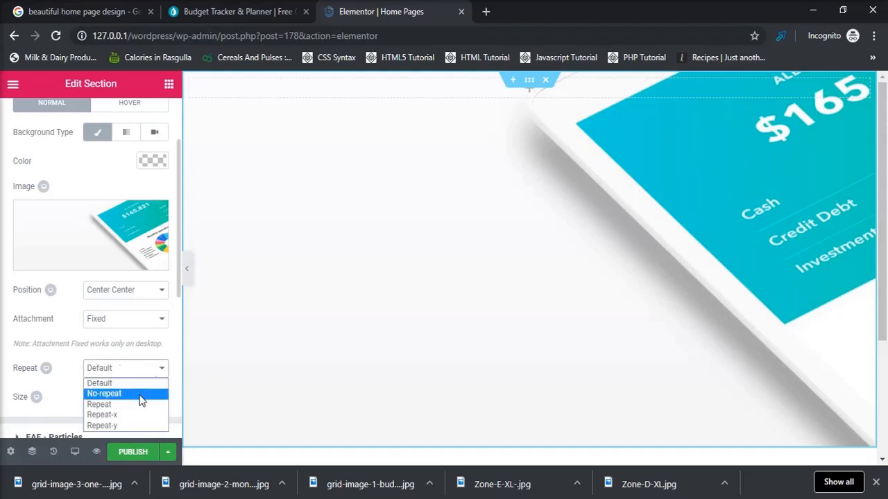
pyautogui.click(141, 400)
pyautogui.click(136, 401)
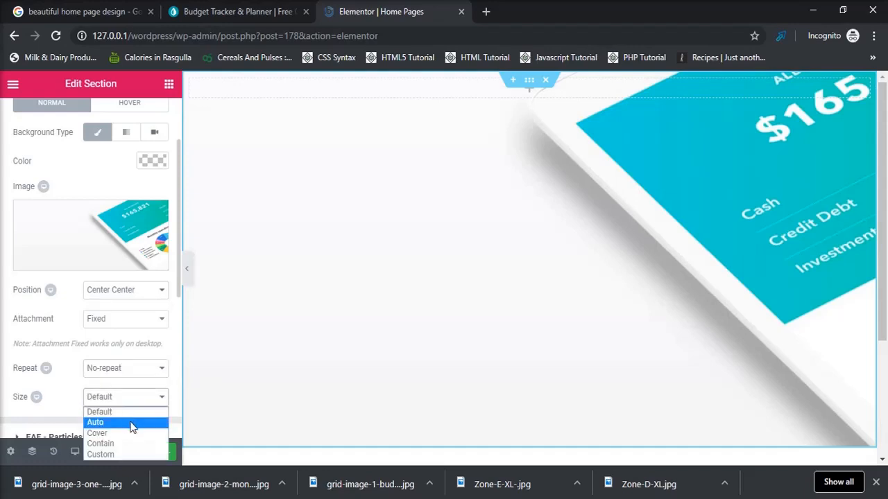
pyautogui.click(131, 433)
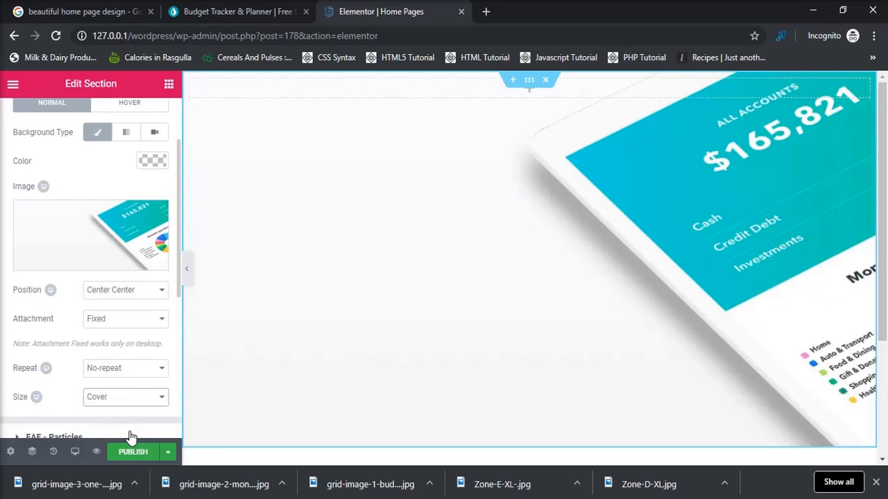
# Step: Compare the section with the mint.com hero and set the background image's position to Center Right after trying Center Left
pyautogui.click(234, 12)
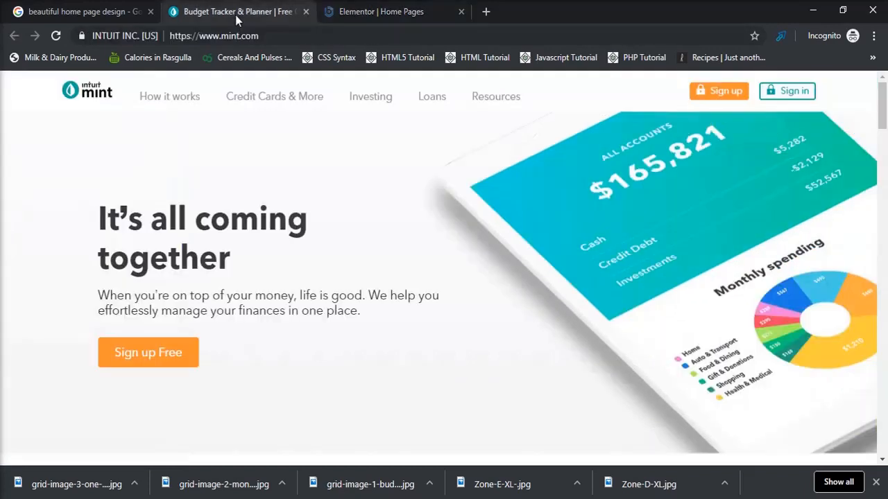
pyautogui.click(431, 14)
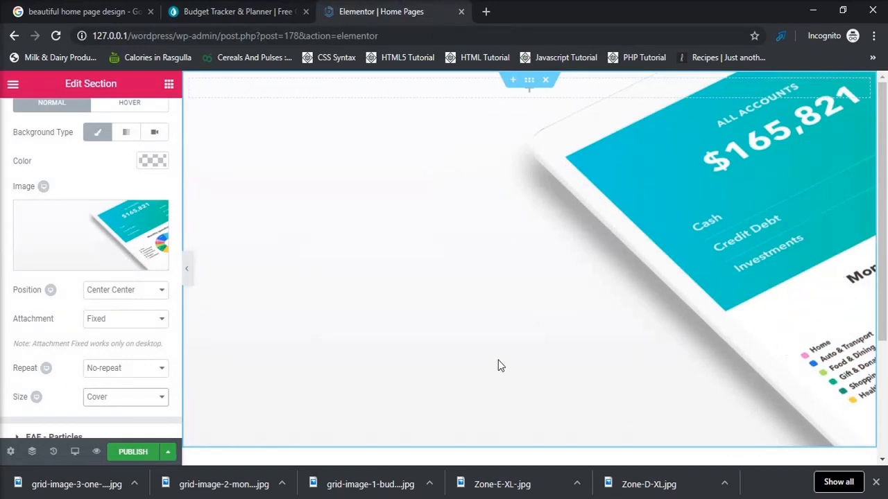
pyautogui.click(142, 290)
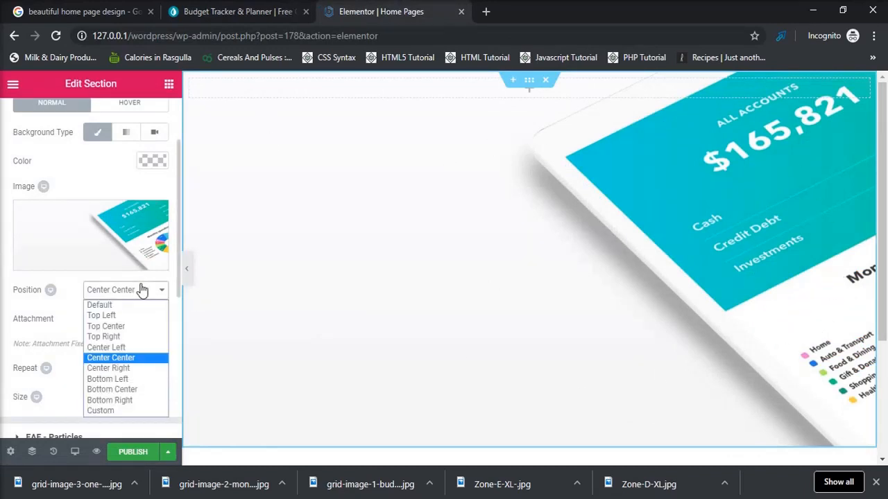
pyautogui.click(144, 351)
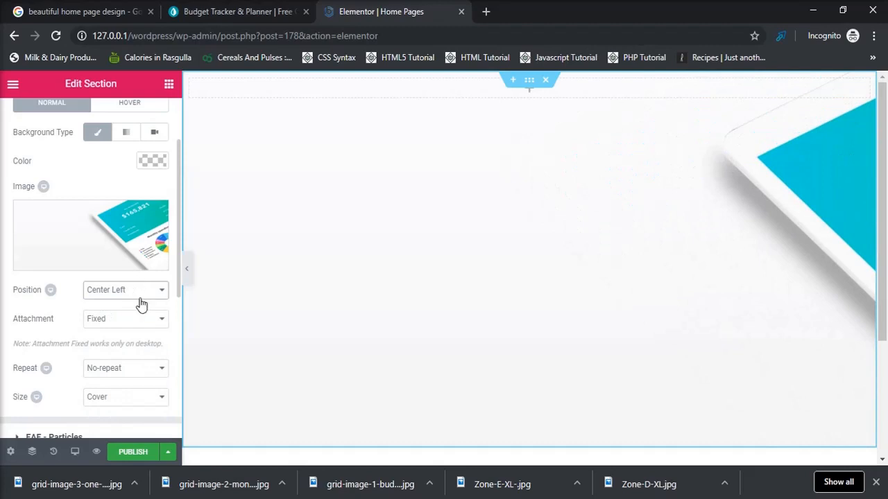
pyautogui.click(140, 296)
pyautogui.click(139, 368)
pyautogui.click(223, 18)
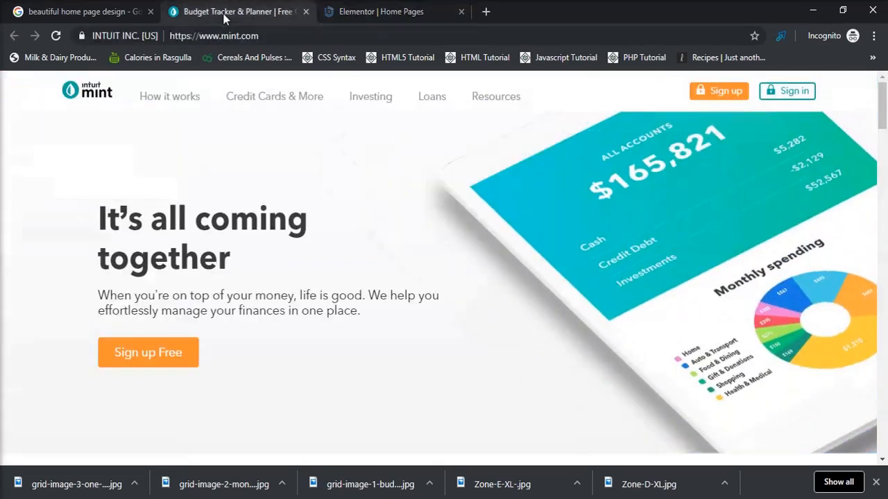
pyautogui.click(397, 16)
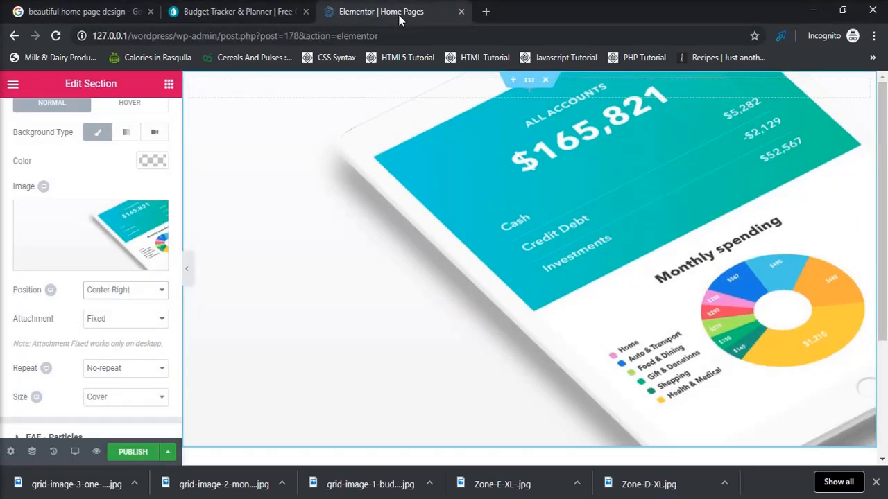
pyautogui.click(276, 14)
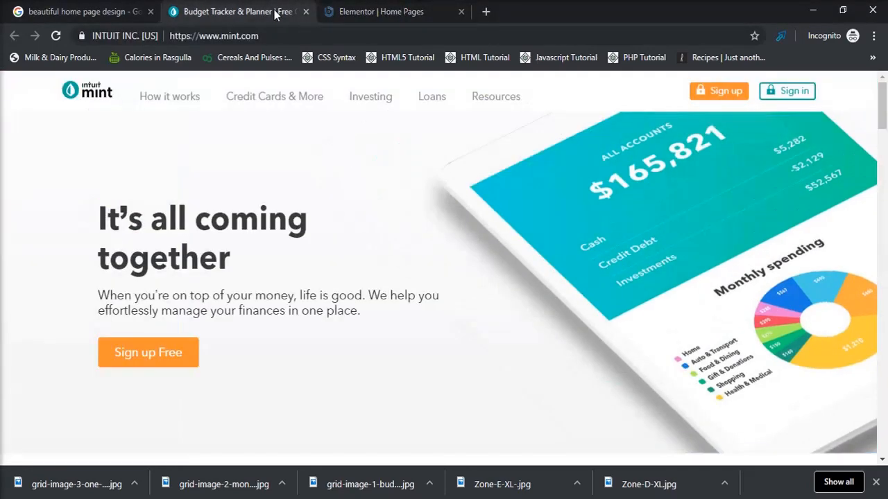
pyautogui.click(352, 14)
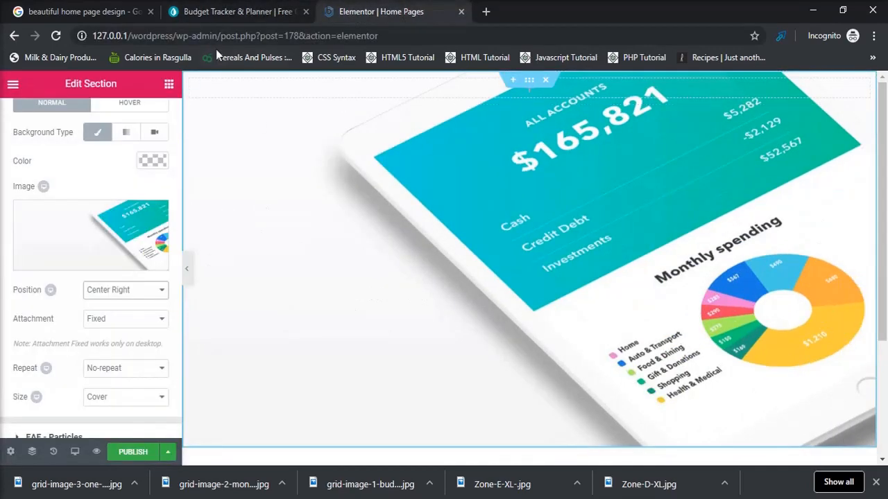
# Step: Check the mint.com hero text and add a Heading widget to the empty column of the section
pyautogui.click(201, 15)
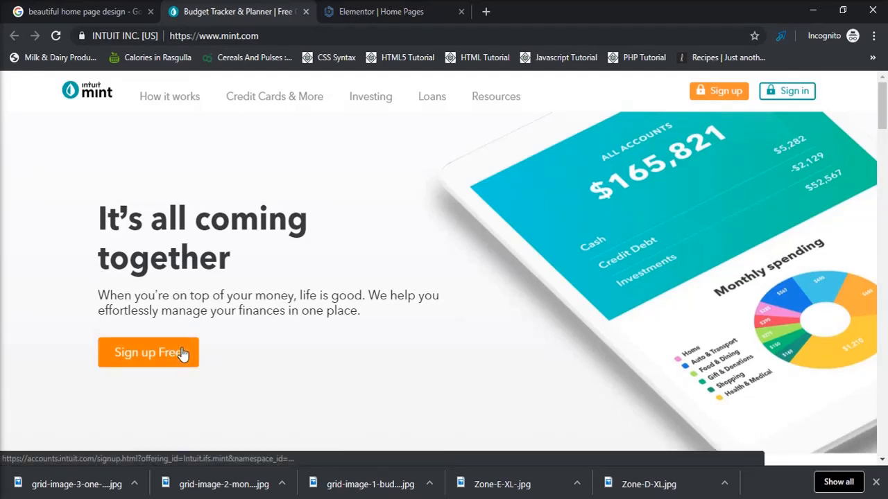
pyautogui.click(416, 15)
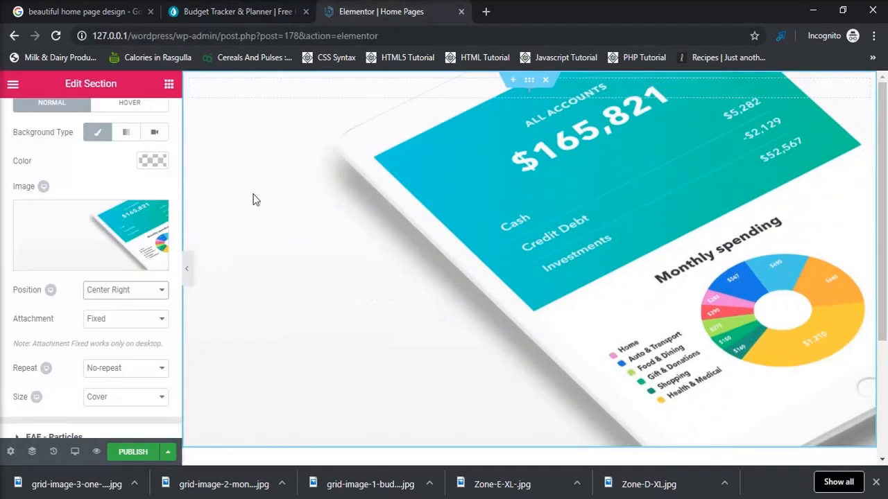
pyautogui.click(169, 87)
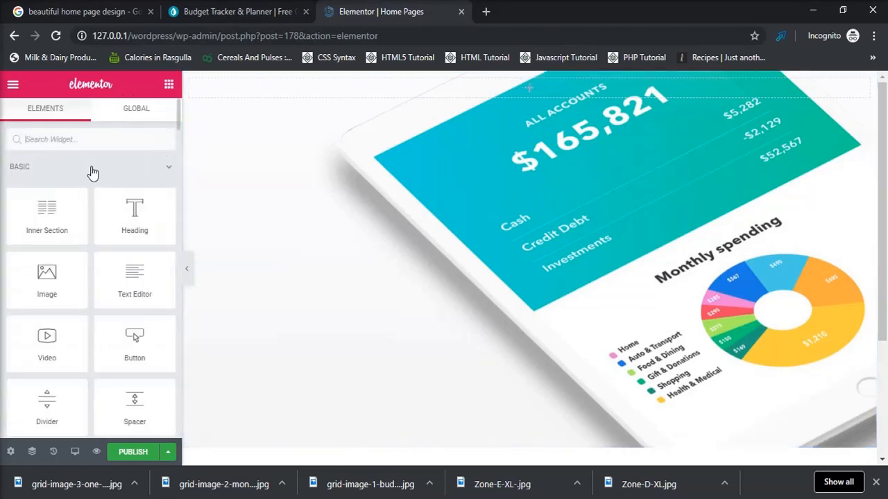
pyautogui.moveTo(134, 209); pyautogui.dragTo(506, 83)
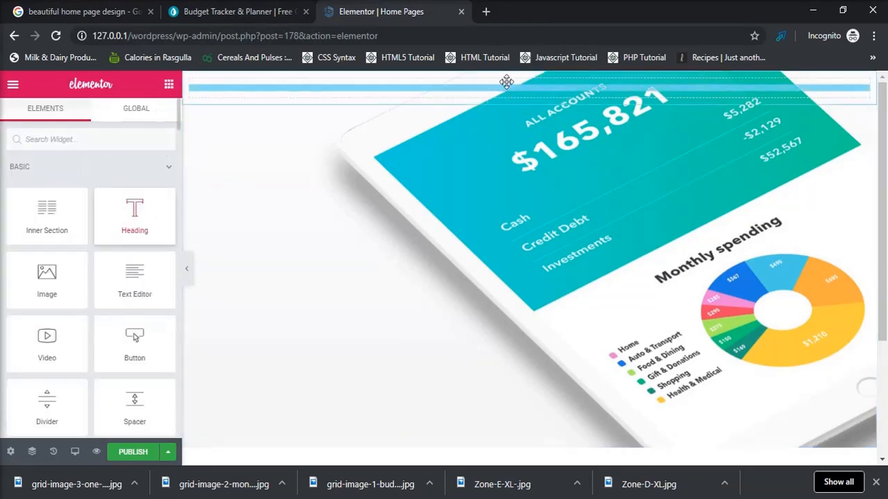
# Step: Copy the hero title from mint.com and replace the heading's placeholder text with "It’s all coming together"
pyautogui.click(267, 15)
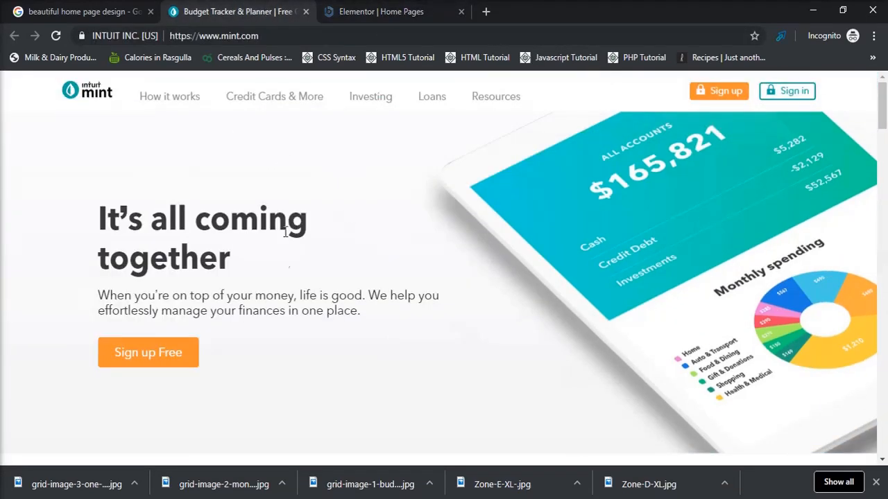
pyautogui.moveTo(108, 213); pyautogui.dragTo(255, 264)
pyautogui.hotkey('ctrl', 'c')
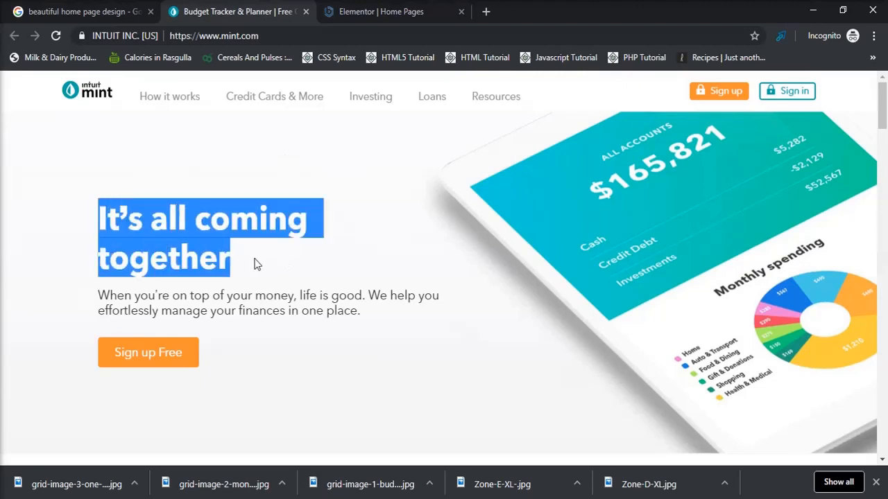
pyautogui.click(378, 14)
pyautogui.click(135, 206)
pyautogui.hotkey('ctrl', 'a')
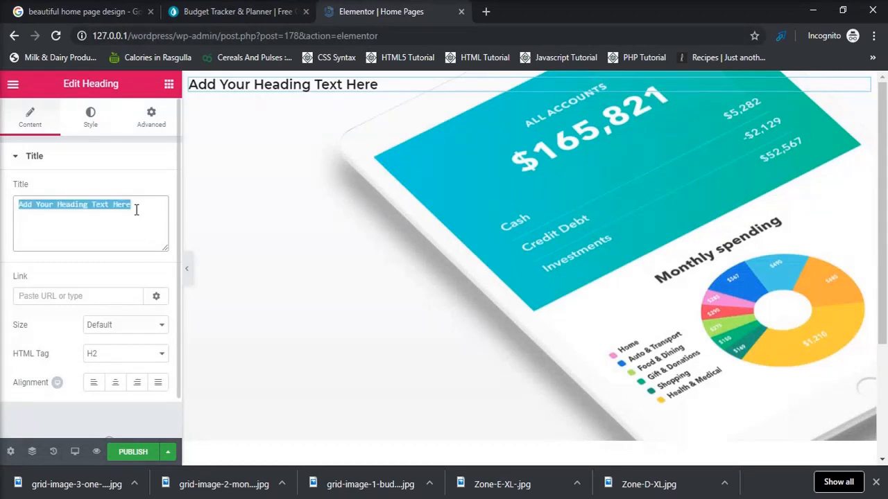
pyautogui.press('BackSpace')
pyautogui.hotkey('ctrl', 'v')
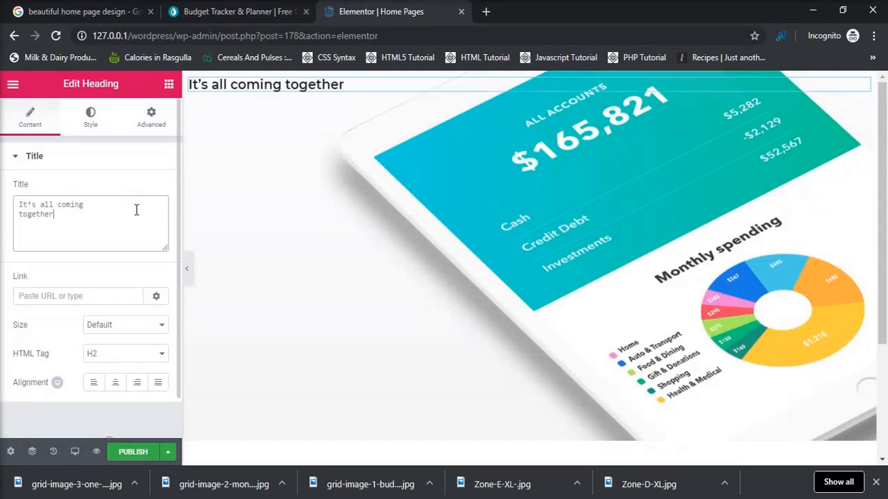
# Step: Set the heading's font size to 44 px, comparing it with the title on mint.com
pyautogui.click(92, 125)
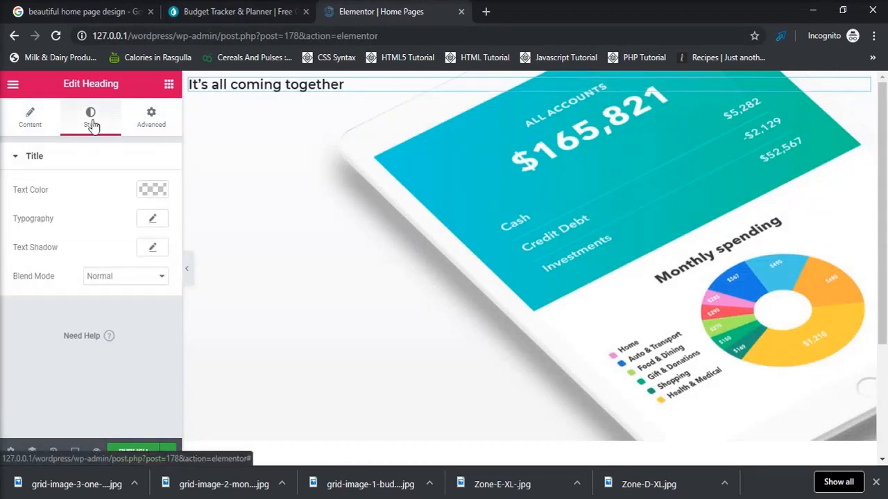
pyautogui.click(149, 222)
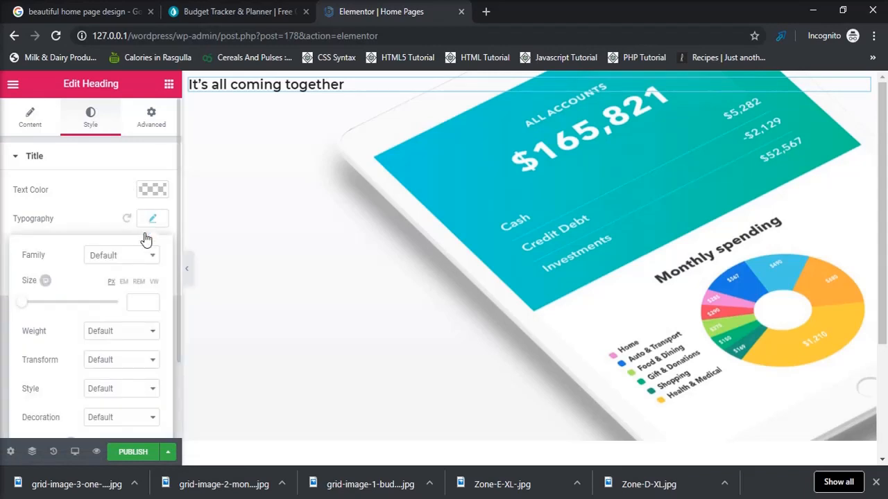
pyautogui.moveTo(20, 307); pyautogui.dragTo(54, 313)
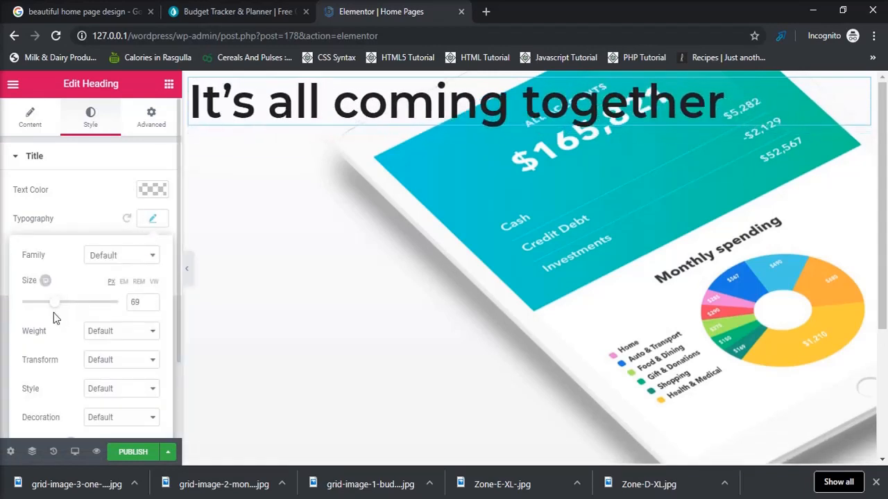
pyautogui.click(223, 14)
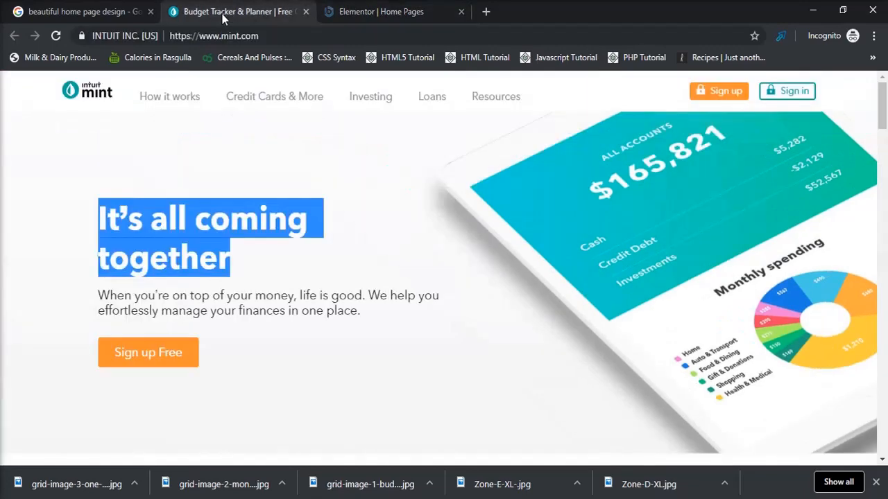
pyautogui.click(364, 16)
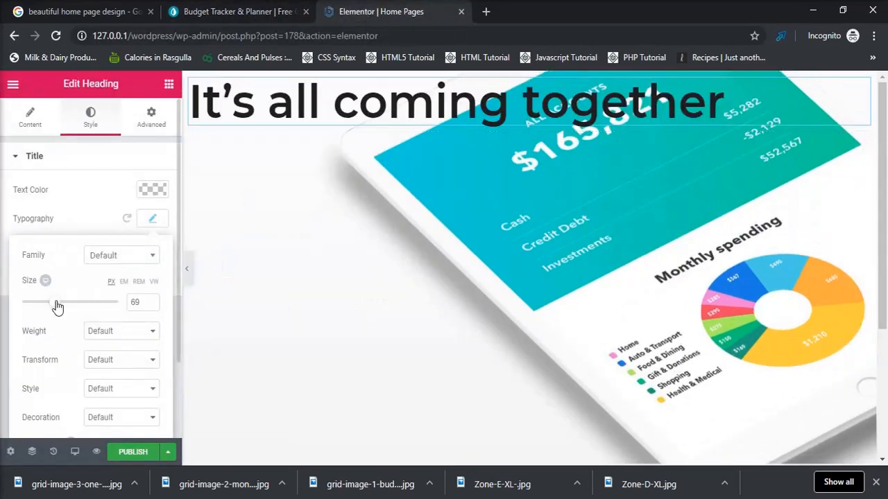
pyautogui.moveTo(58, 307); pyautogui.dragTo(44, 307)
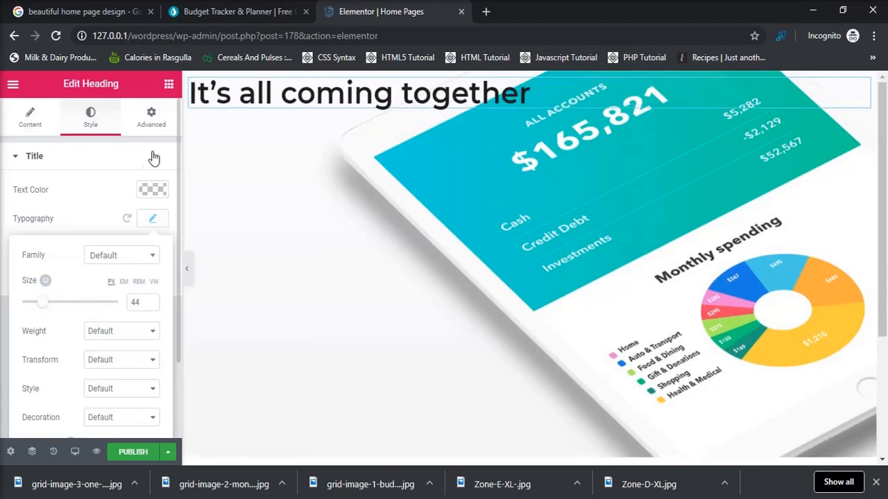
pyautogui.click(404, 85)
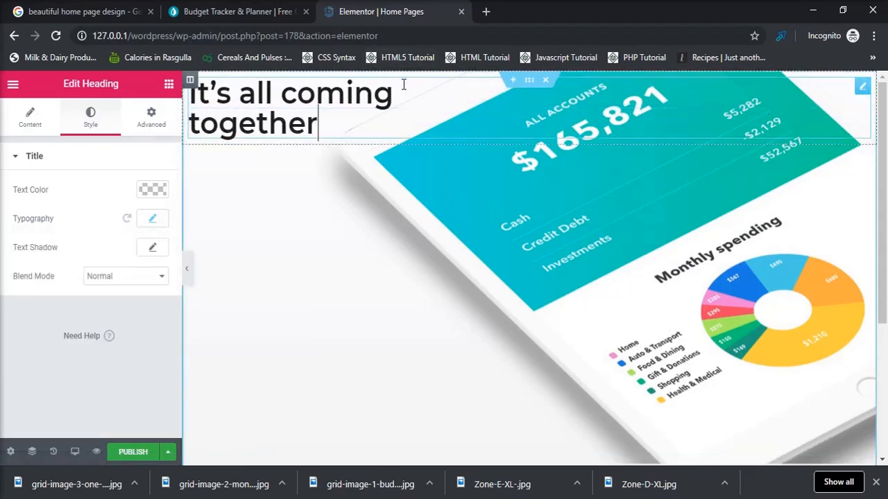
# Step: Unlink the heading's padding values and try a bottom padding of 500 px
pyautogui.click(148, 116)
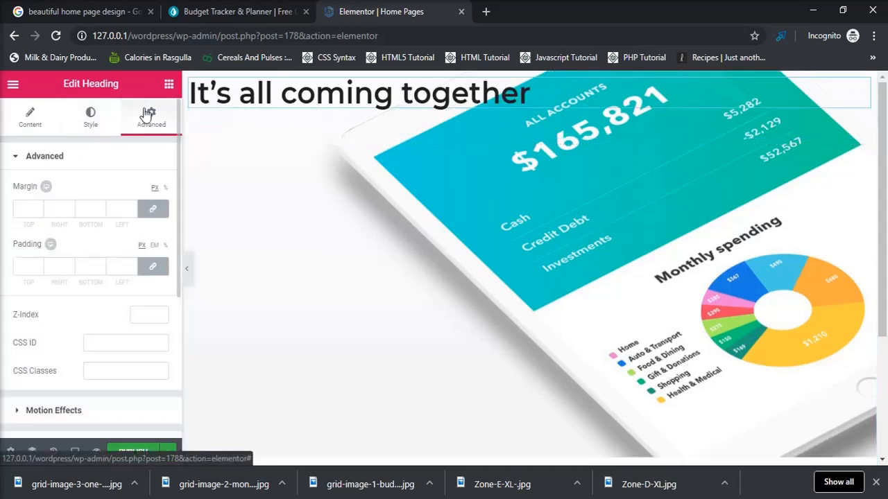
pyautogui.click(395, 106)
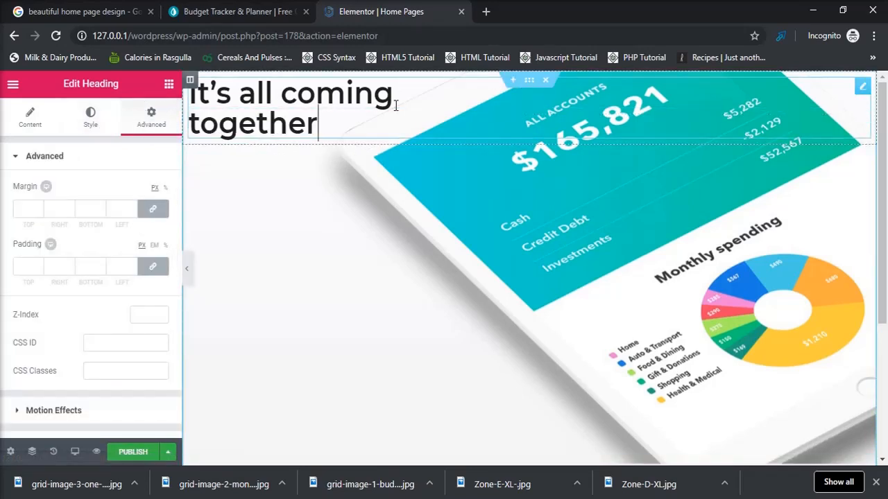
pyautogui.click(151, 269)
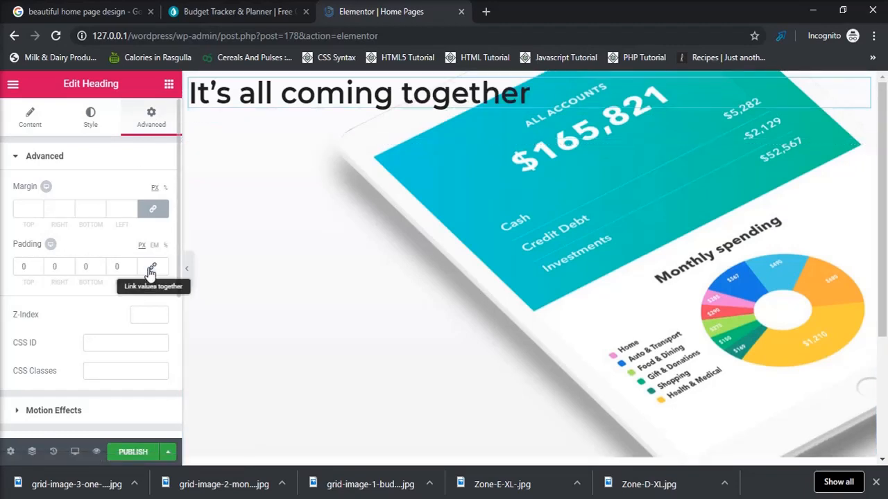
pyautogui.click(81, 269)
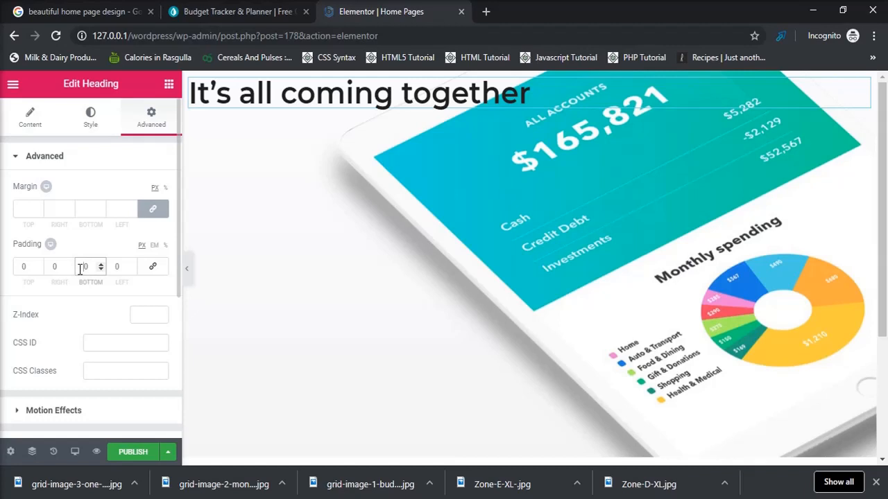
pyautogui.write('500')
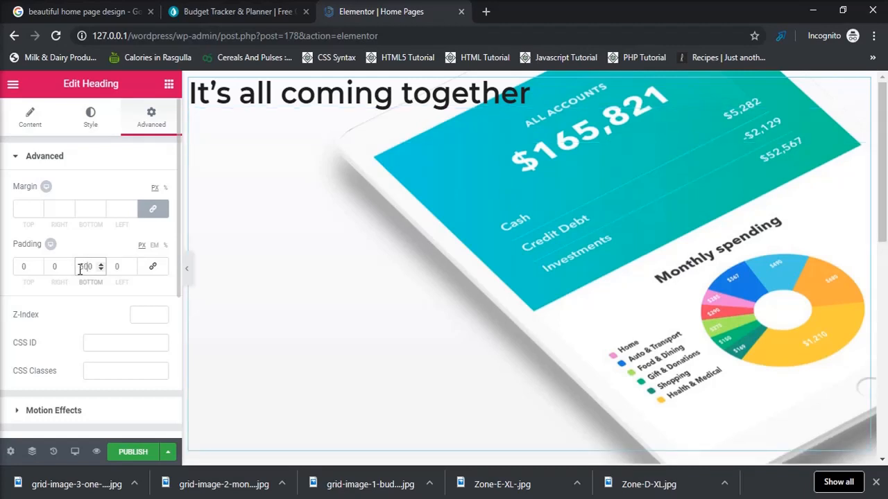
pyautogui.press('BackSpace')
pyautogui.press('BackSpace')
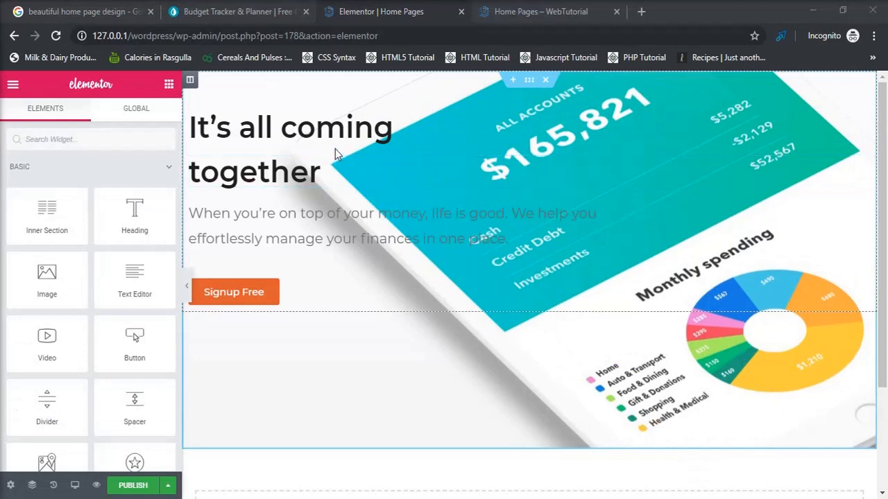
# Step: Add a trial Button widget between the hero paragraph and the Signup Free button, and delete it again
pyautogui.click(320, 210)
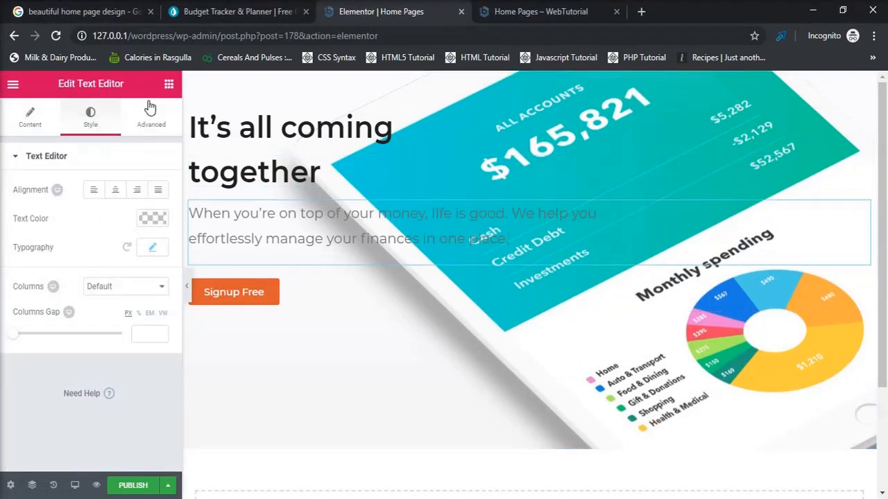
pyautogui.click(169, 84)
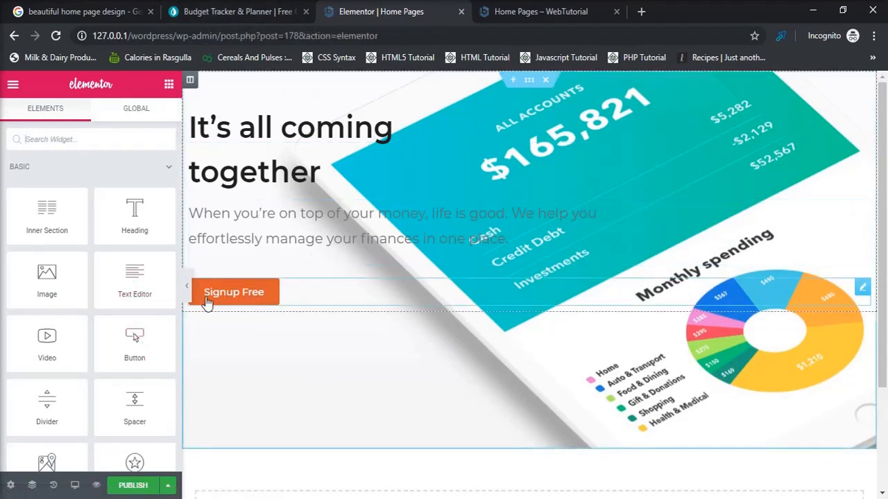
pyautogui.moveTo(150, 334); pyautogui.dragTo(356, 281)
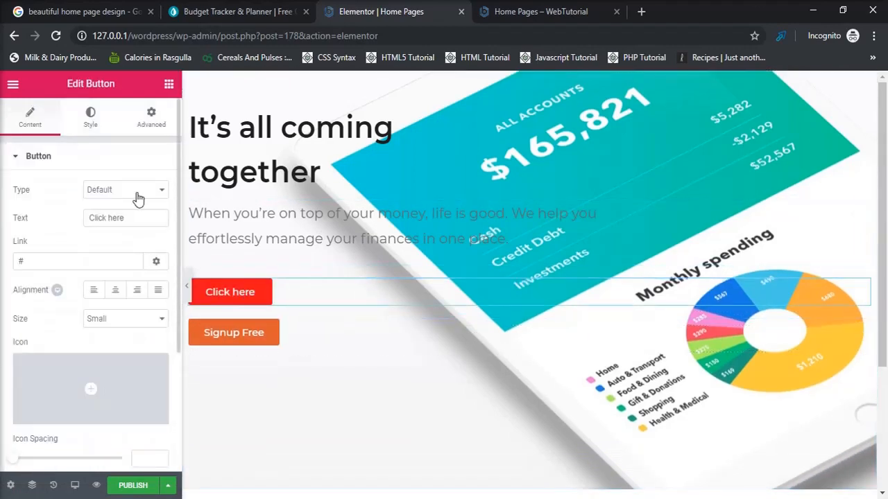
pyautogui.rightClick(860, 287)
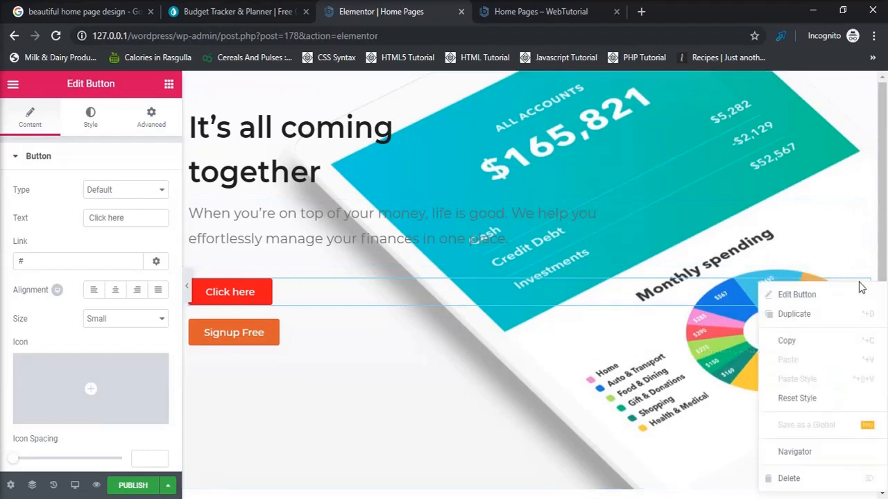
pyautogui.click(817, 478)
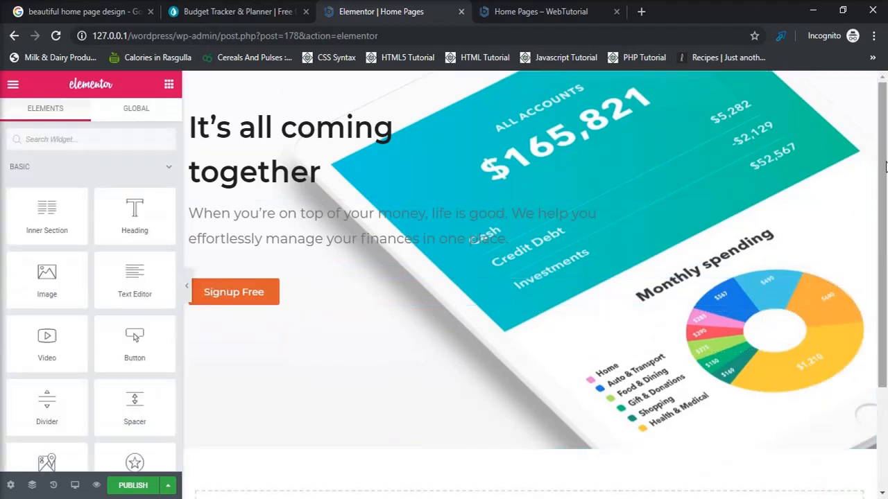
pyautogui.rightClick(884, 323)
pyautogui.click(886, 382)
pyautogui.moveTo(885, 378); pyautogui.dragTo(884, 480)
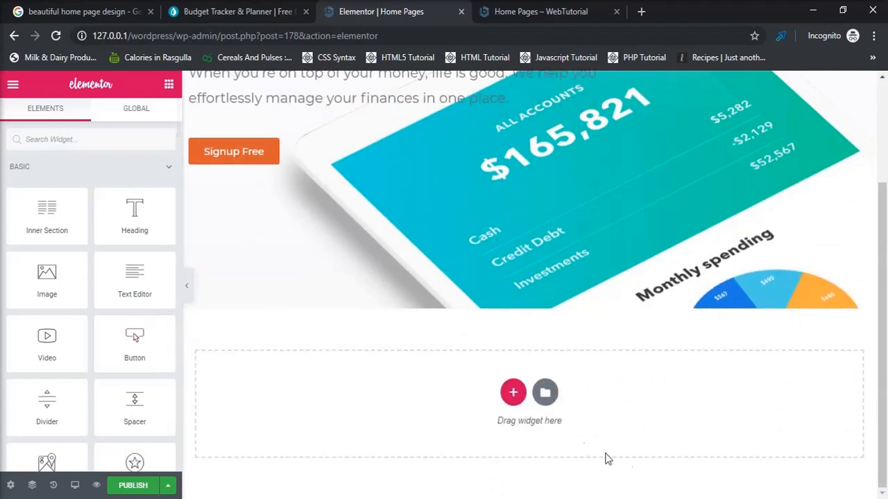
pyautogui.click(508, 387)
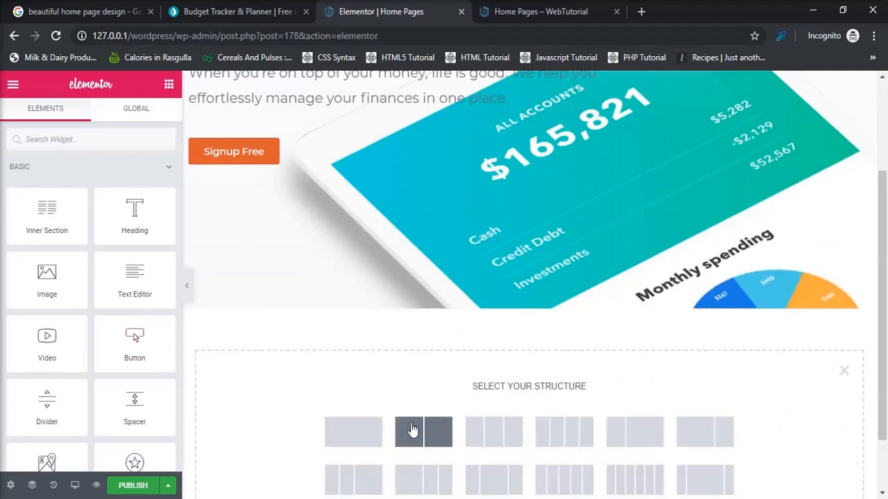
pyautogui.click(555, 430)
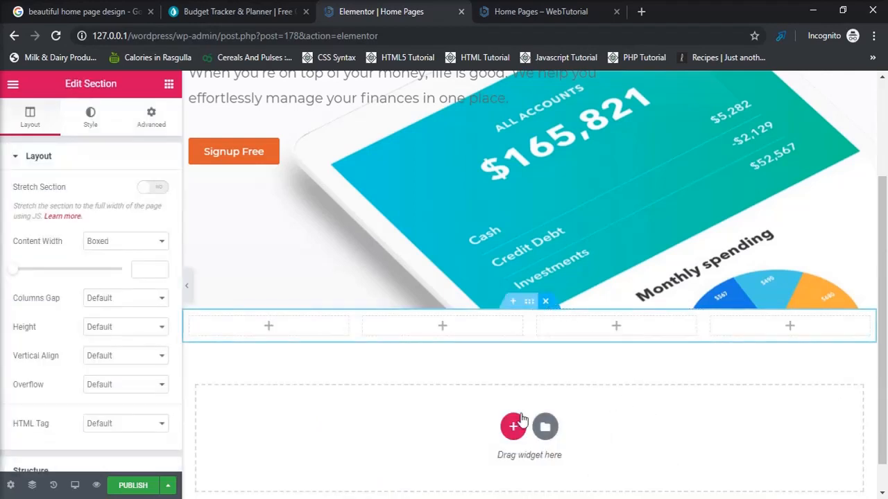
pyautogui.click(545, 303)
# Step: Add a section with three equal columns below the hero and place an EA Info Box widget in its first column
pyautogui.click(513, 391)
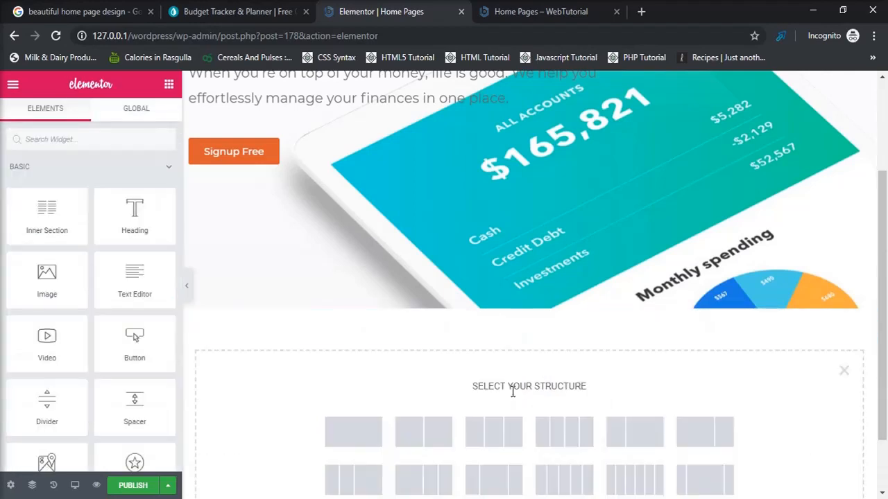
pyautogui.click(504, 430)
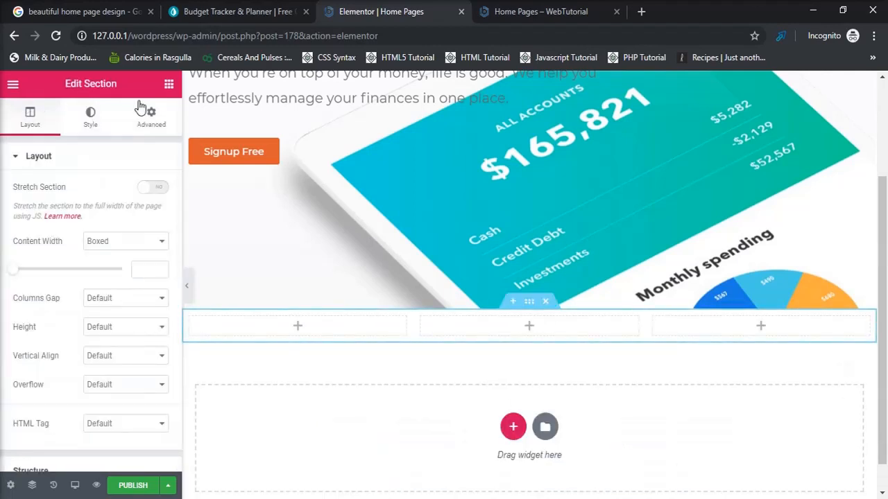
pyautogui.click(168, 86)
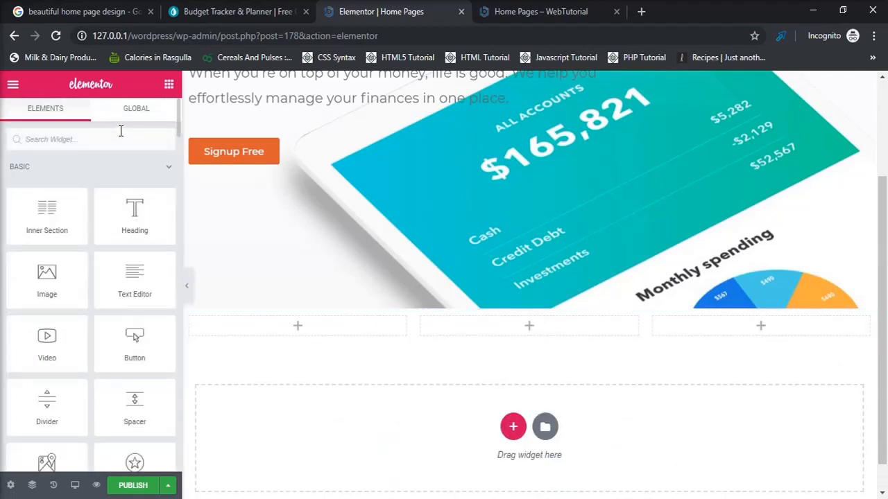
pyautogui.click(120, 134)
pyautogui.write('info')
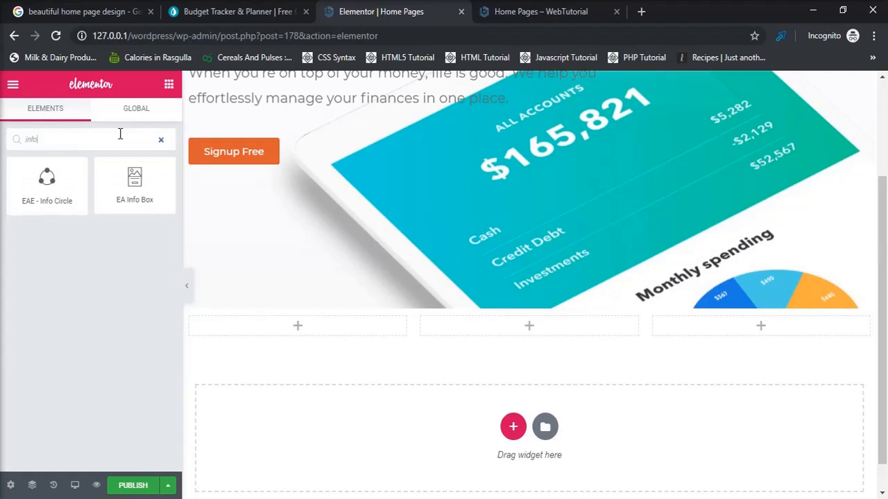
pyautogui.moveTo(134, 187); pyautogui.dragTo(331, 327)
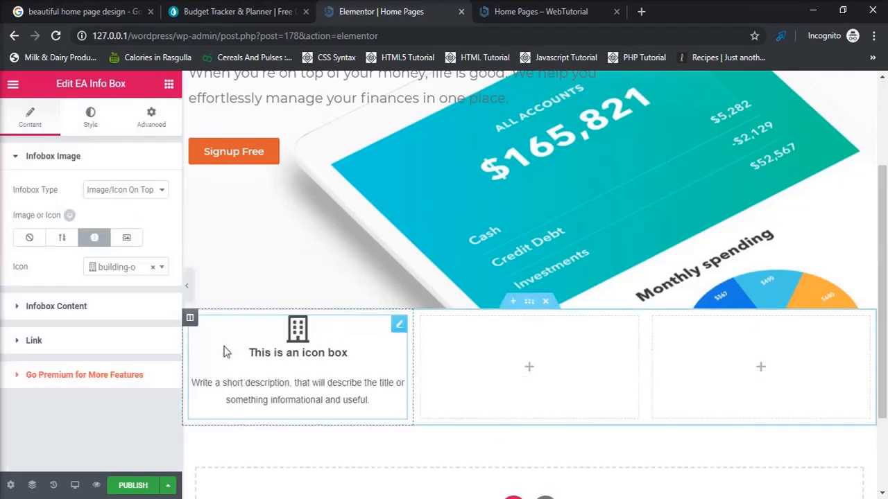
# Step: Add an EA Info Box widget to both the second and the third column of the new section
pyautogui.click(168, 90)
pyautogui.click(134, 141)
pyautogui.write('in')
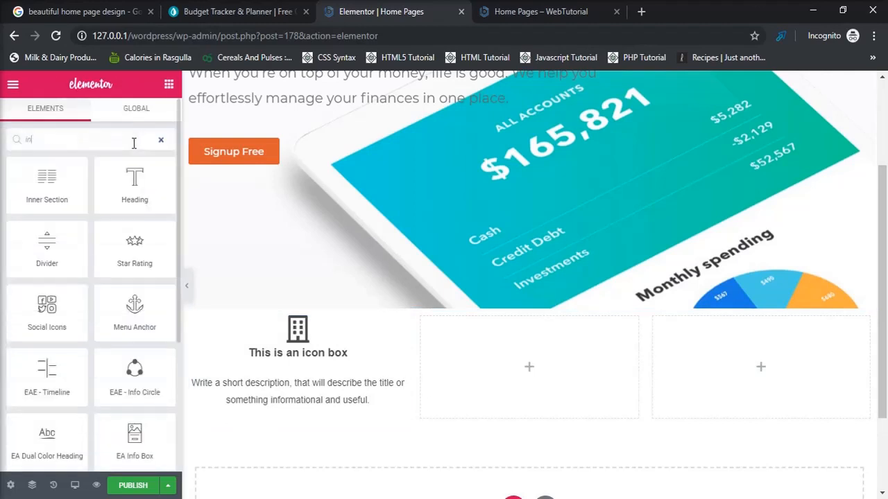
pyautogui.write('fo')
pyautogui.moveTo(139, 193); pyautogui.dragTo(534, 350)
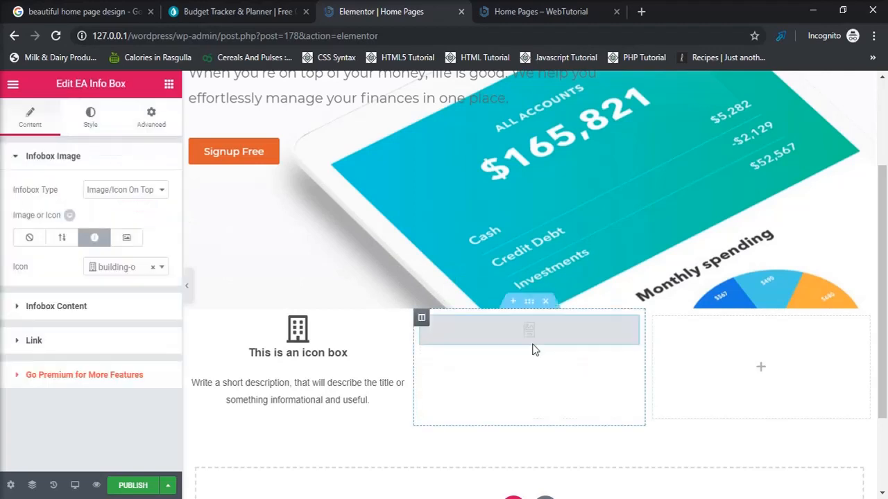
pyautogui.click(168, 86)
pyautogui.click(127, 139)
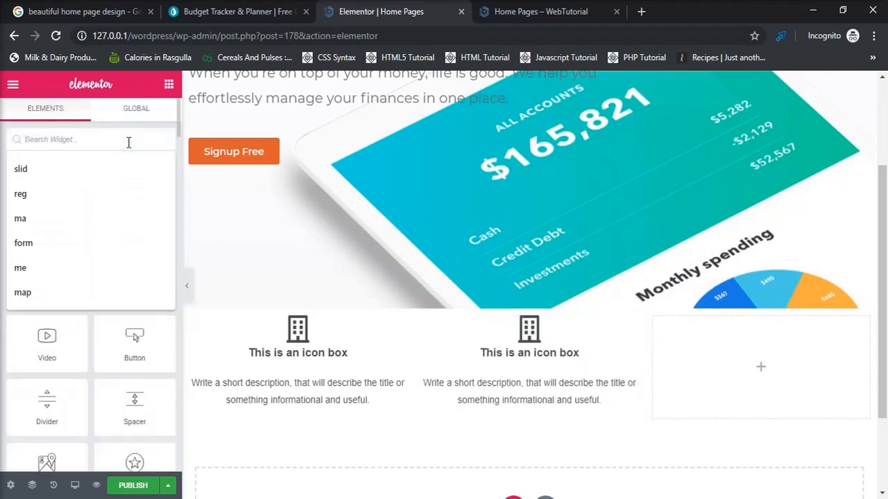
pyautogui.write('info')
pyautogui.moveTo(135, 182); pyautogui.dragTo(696, 367)
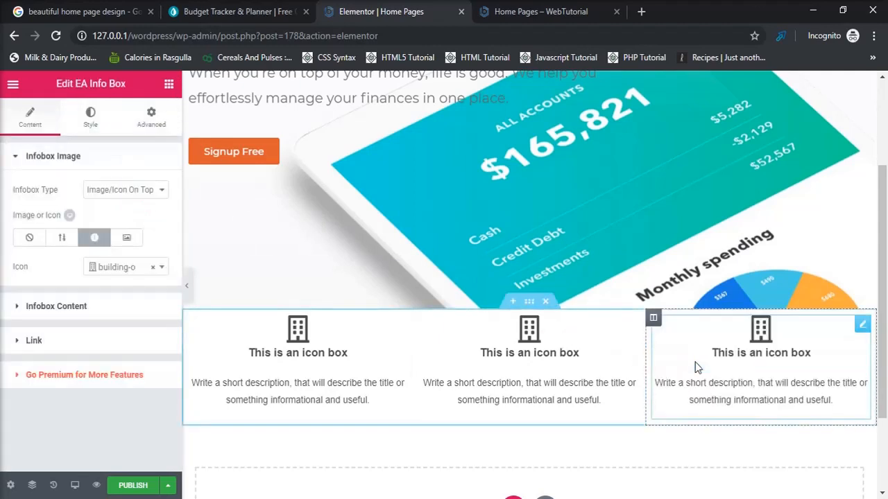
# Step: Copy the card title "All-in-one finances" from mint.com and paste it as the third info box's title
pyautogui.click(256, 11)
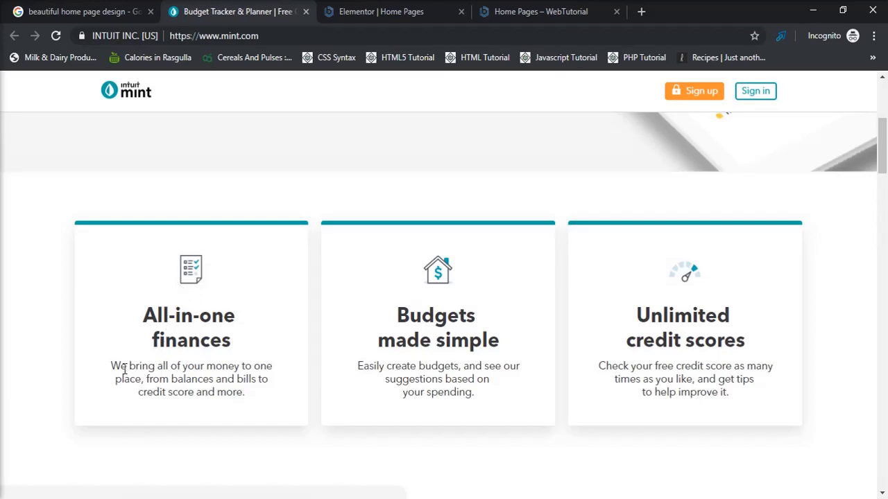
pyautogui.moveTo(145, 316); pyautogui.dragTo(259, 344)
pyautogui.hotkey('ctrl', 'c')
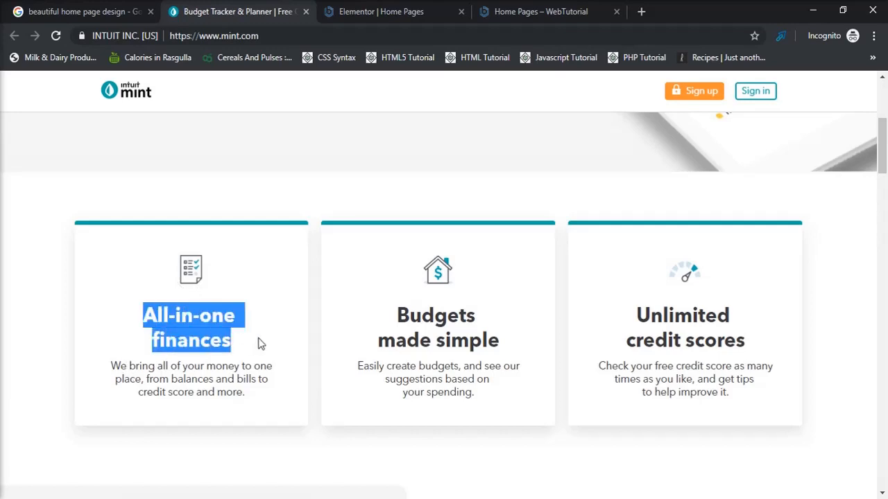
pyautogui.click(389, 12)
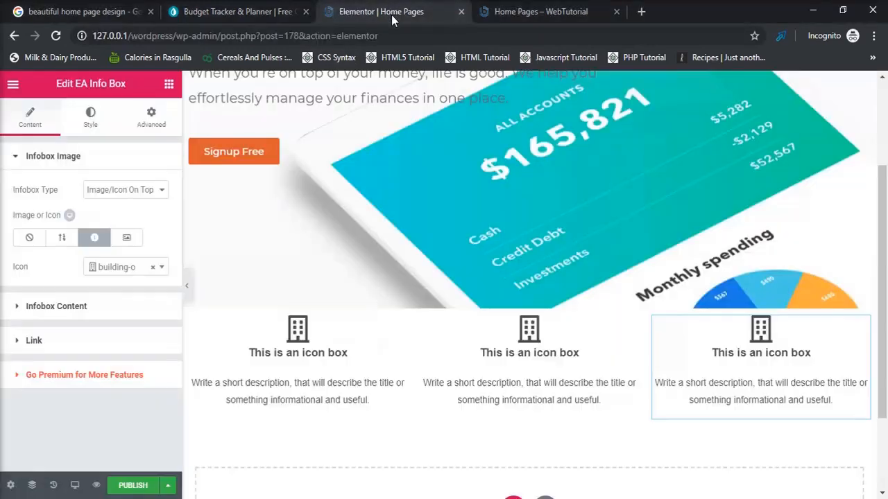
pyautogui.click(107, 305)
pyautogui.click(111, 238)
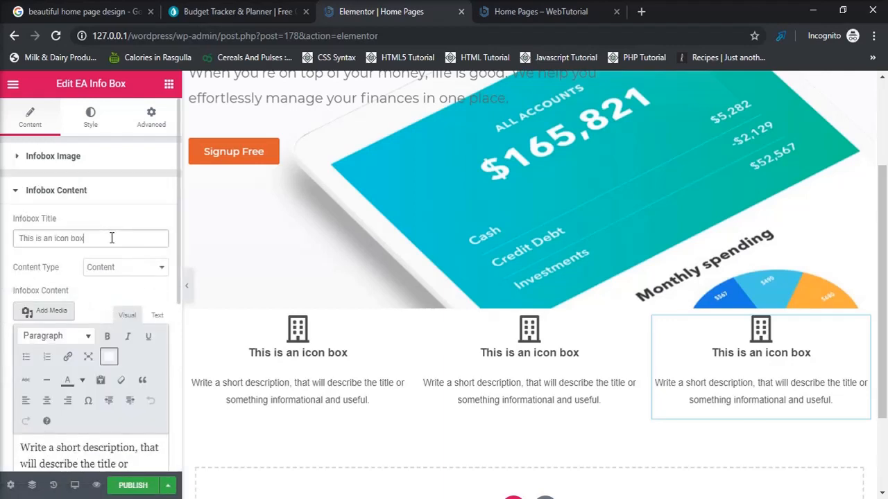
pyautogui.hotkey('ctrl', 'a')
pyautogui.press('BackSpace')
pyautogui.hotkey('ctrl', 'v')
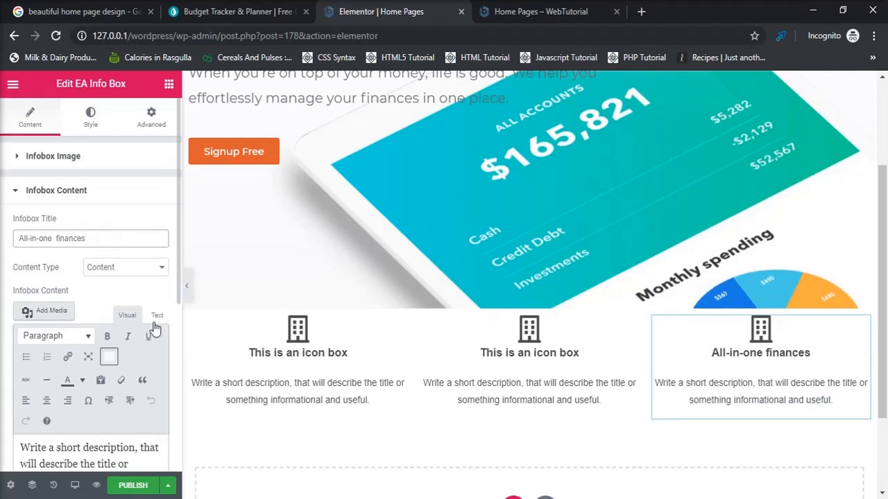
# Step: Replace the third info box's description with the text of the "Unlimited credit scores" card copied from mint.com
pyautogui.click(224, 14)
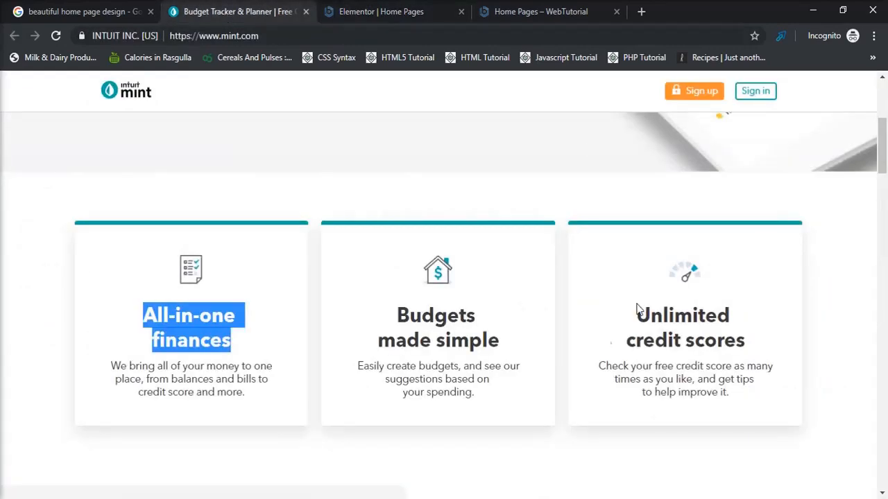
pyautogui.moveTo(599, 369); pyautogui.dragTo(767, 409)
pyautogui.hotkey('ctrl', 'c')
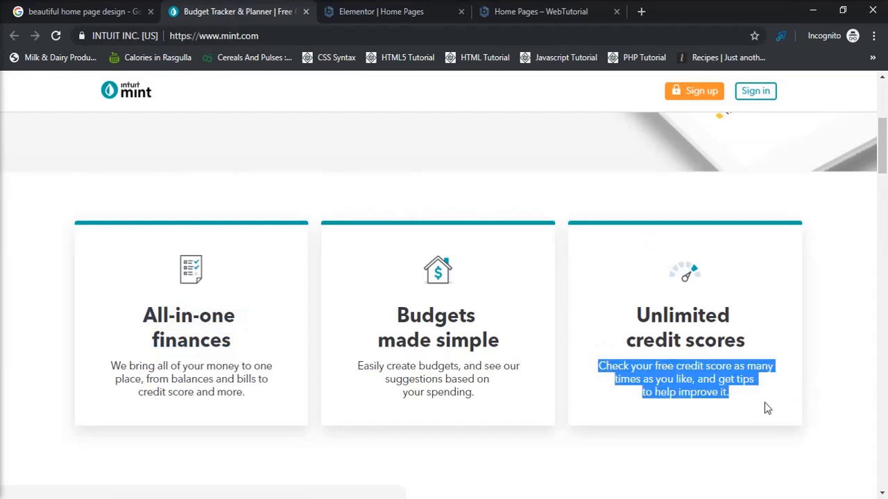
pyautogui.click(406, 14)
pyautogui.tripleClick(139, 464)
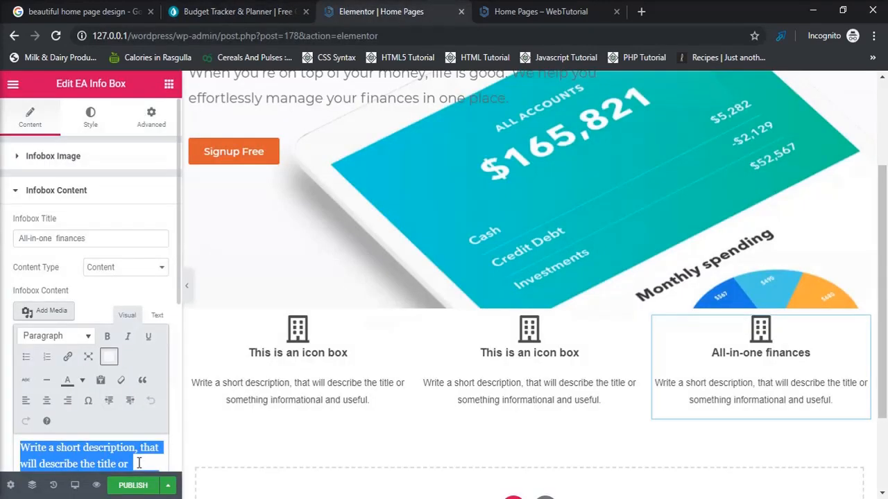
pyautogui.press('BackSpace')
pyautogui.hotkey('ctrl', 'v')
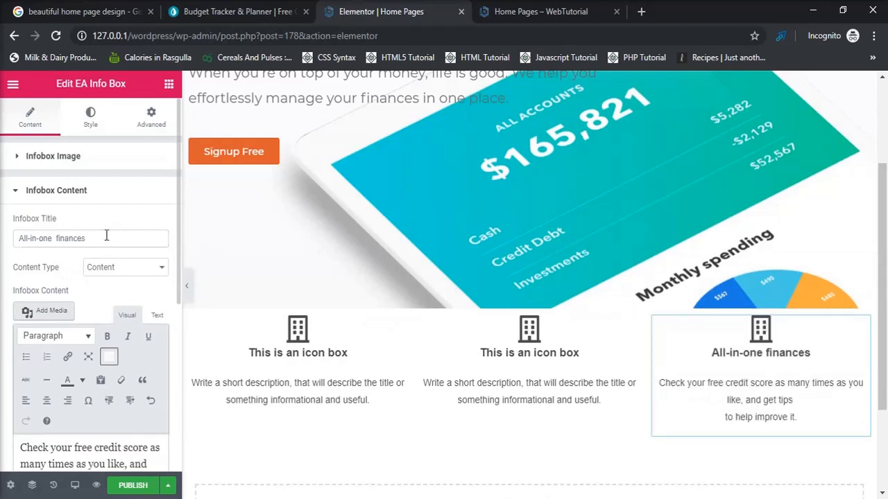
# Step: Replace the third info box's title with "Unlimited credit scores" copied from mint.com
pyautogui.tripleClick(106, 236)
pyautogui.press('BackSpace')
pyautogui.click(235, 11)
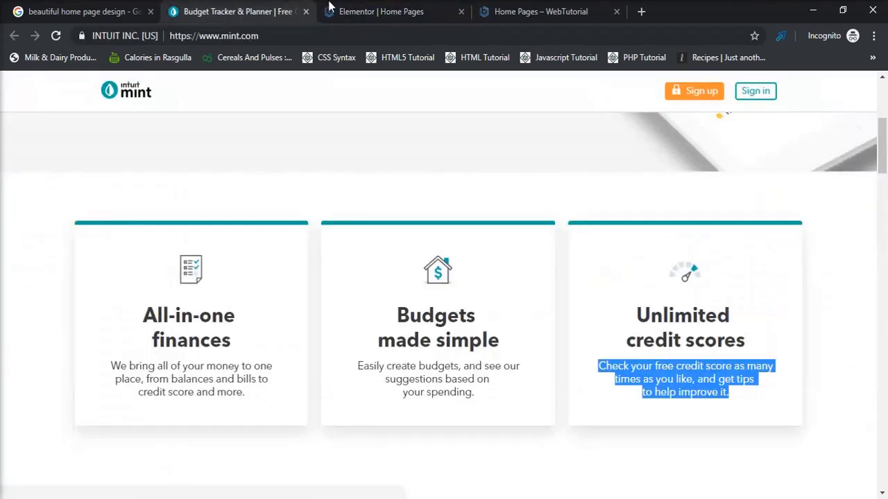
pyautogui.moveTo(624, 319); pyautogui.dragTo(756, 348)
pyautogui.hotkey('ctrl', 'c')
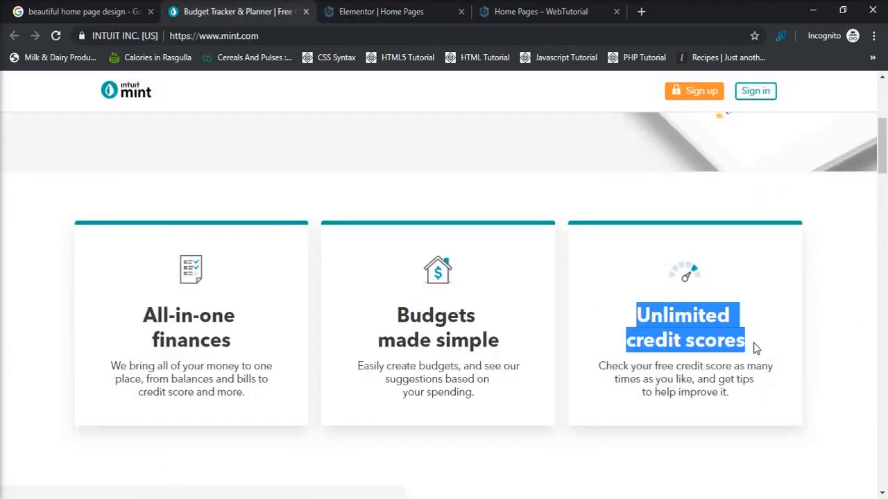
pyautogui.click(361, 12)
pyautogui.hotkey('ctrl', 'v')
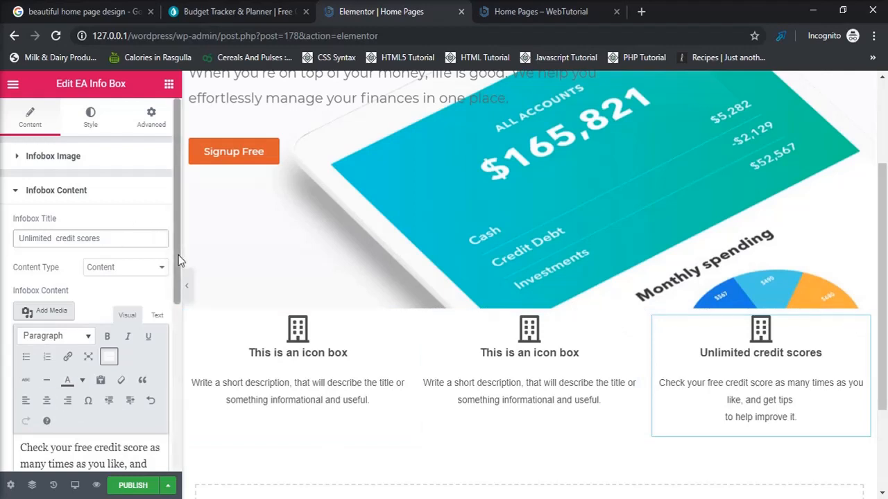
# Step: Remove the line break before "to help improve it." in the third info box's description
pyautogui.moveTo(178, 259); pyautogui.dragTo(186, 347)
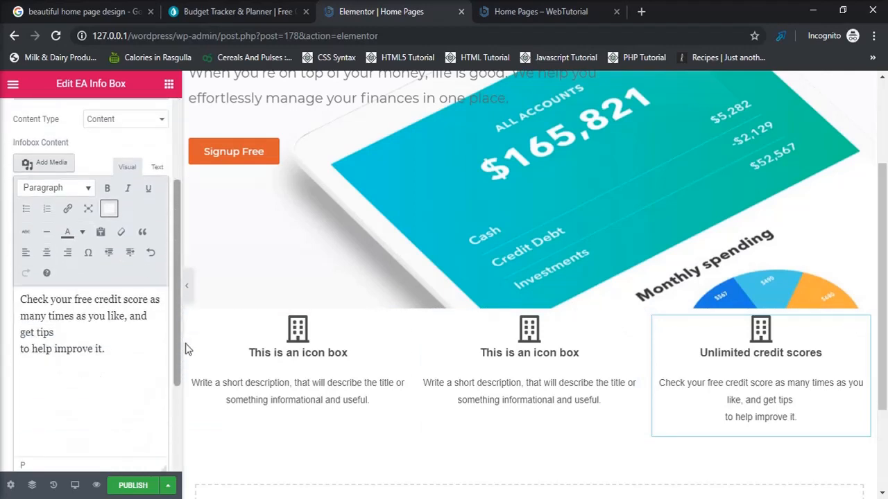
pyautogui.click(18, 332)
pyautogui.press('BackSpace')
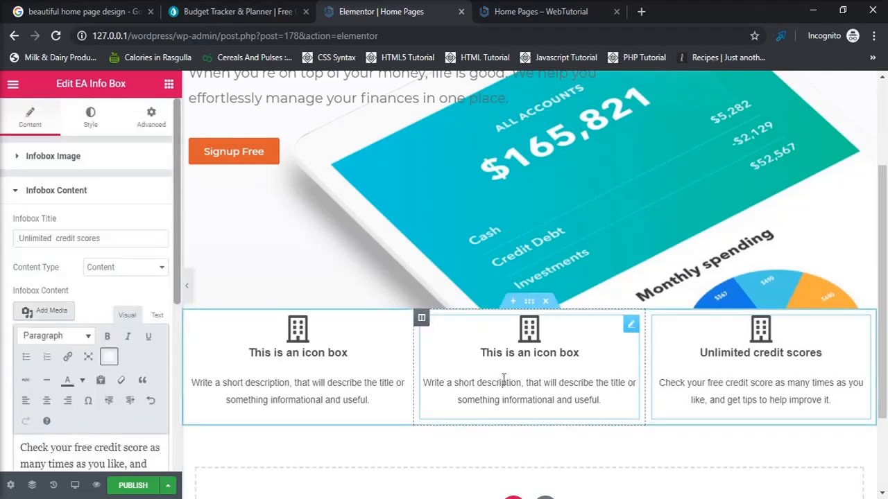
# Step: Replace the second info box's title with "Budgets made simple" copied from mint.com
pyautogui.click(503, 378)
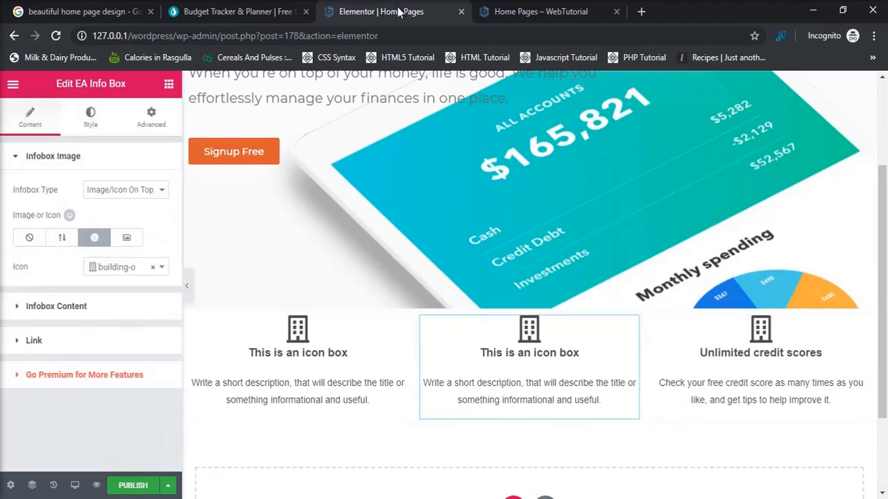
pyautogui.click(234, 15)
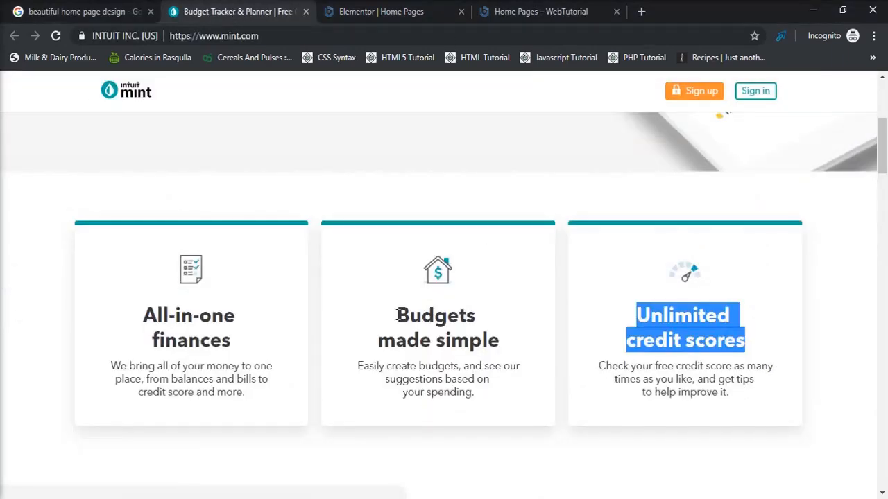
pyautogui.moveTo(396, 315); pyautogui.dragTo(503, 350)
pyautogui.hotkey('ctrl', 'c')
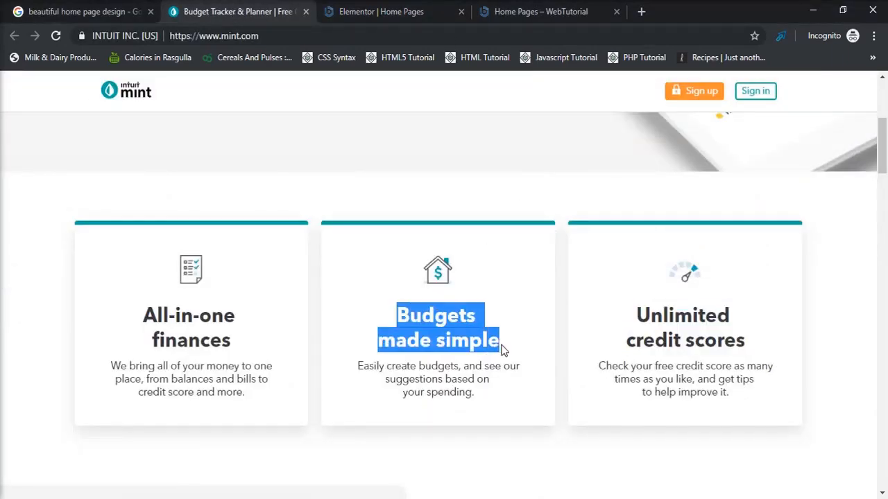
pyautogui.click(402, 12)
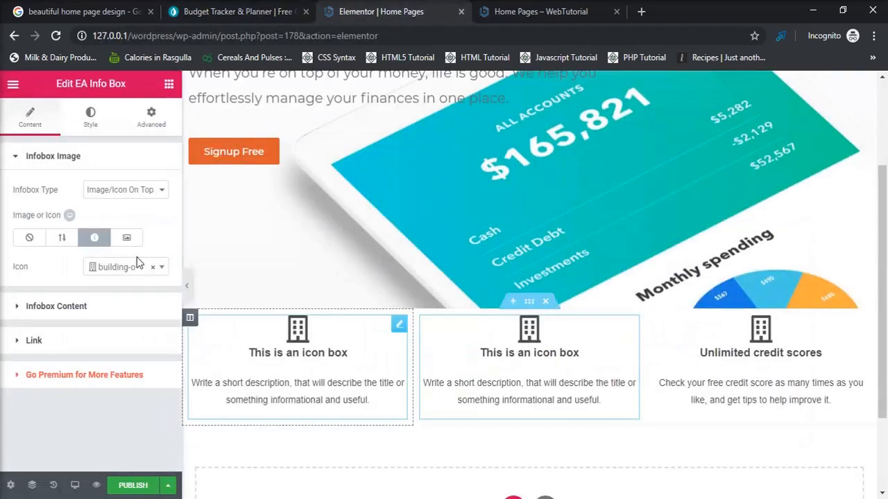
pyautogui.click(95, 305)
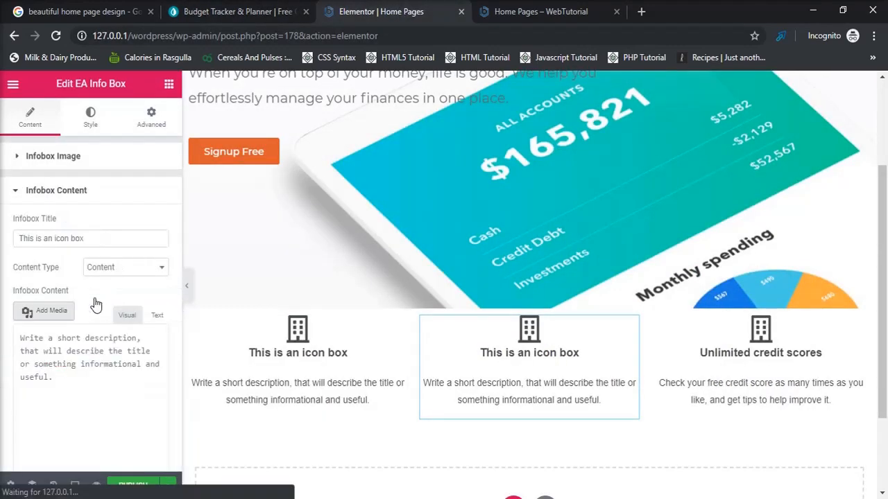
pyautogui.click(115, 238)
pyautogui.hotkey('ctrl', 'a')
pyautogui.press('BackSpace')
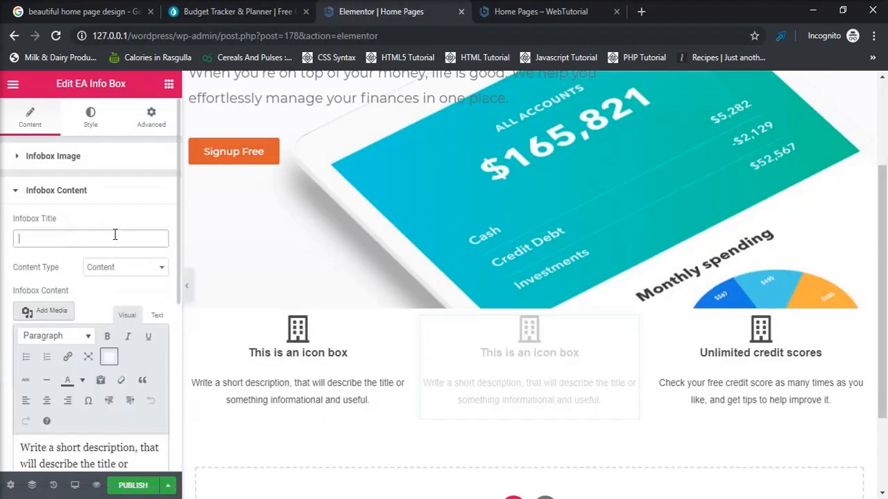
pyautogui.hotkey('ctrl', 'v')
# Step: Replace the second info box's description with the text of the "Budgets made simple" card copied from mint.com
pyautogui.click(252, 13)
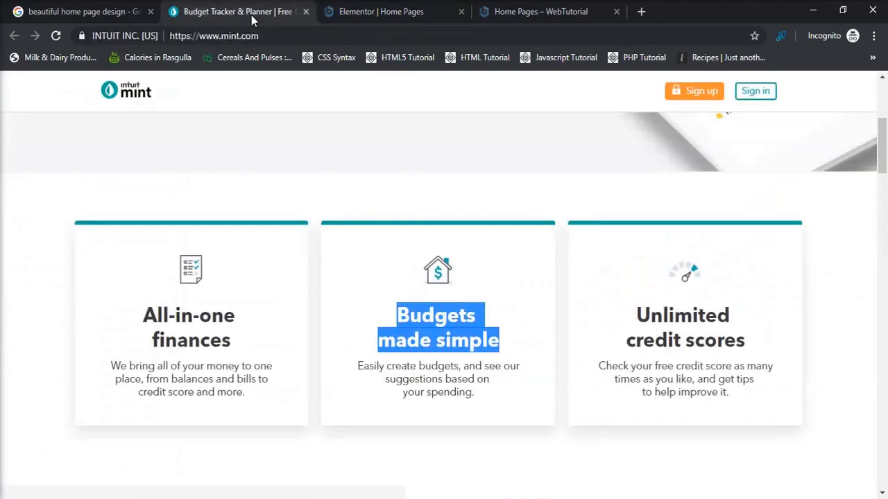
pyautogui.moveTo(358, 366); pyautogui.dragTo(491, 397)
pyautogui.hotkey('ctrl', 'c')
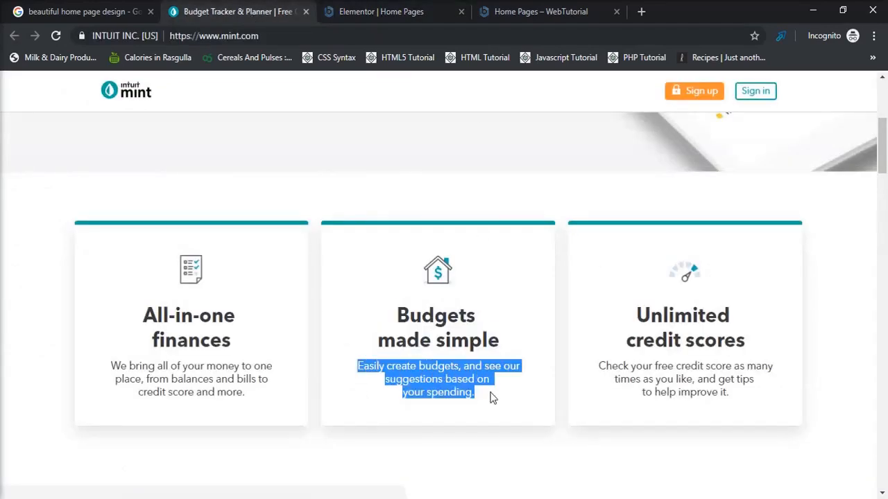
pyautogui.click(353, 12)
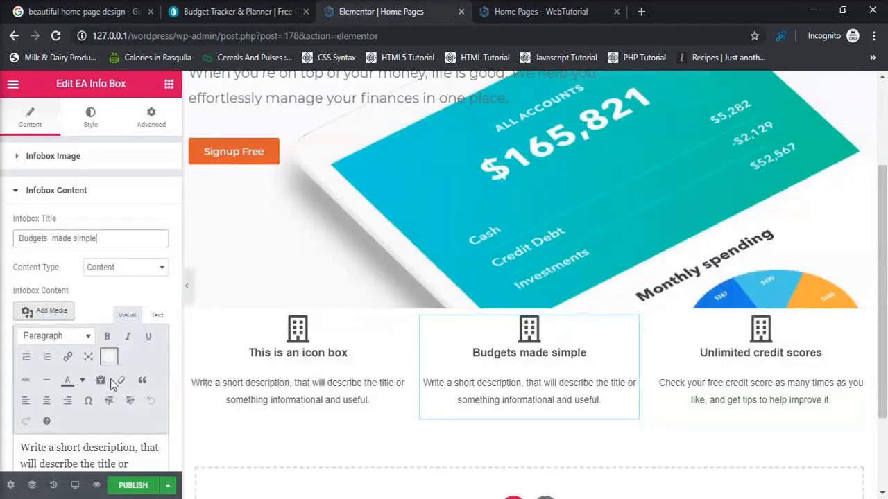
pyautogui.click(118, 464)
pyautogui.hotkey('ctrl', 'a')
pyautogui.press('BackSpace')
pyautogui.hotkey('ctrl', 'v')
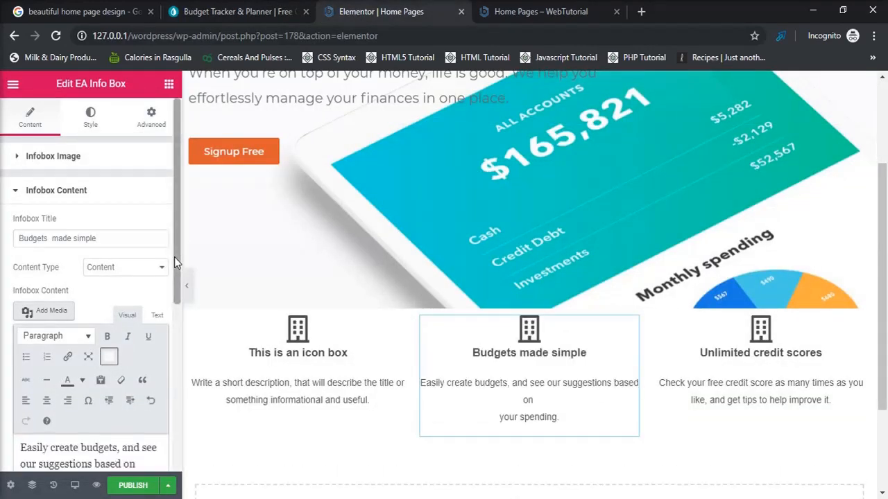
# Step: Insert extra space before "based on" in the second info box's description to adjust its wrapping
pyautogui.scroll(-2, 174, 256)
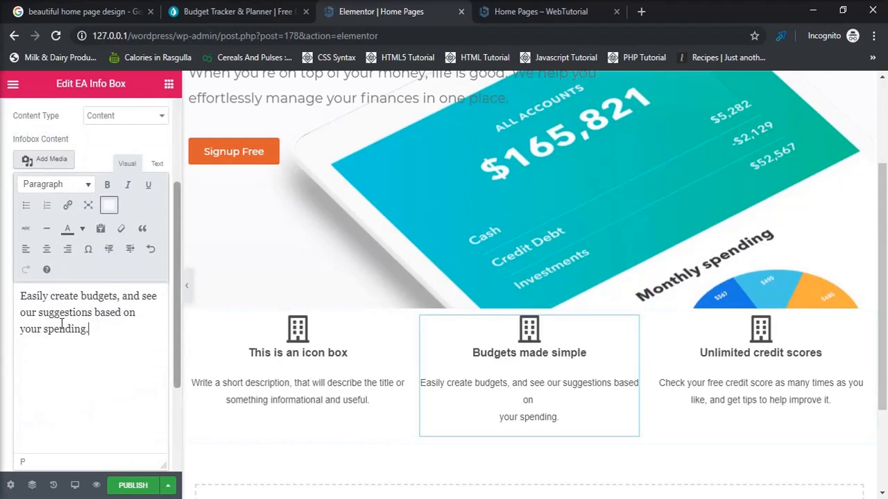
pyautogui.click(92, 312)
pyautogui.scroll(2, 93, 312)
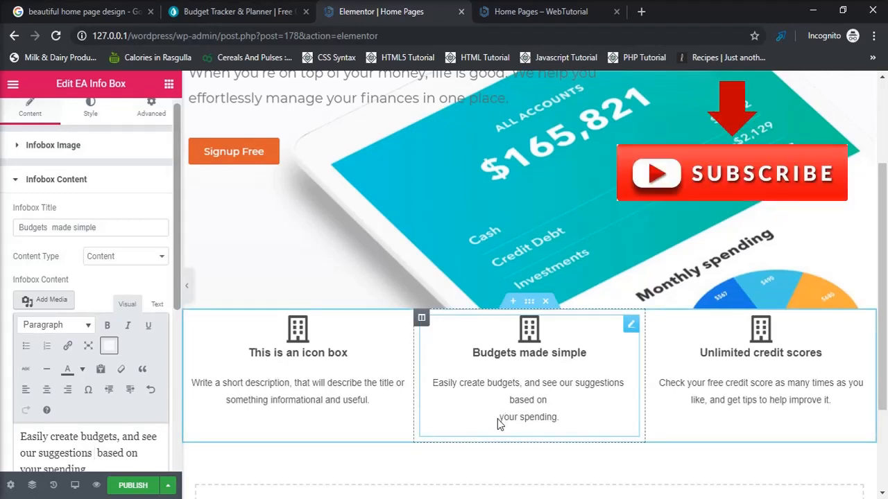
pyautogui.scroll(-3, 119, 337)
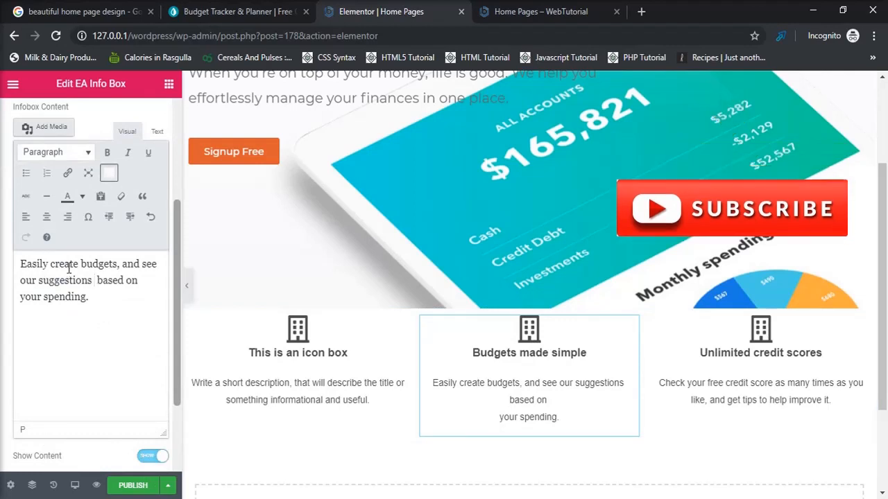
pyautogui.scroll(1, 85, 275)
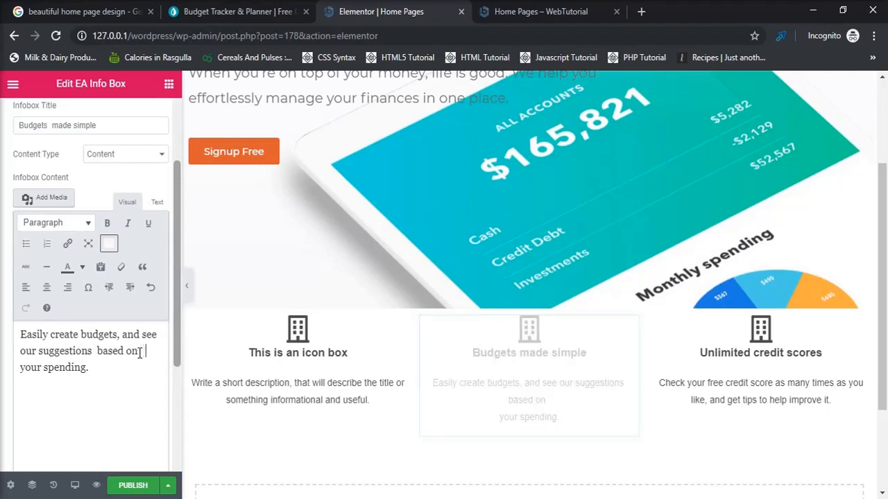
# Step: Try adding a line break after "based on" in the second info box's description, and remove it again
pyautogui.press('Return')
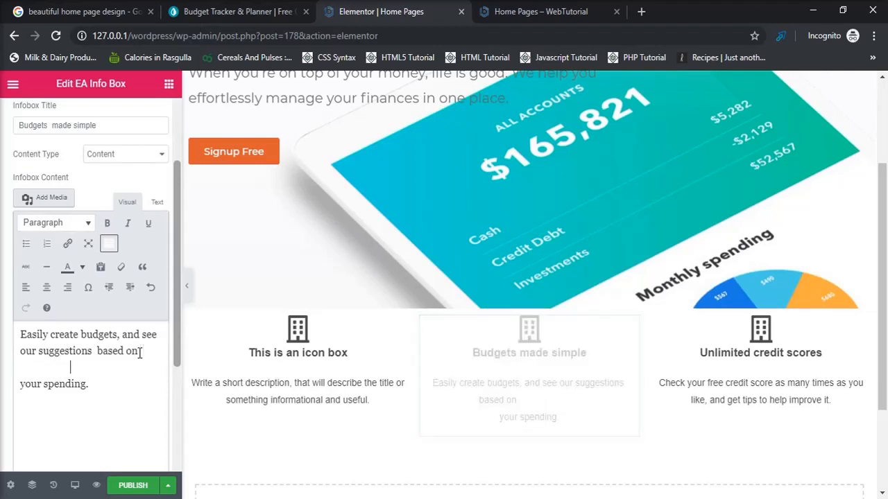
pyautogui.scroll(-2, 169, 375)
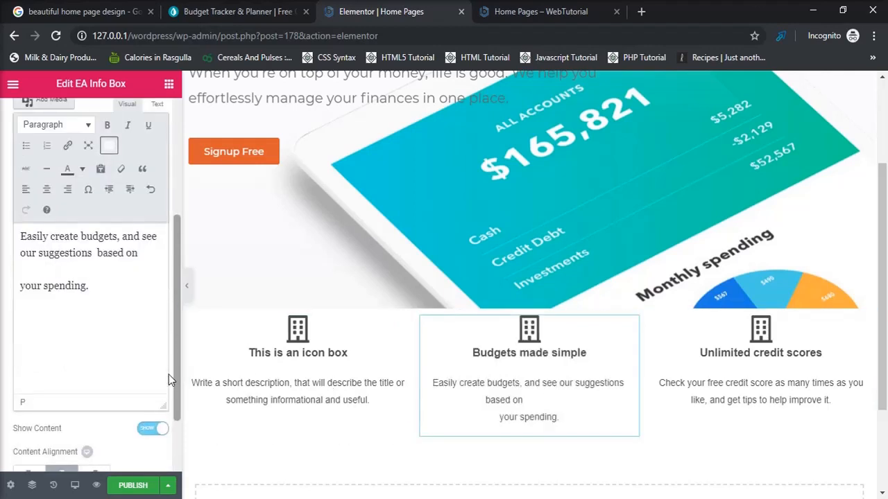
pyautogui.press('BackSpace')
pyautogui.press('BackSpace')
pyautogui.press('BackSpace')
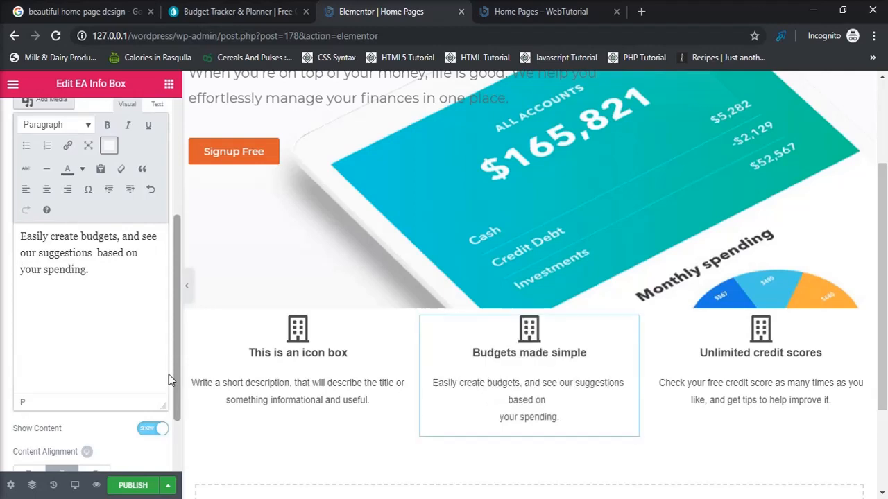
# Step: Replace the first info box's title with "All-in-one finances" copied from mint.com
pyautogui.click(363, 389)
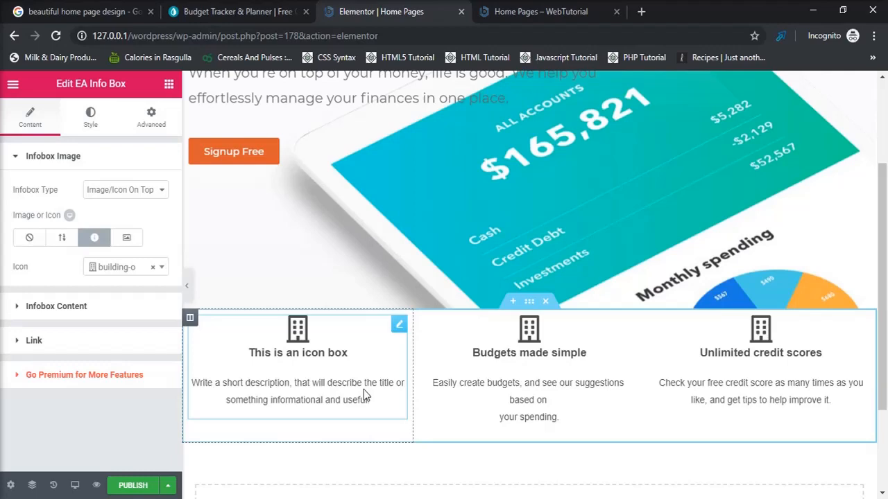
pyautogui.click(97, 311)
pyautogui.click(256, 20)
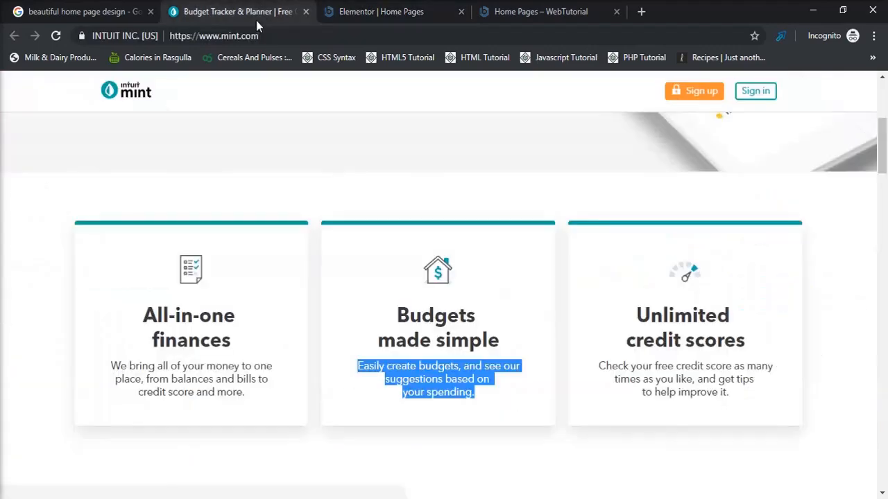
pyautogui.moveTo(152, 306); pyautogui.dragTo(244, 344)
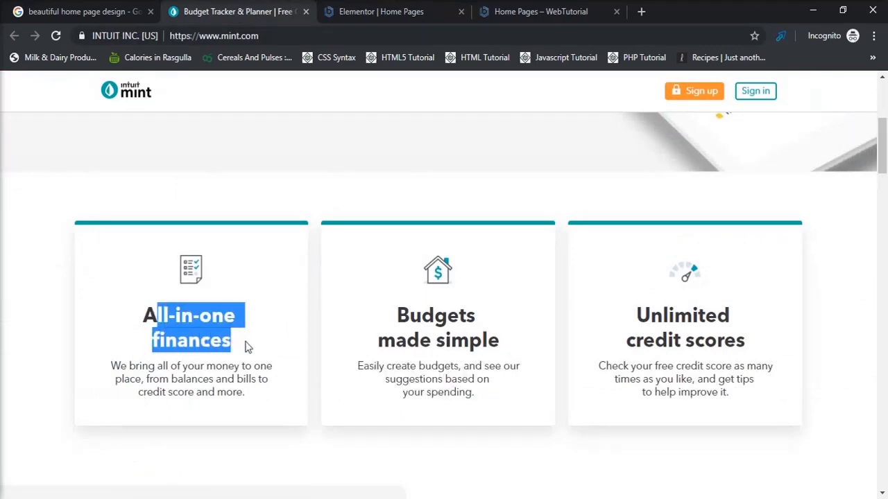
pyautogui.click(138, 323)
pyautogui.moveTo(138, 322); pyautogui.dragTo(243, 343)
pyautogui.hotkey('ctrl', 'c')
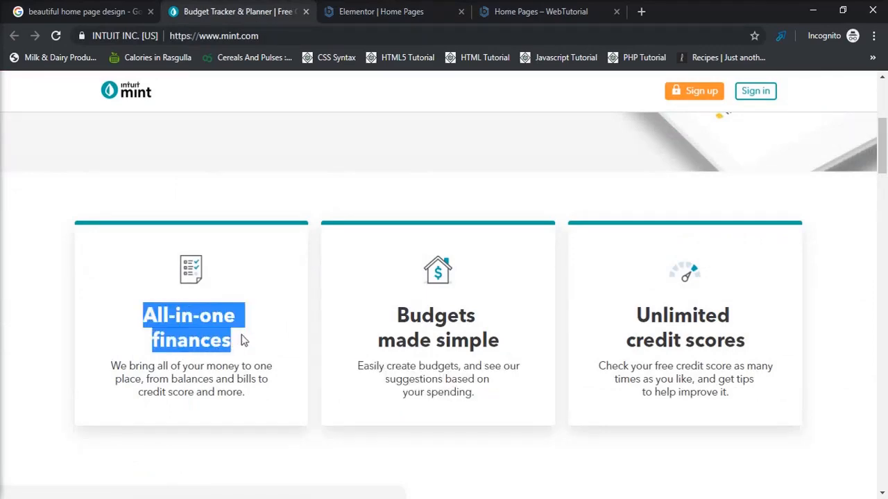
pyautogui.click(404, 13)
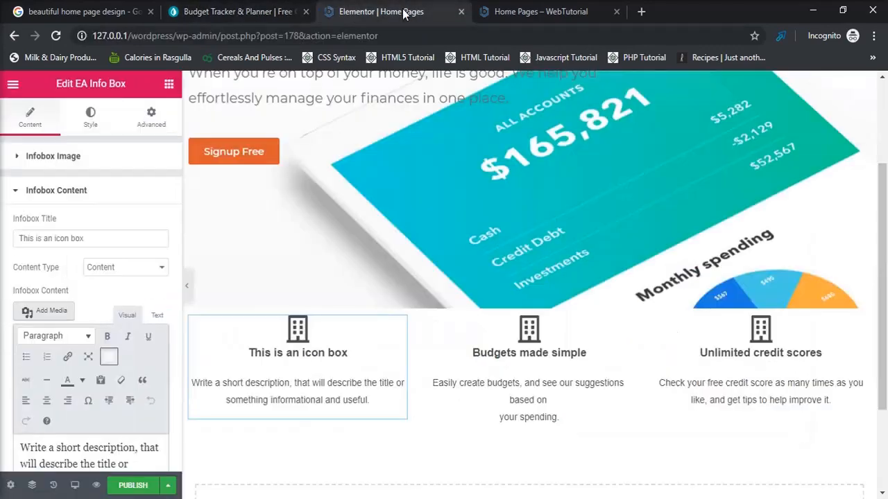
pyautogui.click(105, 240)
pyautogui.hotkey('ctrl', 'a')
pyautogui.press('BackSpace')
pyautogui.hotkey('ctrl', 'v')
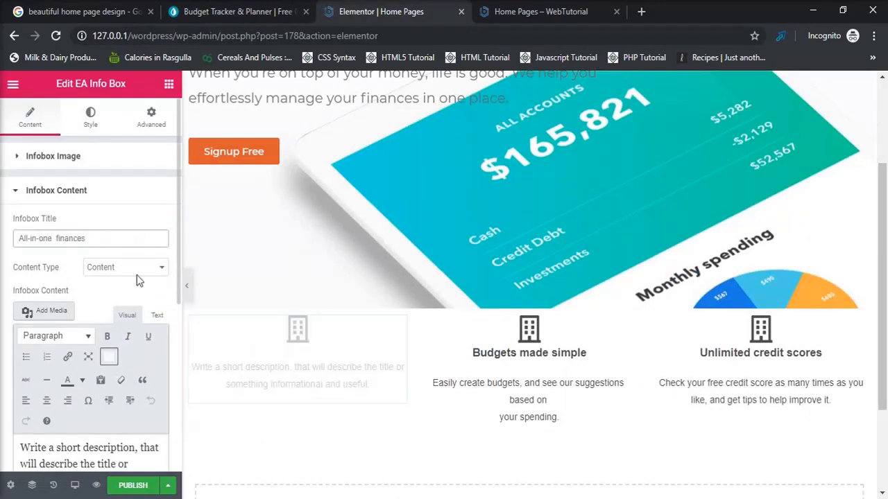
# Step: Replace the first info box's description with the text of the "All-in-one finances" card copied from mint.com
pyautogui.click(236, 12)
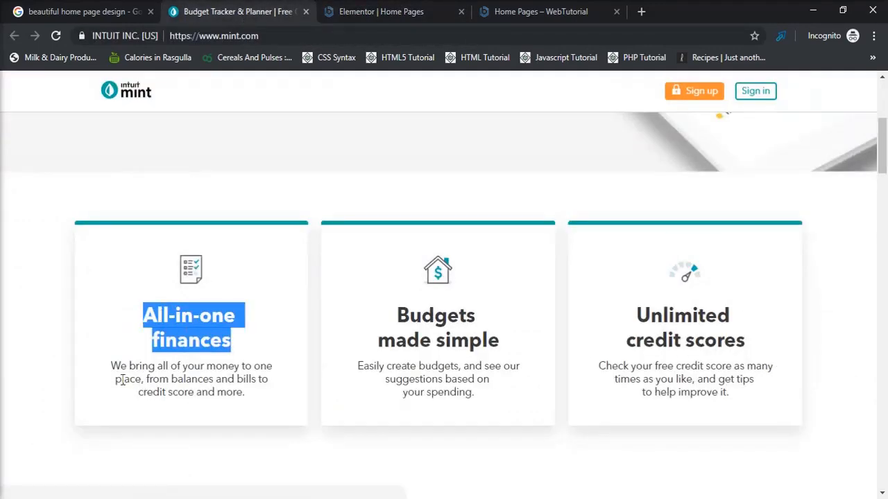
pyautogui.moveTo(113, 366); pyautogui.dragTo(286, 405)
pyautogui.hotkey('ctrl', 'c')
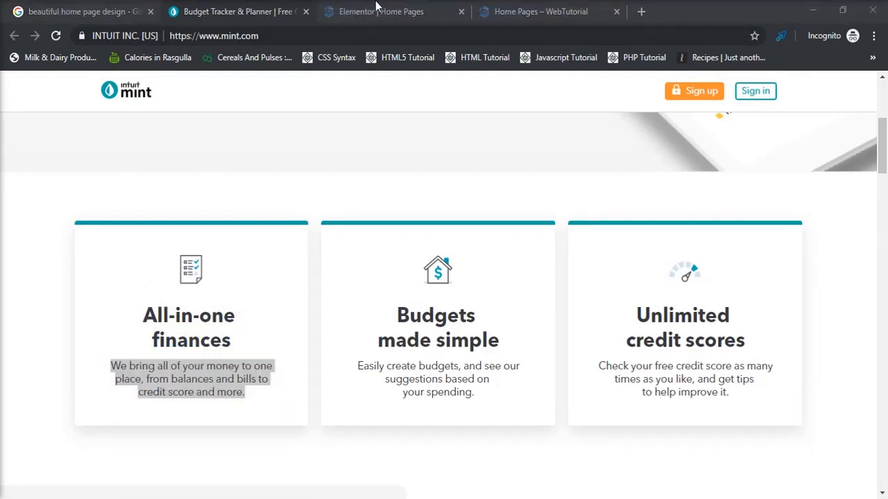
pyautogui.click(390, 19)
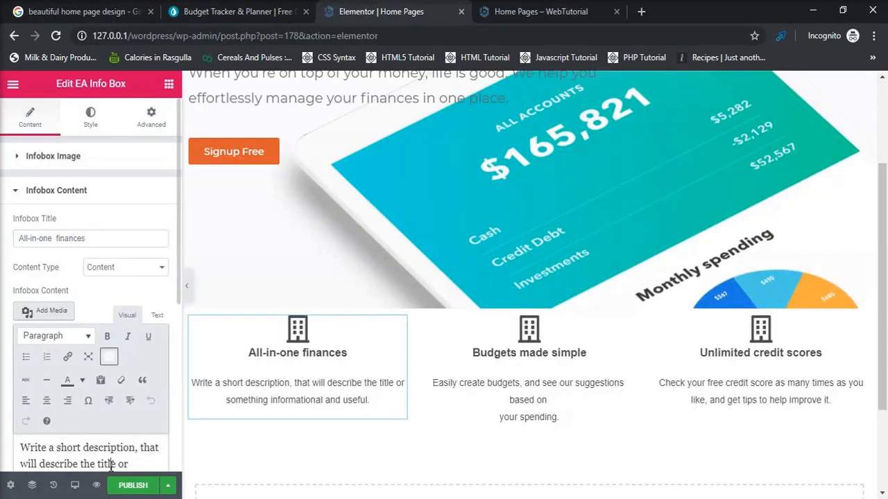
pyautogui.hotkey('ctrl', 'a')
pyautogui.press('Delete')
pyautogui.hotkey('ctrl', 'v')
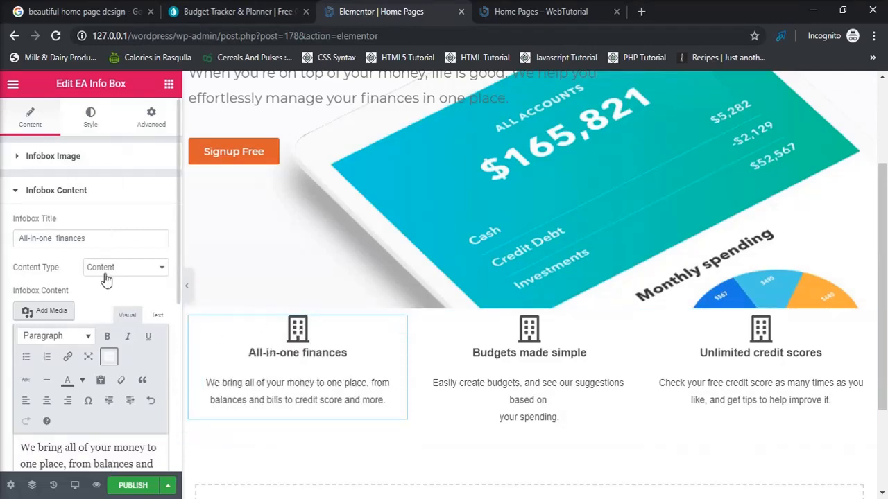
# Step: Search the icon list for "check" and set the first info box's icon to calendar-check-o
pyautogui.click(119, 160)
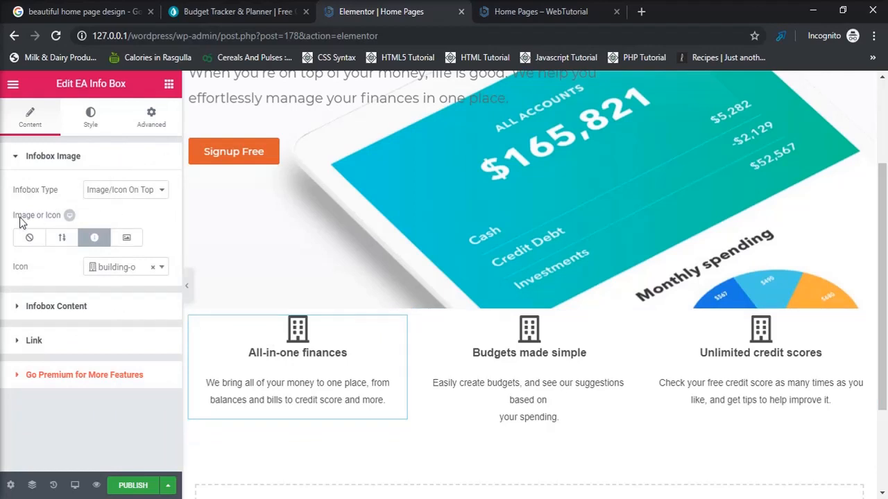
pyautogui.click(94, 241)
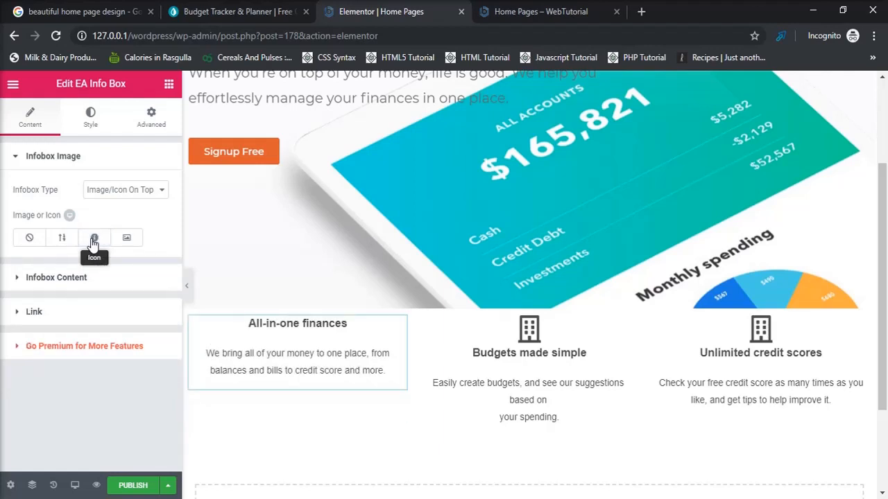
pyautogui.click(94, 239)
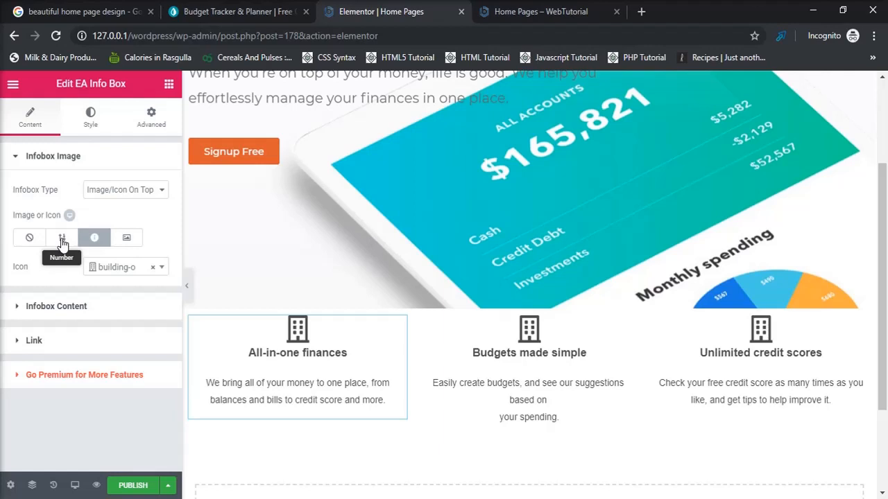
pyautogui.click(137, 269)
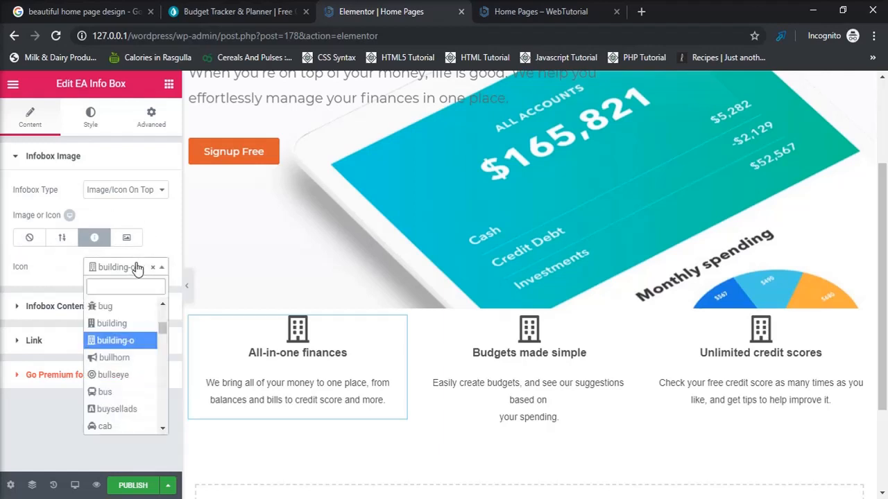
pyautogui.write('ch')
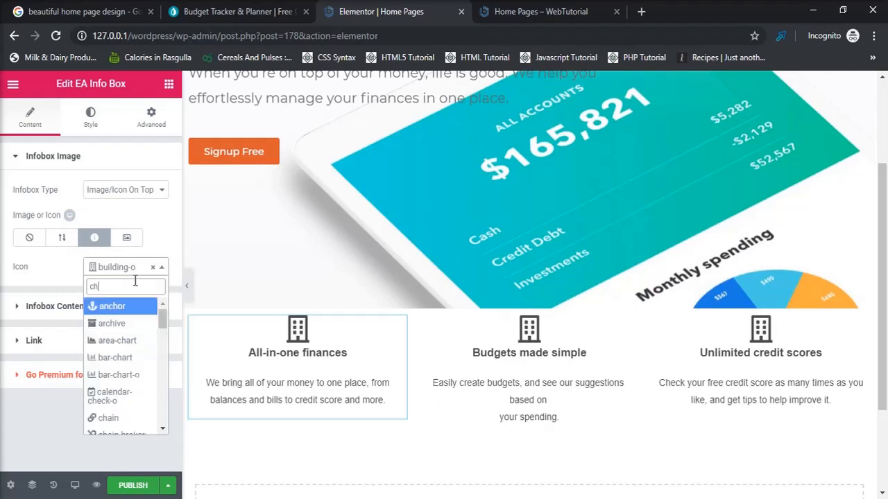
pyautogui.write('eck')
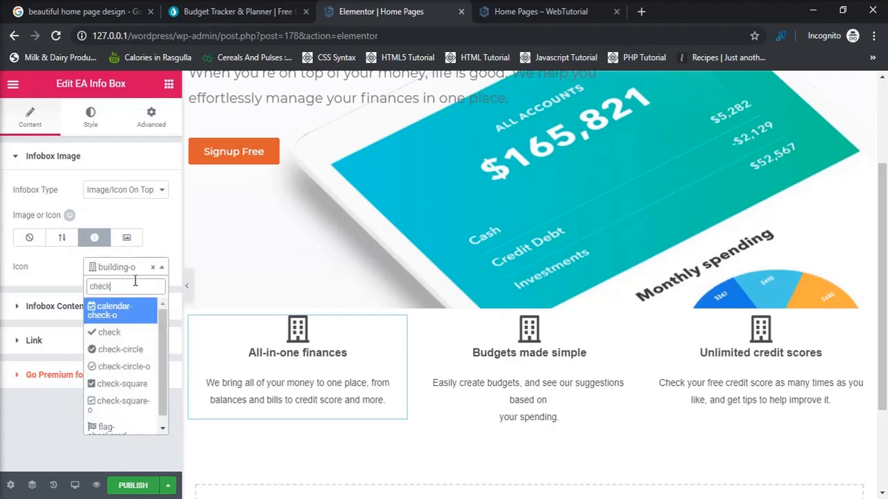
pyautogui.write('l')
pyautogui.press('BackSpace')
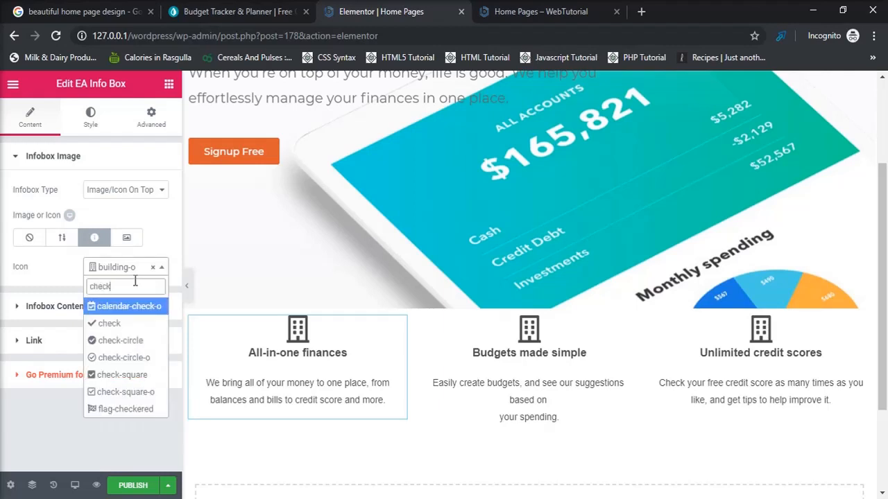
pyautogui.press('BackSpace')
pyautogui.click(127, 307)
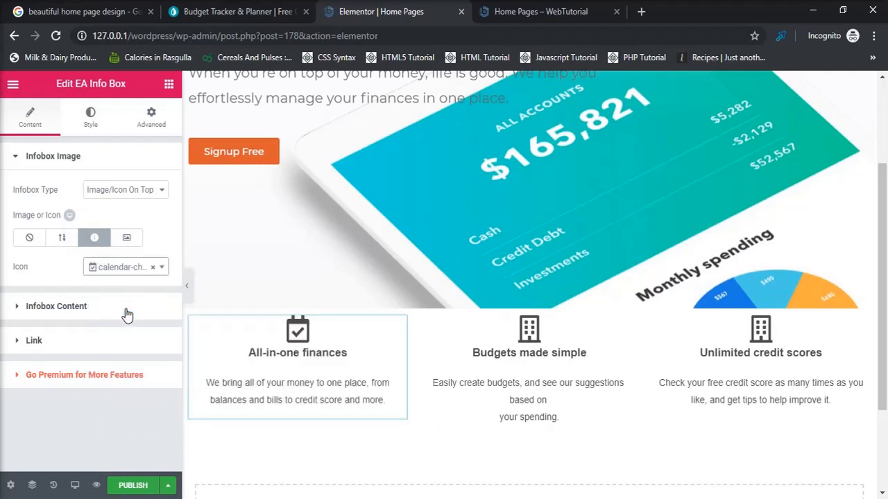
# Step: Check the card icons on mint.com and open the icon choices of the second info box, "Budgets made simple"
pyautogui.click(256, 15)
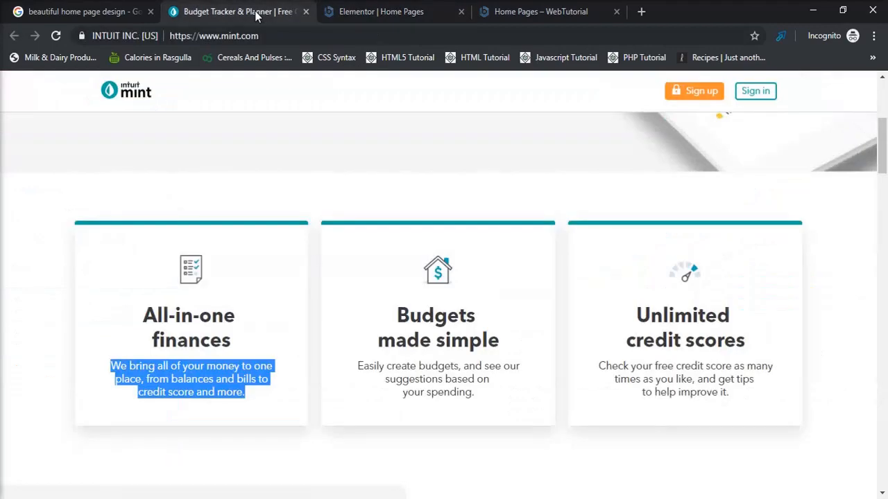
pyautogui.click(390, 11)
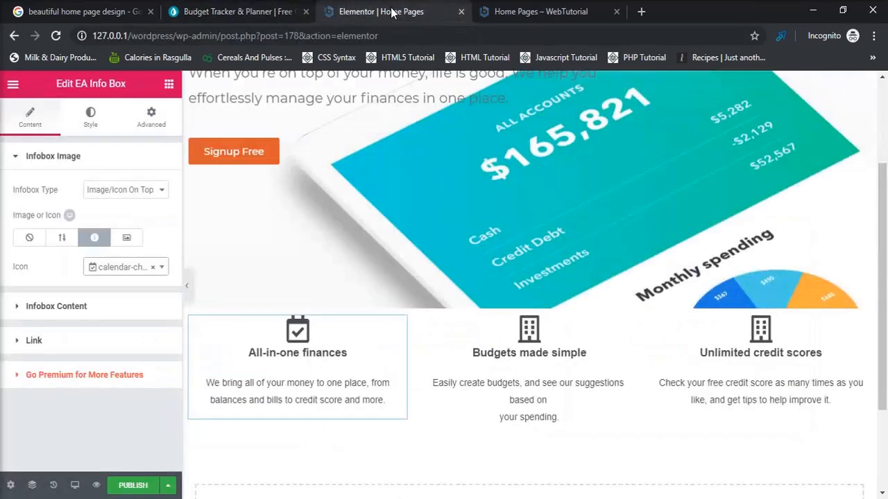
pyautogui.click(494, 335)
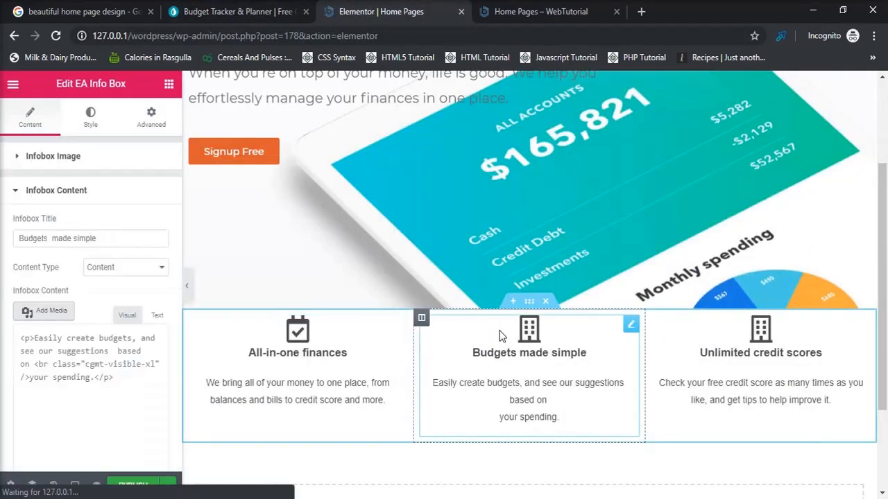
pyautogui.click(68, 154)
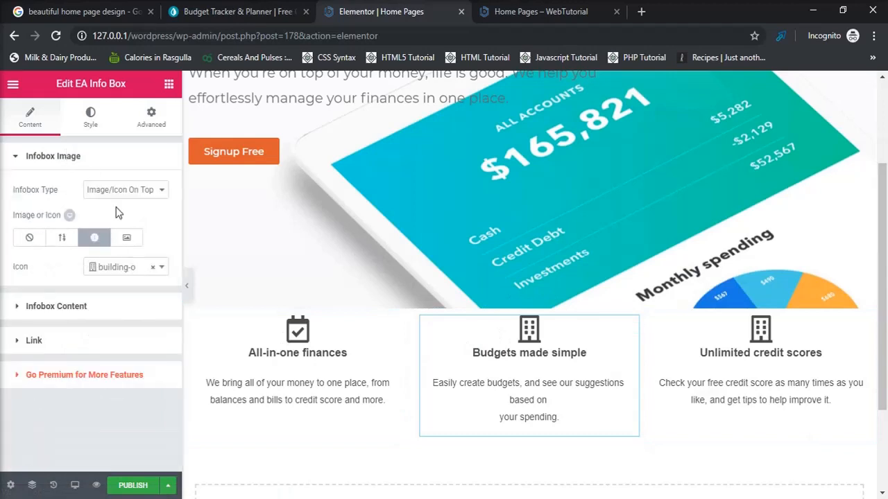
pyautogui.click(122, 269)
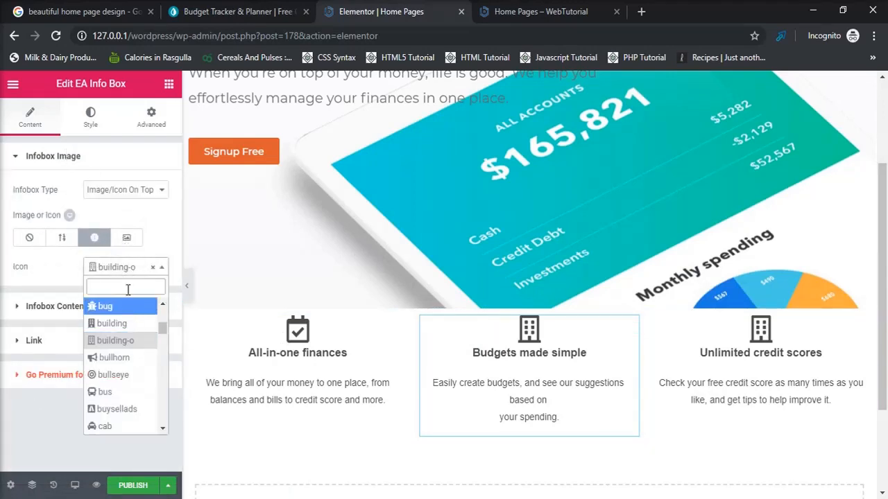
pyautogui.write('r')
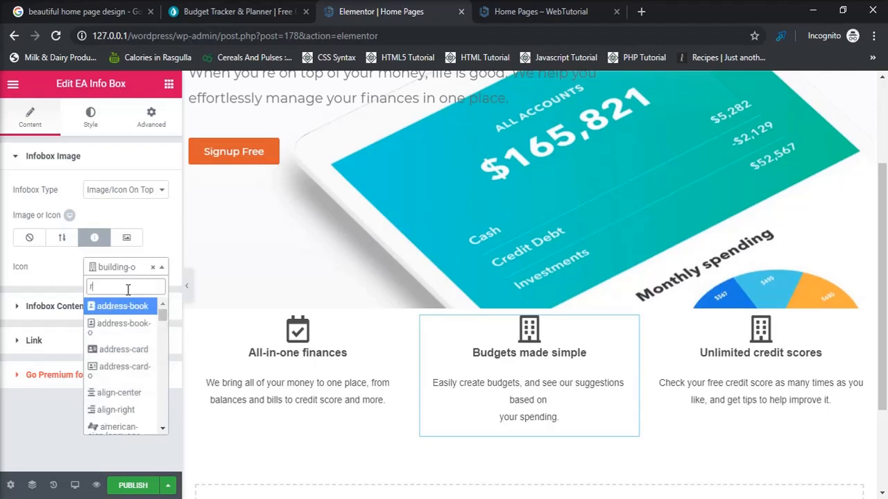
pyautogui.write('up')
pyautogui.press('BackSpace')
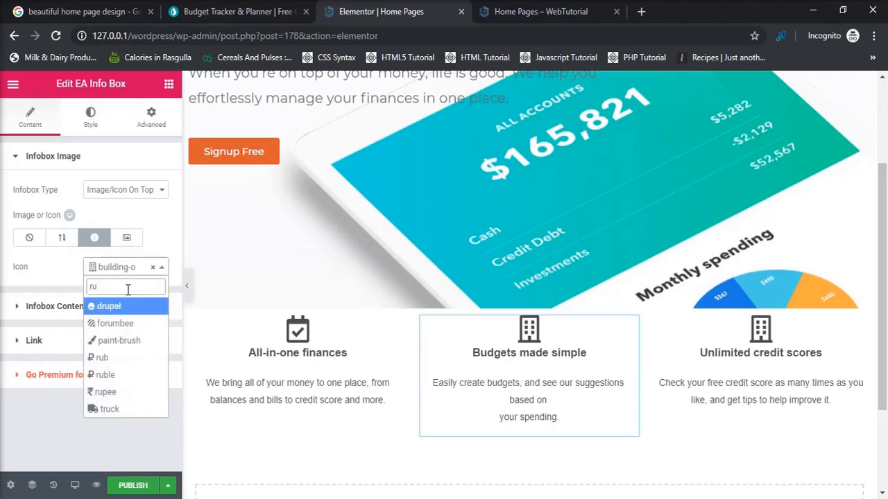
pyautogui.press('BackSpace')
pyautogui.press('BackSpace')
# Step: Search the icon list for "ho" and set the second info box's icon to home
pyautogui.write('ho')
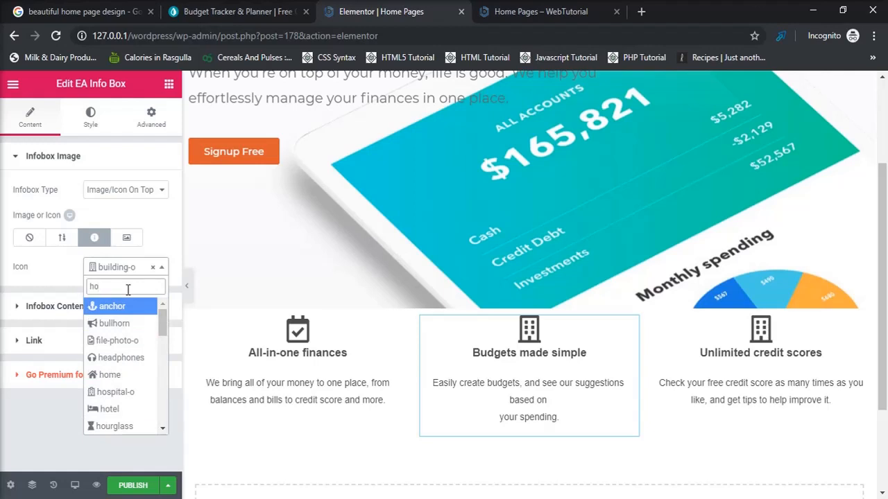
pyautogui.write('u')
pyautogui.press('BackSpace')
pyautogui.click(132, 375)
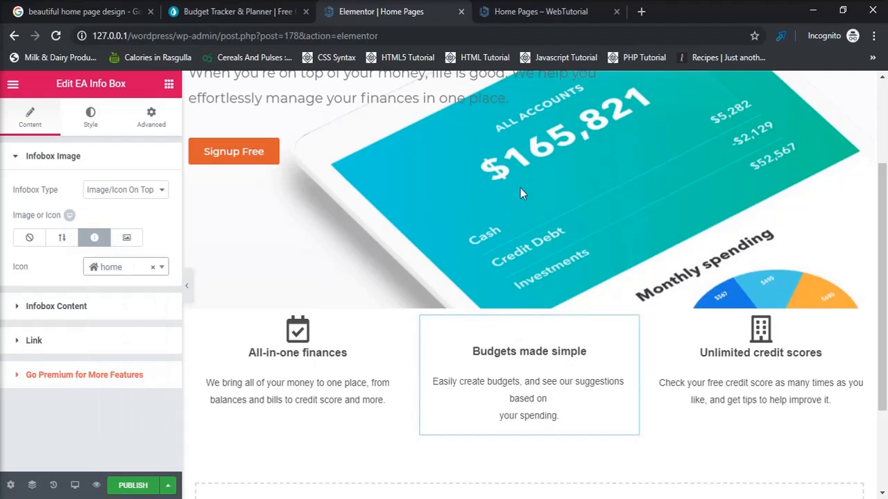
# Step: Search the icon list for "sp" and set the third info box's icon to hand-spock-o after checking the mint.com card
pyautogui.click(754, 328)
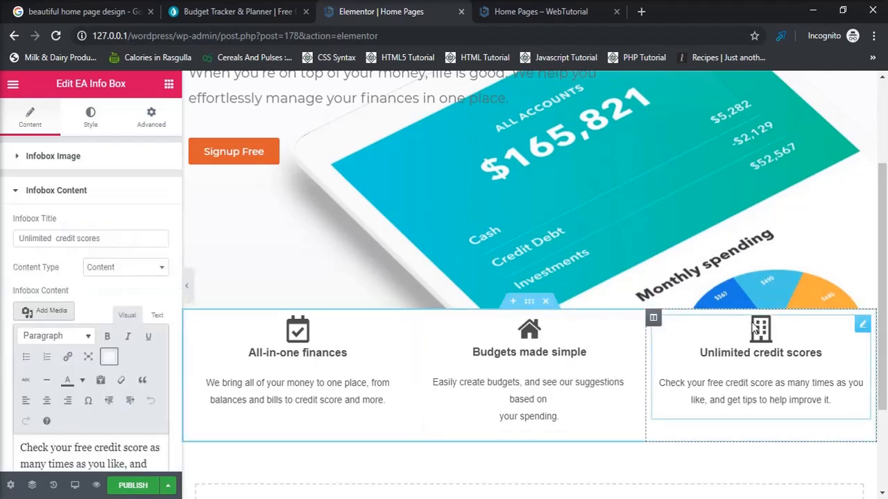
pyautogui.click(269, 12)
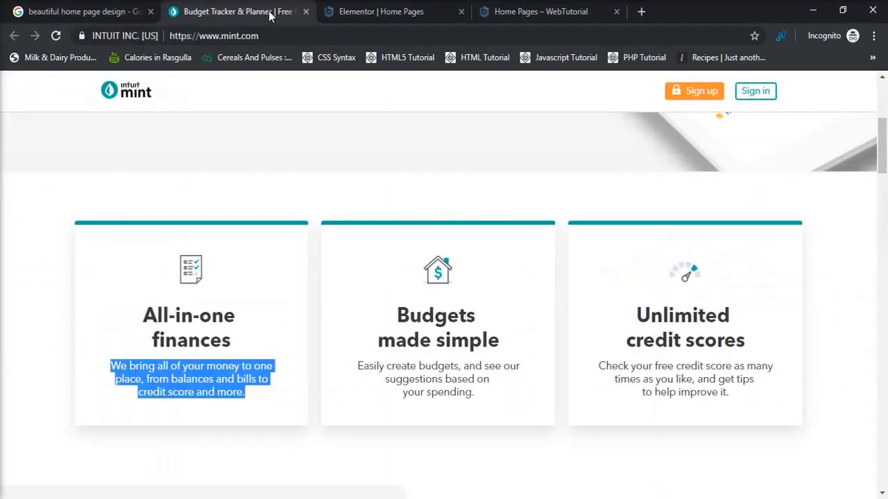
pyautogui.click(390, 17)
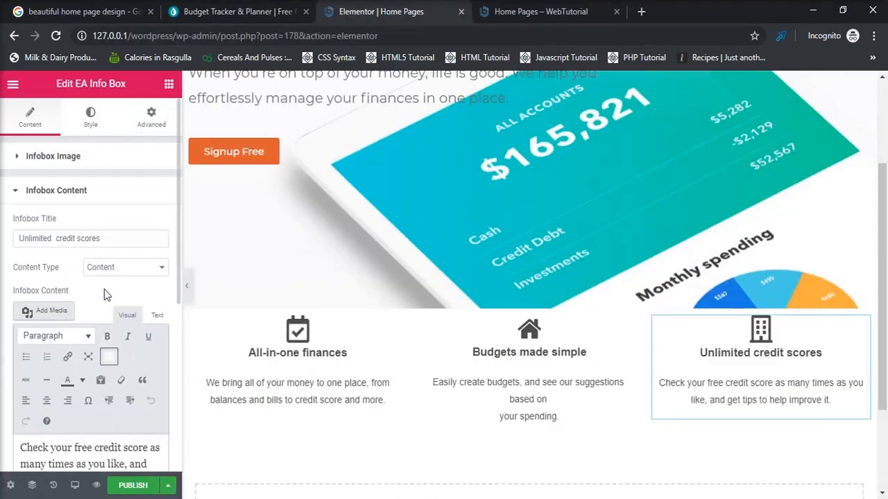
pyautogui.click(101, 164)
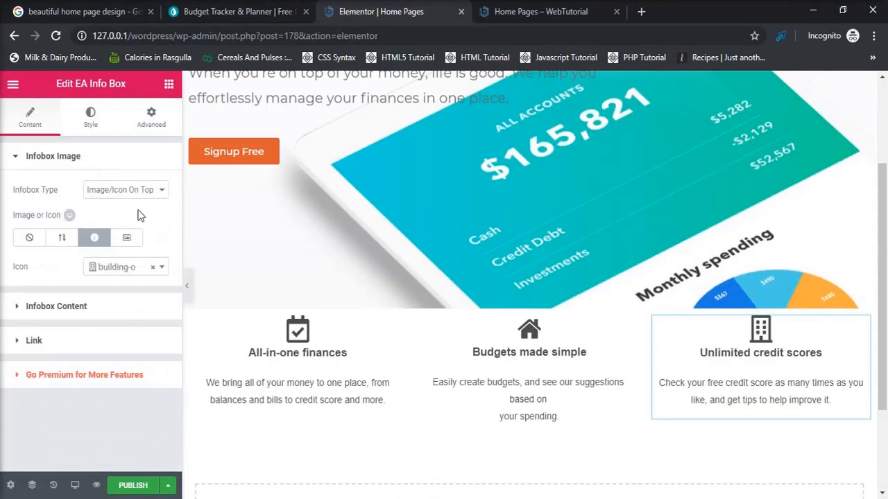
pyautogui.click(150, 276)
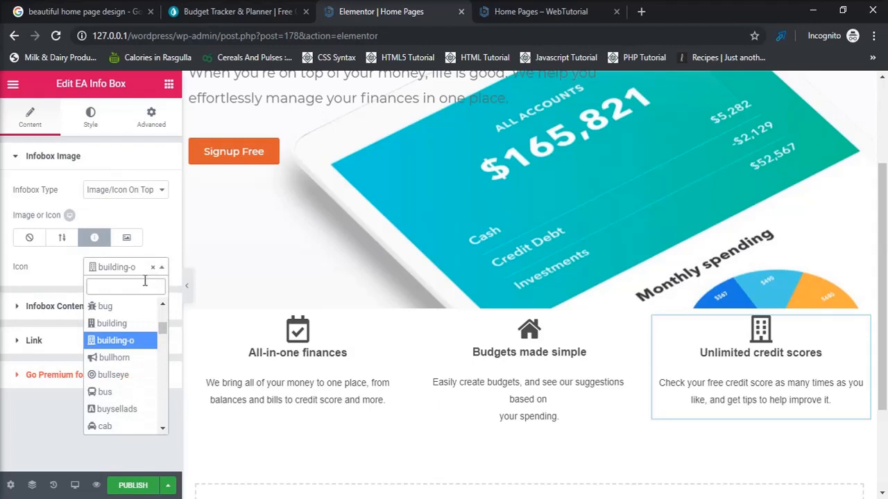
pyautogui.write('spe')
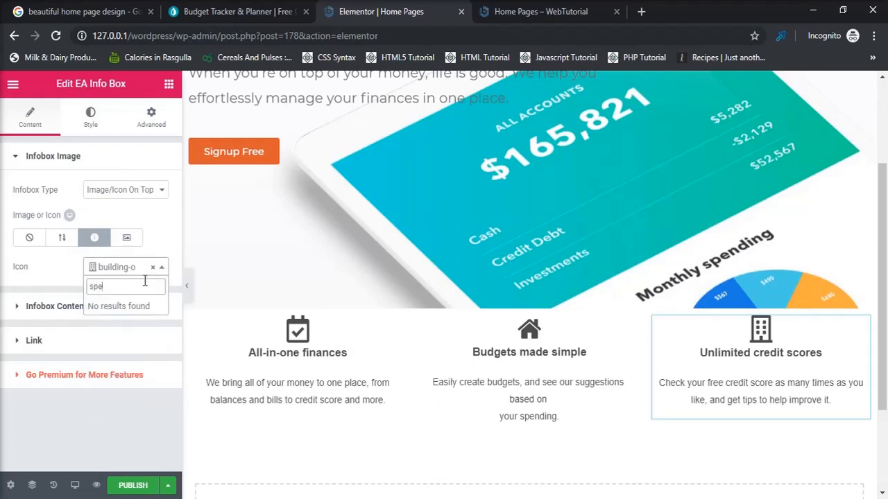
pyautogui.press('BackSpace')
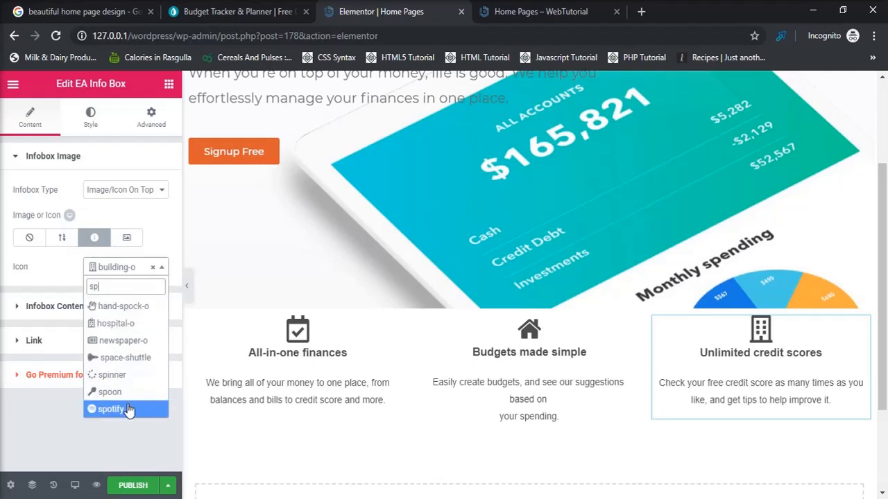
pyautogui.click(135, 309)
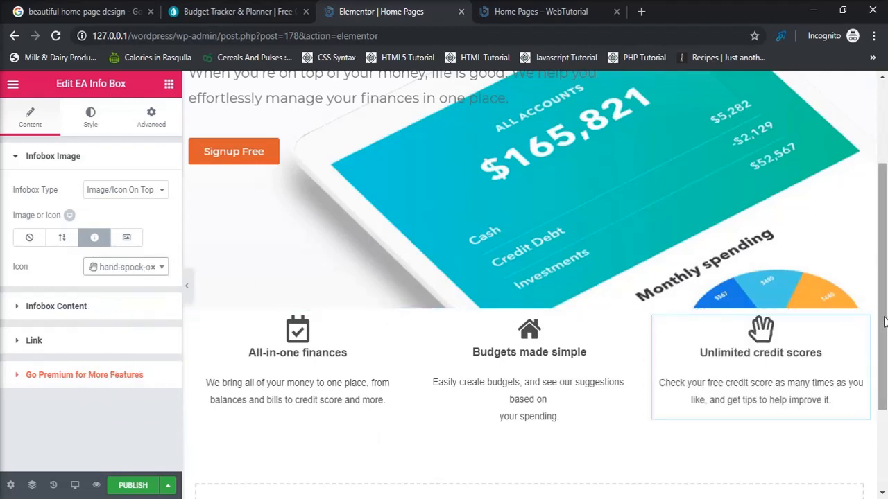
# Step: Preview the home page with the three info boxes and return to the Elementor editor
pyautogui.scroll(-2, 624, 312)
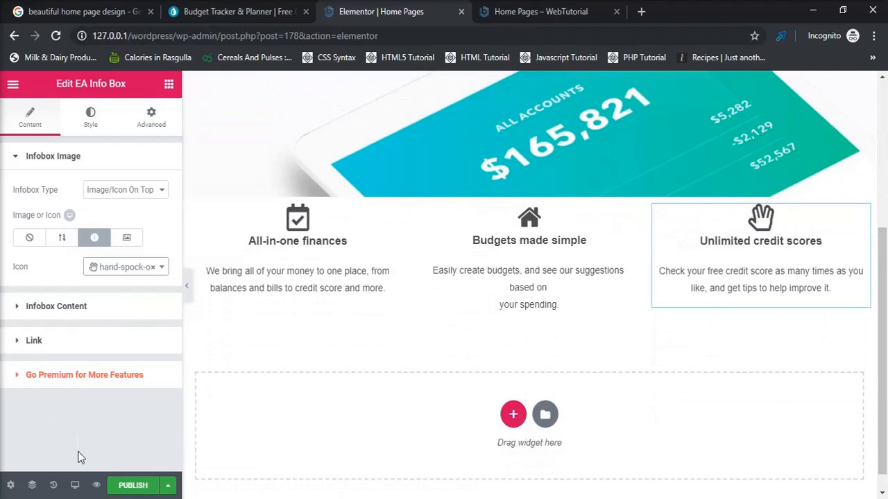
pyautogui.click(96, 486)
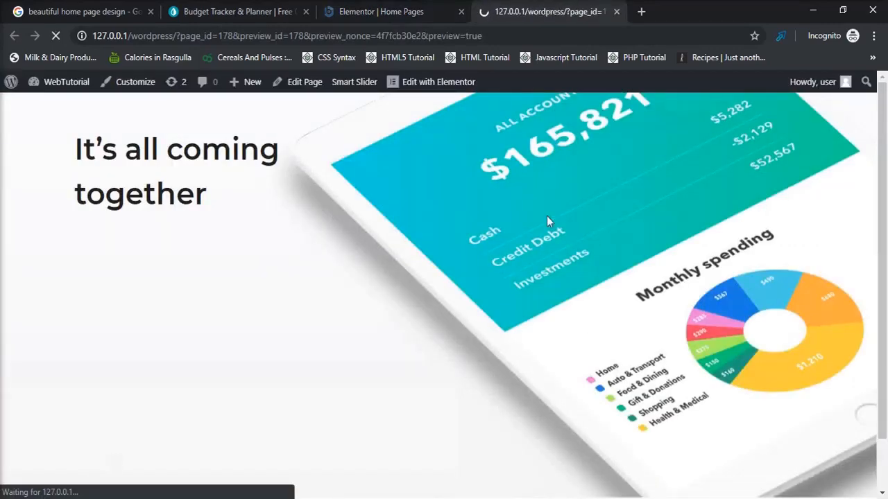
pyautogui.moveTo(887, 179)
pyautogui.mouseDown()
pyautogui.moveTo(885, 316)
pyautogui.moveTo(884, 165)
pyautogui.mouseUp()
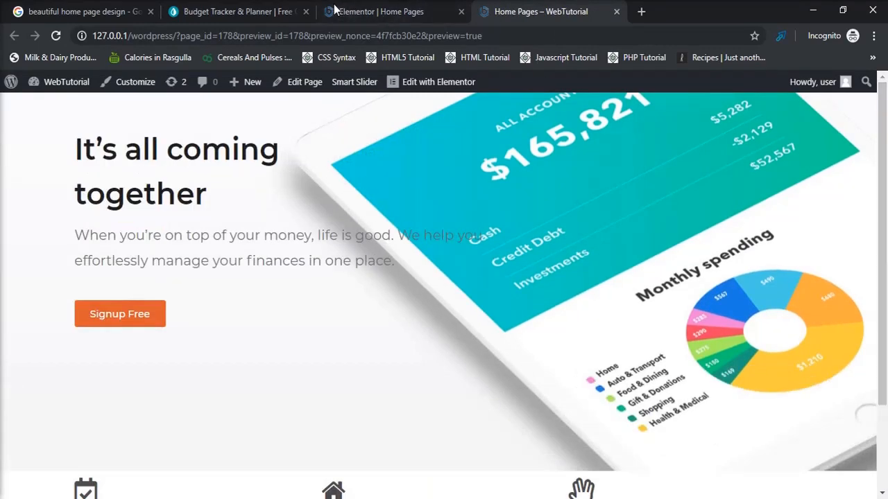
pyautogui.click(383, 15)
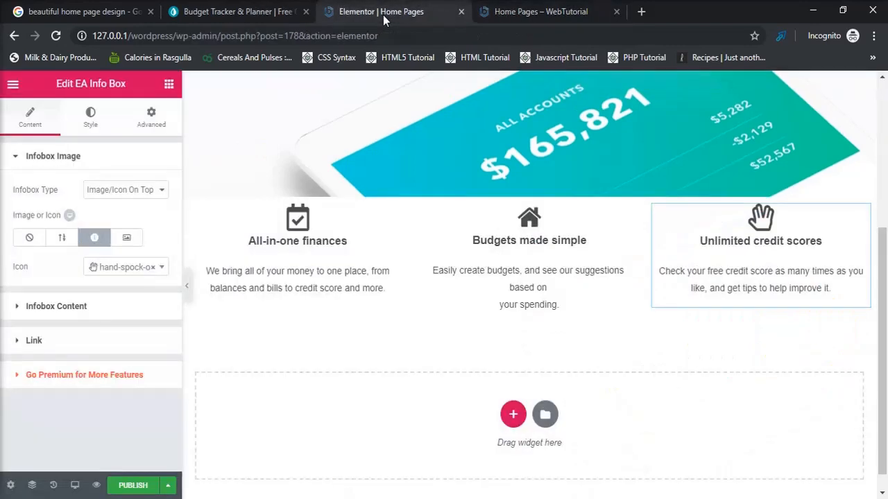
# Step: Open the icon style settings of the first info box, "All-in-one finances"
pyautogui.click(319, 235)
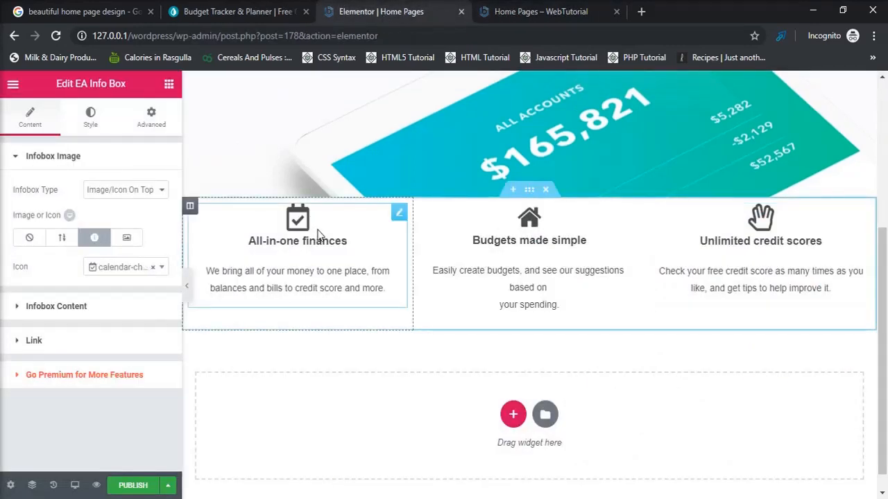
pyautogui.click(86, 119)
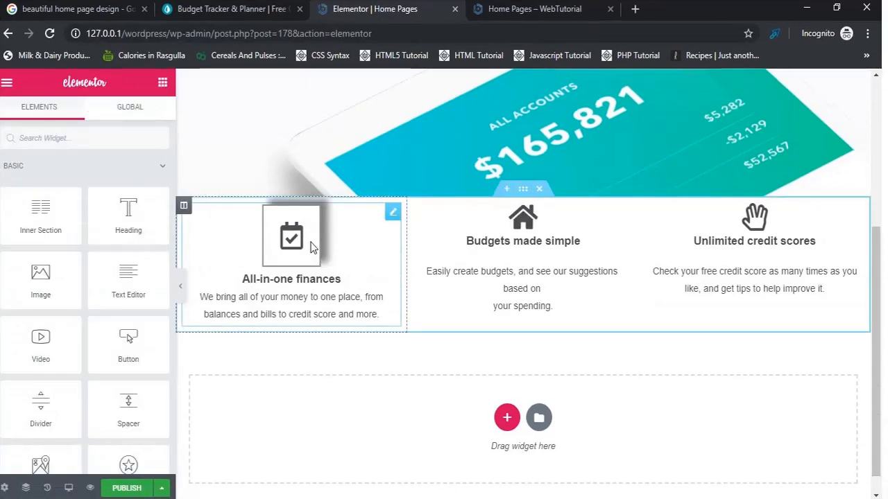
pyautogui.click(318, 250)
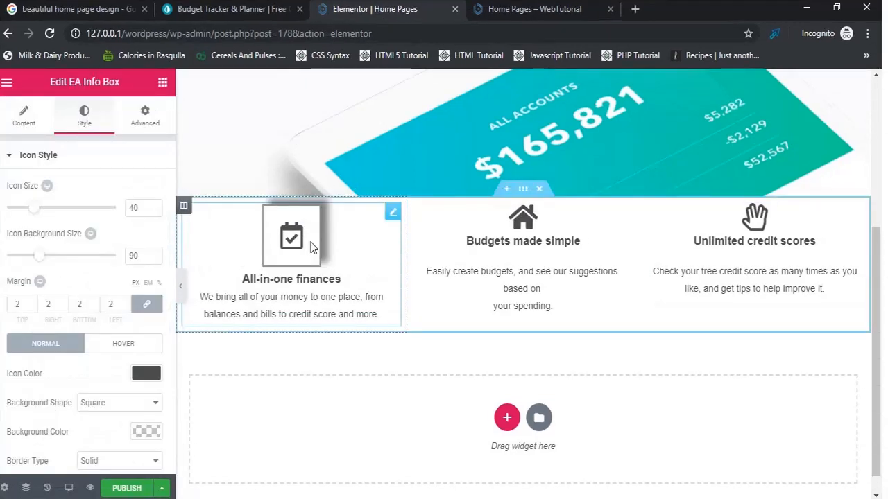
# Step: Add a solid border with a width of 2 on all sides of the first info box
pyautogui.click(147, 118)
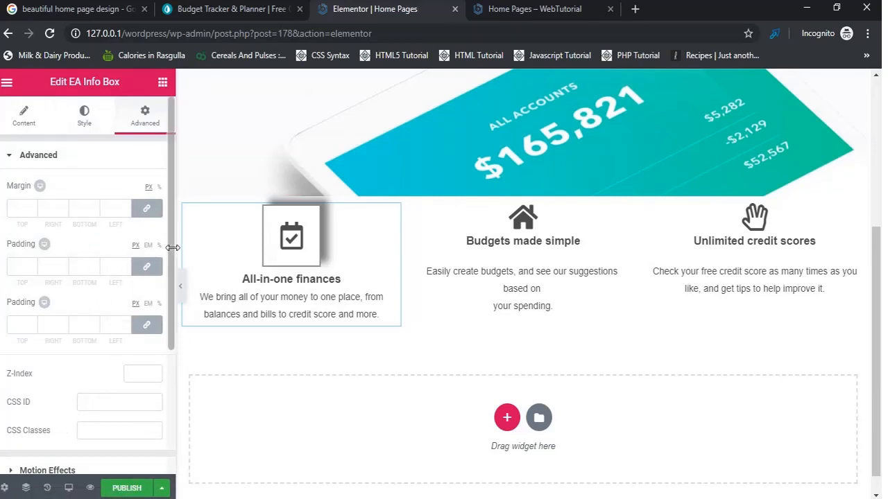
pyautogui.moveTo(172, 287); pyautogui.dragTo(170, 396)
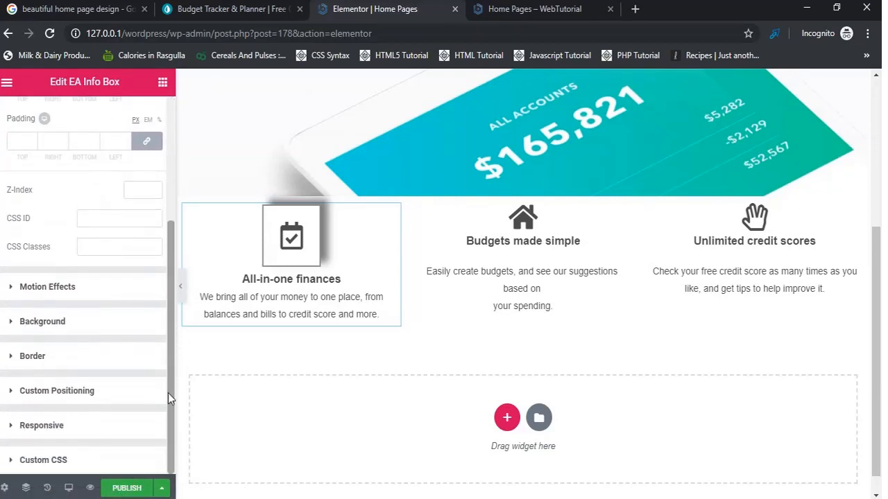
pyautogui.click(129, 358)
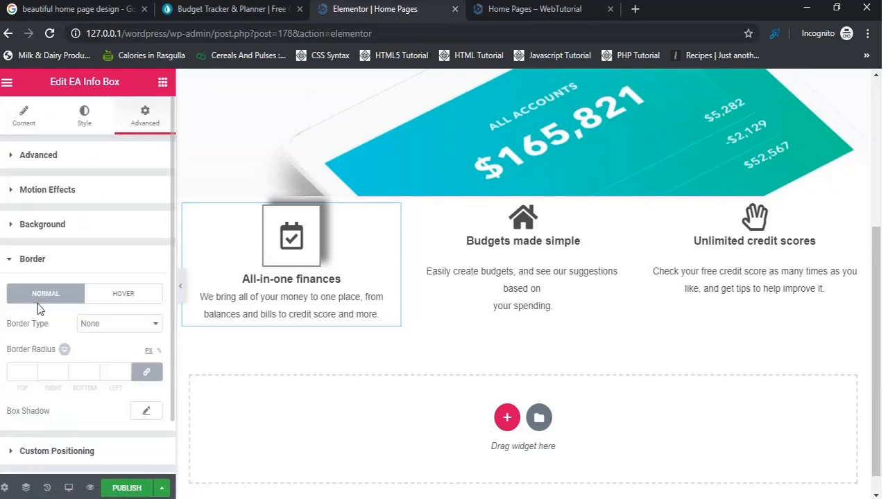
pyautogui.click(114, 324)
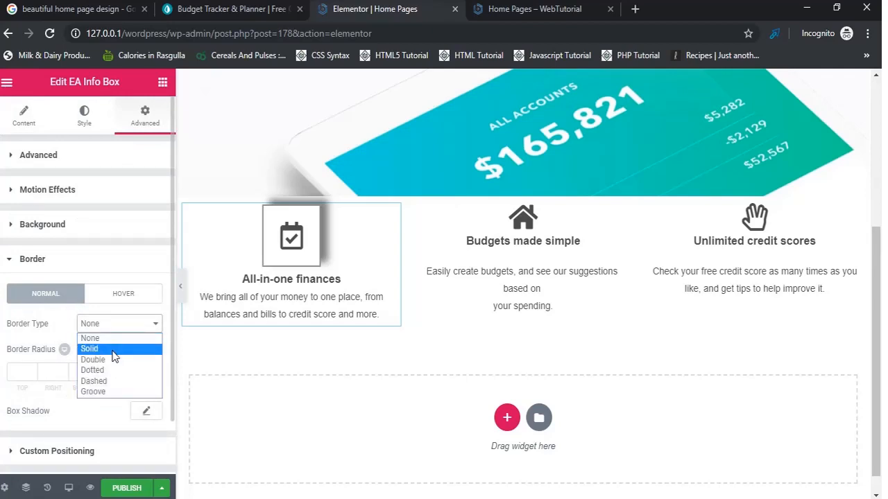
pyautogui.click(111, 349)
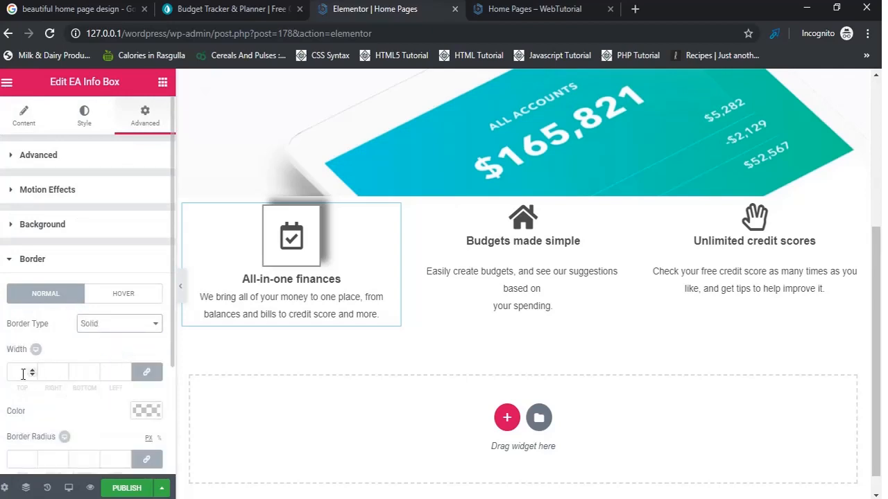
pyautogui.click(22, 374)
pyautogui.write('2')
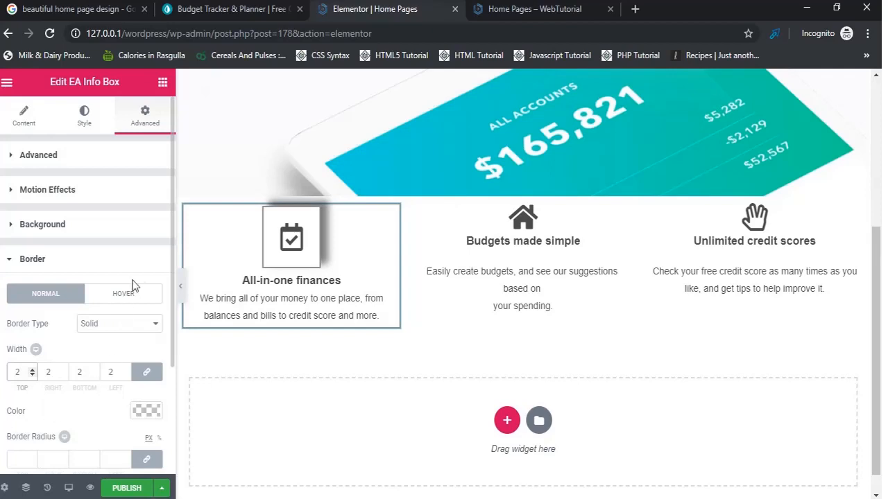
# Step: Add a box shadow to the first info box's outer border and set its color to semi-transparent light grey, rgba 224,224,224
pyautogui.scroll(-3, 170, 288)
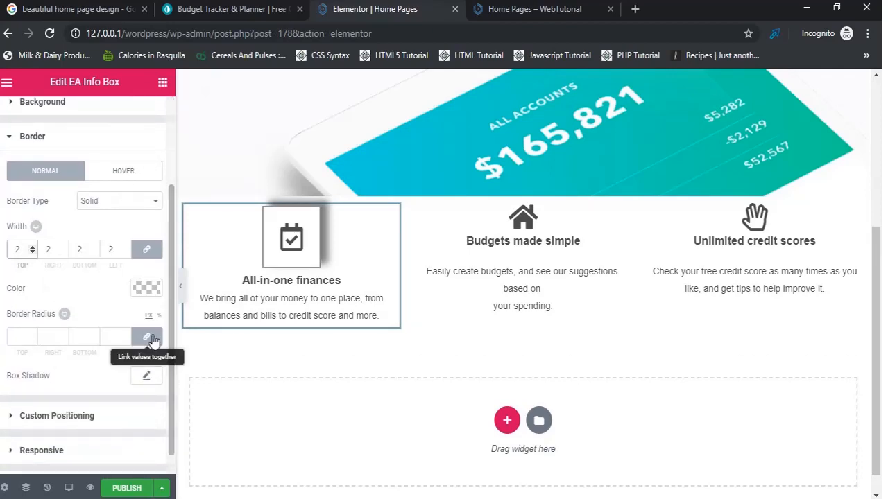
pyautogui.click(140, 377)
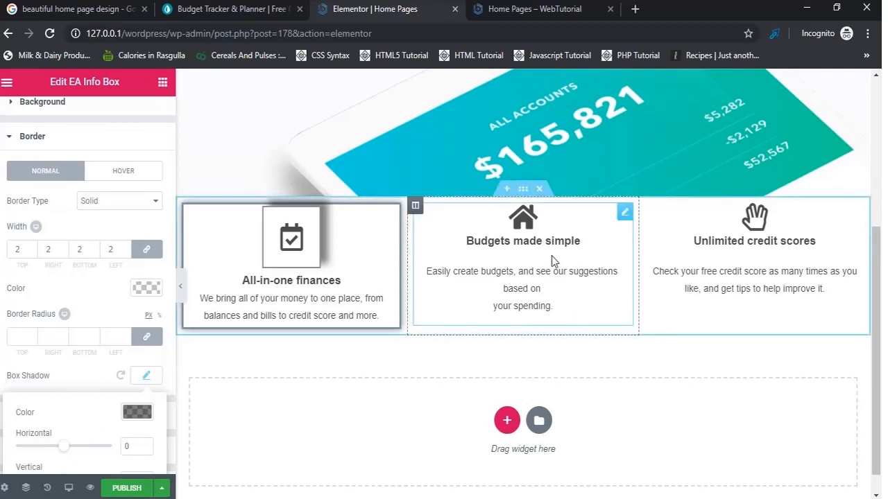
pyautogui.moveTo(64, 454); pyautogui.dragTo(67, 453)
pyautogui.click(137, 414)
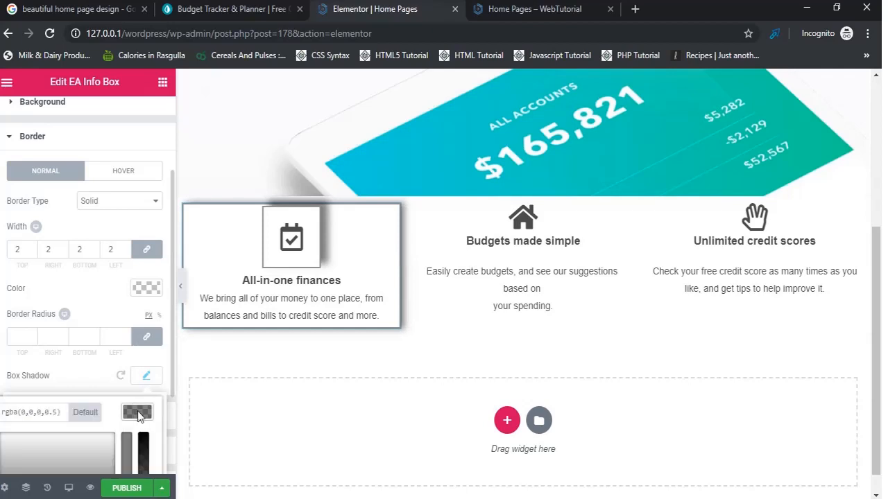
pyautogui.click(97, 448)
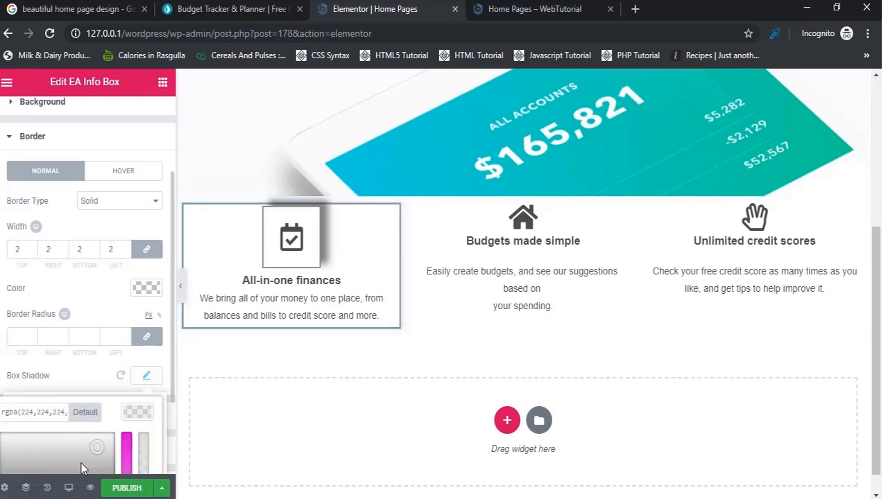
pyautogui.scroll(-2, 166, 322)
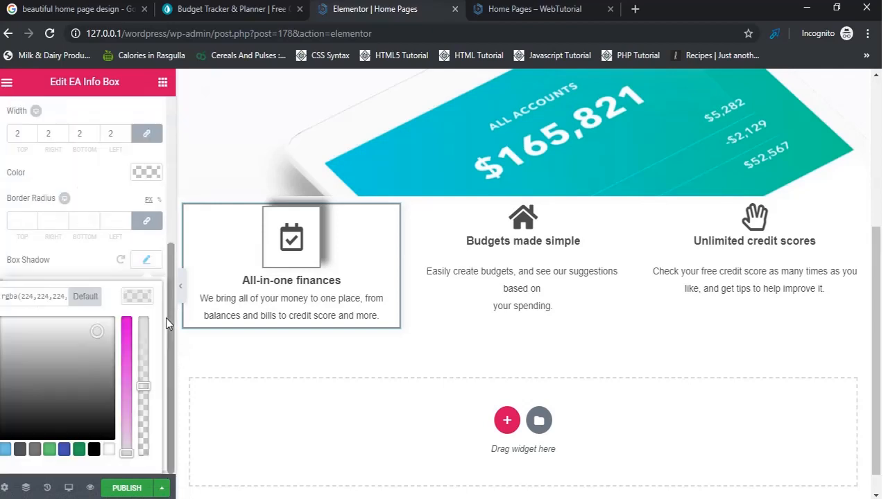
pyautogui.moveTo(169, 358); pyautogui.dragTo(142, 219)
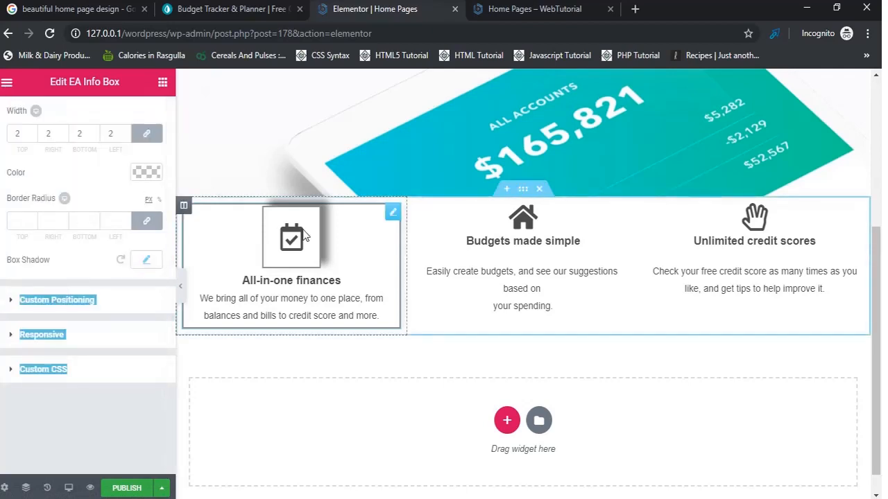
pyautogui.scroll(4, 118, 291)
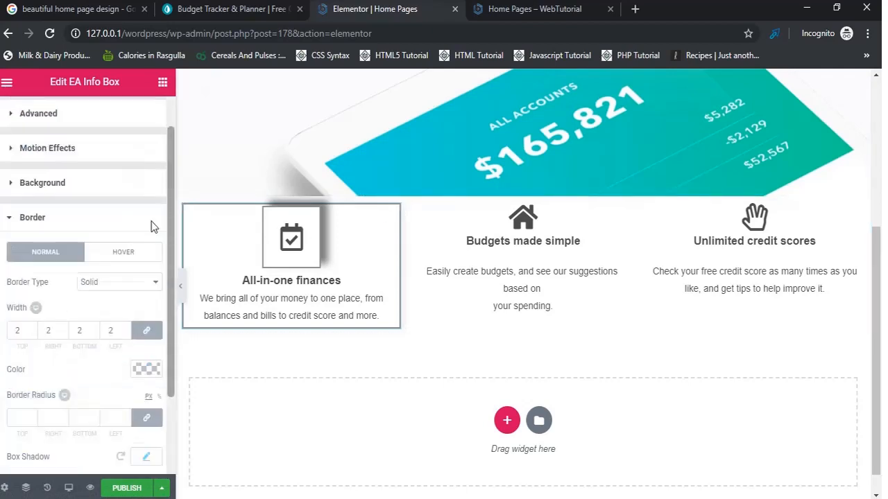
# Step: Reset the box shadow around the first info box's icon to its default
pyautogui.click(82, 132)
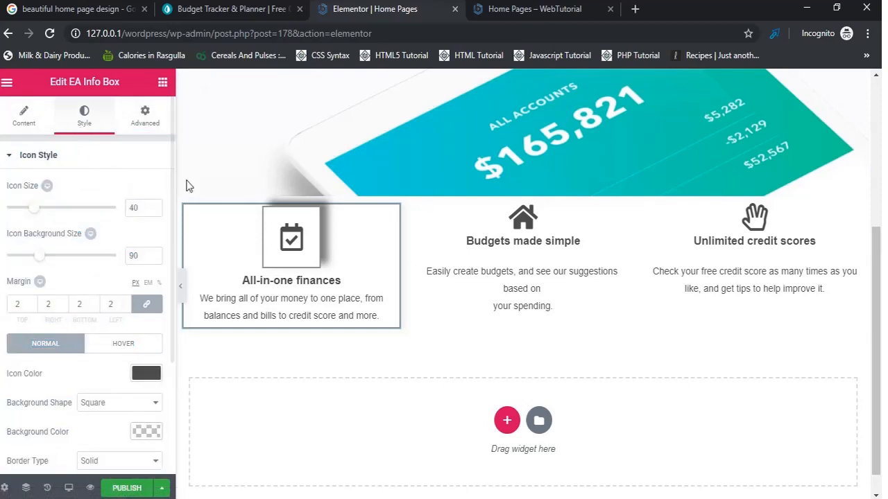
pyautogui.scroll(-2, 173, 292)
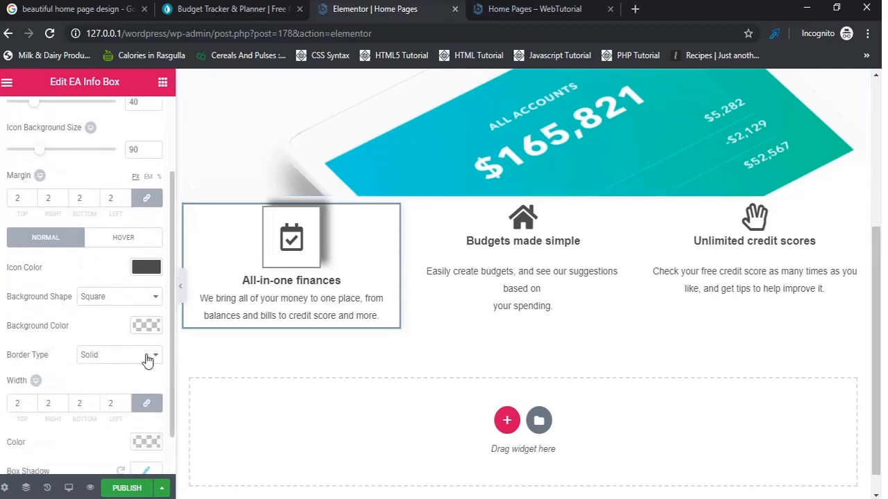
pyautogui.scroll(-1, 170, 326)
pyautogui.scroll(-2, 167, 322)
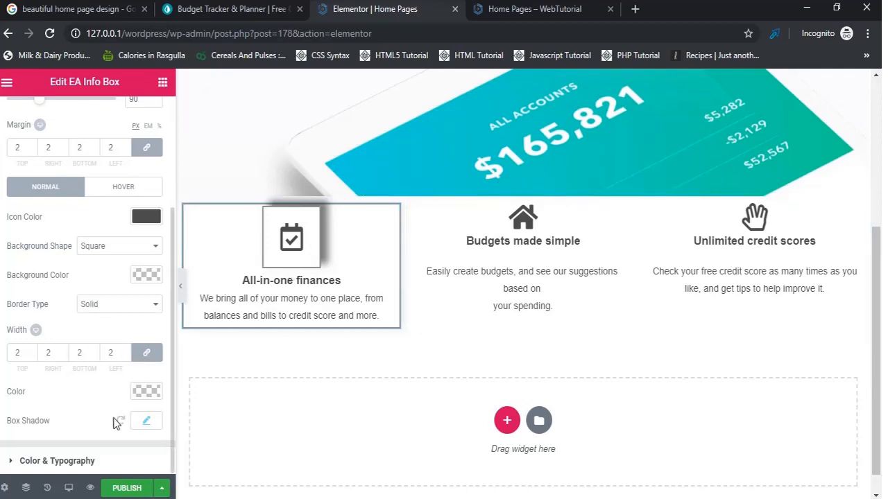
pyautogui.click(145, 422)
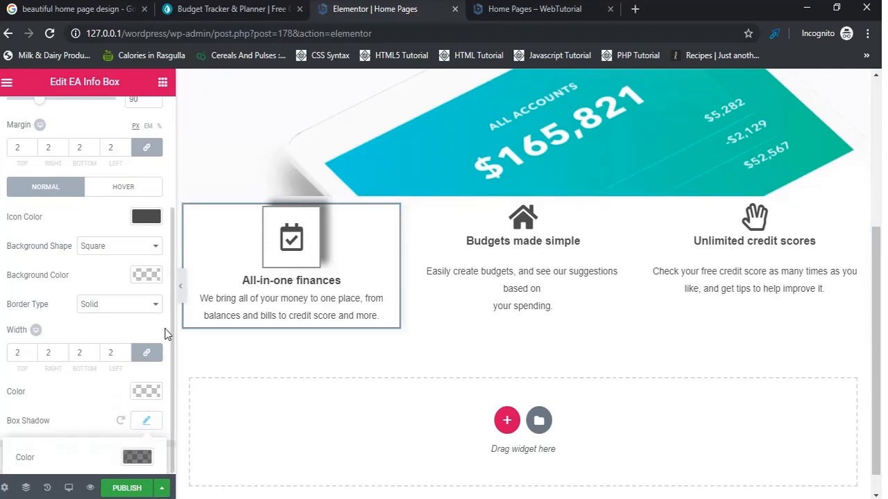
pyautogui.scroll(-2, 172, 336)
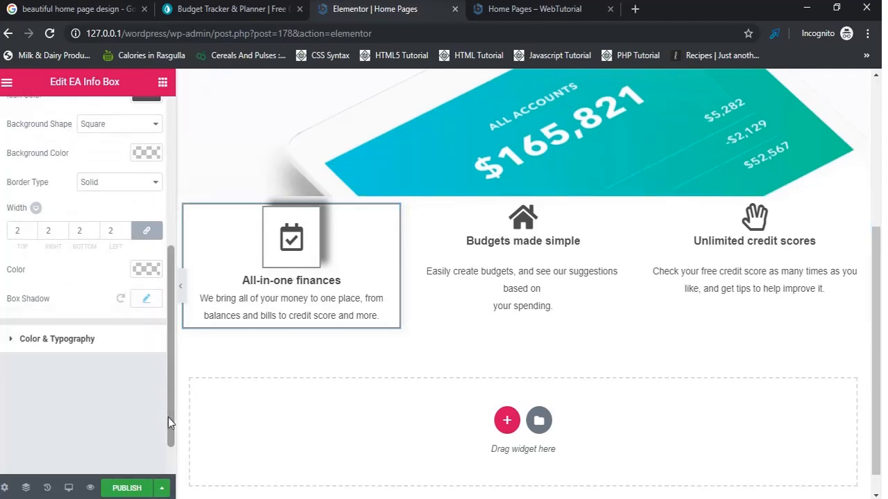
pyautogui.click(149, 302)
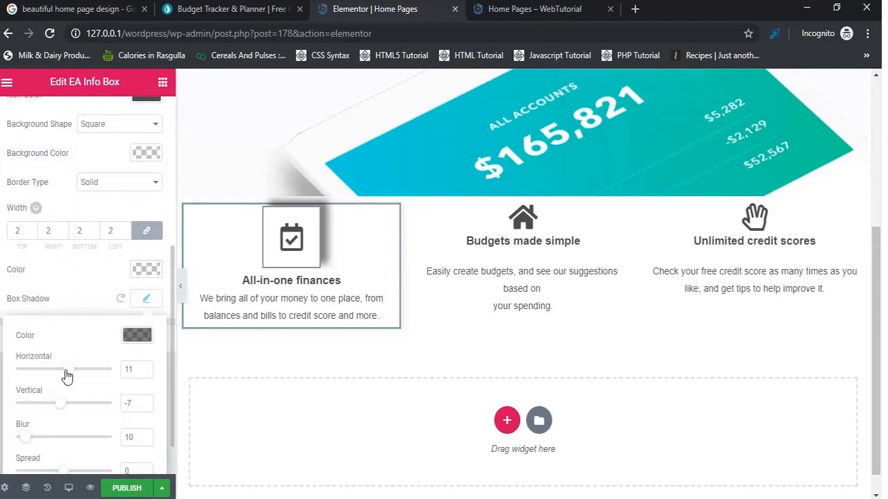
pyautogui.moveTo(67, 375); pyautogui.dragTo(62, 376)
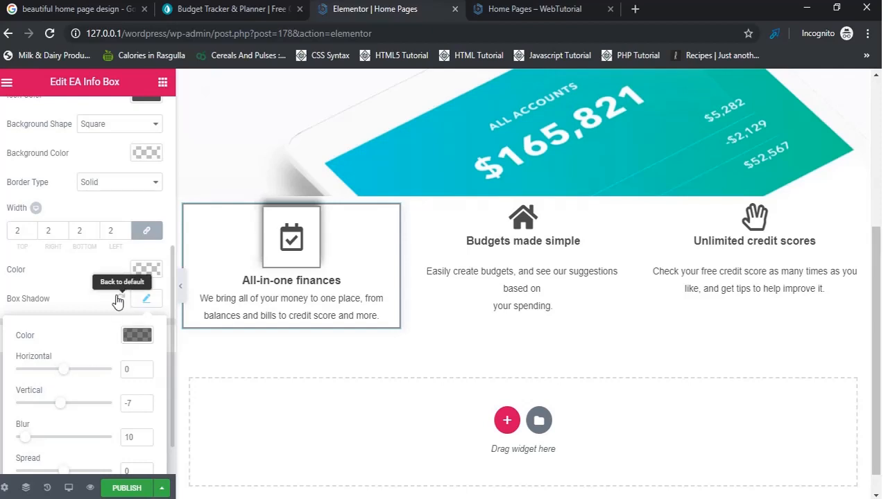
pyautogui.click(117, 300)
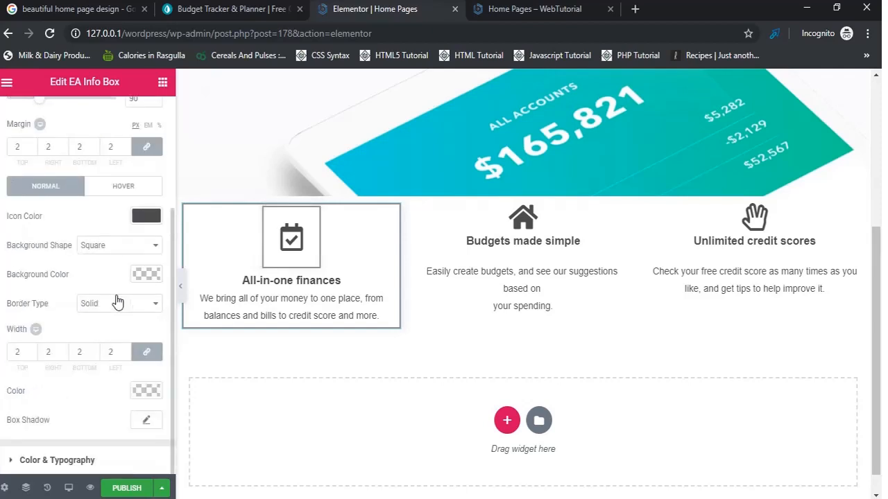
# Step: Give the icon of the second info box, "Budgets made simple", a solid border with a width of 1 and a square background shape
pyautogui.click(551, 223)
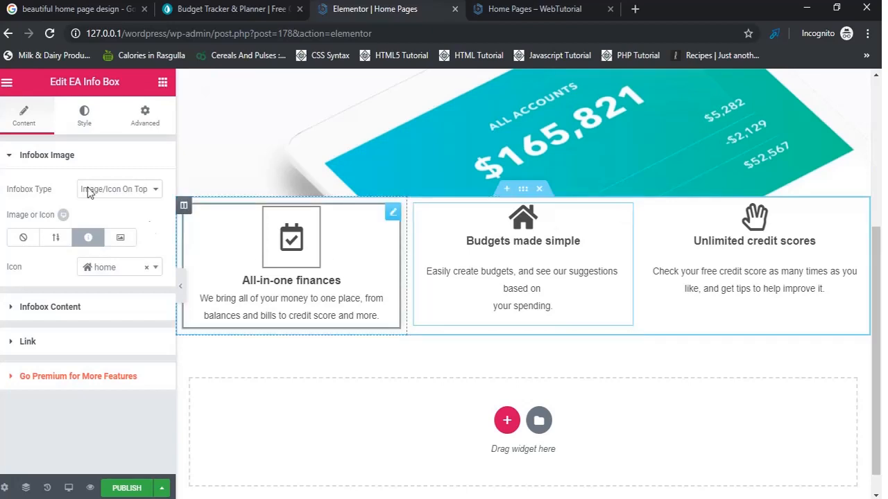
pyautogui.click(136, 122)
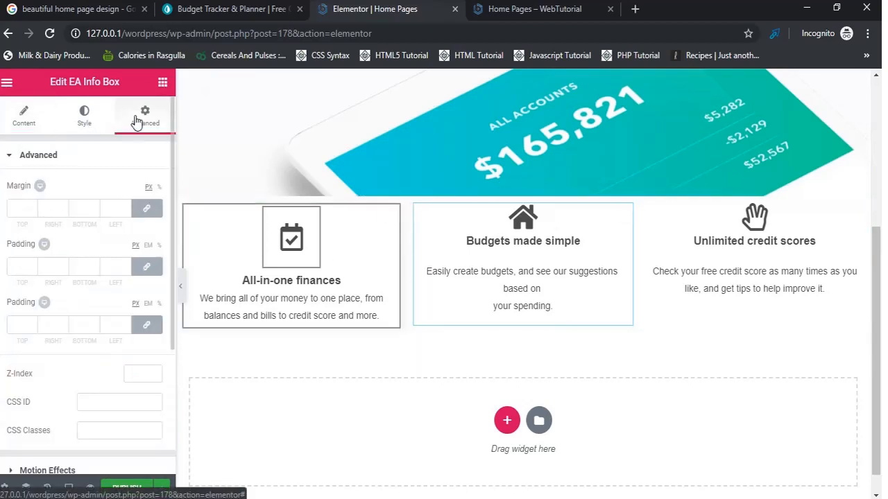
pyautogui.click(96, 118)
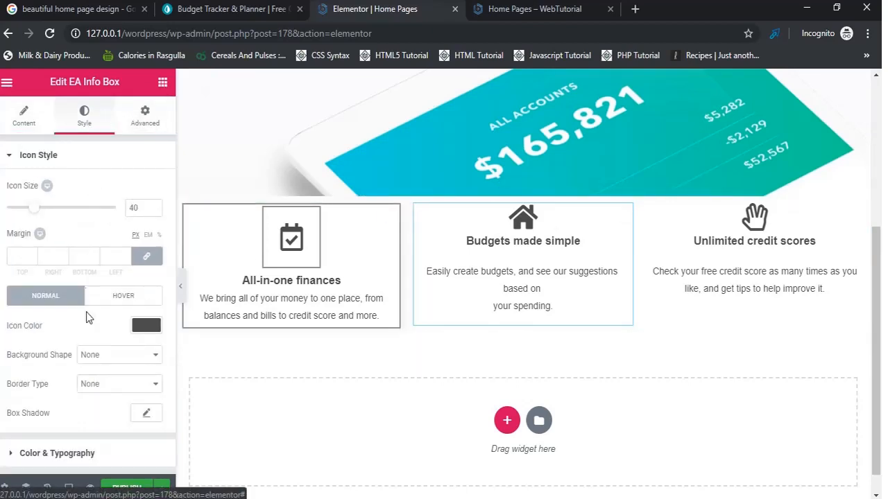
pyautogui.click(115, 387)
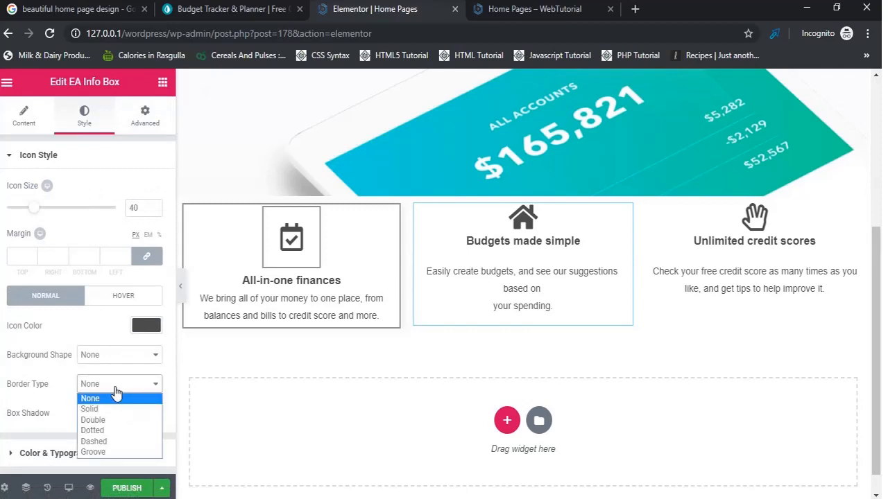
pyautogui.click(115, 411)
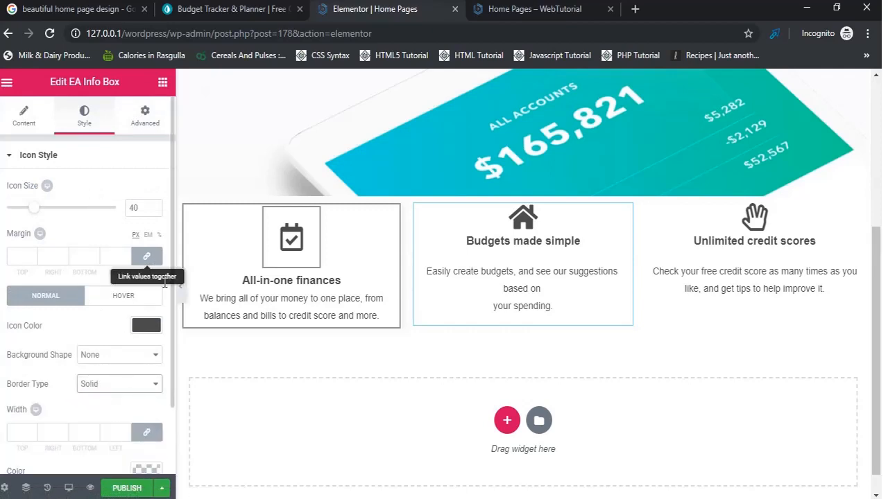
pyautogui.click(12, 432)
pyautogui.write('1')
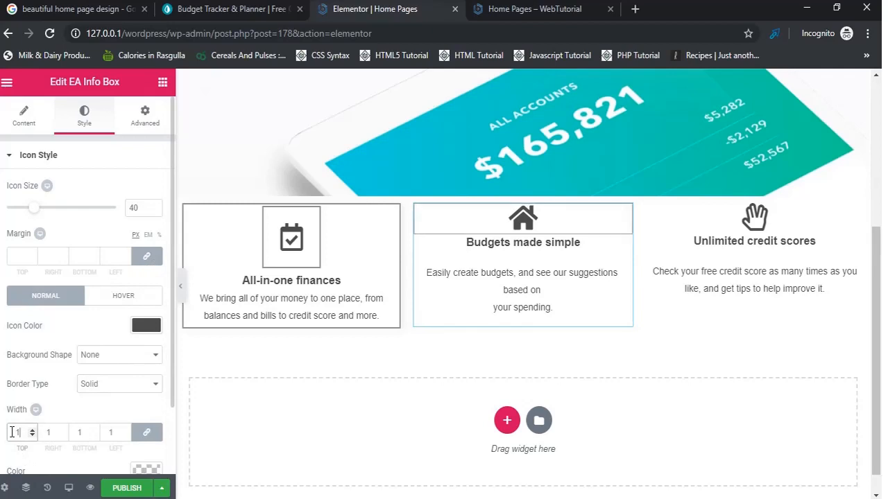
pyautogui.click(118, 355)
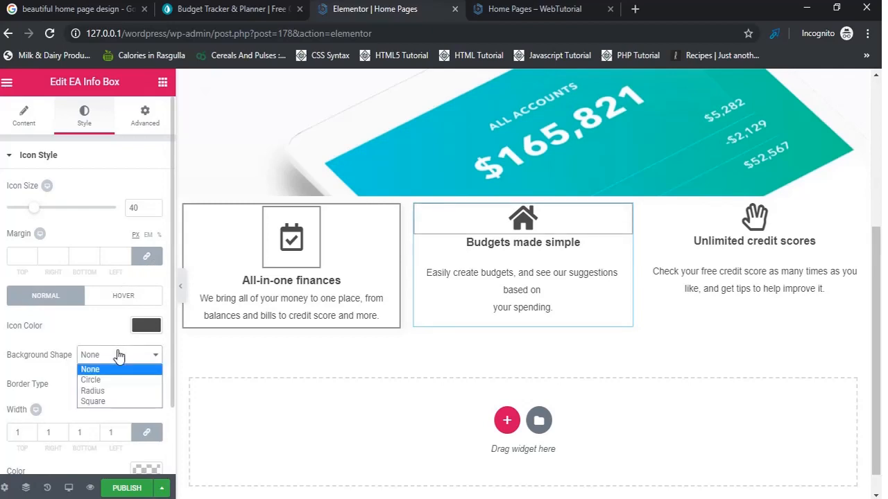
pyautogui.click(123, 403)
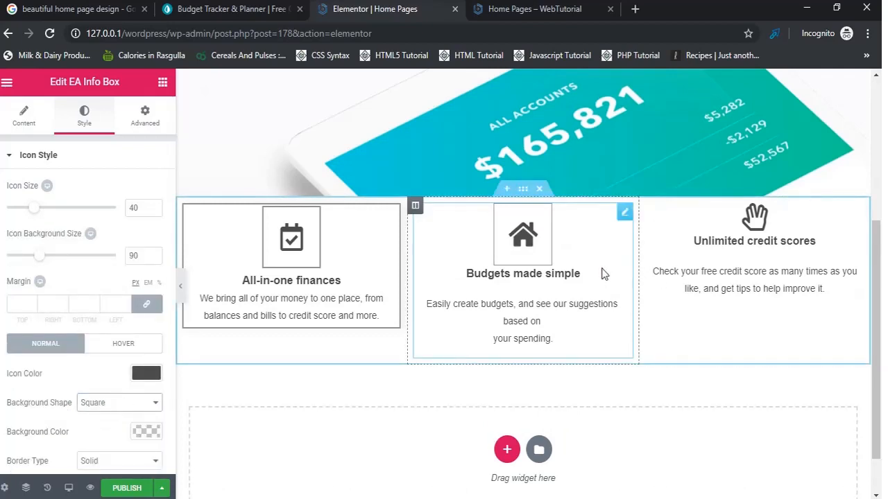
# Step: Add a solid border with a width of 2 on all sides of the second info box
pyautogui.click(147, 122)
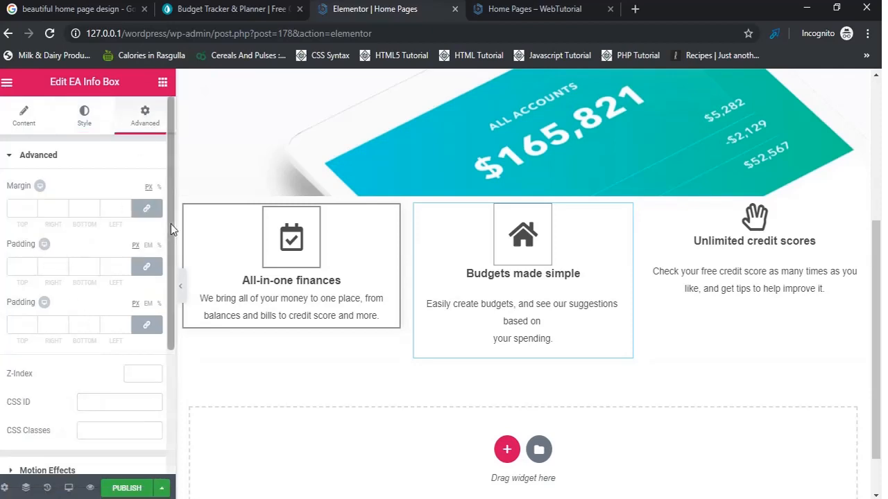
pyautogui.scroll(-3, 168, 264)
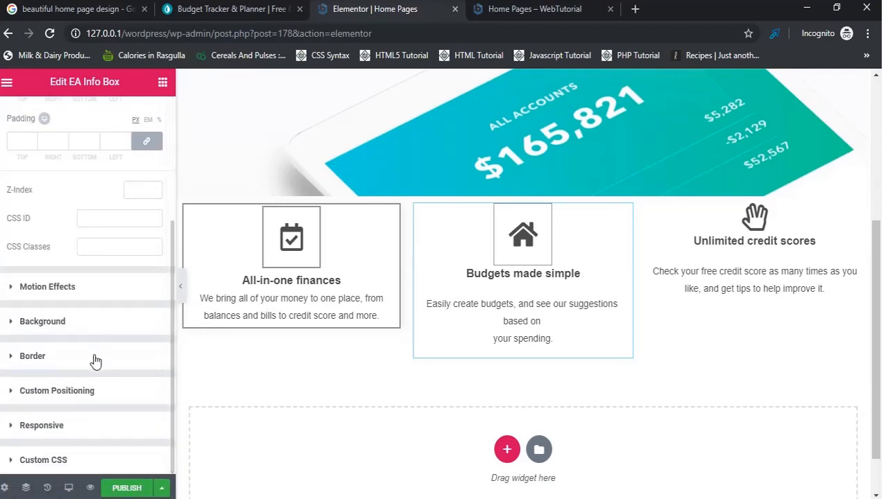
pyautogui.click(95, 361)
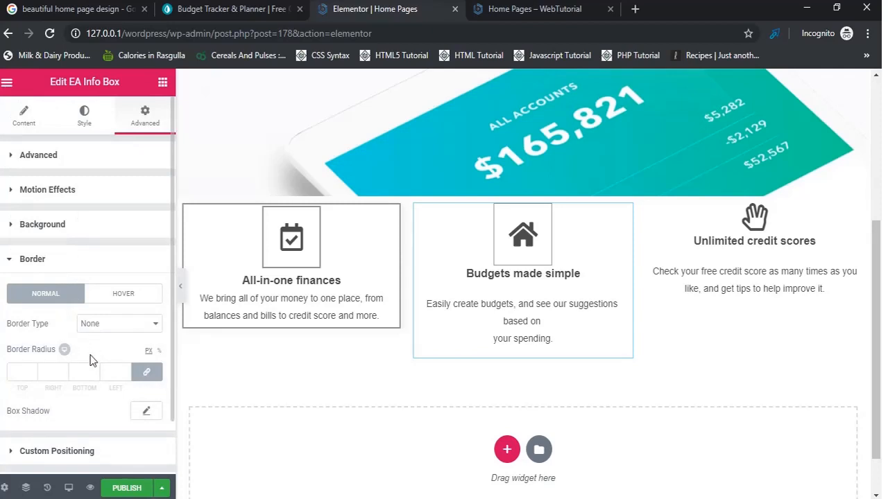
pyautogui.click(139, 324)
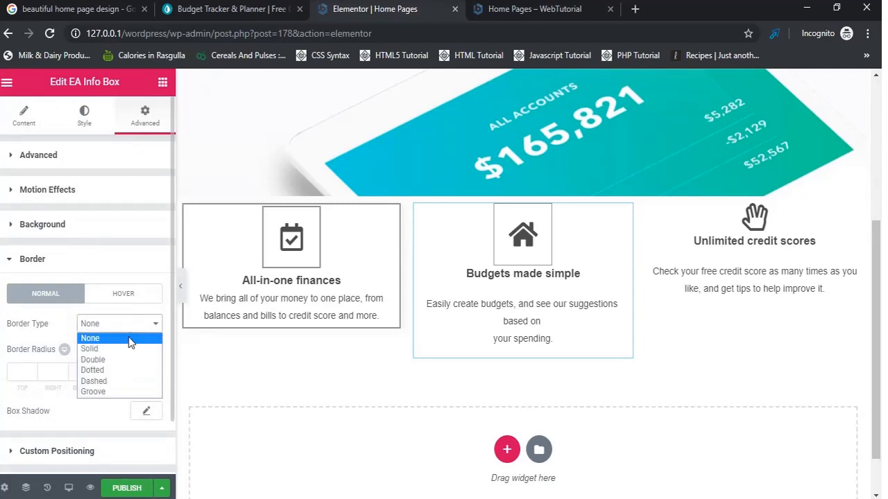
pyautogui.click(129, 349)
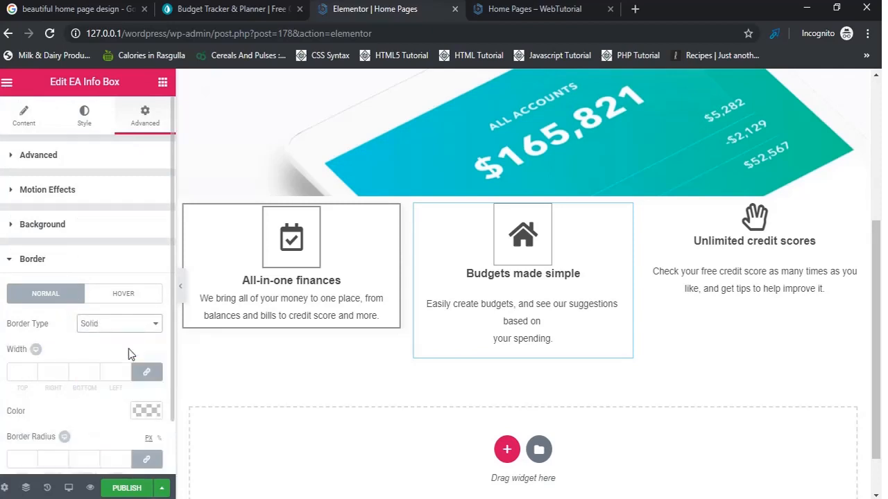
pyautogui.click(19, 374)
pyautogui.write('2')
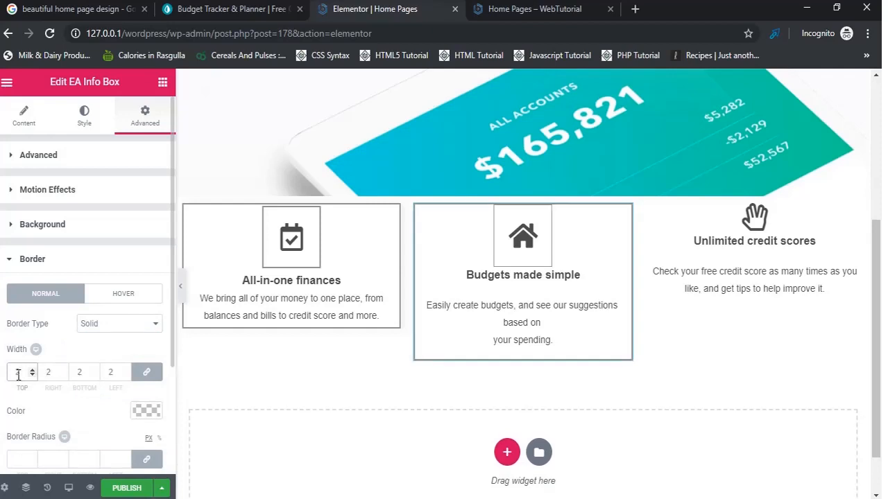
pyautogui.click(166, 274)
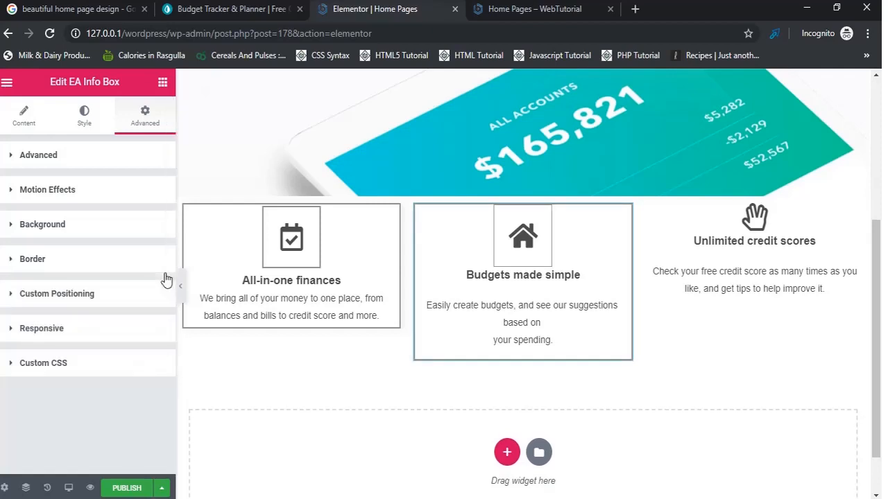
# Step: Add a box shadow with the default settings around the second info box
pyautogui.click(116, 258)
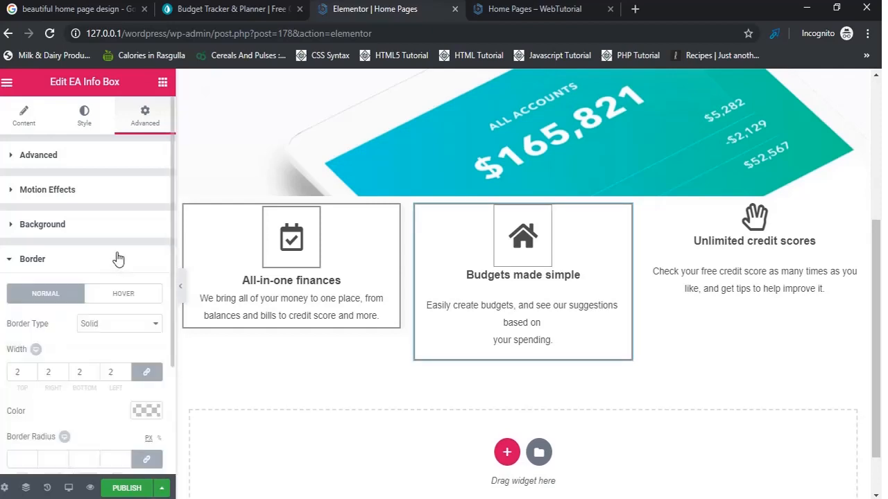
pyautogui.scroll(-1, 168, 305)
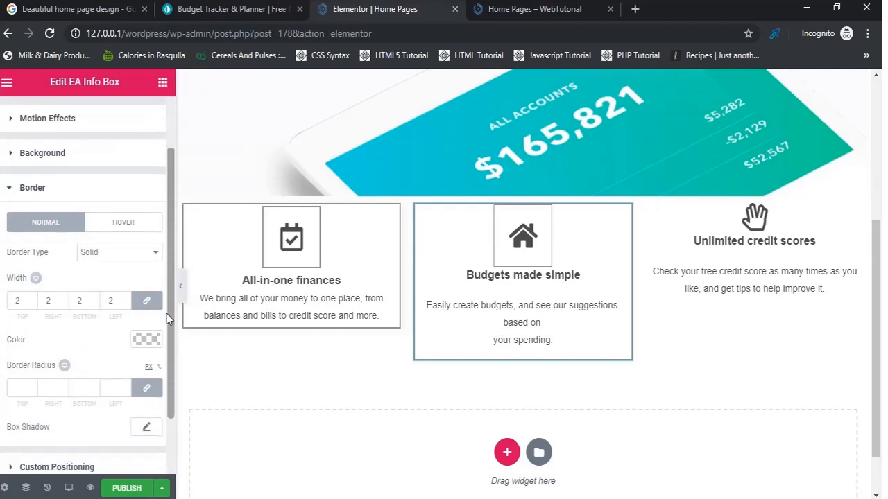
pyautogui.click(144, 418)
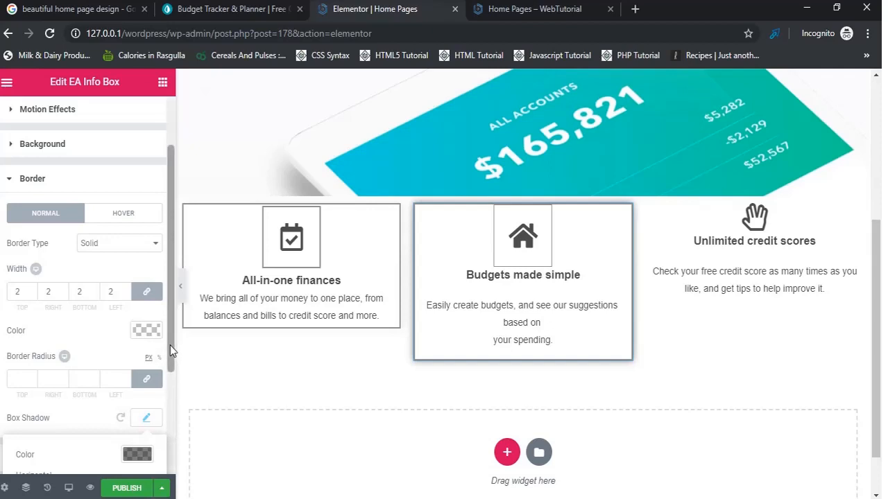
pyautogui.moveTo(172, 350); pyautogui.dragTo(171, 395)
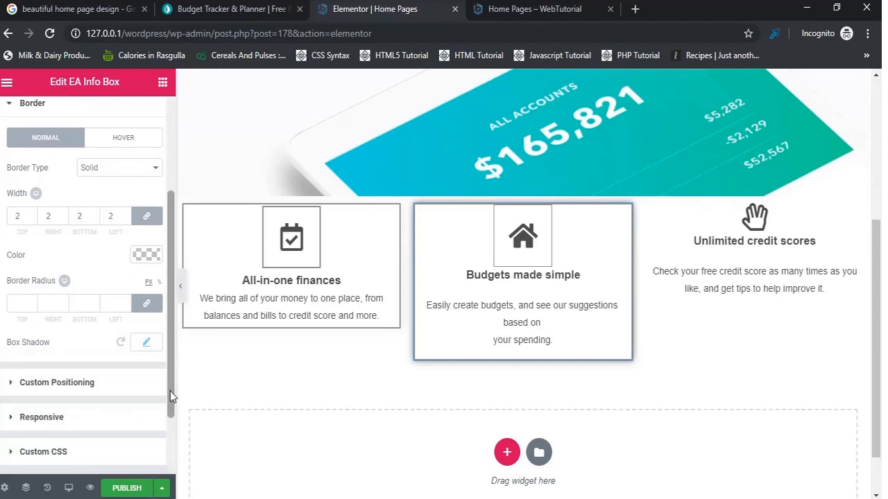
# Step: Set the background shape of the icon in the third info box, "Unlimited credit scores", to Square
pyautogui.click(786, 271)
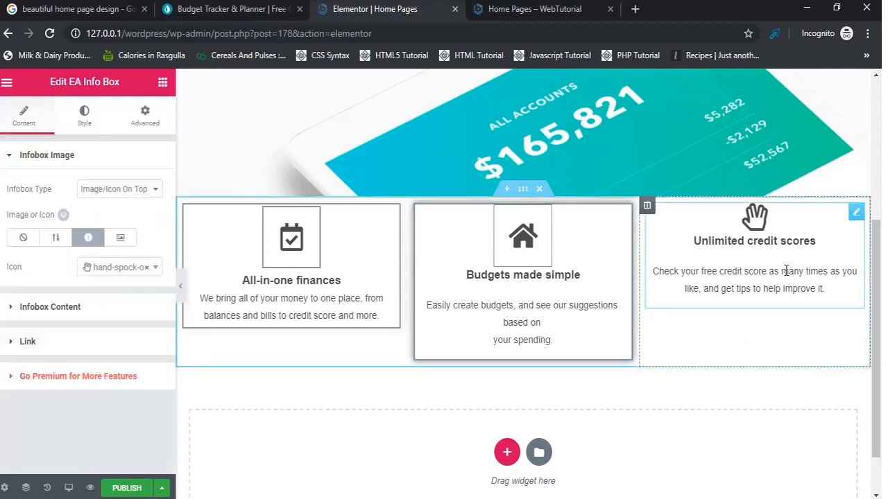
pyautogui.click(366, 252)
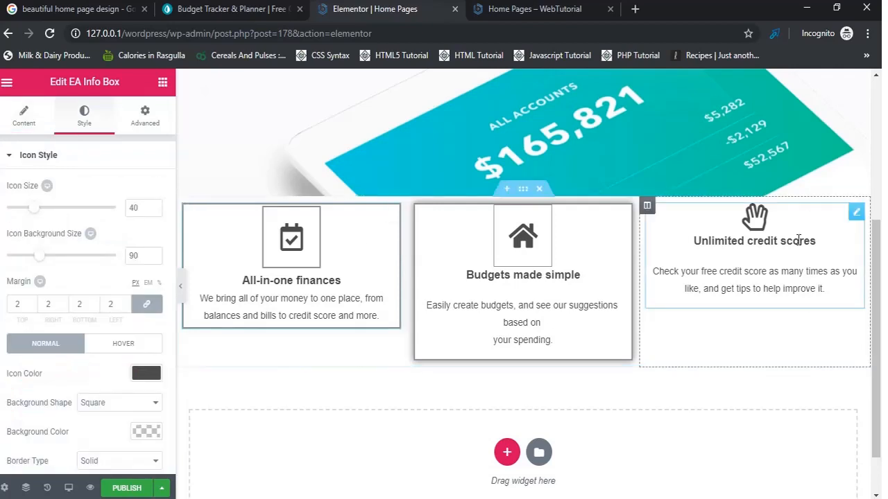
pyautogui.click(757, 269)
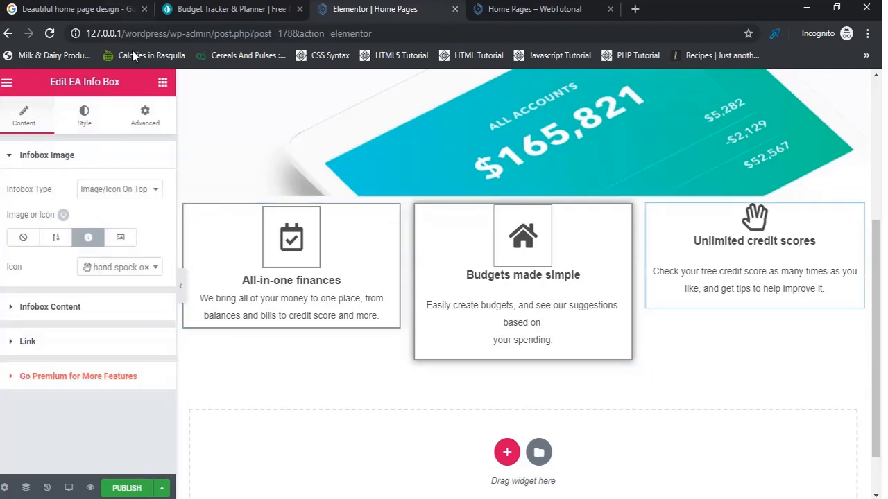
pyautogui.click(85, 123)
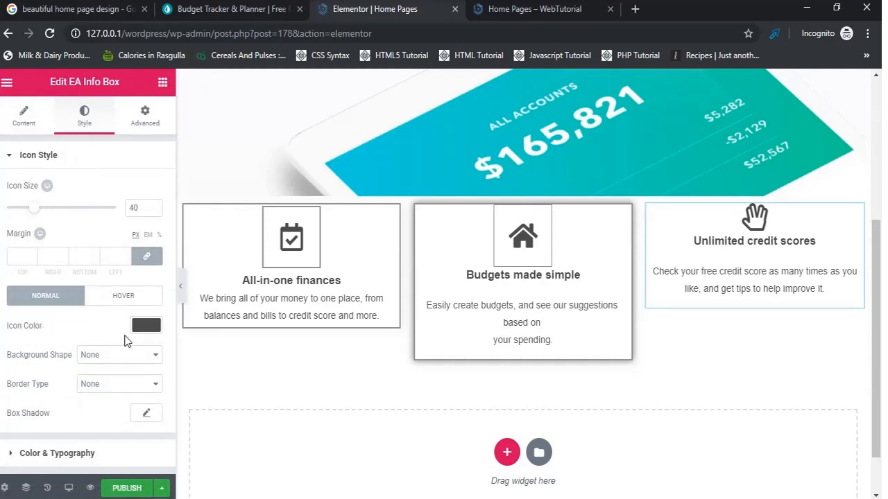
pyautogui.click(126, 355)
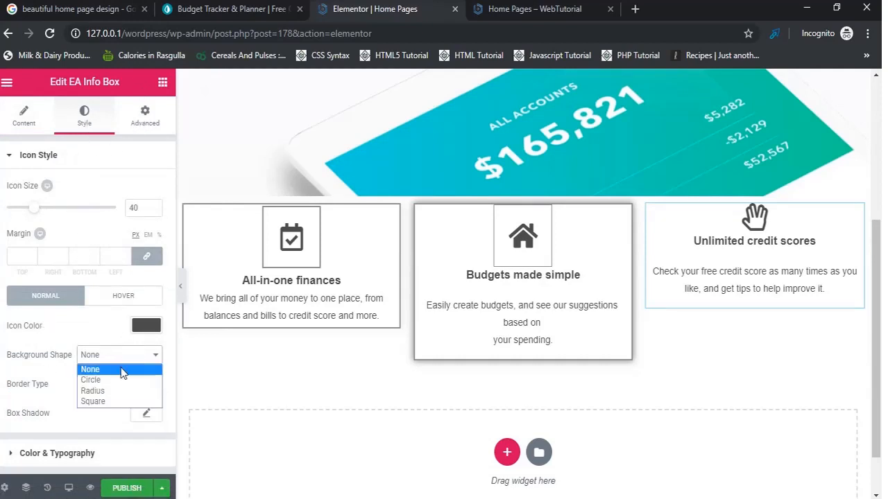
pyautogui.click(129, 402)
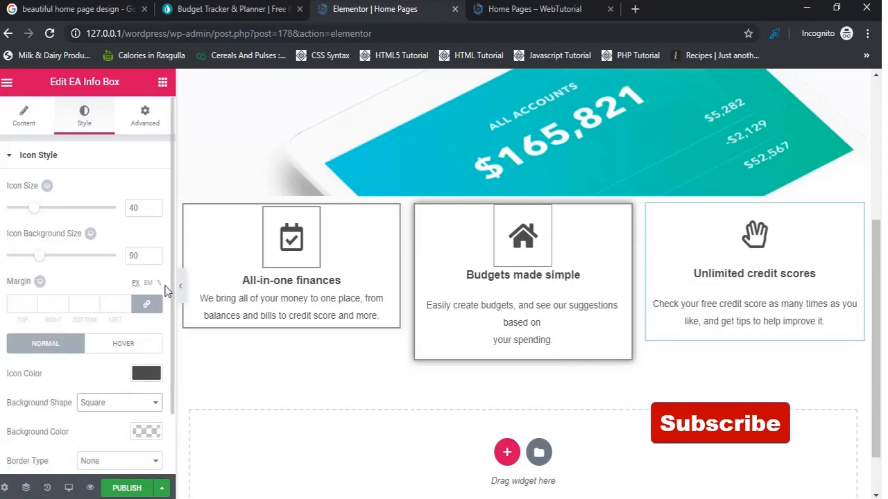
# Step: Give the third info box's icon a solid border with a width of 1 on all sides
pyautogui.scroll(-1, 172, 333)
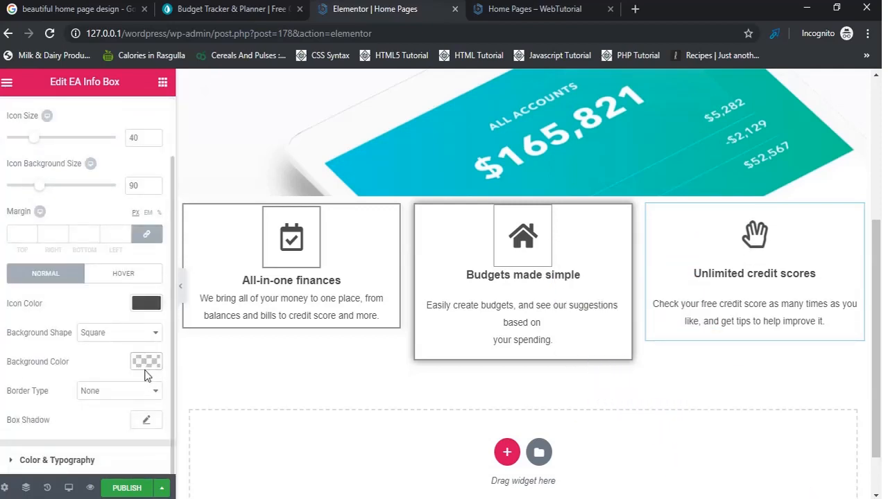
pyautogui.click(136, 398)
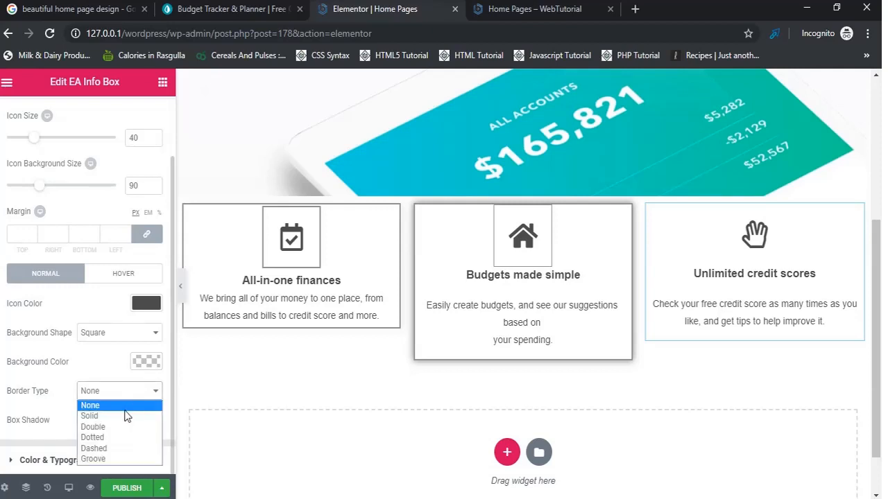
pyautogui.click(127, 416)
pyautogui.click(20, 439)
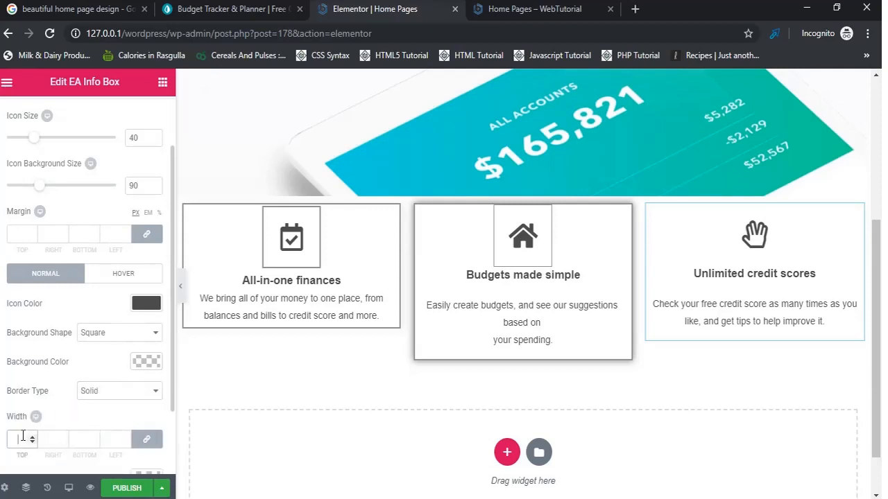
pyautogui.write('1')
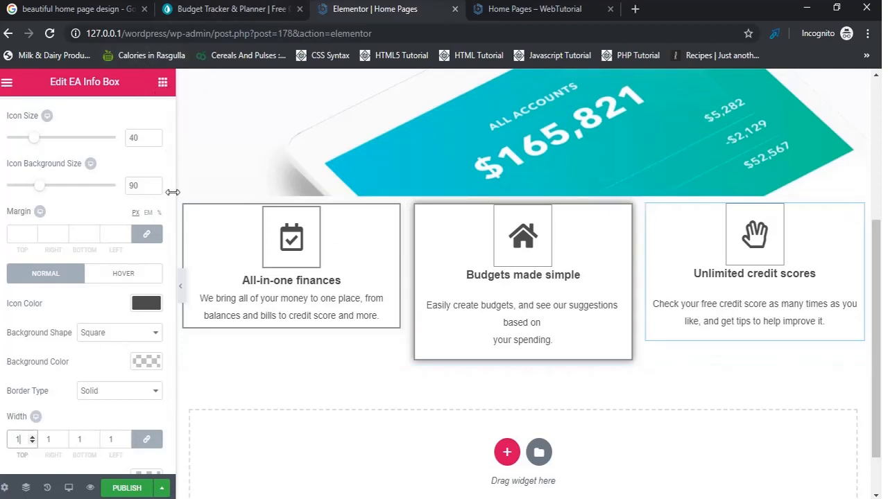
# Step: Add a solid border with a width of 2 on all sides of the third info box
pyautogui.scroll(5, 173, 200)
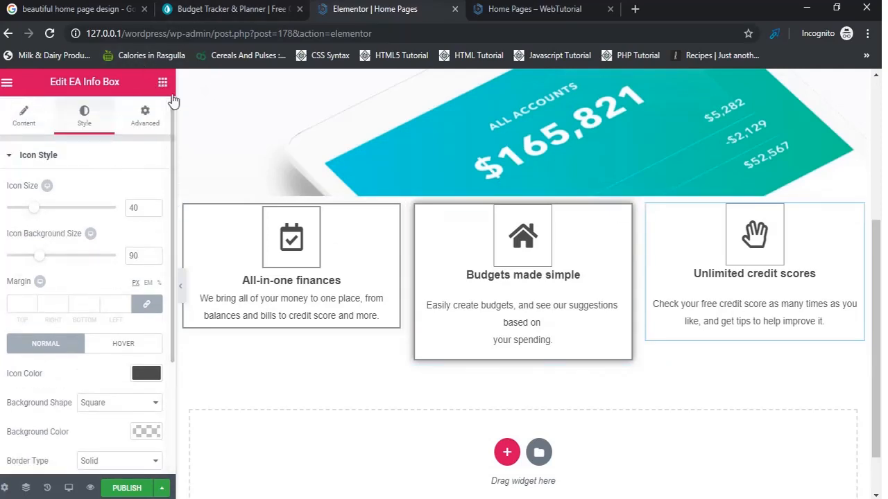
pyautogui.click(142, 114)
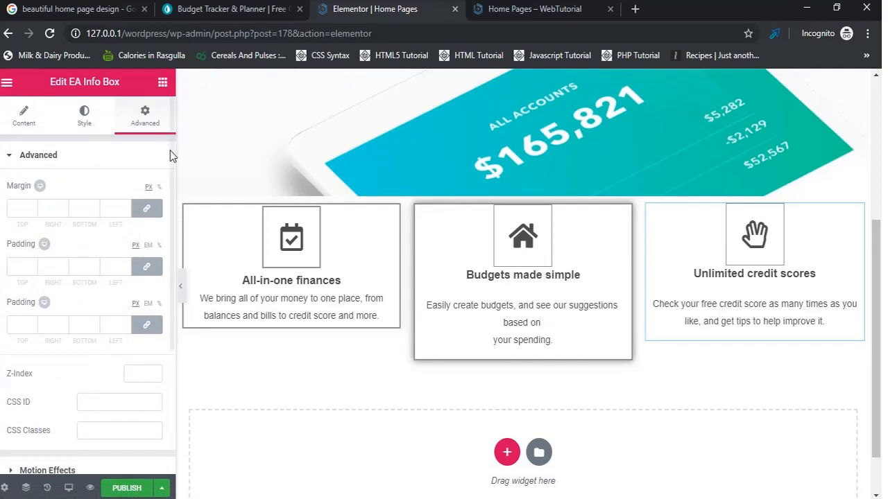
pyautogui.scroll(-3, 166, 176)
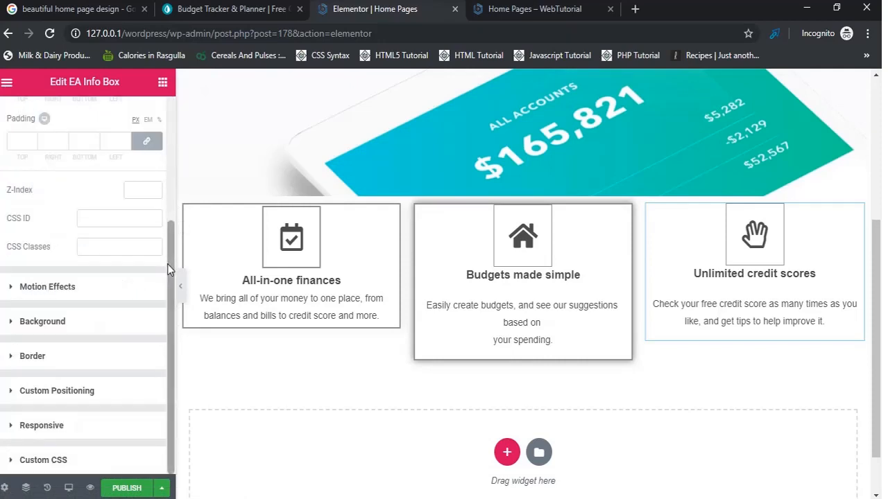
pyautogui.click(70, 355)
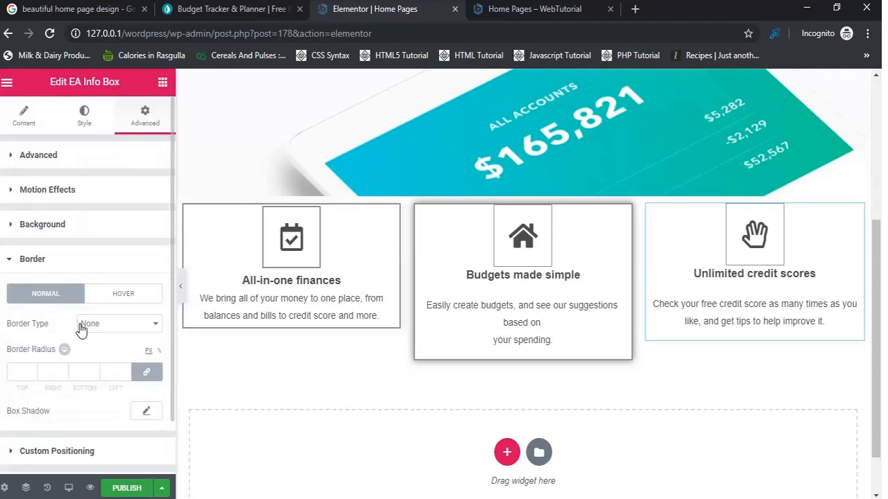
pyautogui.click(126, 323)
pyautogui.click(120, 351)
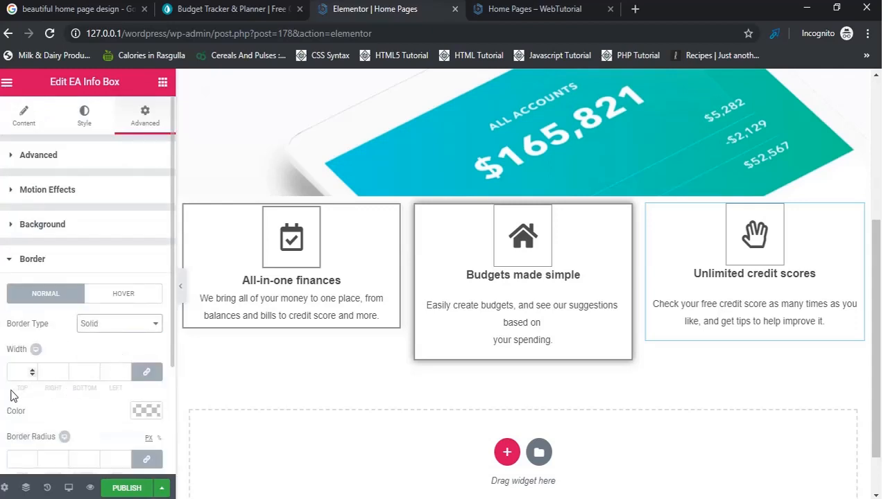
pyautogui.click(15, 374)
pyautogui.write('2')
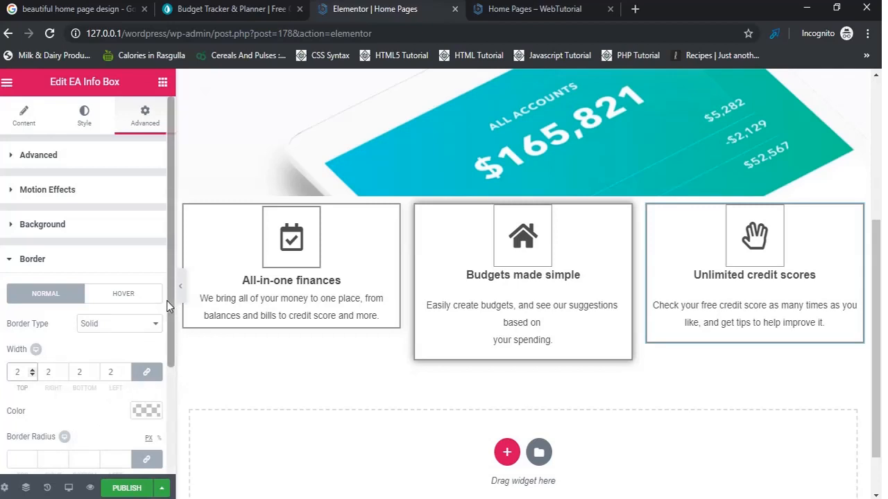
# Step: Add a box shadow with the default settings around the third info box
pyautogui.scroll(-3, 166, 307)
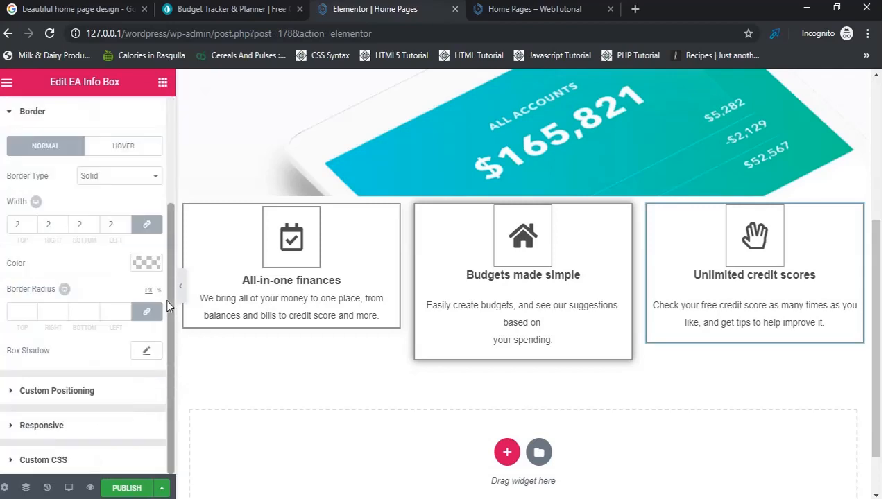
pyautogui.click(148, 352)
pyautogui.click(87, 346)
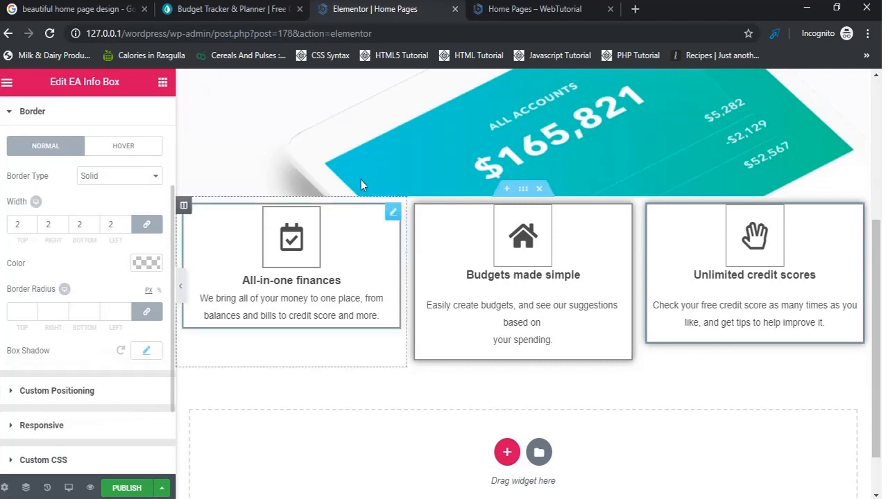
# Step: Reset the box shadow in the border settings of the first info box, "All-in-one finances"
pyautogui.click(96, 119)
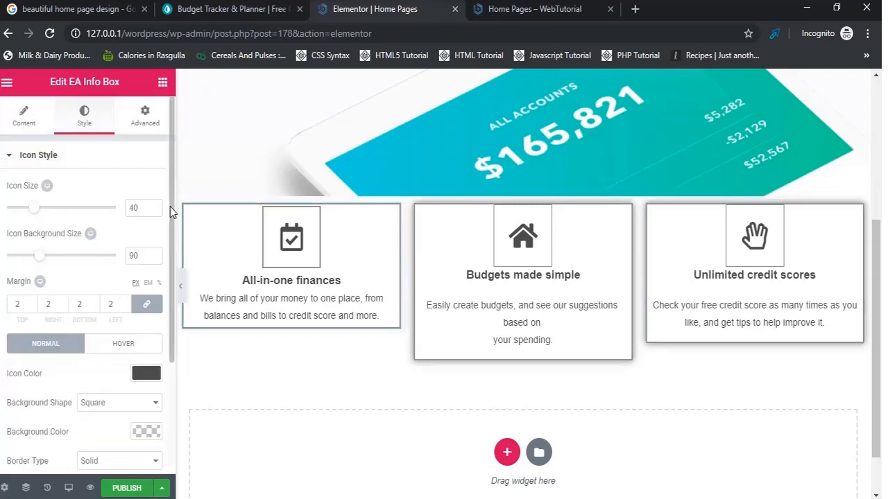
pyautogui.click(145, 116)
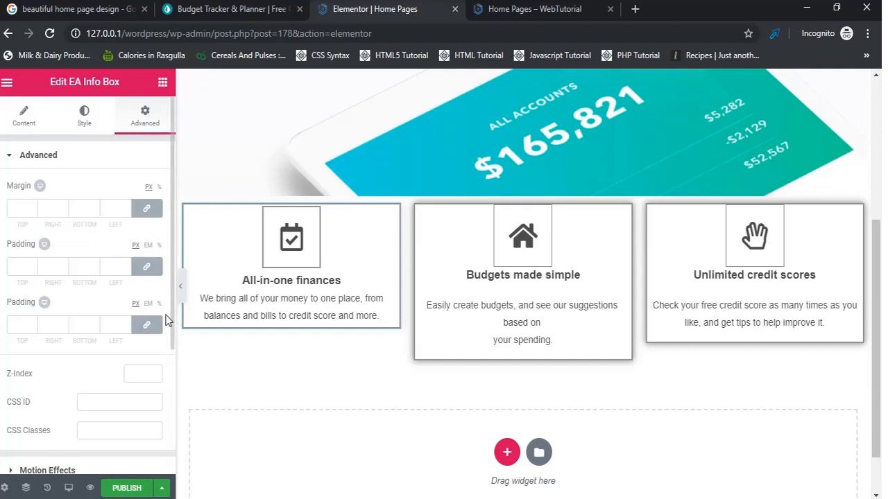
pyautogui.moveTo(171, 327); pyautogui.dragTo(173, 451)
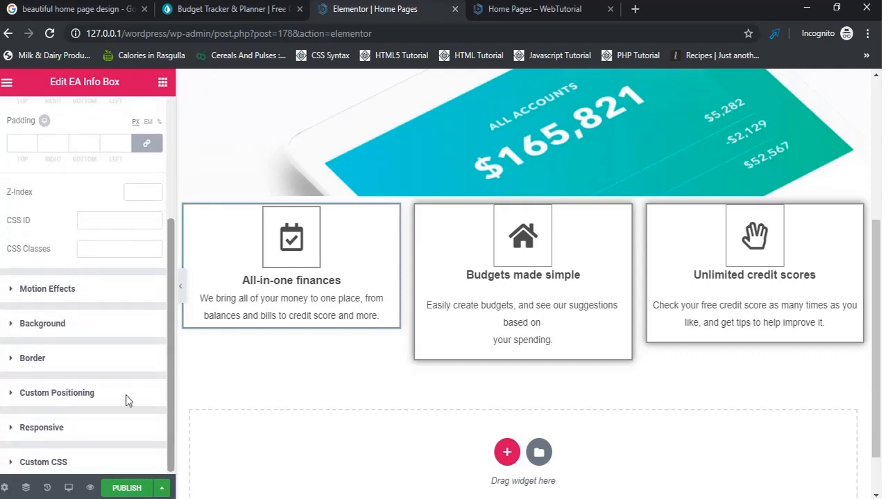
pyautogui.click(122, 359)
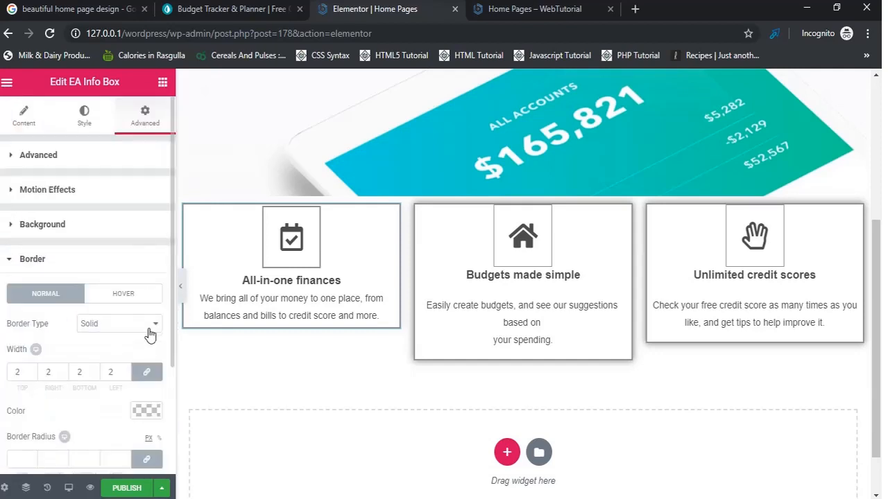
pyautogui.moveTo(172, 323); pyautogui.dragTo(166, 416)
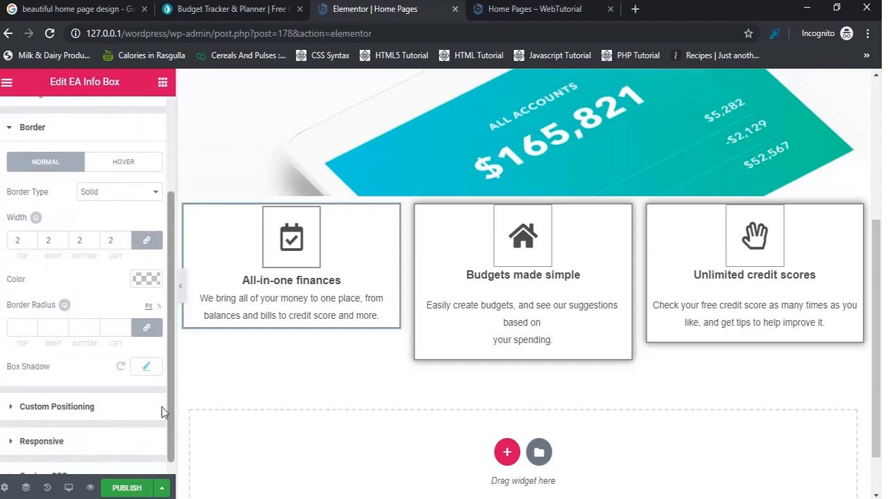
pyautogui.click(121, 366)
# Step: Unlink the padding values of the first info box and set only its bottom padding to 50 px
pyautogui.moveTo(168, 249); pyautogui.dragTo(168, 118)
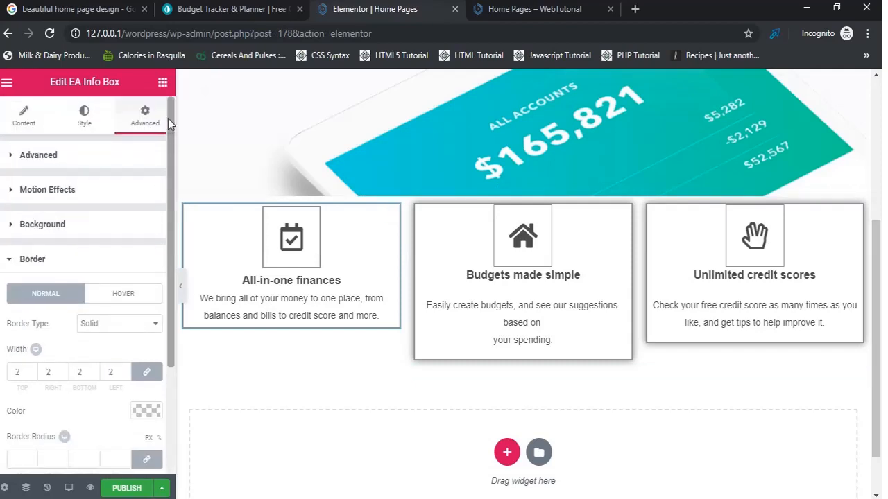
pyautogui.click(143, 157)
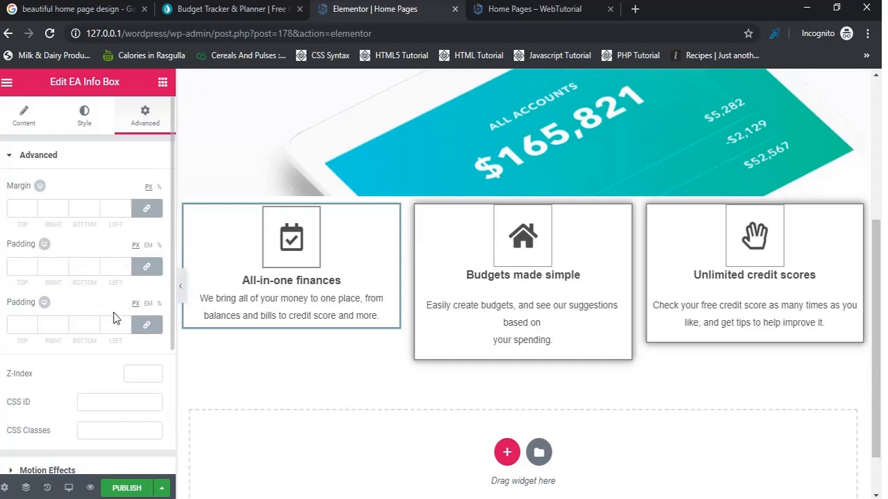
pyautogui.click(146, 324)
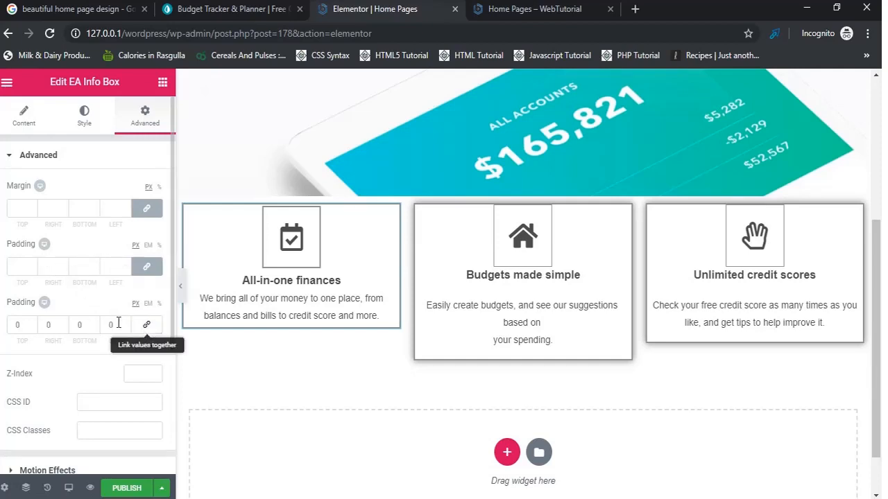
pyautogui.click(78, 326)
pyautogui.write('2')
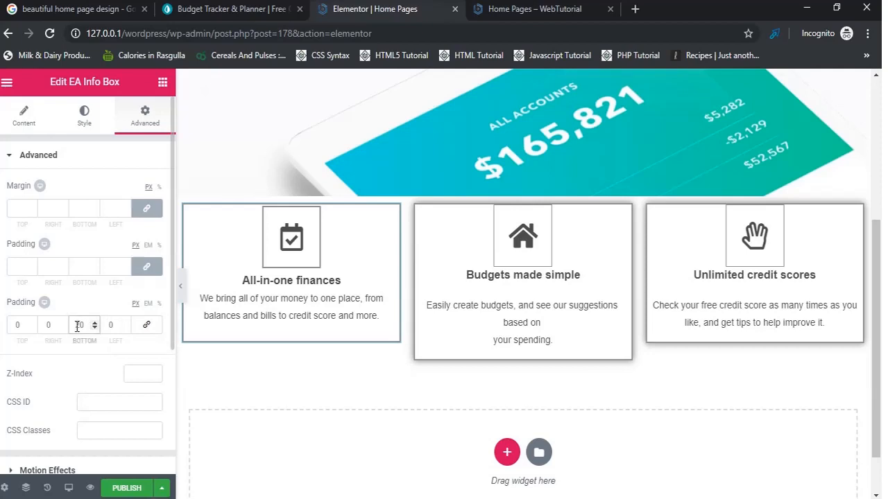
pyautogui.press('BackSpace')
pyautogui.write('4')
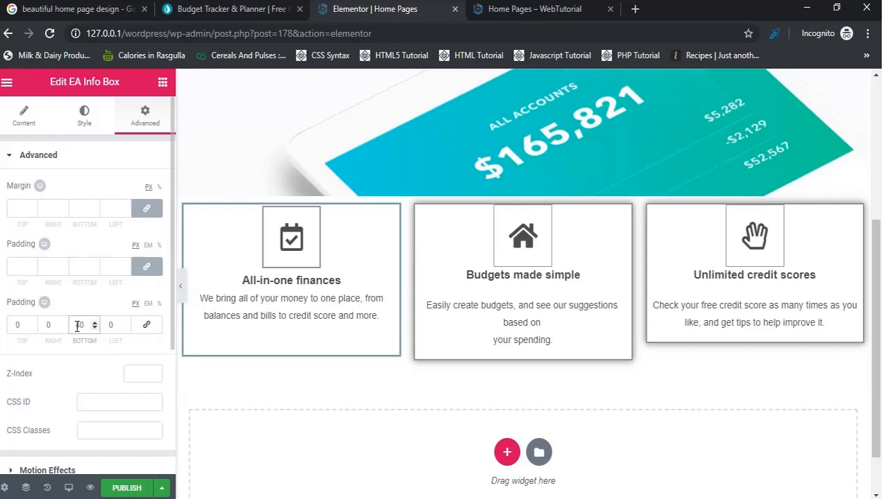
pyautogui.press('BackSpace')
pyautogui.write('5')
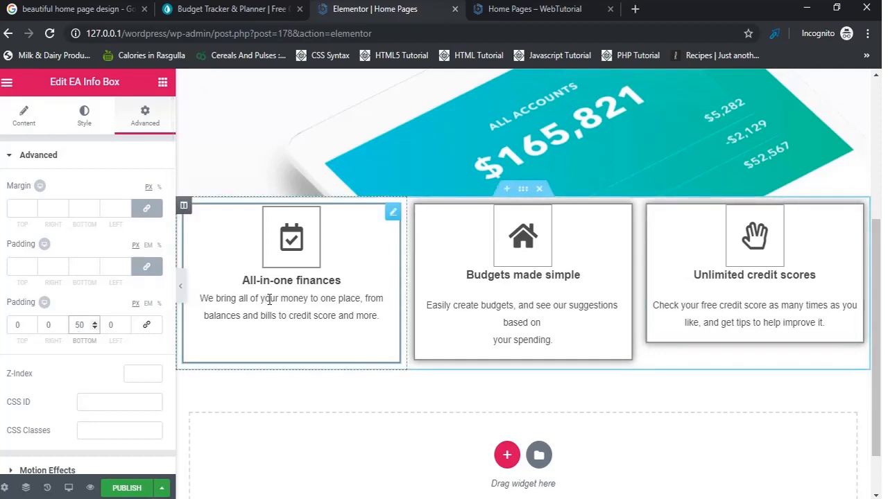
# Step: Set the icon background size of the first info box to 88, keeping the icon size at 40
pyautogui.click(84, 123)
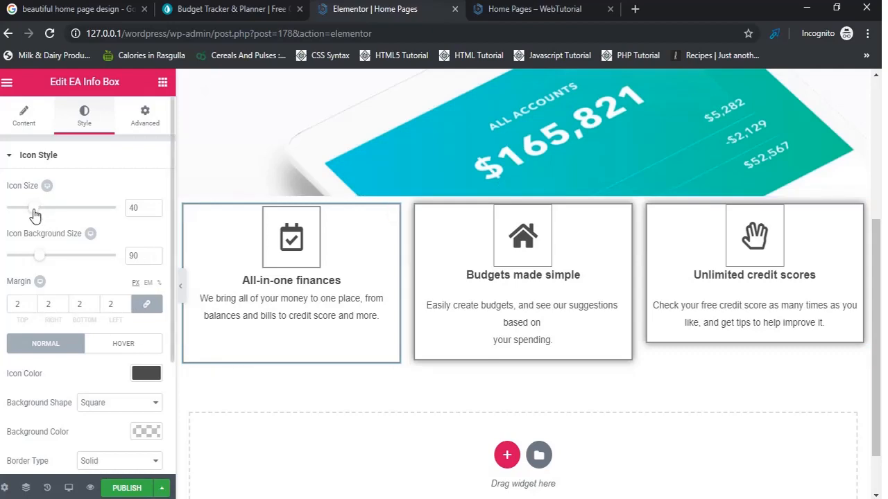
pyautogui.moveTo(34, 215)
pyautogui.mouseDown()
pyautogui.moveTo(25, 212)
pyautogui.moveTo(36, 215)
pyautogui.mouseUp()
pyautogui.moveTo(44, 258)
pyautogui.mouseDown()
pyautogui.moveTo(30, 256)
pyautogui.moveTo(44, 260)
pyautogui.mouseUp()
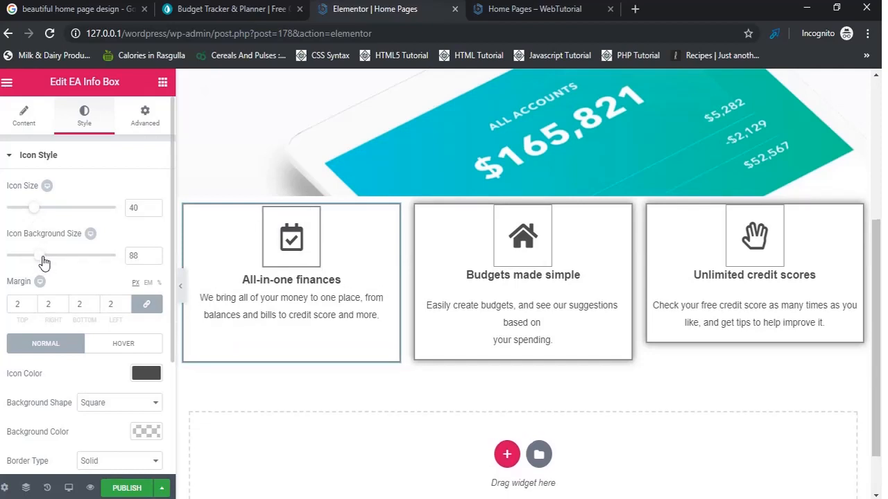
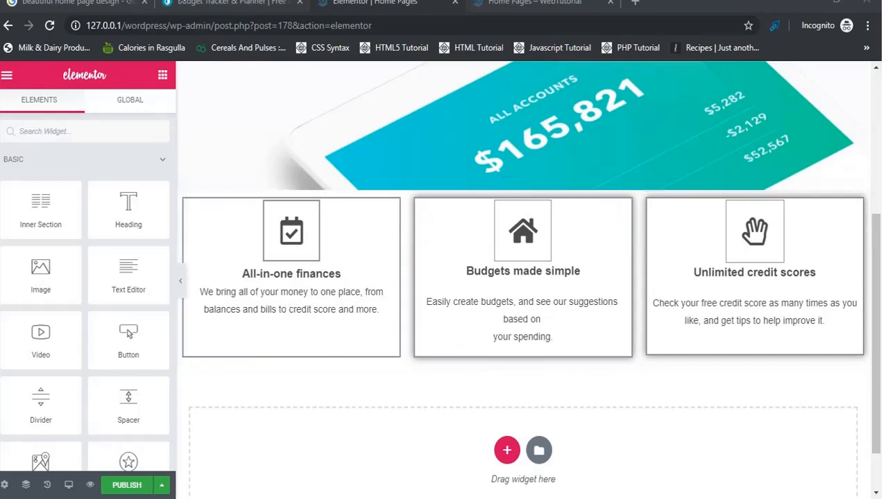
# Step: Add a single-column section below the three info boxes and place a Spacer widget in it
pyautogui.click(220, 7)
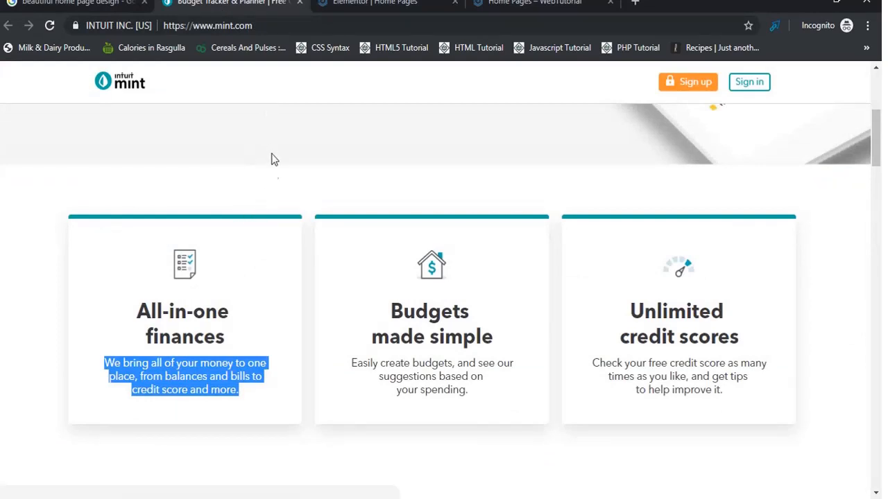
pyautogui.click(385, 4)
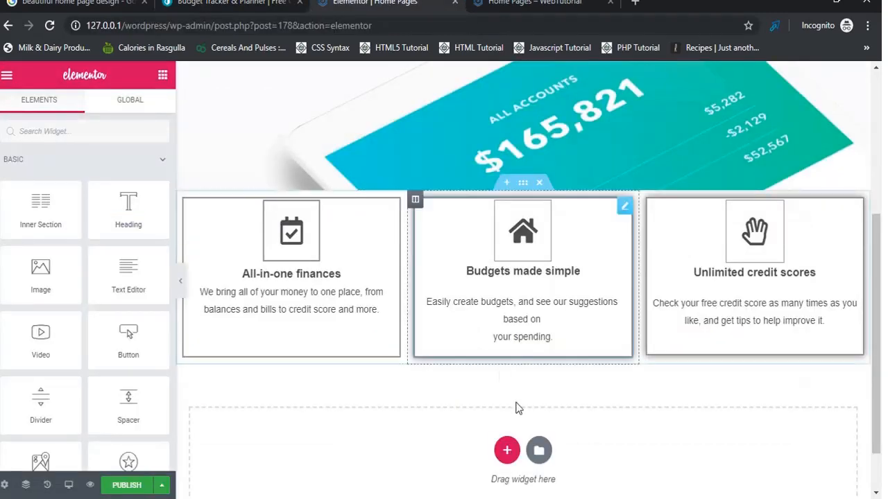
pyautogui.click(506, 450)
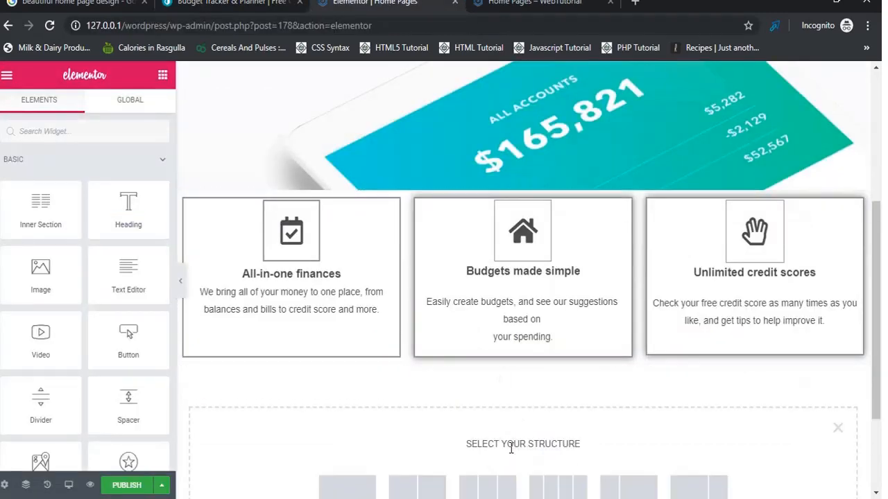
pyautogui.click(361, 484)
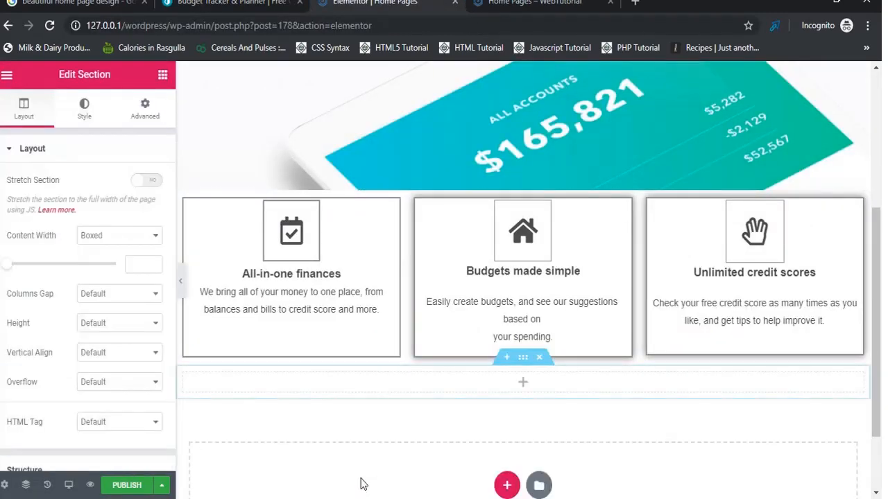
pyautogui.click(162, 74)
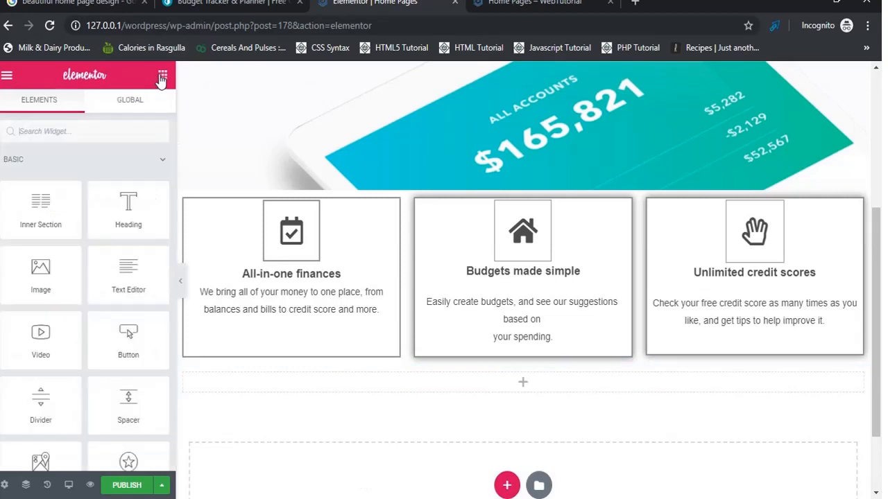
pyautogui.click(107, 122)
pyautogui.write('spe')
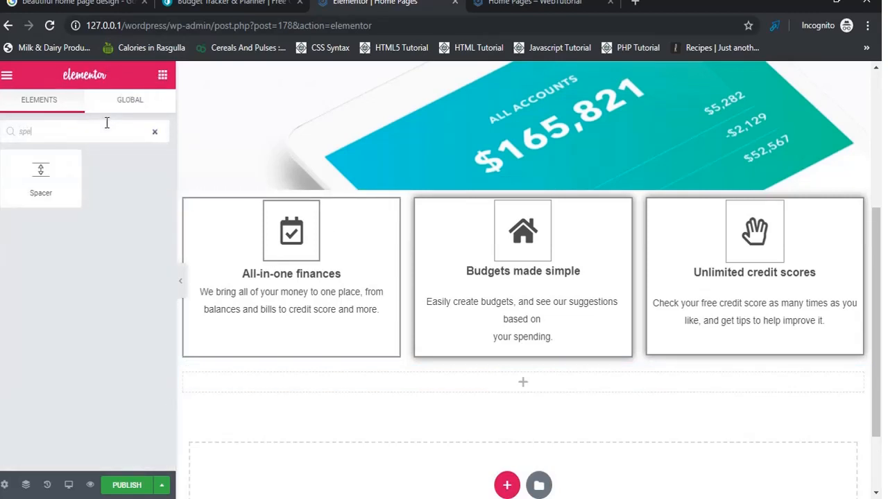
pyautogui.moveTo(71, 158); pyautogui.dragTo(455, 380)
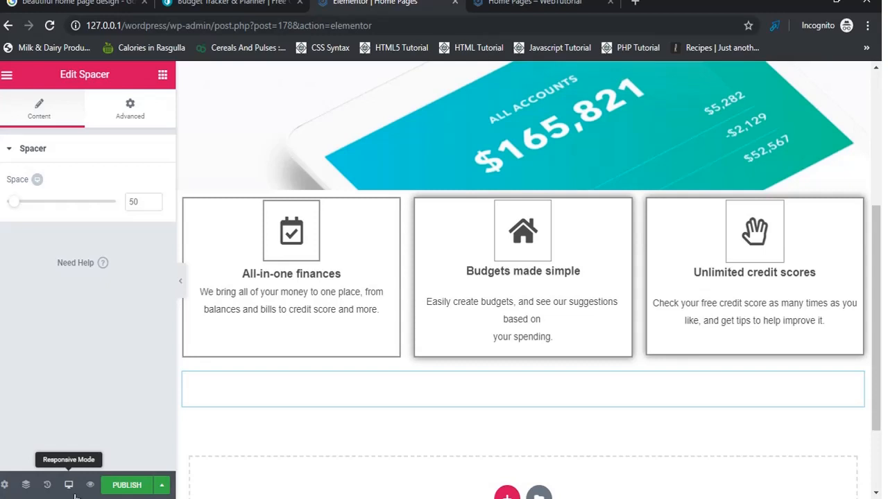
# Step: Move the spacer section above the info boxes section and place a duplicate of it below the info boxes
pyautogui.click(26, 485)
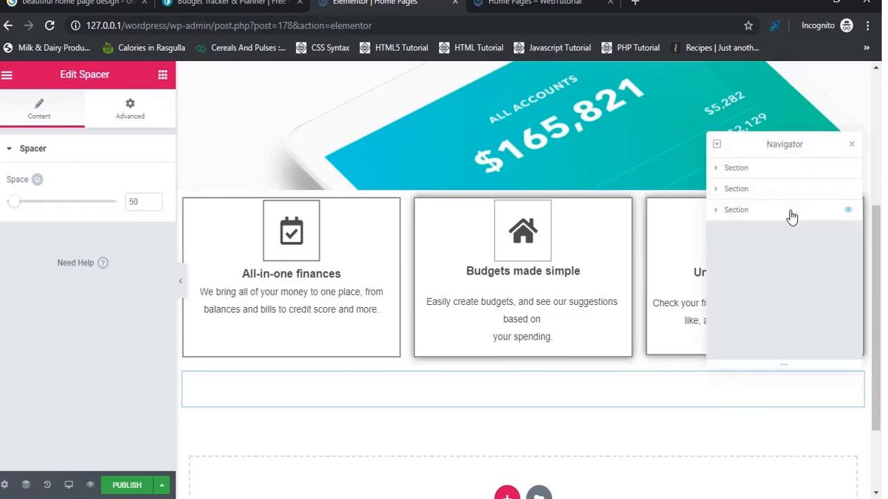
pyautogui.moveTo(786, 189); pyautogui.dragTo(790, 192)
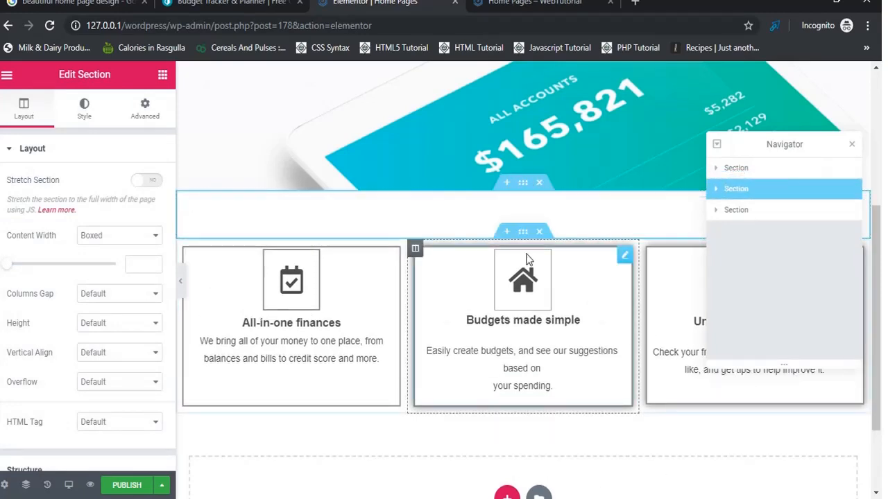
pyautogui.scroll(-1, 666, 208)
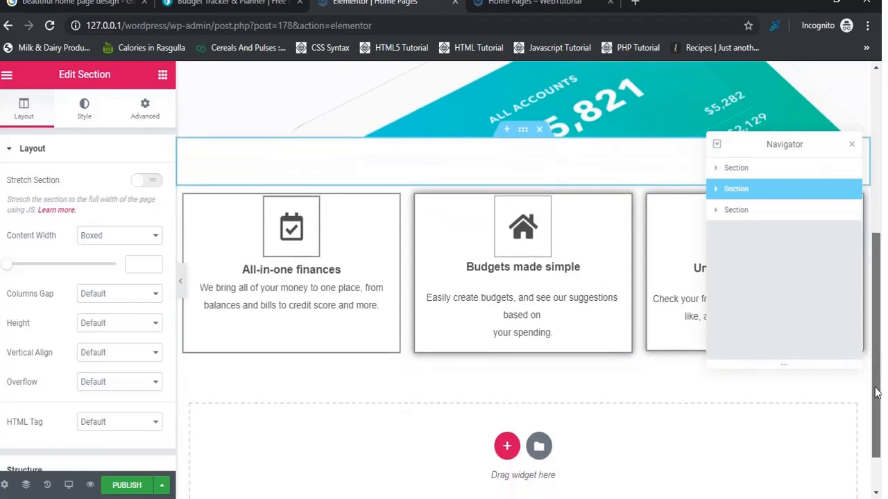
pyautogui.rightClick(757, 196)
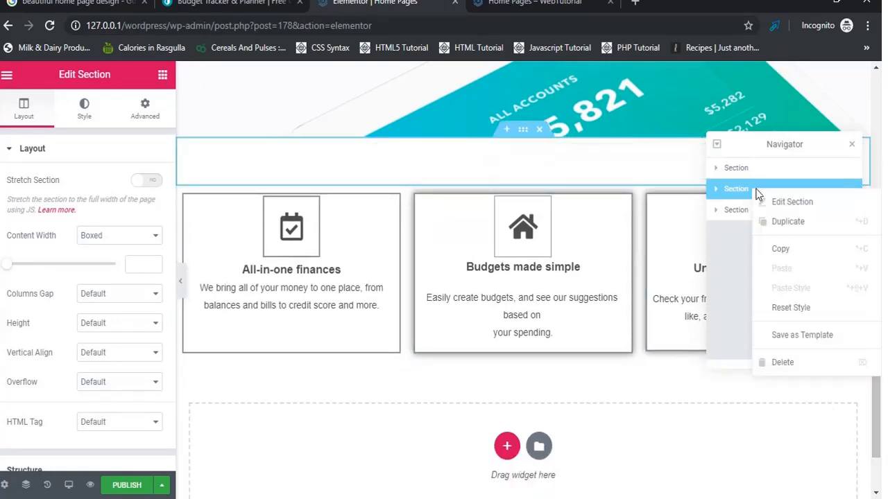
pyautogui.click(792, 222)
pyautogui.moveTo(788, 220); pyautogui.dragTo(795, 240)
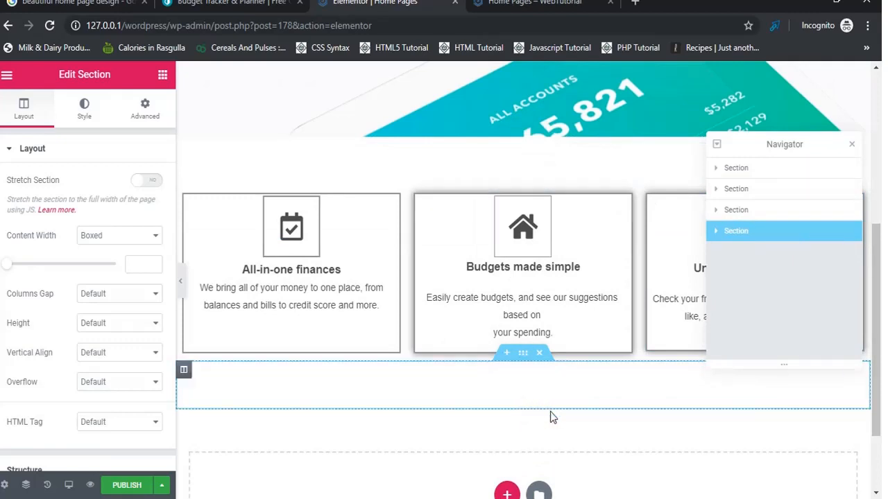
pyautogui.click(506, 487)
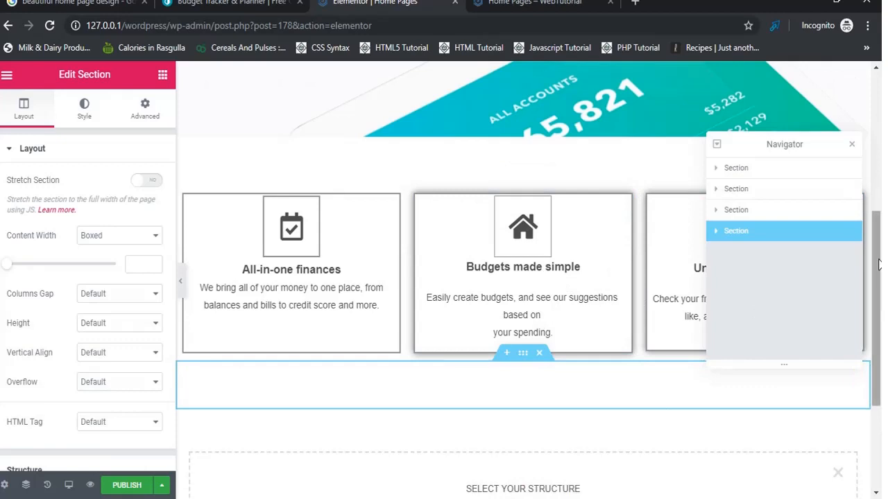
pyautogui.moveTo(877, 346); pyautogui.dragTo(879, 412)
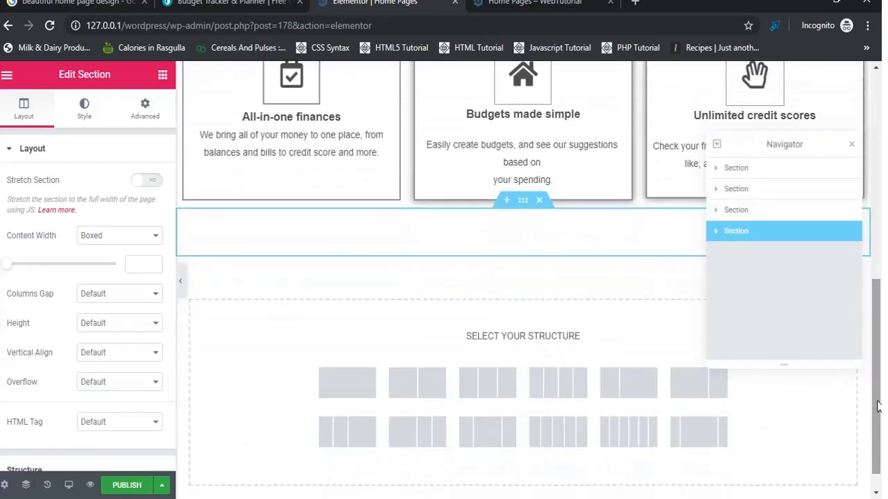
pyautogui.click(853, 147)
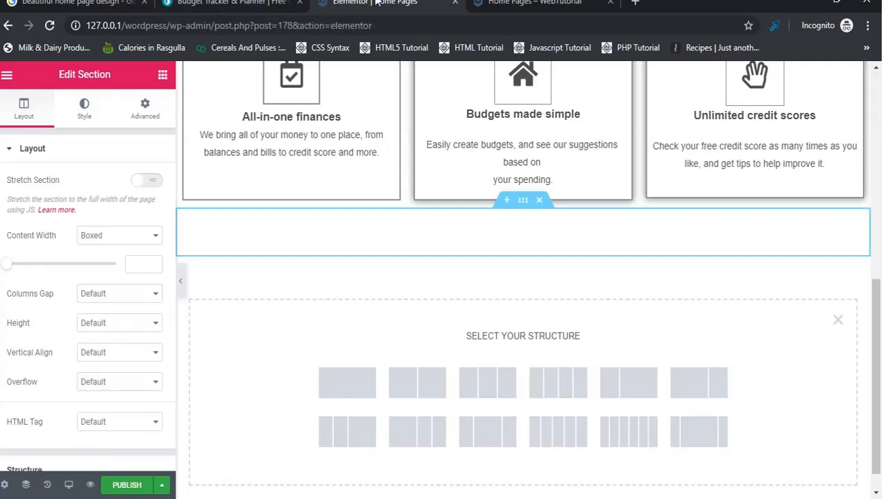
pyautogui.click(213, 7)
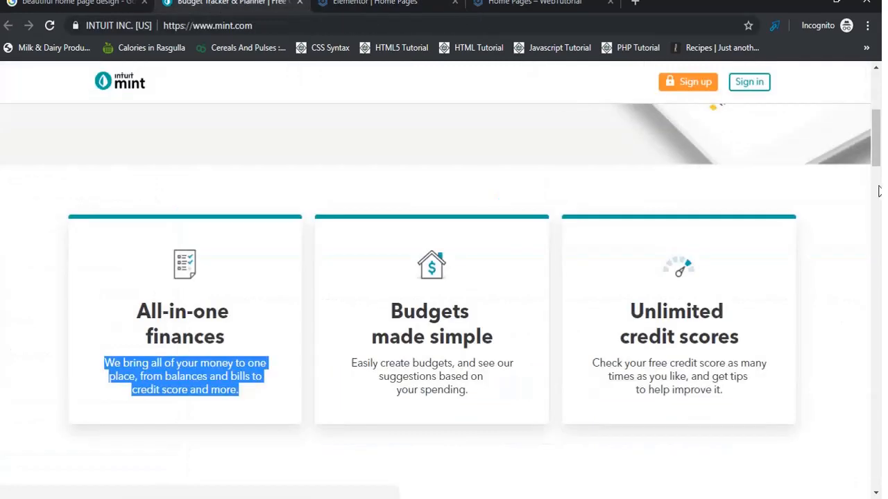
pyautogui.moveTo(878, 156); pyautogui.dragTo(880, 199)
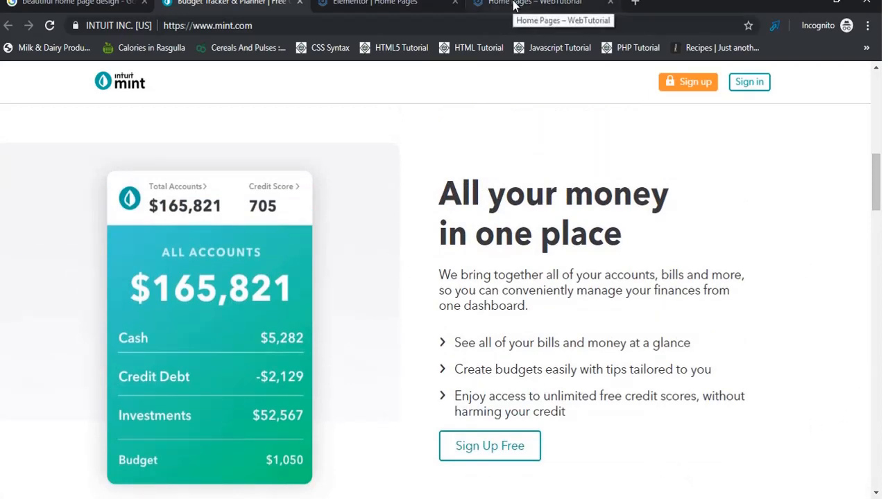
pyautogui.click(359, 6)
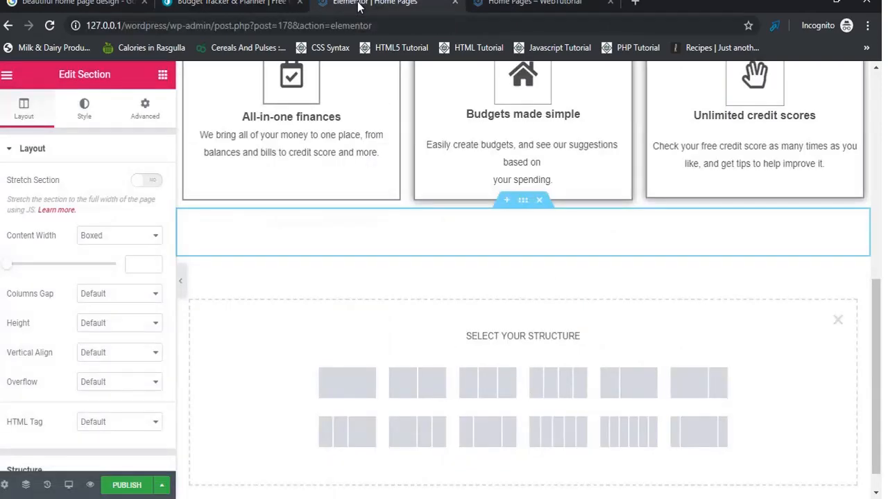
pyautogui.click(370, 394)
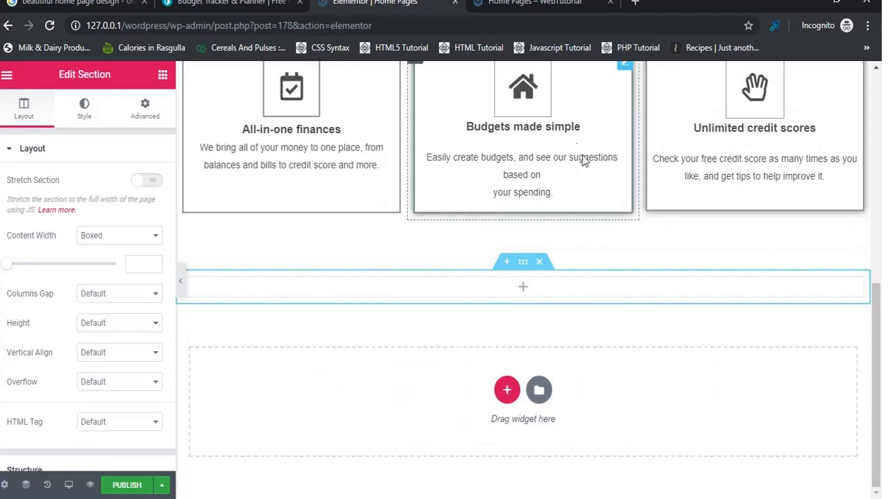
pyautogui.click(540, 264)
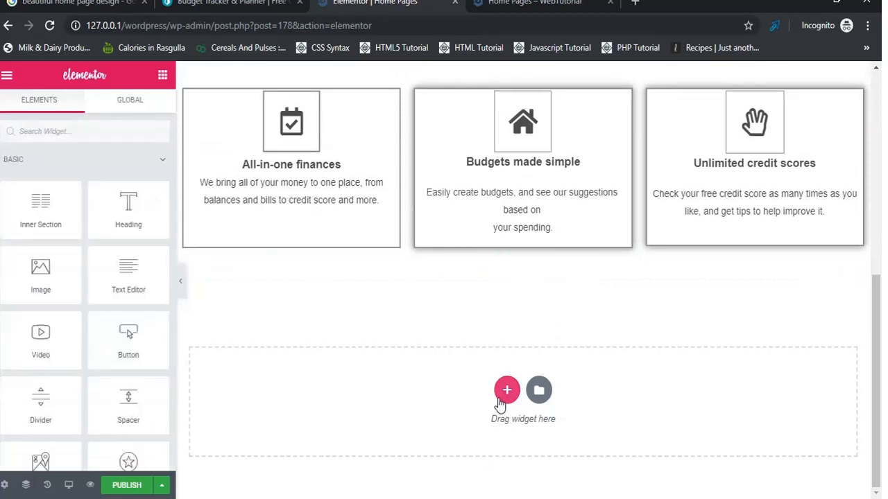
# Step: Add a two-column section below the second spacer and set Zone-C-XL.jpg as its classic background image
pyautogui.click(506, 393)
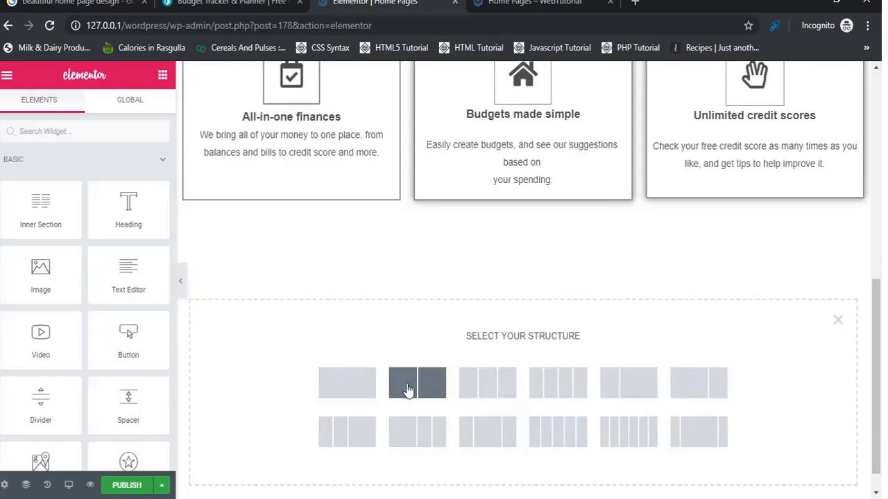
pyautogui.click(408, 389)
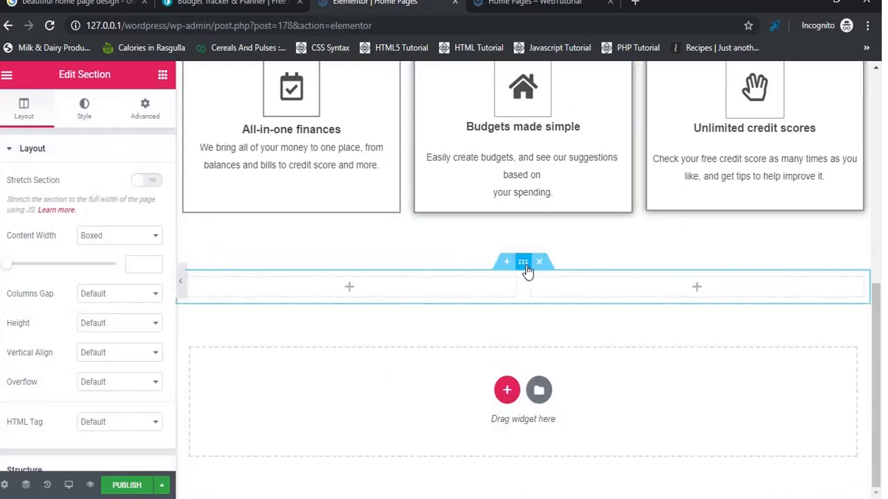
pyautogui.click(83, 106)
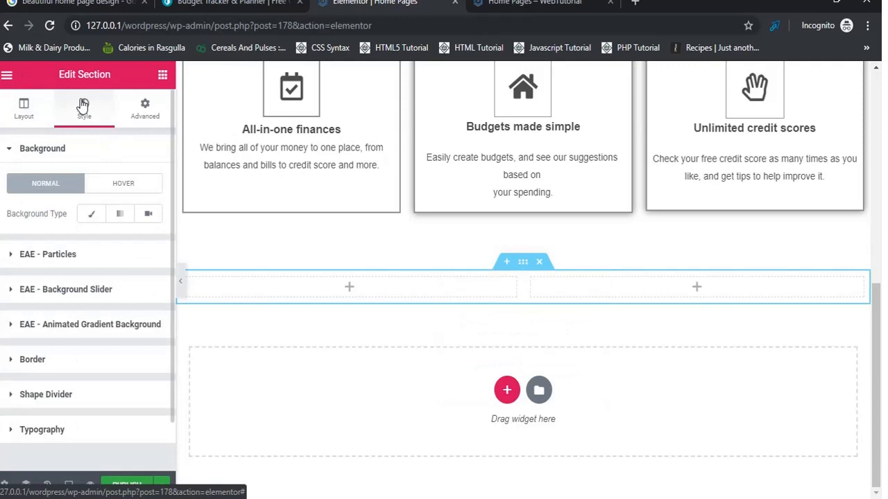
pyautogui.click(91, 214)
pyautogui.click(91, 297)
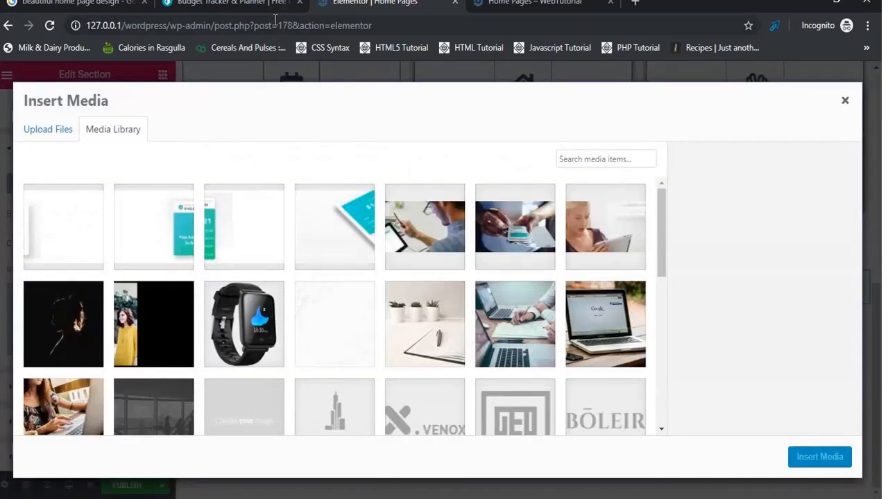
pyautogui.click(237, 3)
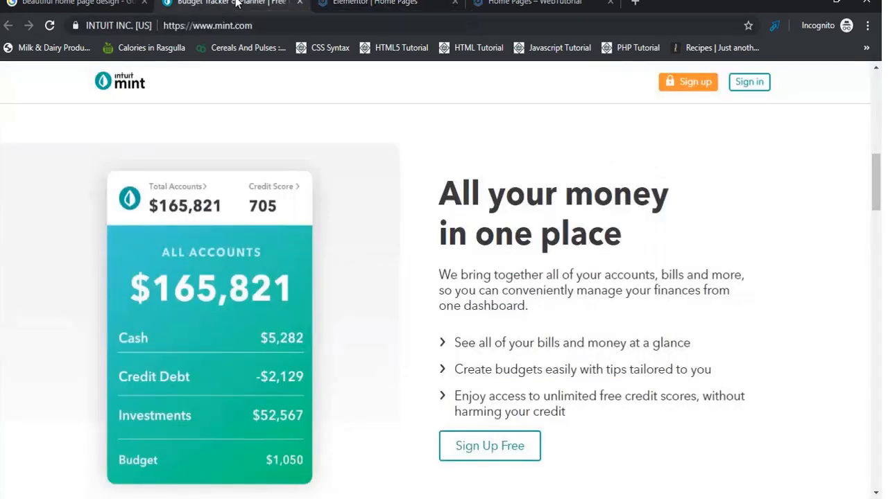
pyautogui.click(375, 4)
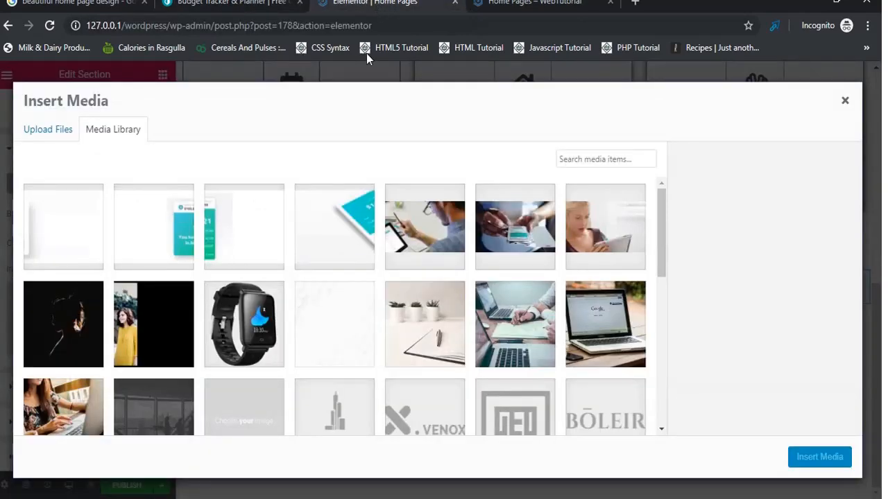
pyautogui.click(242, 224)
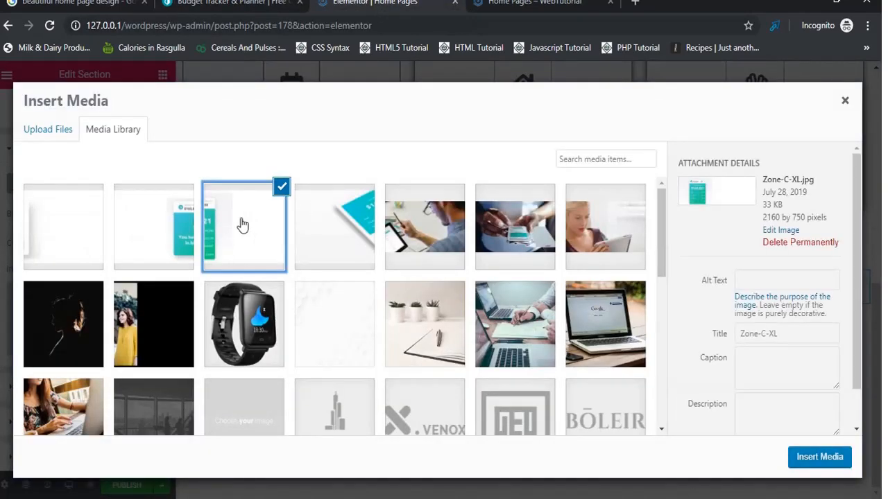
pyautogui.click(808, 460)
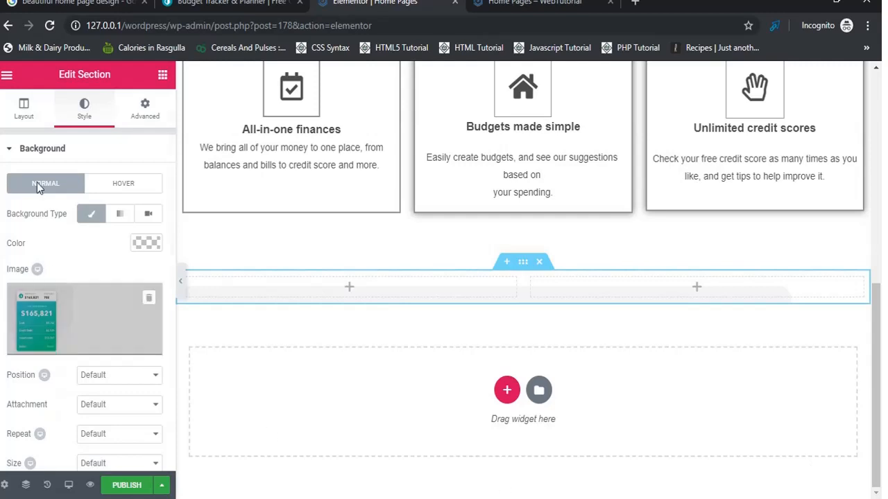
# Step: Set the two-column section's background image to position Center Center, attachment Fixed, No-repeat and size Cover
pyautogui.click(145, 111)
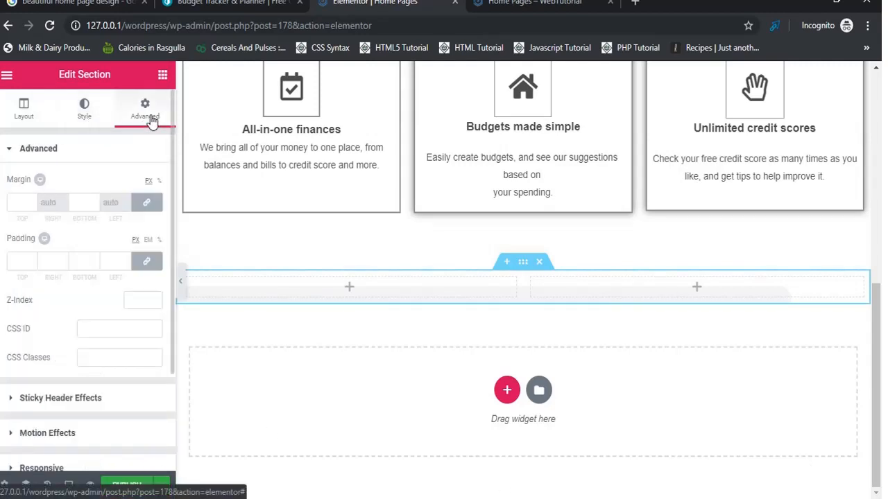
pyautogui.click(85, 114)
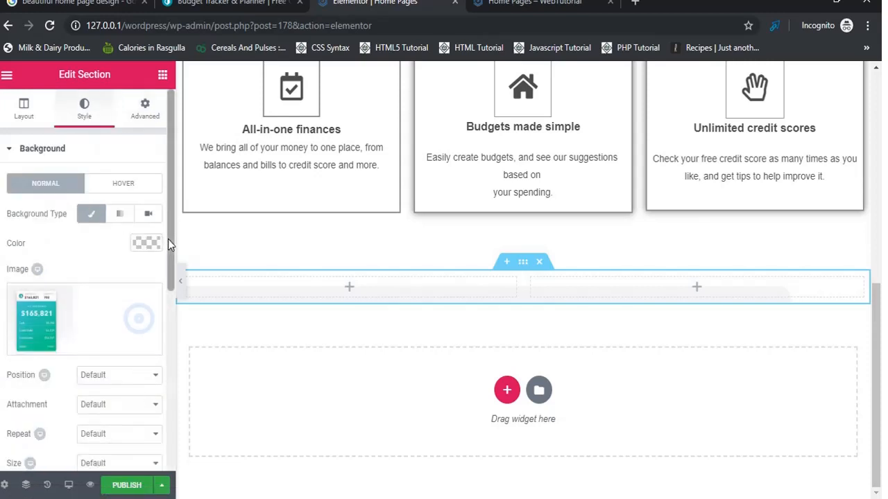
pyautogui.moveTo(172, 240); pyautogui.dragTo(168, 338)
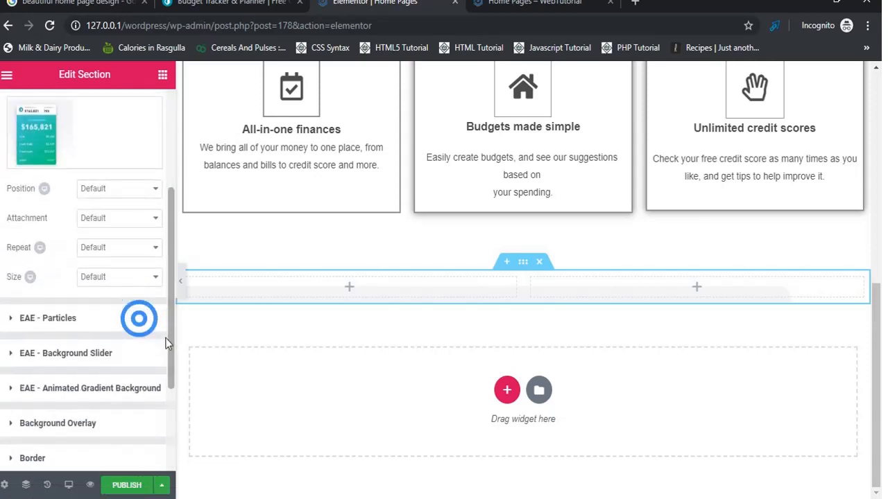
pyautogui.click(134, 191)
pyautogui.click(135, 258)
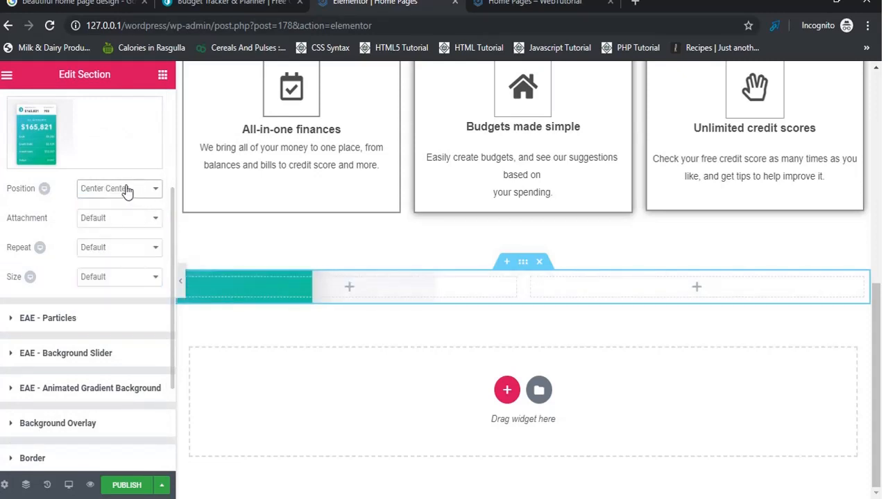
pyautogui.click(131, 221)
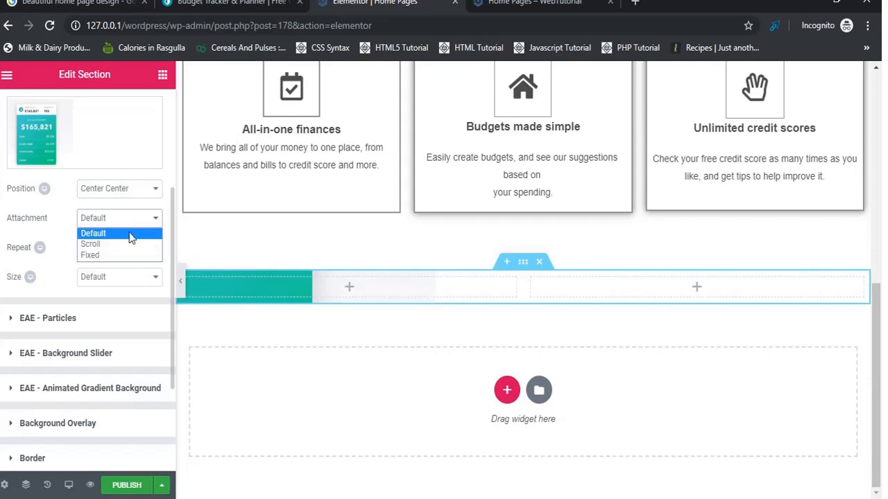
pyautogui.click(128, 255)
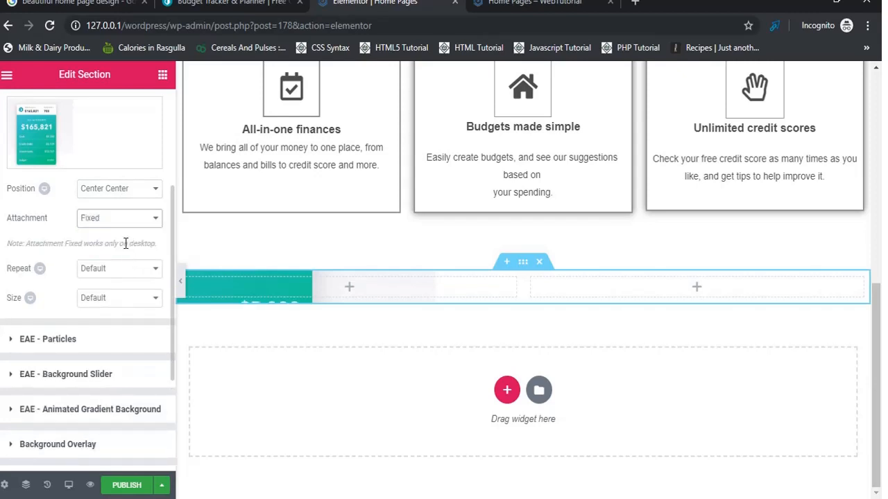
pyautogui.click(129, 274)
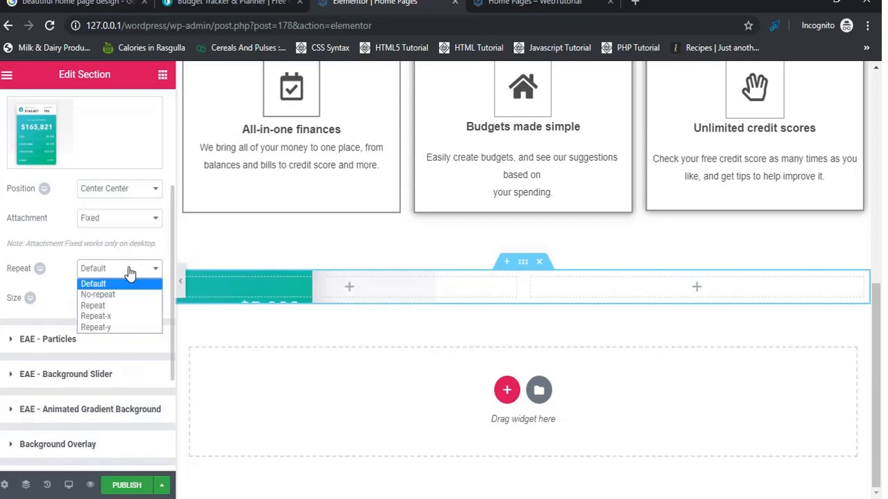
pyautogui.click(127, 294)
pyautogui.click(125, 300)
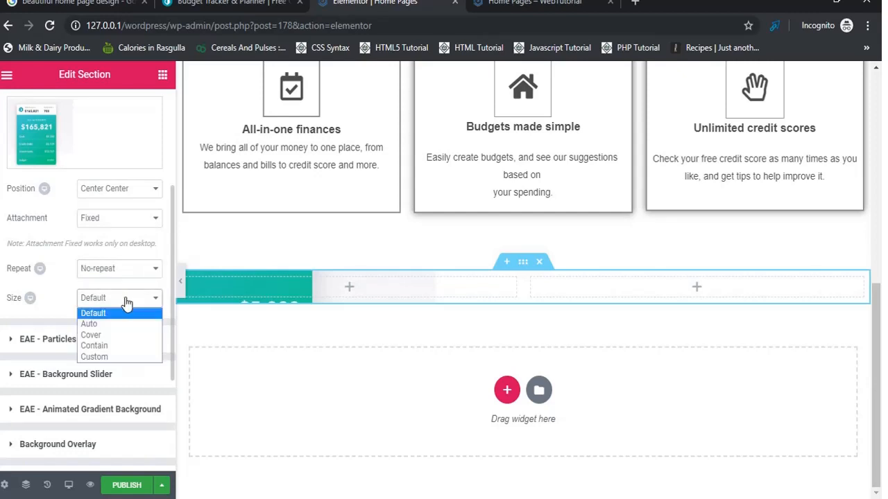
pyautogui.click(127, 337)
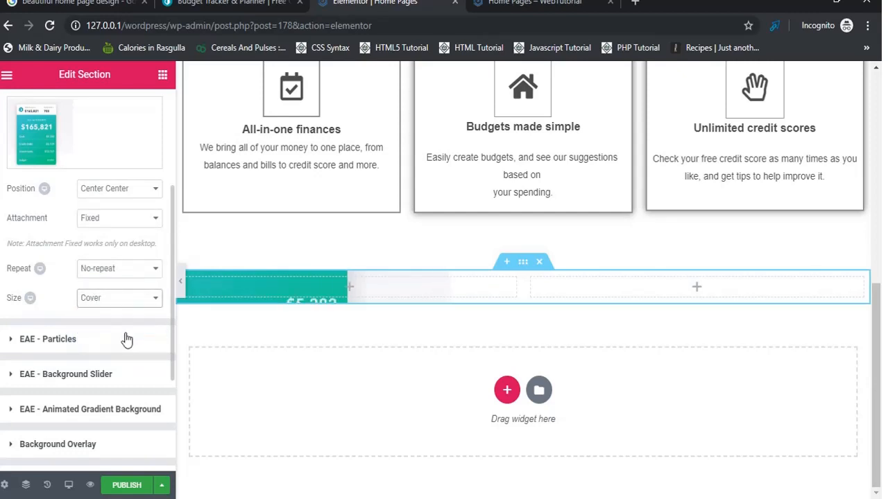
# Step: Unlink the two-column section's padding values and set the bottom padding to 600 px
pyautogui.moveTo(171, 188); pyautogui.dragTo(167, 97)
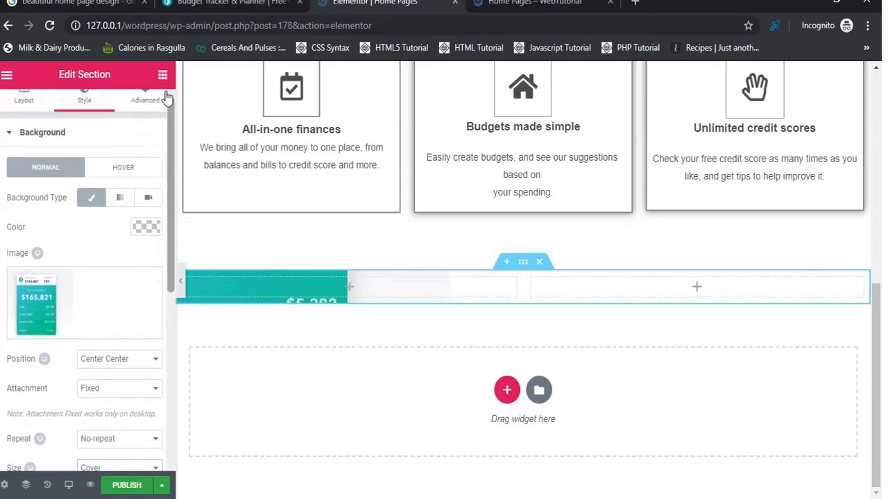
pyautogui.click(145, 107)
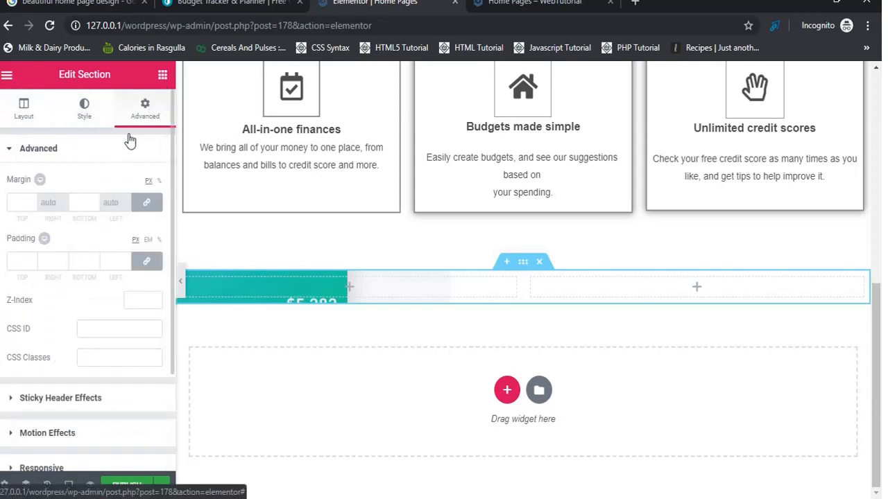
pyautogui.click(10, 260)
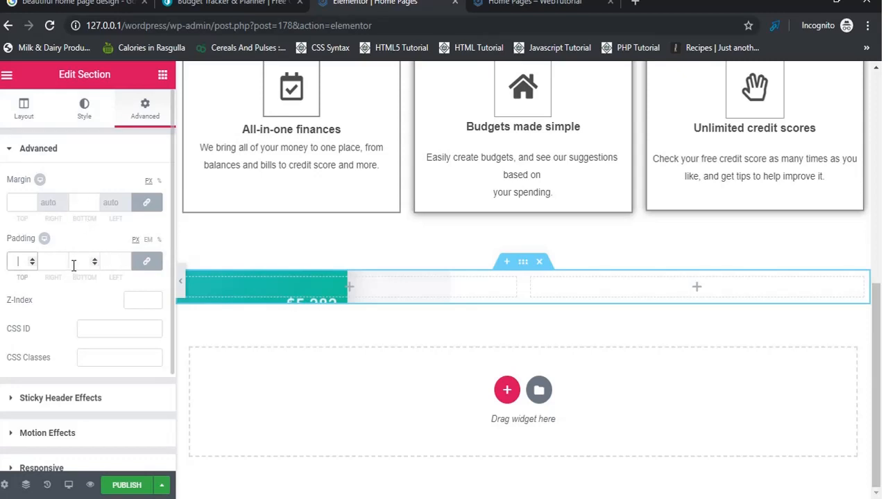
pyautogui.click(141, 260)
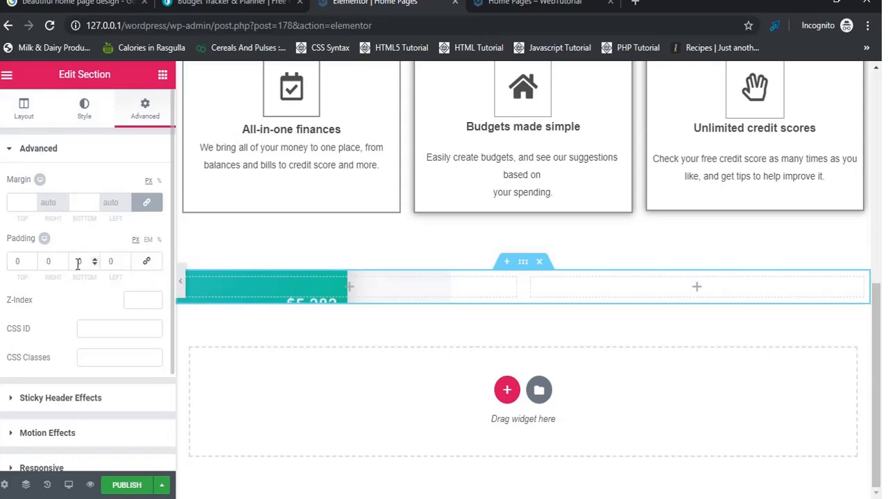
pyautogui.click(78, 262)
pyautogui.write('200')
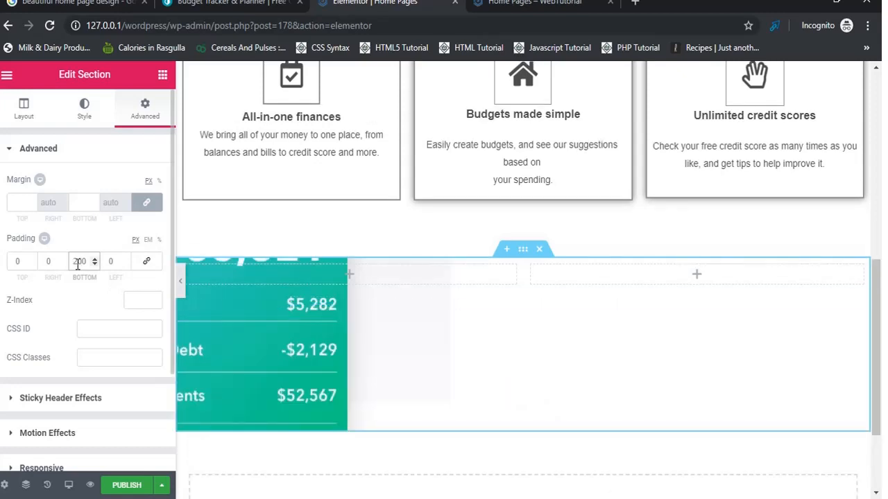
pyautogui.press('BackSpace')
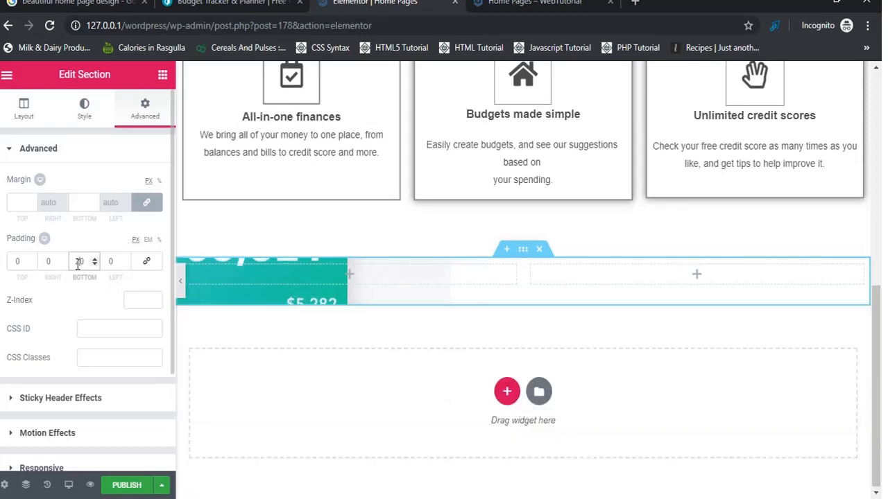
pyautogui.press('BackSpace')
pyautogui.write('600')
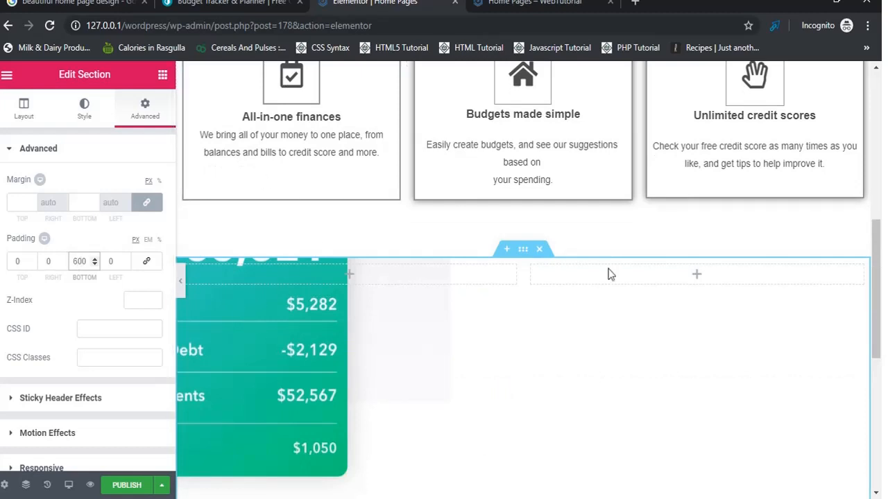
pyautogui.moveTo(879, 305); pyautogui.dragTo(880, 371)
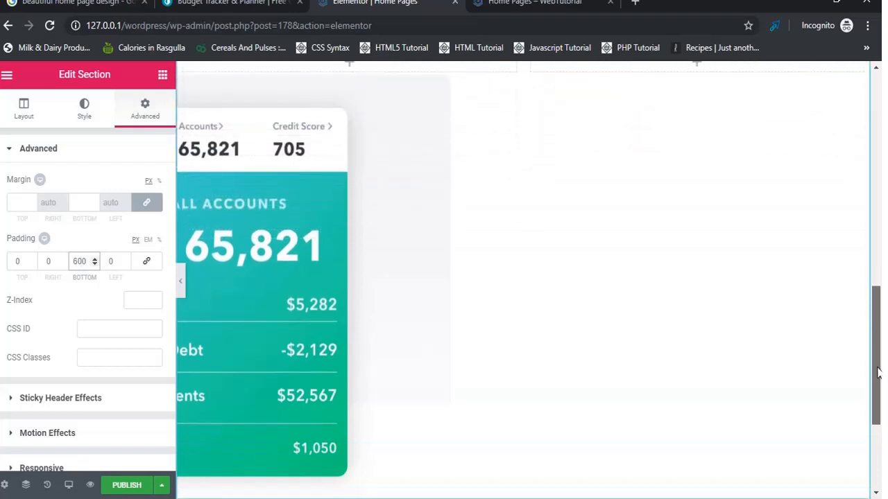
pyautogui.click(878, 68)
pyautogui.click(878, 68)
pyautogui.click(878, 68)
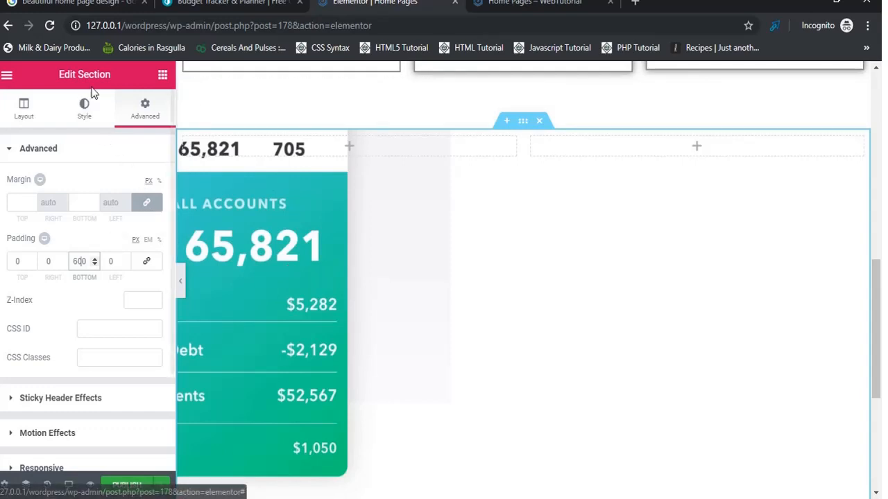
# Step: Set the section background image's attachment to Default and check how the image fits the section
pyautogui.click(96, 125)
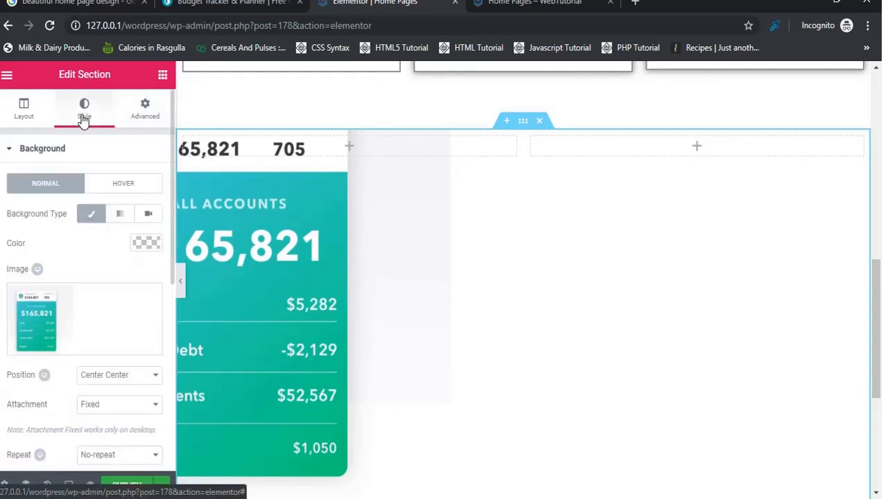
pyautogui.click(127, 407)
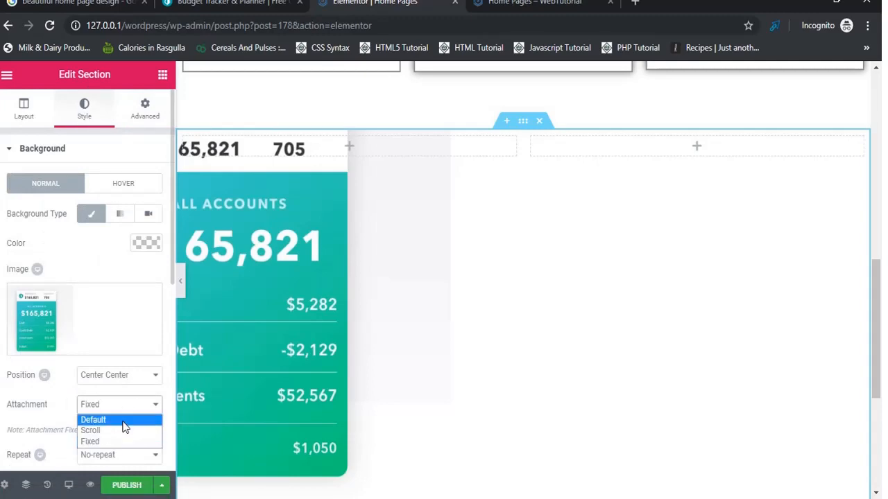
pyautogui.click(123, 420)
pyautogui.moveTo(880, 313); pyautogui.dragTo(880, 371)
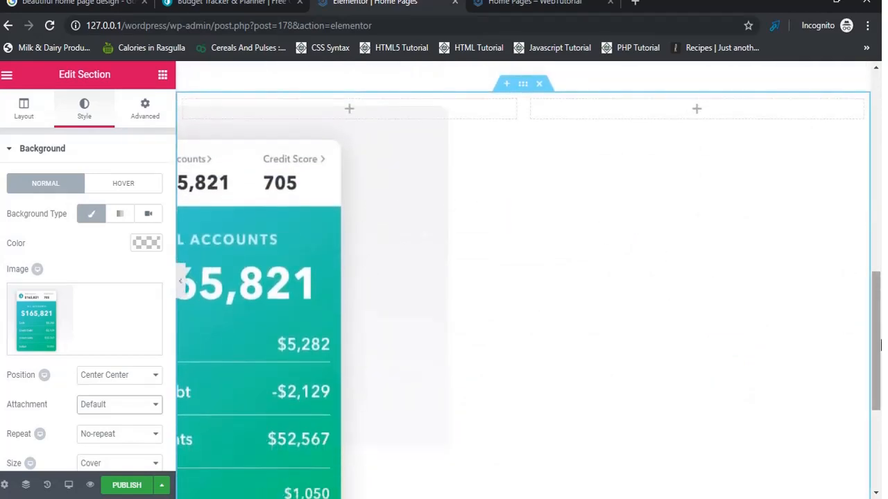
pyautogui.moveTo(878, 348)
pyautogui.mouseDown()
pyautogui.moveTo(878, 429)
pyautogui.moveTo(878, 357)
pyautogui.mouseUp()
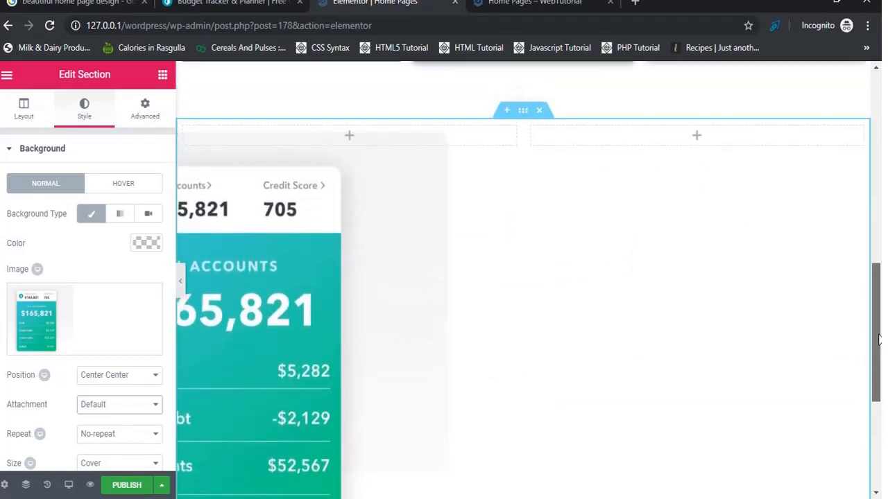
# Step: Switch to the mint.com page and copy the heading "All your money in one place"
pyautogui.click(209, 5)
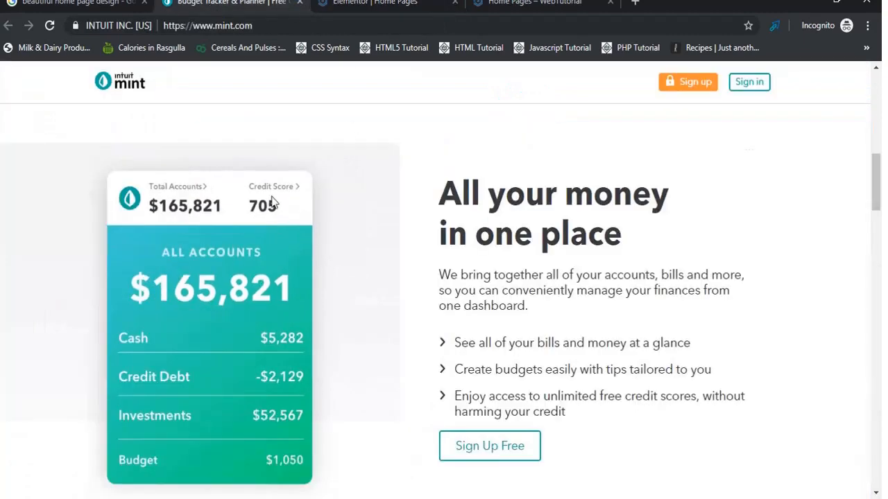
pyautogui.moveTo(878, 186)
pyautogui.mouseDown()
pyautogui.moveTo(879, 236)
pyautogui.moveTo(879, 188)
pyautogui.mouseUp()
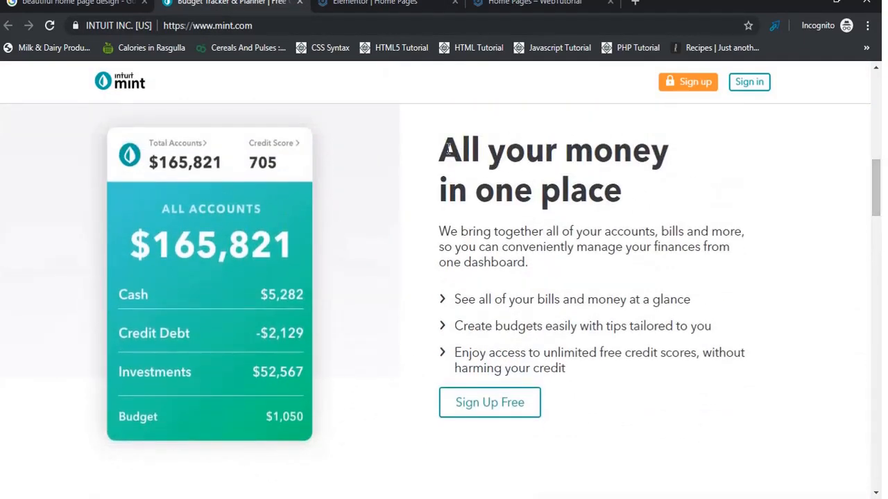
pyautogui.moveTo(440, 149); pyautogui.dragTo(624, 196)
pyautogui.hotkey('ctrl', 'c')
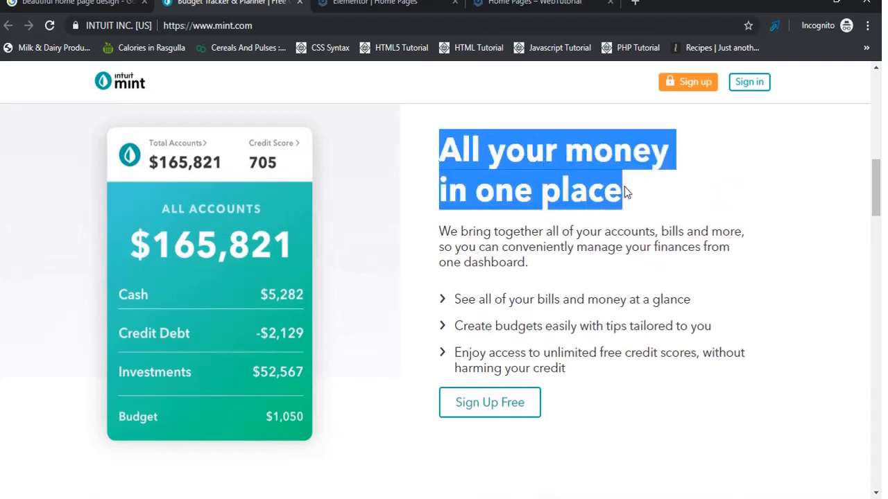
# Step: Back in Elementor, add a Heading widget to the section's right column and replace its title with the copied "All your money in one place"
pyautogui.click(348, 4)
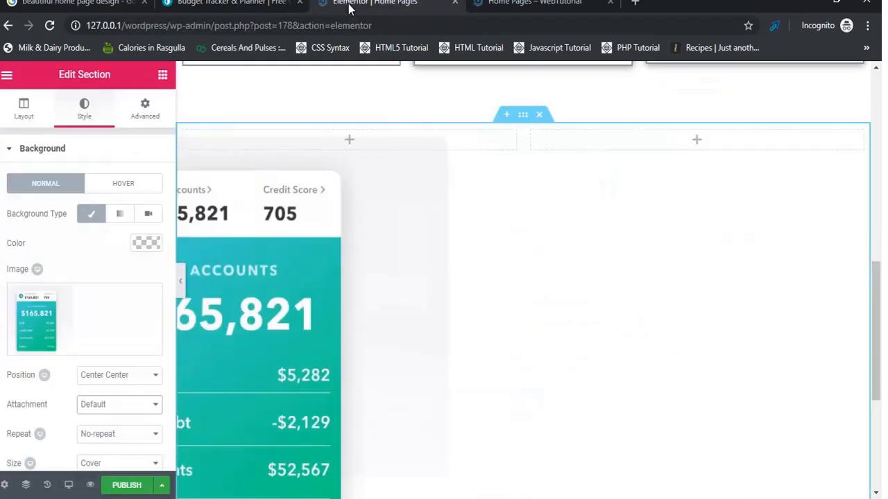
pyautogui.click(163, 75)
pyautogui.moveTo(122, 208); pyautogui.dragTo(663, 137)
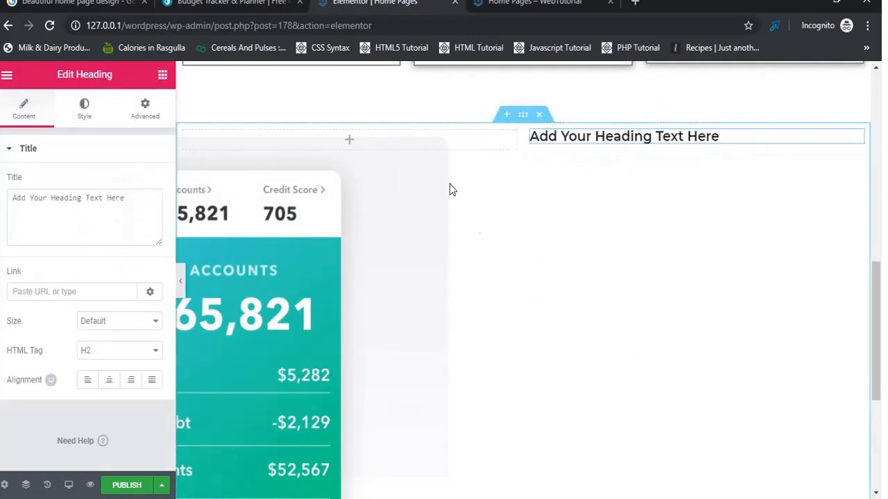
pyautogui.click(138, 221)
pyautogui.hotkey('ctrl', 'a')
pyautogui.press('BackSpace')
pyautogui.hotkey('ctrl', 'v')
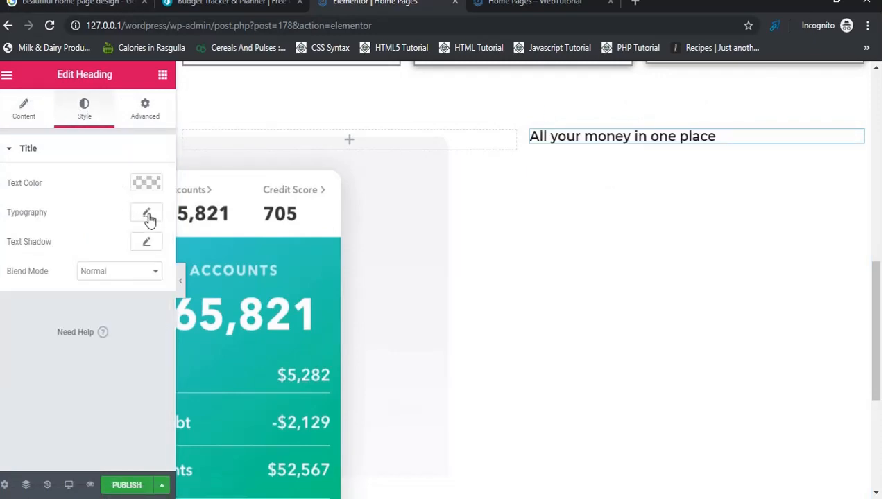
# Step: Set the heading's typography size to 49 px and compare it with the heading on the mint.com page
pyautogui.click(146, 212)
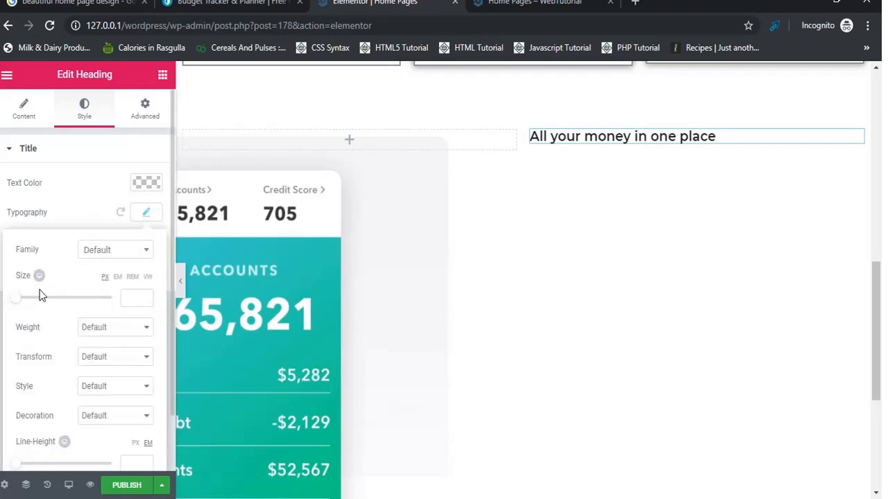
pyautogui.moveTo(19, 300); pyautogui.dragTo(40, 306)
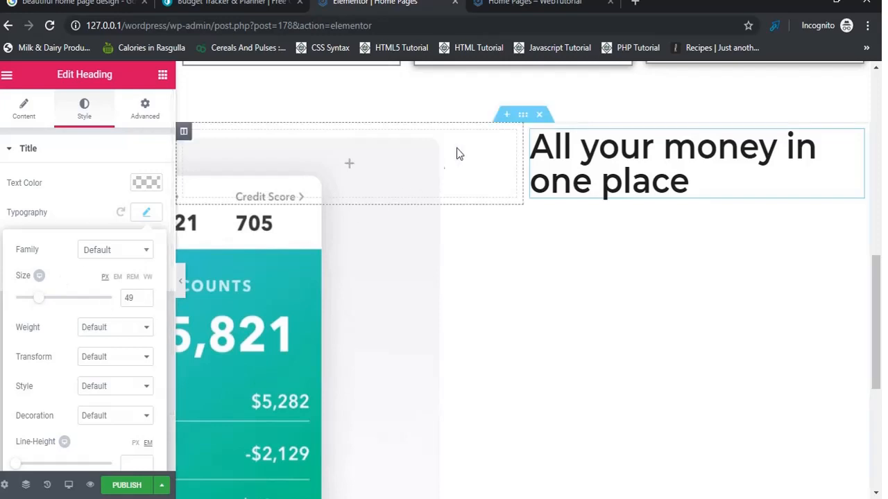
pyautogui.click(264, 4)
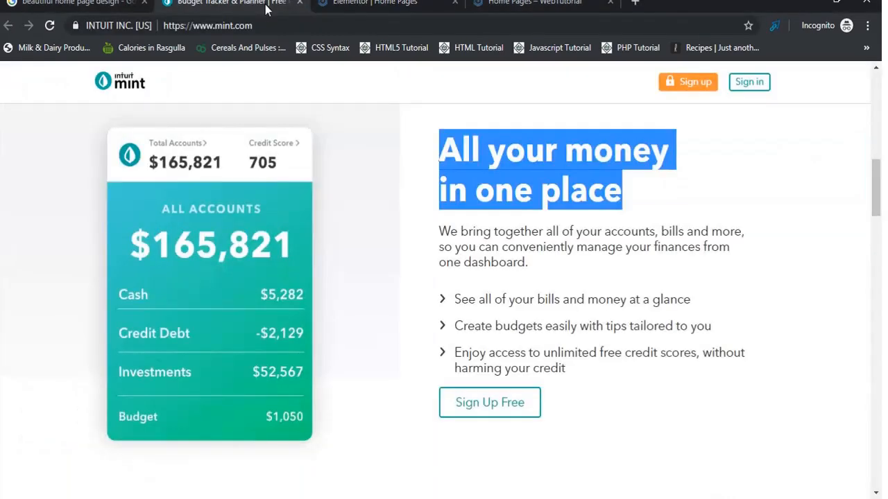
pyautogui.click(384, 7)
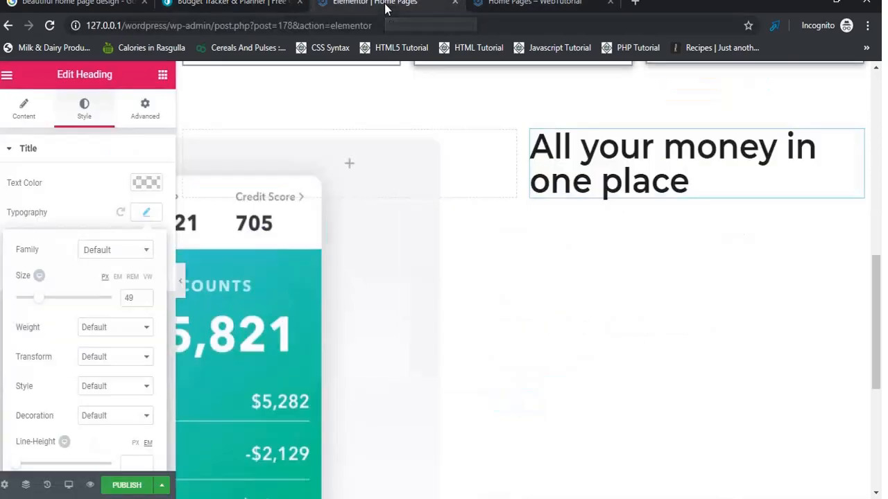
# Step: Unlink the heading's padding values and set its top padding to 30 px
pyautogui.click(142, 110)
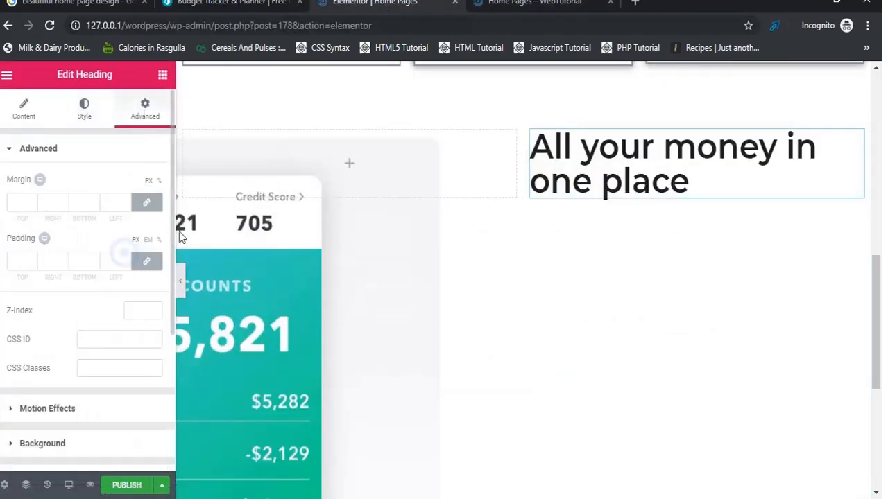
pyautogui.click(147, 262)
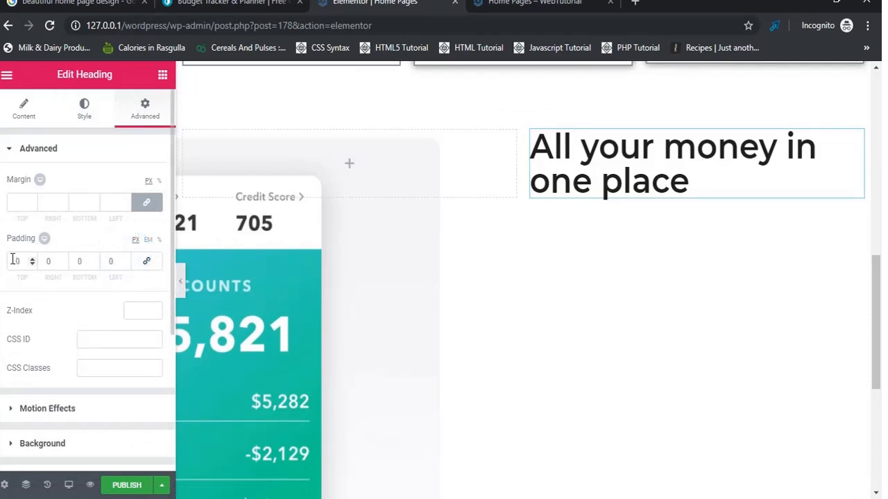
pyautogui.write('3')
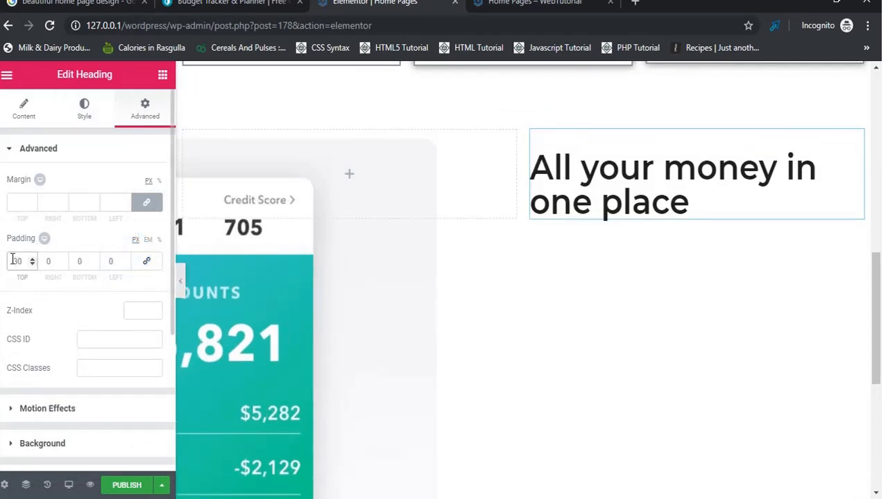
# Step: Set the heading's top padding to 40 px and add a Text Editor widget below the heading
pyautogui.press('BackSpace')
pyautogui.write('4')
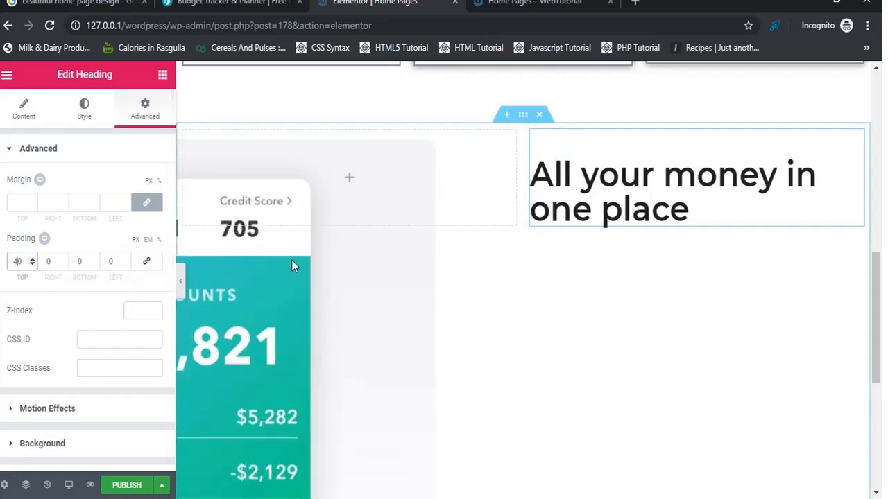
pyautogui.scroll(-2, 693, 351)
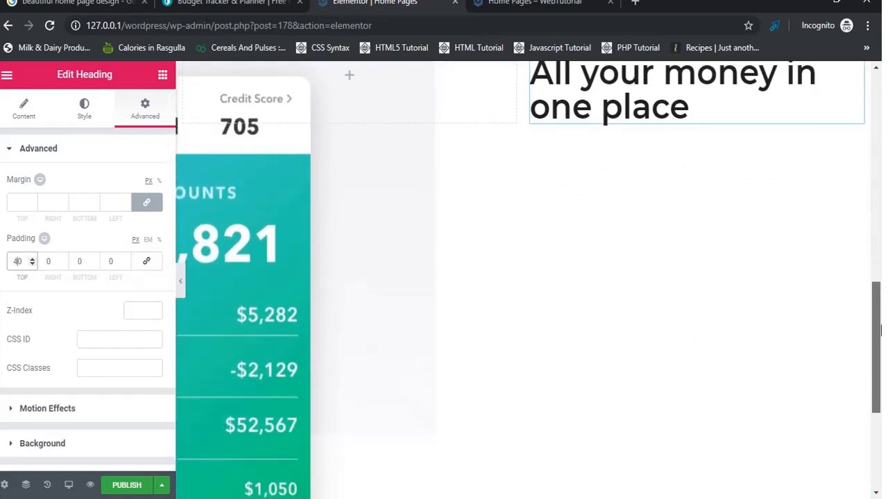
pyautogui.click(162, 74)
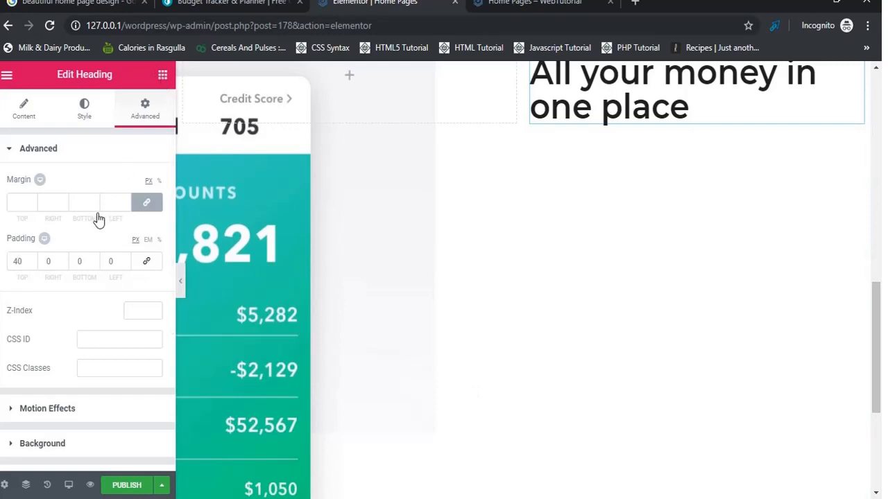
pyautogui.moveTo(128, 276); pyautogui.dragTo(678, 118)
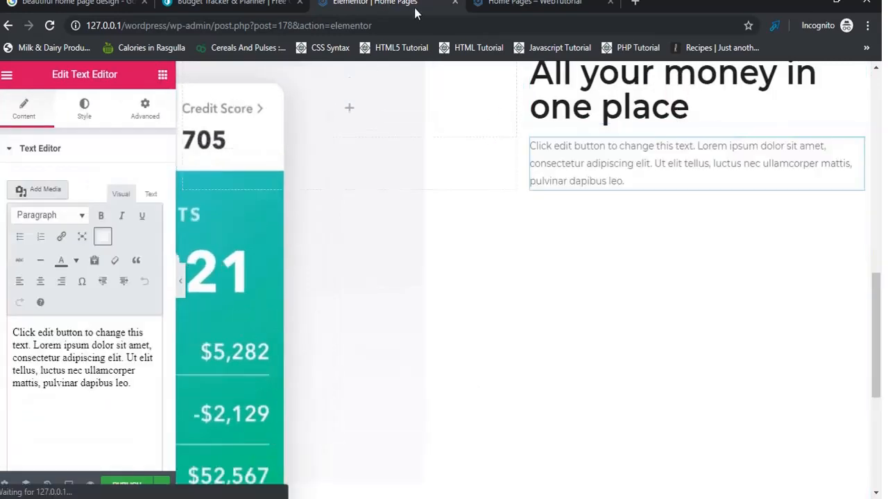
# Step: Switch to the mint.com page and copy the paragraph starting "We bring together all of your accounts, bills and more"
pyautogui.click(233, 5)
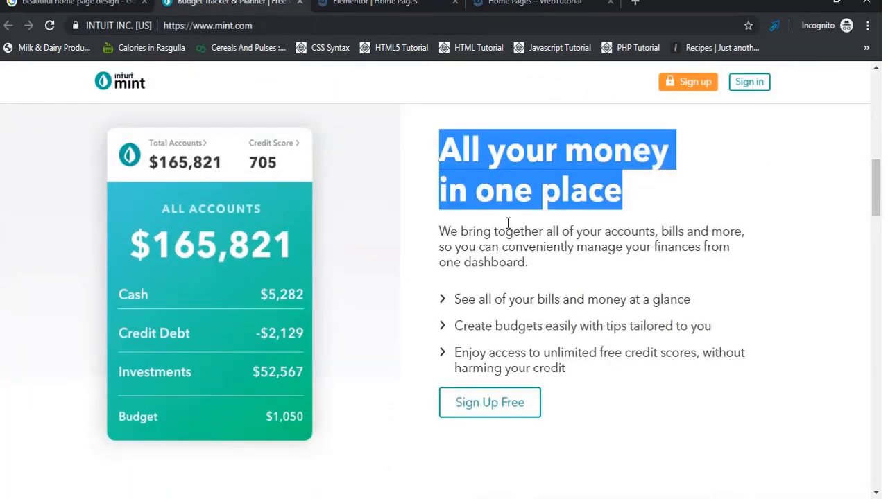
pyautogui.moveTo(442, 229); pyautogui.dragTo(531, 273)
pyautogui.hotkey('ctrl', 'c')
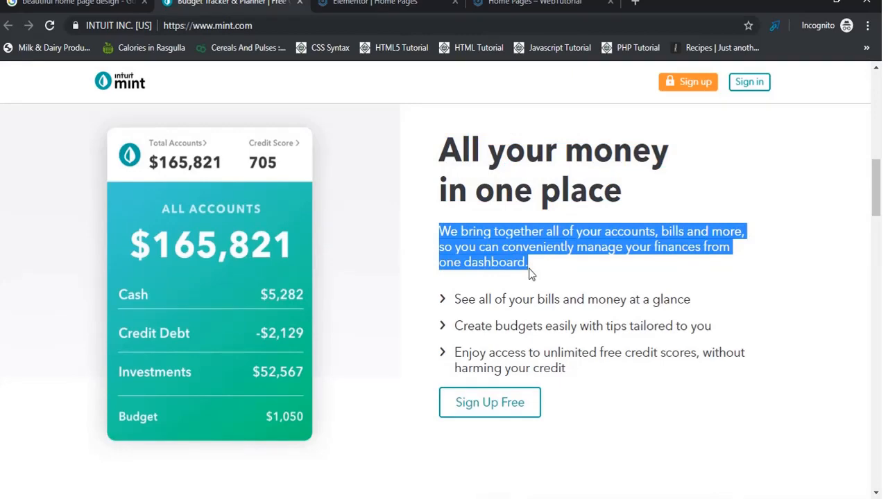
# Step: Back in Elementor, replace the Text Editor's placeholder text with the copied "We bring together all of your accounts" paragraph
pyautogui.click(369, 4)
pyautogui.click(117, 362)
pyautogui.hotkey('ctrl', 'a')
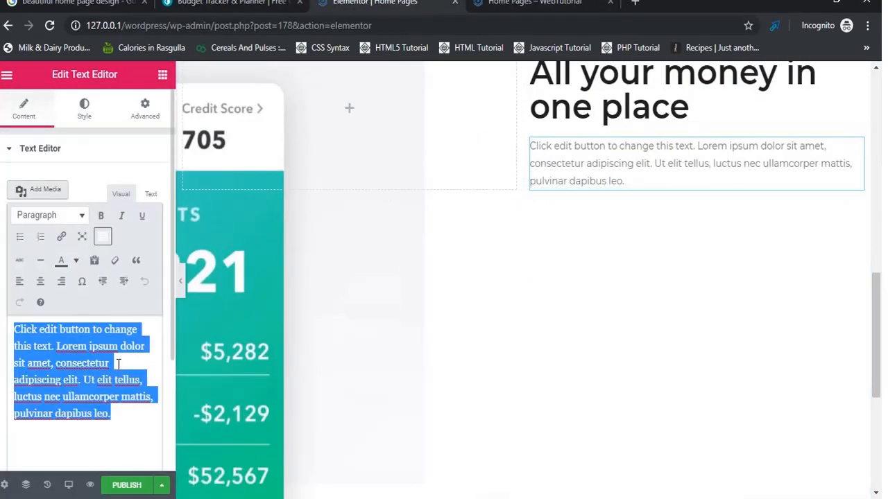
pyautogui.press('BackSpace')
pyautogui.hotkey('ctrl', 'v')
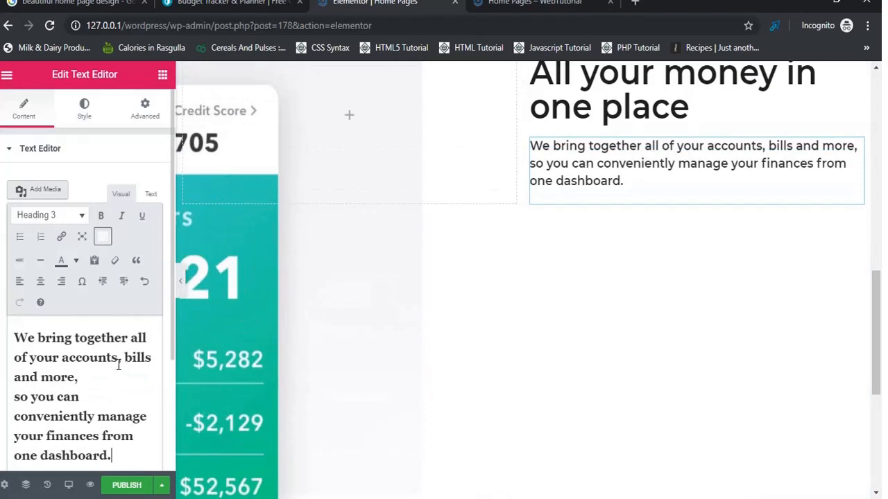
# Step: Set the typography size of the paragraph below the heading to 28 px
pyautogui.click(84, 108)
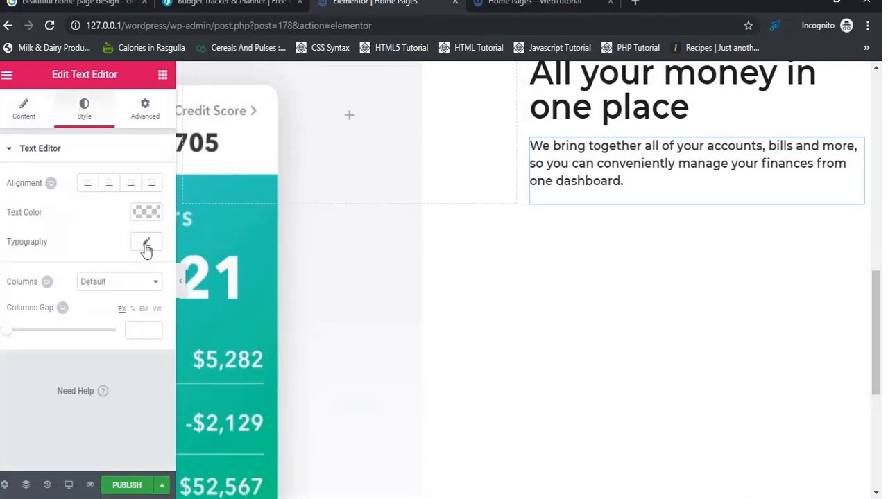
pyautogui.click(145, 242)
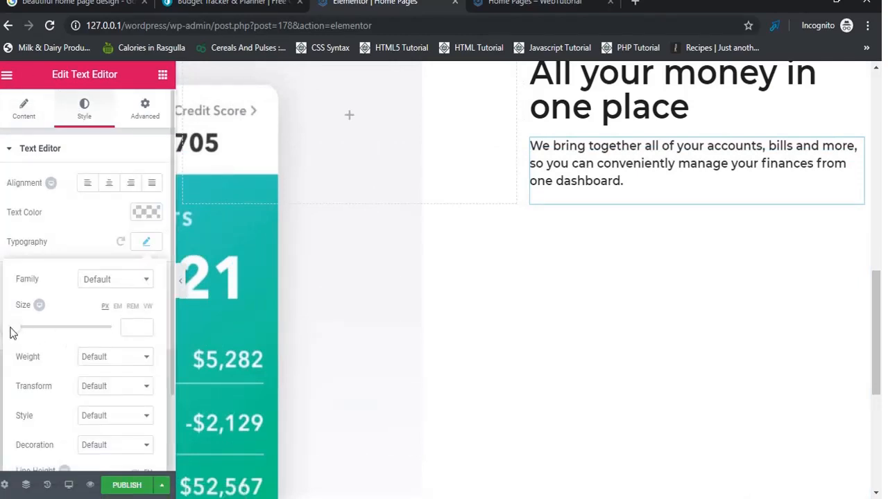
pyautogui.moveTo(14, 335); pyautogui.dragTo(31, 338)
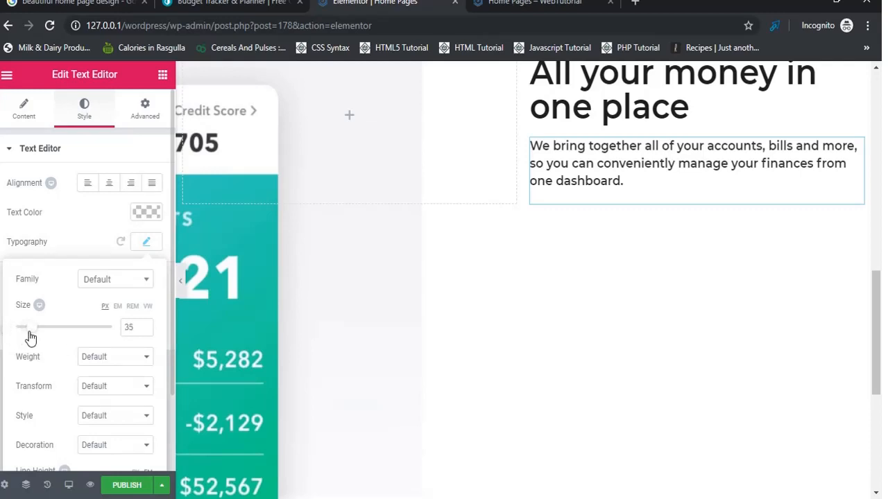
pyautogui.click(634, 201)
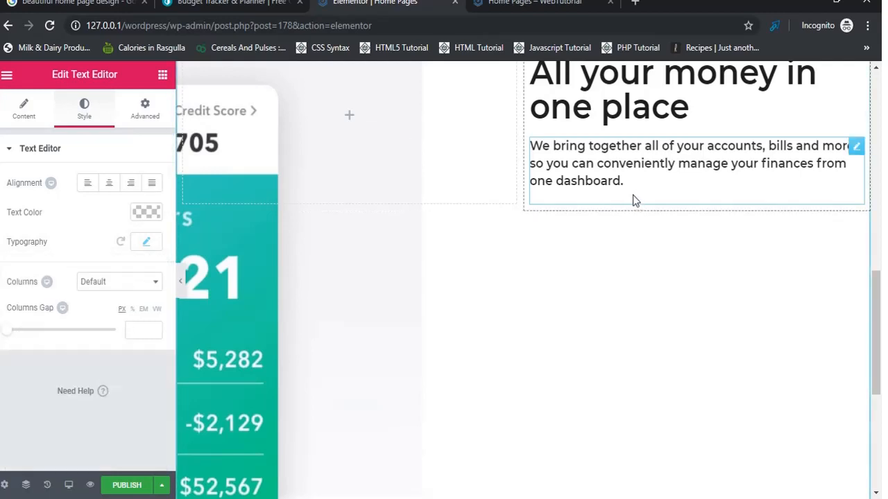
pyautogui.click(142, 242)
pyautogui.moveTo(30, 333)
pyautogui.mouseDown()
pyautogui.moveTo(69, 337)
pyautogui.moveTo(26, 334)
pyautogui.mouseUp()
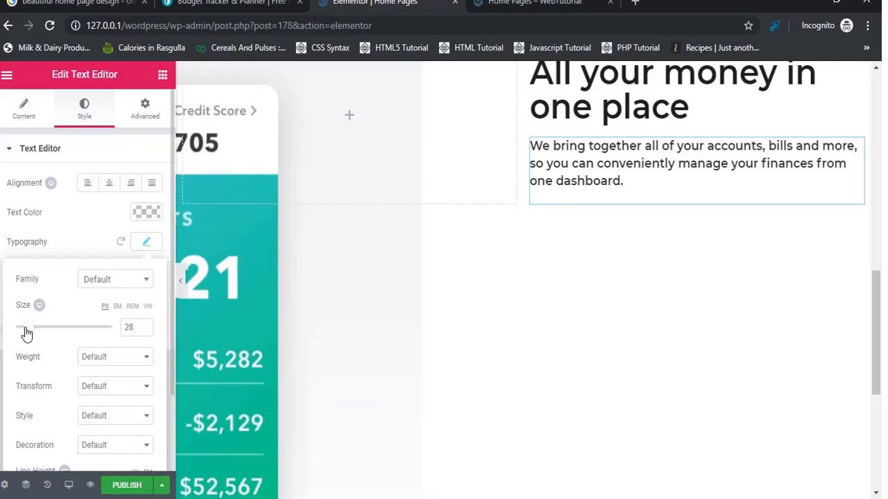
# Step: Save the page as a draft and view the new section in the Home Pages preview
pyautogui.click(164, 485)
pyautogui.click(89, 424)
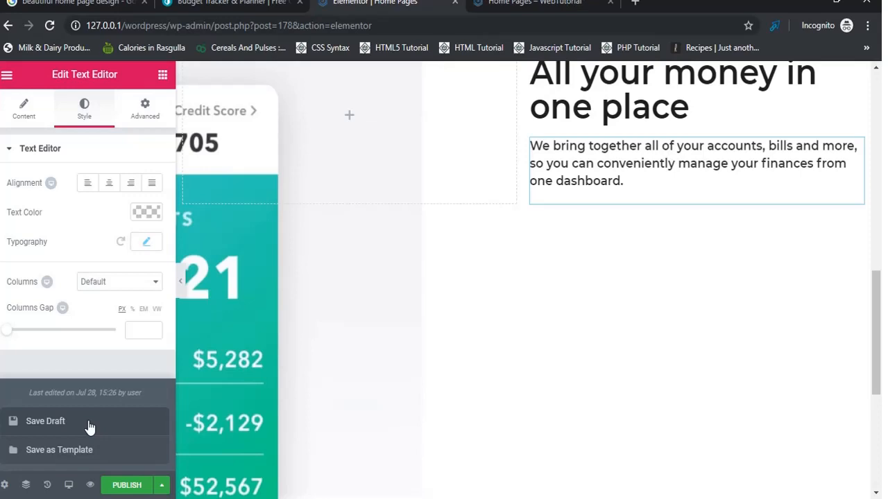
pyautogui.hotkey('alt', 'Tab')
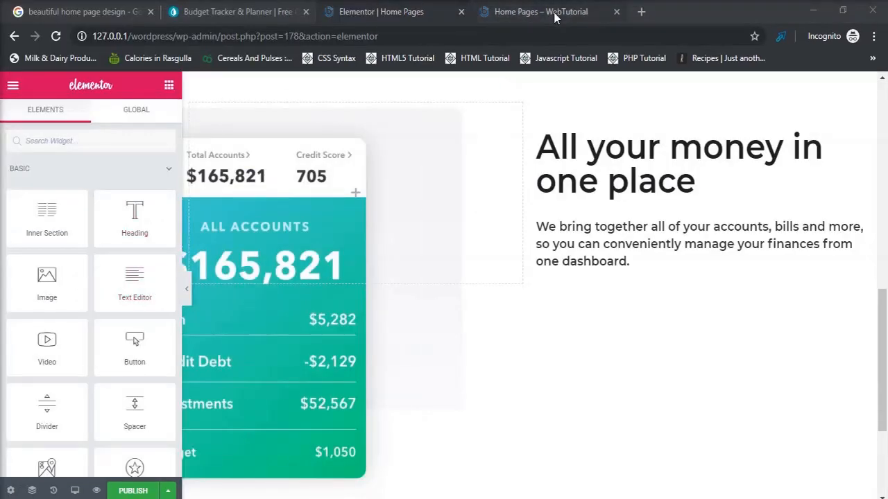
pyautogui.click(520, 11)
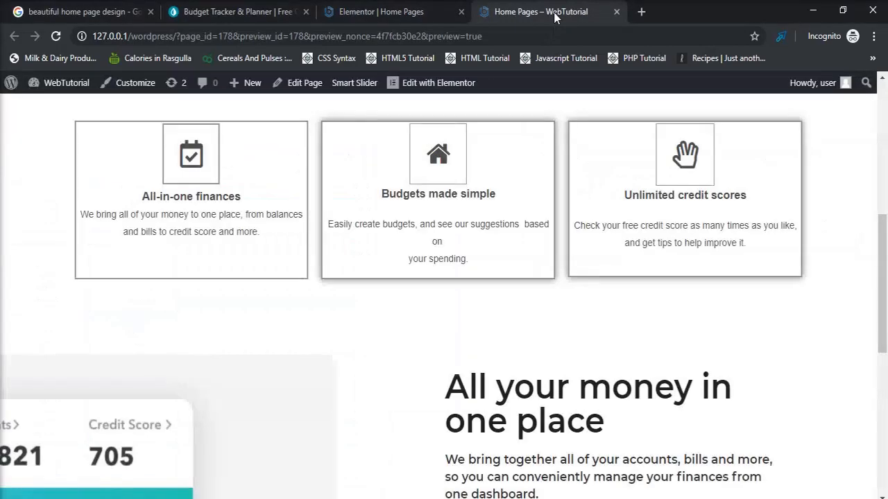
# Step: Switch to the mint.com page and copy the three list lines from "See all of your bills" to "harming your credit"
pyautogui.click(256, 12)
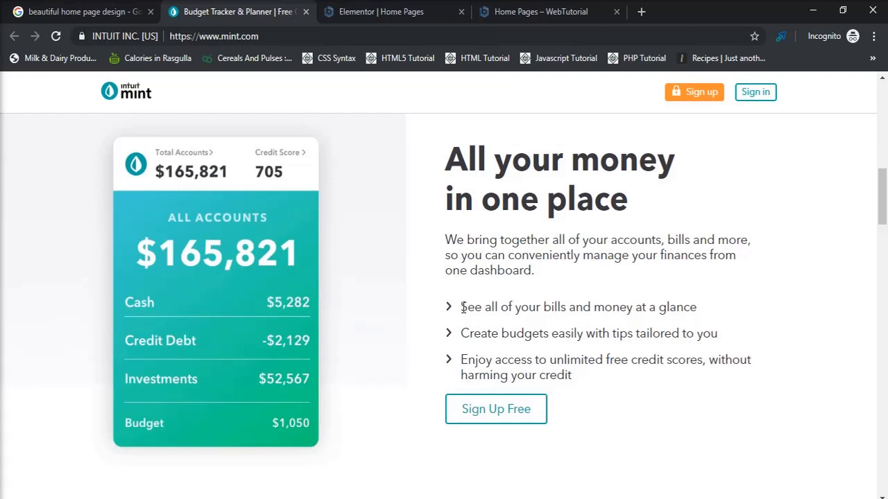
pyautogui.moveTo(462, 307); pyautogui.dragTo(573, 374)
pyautogui.hotkey('ctrl', 'c')
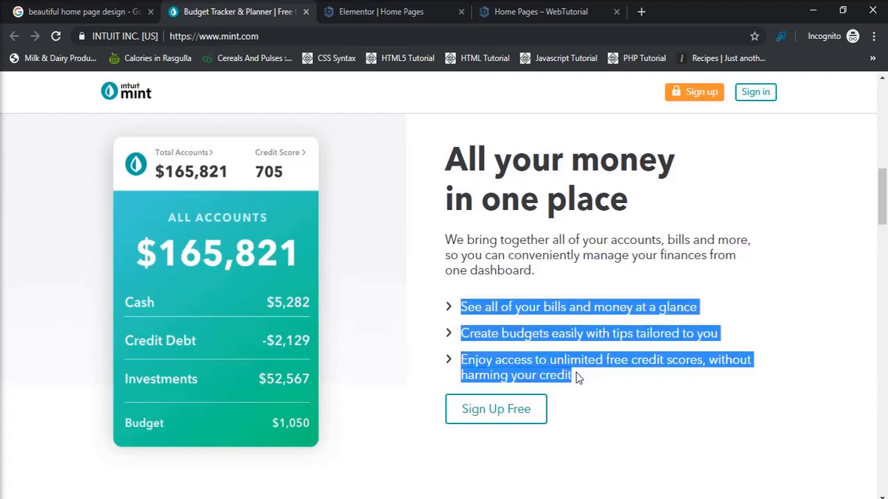
# Step: Back in Elementor, add a second Text Editor widget below the paragraph and replace its placeholder text with the copied list
pyautogui.click(404, 12)
pyautogui.moveTo(135, 284); pyautogui.dragTo(643, 256)
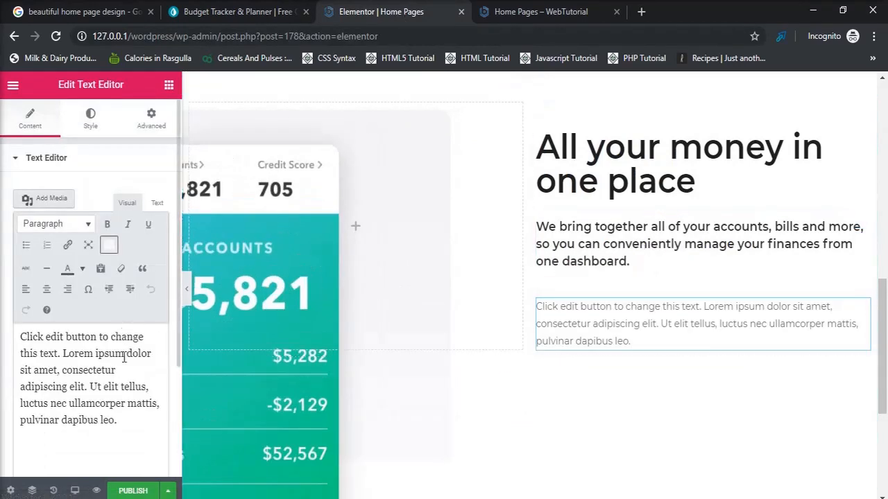
pyautogui.tripleClick(124, 359)
pyautogui.press('BackSpace')
pyautogui.hotkey('ctrl', 'v')
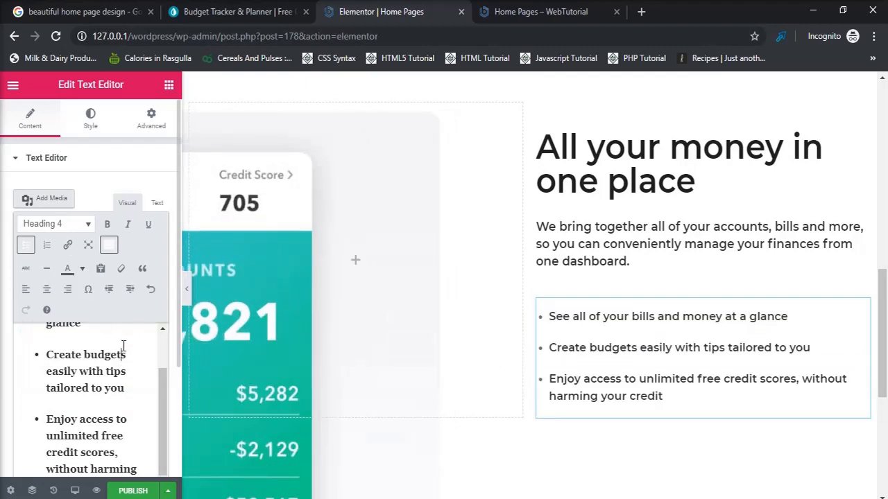
# Step: Remove and reapply the bulleted-list formatting on all three lines so they become plain paragraph-style bullets
pyautogui.hotkey('ctrl', 'a')
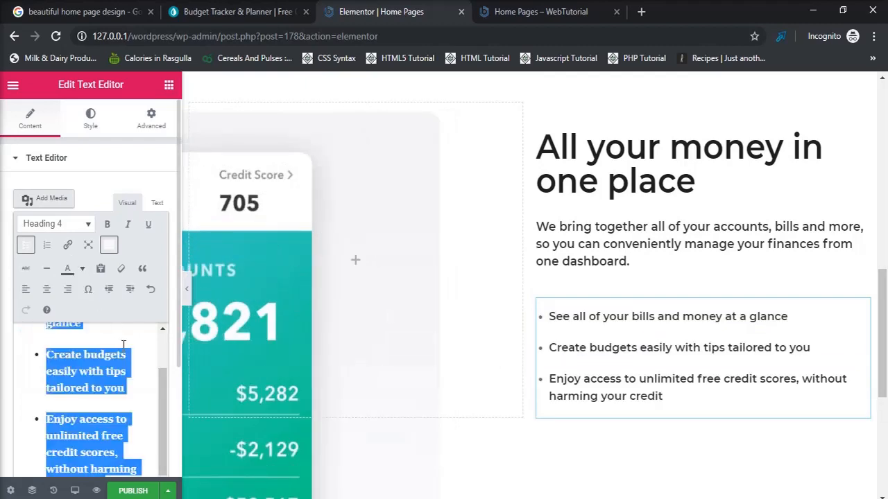
pyautogui.click(25, 244)
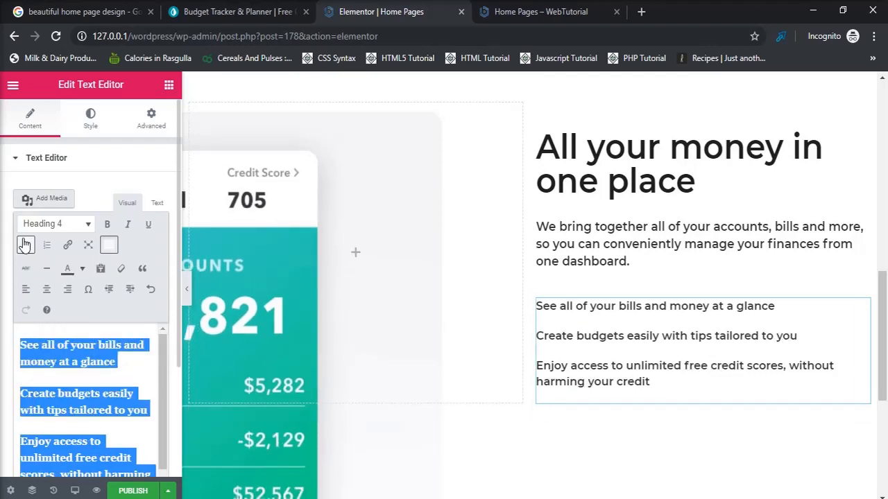
pyautogui.click(25, 245)
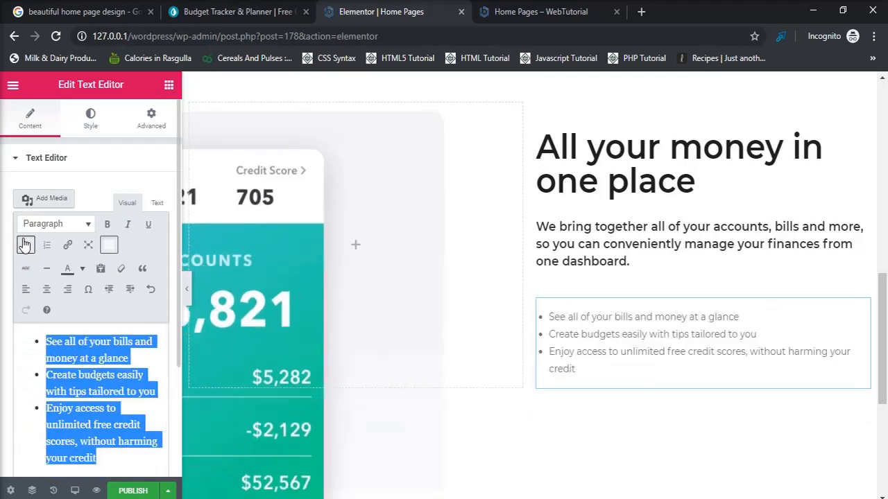
# Step: Find the Icon List widget by searching "icon", add it below the bulleted text, and open its first item for editing
pyautogui.click(169, 86)
pyautogui.click(81, 142)
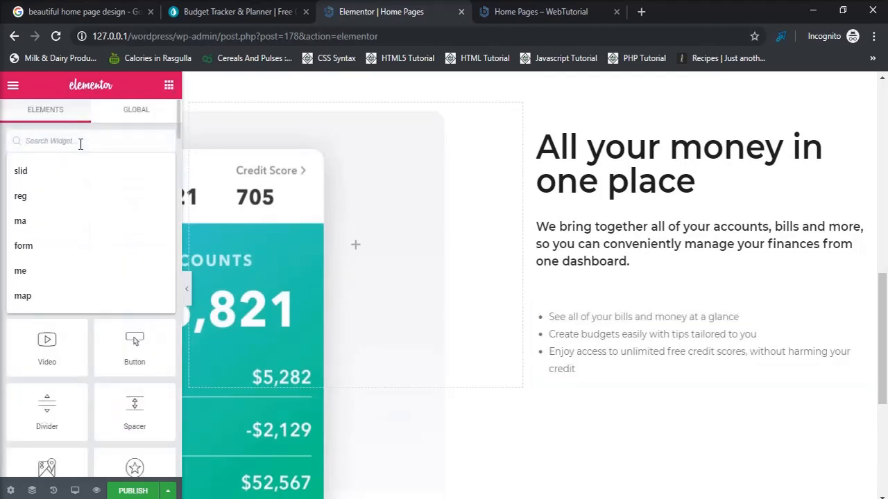
pyautogui.write('icon')
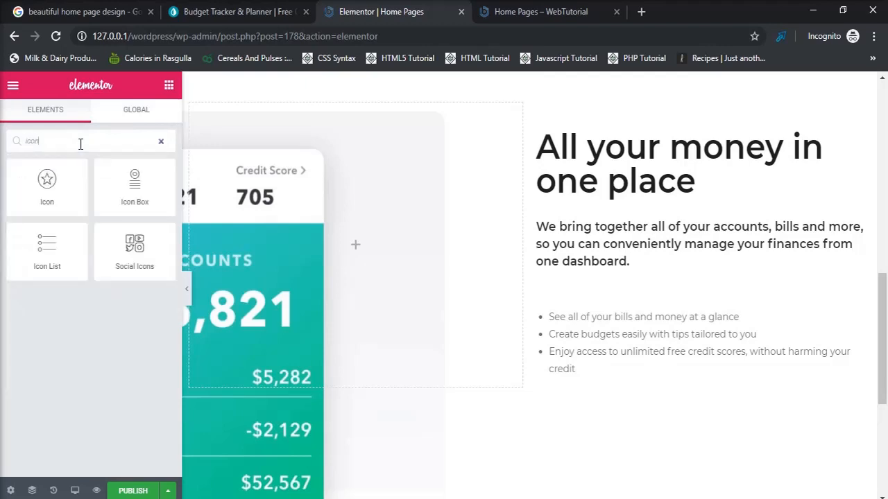
pyautogui.moveTo(56, 253); pyautogui.dragTo(624, 387)
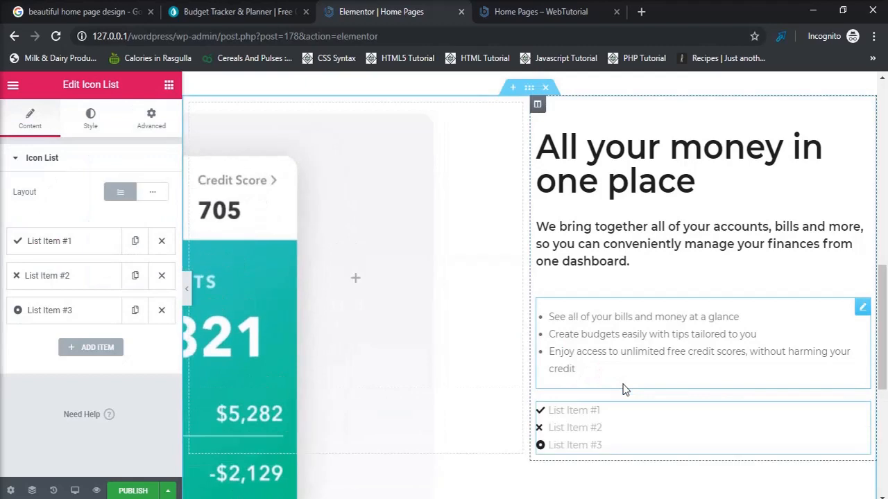
pyautogui.click(88, 243)
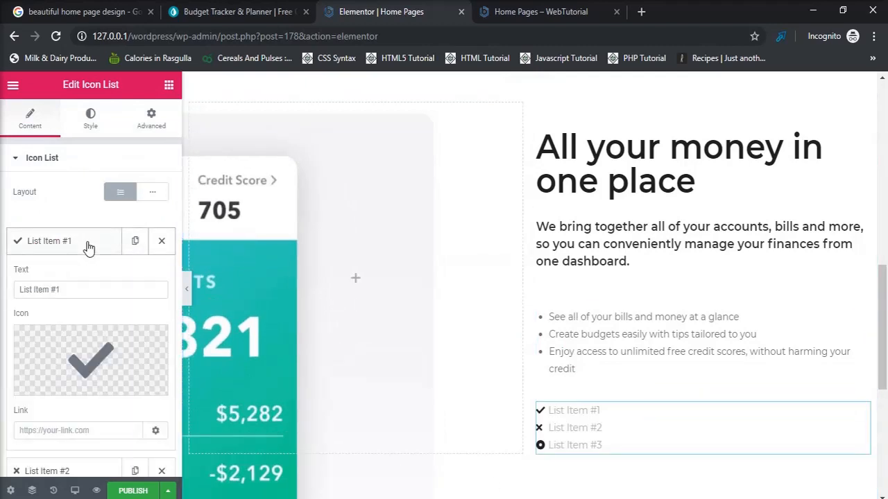
# Step: Replace the first icon list item's text with the copied bullet "See all of your bills and money at a glance"
pyautogui.click(88, 290)
pyautogui.hotkey('ctrl', 'a')
pyautogui.press('BackSpace')
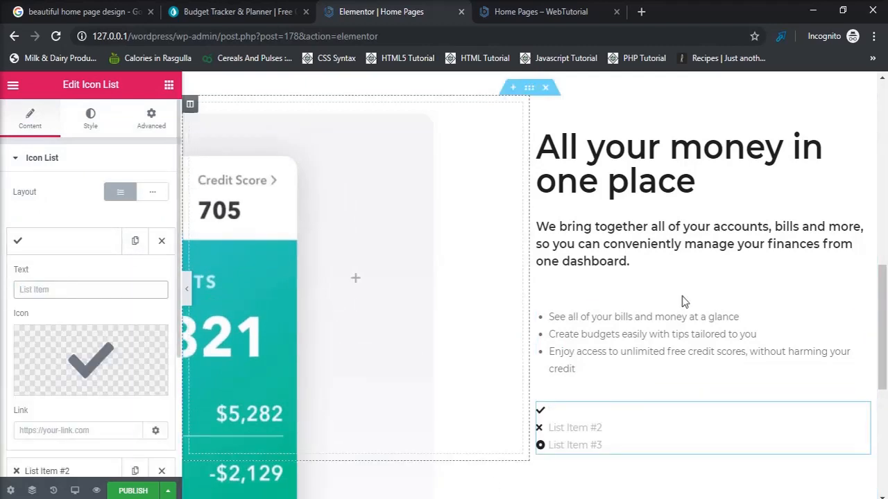
pyautogui.click(742, 316)
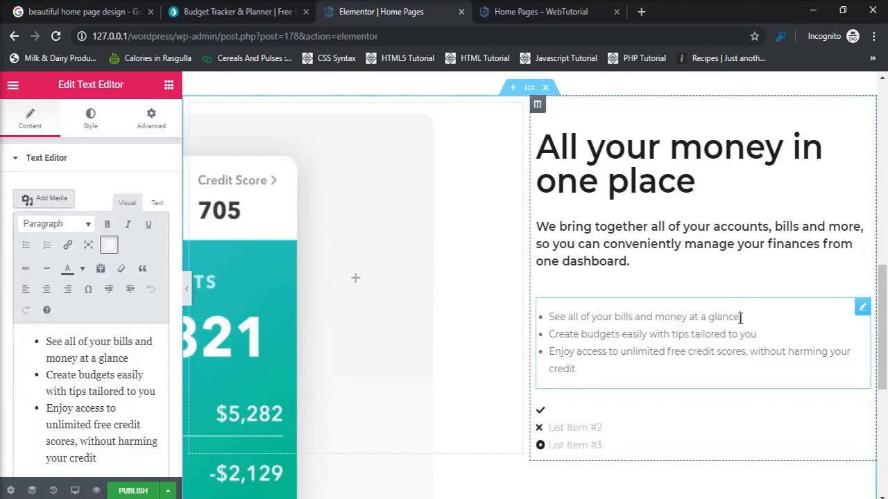
pyautogui.moveTo(739, 317); pyautogui.dragTo(550, 316)
pyautogui.hotkey('ctrl', 'c')
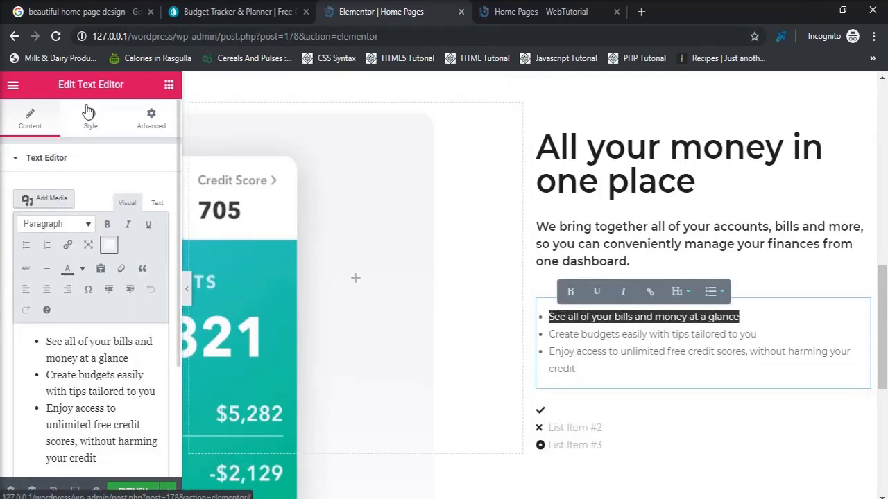
pyautogui.click(593, 425)
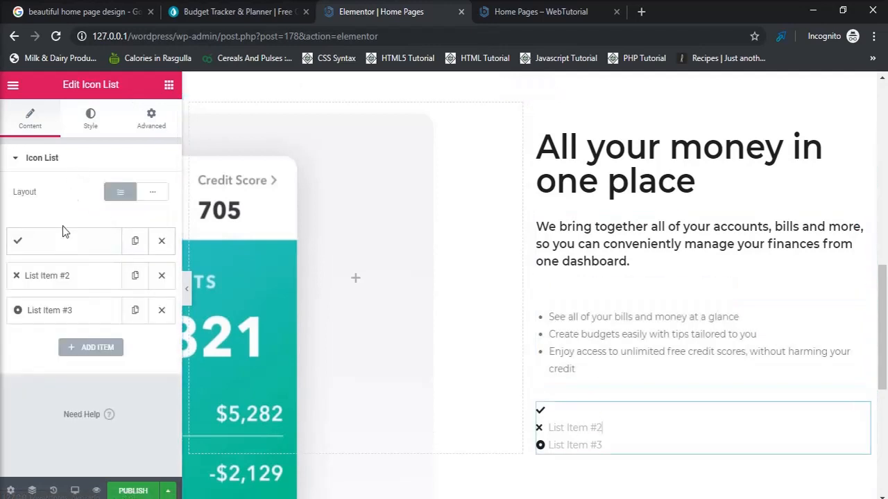
pyautogui.click(59, 245)
pyautogui.click(75, 286)
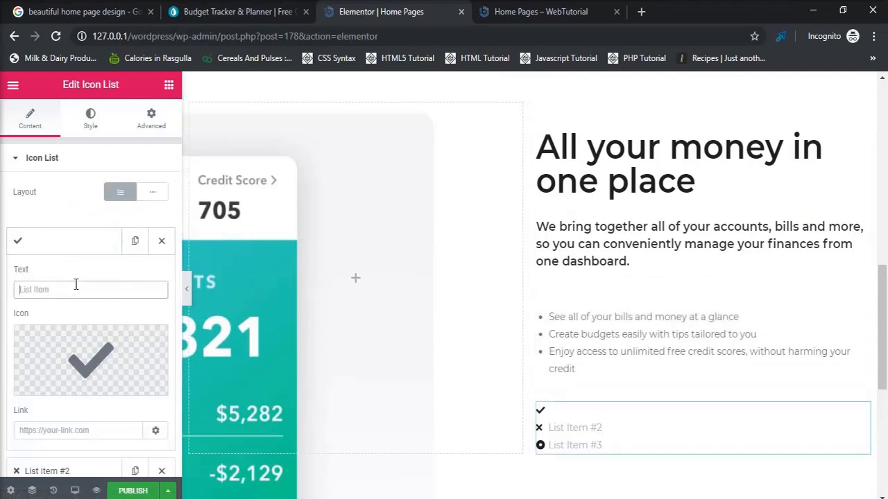
pyautogui.hotkey('ctrl', 'v')
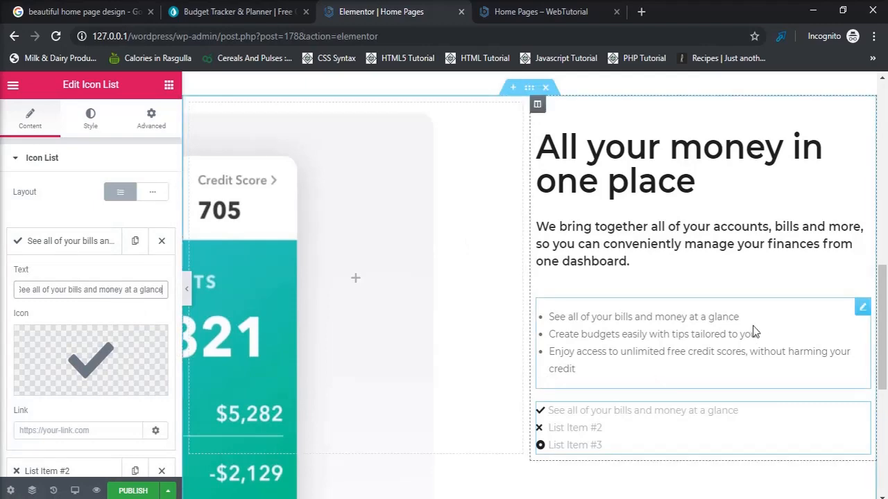
# Step: Clear the second icon list item's placeholder text, undoing the mistaken paste of the first bullet
pyautogui.moveTo(763, 336); pyautogui.dragTo(551, 334)
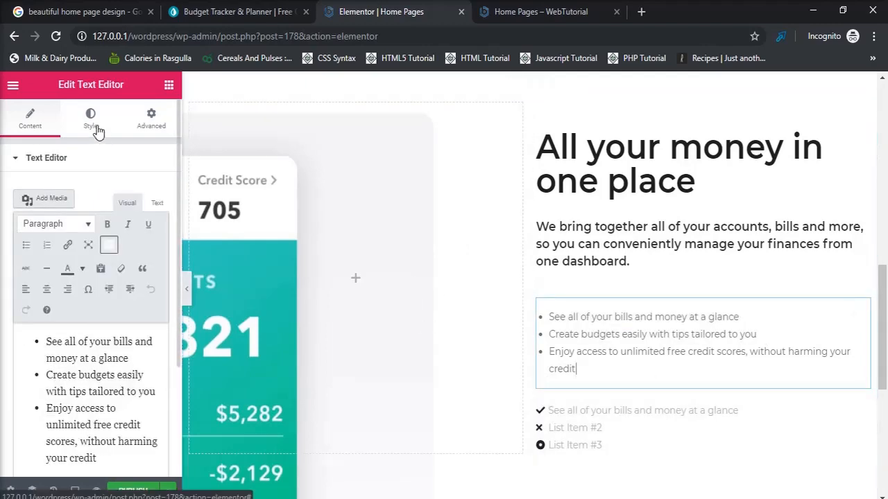
pyautogui.click(626, 433)
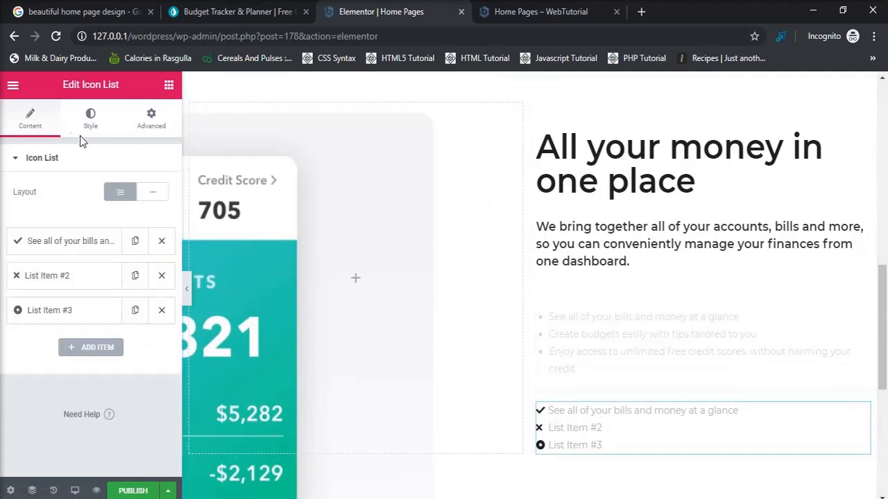
pyautogui.click(87, 275)
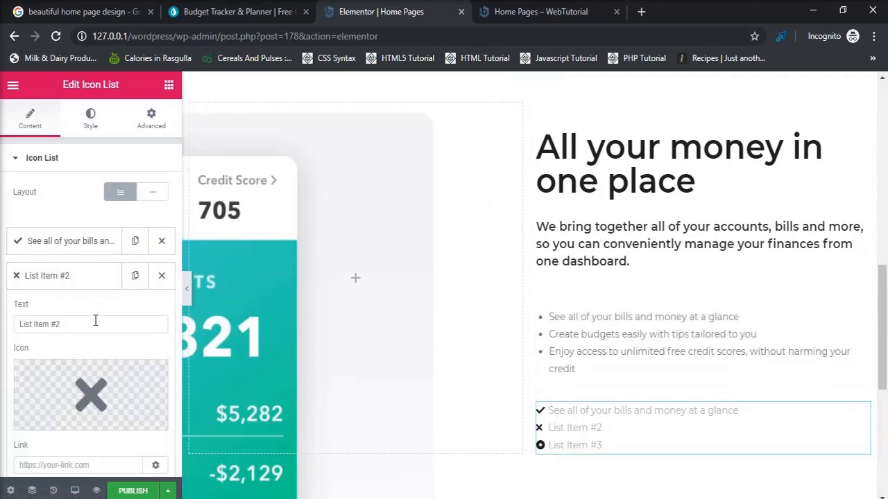
pyautogui.click(96, 322)
pyautogui.press('BackSpace')
pyautogui.press('BackSpace')
pyautogui.press('BackSpace')
pyautogui.press('BackSpace')
pyautogui.press('BackSpace')
pyautogui.press('BackSpace')
pyautogui.press('BackSpace')
pyautogui.press('BackSpace')
pyautogui.press('BackSpace')
pyautogui.press('BackSpace')
pyautogui.press('BackSpace')
pyautogui.press('BackSpace')
pyautogui.hotkey('ctrl', 'v')
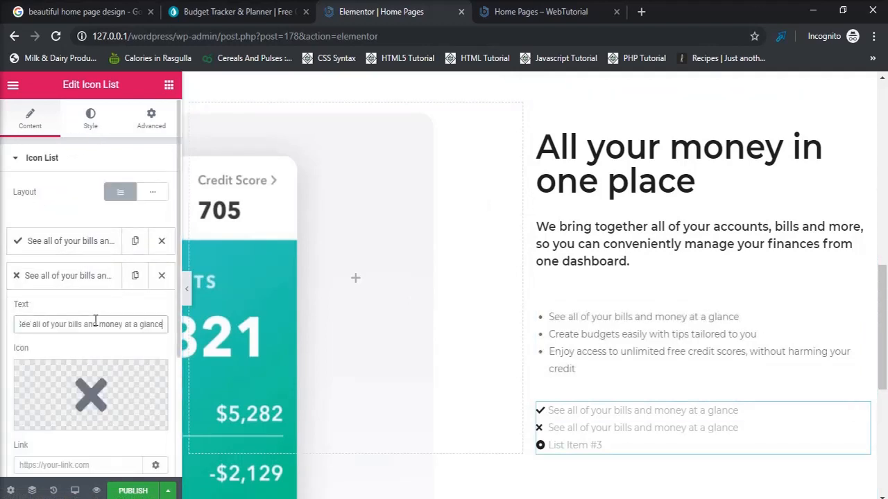
pyautogui.hotkey('ctrl', 'z')
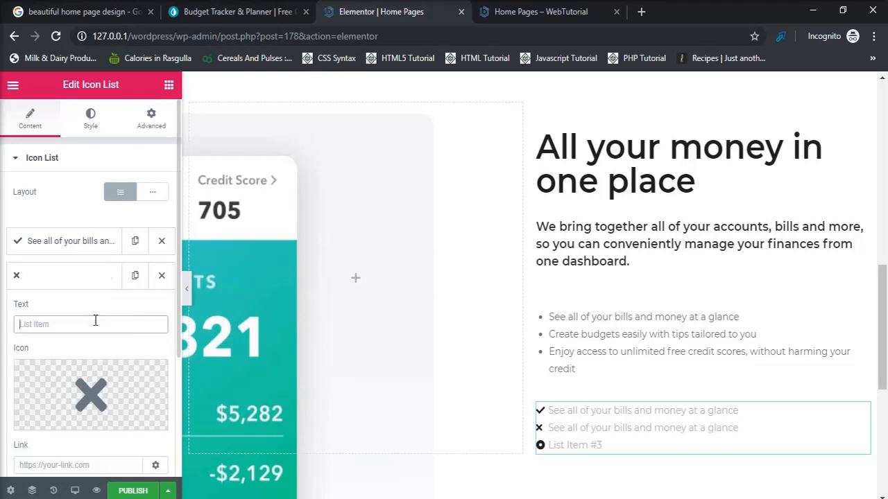
# Step: Copy the bullet "Create budgets easily with tips tailored to you" into the second icon list item's text
pyautogui.click(762, 335)
pyautogui.tripleClick(544, 333)
pyautogui.hotkey('ctrl', 'c')
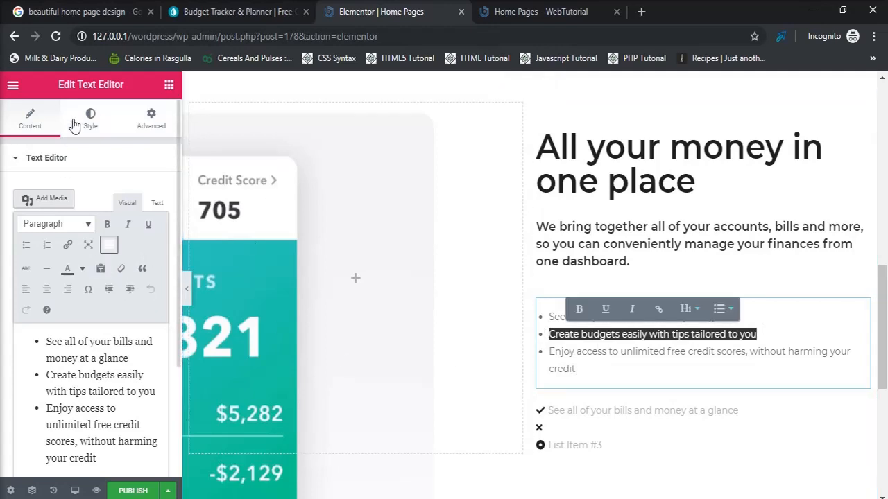
pyautogui.click(660, 446)
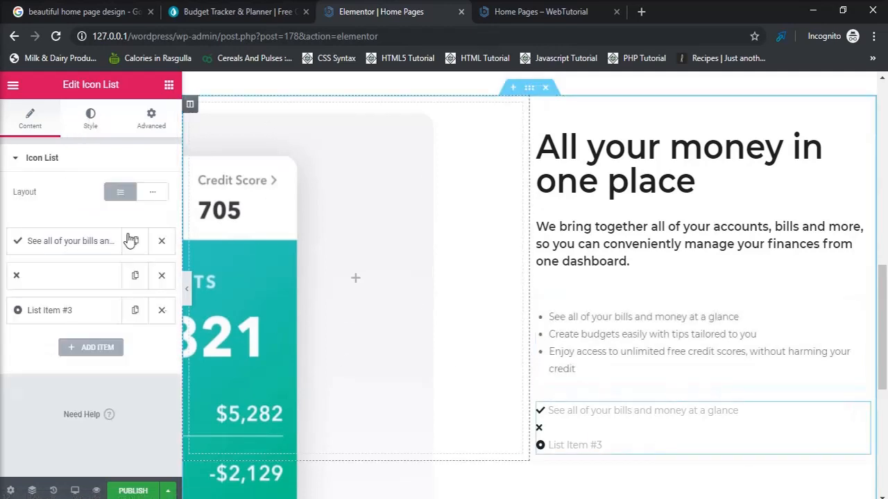
pyautogui.click(78, 275)
pyautogui.click(89, 323)
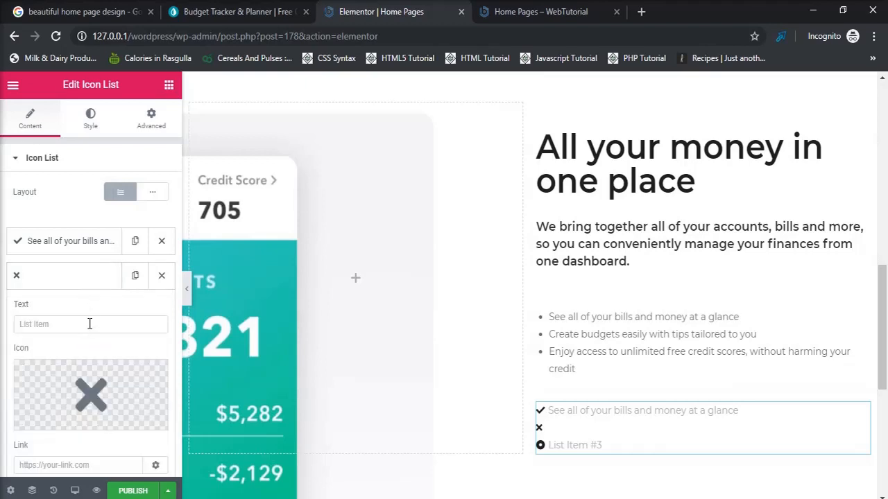
pyautogui.hotkey('ctrl', 'v')
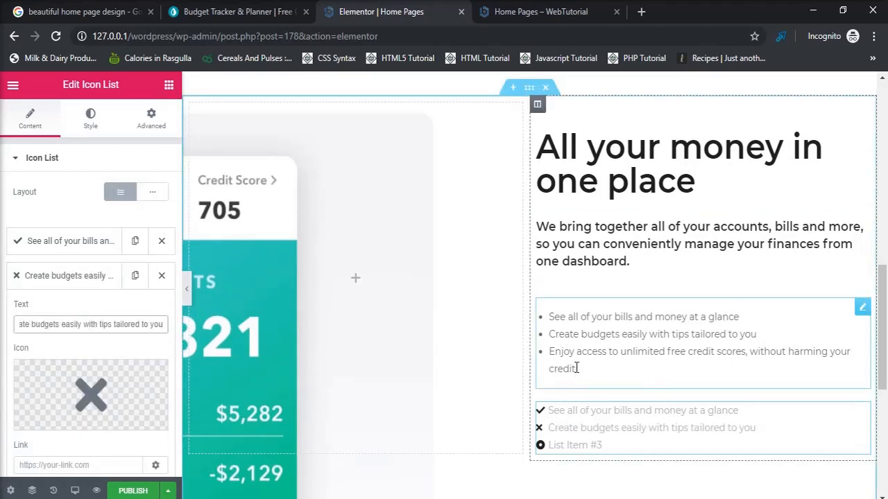
# Step: Replace the third icon list item's text with the copied bullet "Enjoy access to unlimited free credit scores, without harming your credit"
pyautogui.moveTo(580, 372); pyautogui.dragTo(551, 351)
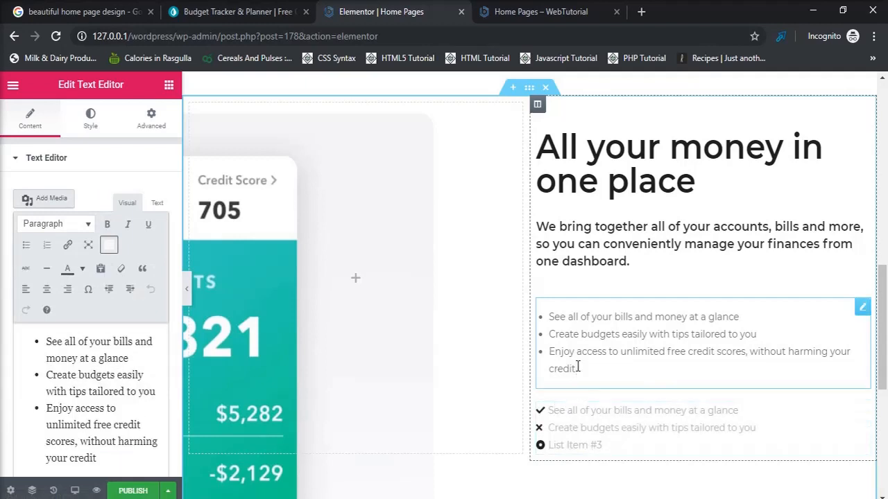
pyautogui.moveTo(576, 368); pyautogui.dragTo(552, 350)
pyautogui.hotkey('ctrl', 'c')
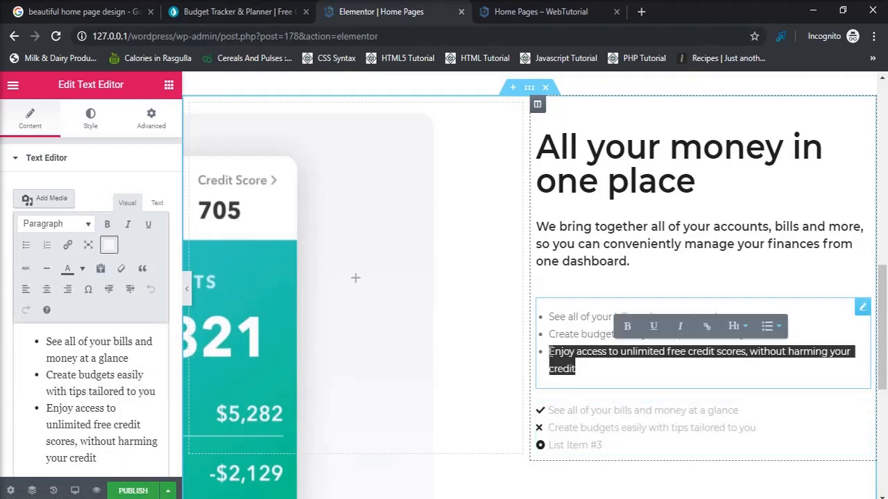
pyautogui.click(596, 430)
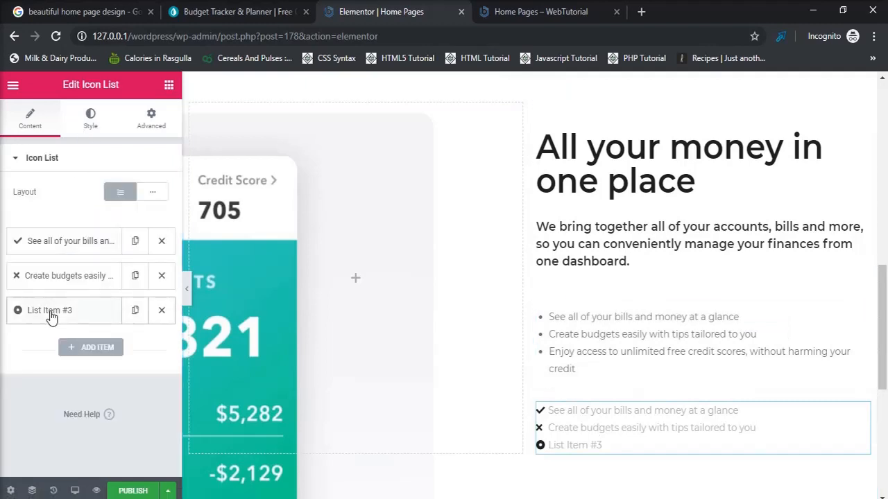
pyautogui.click(50, 312)
pyautogui.tripleClick(107, 358)
pyautogui.press('BackSpace')
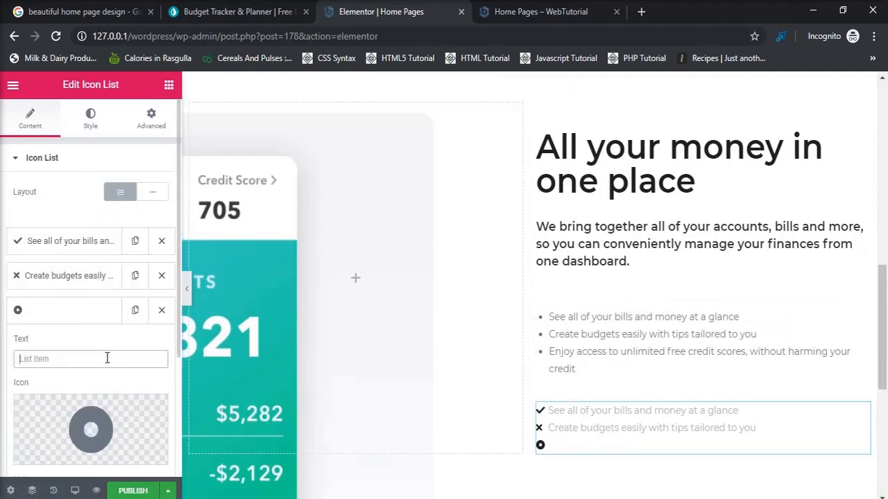
pyautogui.hotkey('ctrl', 'v')
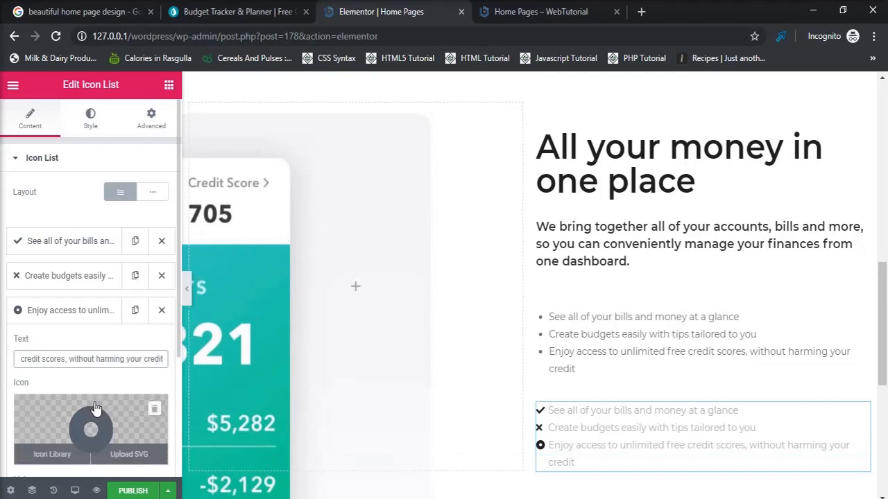
# Step: Search the icon library for "arrow" for the third list item and check the bullet style on the Mint reference page
pyautogui.click(96, 404)
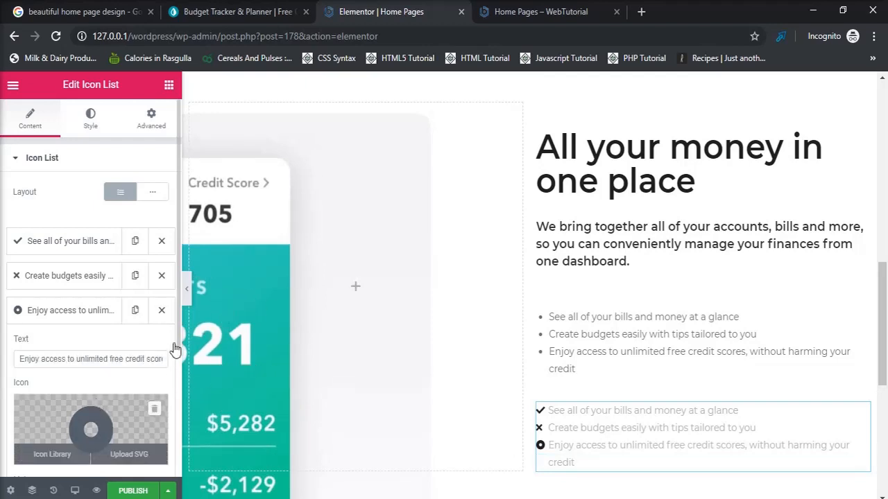
pyautogui.click(108, 429)
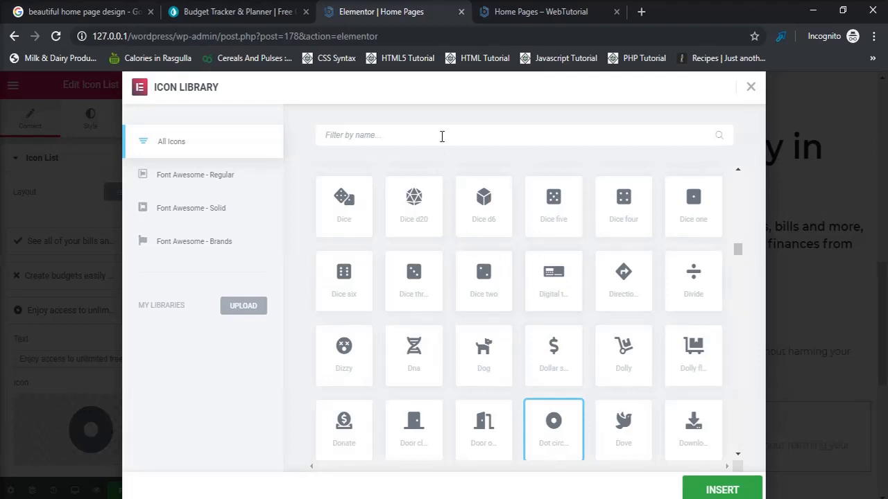
pyautogui.write('arro')
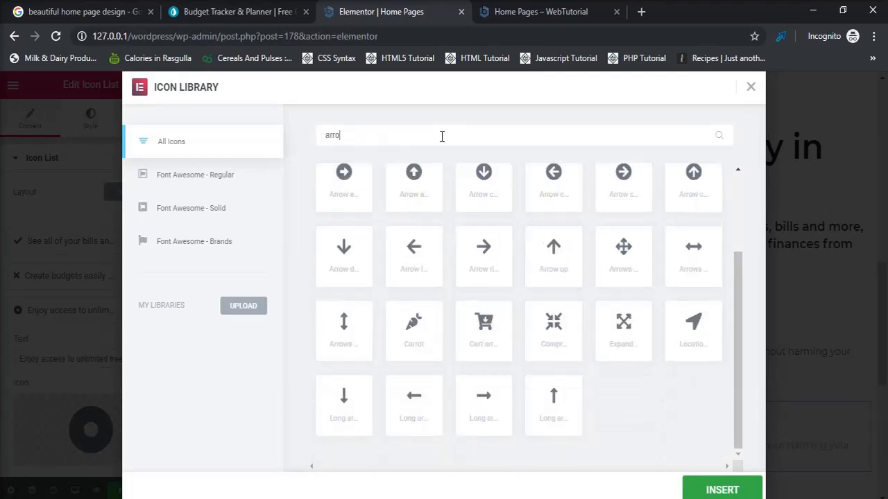
pyautogui.write('w')
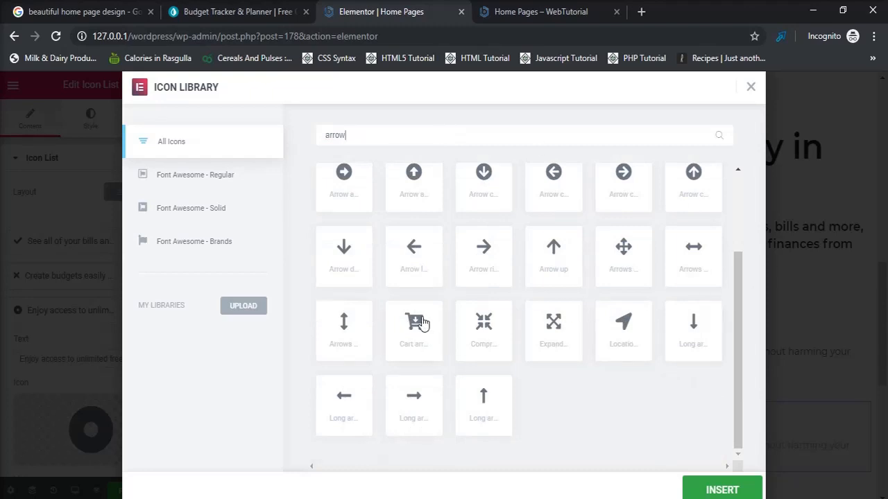
pyautogui.click(231, 19)
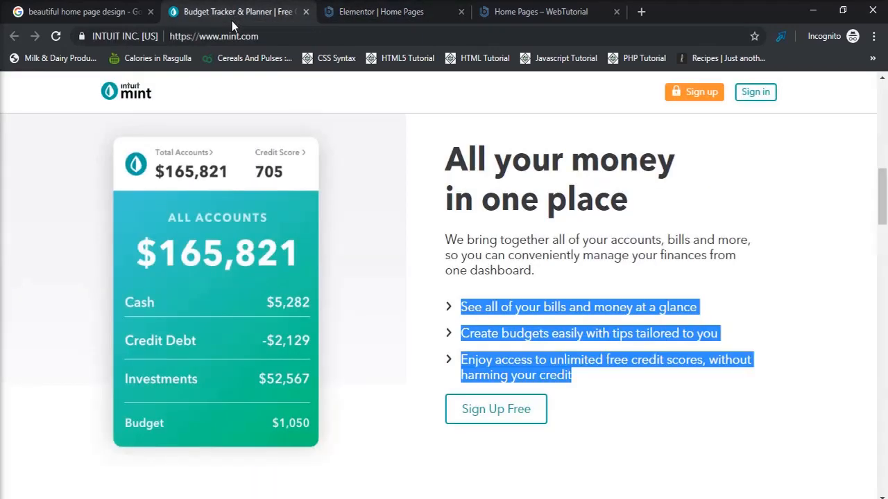
pyautogui.click(363, 14)
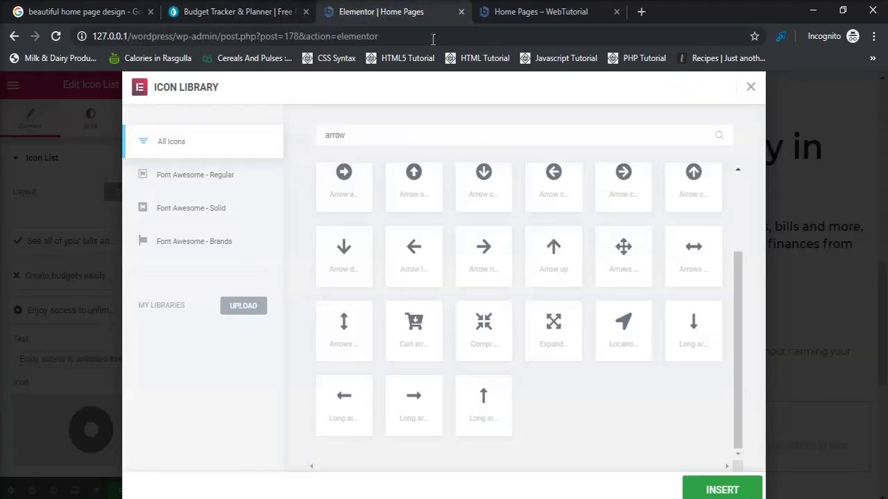
# Step: Clear the arrow filter and browse the full icon library for a suitable bullet icon
pyautogui.press('BackSpace')
pyautogui.press('BackSpace')
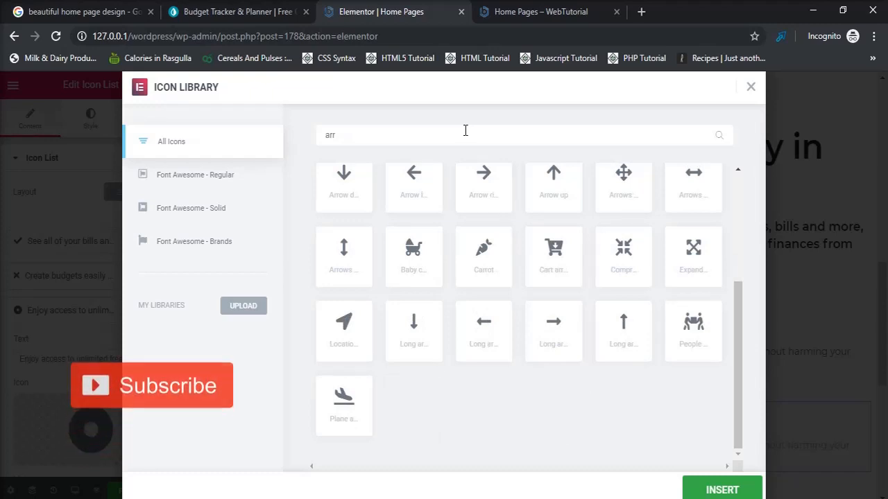
pyautogui.press('BackSpace')
pyautogui.press('BackSpace')
pyautogui.press('BackSpace')
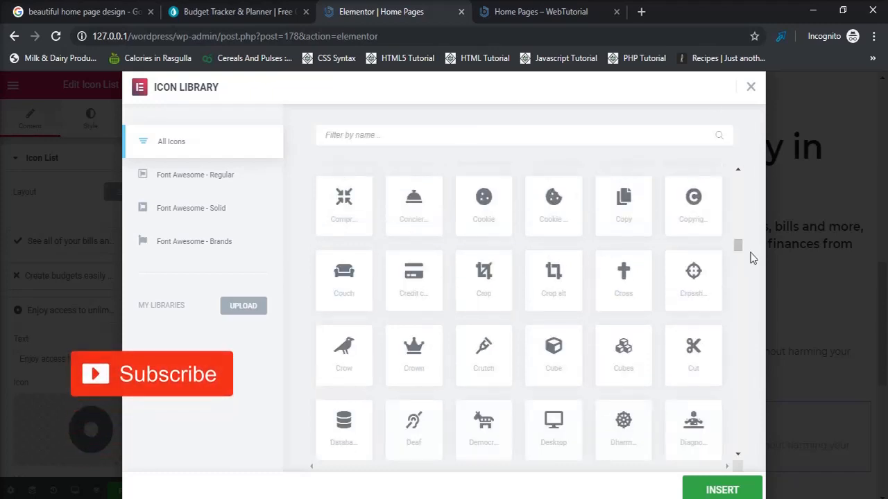
pyautogui.moveTo(739, 251); pyautogui.dragTo(744, 327)
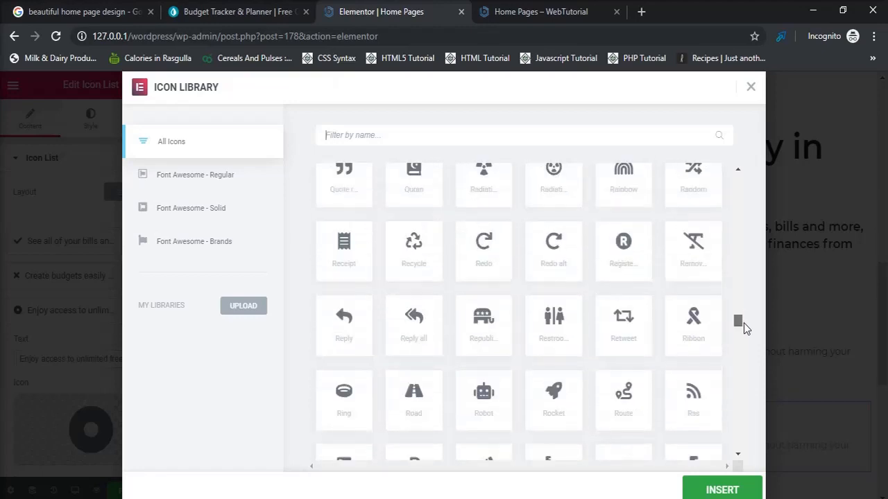
# Step: Filter the icon library by "arr" and insert the Arrow right icon for the third list item
pyautogui.click(482, 136)
pyautogui.write('arr')
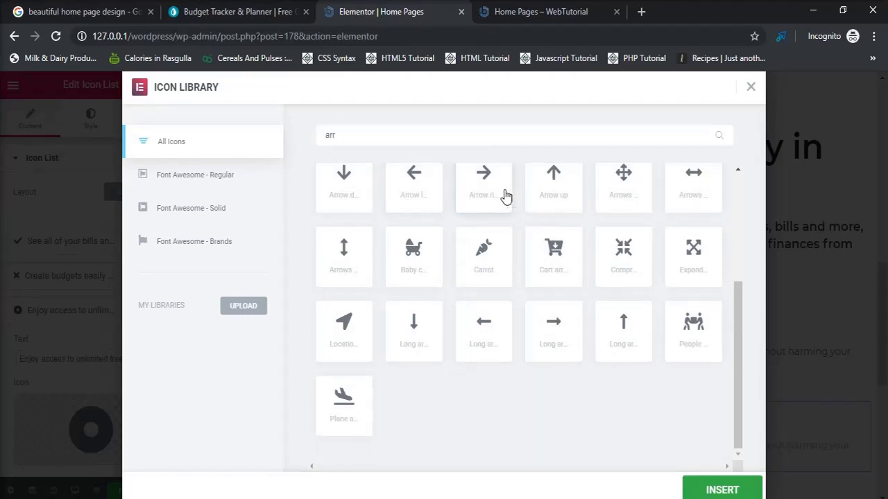
pyautogui.click(506, 197)
pyautogui.click(704, 490)
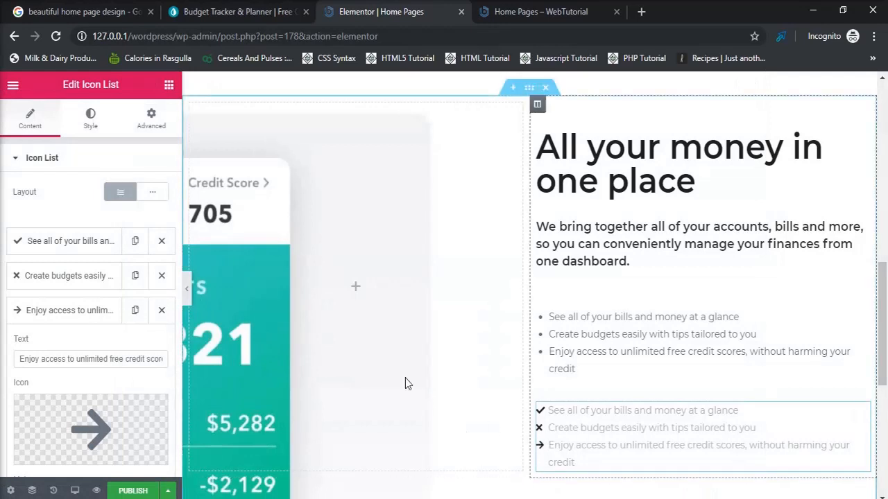
# Step: Change the second list item's icon to Arrow right, filtering the icon library by "arr"
pyautogui.click(60, 292)
pyautogui.moveTo(82, 394)
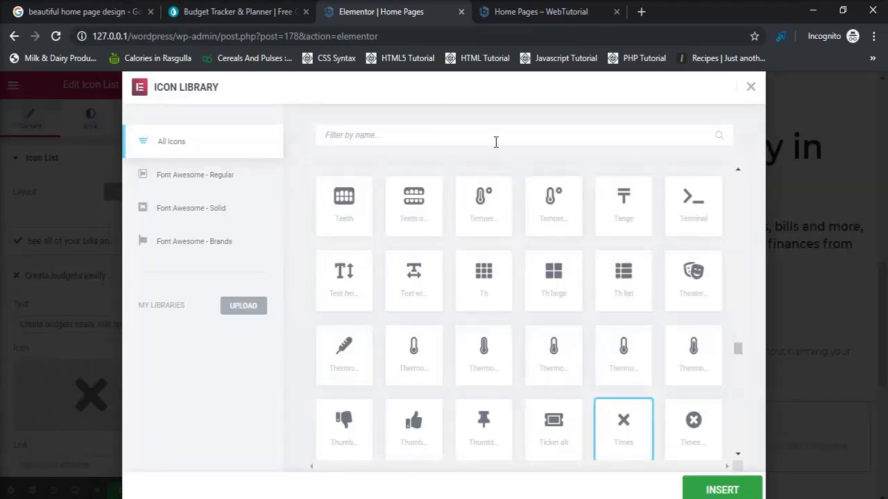
pyautogui.write('arr')
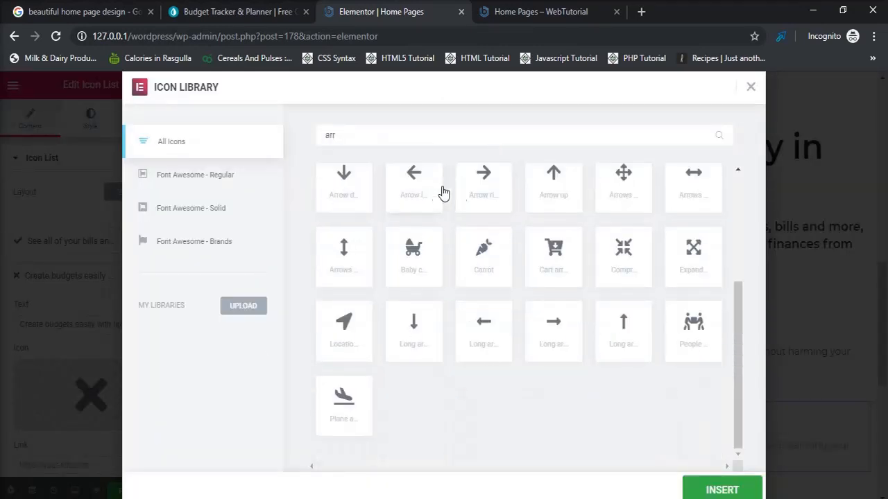
pyautogui.click(501, 203)
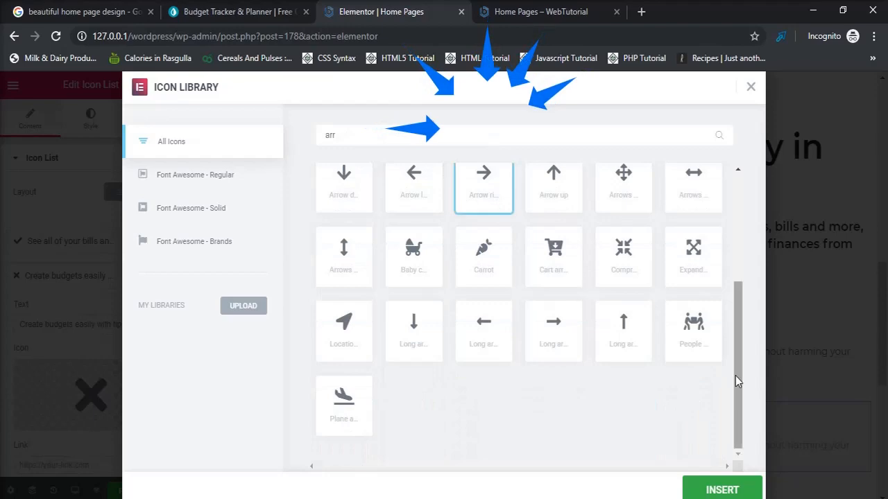
pyautogui.click(719, 492)
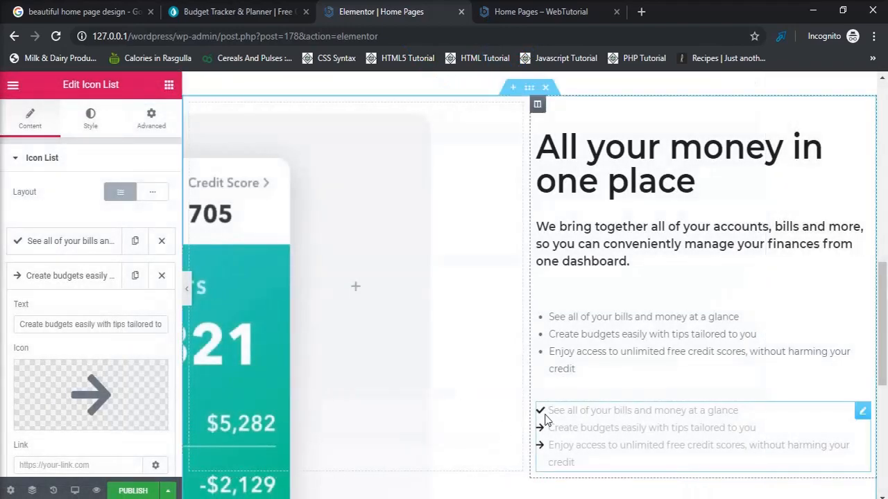
# Step: Try the Caret right icon for the first list item
pyautogui.click(83, 241)
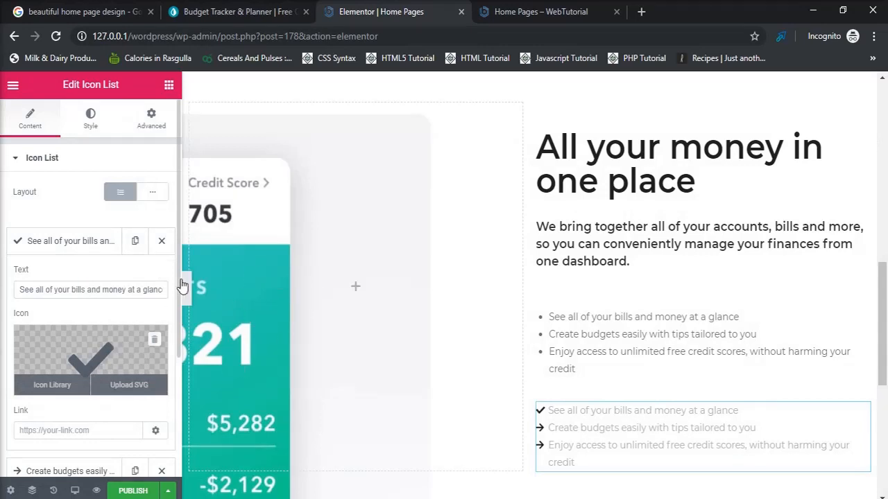
pyautogui.click(52, 384)
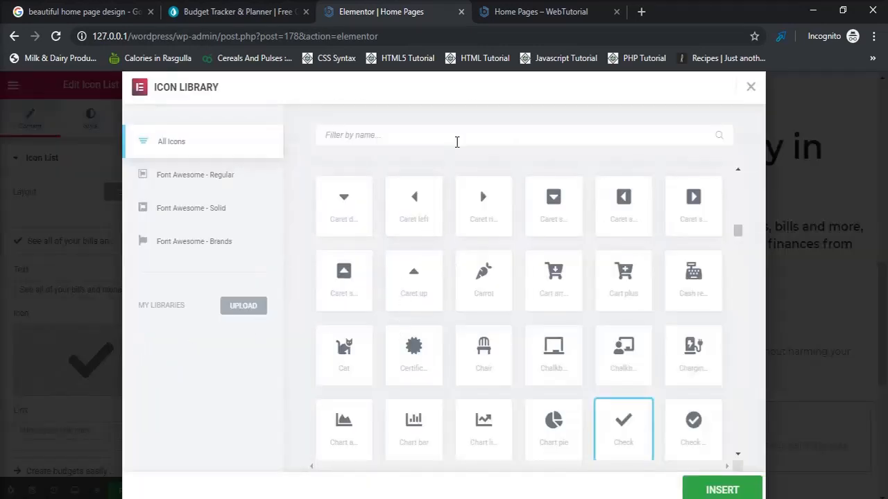
pyautogui.click(494, 222)
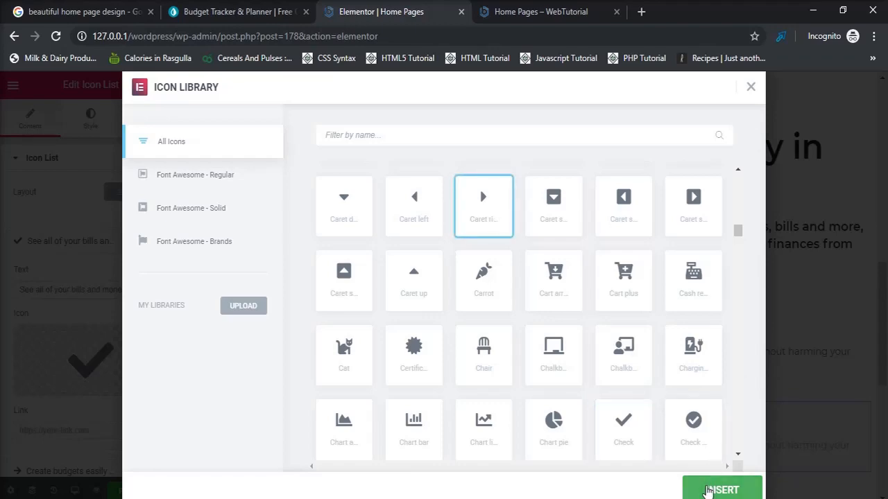
pyautogui.click(709, 491)
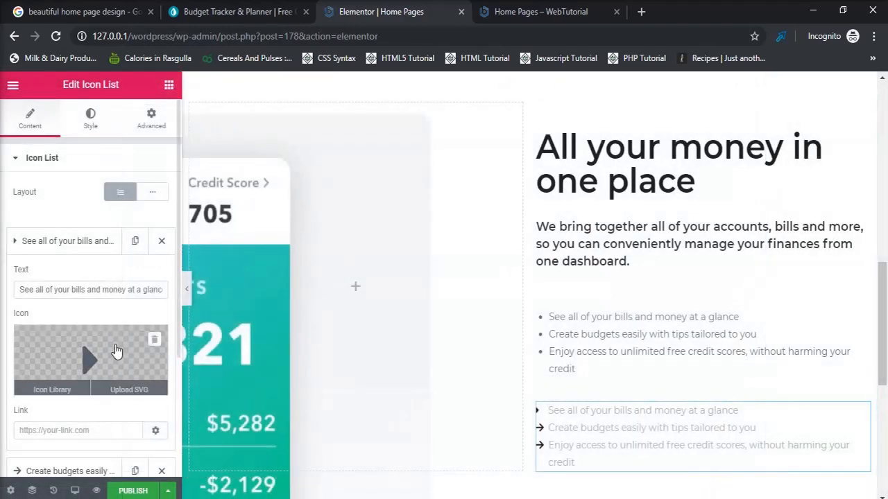
# Step: Filter the icon library by "arr" and insert the Arrow right icon for the first list item
pyautogui.click(113, 358)
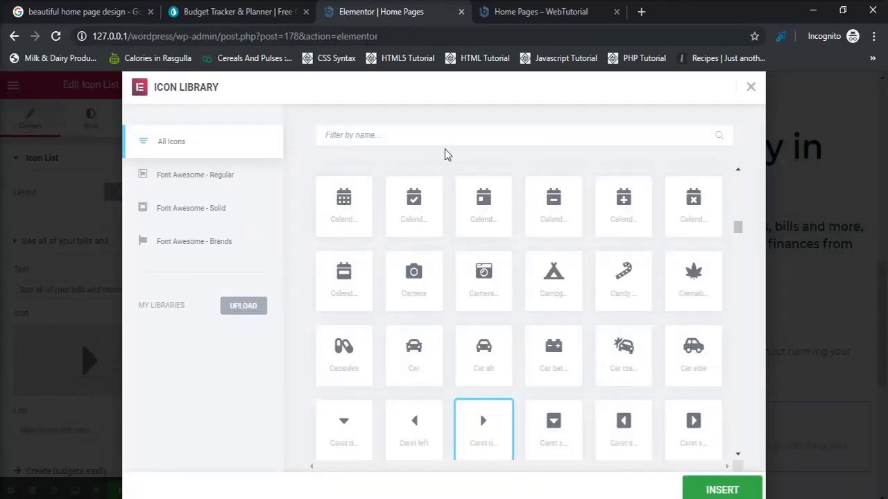
pyautogui.write('arr')
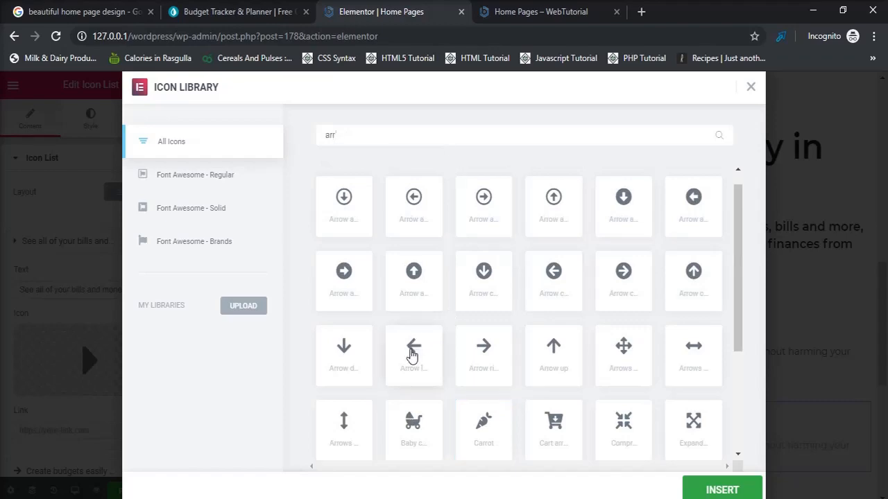
pyautogui.click(483, 361)
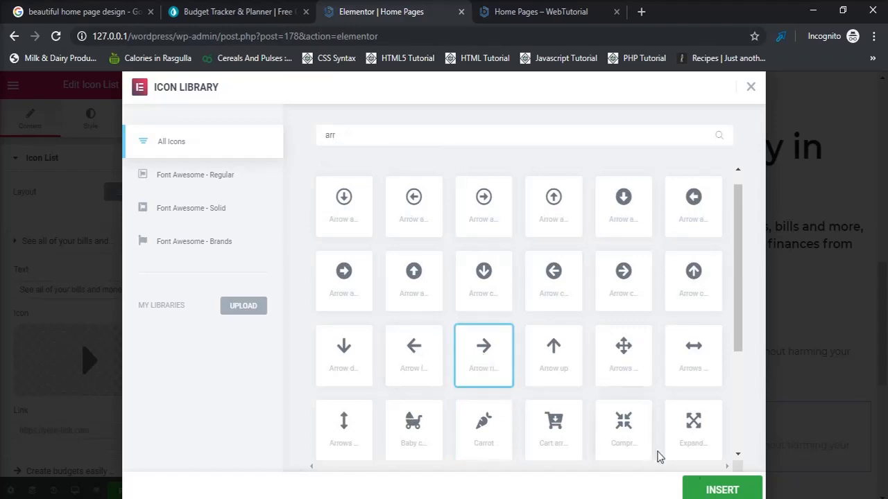
pyautogui.click(721, 489)
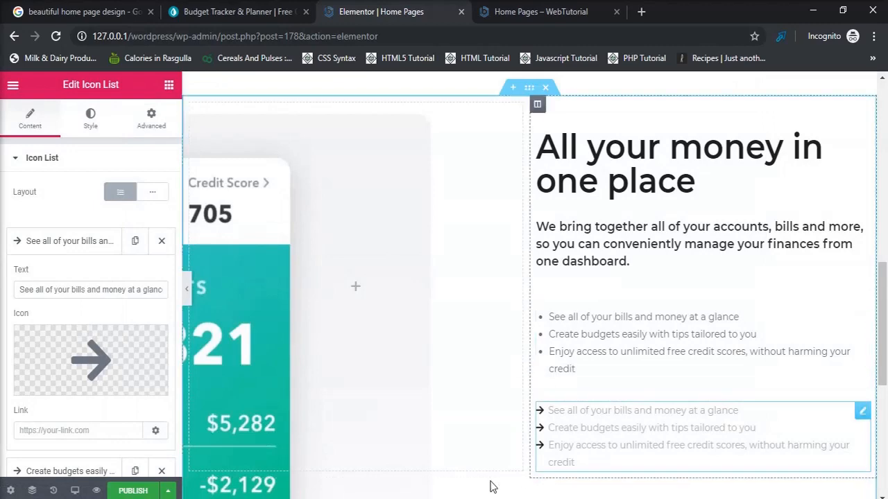
# Step: Delete the bulleted text editor widget above the icon list
pyautogui.click(862, 308)
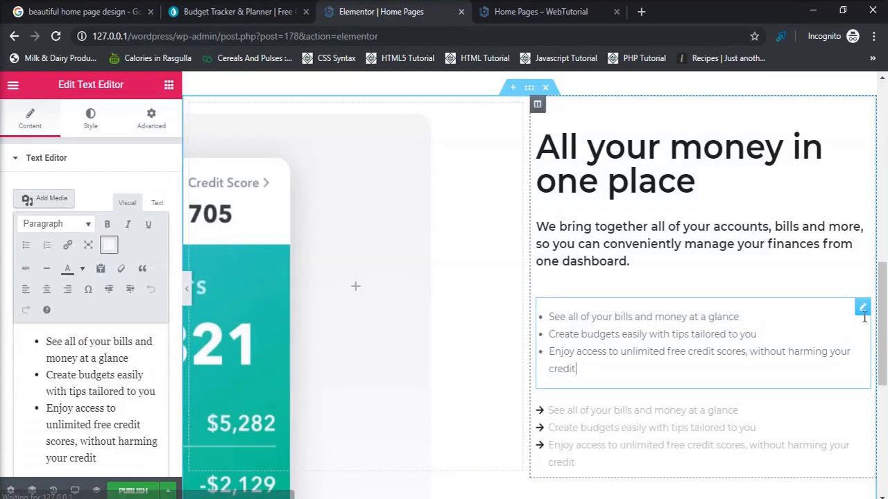
pyautogui.rightClick(863, 309)
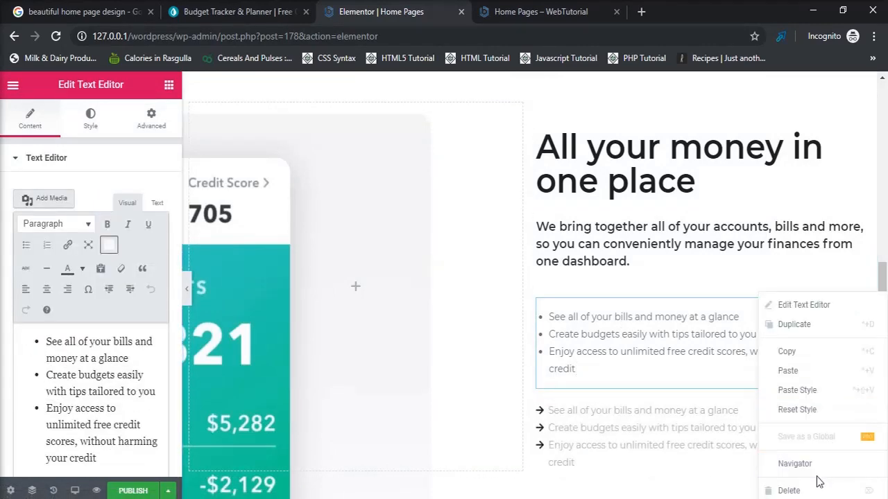
pyautogui.click(789, 490)
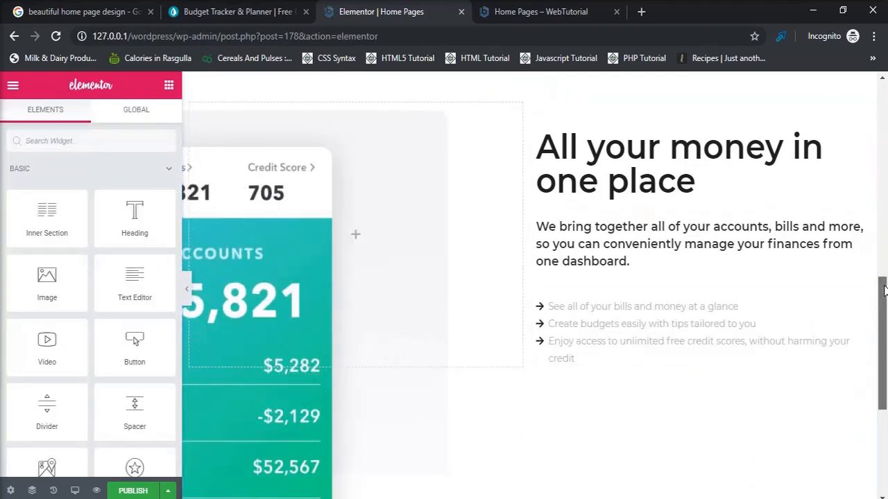
# Step: Add a Button widget below the icon list and check the sign-up button on the Mint reference page
pyautogui.moveTo(882, 291); pyautogui.dragTo(883, 330)
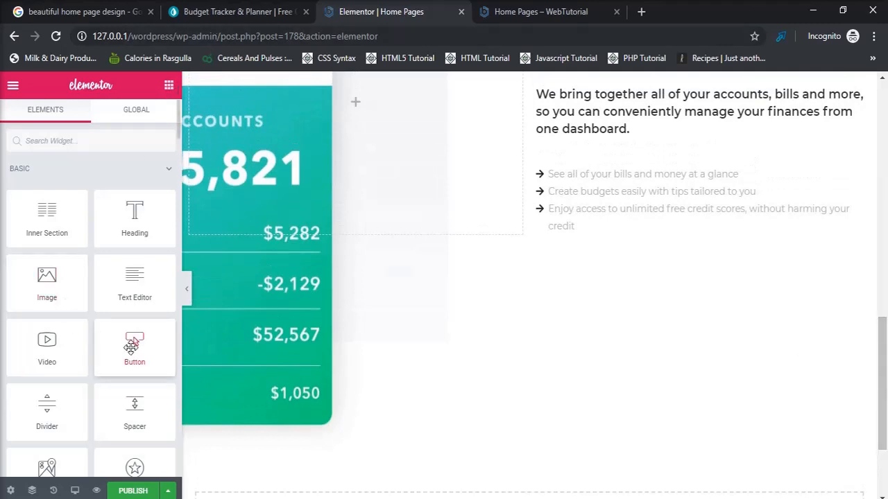
pyautogui.moveTo(133, 342); pyautogui.dragTo(632, 240)
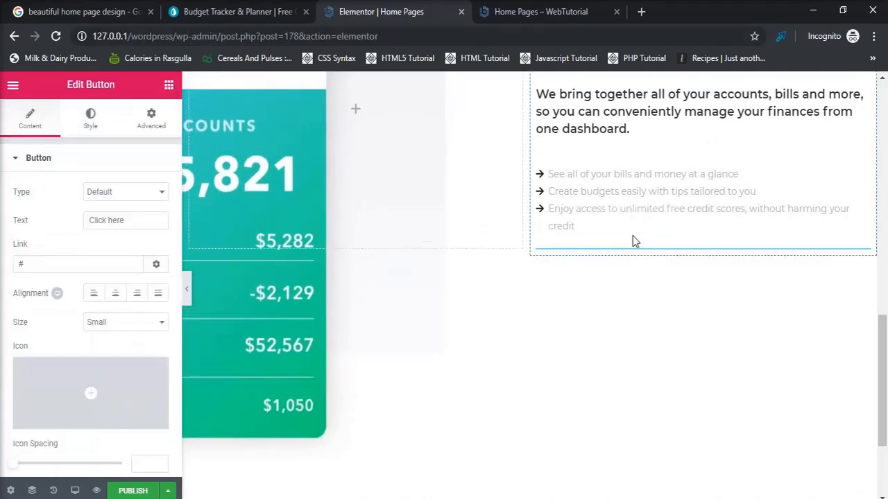
pyautogui.click(258, 13)
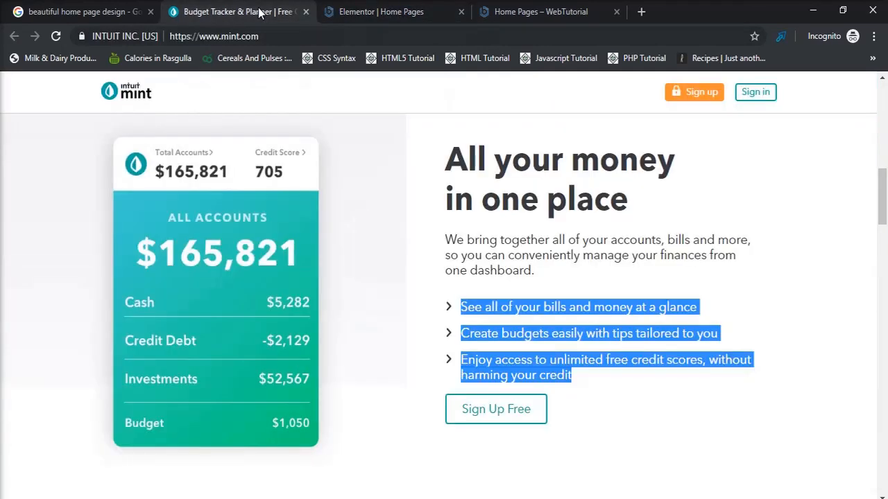
pyautogui.click(371, 12)
# Step: Replace the button's text with "Signup For Free"
pyautogui.click(150, 217)
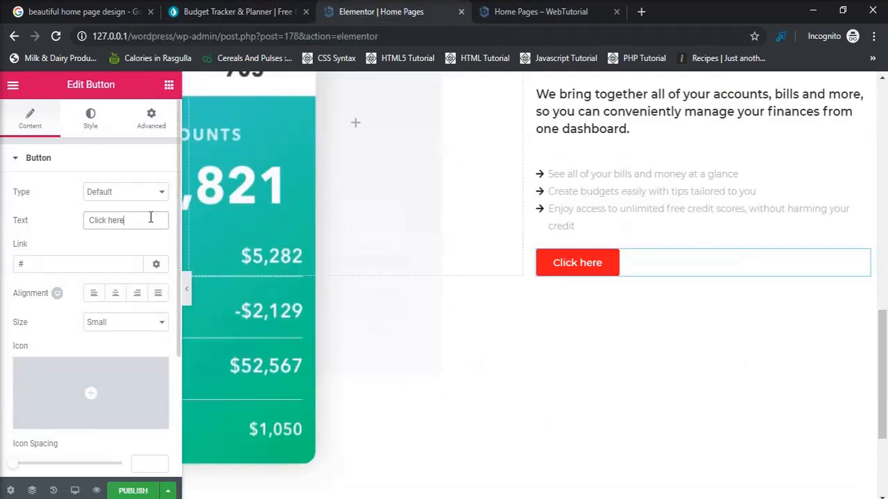
pyautogui.hotkey('ctrl', 'a')
pyautogui.press('BackSpace')
pyautogui.write('Sign')
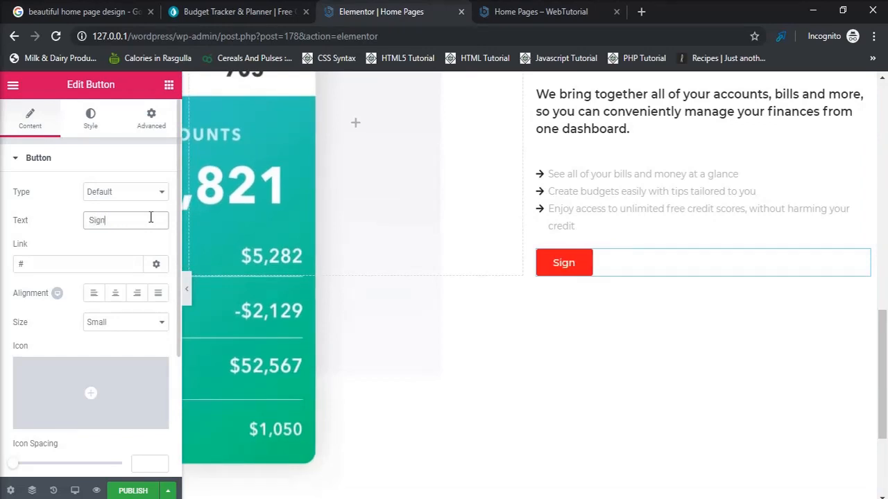
pyautogui.write('up For')
pyautogui.press('BackSpace')
pyautogui.press('BackSpace')
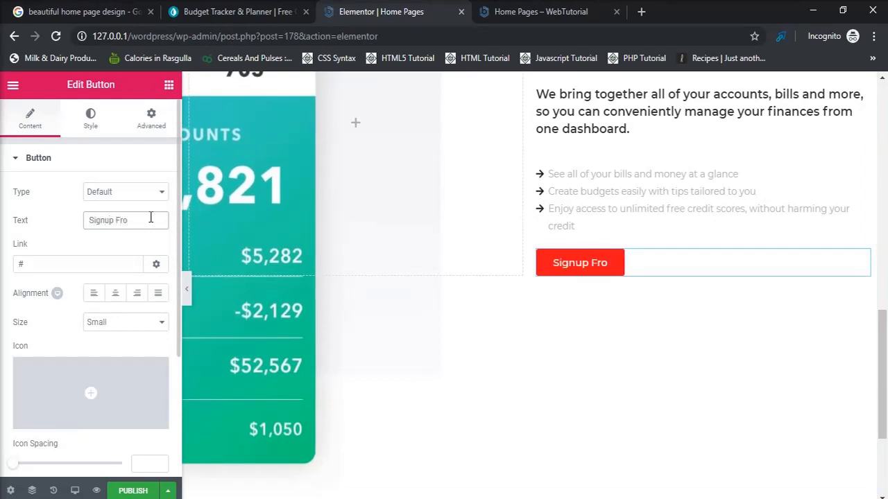
pyautogui.write('or Free')
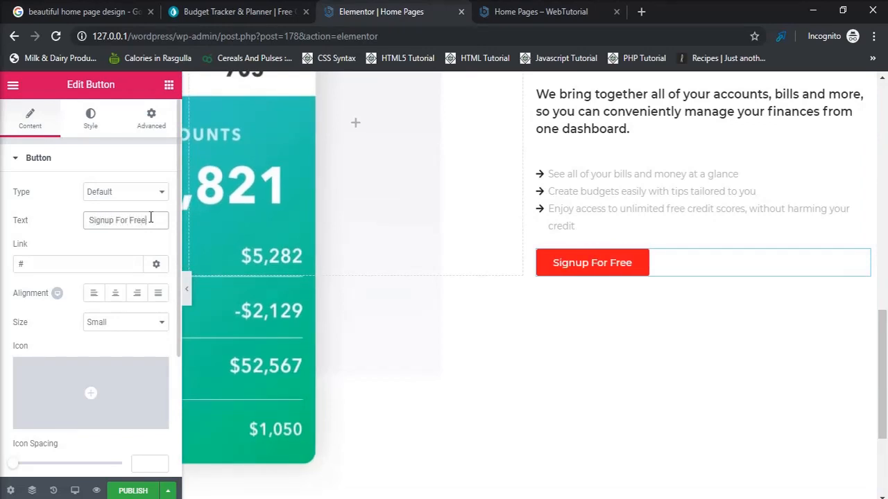
# Step: Make the button's background colour almost fully transparent black, rgba(0,0,0,0.03)
pyautogui.click(91, 119)
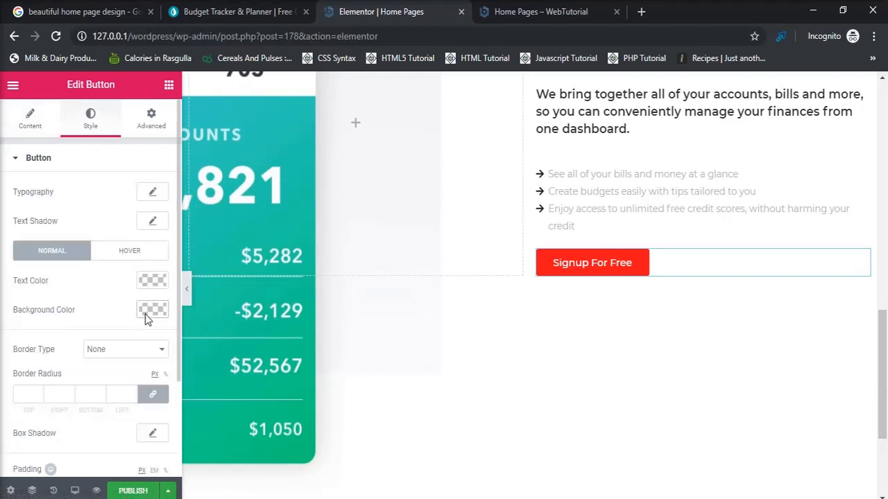
pyautogui.click(151, 310)
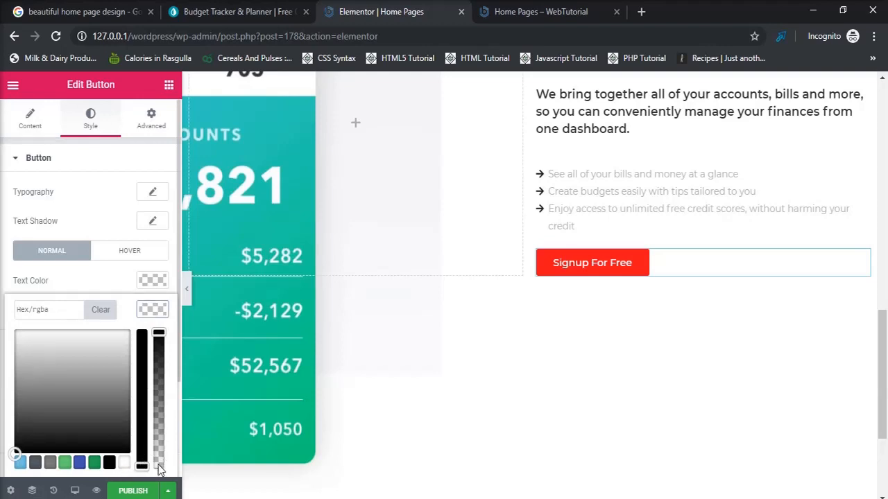
pyautogui.click(159, 466)
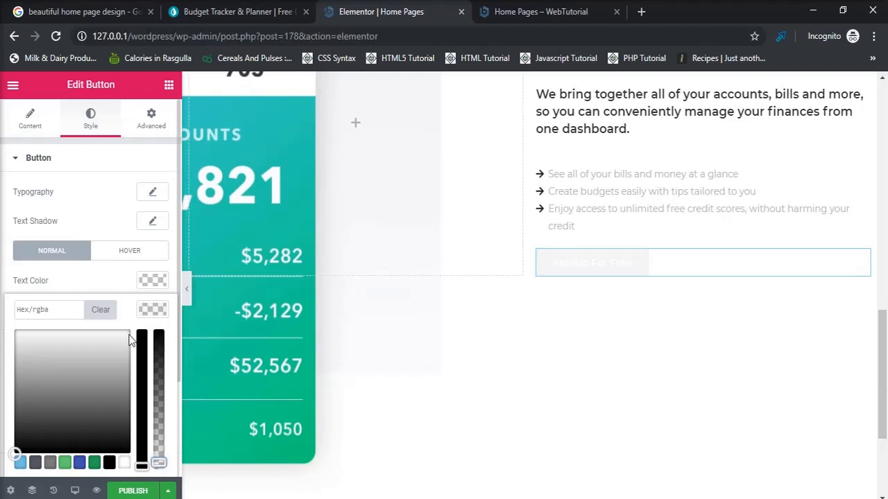
pyautogui.click(155, 281)
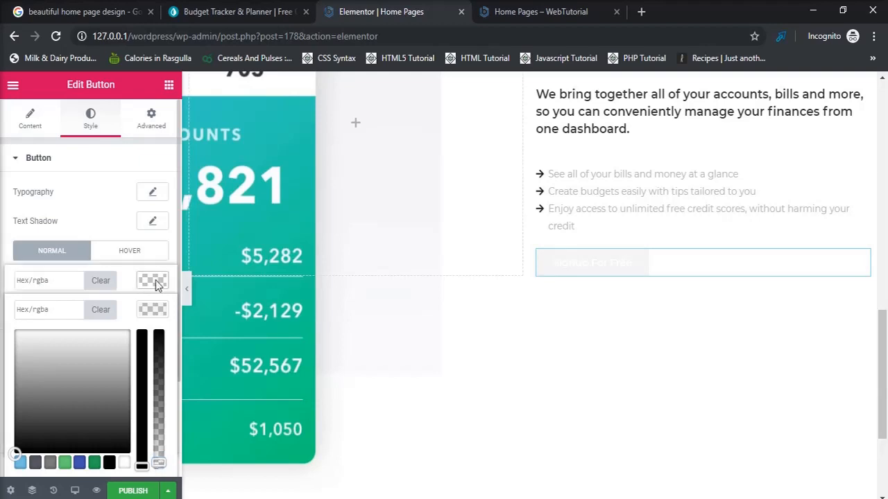
pyautogui.click(139, 389)
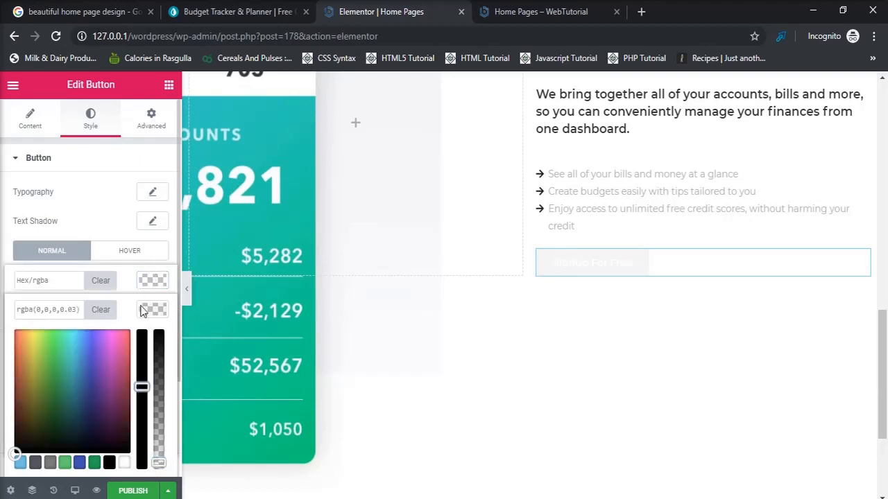
pyautogui.click(105, 230)
# Step: Set the button's text colour to black (#000000)
pyautogui.click(153, 280)
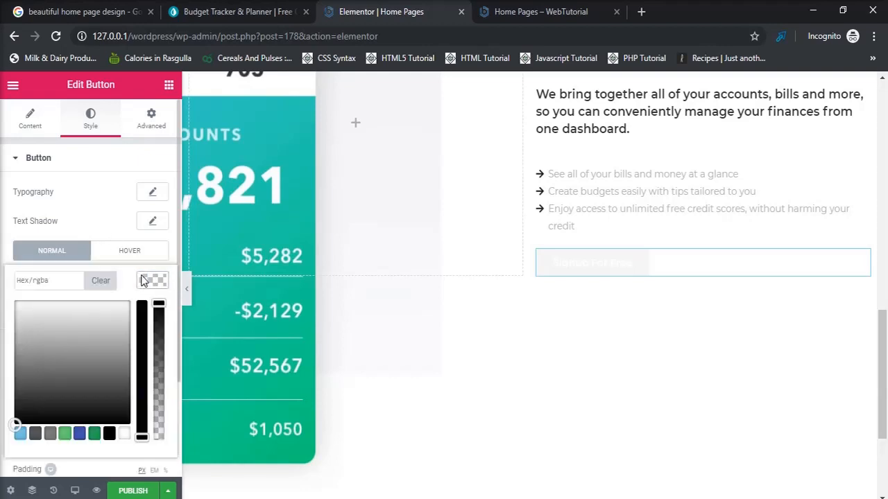
pyautogui.click(109, 435)
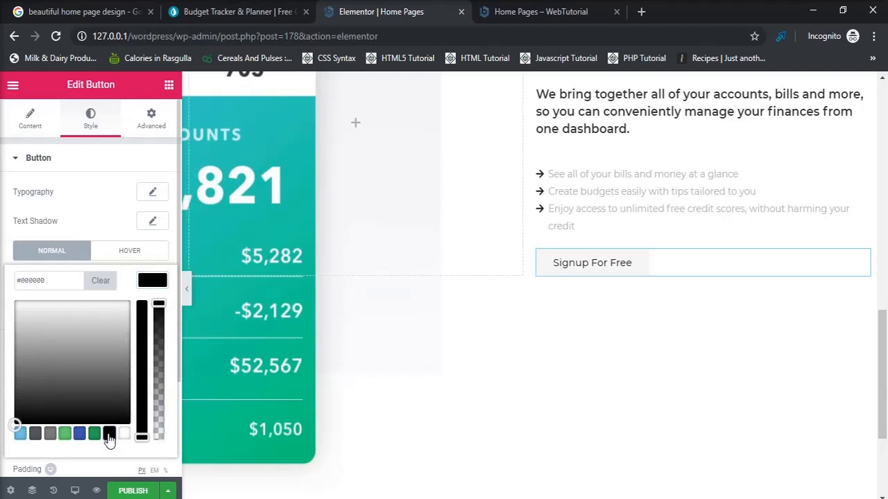
pyautogui.click(116, 222)
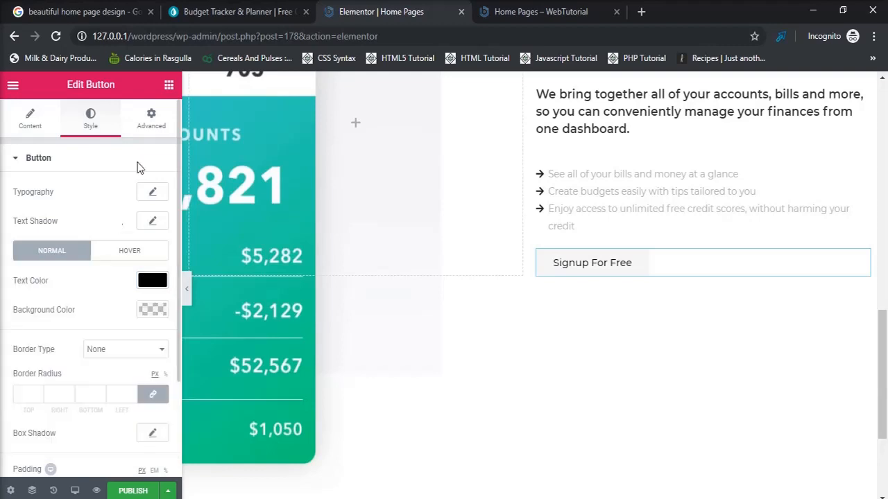
# Step: Set the button's text colour to dark blue #0f3a99, comparing it with the sign-up button on the Mint reference page
pyautogui.click(260, 18)
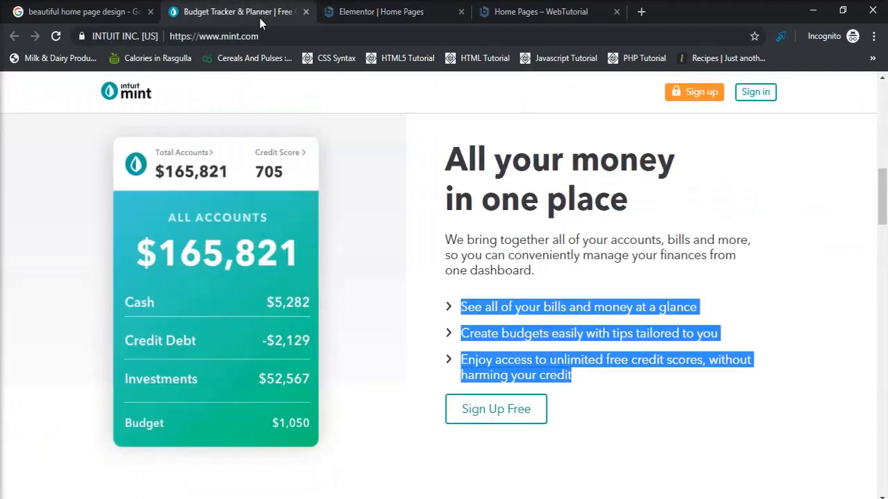
pyautogui.click(391, 18)
pyautogui.click(153, 280)
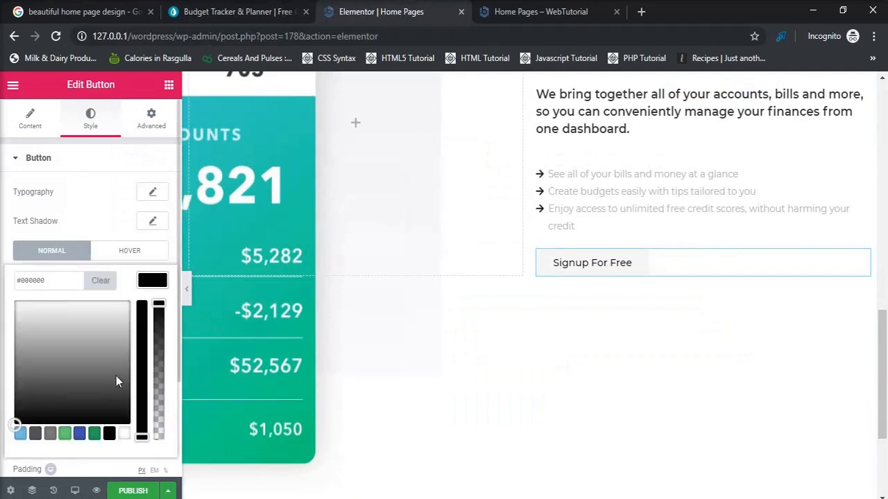
pyautogui.click(20, 434)
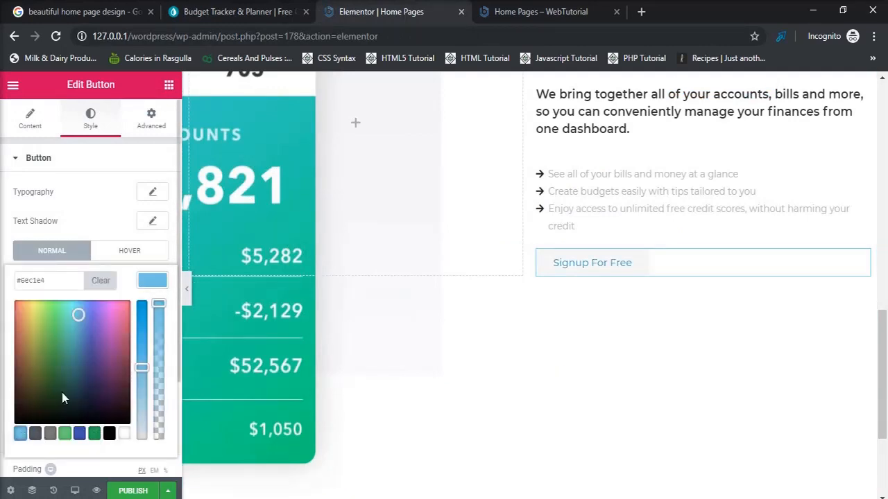
pyautogui.click(86, 350)
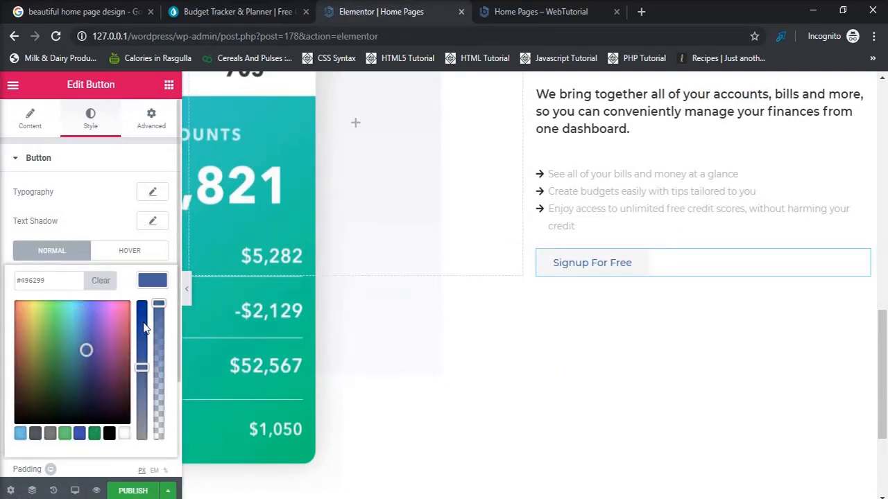
pyautogui.click(143, 322)
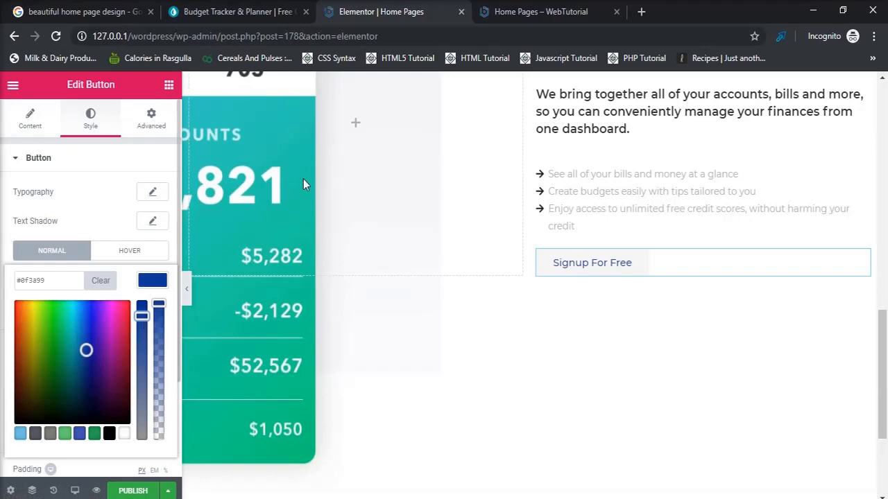
pyautogui.click(261, 13)
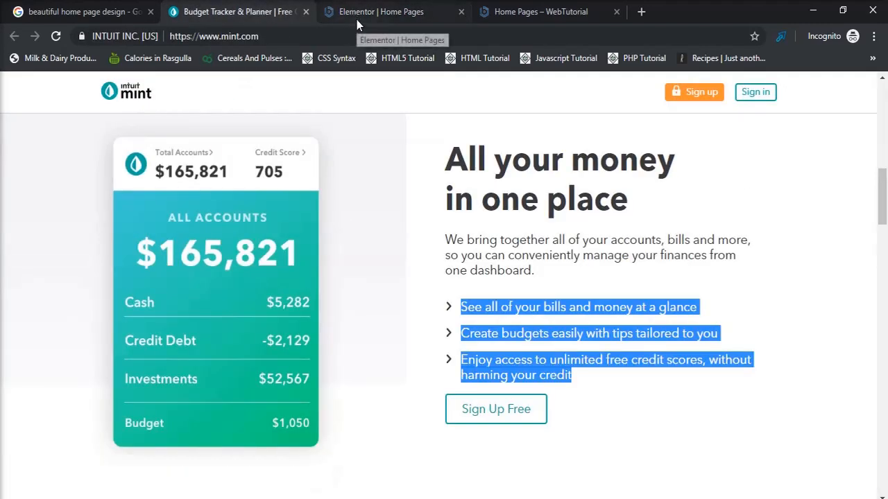
pyautogui.click(358, 17)
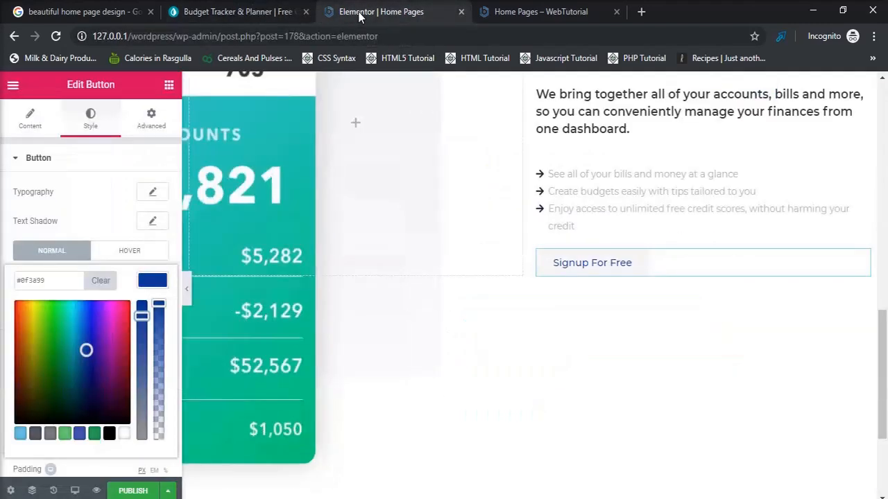
pyautogui.click(97, 217)
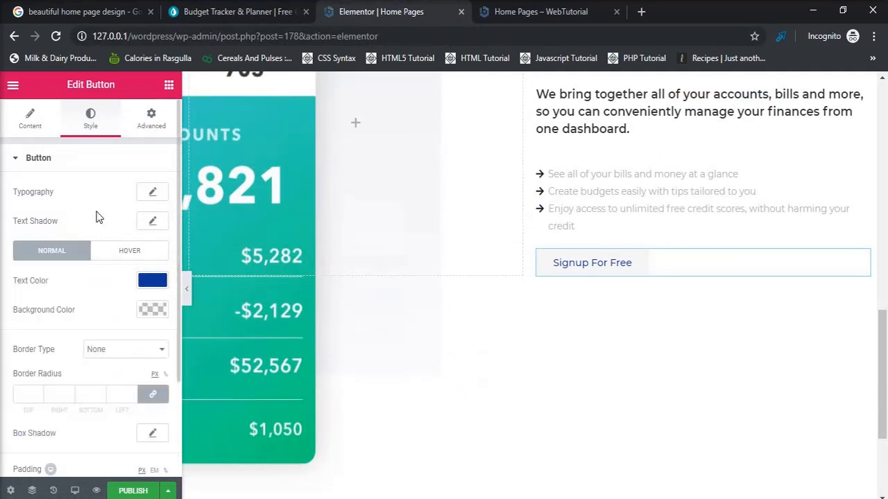
# Step: Give the "Signup For Free" button a solid border with a width of 1 on all sides
pyautogui.click(138, 352)
pyautogui.click(132, 376)
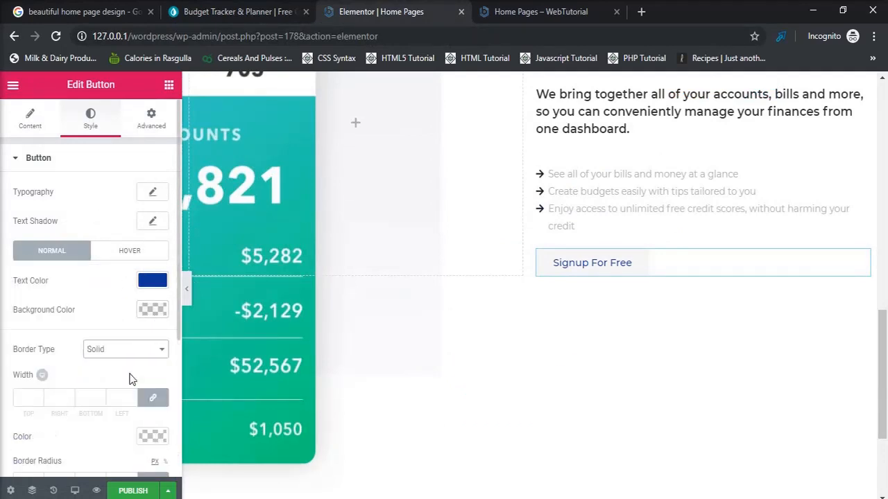
pyautogui.click(24, 393)
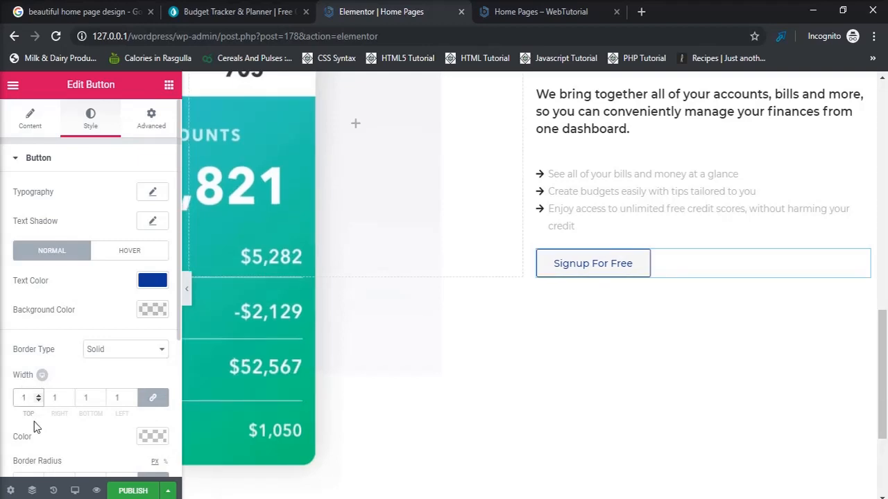
pyautogui.click(743, 406)
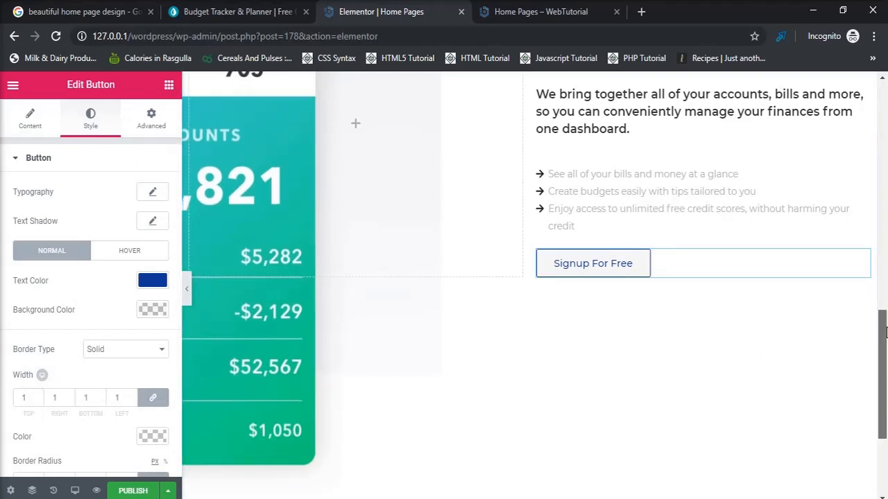
# Step: Examine the "Effortlessly stay on top of bills" section on the Mint page, check the page preview and close the preview
pyautogui.moveTo(883, 338); pyautogui.dragTo(884, 387)
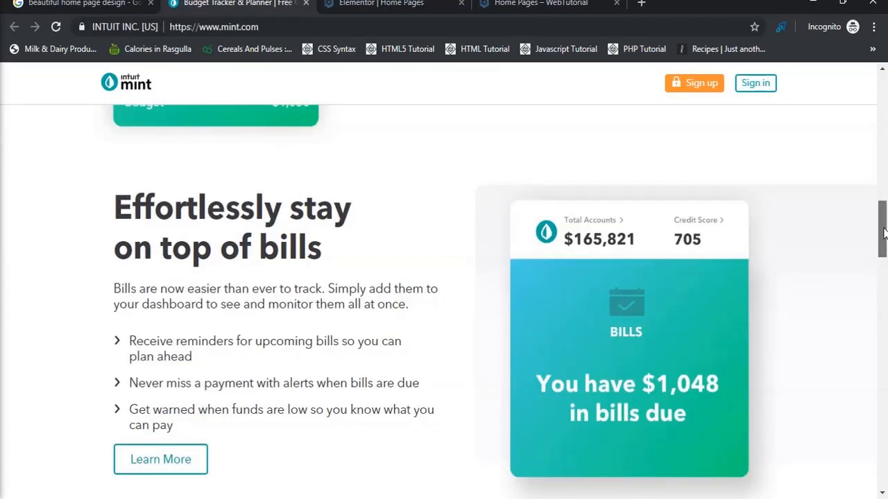
pyautogui.moveTo(885, 233)
pyautogui.mouseDown()
pyautogui.moveTo(885, 247)
pyautogui.moveTo(885, 190)
pyautogui.moveTo(884, 254)
pyautogui.moveTo(885, 228)
pyautogui.mouseUp()
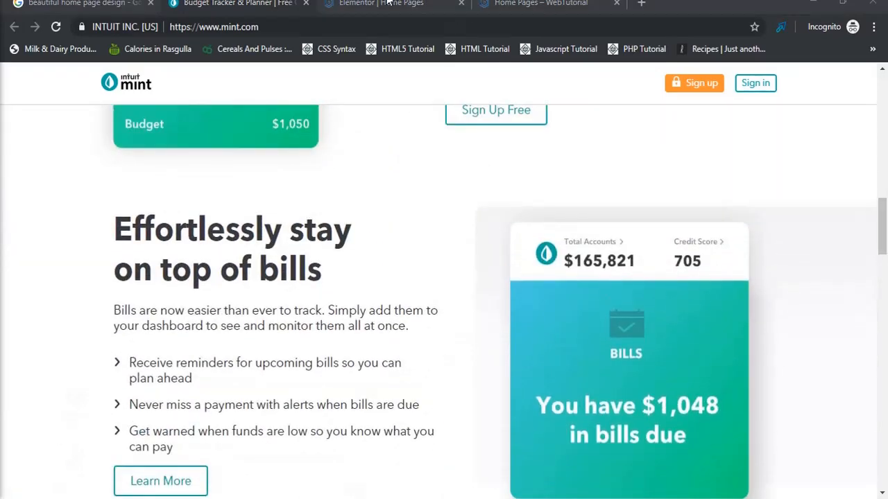
pyautogui.click(555, 10)
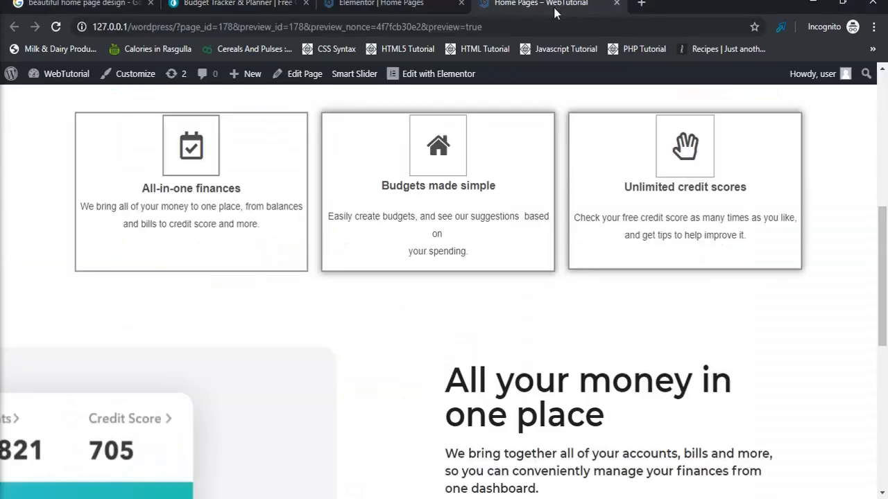
pyautogui.moveTo(881, 242)
pyautogui.mouseDown()
pyautogui.moveTo(883, 326)
pyautogui.moveTo(881, 254)
pyautogui.mouseUp()
pyautogui.click(615, 5)
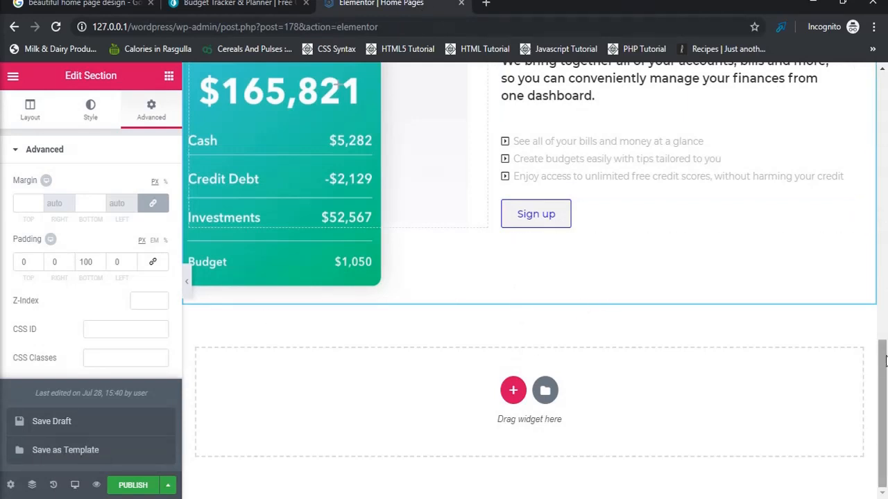
# Step: Duplicate the last section, "All your money in one place", from the Navigator
pyautogui.click(32, 488)
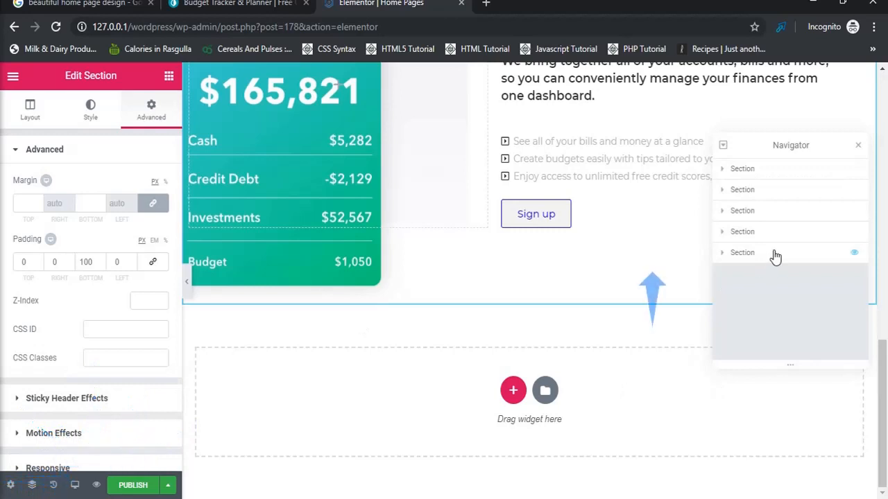
pyautogui.rightClick(775, 256)
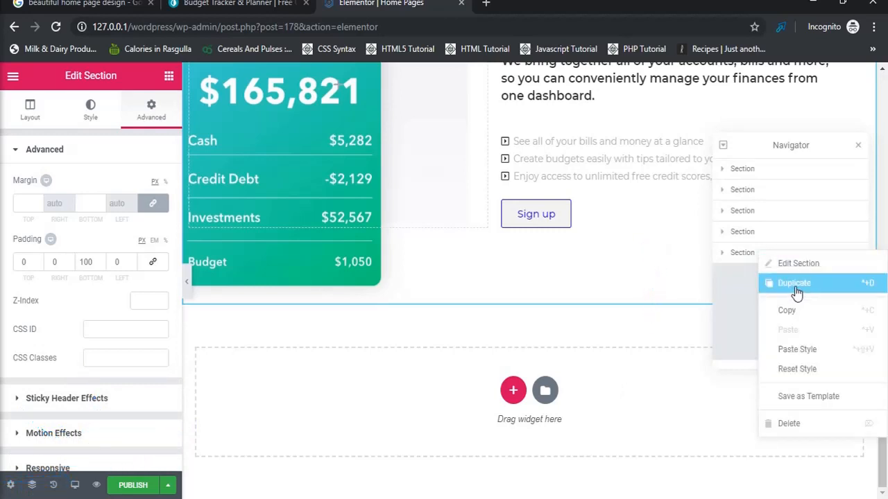
pyautogui.click(795, 286)
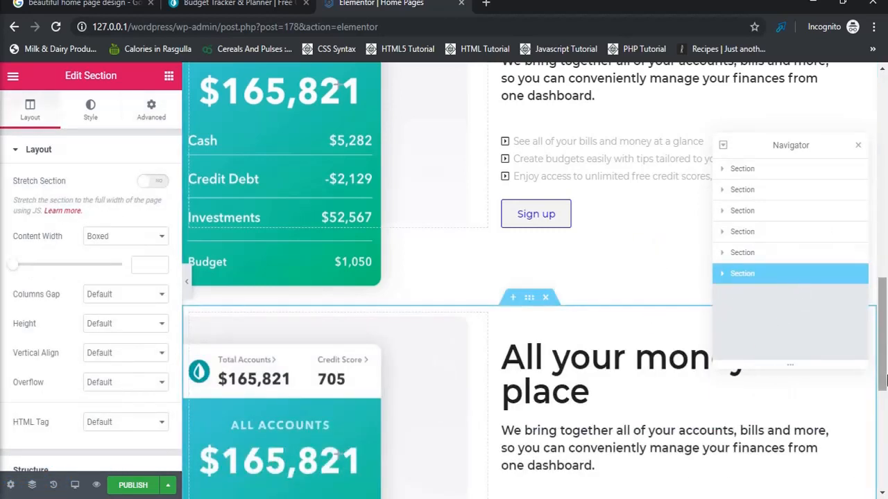
# Step: Replace the duplicated section's background image with the "You have $1,048 in bills due" picture from the media library
pyautogui.rightClick(884, 380)
pyautogui.click(884, 380)
pyautogui.moveTo(884, 380); pyautogui.dragTo(885, 425)
pyautogui.click(550, 313)
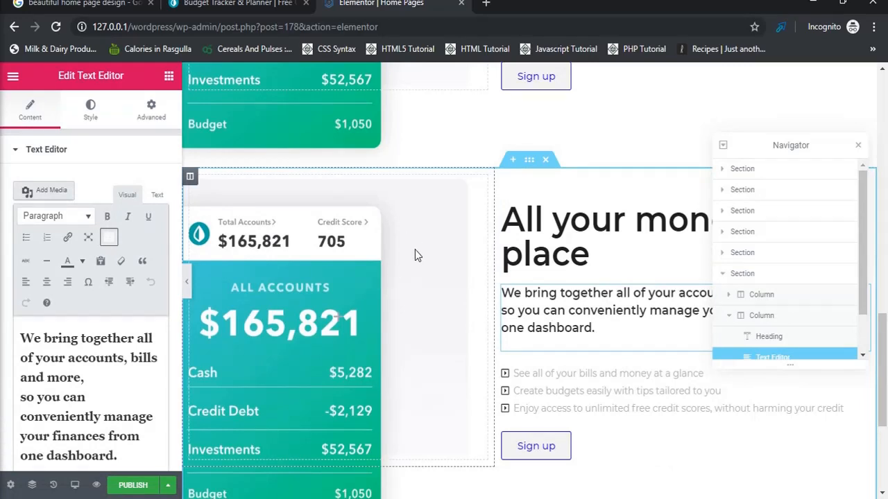
pyautogui.click(532, 163)
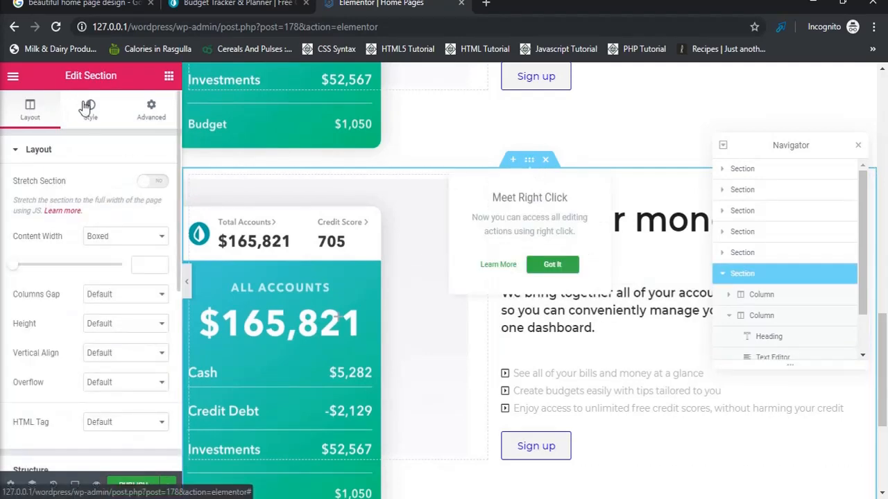
pyautogui.click(90, 109)
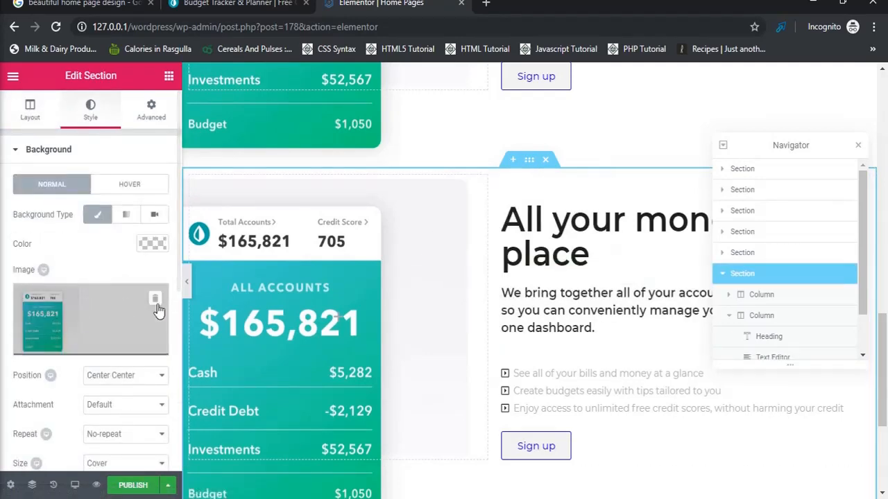
pyautogui.click(155, 300)
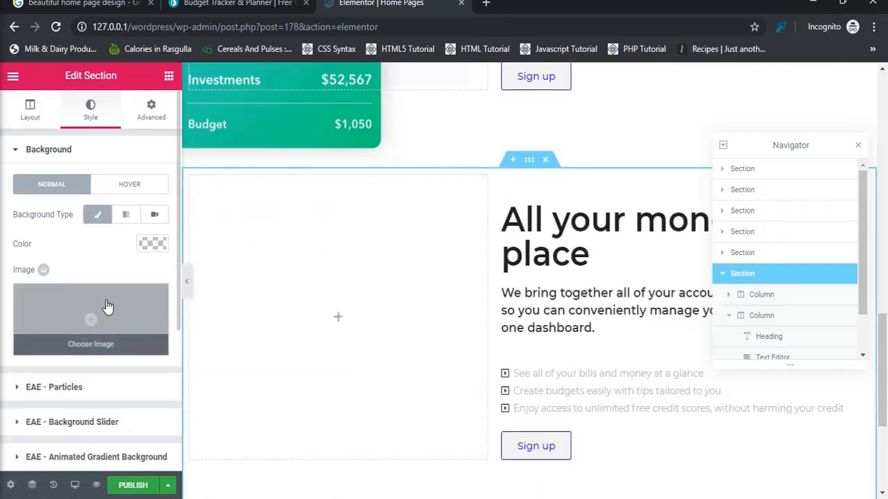
pyautogui.click(107, 307)
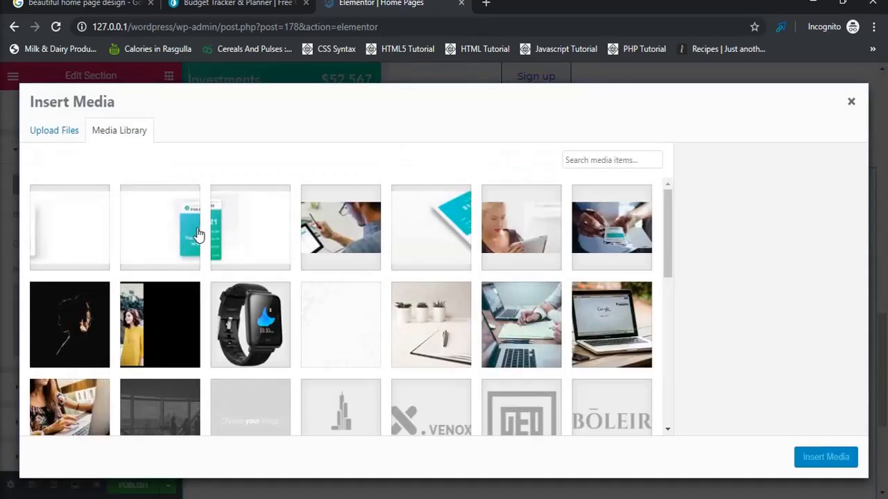
pyautogui.click(197, 234)
pyautogui.click(813, 456)
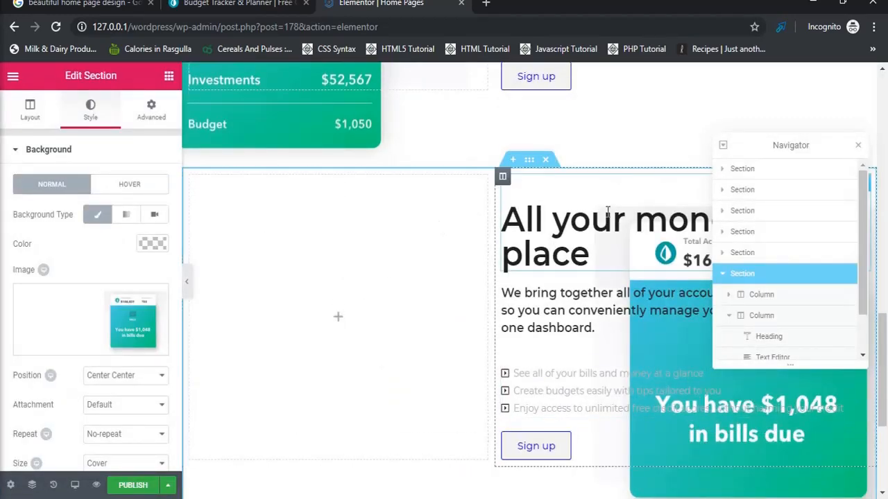
# Step: Move the duplicated section's heading from the second column into the empty first column using the Navigator
pyautogui.click(610, 238)
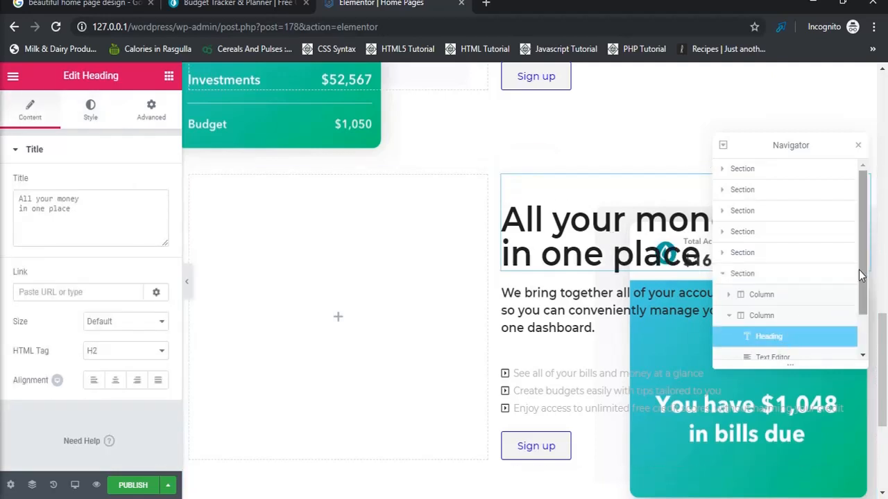
pyautogui.rightClick(862, 305)
pyautogui.click(864, 310)
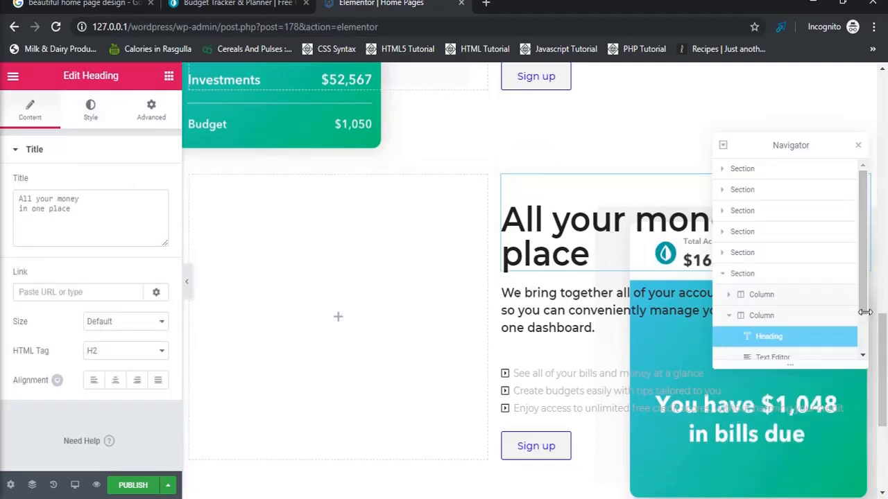
pyautogui.moveTo(866, 311); pyautogui.dragTo(864, 366)
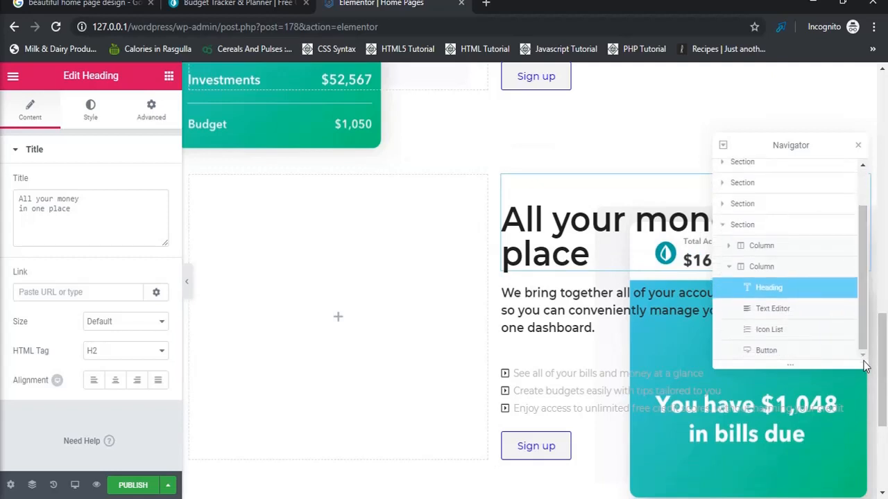
pyautogui.moveTo(819, 290)
pyautogui.mouseDown()
pyautogui.moveTo(813, 270)
pyautogui.moveTo(818, 333)
pyautogui.moveTo(814, 285)
pyautogui.mouseUp()
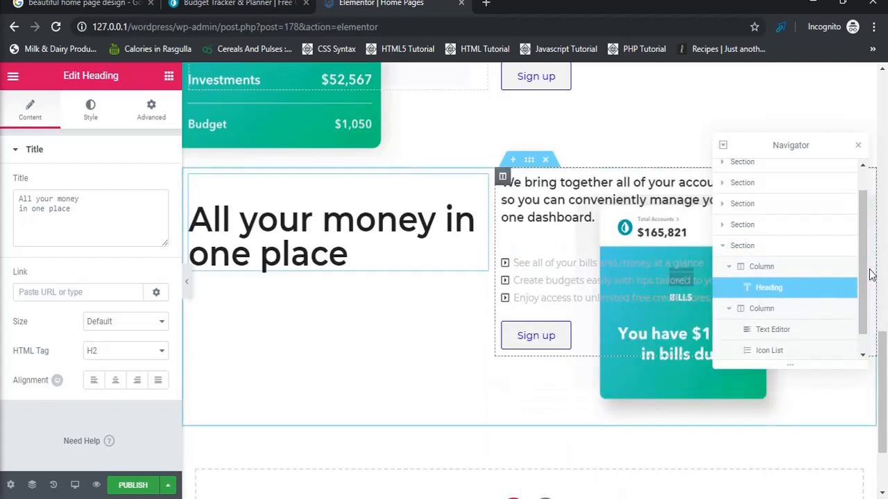
# Step: Move the text editor and the icon list into the first column, in that order below the heading
pyautogui.scroll(-1, 866, 285)
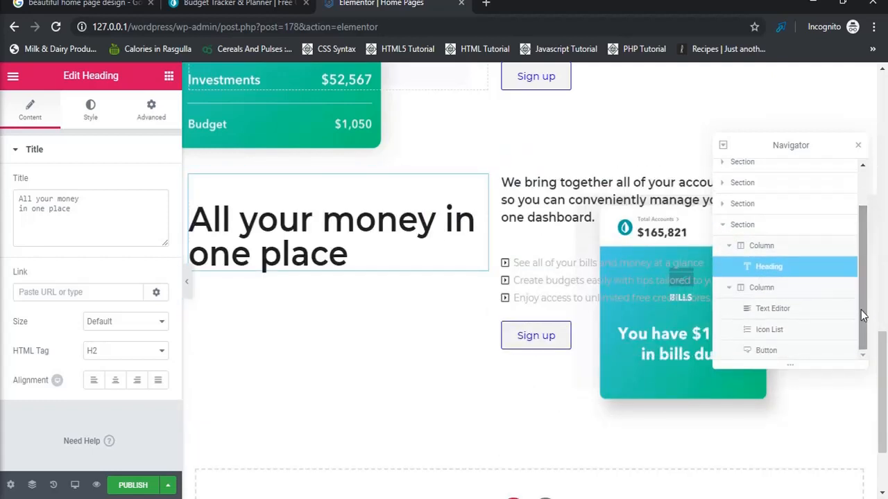
pyautogui.click(817, 304)
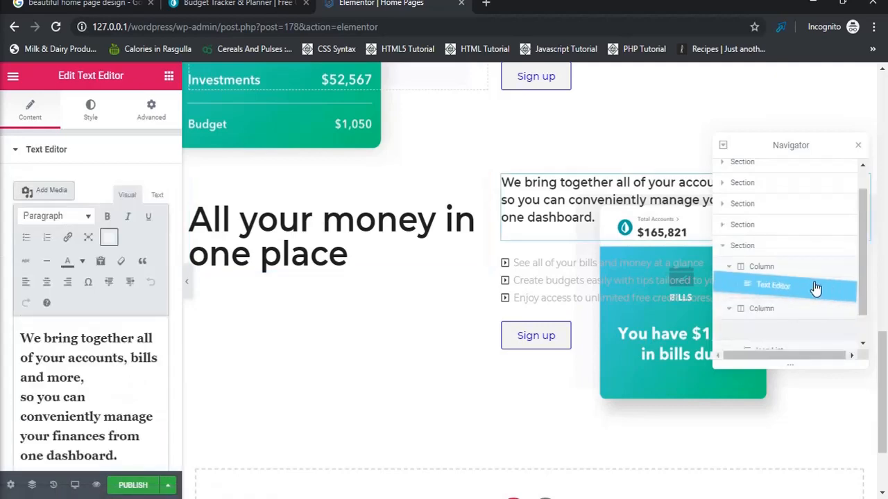
pyautogui.moveTo(815, 337); pyautogui.dragTo(815, 303)
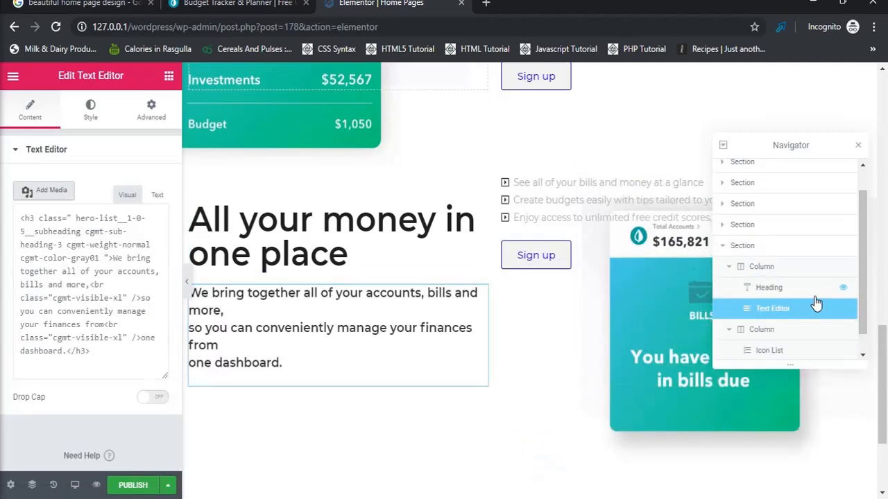
pyautogui.scroll(-1, 865, 291)
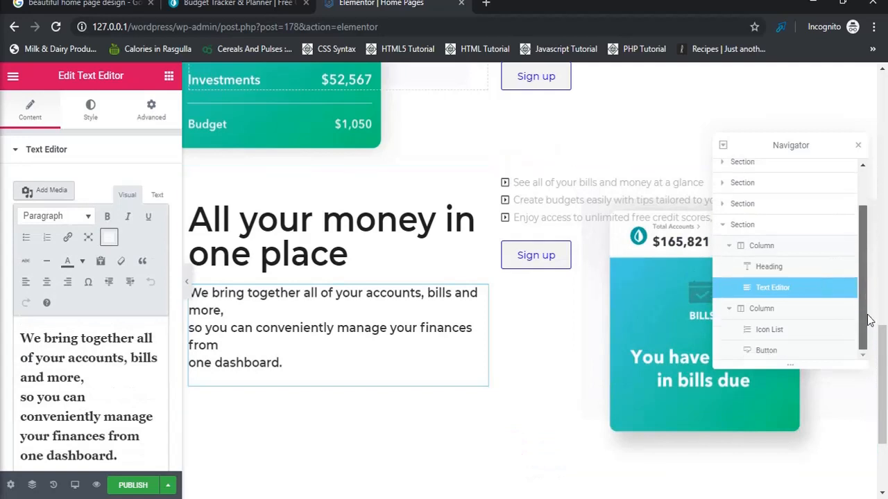
pyautogui.moveTo(808, 329); pyautogui.dragTo(806, 306)
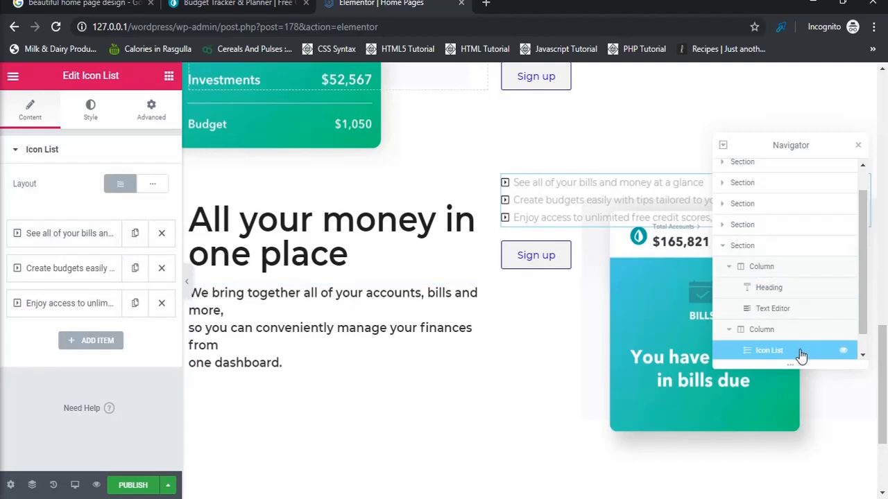
pyautogui.moveTo(803, 350); pyautogui.dragTo(803, 311)
# Step: Move the sign-up button into the first column below the icon list and close the Navigator
pyautogui.scroll(-1, 864, 332)
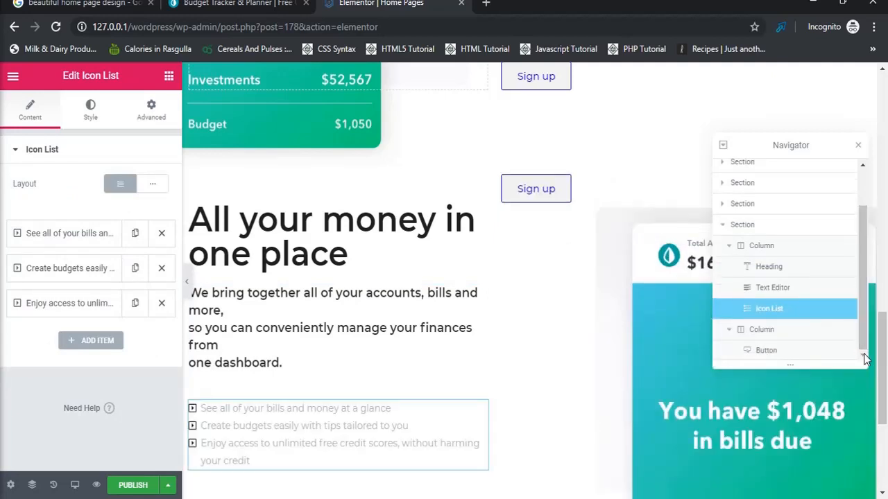
pyautogui.click(830, 352)
pyautogui.moveTo(824, 331); pyautogui.dragTo(828, 311)
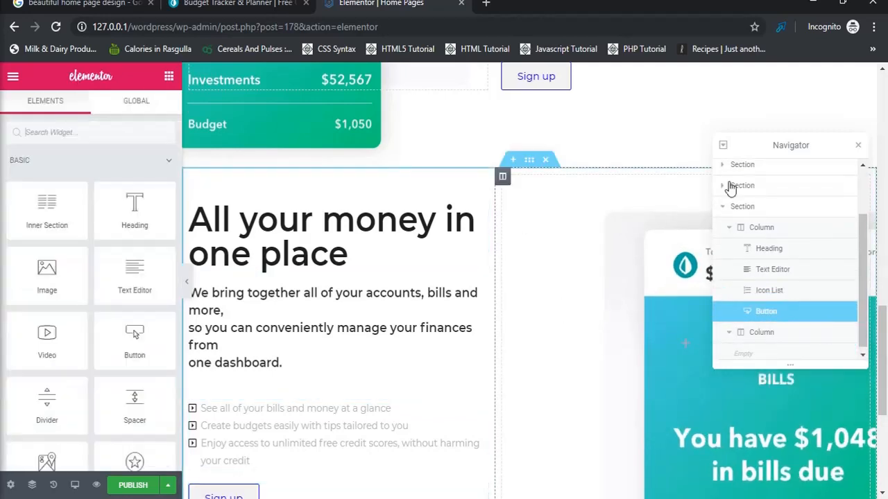
pyautogui.click(859, 149)
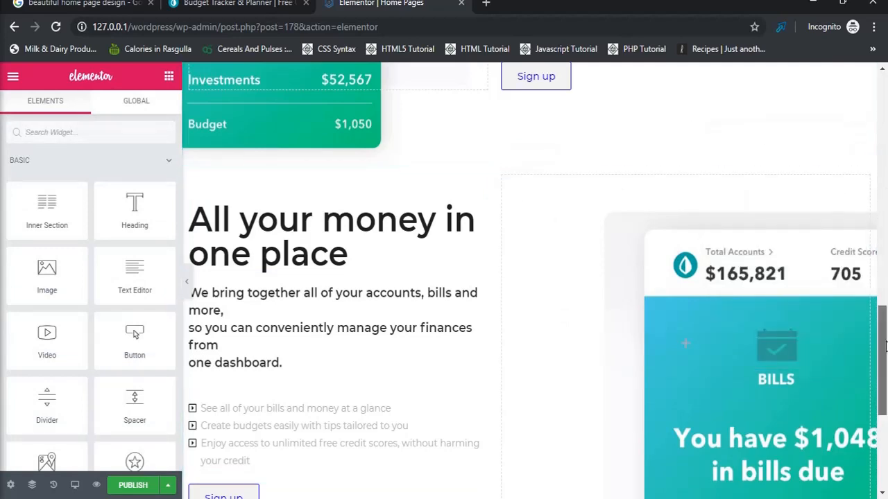
# Step: Compare the rearranged section with the Mint page's "We're serious about security" section and reopen the Navigator
pyautogui.moveTo(883, 346); pyautogui.dragTo(885, 391)
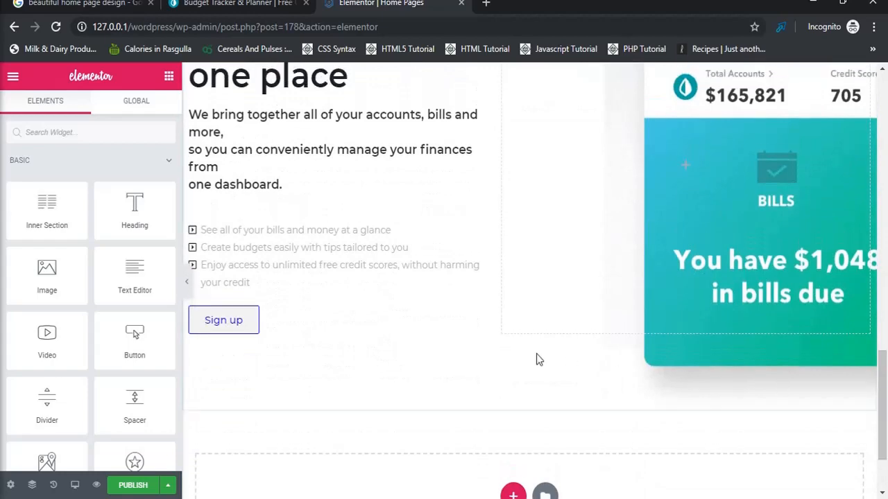
pyautogui.click(232, 9)
pyautogui.moveTo(882, 234); pyautogui.dragTo(886, 293)
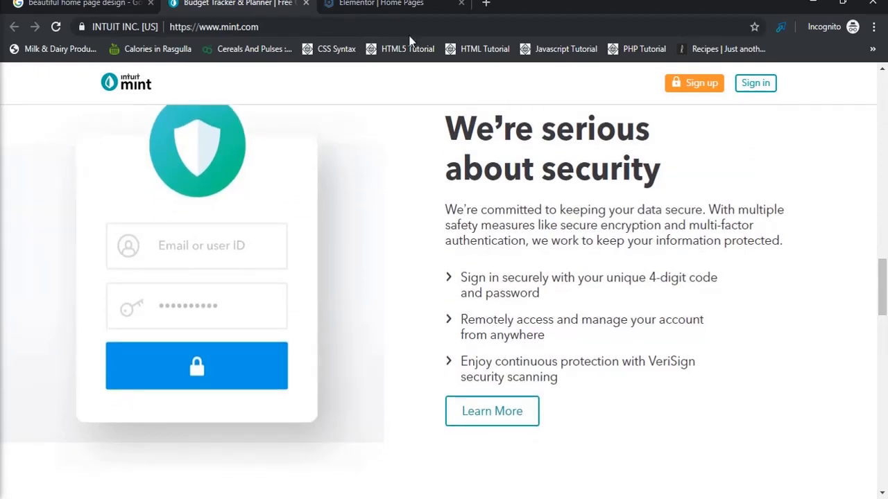
pyautogui.click(394, 8)
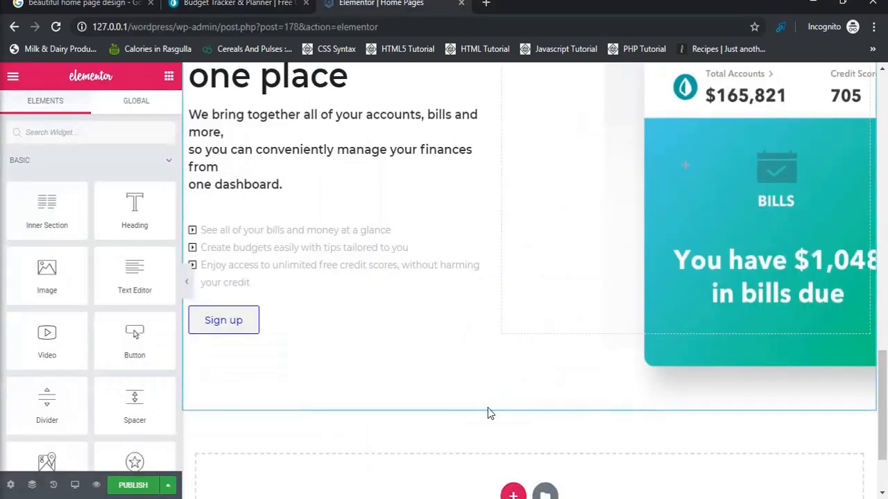
pyautogui.click(32, 485)
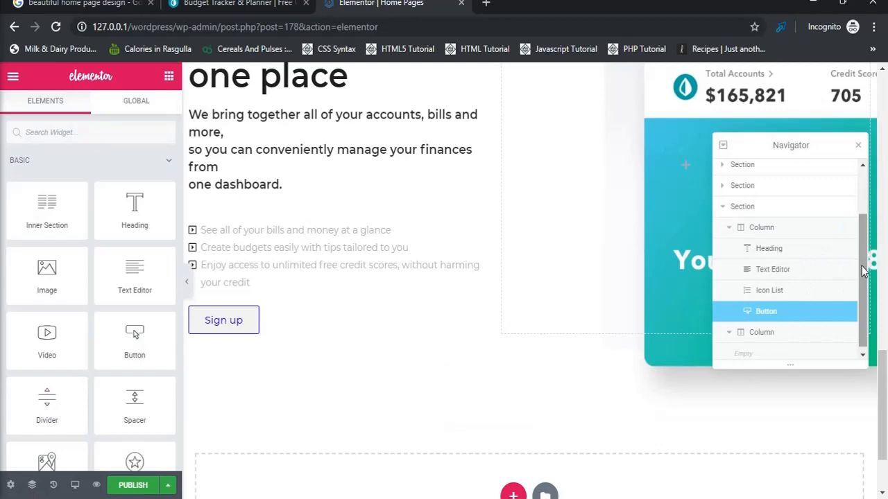
pyautogui.moveTo(863, 269); pyautogui.dragTo(865, 295)
pyautogui.click(251, 4)
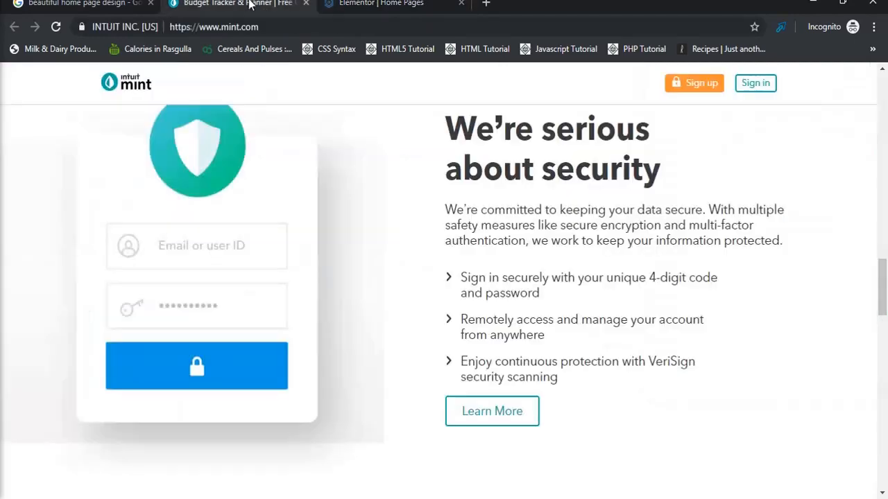
pyautogui.moveTo(887, 323); pyautogui.dragTo(887, 284)
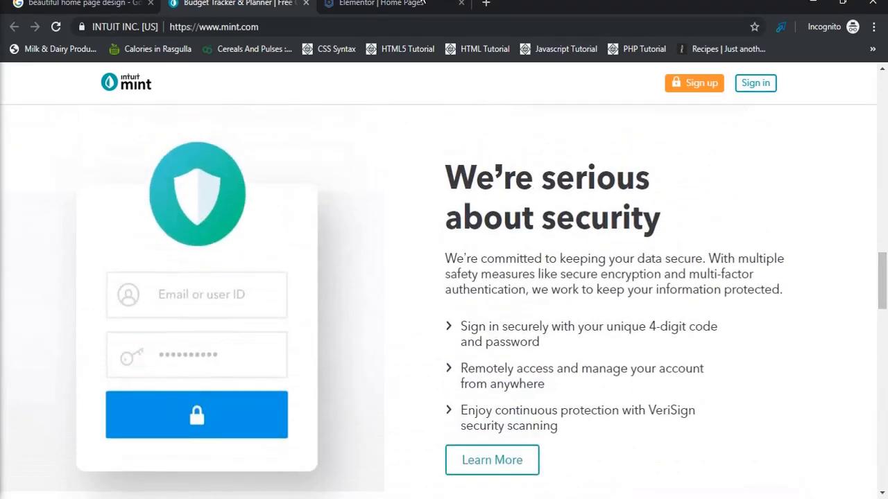
pyautogui.click(413, 4)
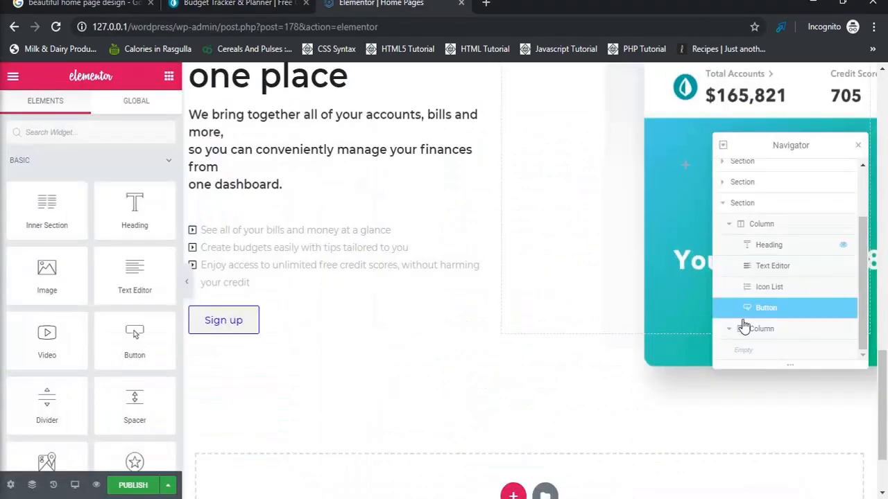
# Step: Duplicate the original "All your money in one place" section and move the copy below the bills section as the last section
pyautogui.click(815, 227)
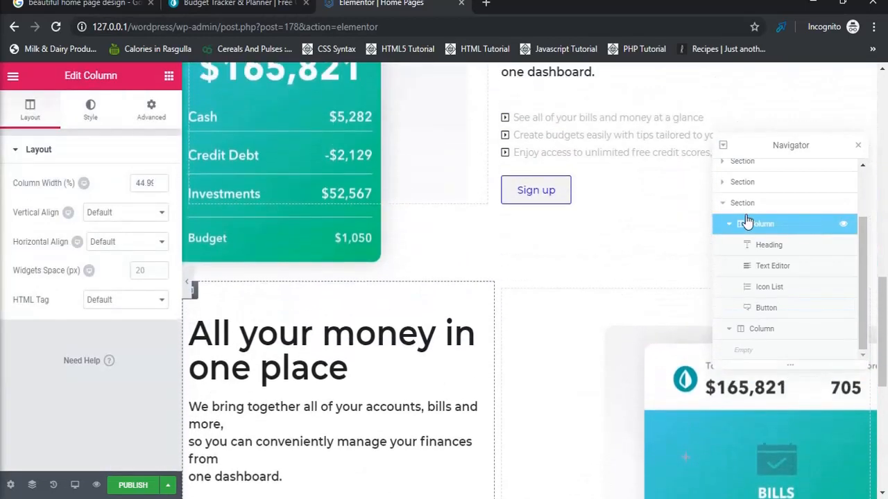
pyautogui.click(742, 203)
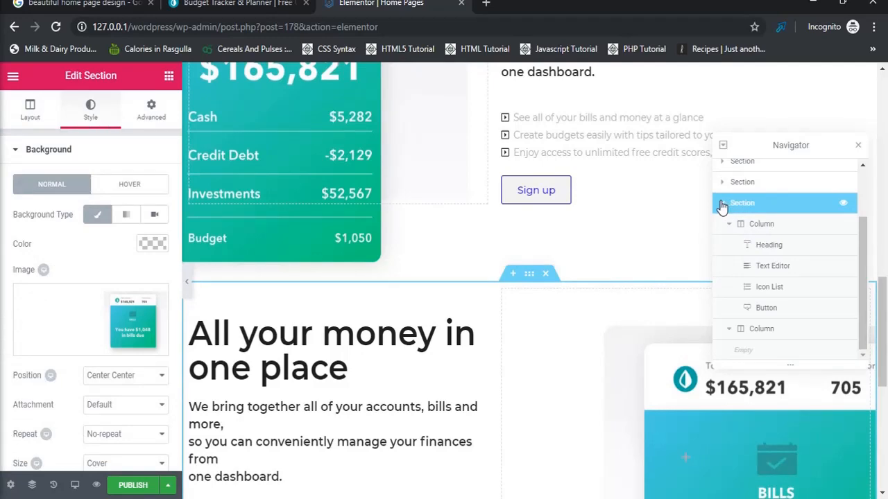
pyautogui.click(723, 204)
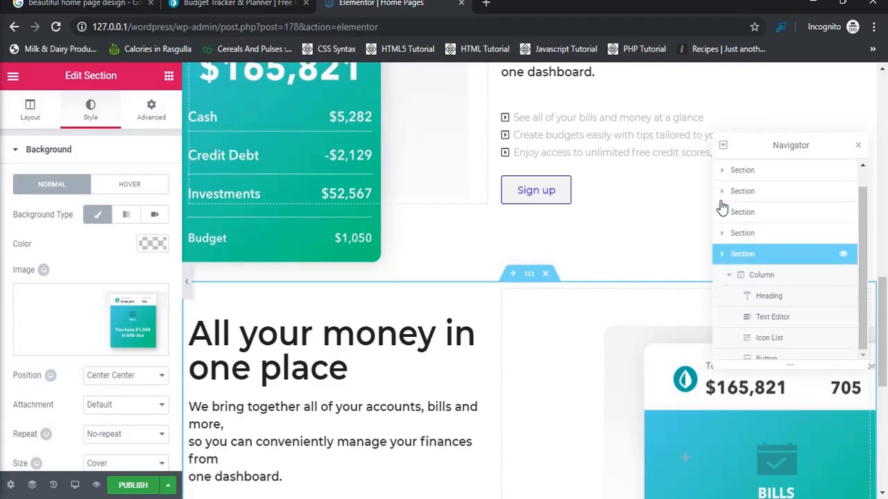
pyautogui.rightClick(806, 253)
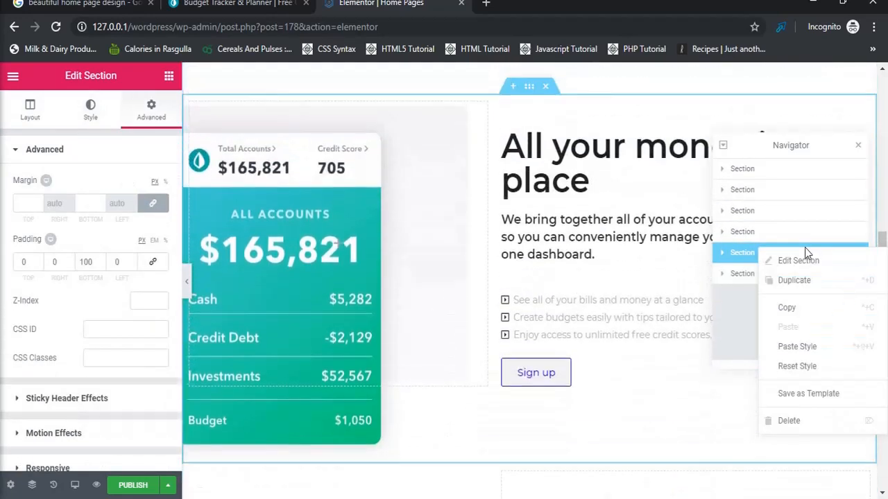
pyautogui.click(819, 285)
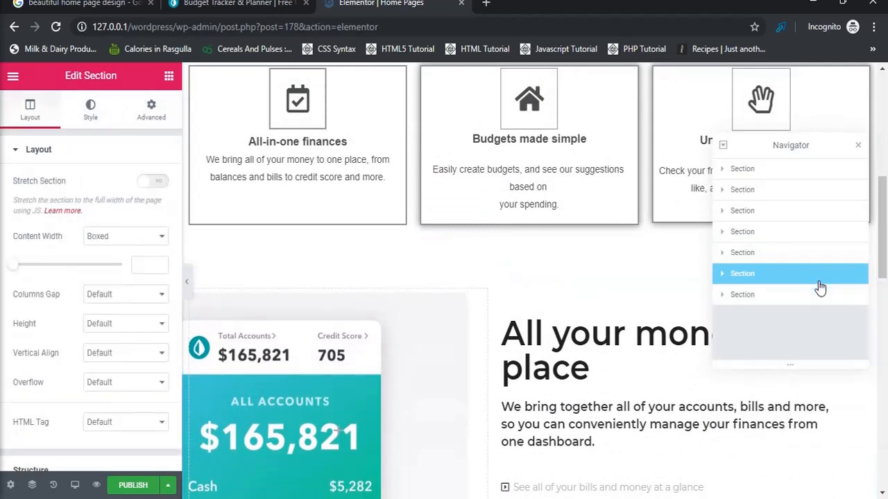
pyautogui.moveTo(805, 278); pyautogui.dragTo(808, 306)
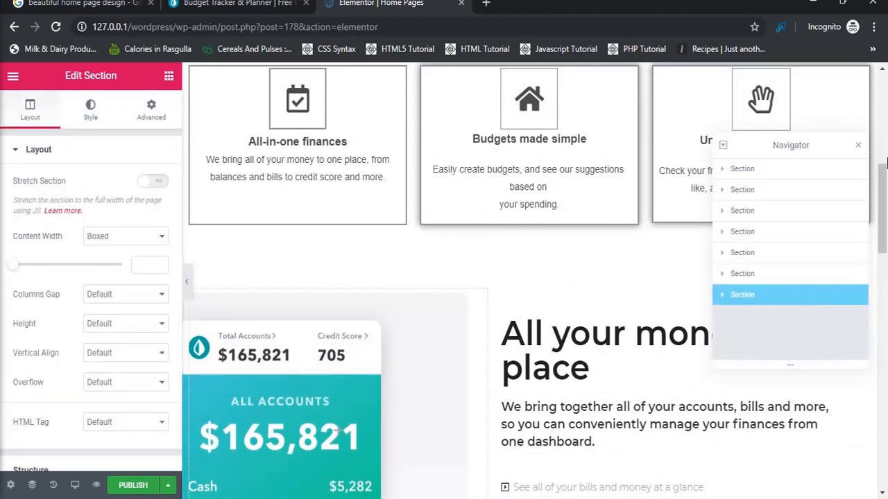
# Step: Replace the last section's background image with the shield and login form picture from the media library
pyautogui.moveTo(883, 191); pyautogui.dragTo(884, 393)
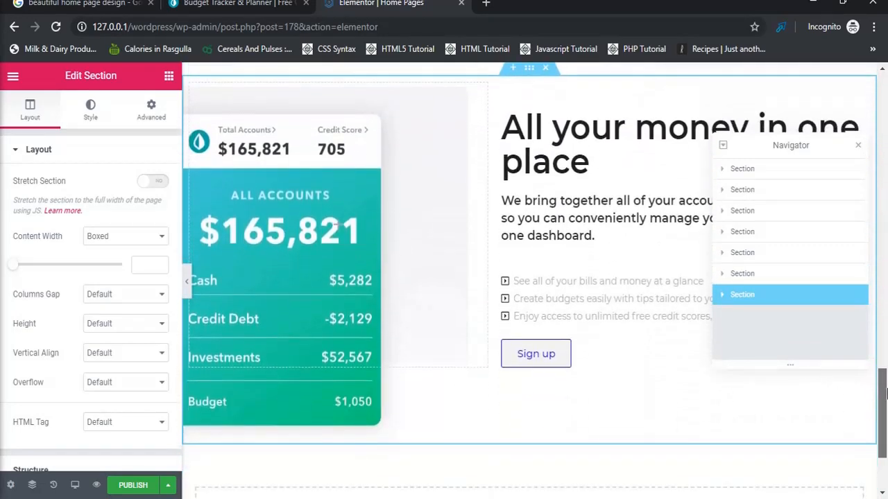
pyautogui.click(407, 225)
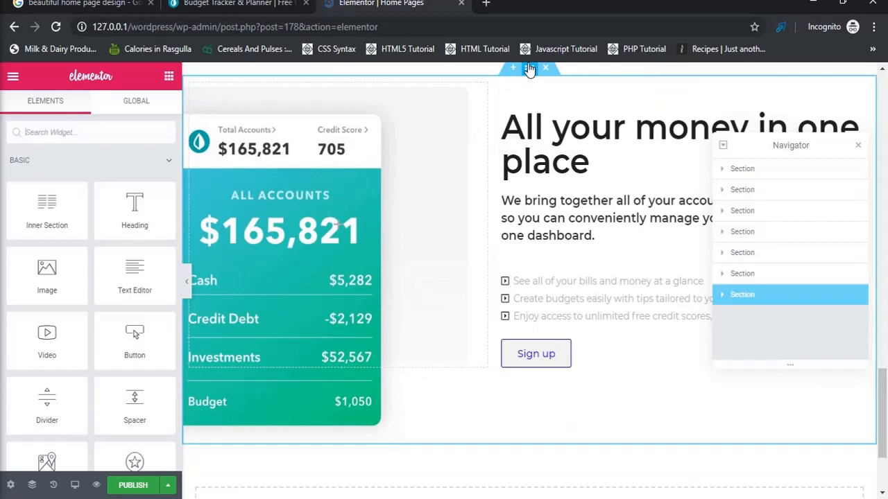
pyautogui.click(529, 69)
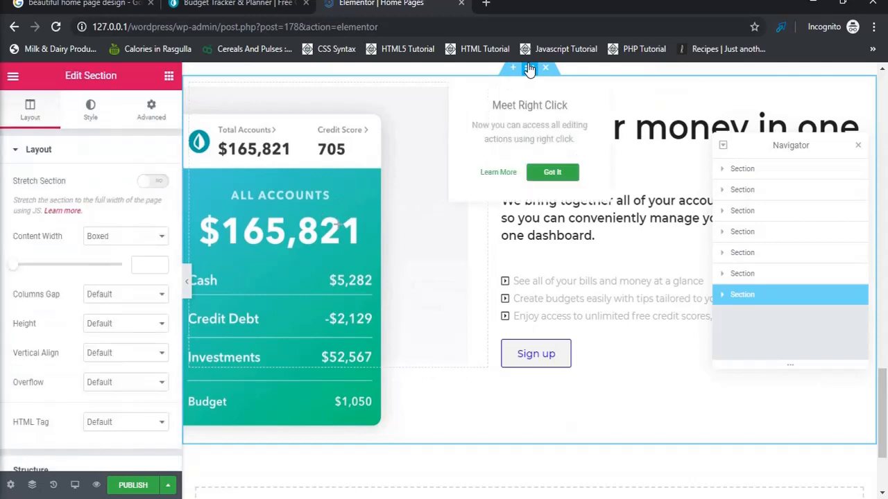
pyautogui.click(83, 114)
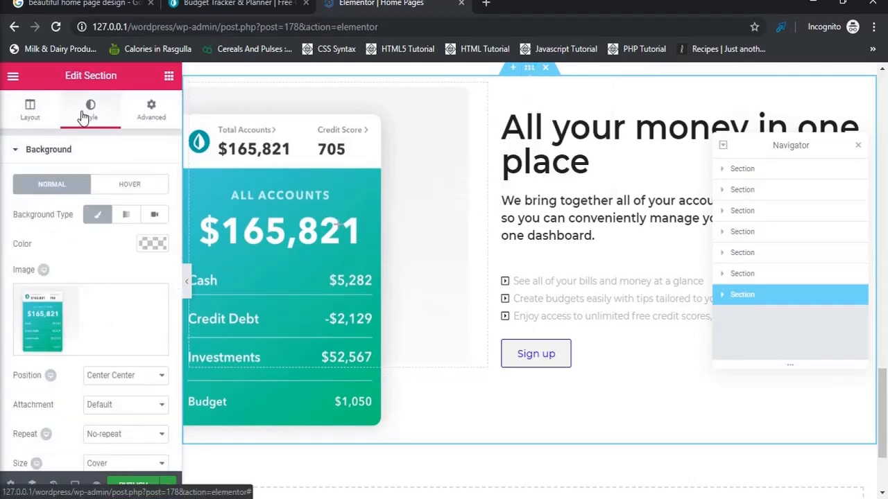
pyautogui.click(88, 316)
pyautogui.click(63, 198)
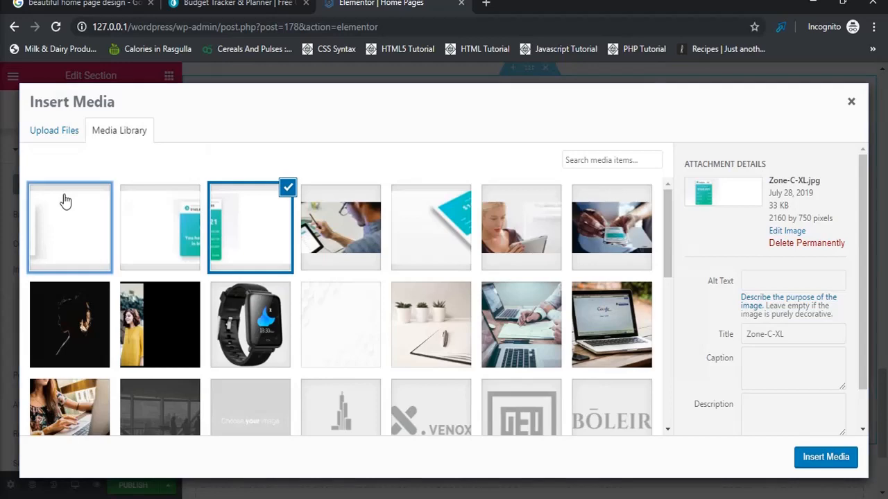
pyautogui.click(825, 457)
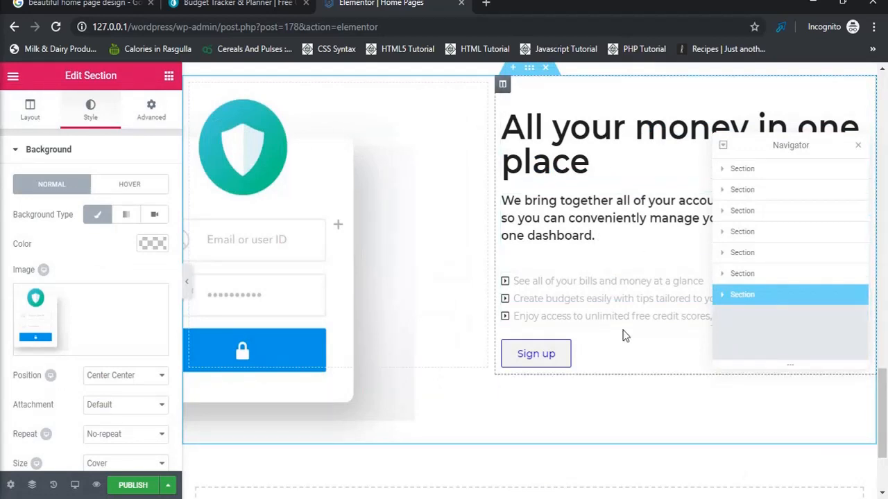
# Step: Check which section follows security on the Mint page, and add a one-column section at the end of the Elementor page
pyautogui.click(272, 6)
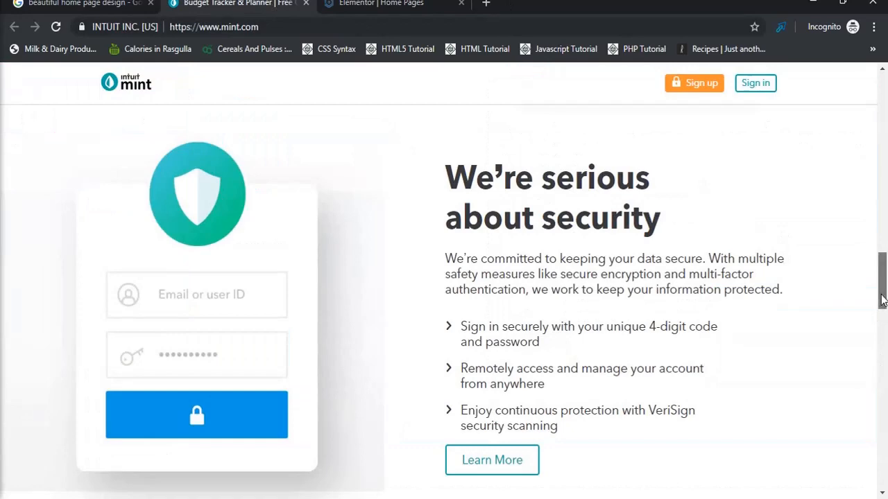
pyautogui.moveTo(882, 299); pyautogui.dragTo(883, 337)
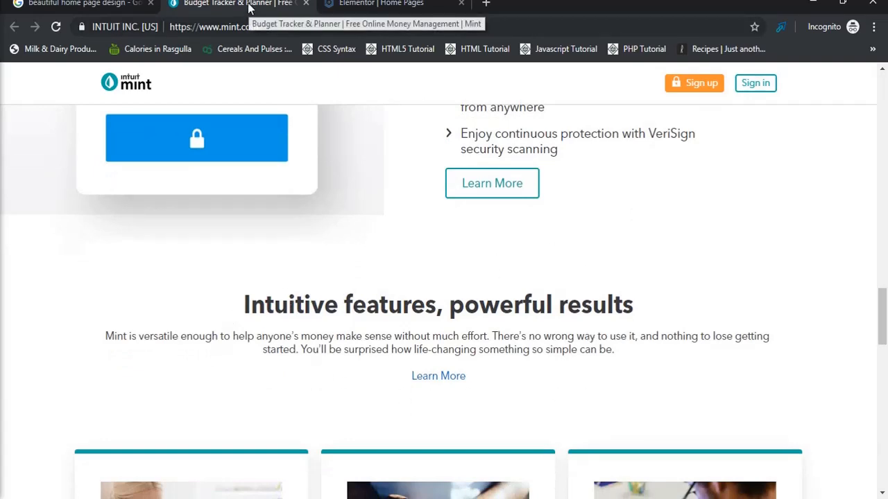
pyautogui.click(379, 4)
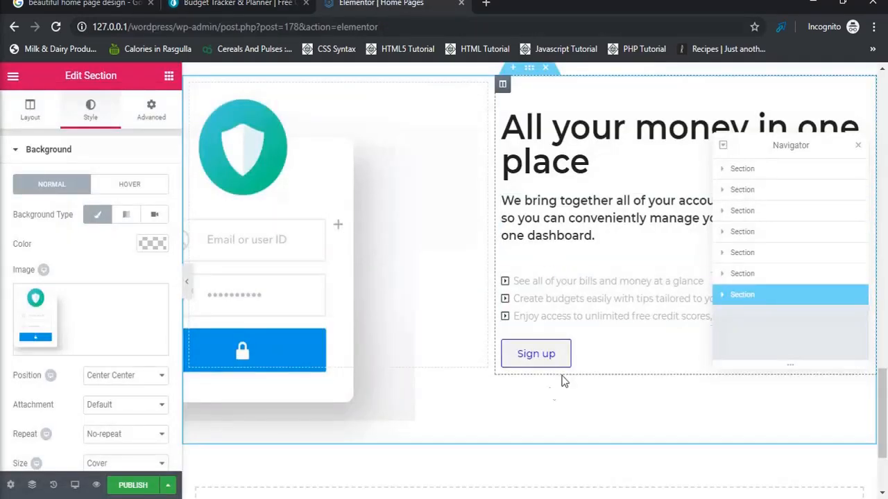
pyautogui.scroll(-2, 885, 390)
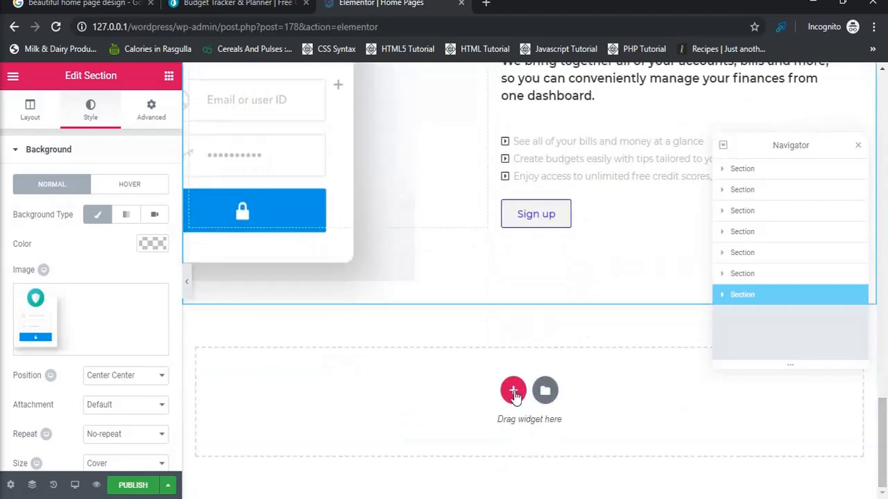
pyautogui.click(515, 392)
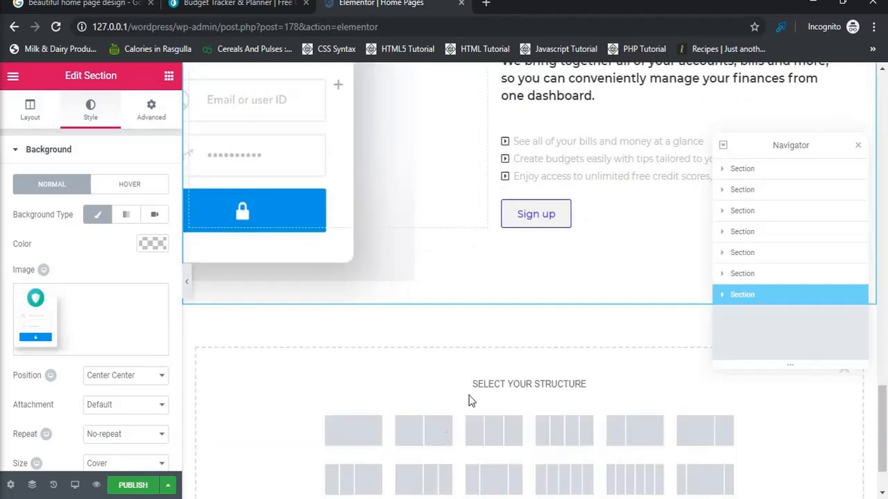
pyautogui.click(352, 430)
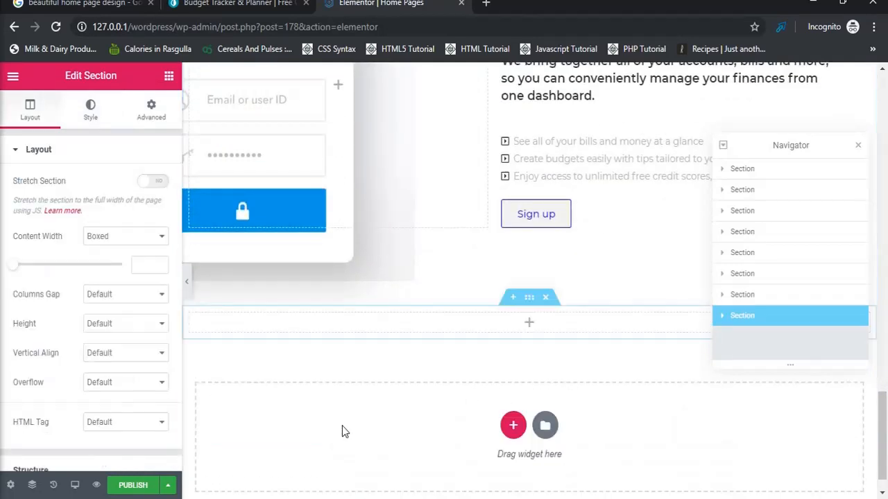
# Step: Add a Heading widget to the new one-column section and clear its placeholder title
pyautogui.click(173, 79)
pyautogui.moveTo(132, 224); pyautogui.dragTo(541, 326)
pyautogui.click(78, 243)
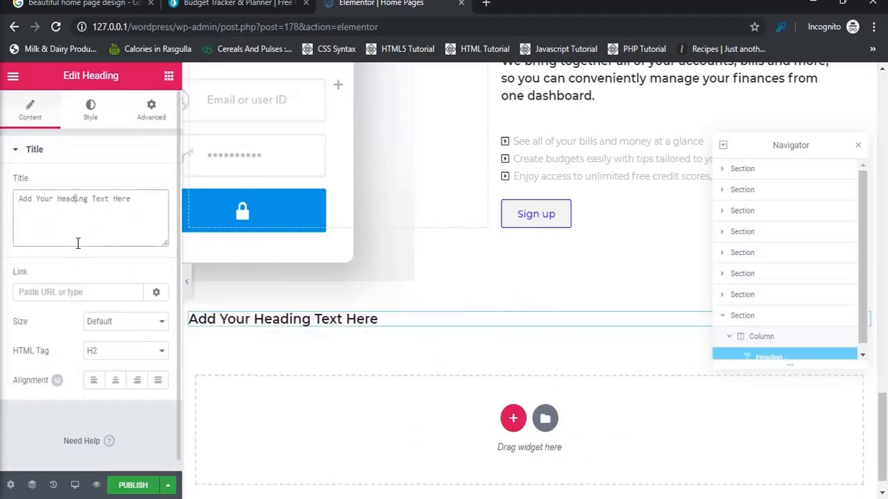
pyautogui.hotkey('ctrl', 'a')
pyautogui.press('BackSpace')
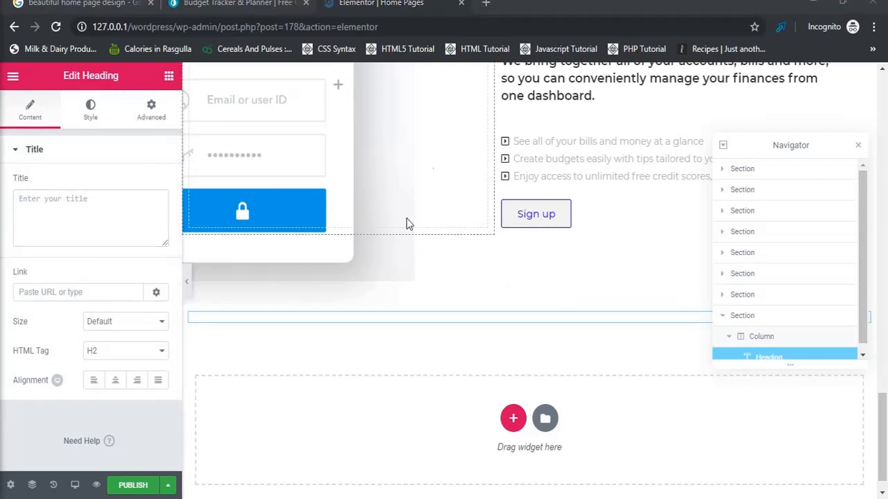
# Step: Copy "Intuitive features, powerful results" from the Mint page into the new heading's title
pyautogui.click(238, 7)
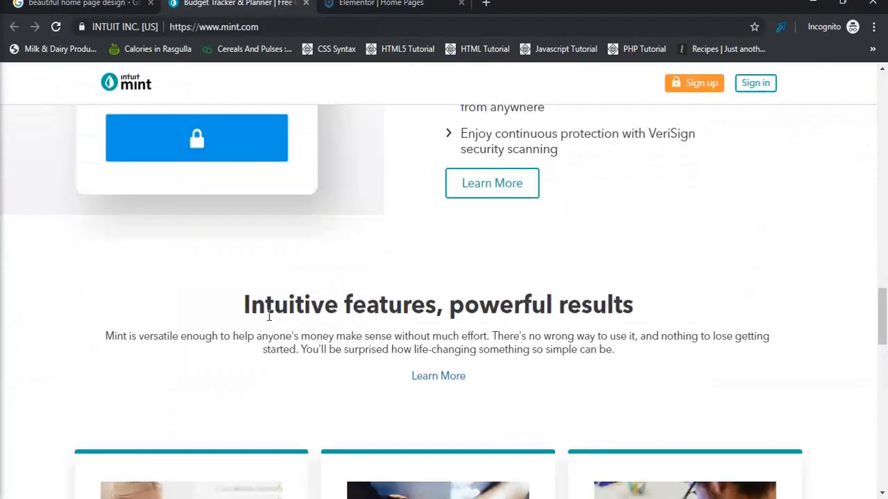
pyautogui.moveTo(247, 304); pyautogui.dragTo(770, 309)
pyautogui.hotkey('ctrl', 'c')
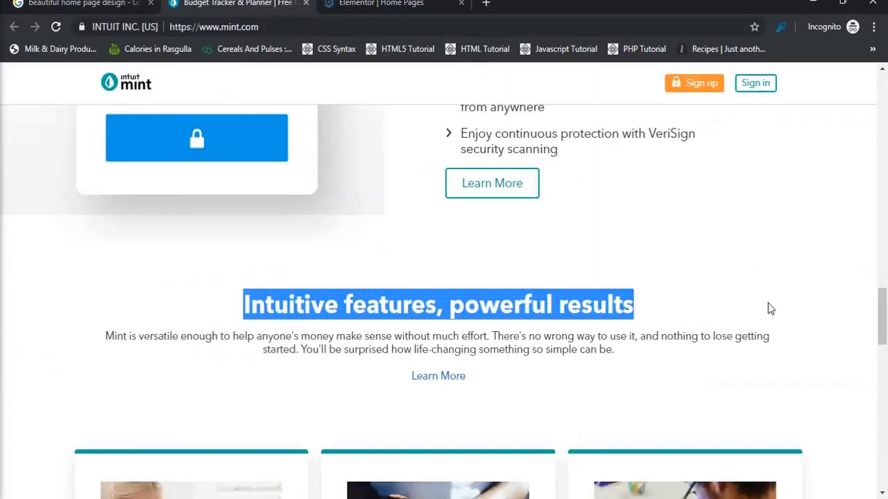
pyautogui.click(365, 7)
pyautogui.click(154, 193)
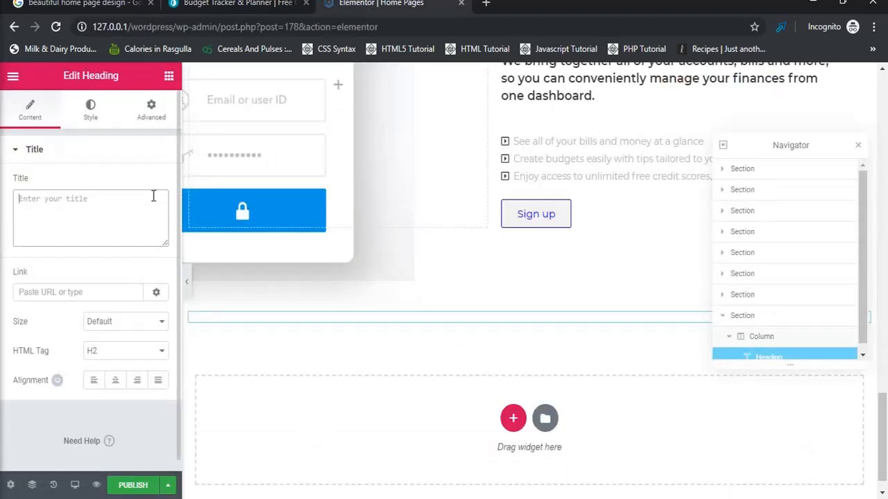
pyautogui.hotkey('ctrl', 'v')
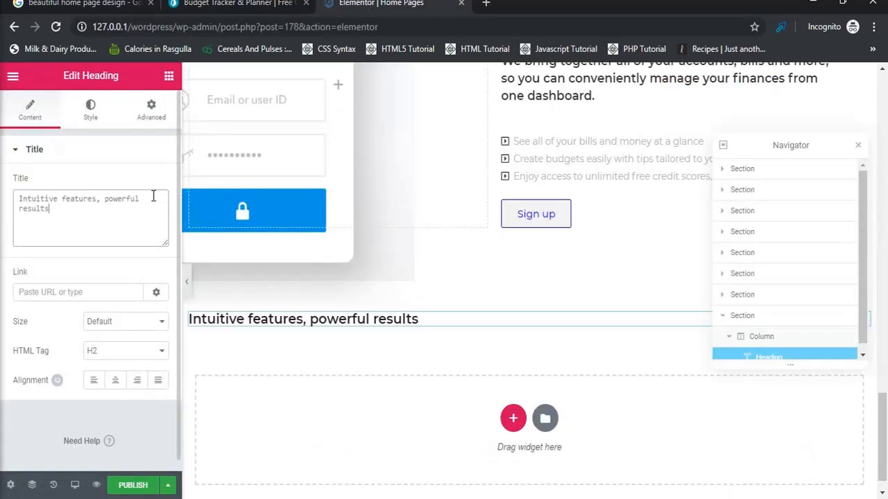
# Step: Center the new heading and set its font size to 37 px
pyautogui.click(113, 386)
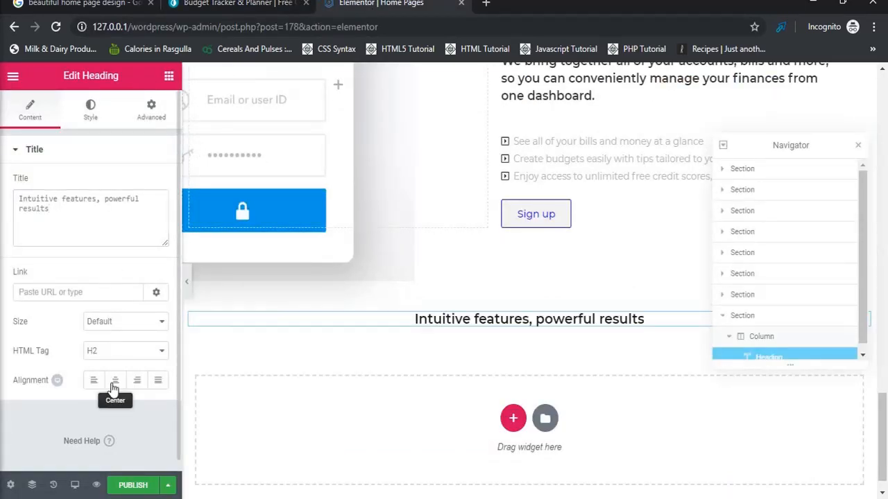
pyautogui.click(91, 114)
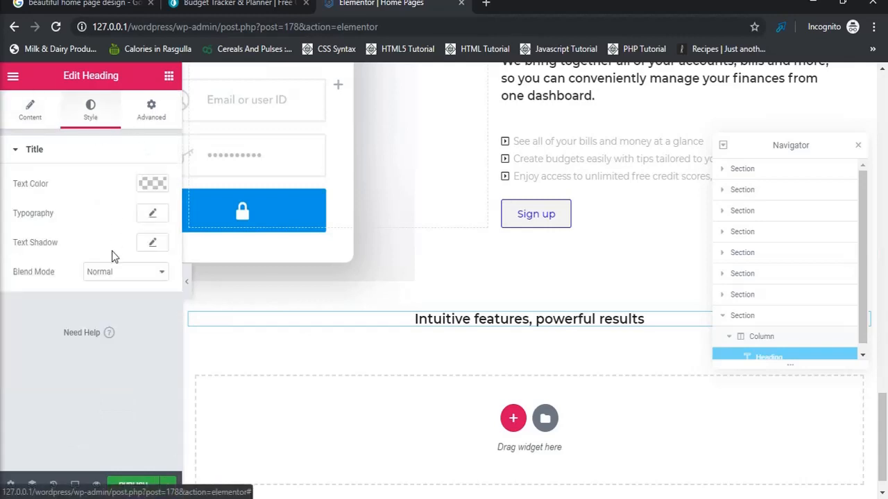
pyautogui.click(154, 213)
pyautogui.moveTo(23, 302); pyautogui.dragTo(40, 305)
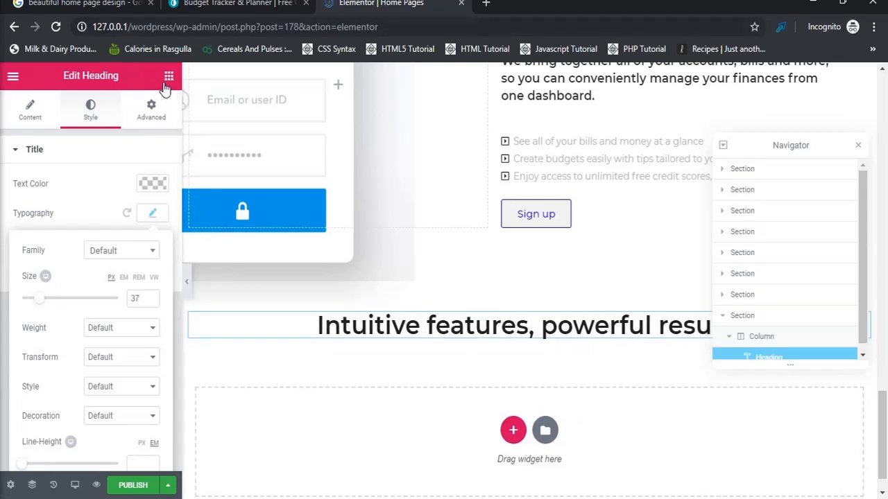
# Step: Copy the "Mint is versatile enough" paragraph below the "Intuitive features, powerful results" heading on the Mint page
pyautogui.click(169, 76)
pyautogui.click(236, 4)
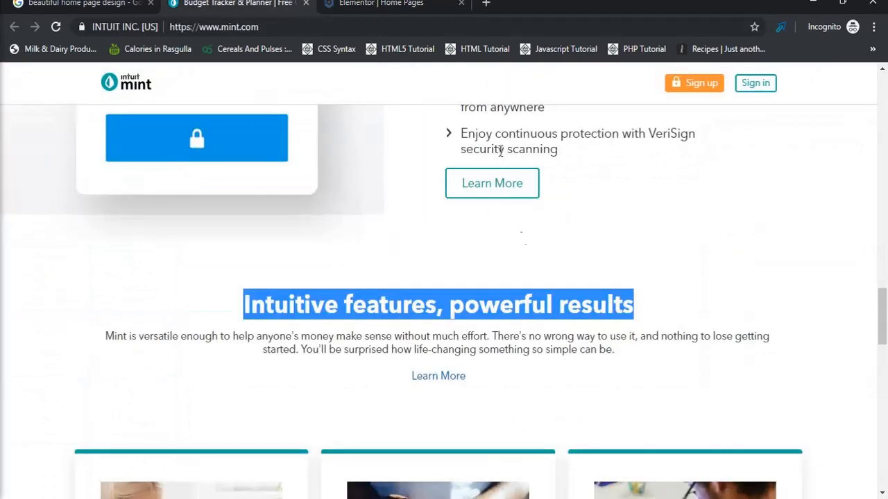
pyautogui.moveTo(106, 337); pyautogui.dragTo(673, 364)
pyautogui.hotkey('ctrl', 'c')
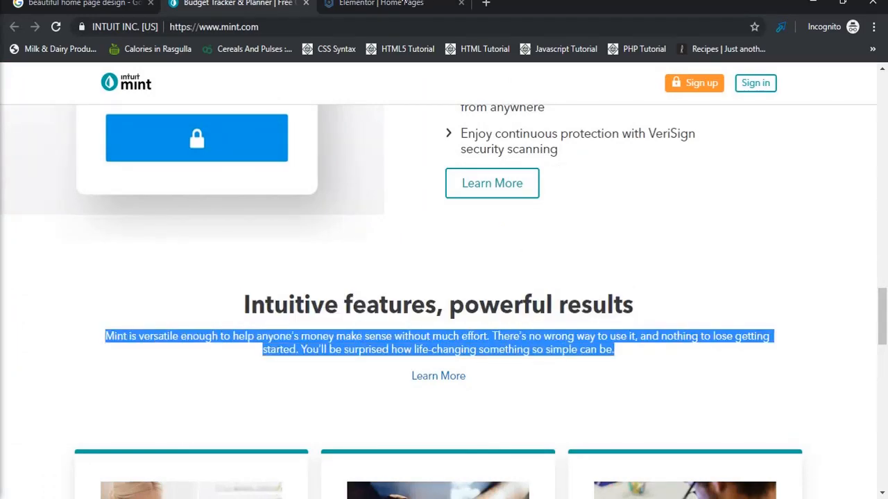
# Step: Add a Text Editor widget below the heading in Elementor and replace its placeholder text with the copied paragraph
pyautogui.click(402, 4)
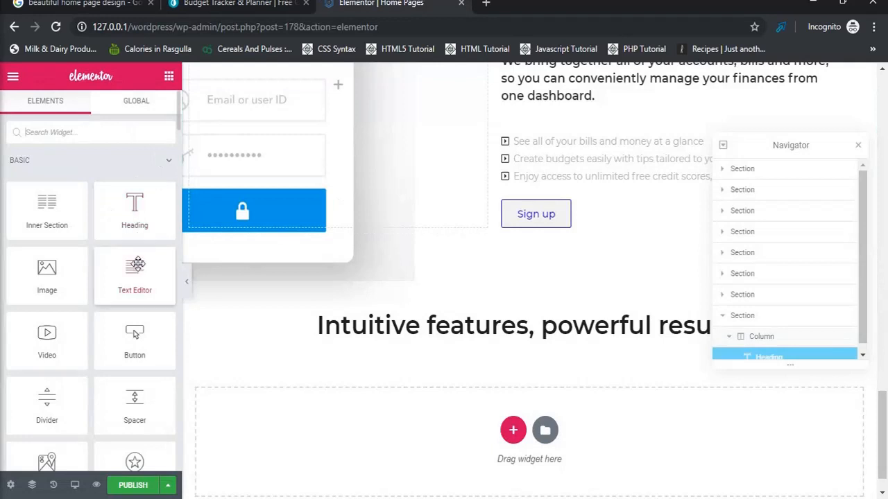
pyautogui.moveTo(134, 274); pyautogui.dragTo(541, 340)
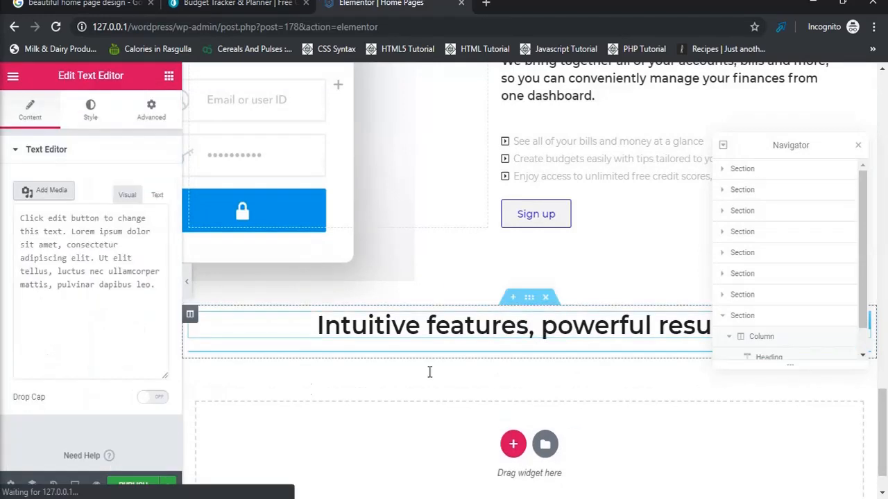
pyautogui.click(139, 347)
pyautogui.hotkey('ctrl', 'a')
pyautogui.press('BackSpace')
pyautogui.hotkey('ctrl', 'v')
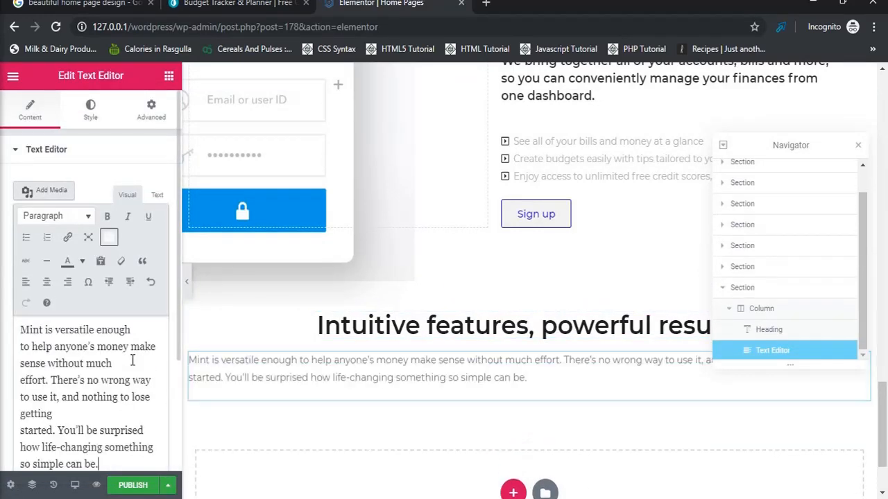
# Step: Center the paragraph below the heading and switch back to the Mint page
pyautogui.click(90, 115)
pyautogui.click(115, 183)
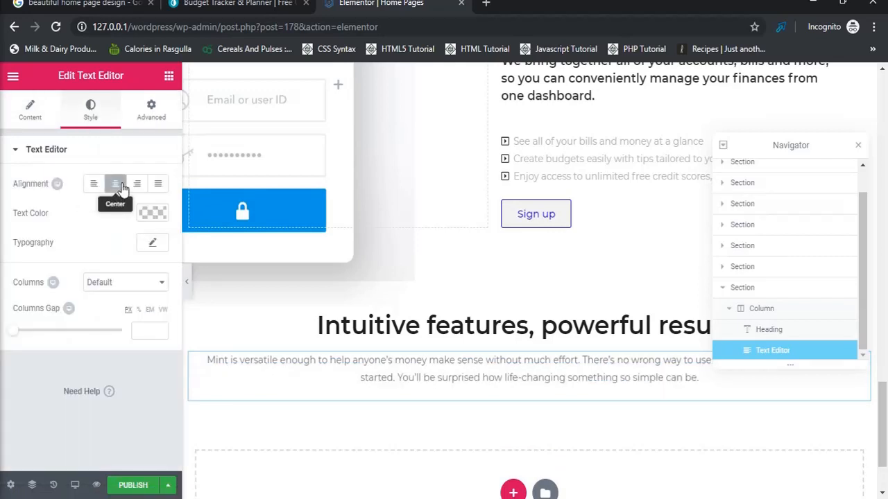
pyautogui.click(167, 76)
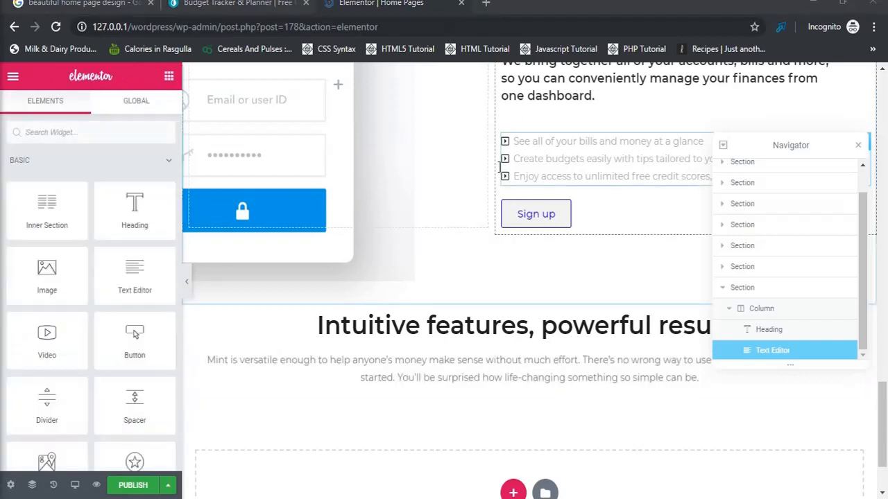
pyautogui.click(216, 6)
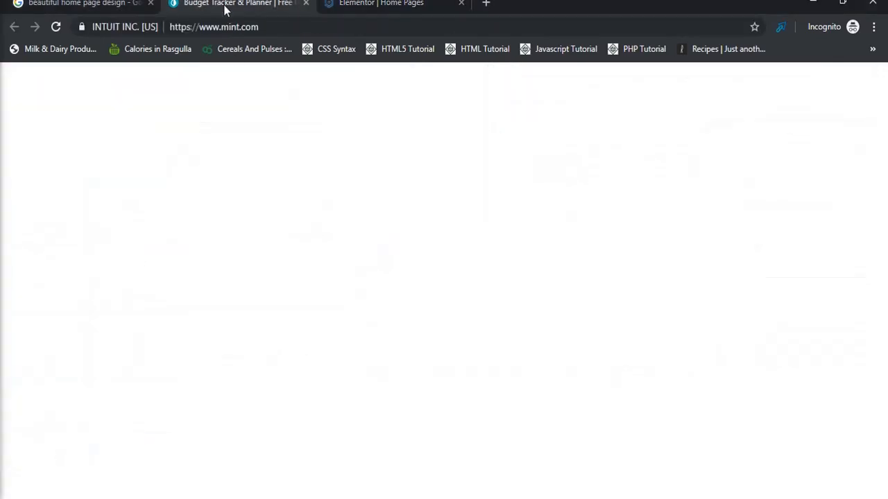
# Step: Return to Elementor, add a Heading widget below the centered paragraph and set its title to "Learn More"
pyautogui.moveTo(883, 347); pyautogui.dragTo(883, 355)
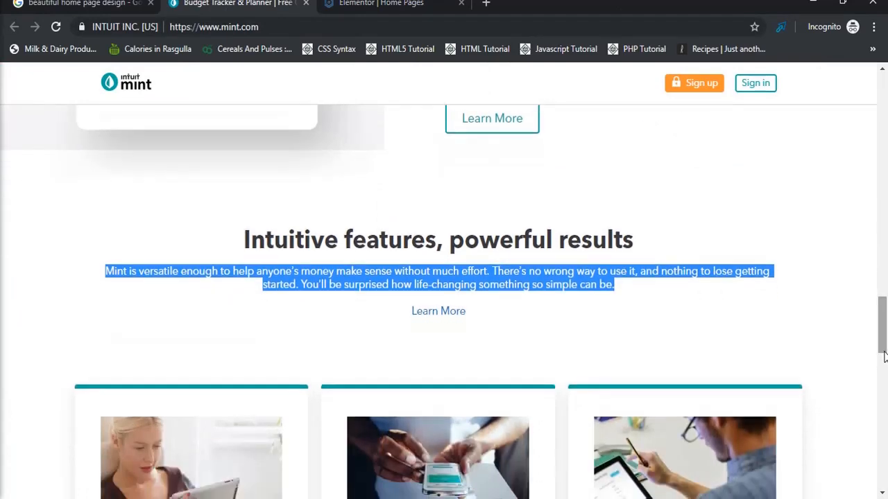
pyautogui.click(363, 5)
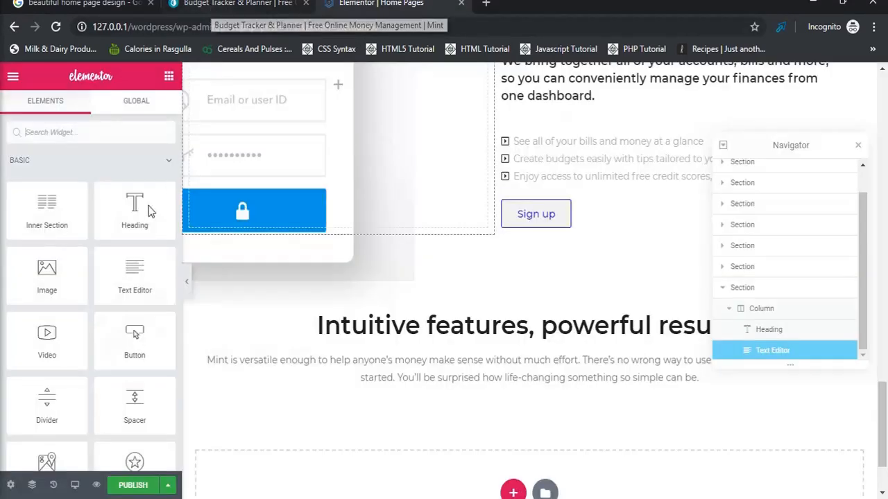
pyautogui.moveTo(140, 210); pyautogui.dragTo(525, 402)
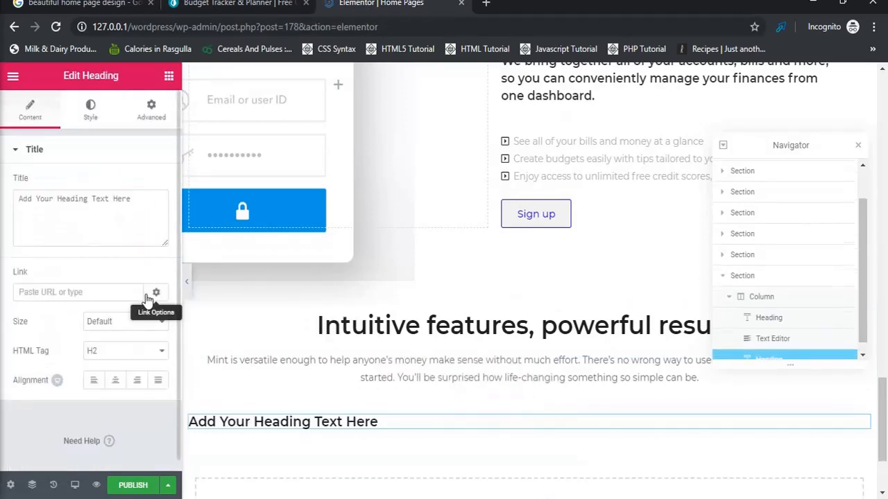
pyautogui.click(145, 217)
pyautogui.hotkey('ctrl', 'a')
pyautogui.press('BackSpace')
pyautogui.write('L')
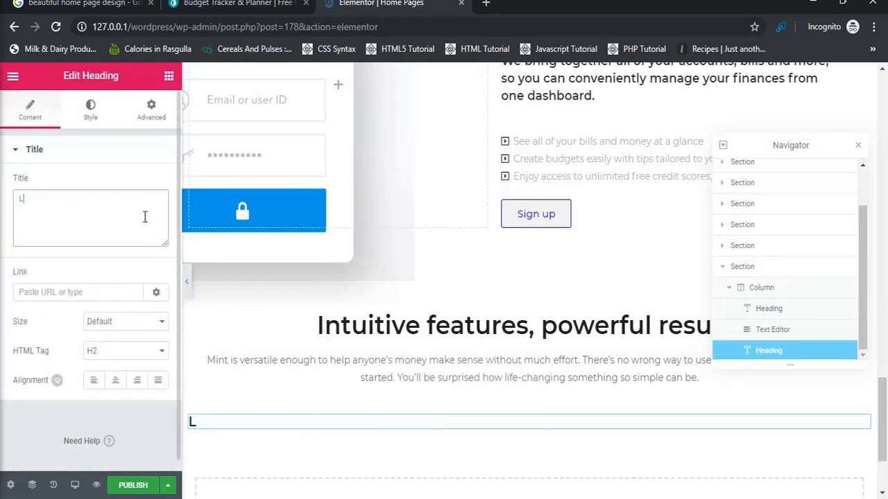
pyautogui.write('earm')
pyautogui.press('BackSpace')
pyautogui.write('n More')
# Step: Give the "Learn More" heading the link "#", the HTML tag p and center alignment
pyautogui.click(136, 292)
pyautogui.write('#')
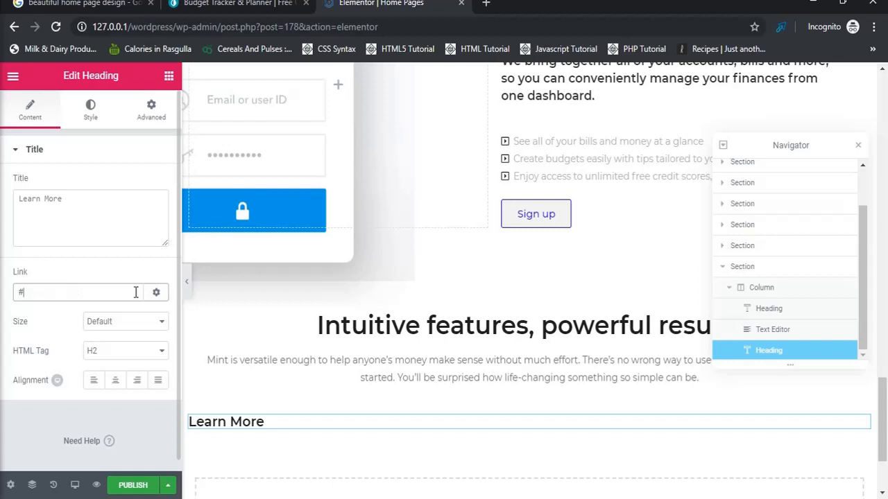
pyautogui.click(119, 351)
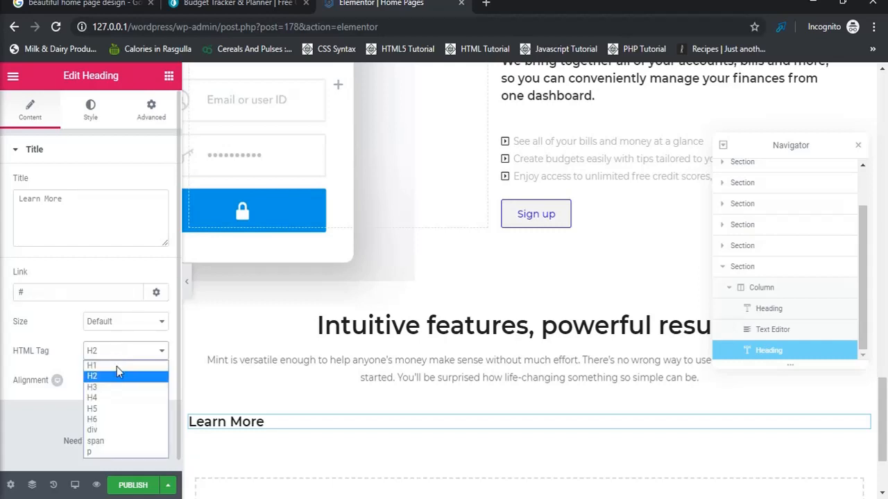
pyautogui.click(115, 420)
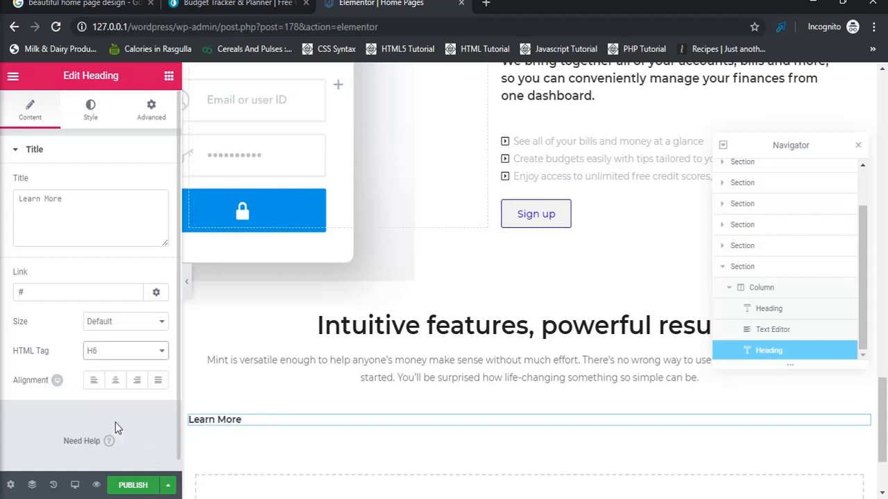
pyautogui.click(123, 355)
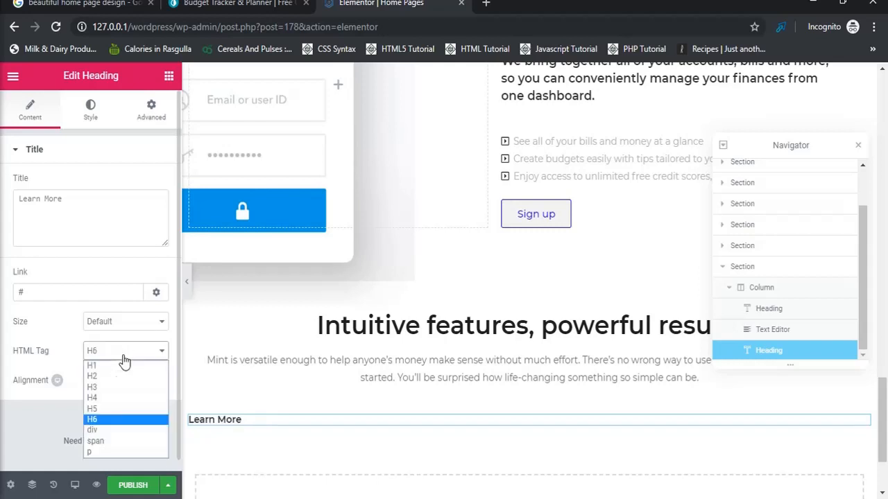
pyautogui.click(111, 452)
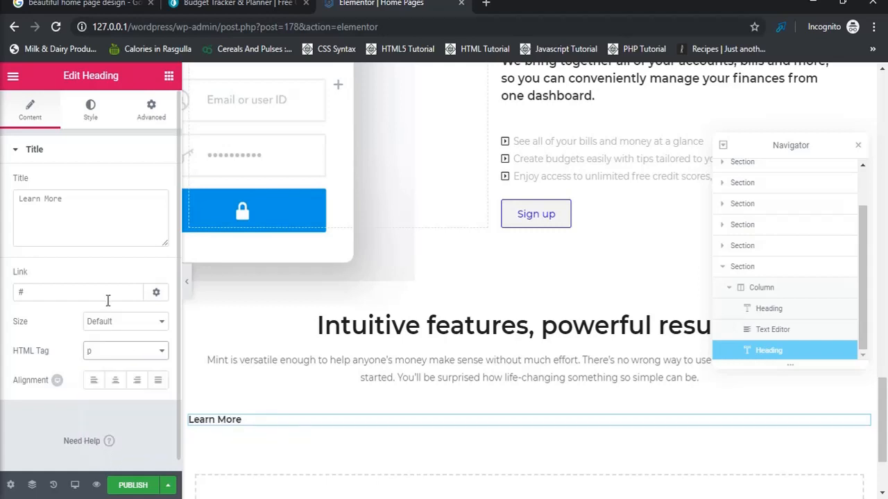
pyautogui.click(114, 383)
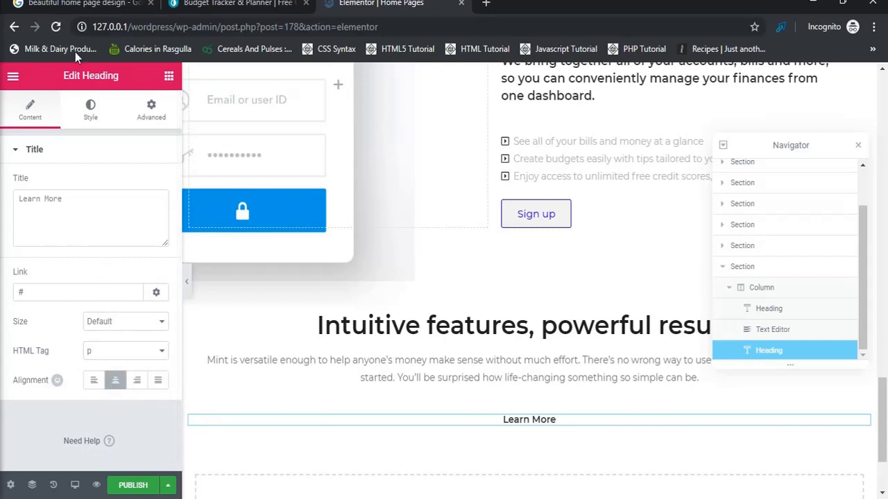
# Step: Set the "Learn More" heading's font size to 26 px and its weight to 300
pyautogui.click(93, 118)
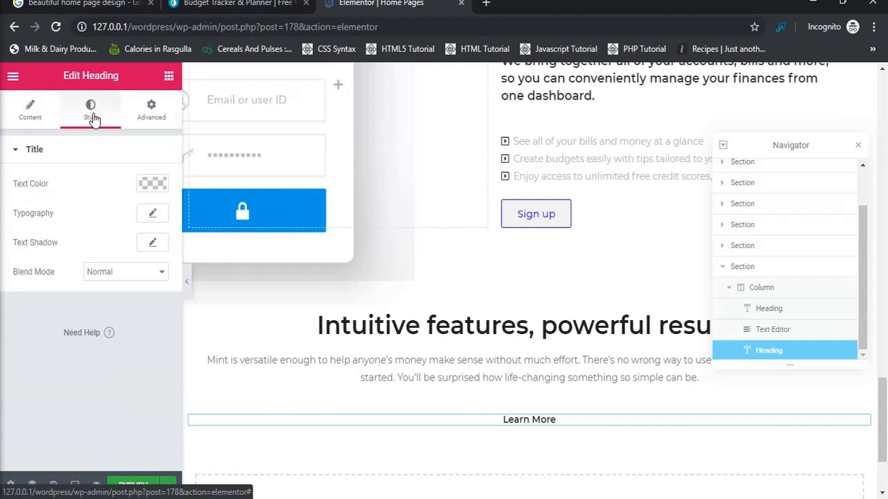
pyautogui.click(154, 219)
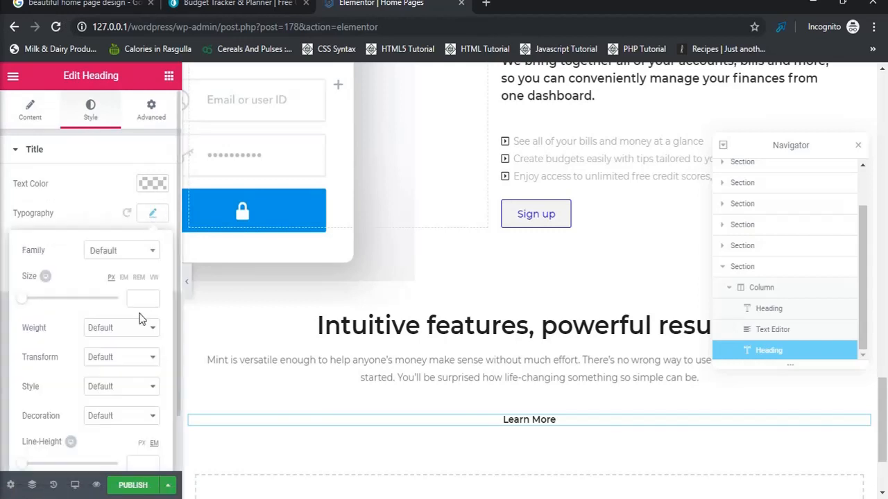
pyautogui.moveTo(22, 301); pyautogui.dragTo(35, 301)
pyautogui.click(100, 327)
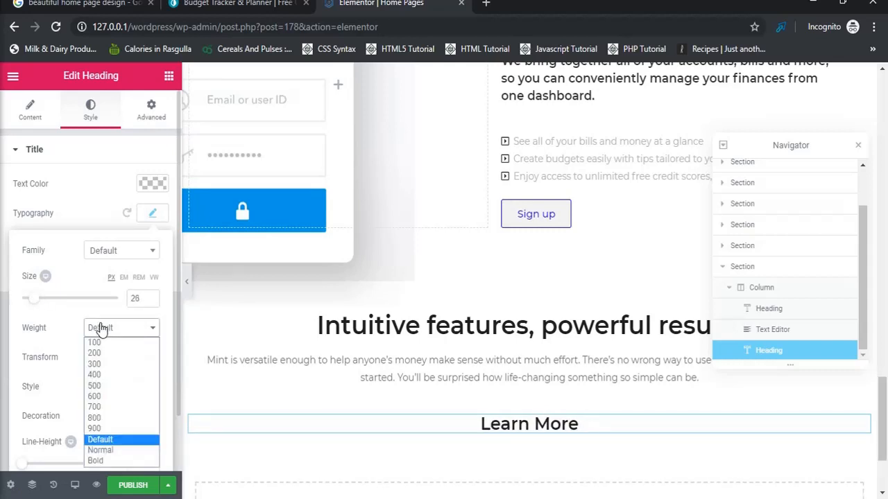
pyautogui.click(108, 342)
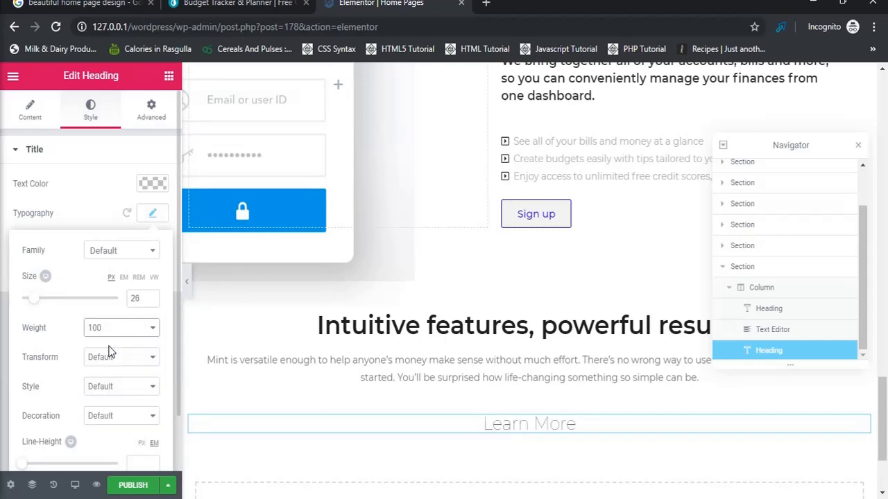
pyautogui.click(125, 329)
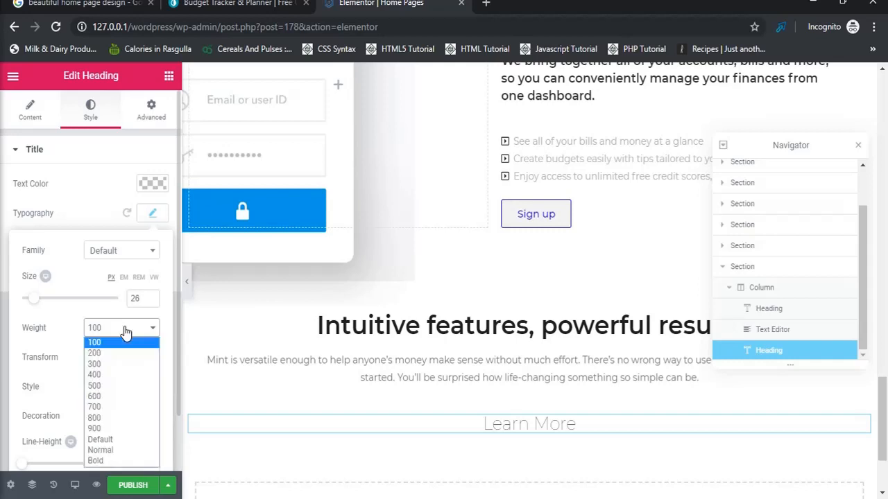
pyautogui.click(124, 365)
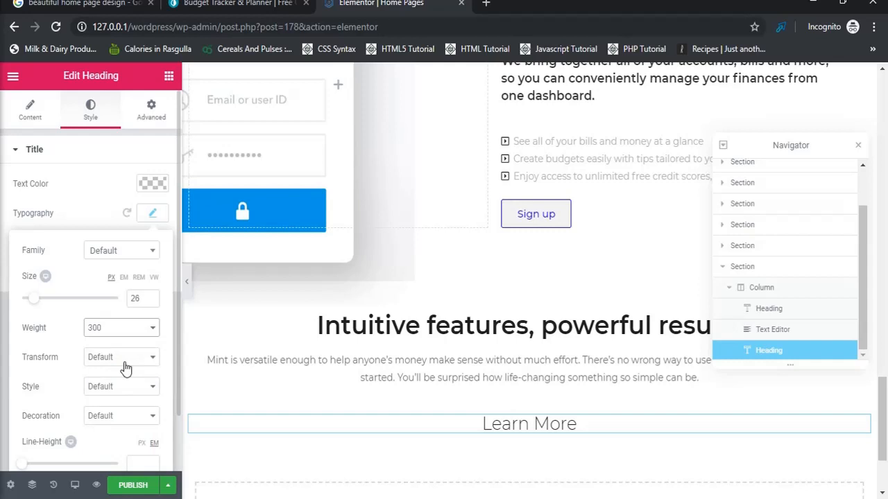
# Step: Underline the "Learn More" heading through its text decoration and return to the widget list
pyautogui.moveTo(174, 294); pyautogui.dragTo(176, 376)
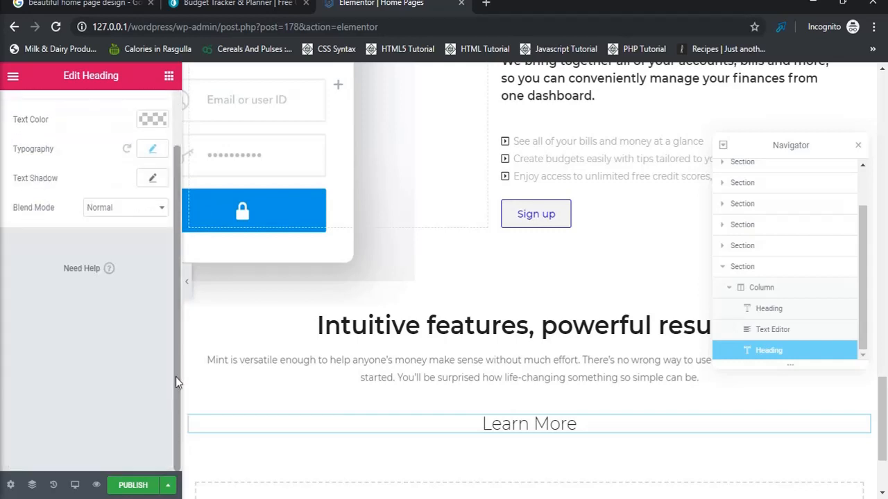
pyautogui.click(159, 152)
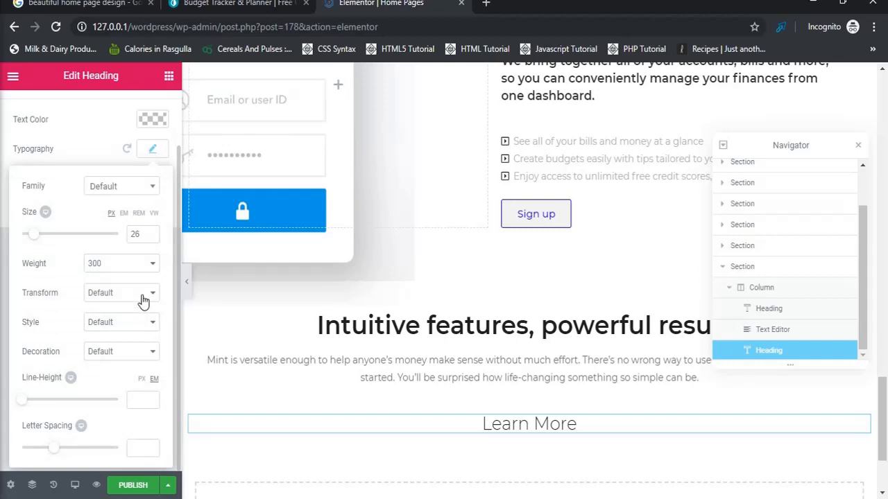
pyautogui.click(138, 352)
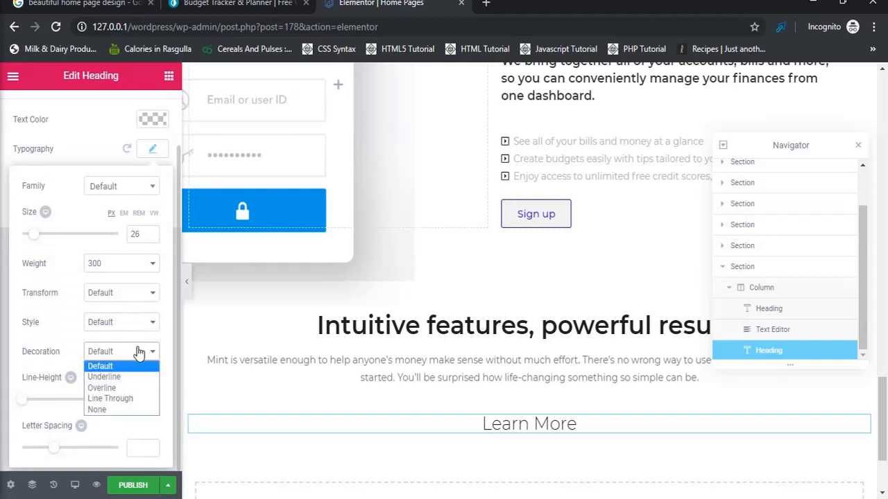
pyautogui.click(130, 378)
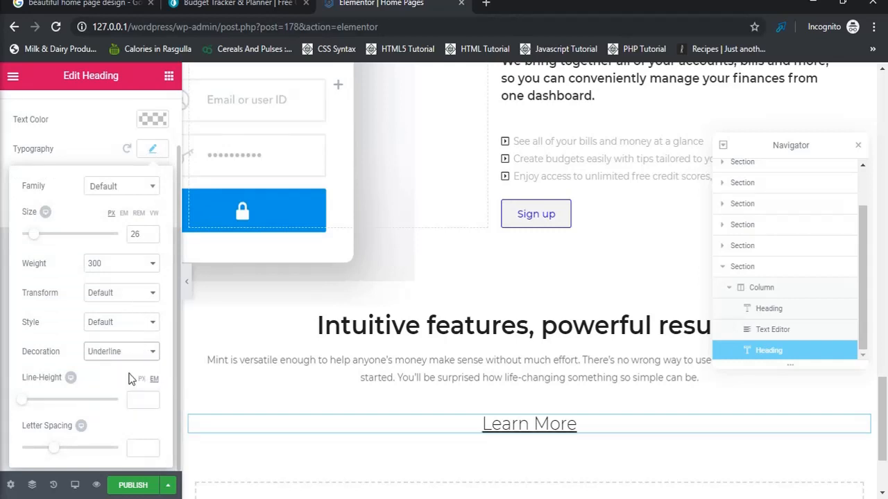
pyautogui.click(94, 109)
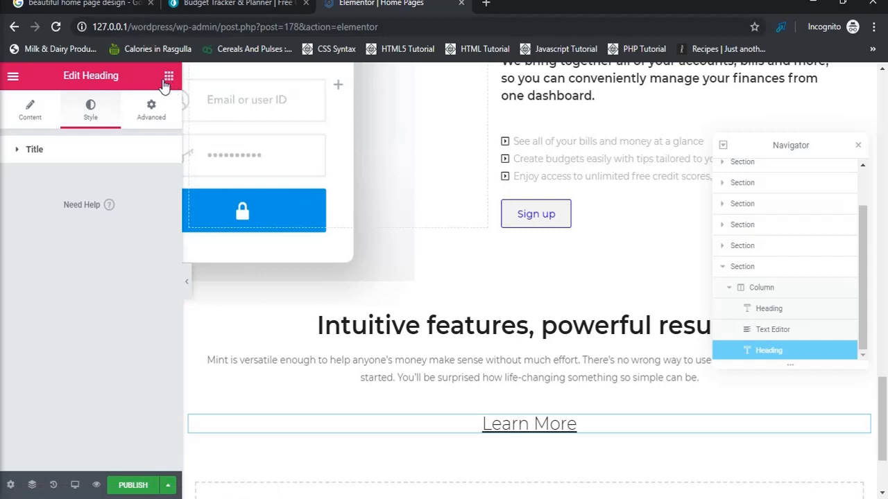
pyautogui.click(168, 76)
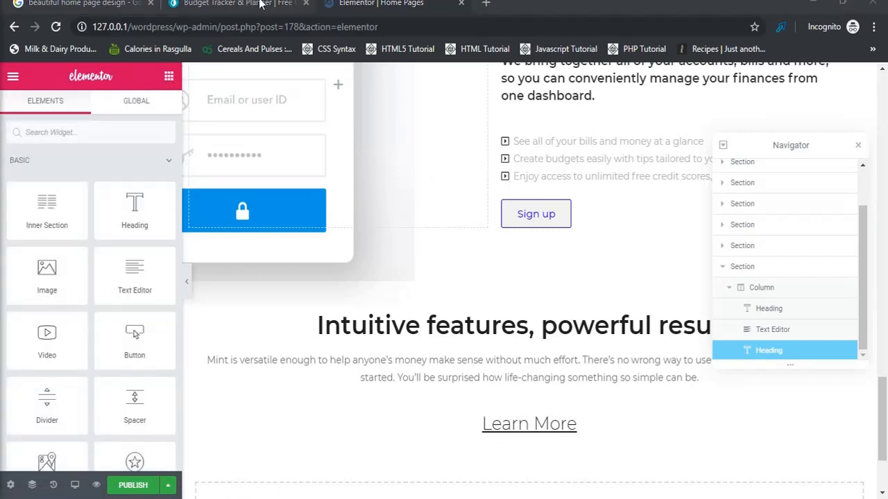
# Step: Add a single-column section below the "Learn More" heading and place a Spacer widget in it
pyautogui.click(221, 4)
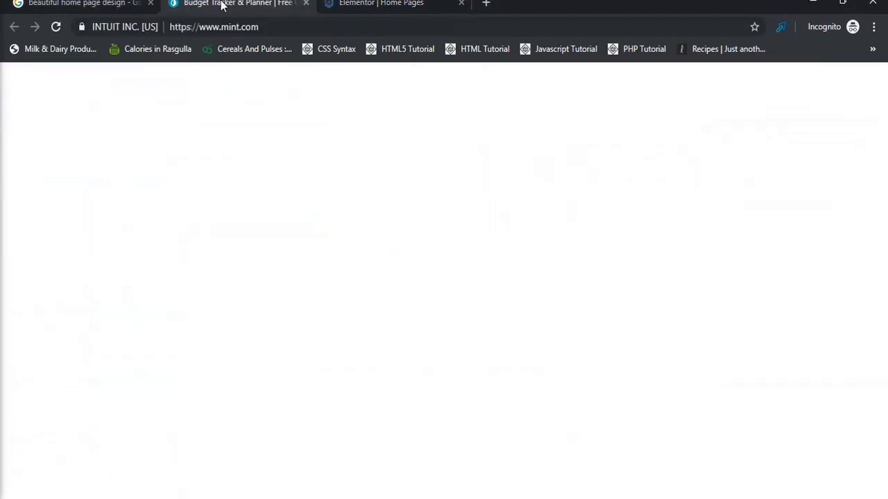
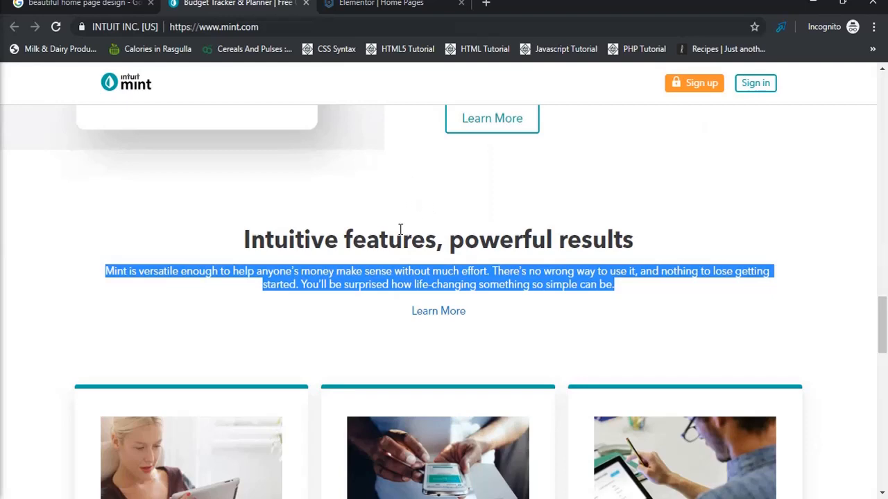
pyautogui.click(416, 4)
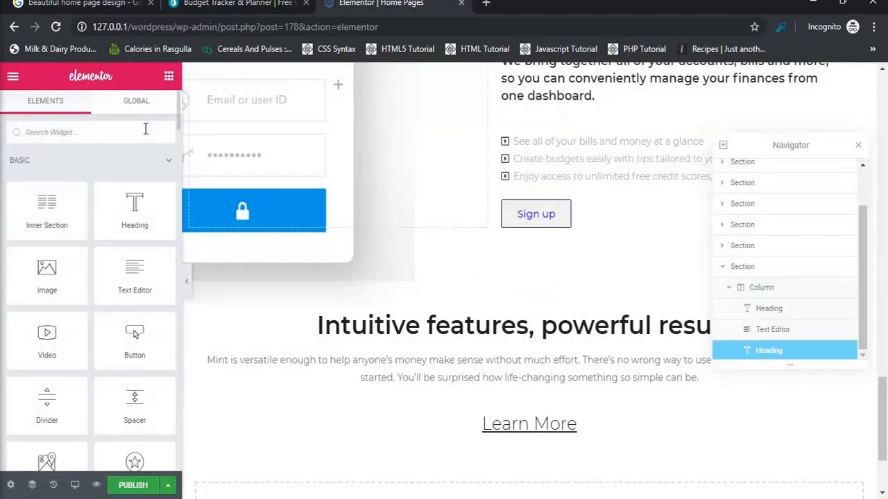
pyautogui.moveTo(884, 405); pyautogui.dragTo(886, 432)
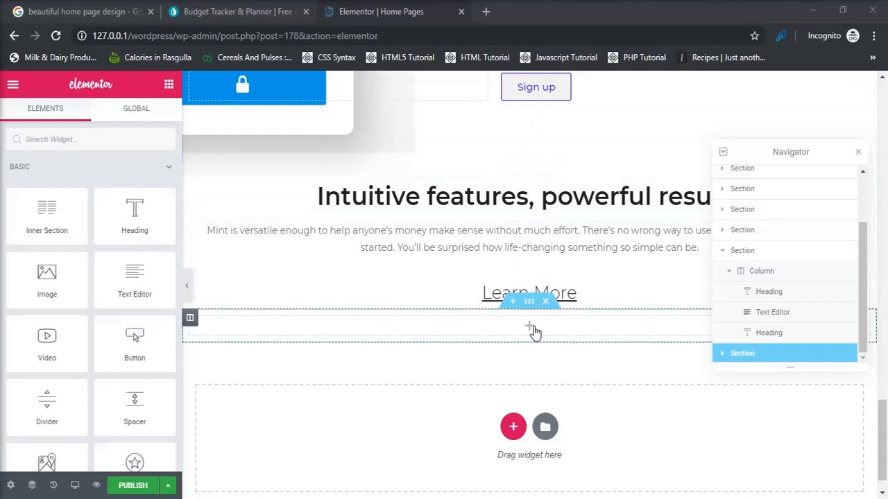
pyautogui.click(99, 138)
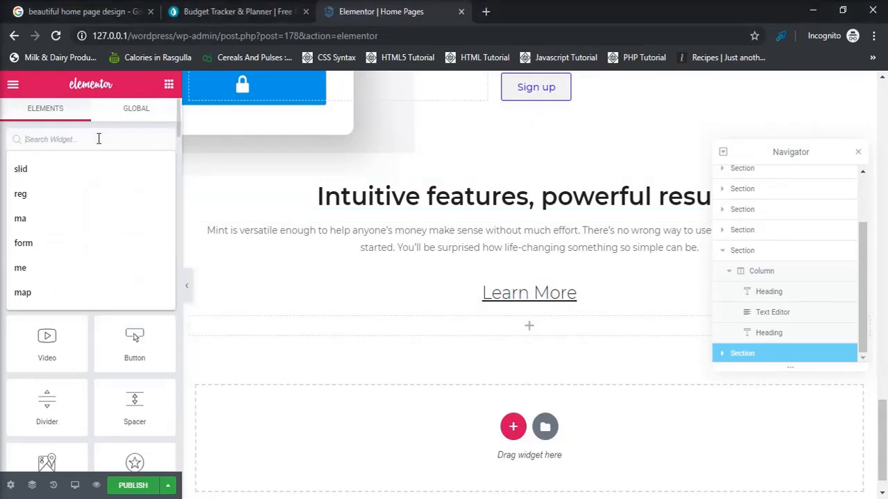
pyautogui.write('spl')
pyautogui.moveTo(26, 208); pyautogui.dragTo(497, 337)
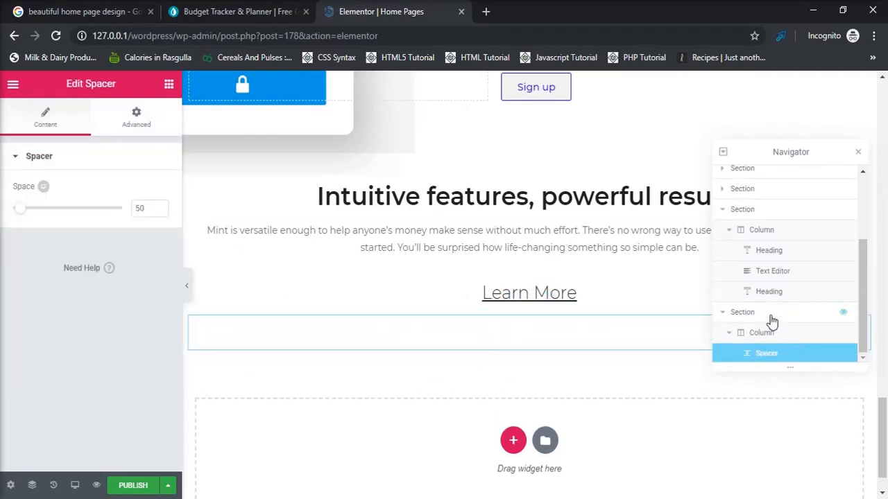
# Step: Move the spacer section above the "Intuitive features, powerful results" section
pyautogui.click(735, 313)
pyautogui.moveTo(734, 314); pyautogui.dragTo(755, 221)
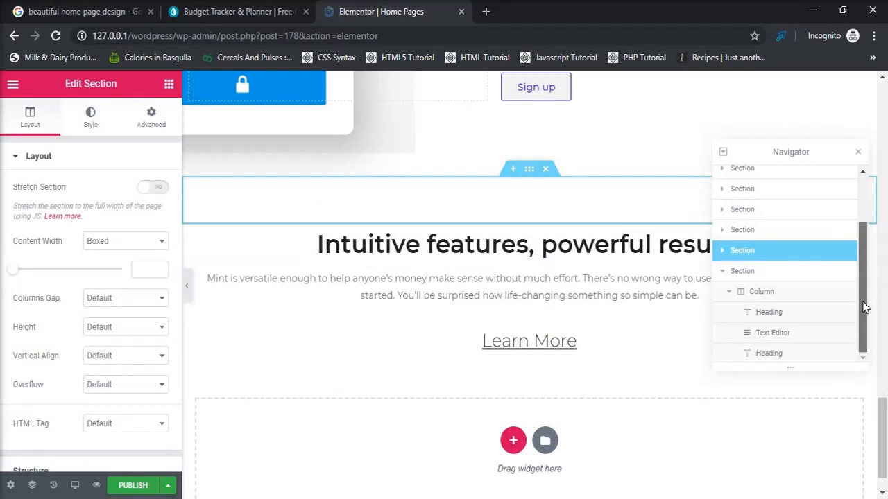
# Step: Duplicate the spacer section and move the copy below the "Intuitive features, powerful results" section
pyautogui.rightClick(740, 250)
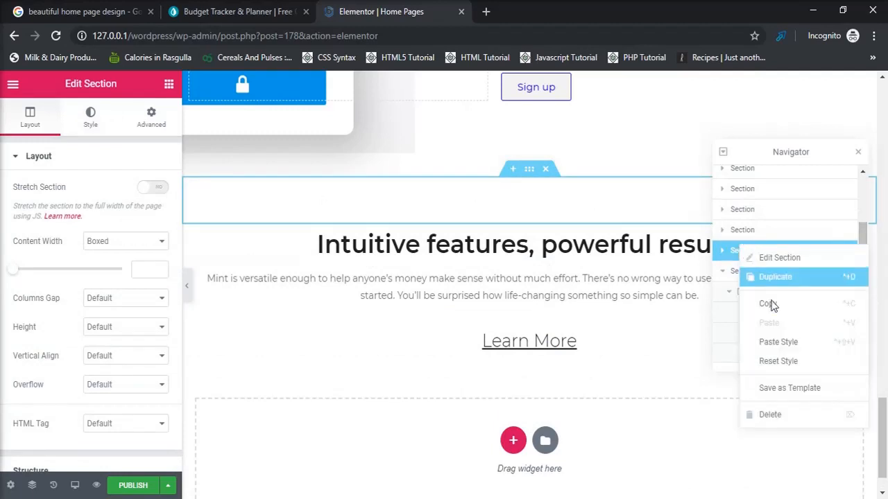
pyautogui.click(812, 279)
pyautogui.rightClick(788, 272)
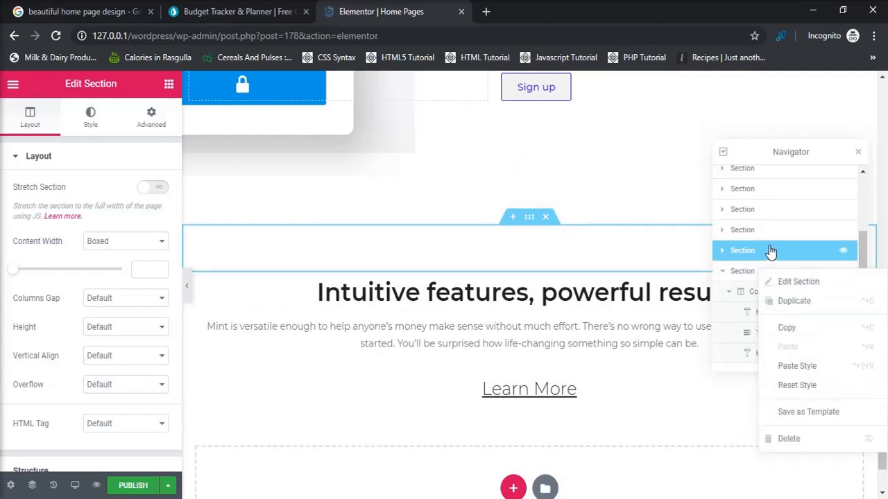
pyautogui.moveTo(770, 251); pyautogui.dragTo(767, 327)
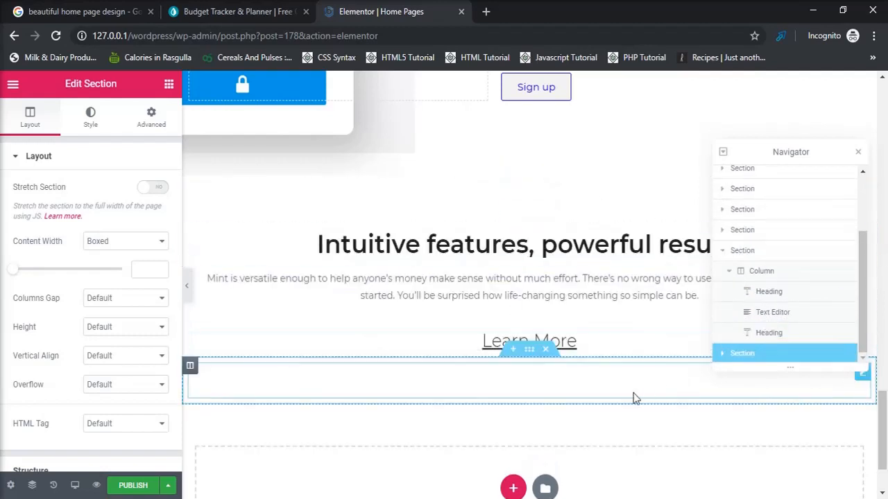
# Step: Switch to the Mint page and examine the three feature cards below the "Learn More" link
pyautogui.moveTo(882, 409); pyautogui.dragTo(878, 441)
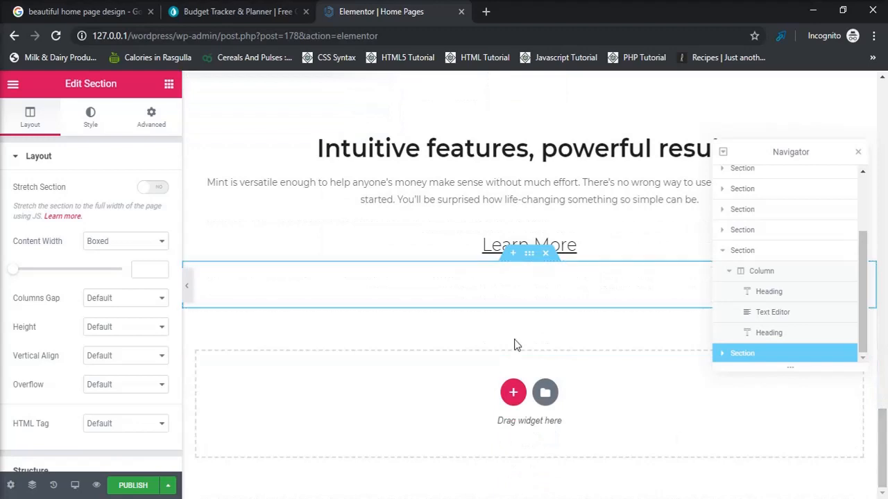
pyautogui.click(215, 17)
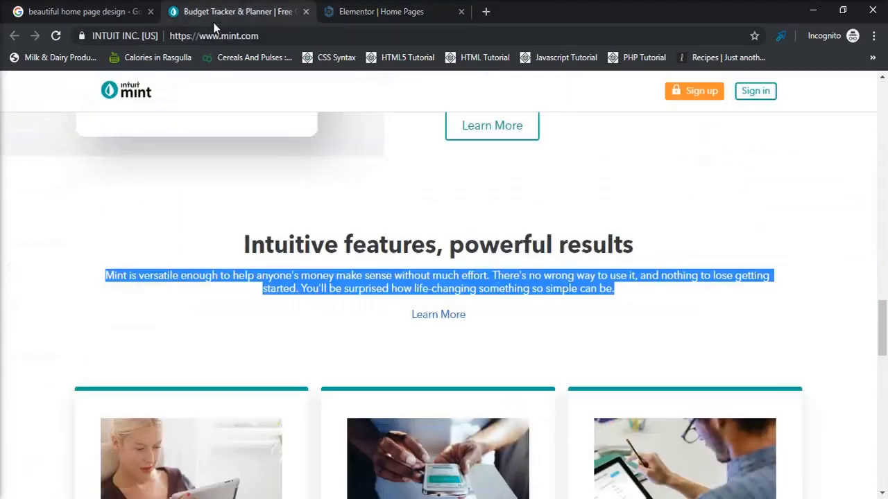
pyautogui.moveTo(885, 340); pyautogui.dragTo(884, 364)
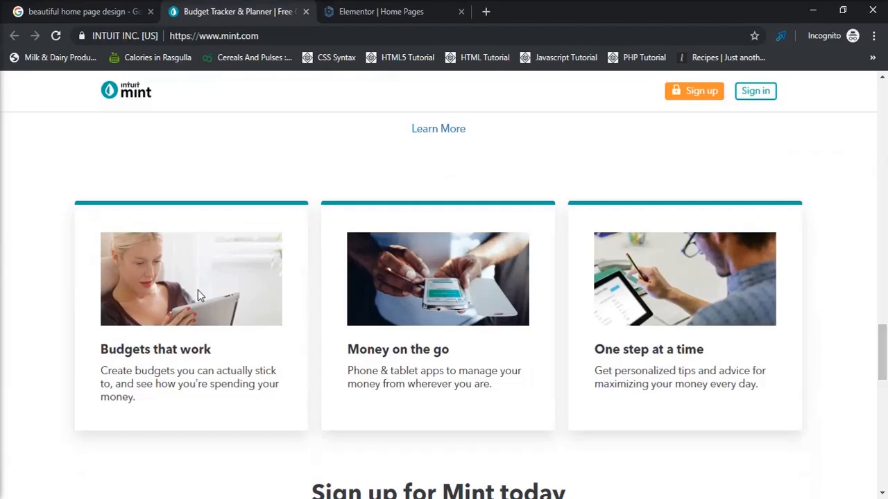
# Step: Return to the Elementor editor and add a section with three equal columns below the last spacer section
pyautogui.moveTo(884, 359)
pyautogui.mouseDown()
pyautogui.moveTo(884, 159)
pyautogui.moveTo(883, 367)
pyautogui.mouseUp()
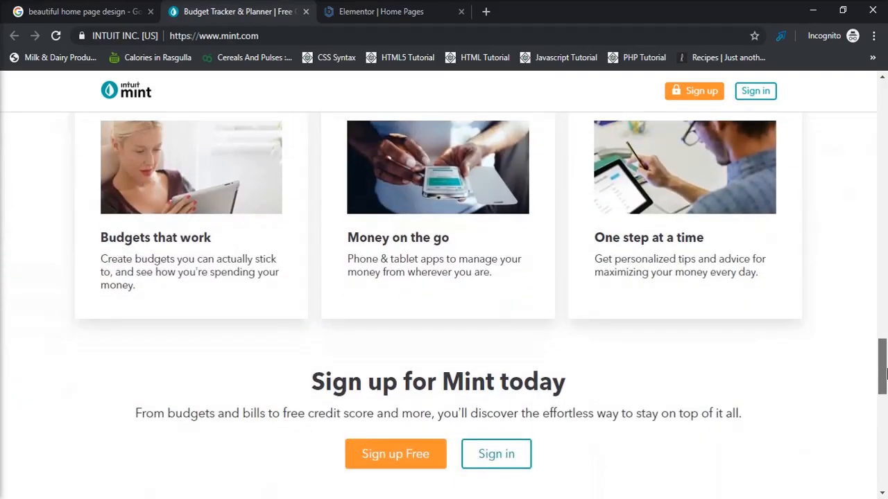
pyautogui.click(342, 11)
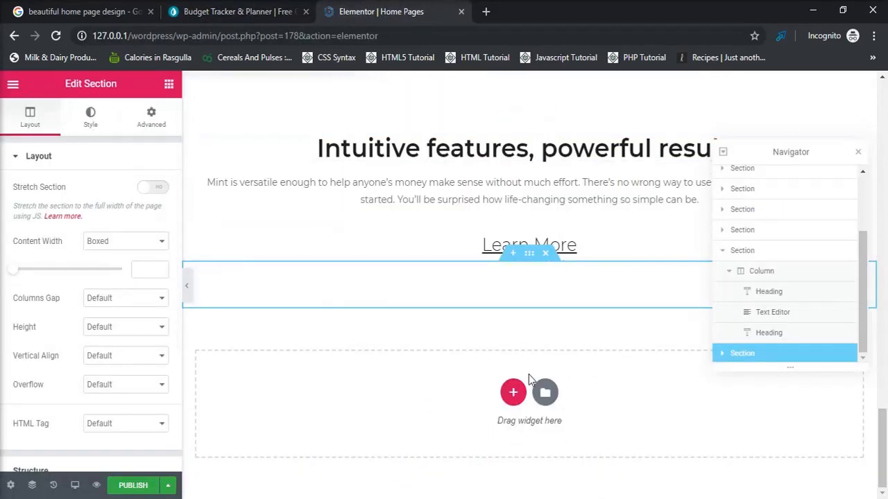
pyautogui.click(515, 393)
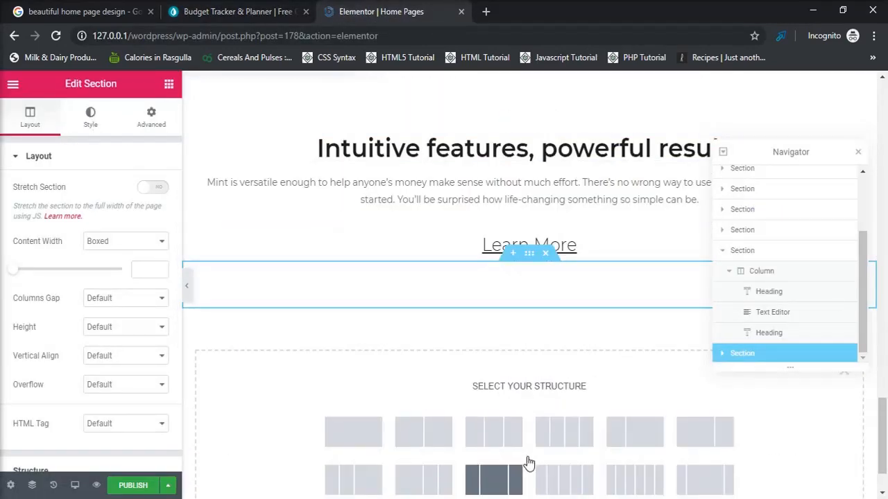
pyautogui.click(504, 451)
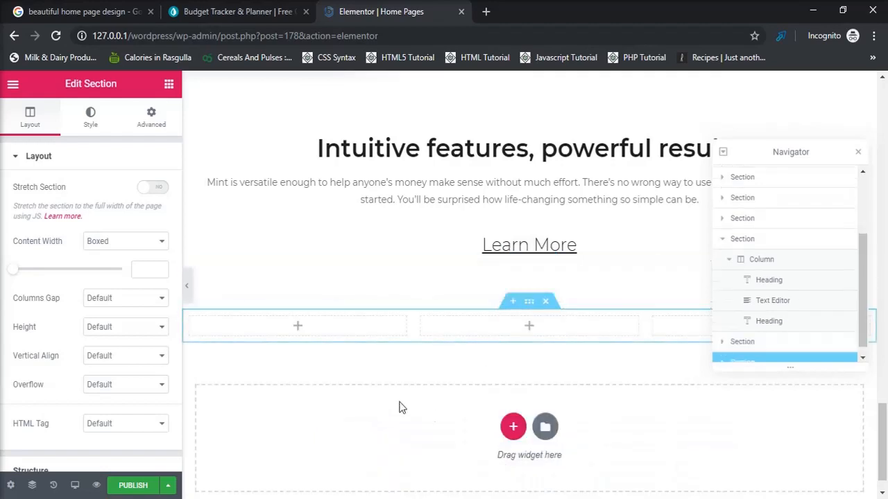
# Step: Find the Premium Banner widget by searching for "bann" and place it in the first column of the new section
pyautogui.click(165, 86)
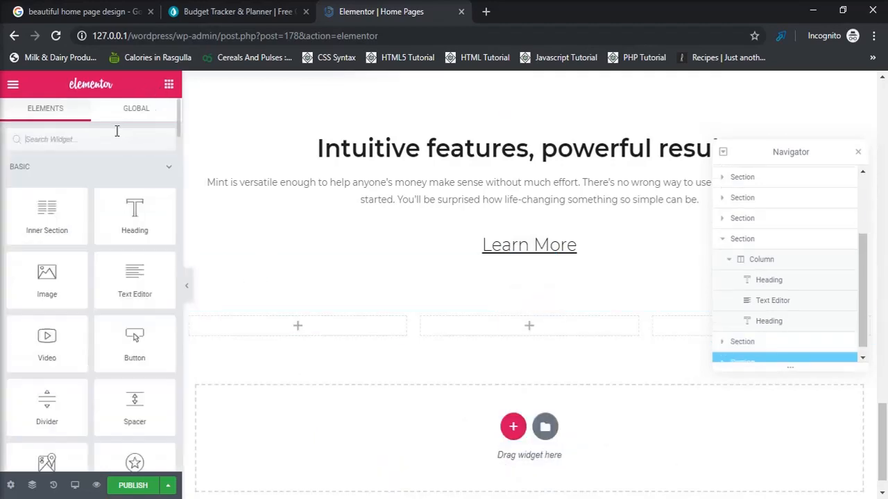
pyautogui.click(101, 141)
pyautogui.write('bann')
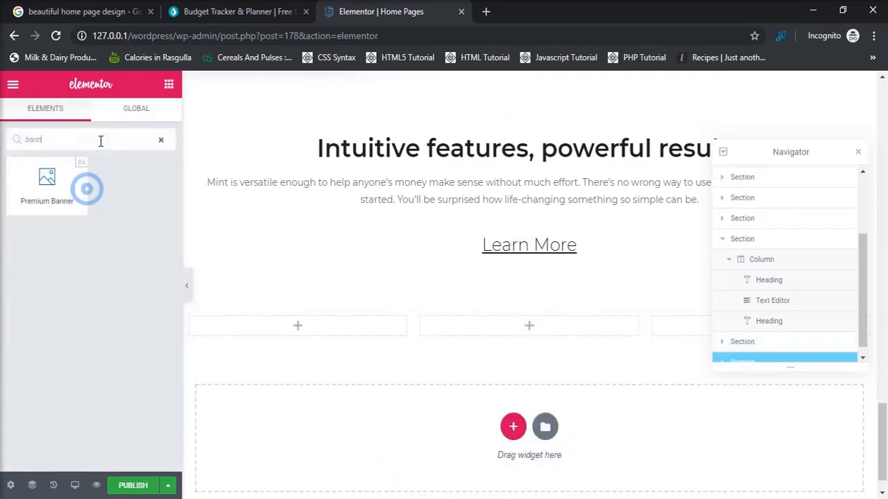
pyautogui.moveTo(38, 194); pyautogui.dragTo(295, 323)
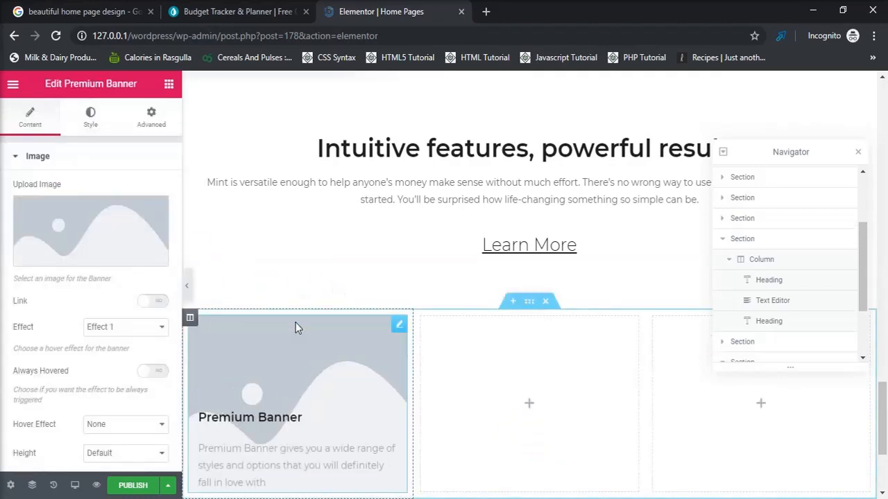
# Step: Copy the Premium Banner from the first column and paste it into the second and third columns
pyautogui.click(274, 13)
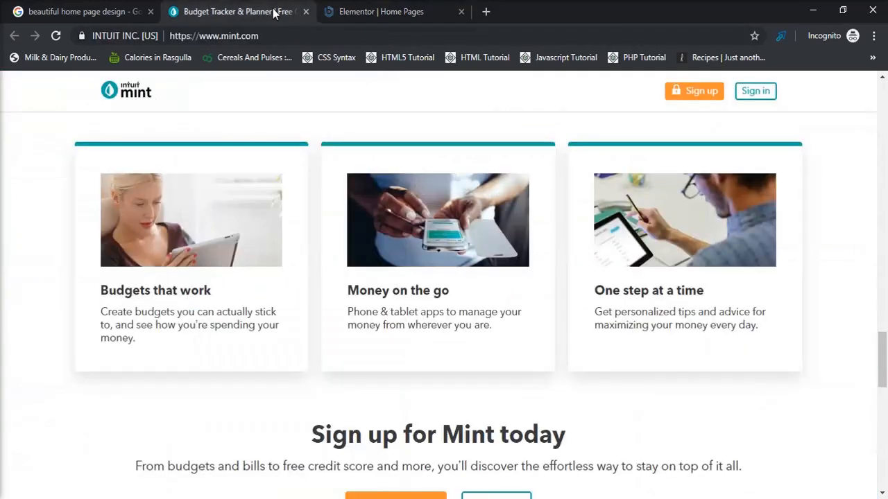
pyautogui.click(380, 12)
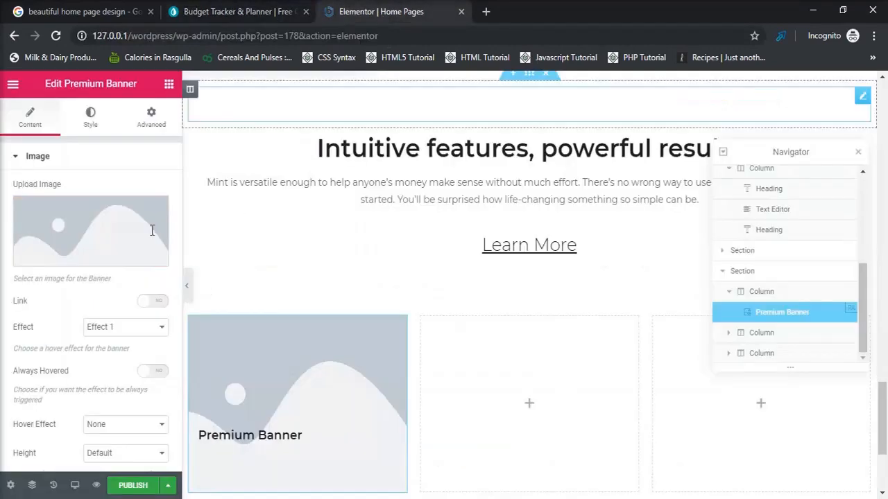
pyautogui.click(168, 85)
pyautogui.rightClick(314, 321)
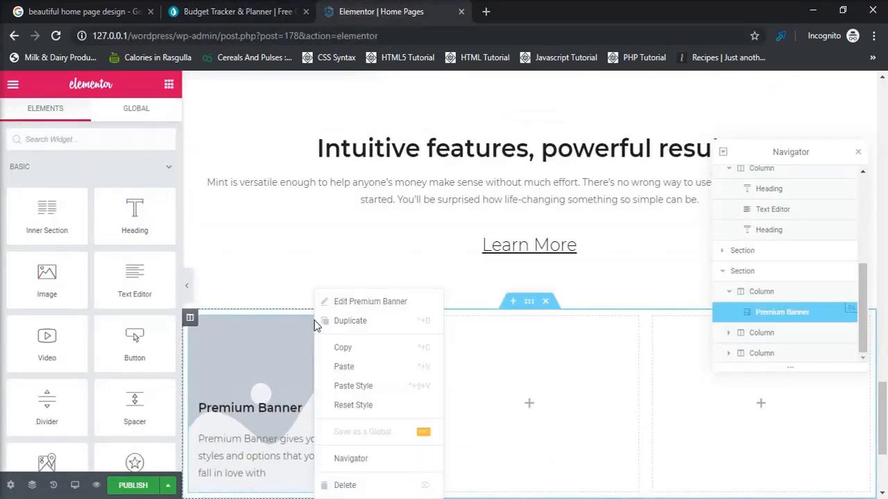
pyautogui.click(359, 355)
pyautogui.rightClick(509, 359)
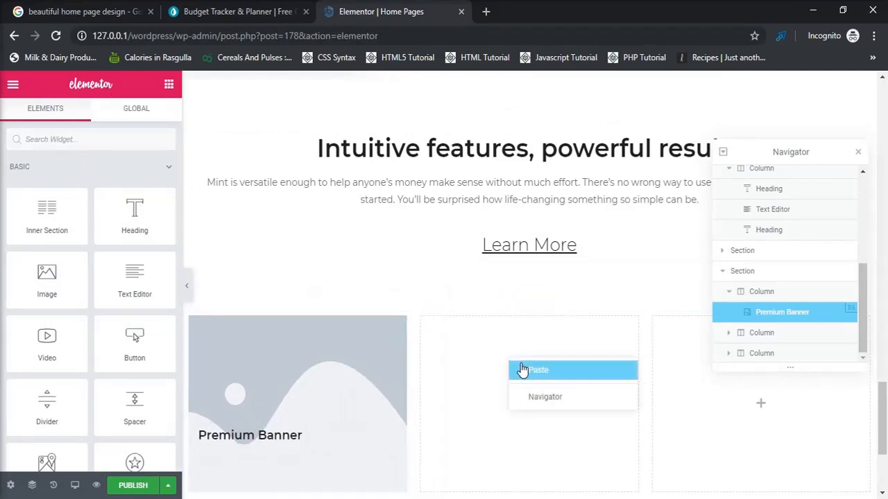
pyautogui.click(522, 370)
pyautogui.rightClick(568, 341)
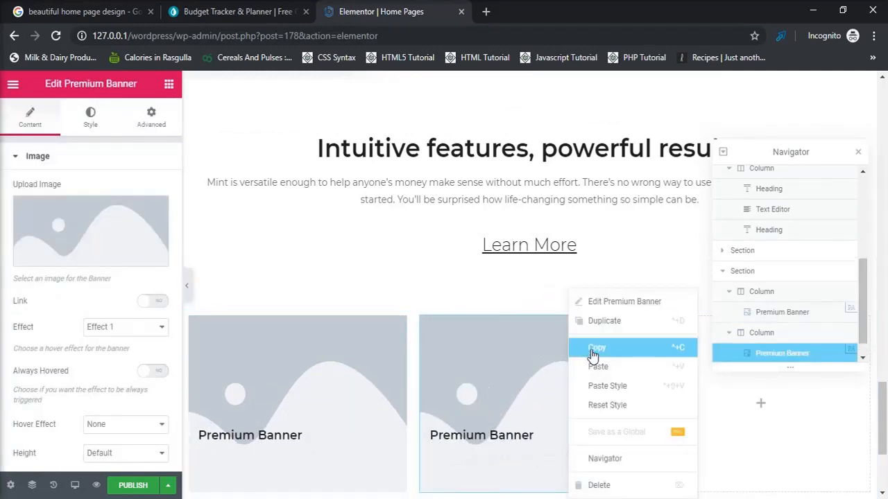
pyautogui.click(593, 355)
pyautogui.rightClick(698, 393)
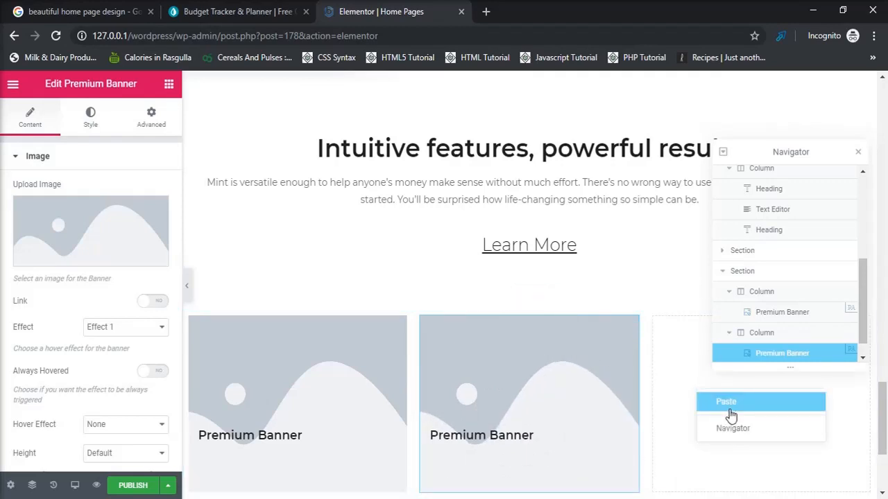
pyautogui.click(730, 414)
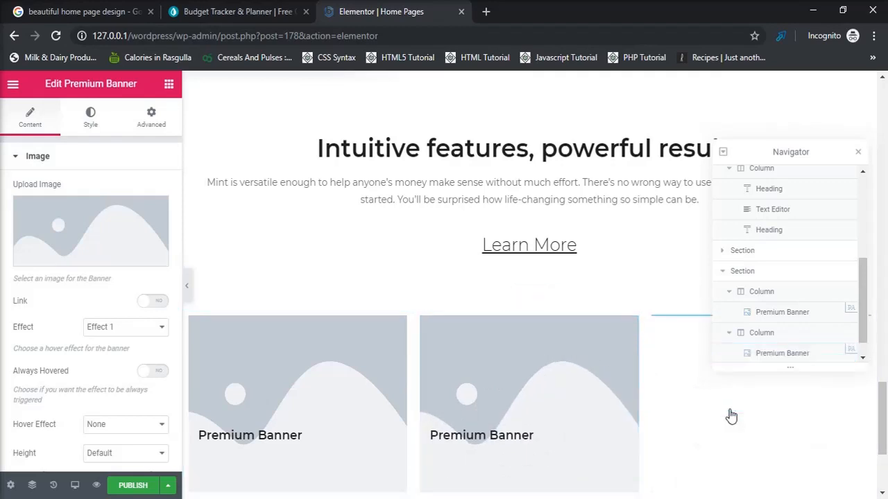
# Step: Set the first banner's image to grid-image-1-budgets.jpg from the media library
pyautogui.click(282, 374)
pyautogui.click(95, 222)
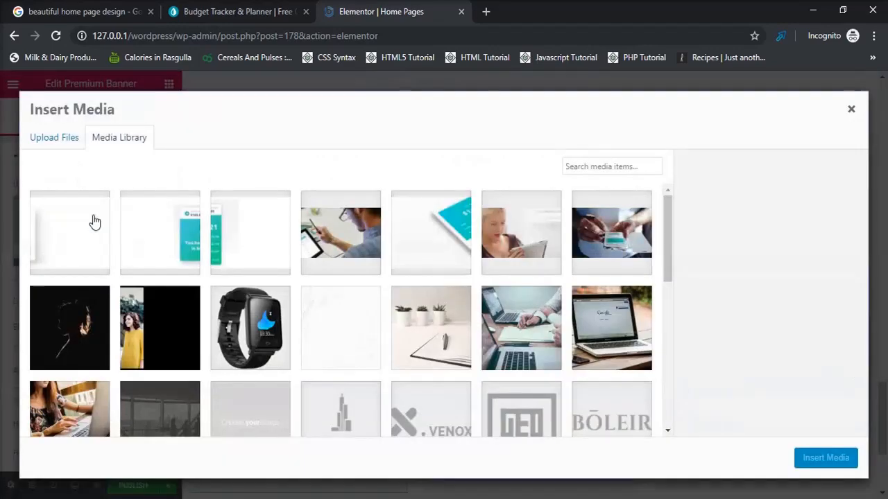
pyautogui.click(223, 21)
pyautogui.click(405, 15)
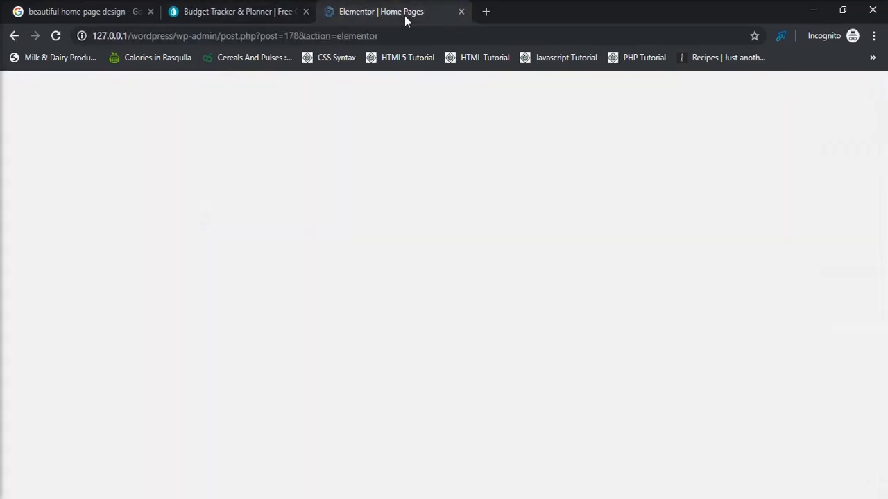
pyautogui.click(521, 236)
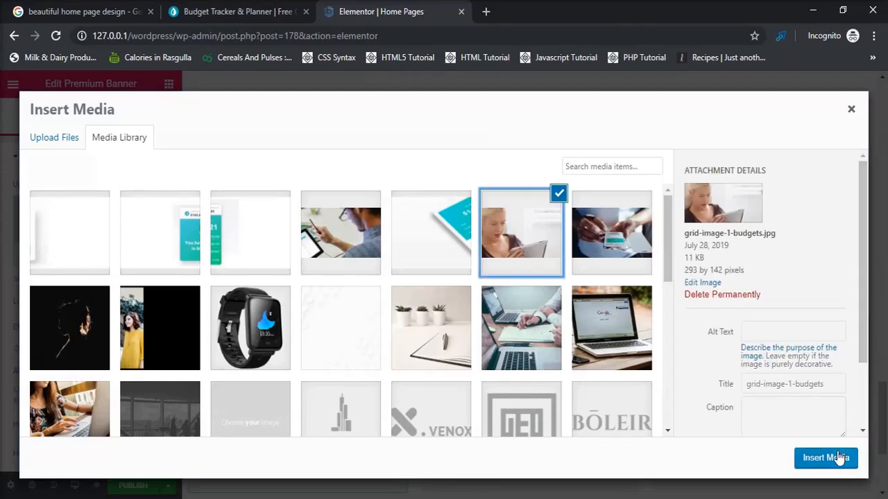
pyautogui.click(825, 458)
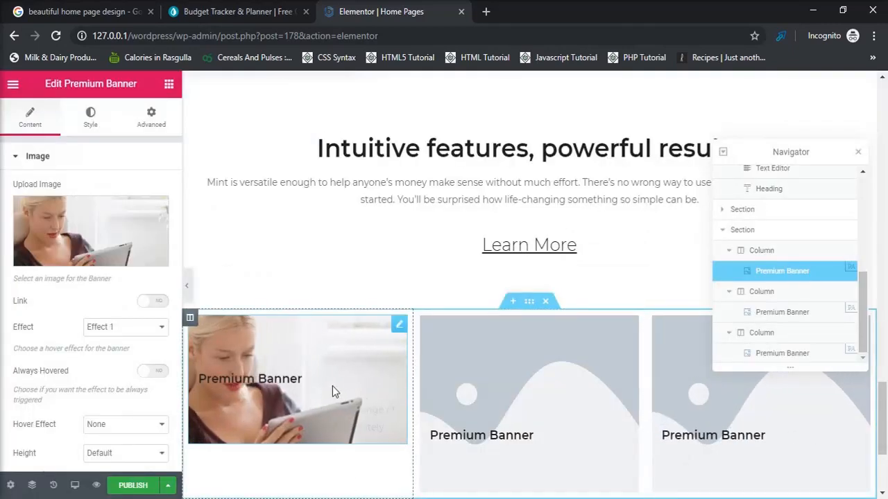
# Step: Set the second banner's image to grid-image-2-money.jpg from the media library
pyautogui.click(472, 394)
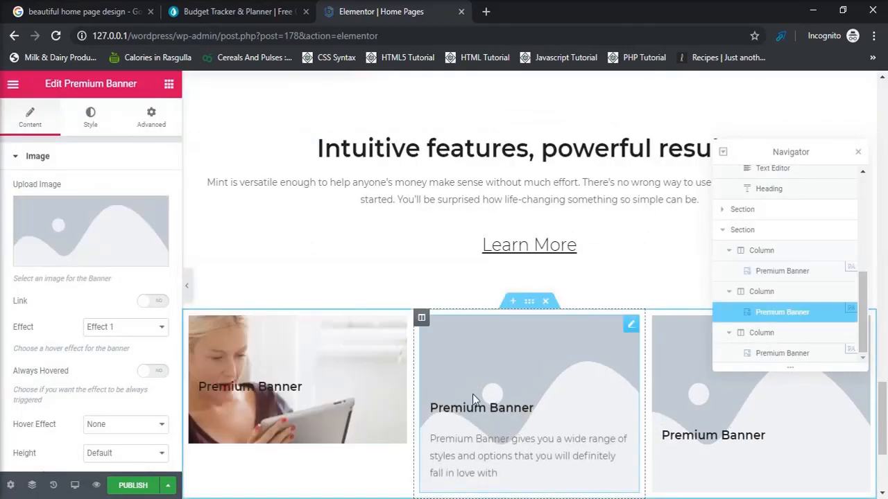
pyautogui.click(75, 220)
pyautogui.click(259, 9)
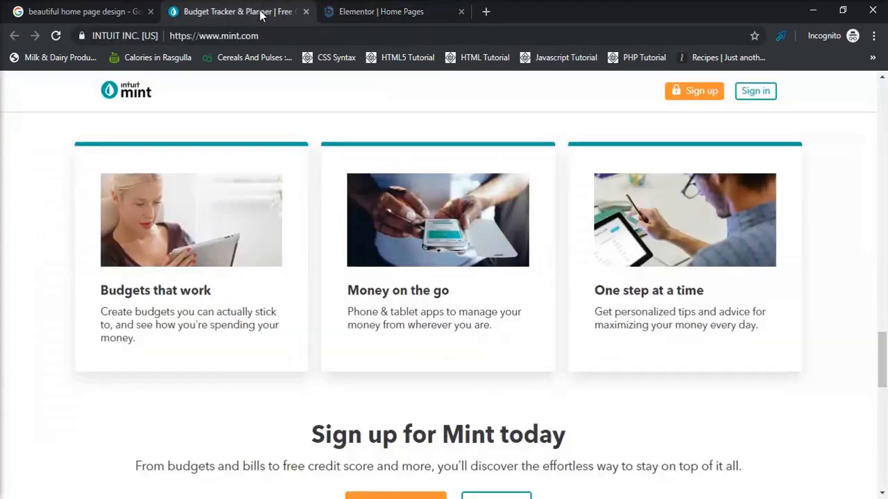
pyautogui.click(380, 13)
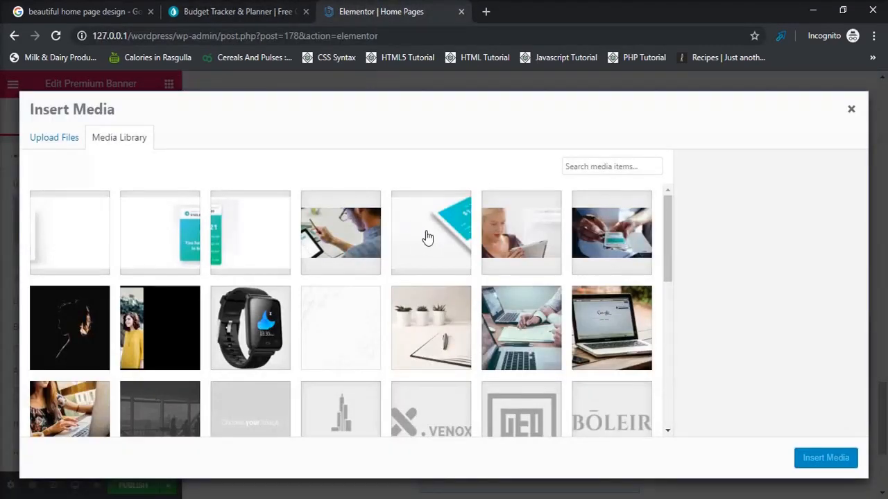
pyautogui.click(628, 250)
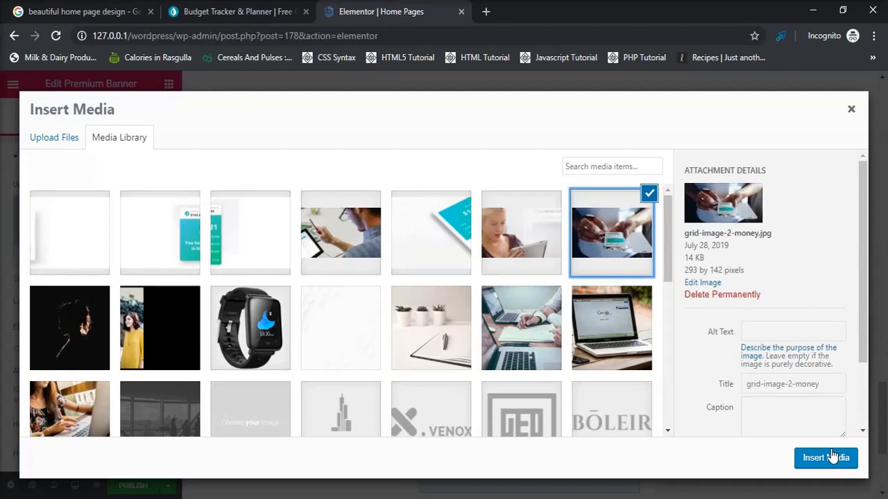
pyautogui.click(825, 458)
# Step: Set the third banner's image to grid-image-3-one-step.jpg from the media library
pyautogui.click(734, 390)
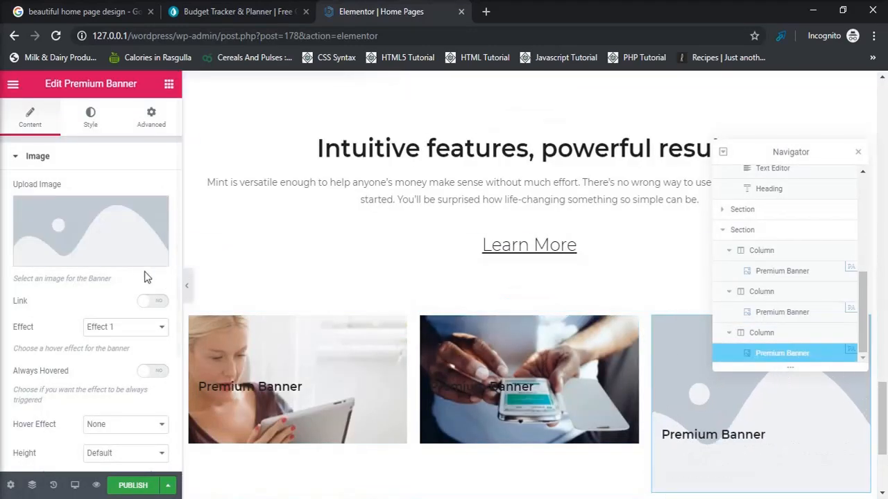
pyautogui.click(132, 242)
pyautogui.click(330, 229)
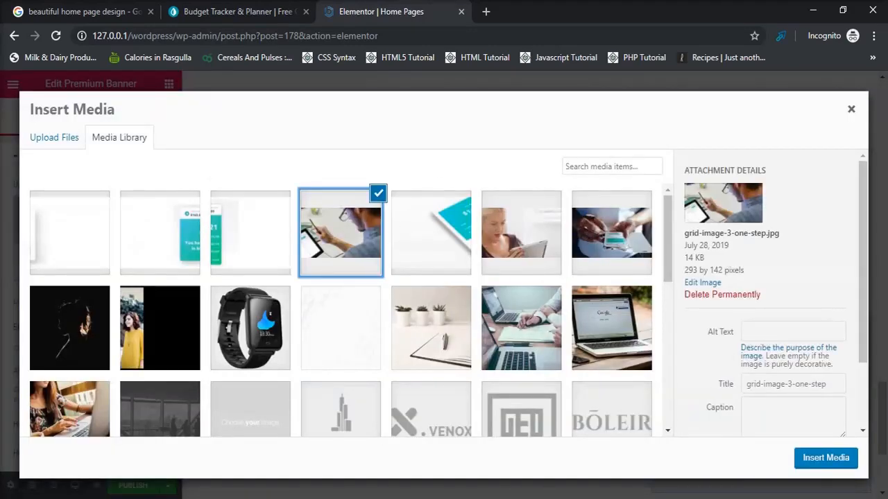
pyautogui.click(826, 456)
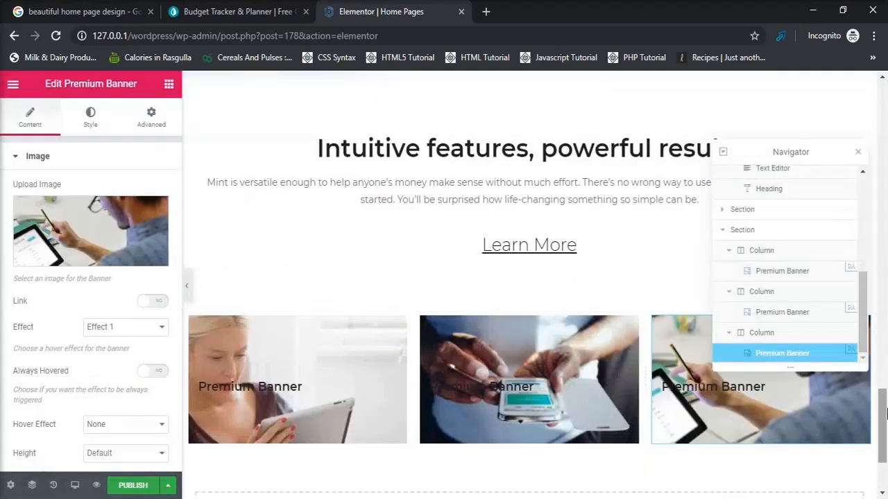
# Step: Try Effect 2, Effect 4 and Effect 6 as the first banner's effect
pyautogui.scroll(-2, 886, 443)
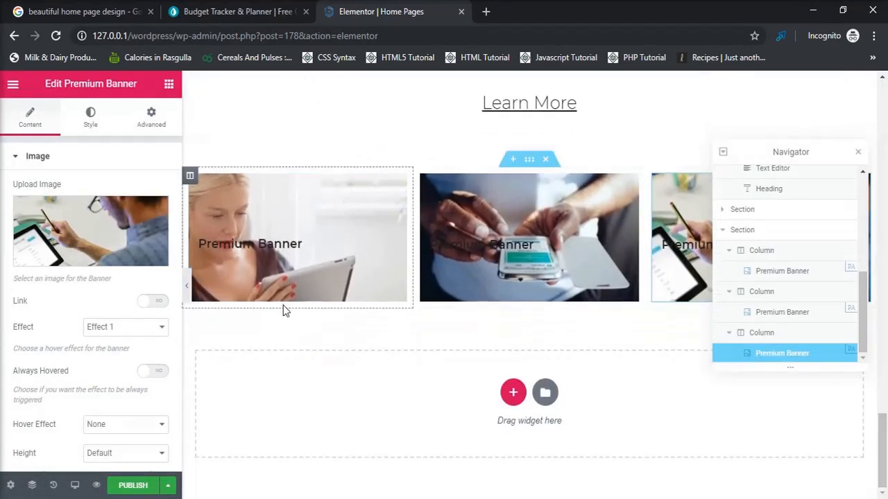
pyautogui.click(289, 260)
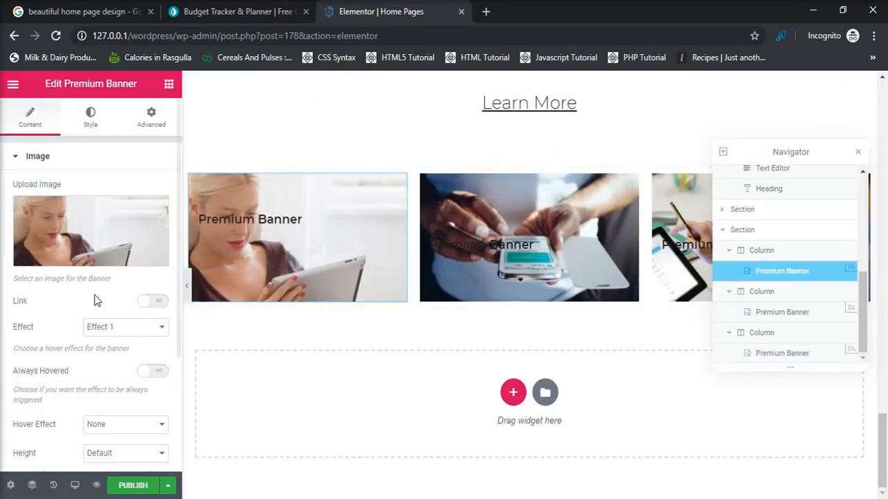
pyautogui.click(107, 329)
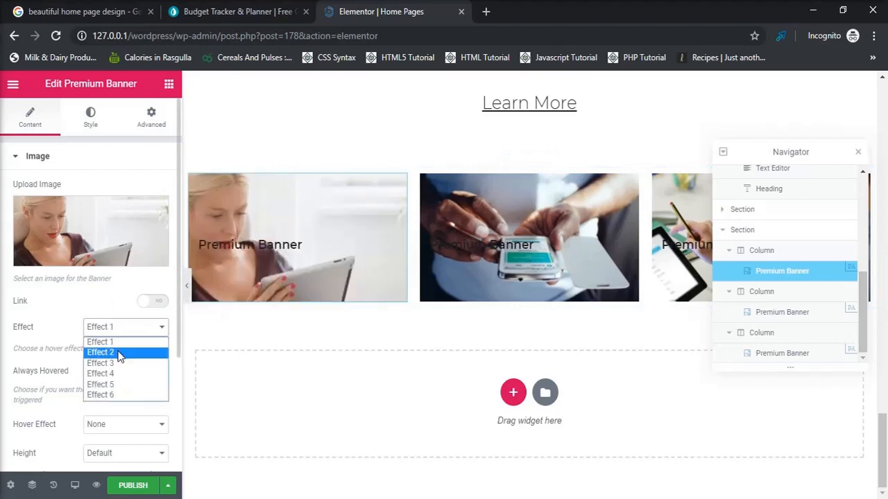
pyautogui.click(119, 351)
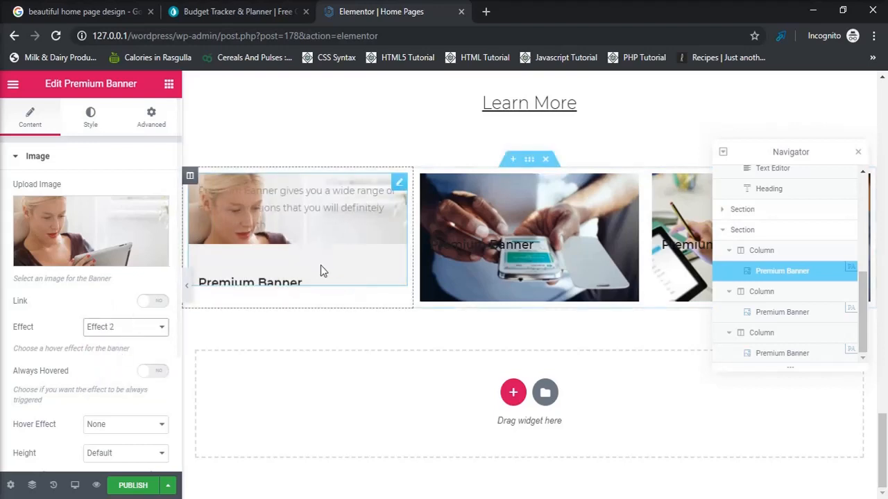
pyautogui.click(129, 333)
pyautogui.click(131, 373)
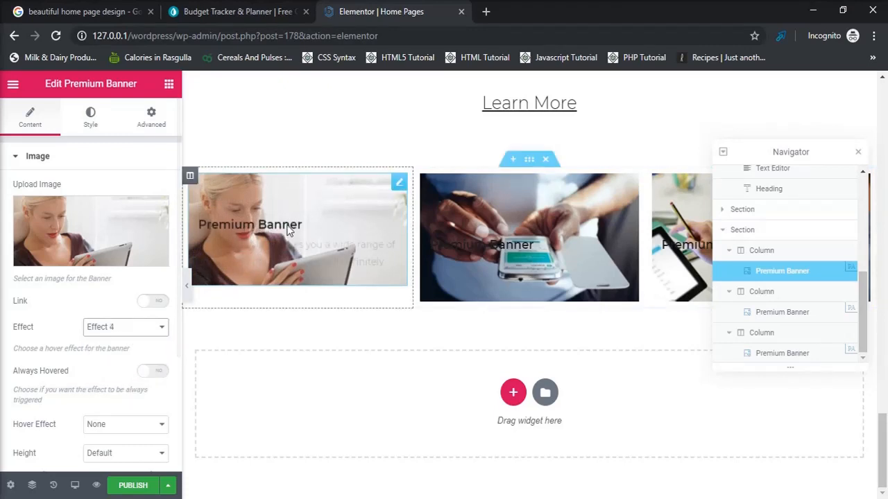
pyautogui.click(146, 333)
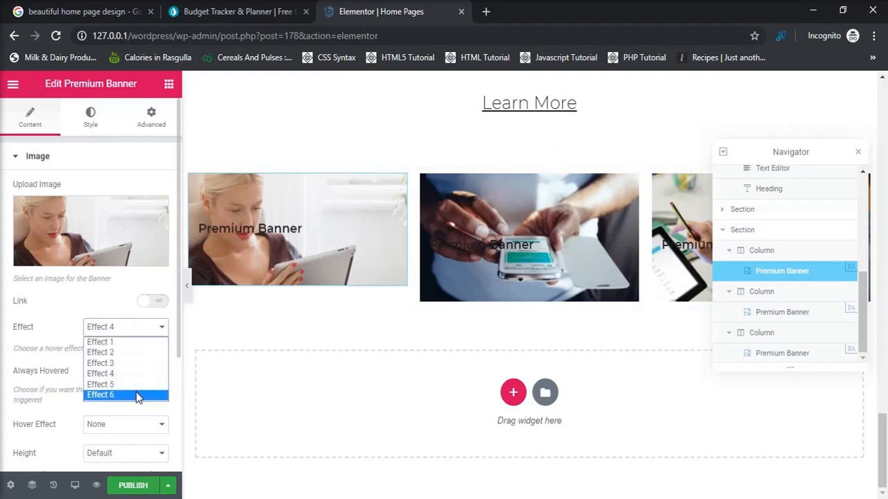
pyautogui.click(136, 396)
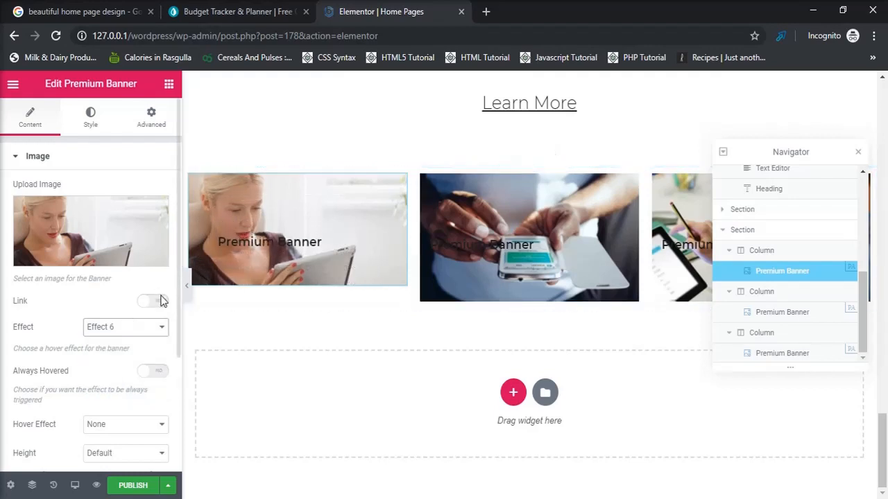
# Step: Try Effect 4 again on the first banner, and set its effect to Effect 5
pyautogui.click(158, 328)
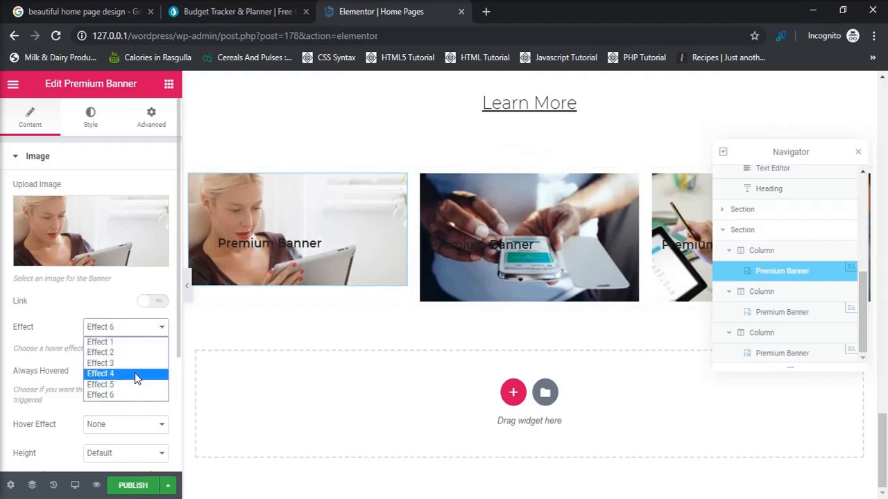
pyautogui.click(137, 375)
pyautogui.click(152, 333)
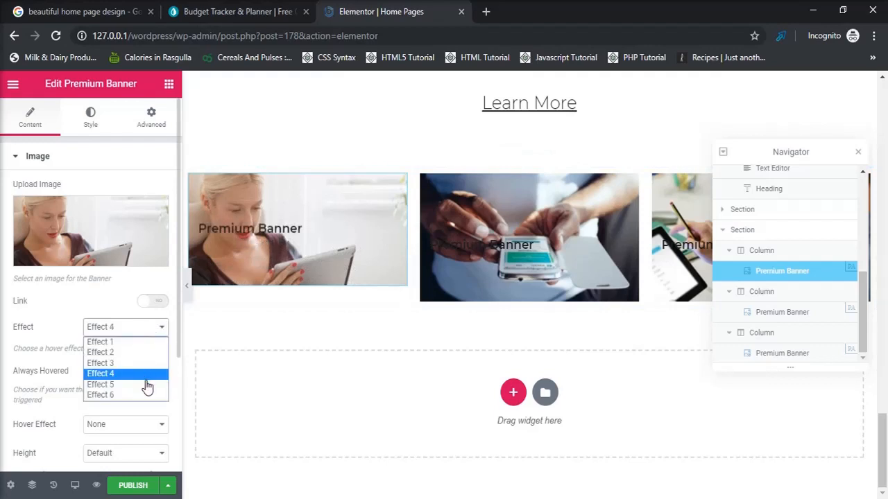
pyautogui.click(147, 385)
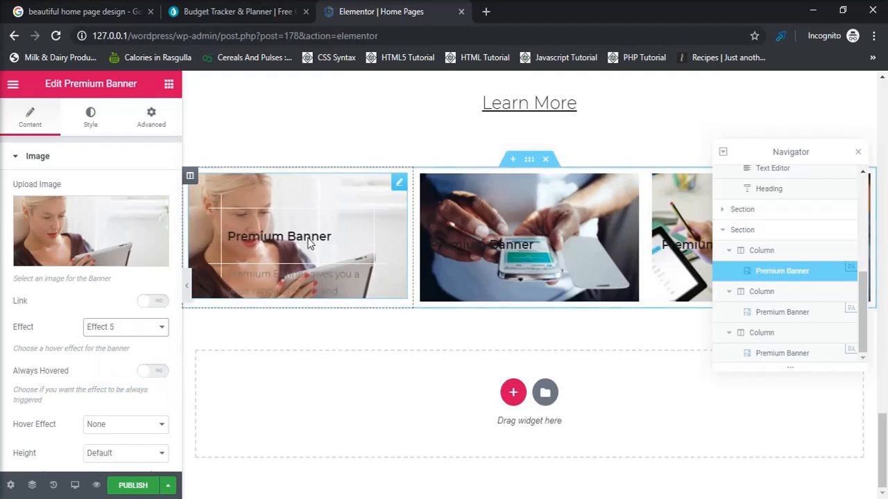
# Step: Set the first banner's effect to Effect 1 and close the Navigator
pyautogui.click(130, 331)
pyautogui.click(123, 343)
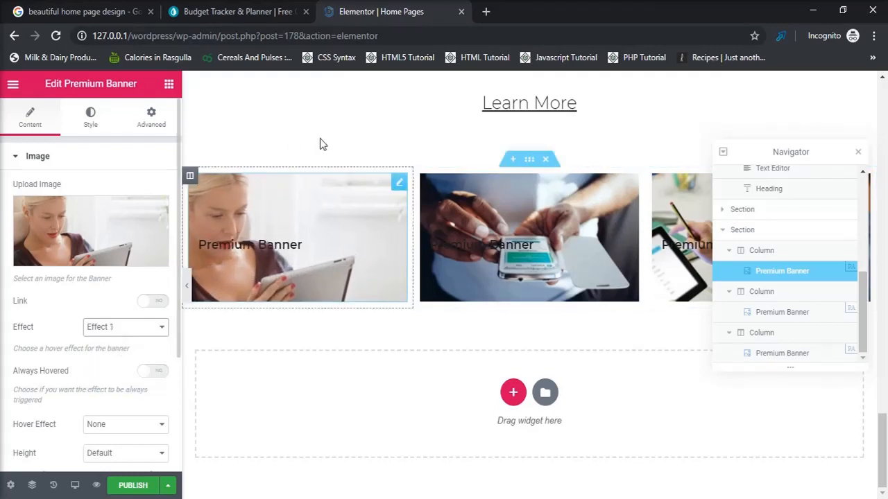
pyautogui.click(858, 152)
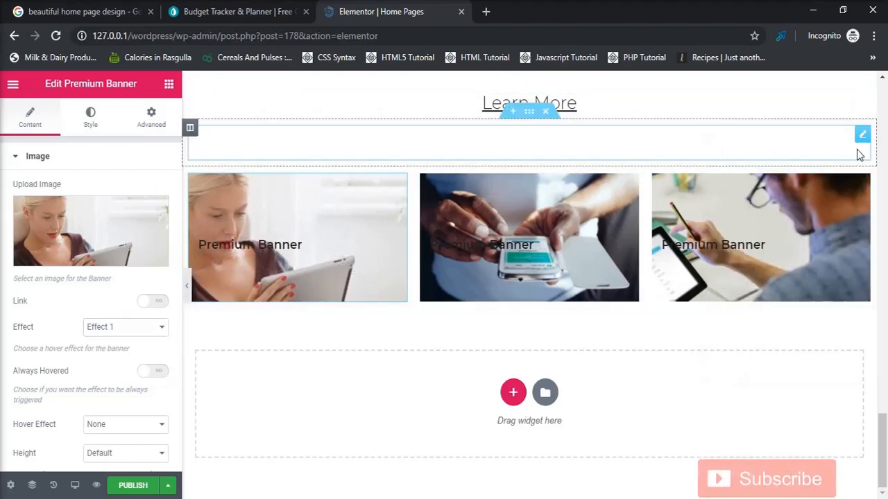
pyautogui.click(267, 11)
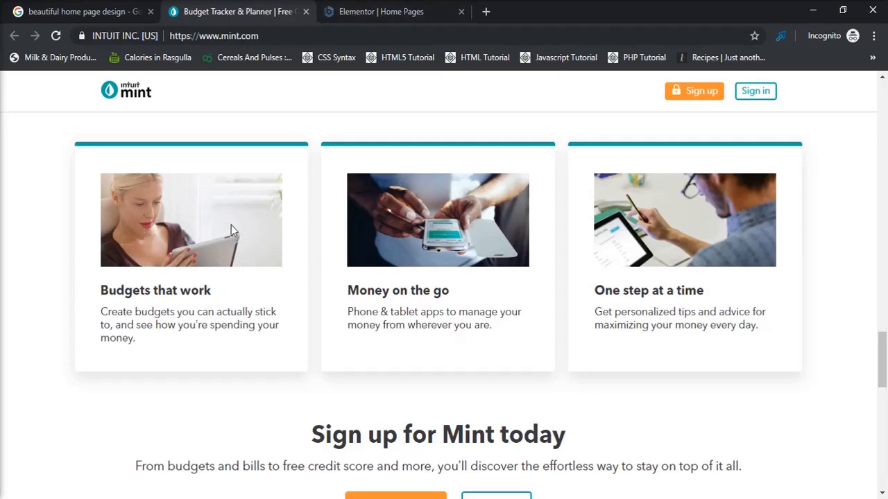
pyautogui.click(385, 13)
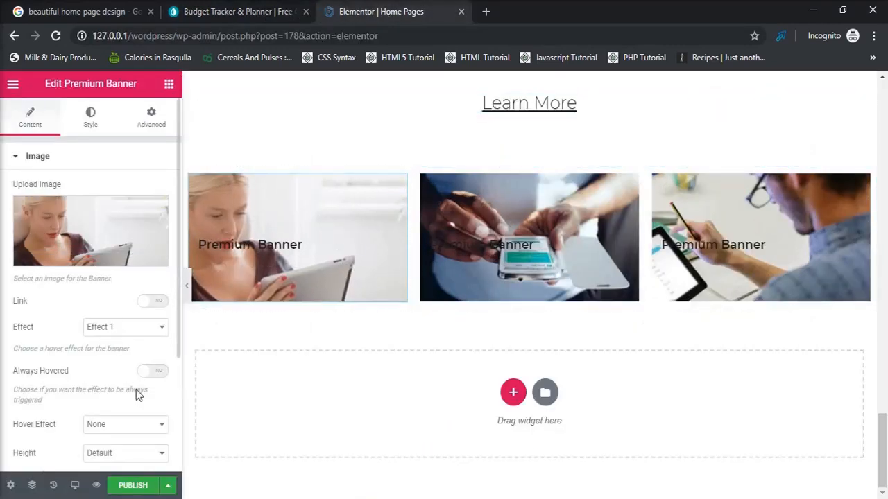
pyautogui.click(90, 116)
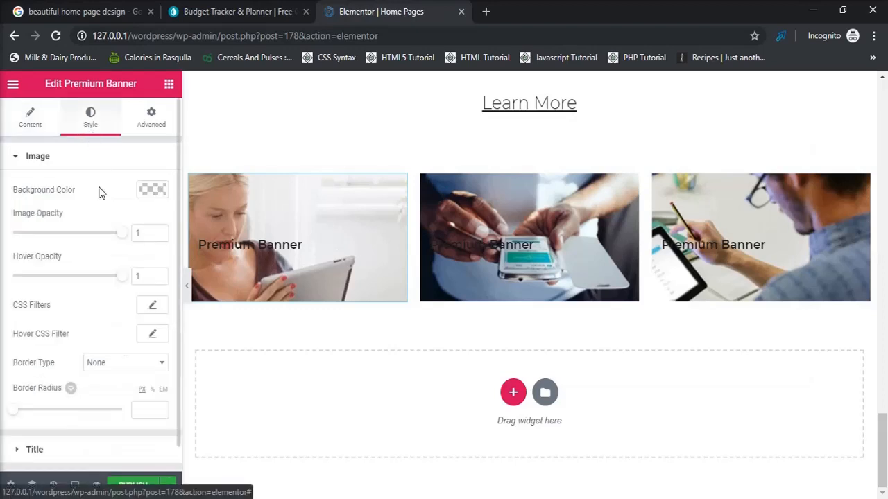
pyautogui.scroll(-1, 176, 206)
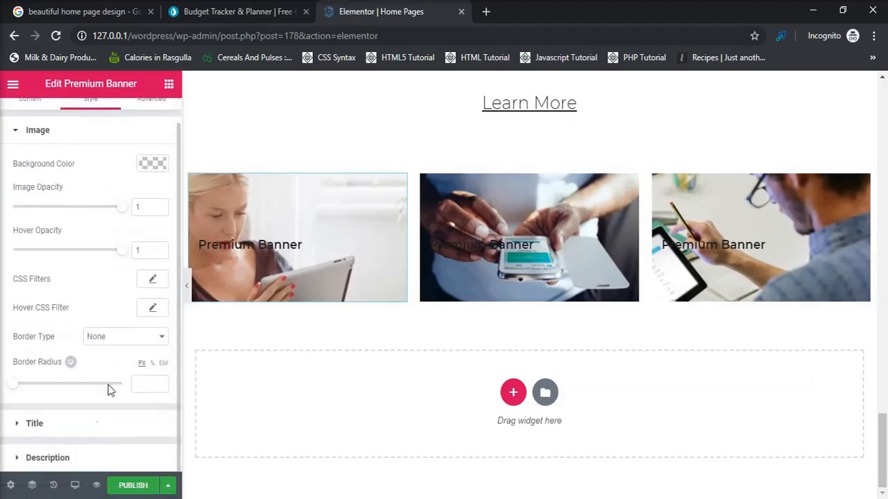
pyautogui.click(90, 424)
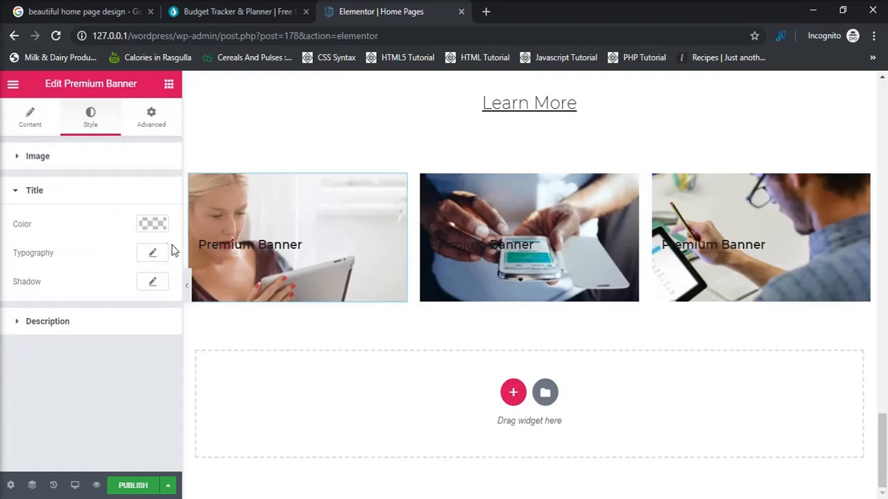
# Step: Clear the default title text of the first banner
pyautogui.click(33, 121)
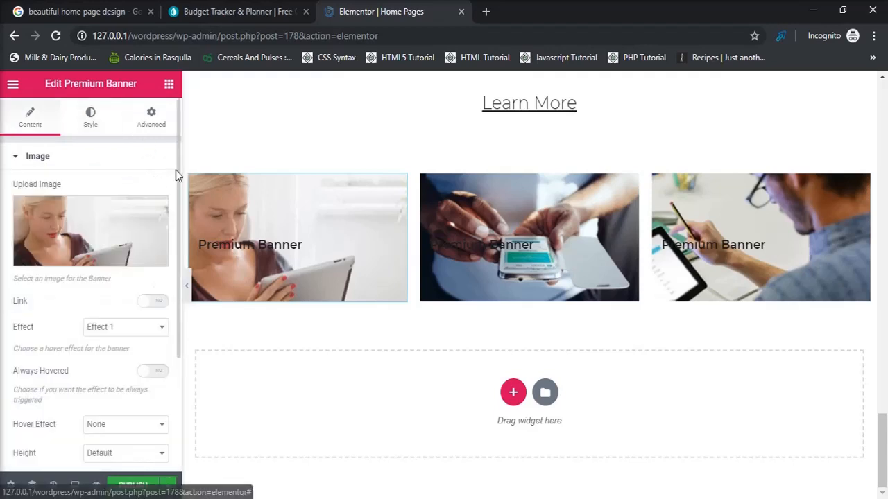
pyautogui.scroll(-3, 164, 343)
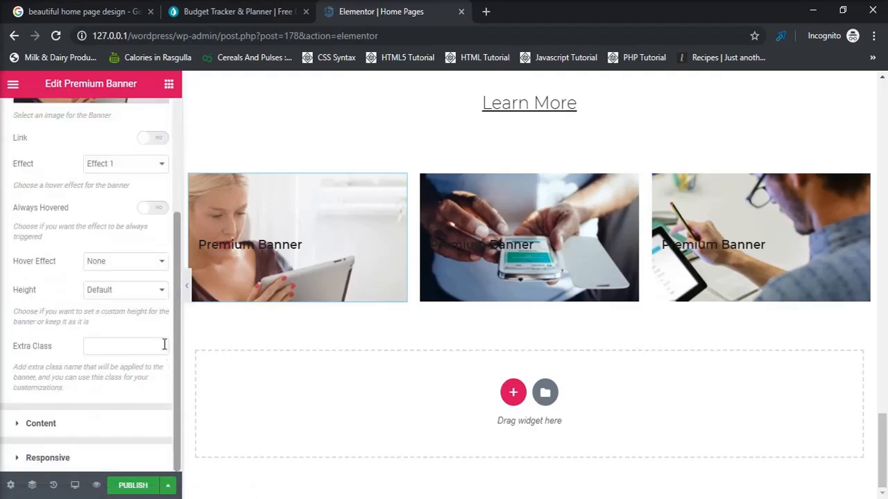
pyautogui.click(103, 420)
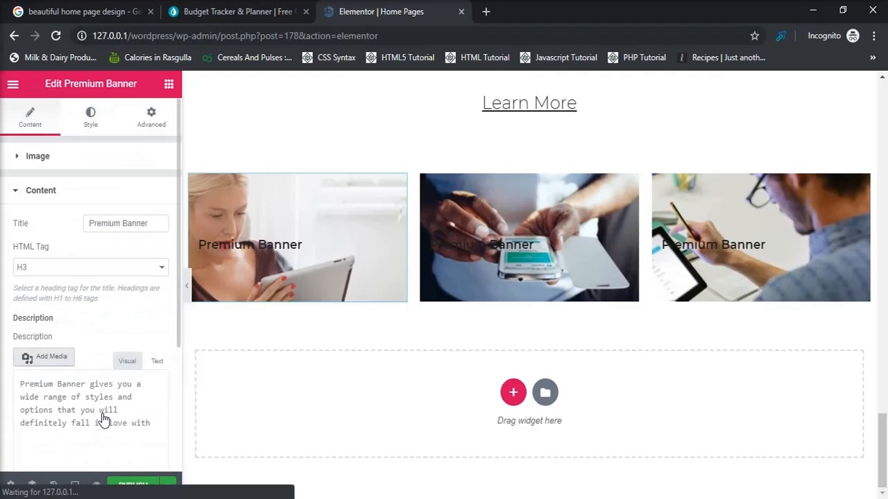
pyautogui.click(101, 269)
pyautogui.click(141, 221)
pyautogui.hotkey('ctrl', 'a')
pyautogui.press('BackSpace')
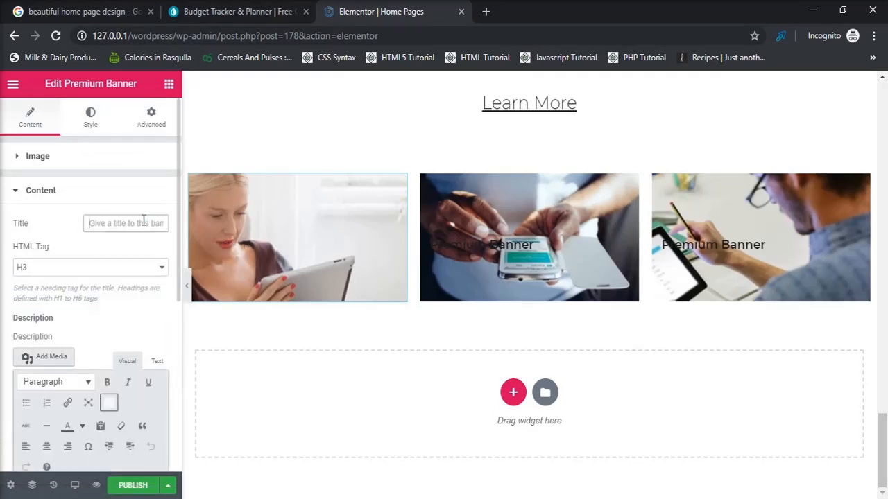
# Step: Copy the first card's heading from the Mint page and set the first banner's title to "Budgets that work"
pyautogui.click(255, 15)
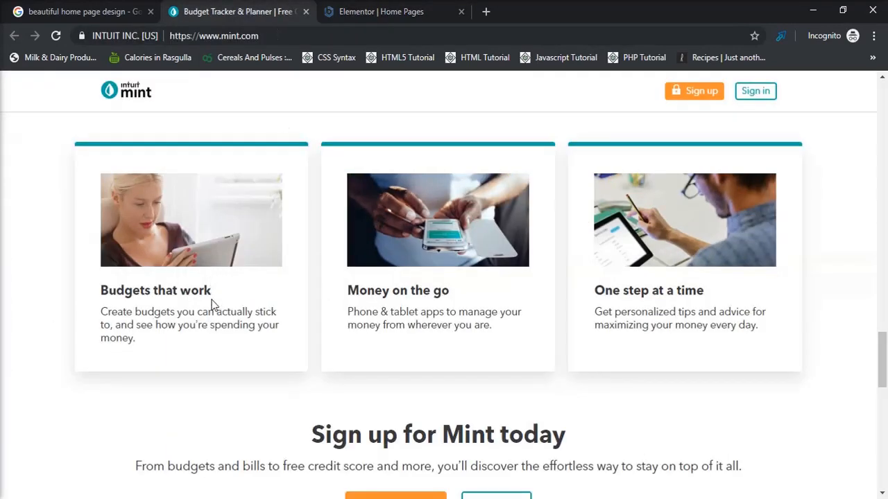
pyautogui.moveTo(213, 303); pyautogui.dragTo(73, 299)
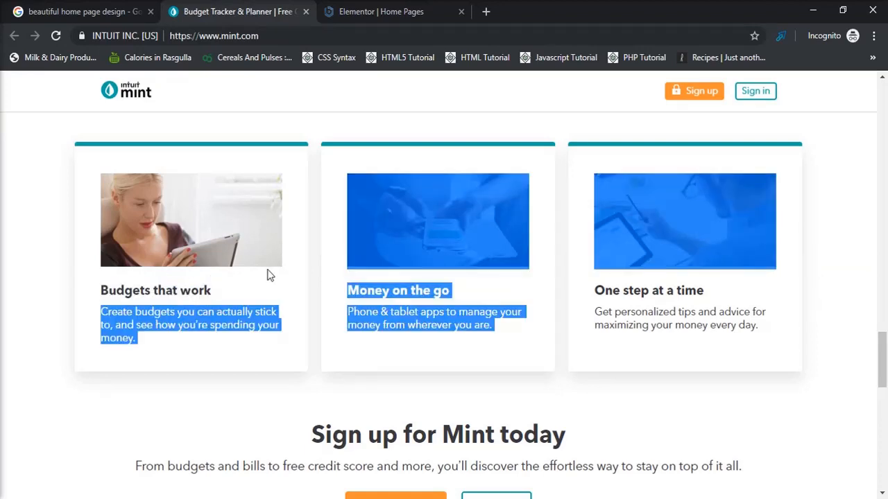
pyautogui.click(254, 286)
pyautogui.moveTo(222, 289); pyautogui.dragTo(102, 289)
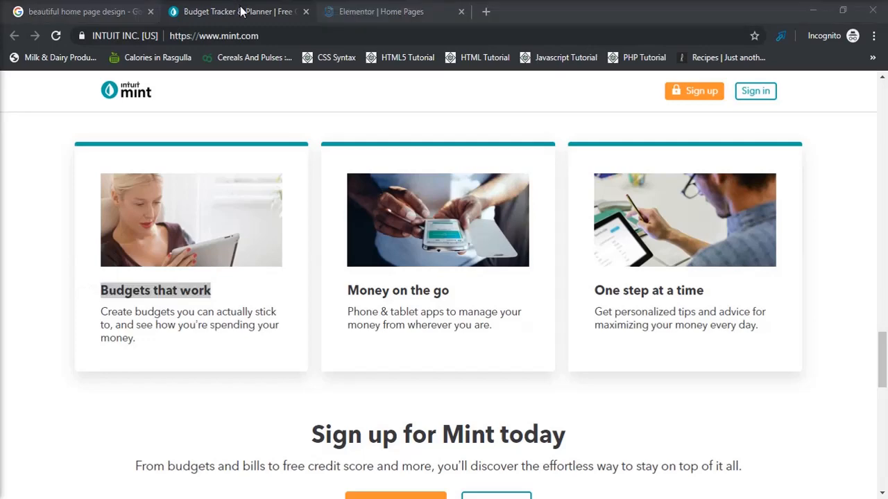
pyautogui.click(373, 12)
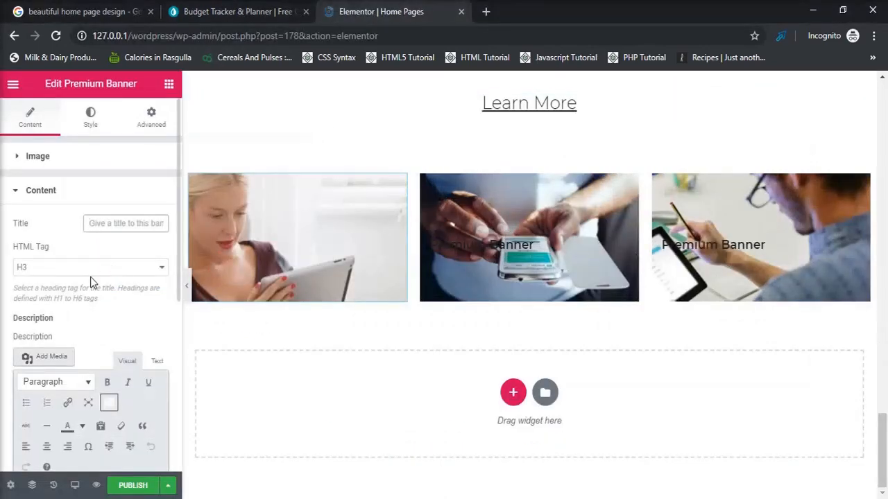
pyautogui.click(127, 224)
pyautogui.write('Budgets that work')
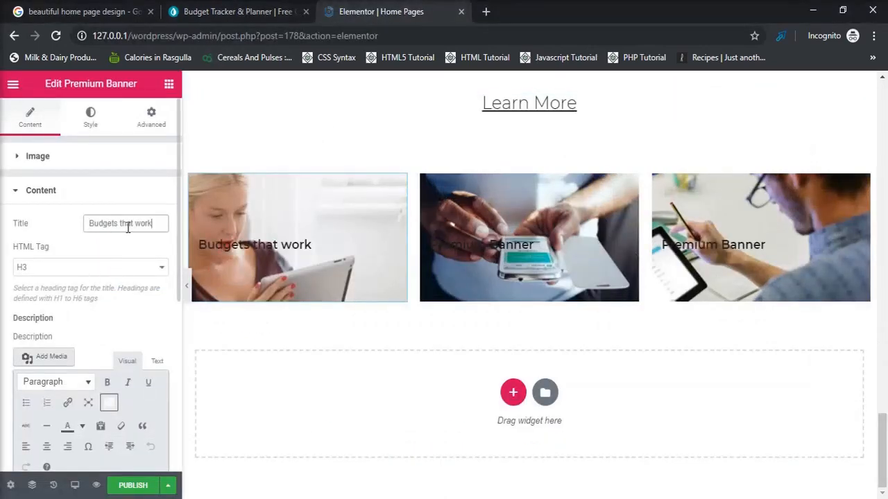
# Step: Replace the first banner's description with the Mint card text "Create budgets you can actually stick to, and see how you're spending your money."
pyautogui.click(257, 10)
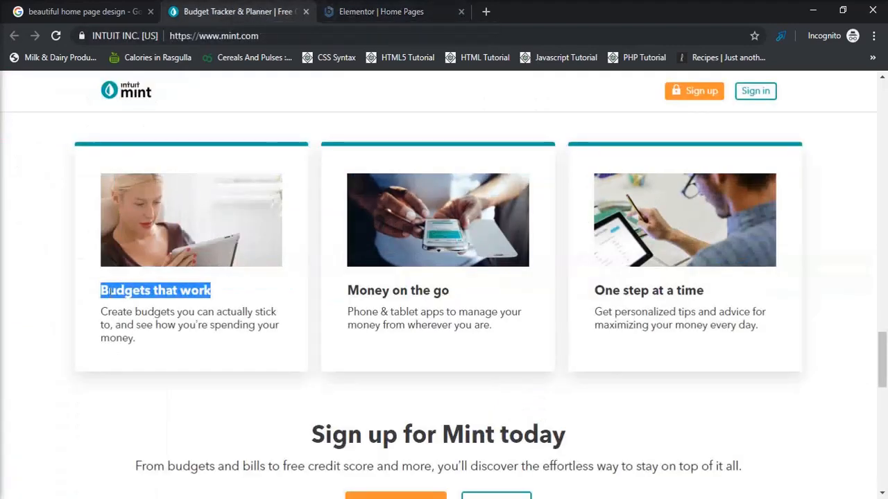
pyautogui.moveTo(101, 318); pyautogui.dragTo(143, 352)
pyautogui.hotkey('ctrl', 'c')
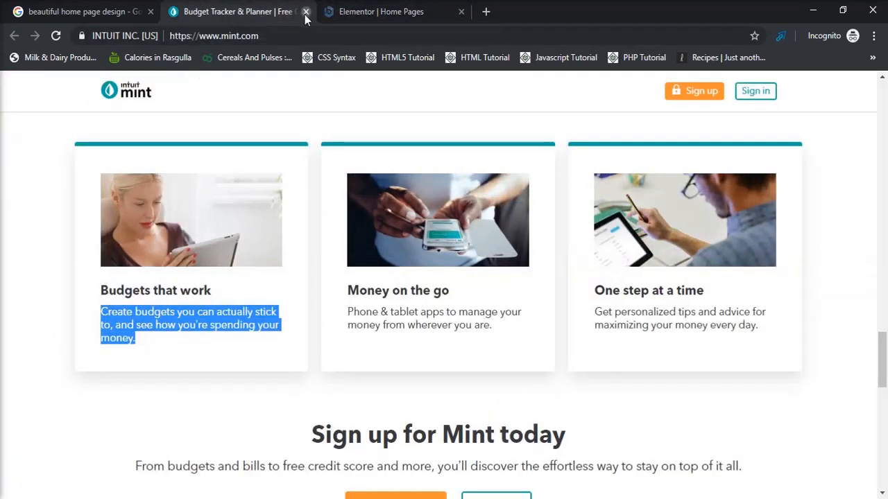
pyautogui.click(374, 11)
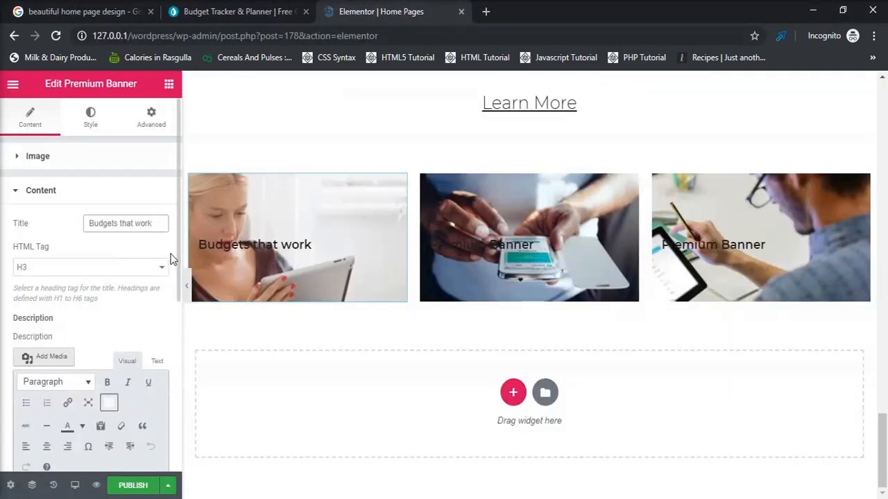
pyautogui.moveTo(174, 257); pyautogui.dragTo(178, 331)
pyautogui.tripleClick(119, 394)
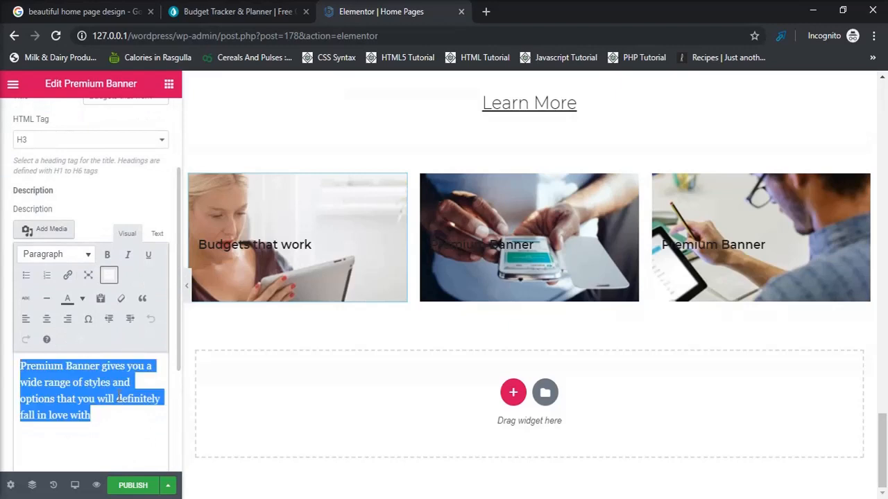
pyautogui.press('BackSpace')
pyautogui.hotkey('ctrl', 'v')
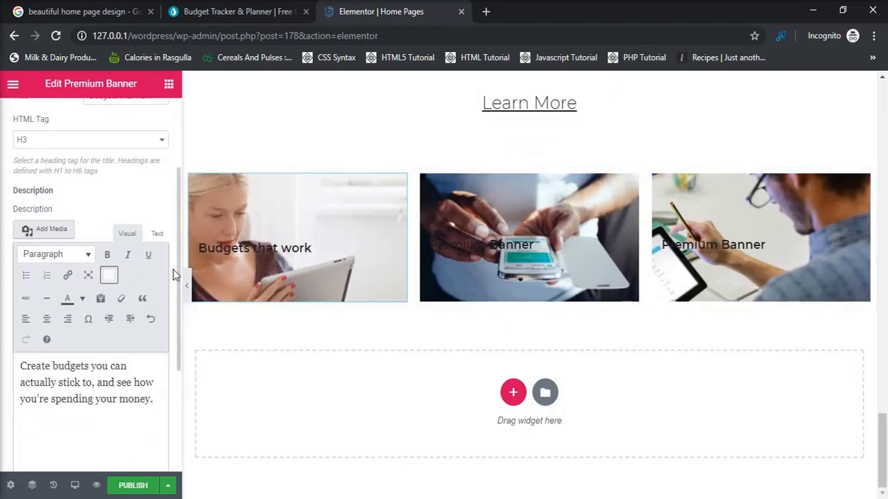
# Step: Try image opacities of 0.6 and 0.8 on the first banner, and set the opacity back to 1
pyautogui.scroll(2, 175, 270)
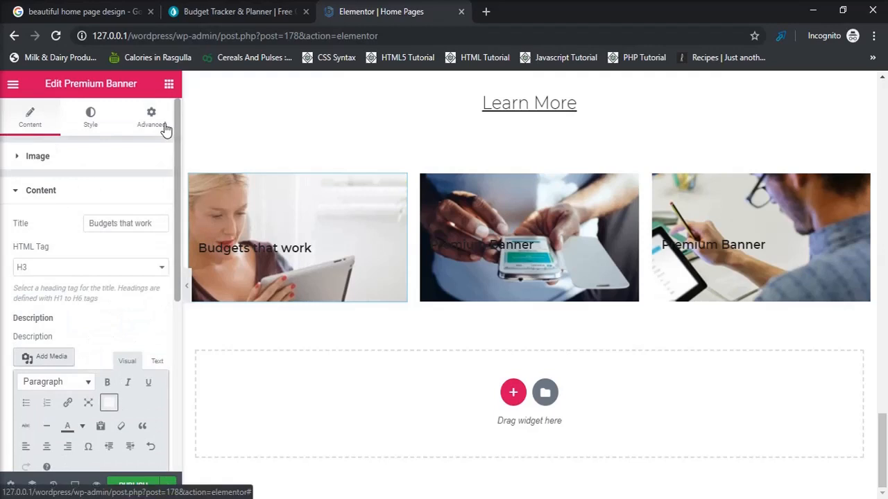
pyautogui.click(83, 156)
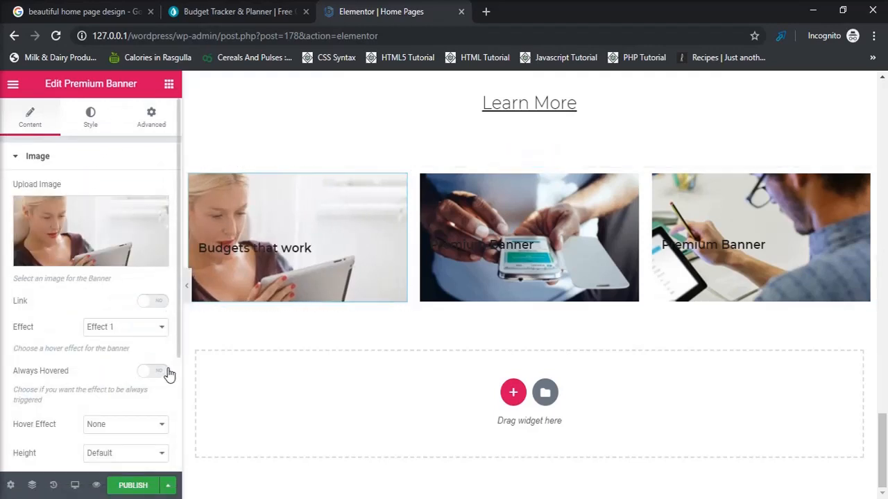
pyautogui.scroll(-3, 176, 370)
pyautogui.scroll(-2, 178, 430)
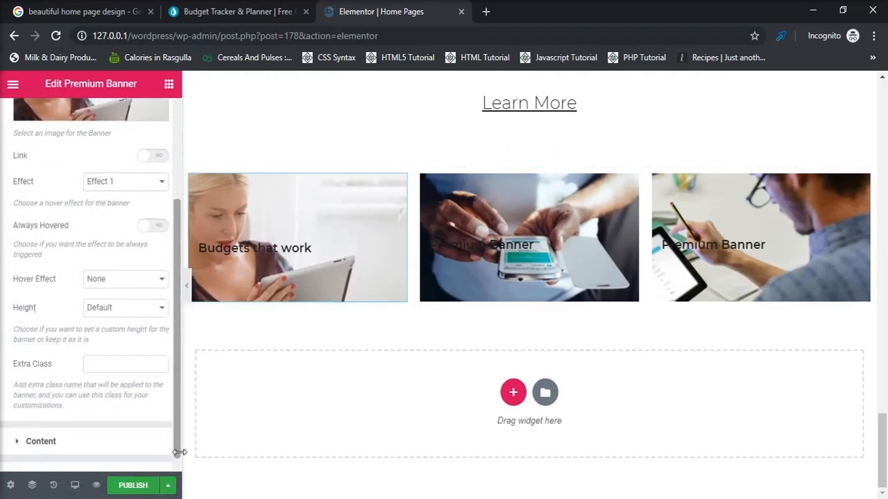
pyautogui.scroll(5, 178, 416)
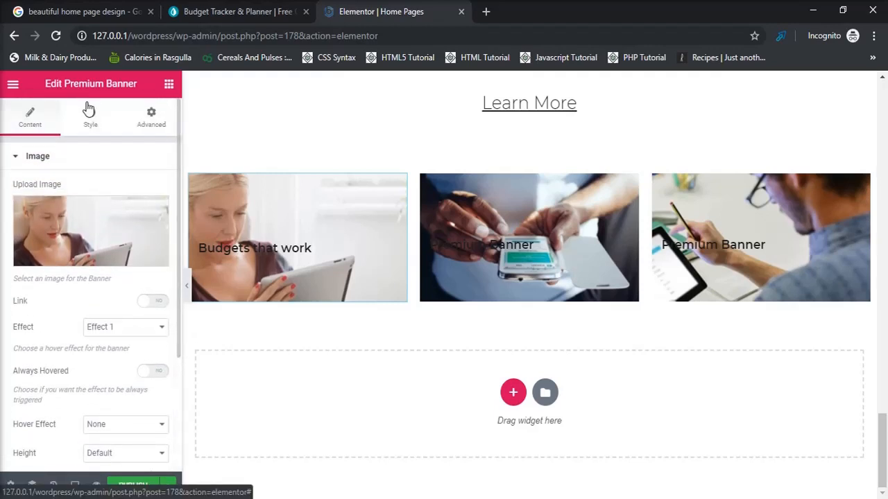
pyautogui.click(89, 111)
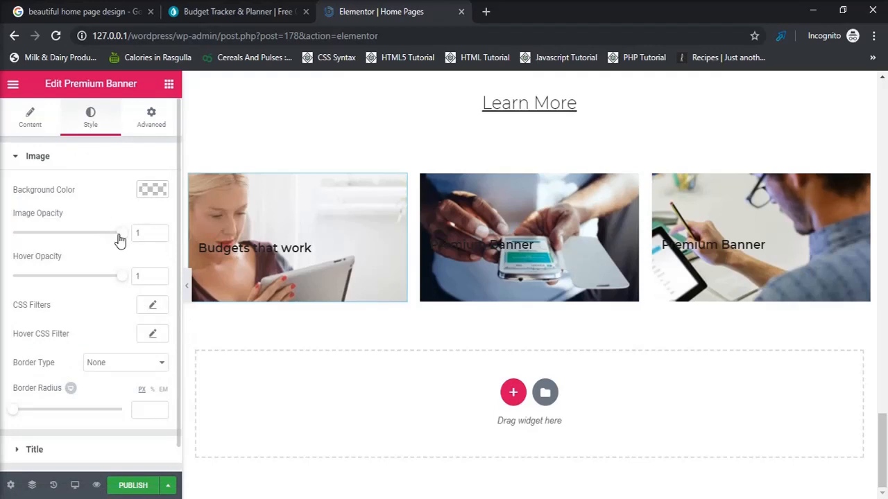
pyautogui.moveTo(119, 239); pyautogui.dragTo(73, 239)
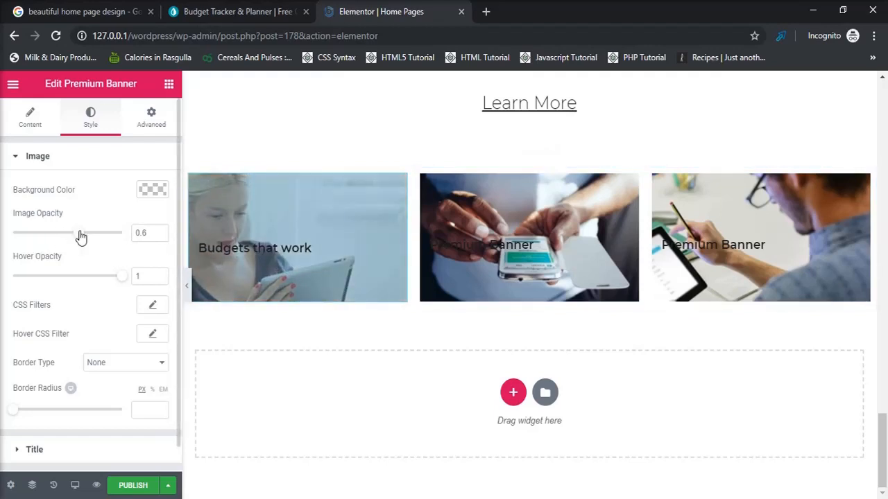
pyautogui.click(100, 242)
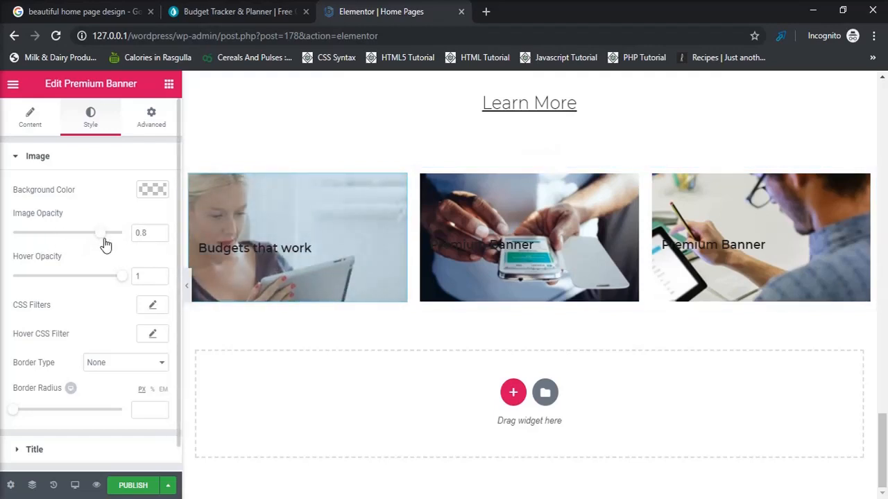
pyautogui.moveTo(105, 246); pyautogui.dragTo(138, 233)
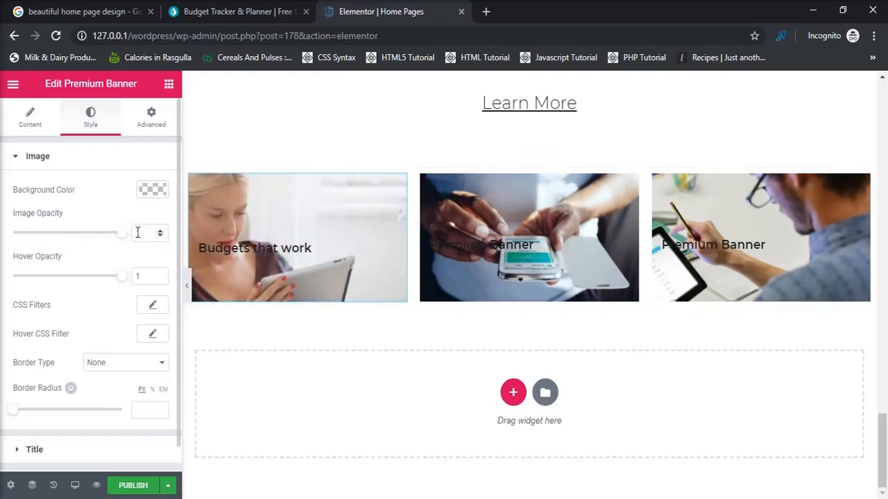
# Step: Set the first banner's hover opacity to 0.5 and give its image a solid border with a width of 2 on all sides
pyautogui.moveTo(123, 283); pyautogui.dragTo(69, 283)
pyautogui.scroll(-1, 174, 235)
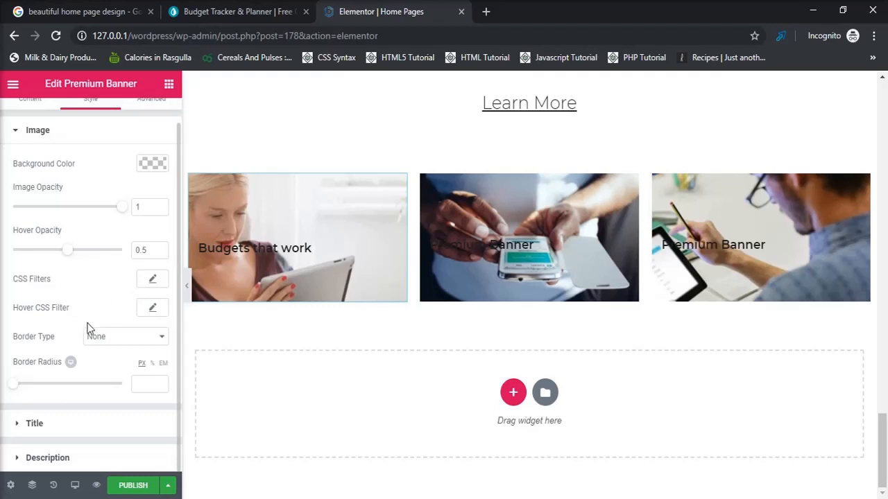
pyautogui.click(121, 339)
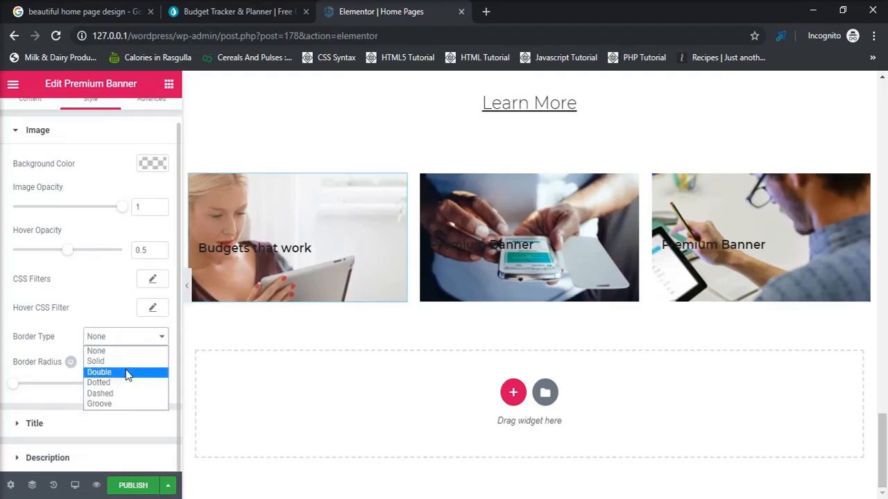
pyautogui.click(127, 361)
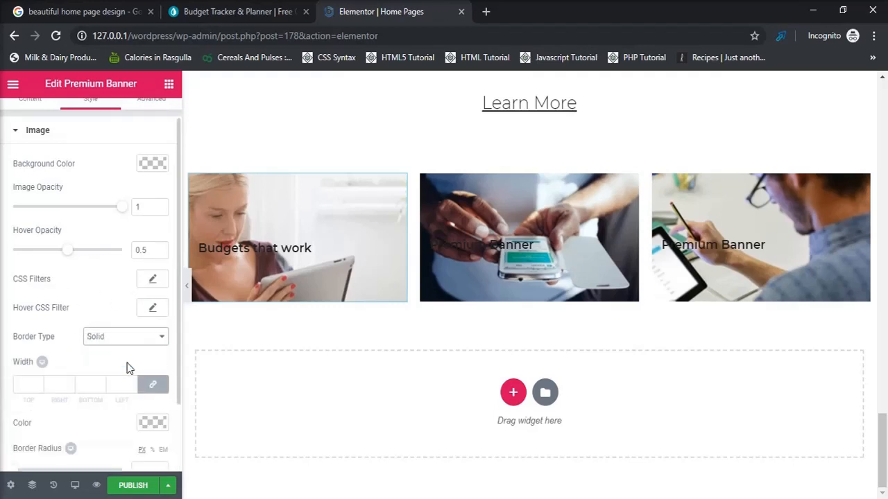
pyautogui.click(25, 384)
pyautogui.write('3')
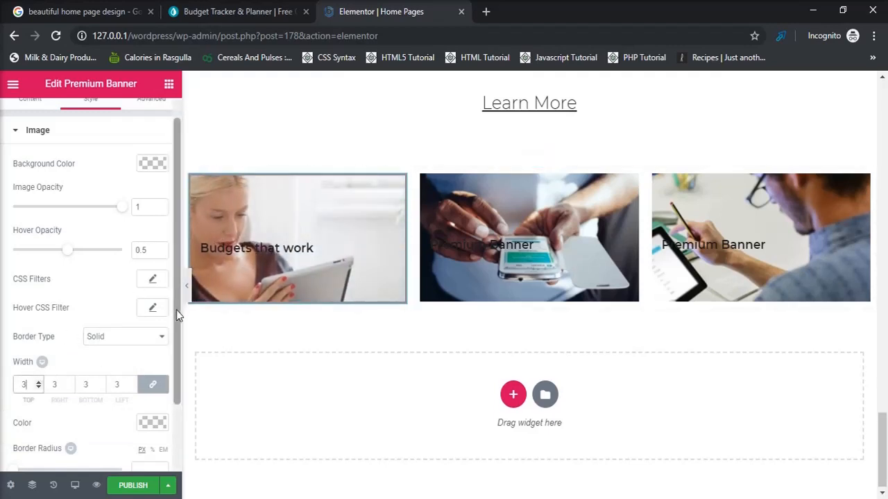
pyautogui.moveTo(176, 310); pyautogui.dragTo(172, 405)
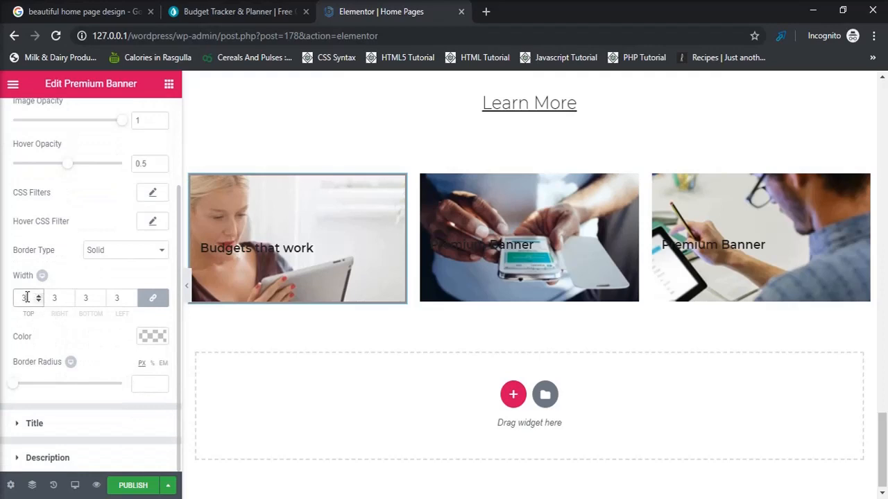
pyautogui.press('BackSpace')
pyautogui.write('2')
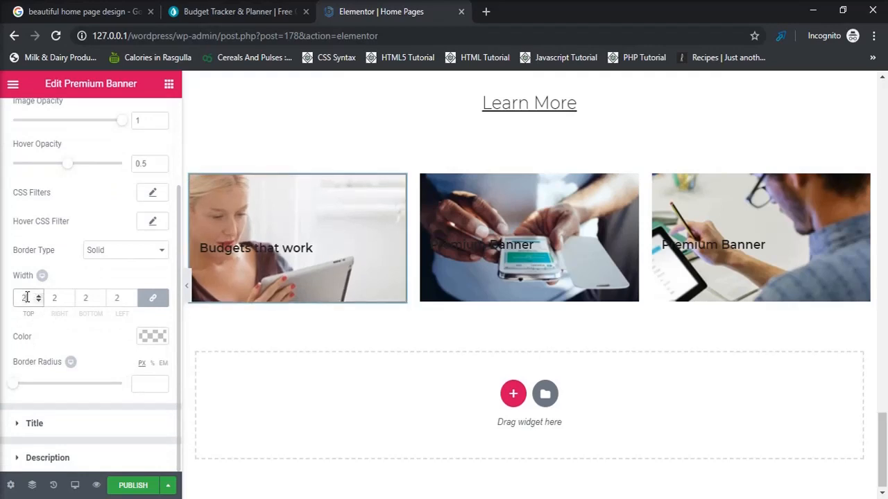
# Step: Set the first banner's image border color to white (#ffffff) and its border radius to 0
pyautogui.click(147, 339)
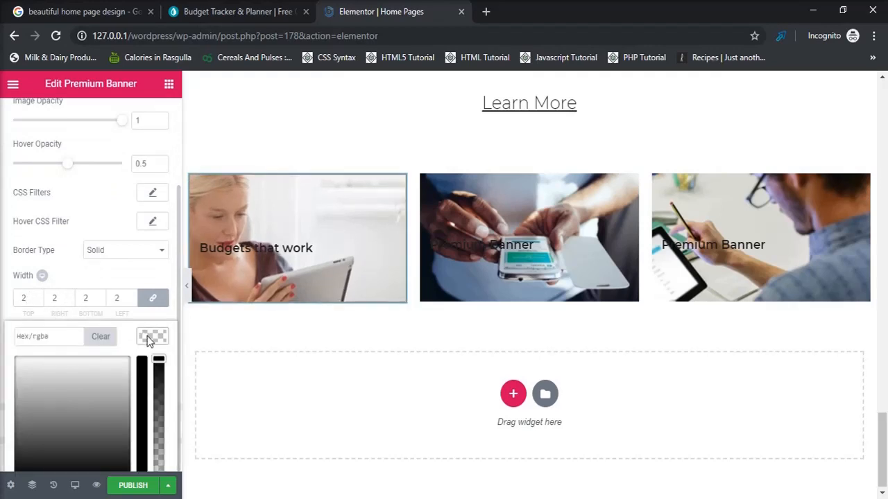
pyautogui.moveTo(175, 291); pyautogui.dragTo(167, 386)
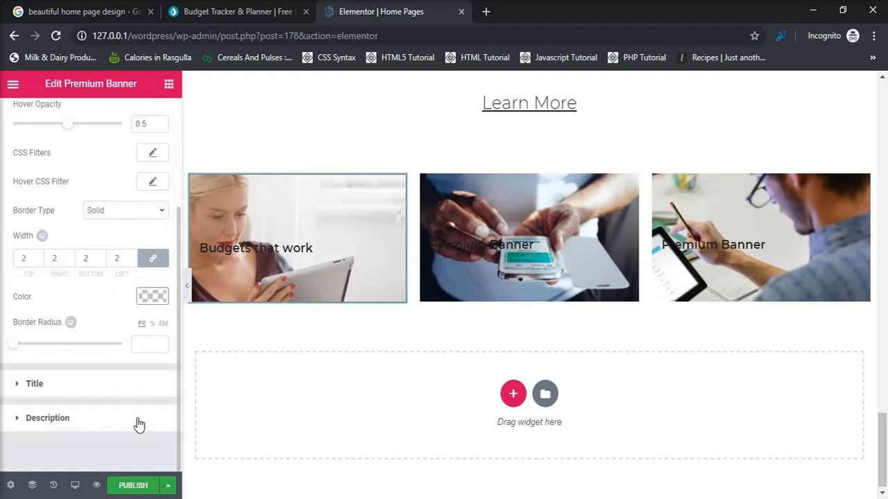
pyautogui.click(152, 297)
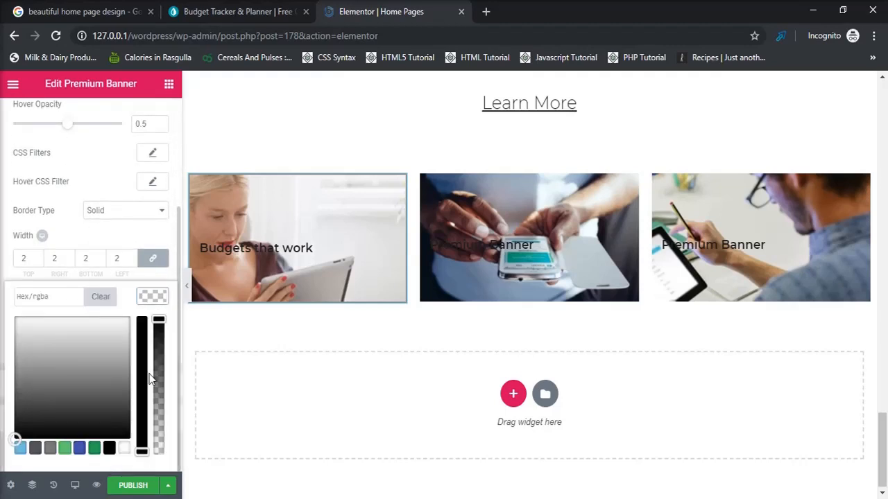
pyautogui.click(124, 448)
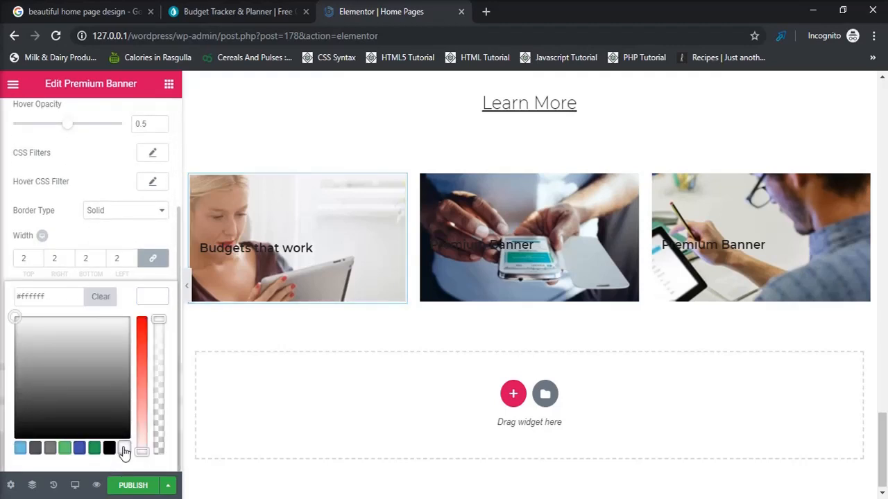
pyautogui.click(115, 237)
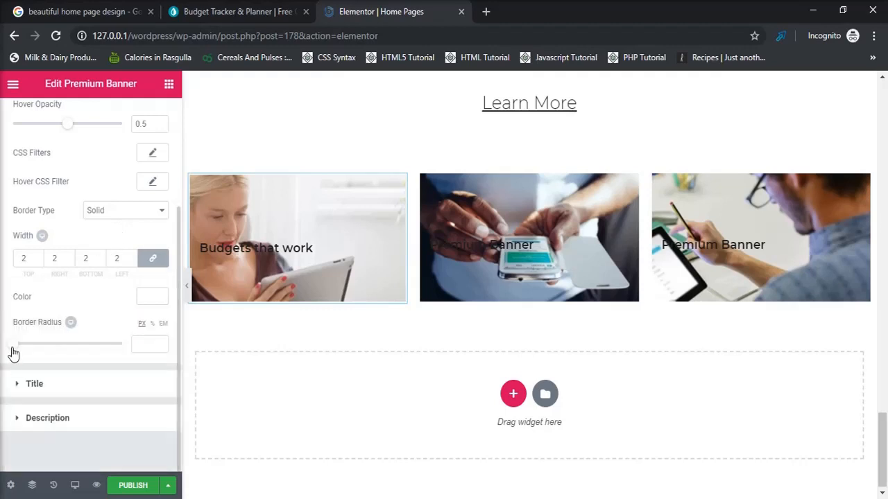
pyautogui.moveTo(15, 350)
pyautogui.mouseDown()
pyautogui.moveTo(30, 354)
pyautogui.moveTo(4, 352)
pyautogui.mouseUp()
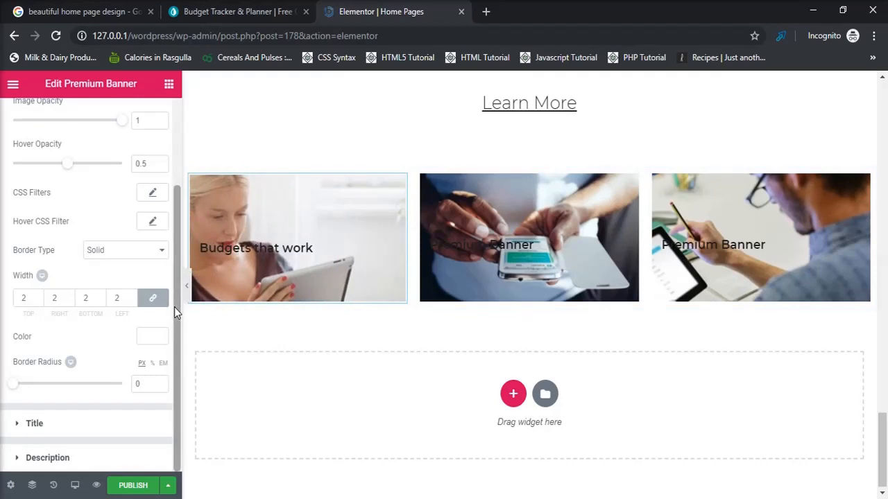
# Step: Leave the first banner's title color unset and set its description color to black (#000000)
pyautogui.click(117, 423)
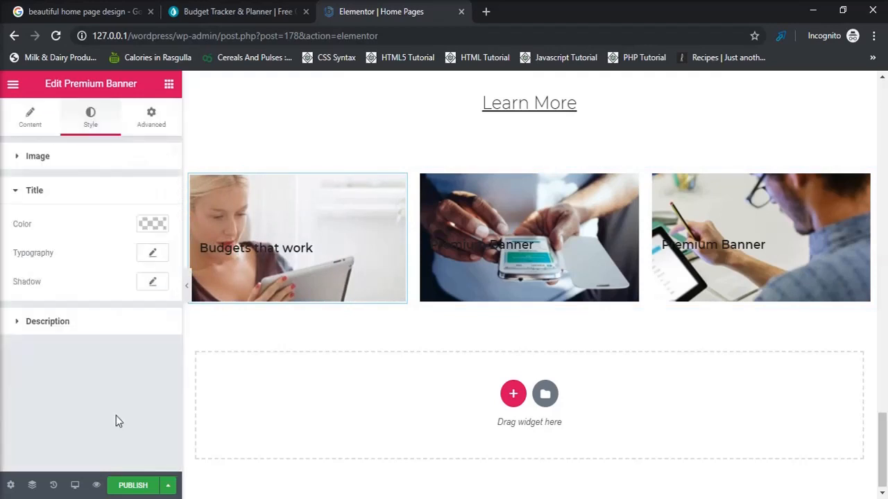
pyautogui.click(152, 225)
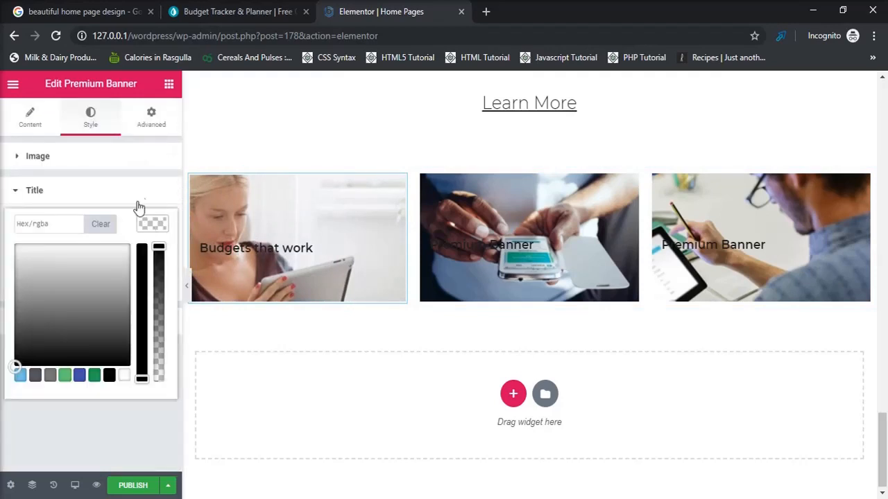
pyautogui.click(141, 194)
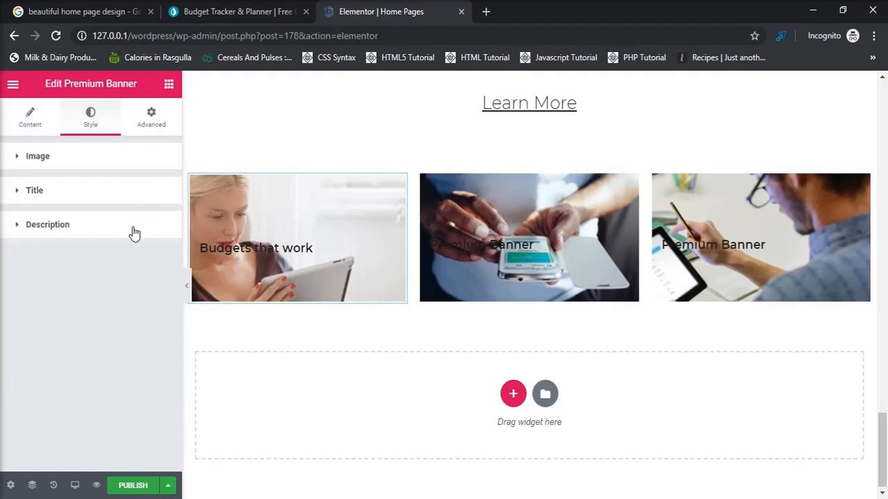
pyautogui.click(131, 231)
pyautogui.click(155, 261)
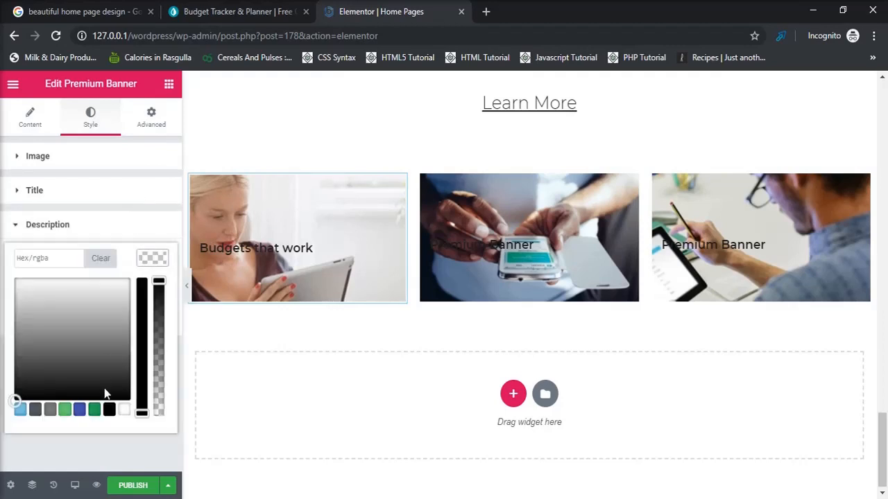
pyautogui.click(109, 409)
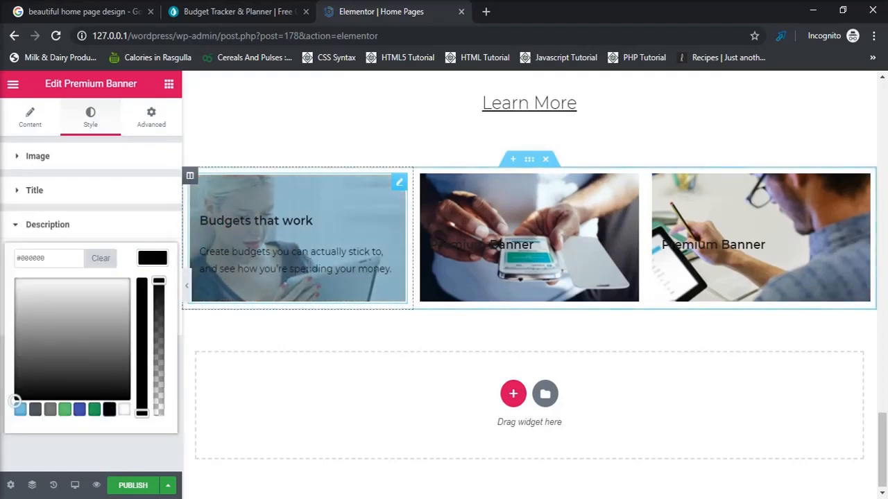
pyautogui.moveTo(494, 498)
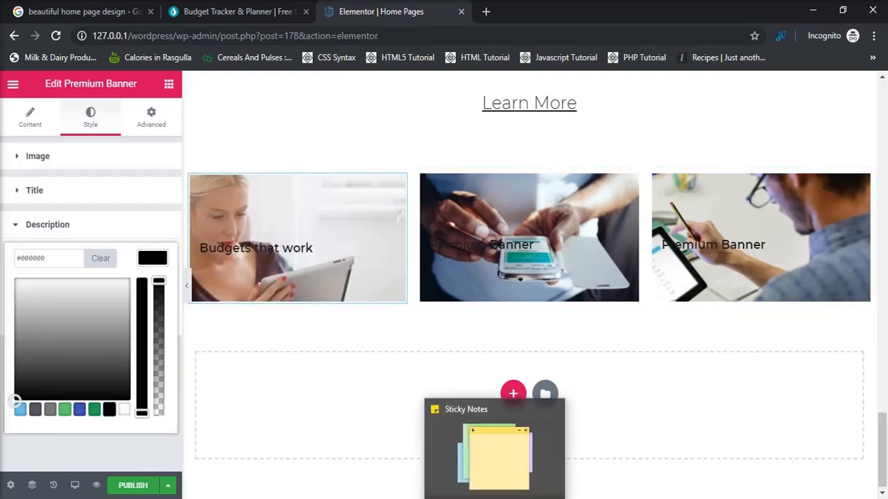
pyautogui.click(465, 498)
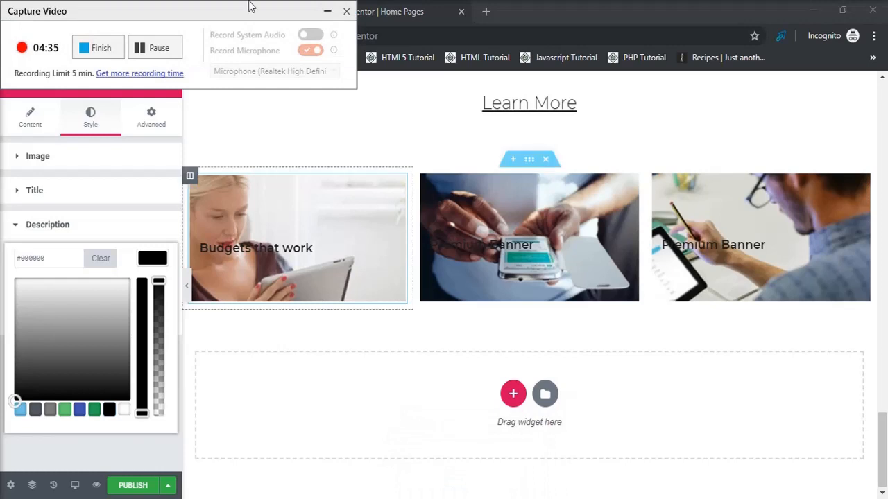
pyautogui.click(323, 11)
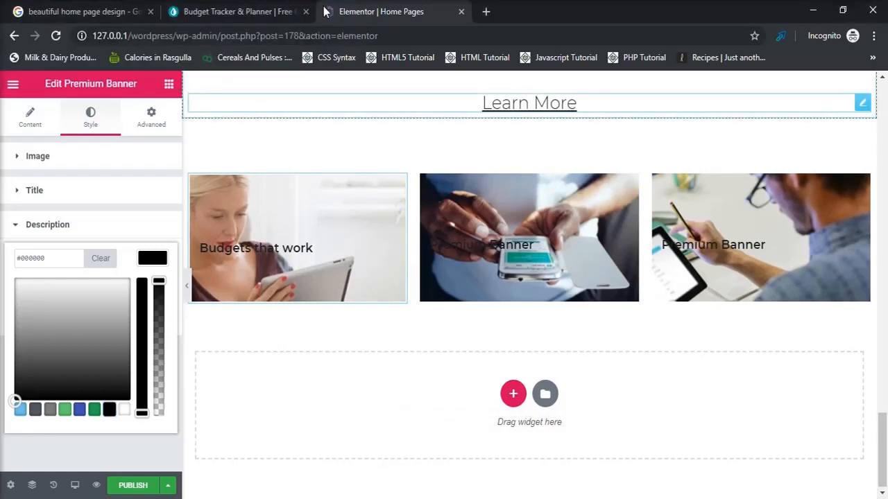
# Step: Delete the second and third Premium Banners from their columns
pyautogui.click(476, 192)
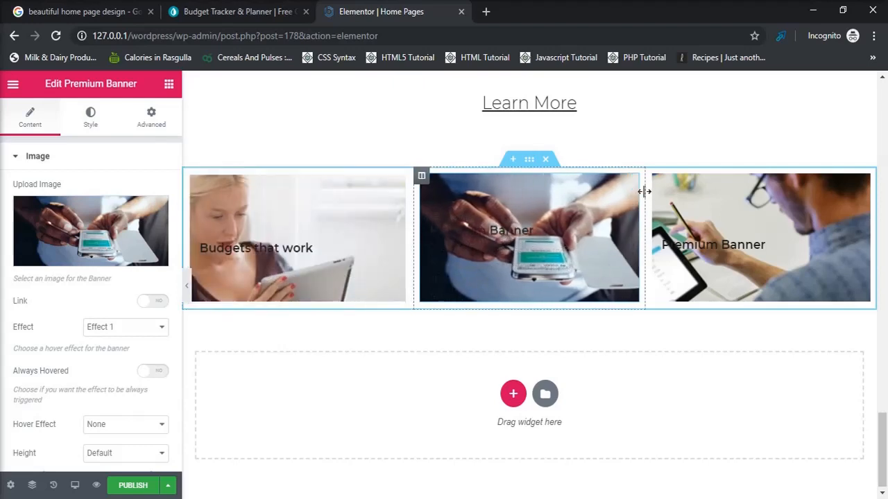
pyautogui.rightClick(631, 187)
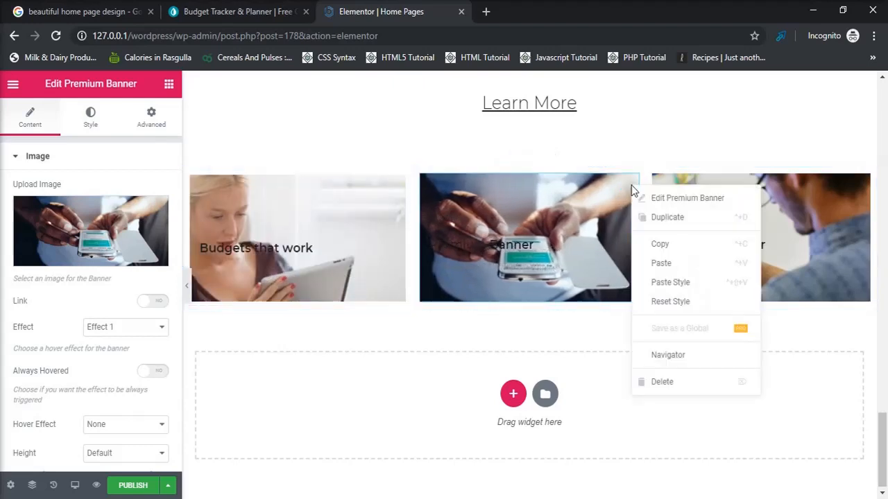
pyautogui.click(663, 381)
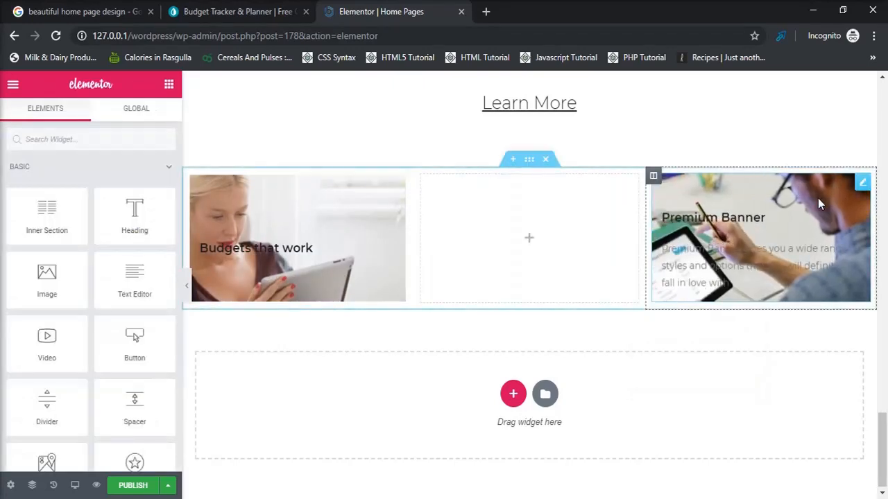
pyautogui.rightClick(862, 186)
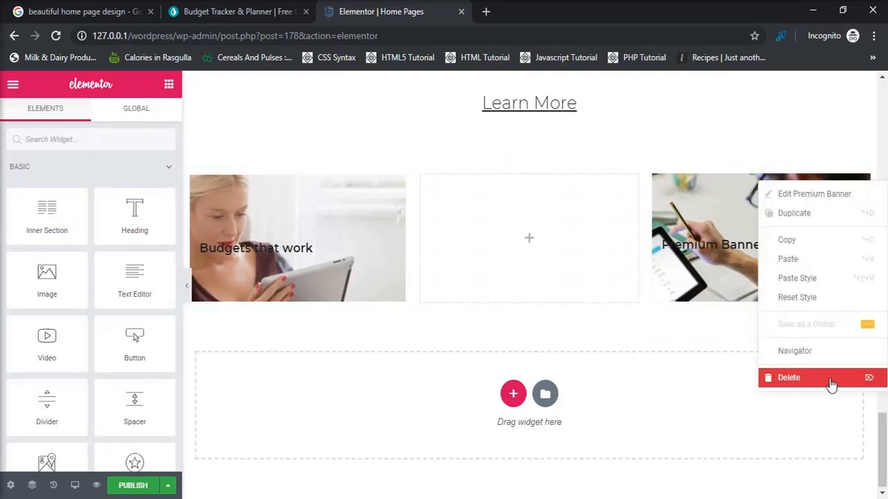
pyautogui.click(830, 380)
# Step: Copy the "Budgets that work" banner and paste it into the empty second and third columns
pyautogui.rightClick(349, 201)
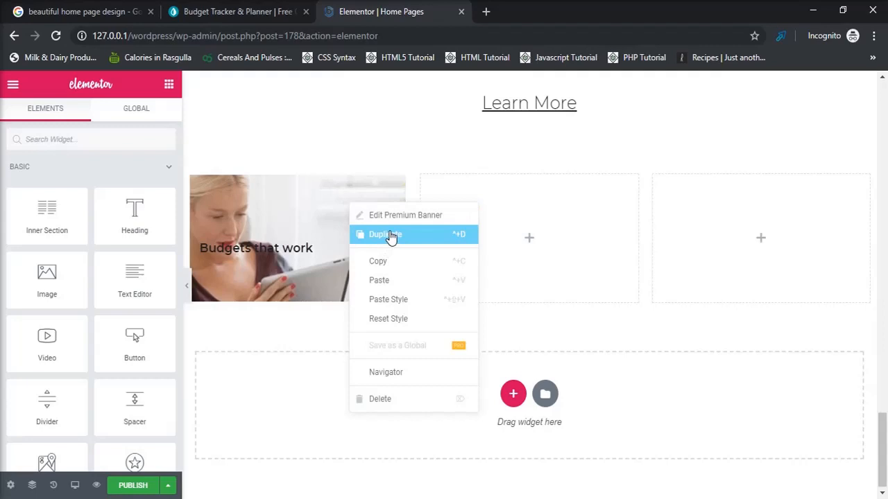
pyautogui.click(398, 261)
pyautogui.rightClick(584, 199)
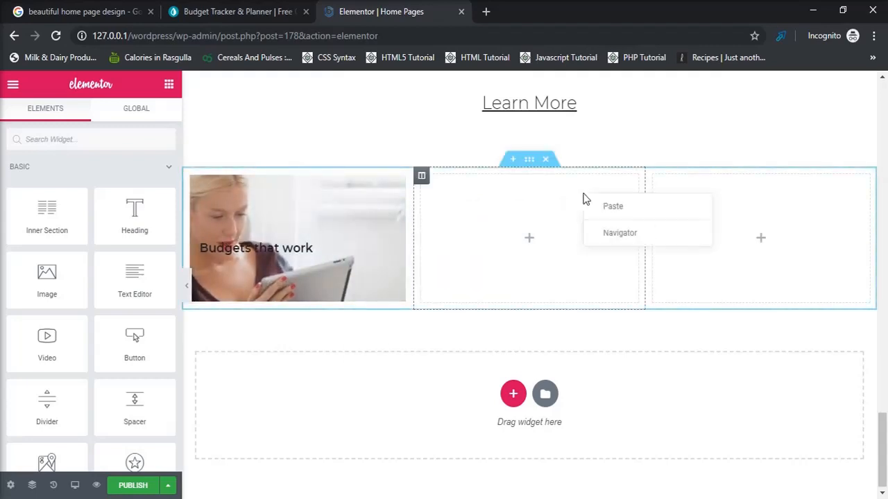
pyautogui.click(595, 212)
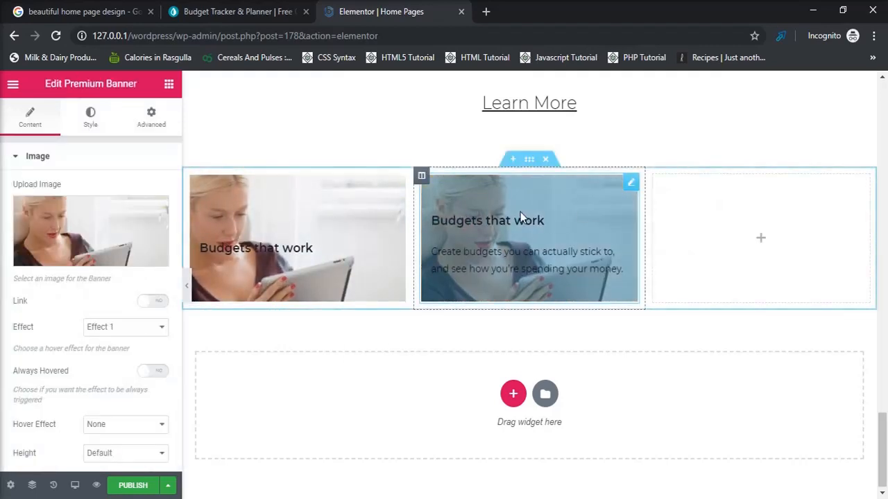
pyautogui.rightClick(555, 238)
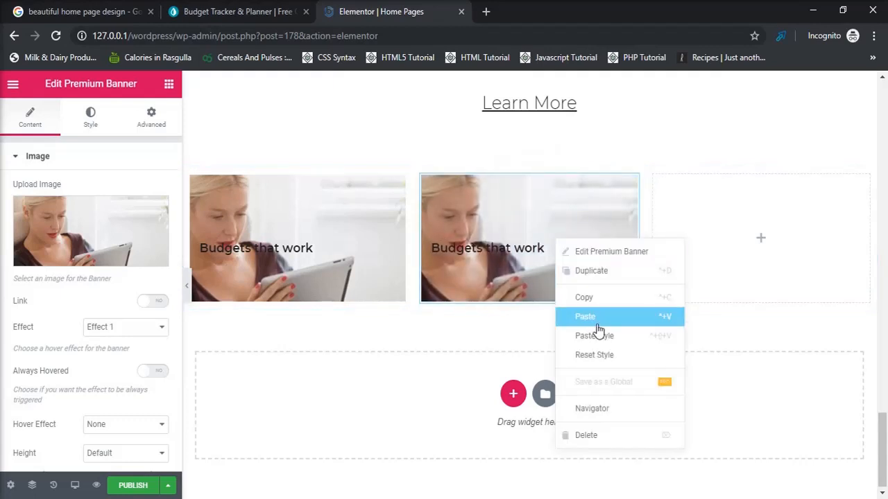
pyautogui.rightClick(721, 212)
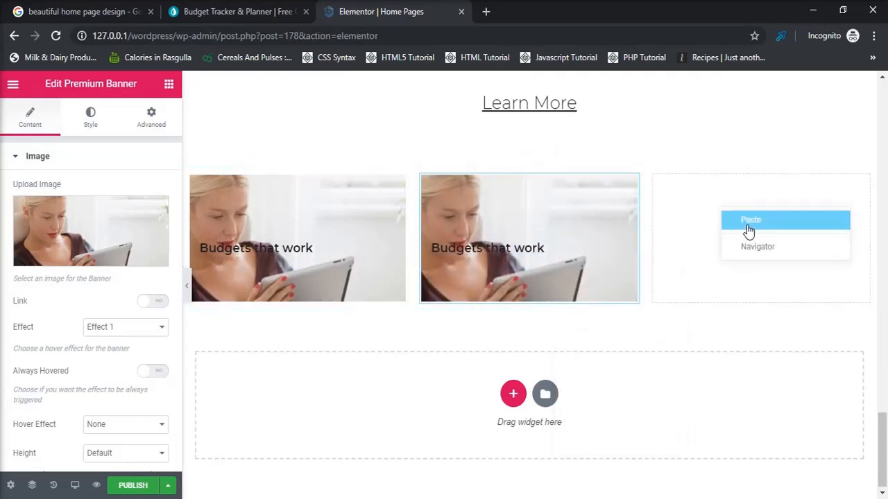
pyautogui.click(747, 232)
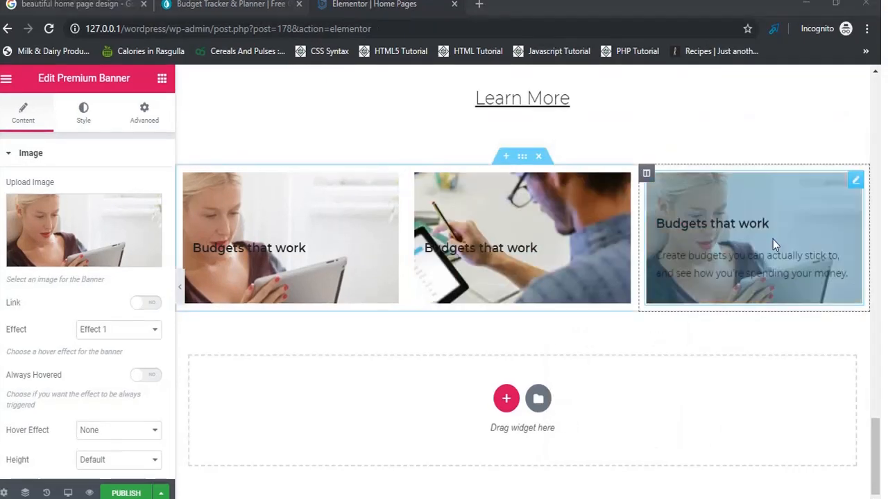
# Step: Replace the third banner's image with grid-image-2-money.jpg from the media library
pyautogui.click(136, 224)
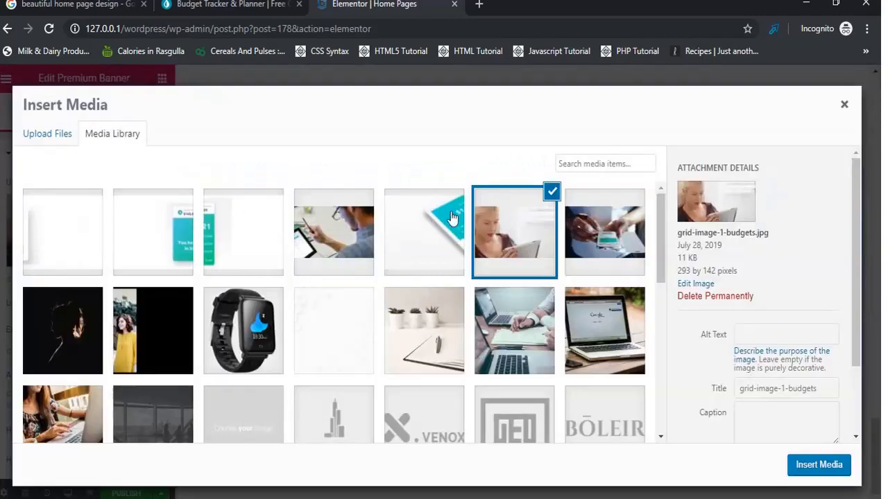
pyautogui.click(634, 234)
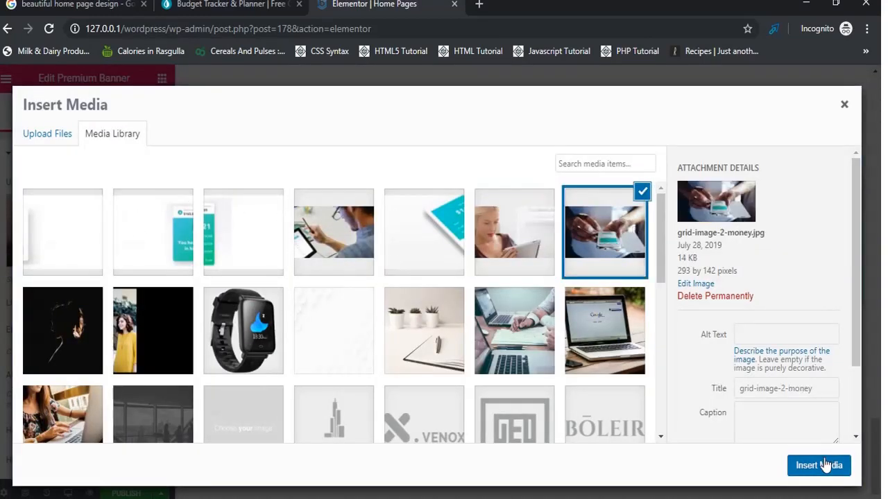
pyautogui.click(819, 464)
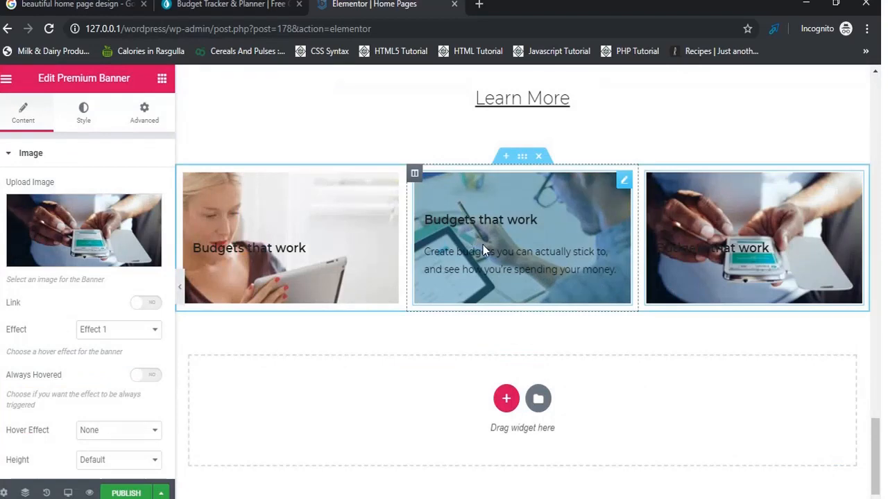
# Step: Copy the second card's heading from the Mint page and set the middle banner's title to "Money on the go"
pyautogui.click(229, 5)
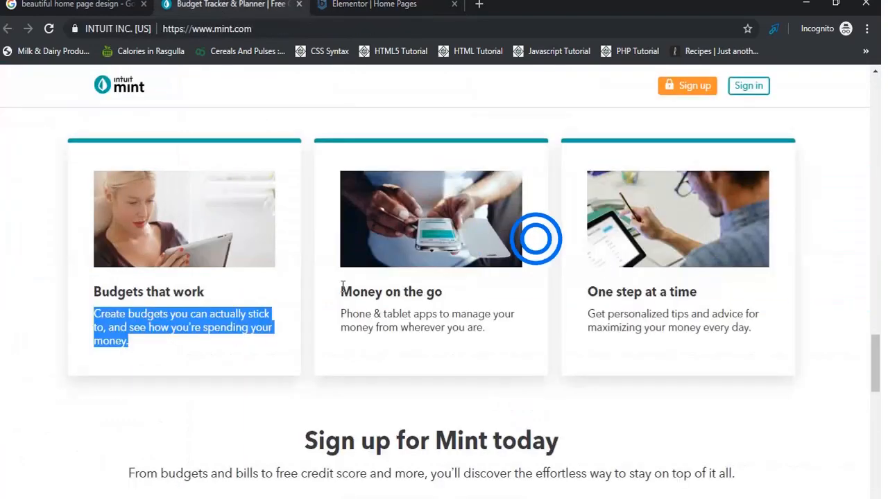
pyautogui.moveTo(341, 286); pyautogui.dragTo(456, 294)
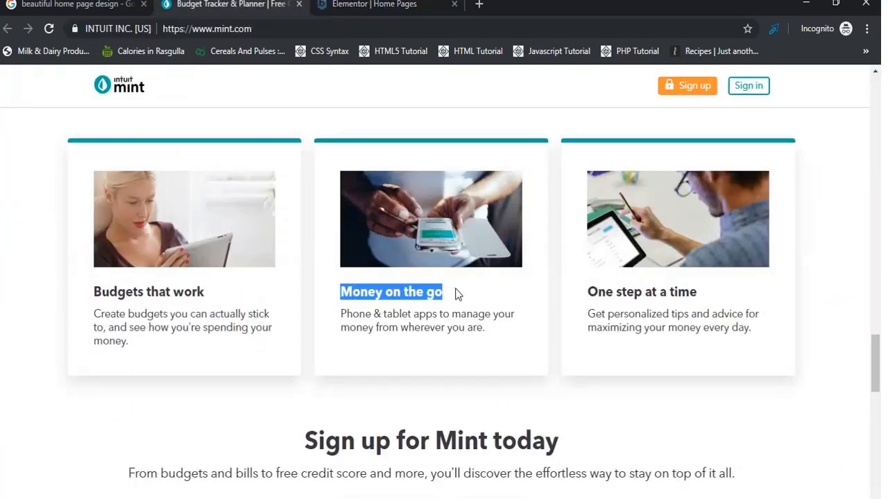
pyautogui.click(363, 5)
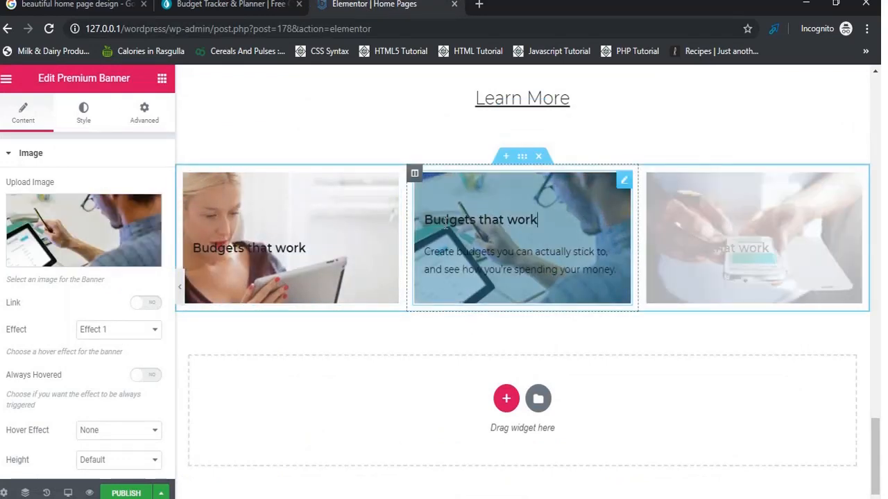
pyautogui.moveTo(170, 256); pyautogui.dragTo(170, 374)
pyautogui.rightClick(156, 375)
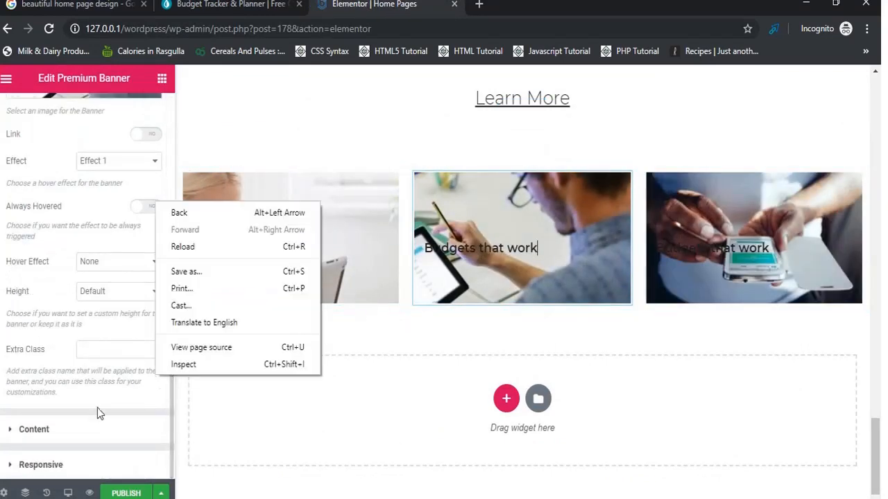
pyautogui.click(79, 436)
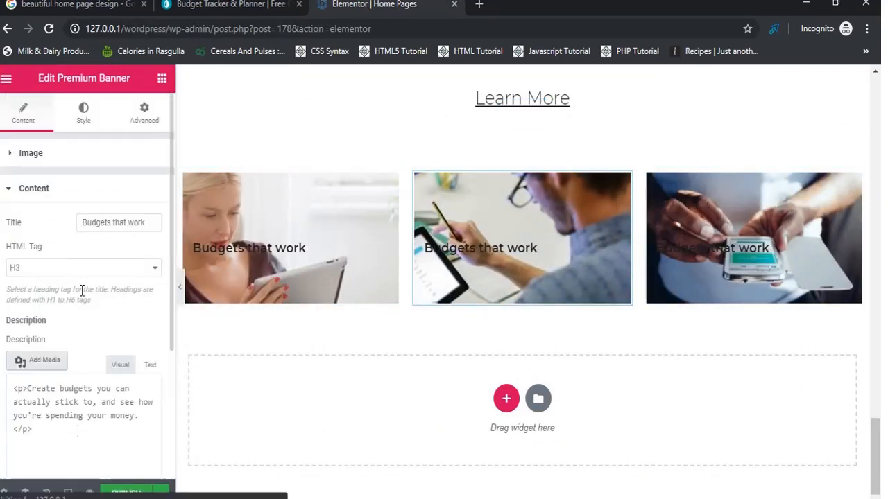
pyautogui.click(127, 223)
pyautogui.hotkey('ctrl', 'a')
pyautogui.press('BackSpace')
pyautogui.write('Money on the go')
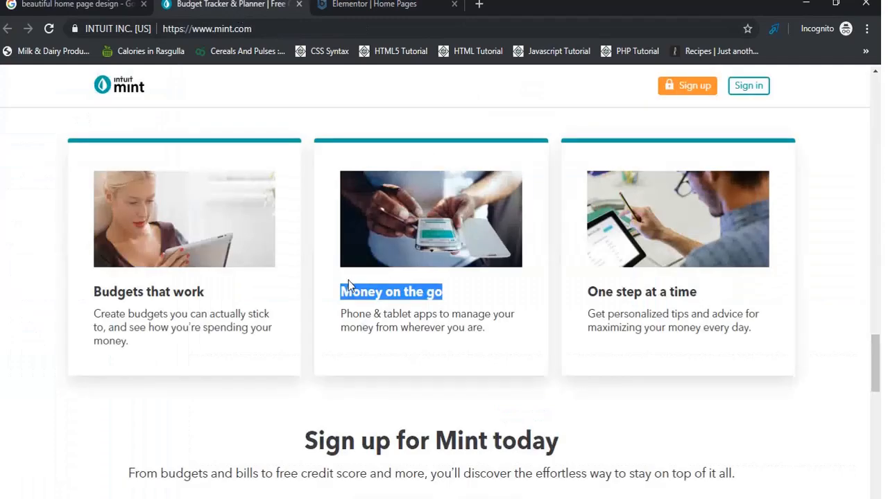
# Step: Copy the second card's description from the Mint page and replace the middle banner's description with it
pyautogui.moveTo(339, 312); pyautogui.dragTo(492, 338)
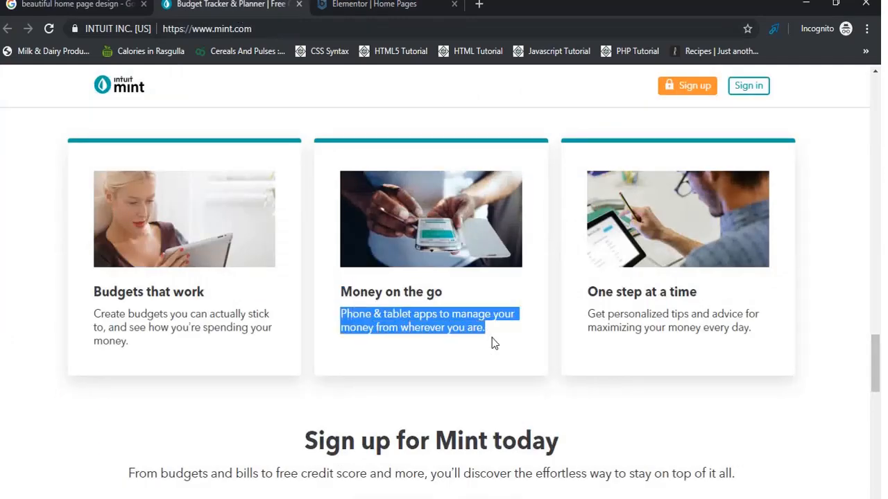
pyautogui.click(367, 3)
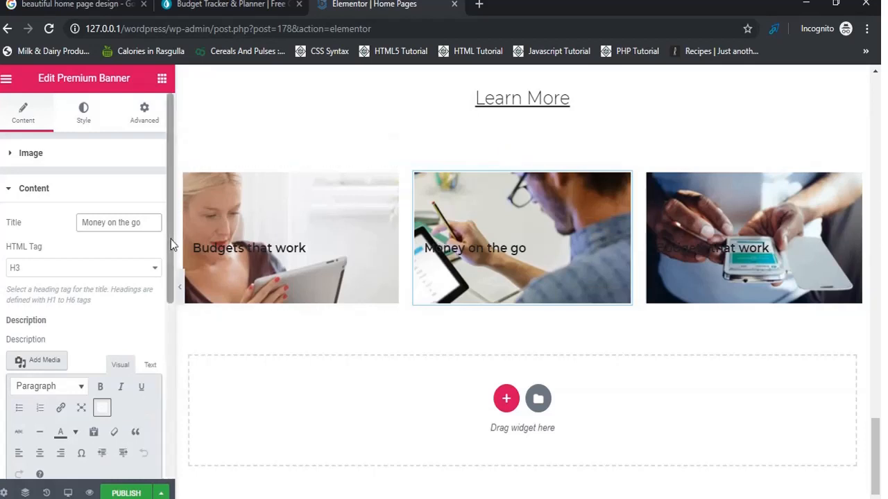
pyautogui.scroll(-4, 164, 364)
pyautogui.hotkey('ctrl', 'a')
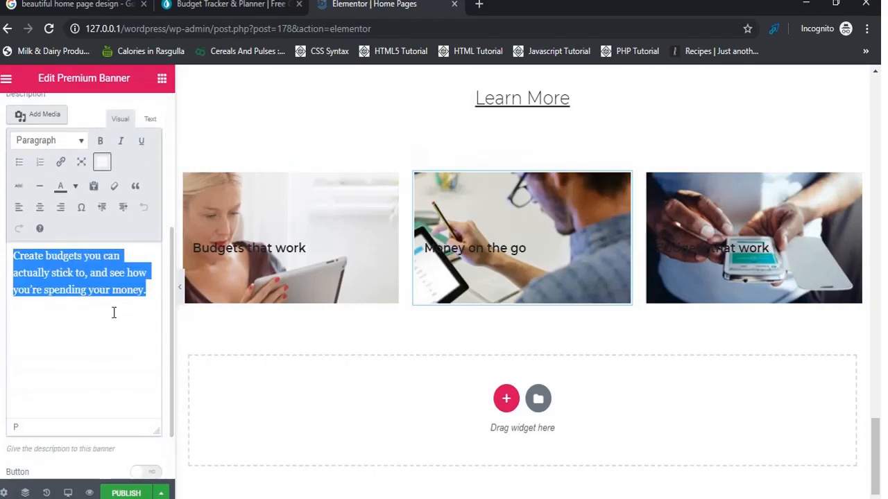
pyautogui.press('BackSpace')
pyautogui.hotkey('ctrl', 'v')
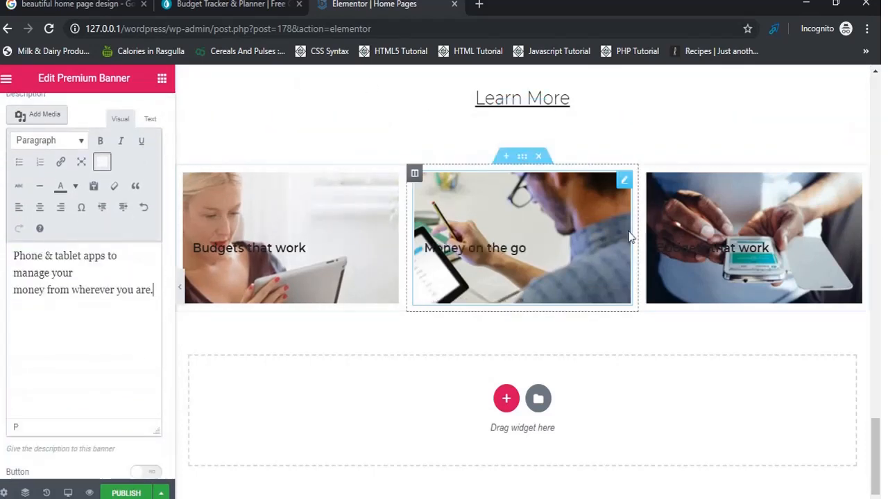
# Step: Copy the third card's heading from the Mint page and set the third banner's title to "One step at a time"
pyautogui.click(743, 249)
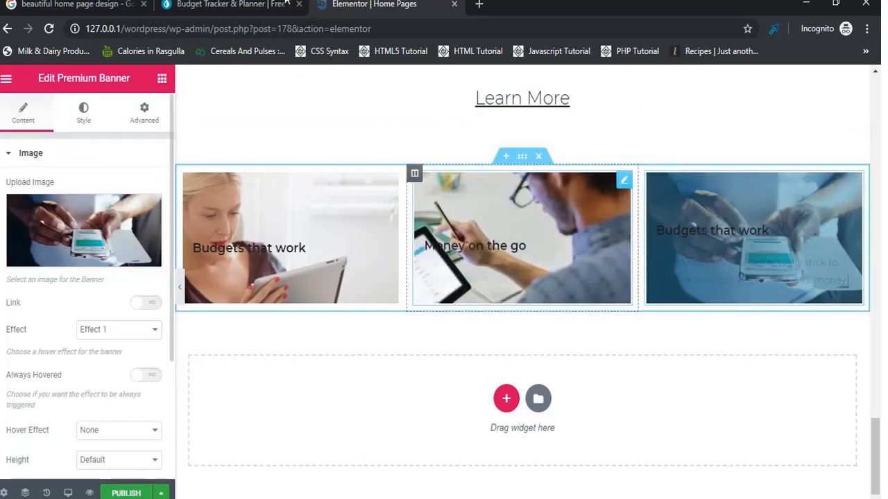
pyautogui.click(246, 6)
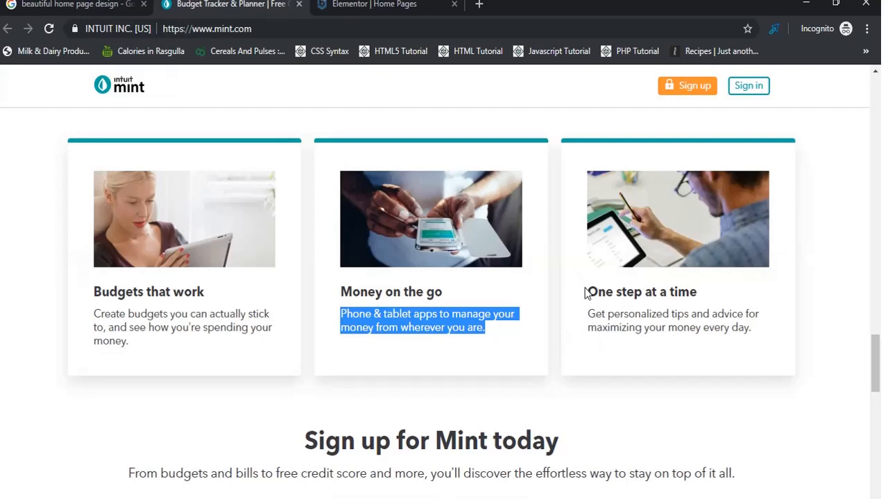
pyautogui.moveTo(586, 294); pyautogui.dragTo(708, 295)
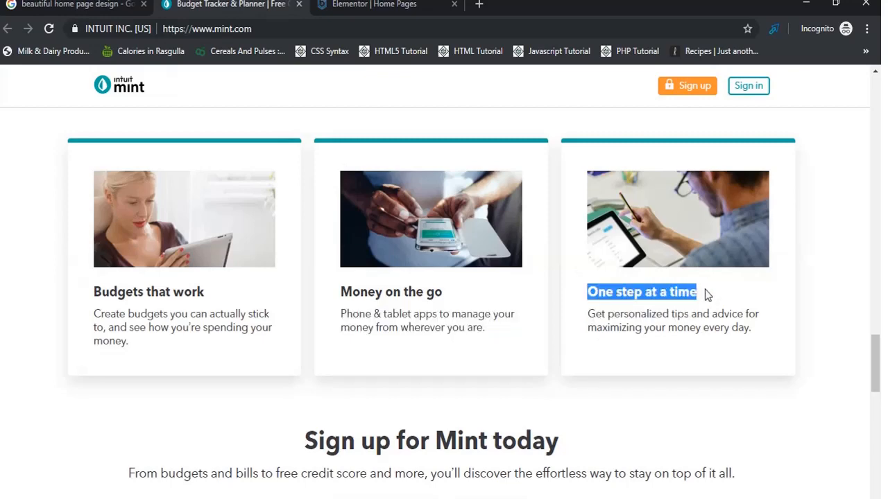
pyautogui.click(355, 6)
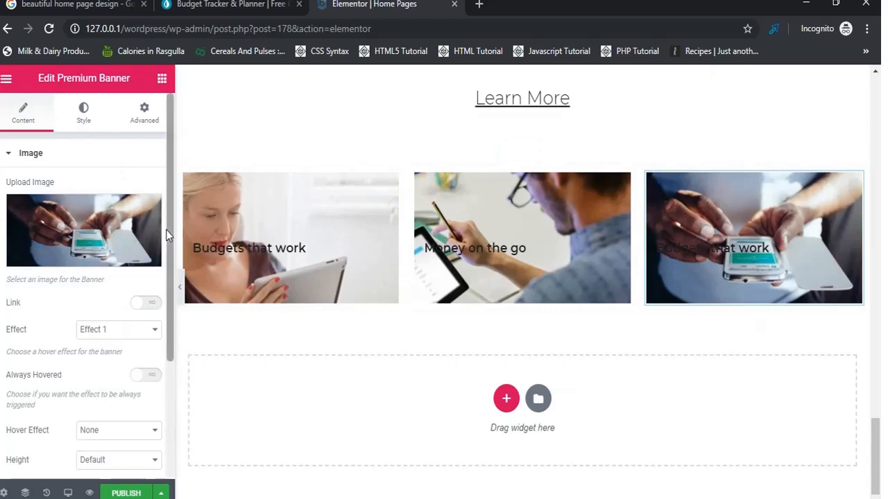
pyautogui.scroll(-3, 163, 312)
pyautogui.click(76, 433)
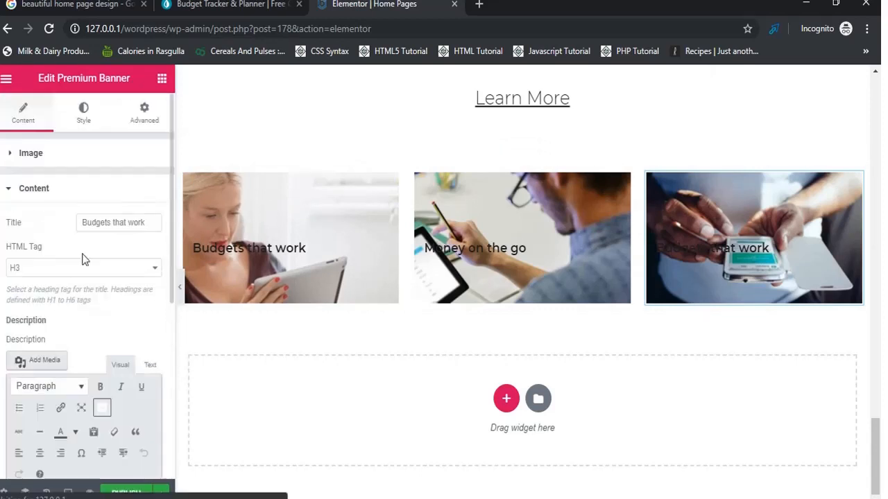
pyautogui.tripleClick(132, 224)
pyautogui.write('One step at a time')
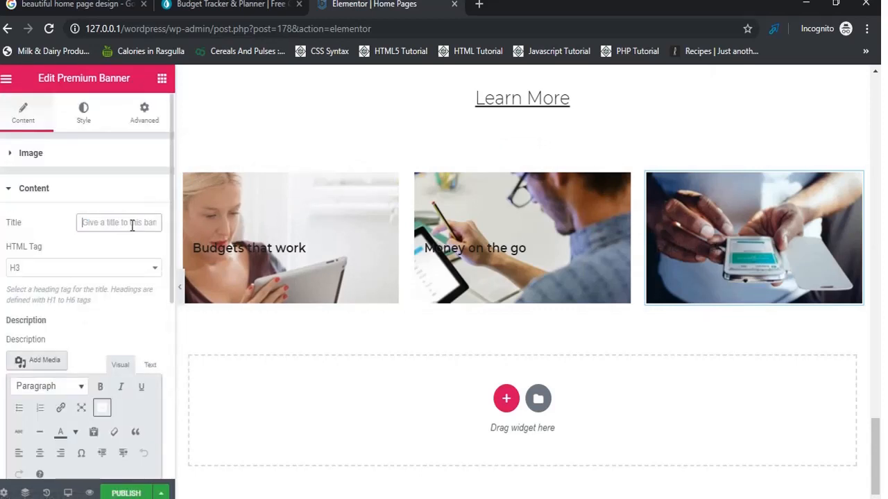
# Step: Copy the third card's description, "Get personalized tips and advice for maximizing your money every day.", from the Mint page
pyautogui.click(244, 14)
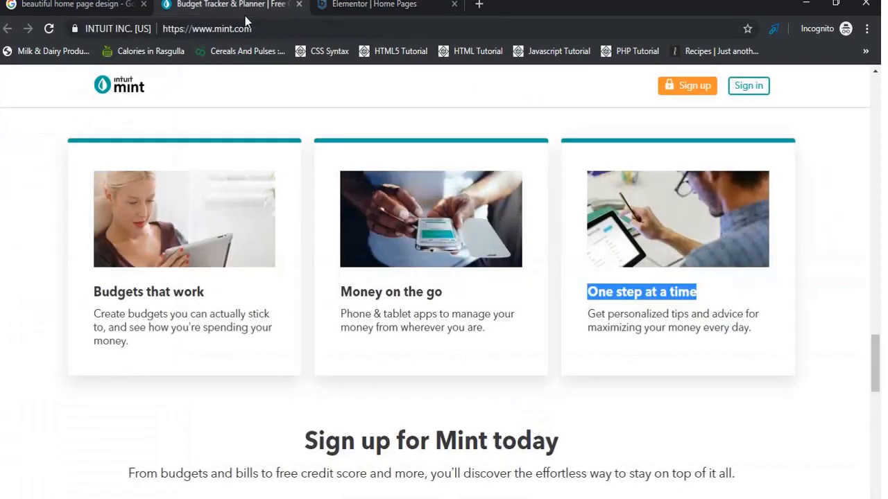
pyautogui.click(593, 316)
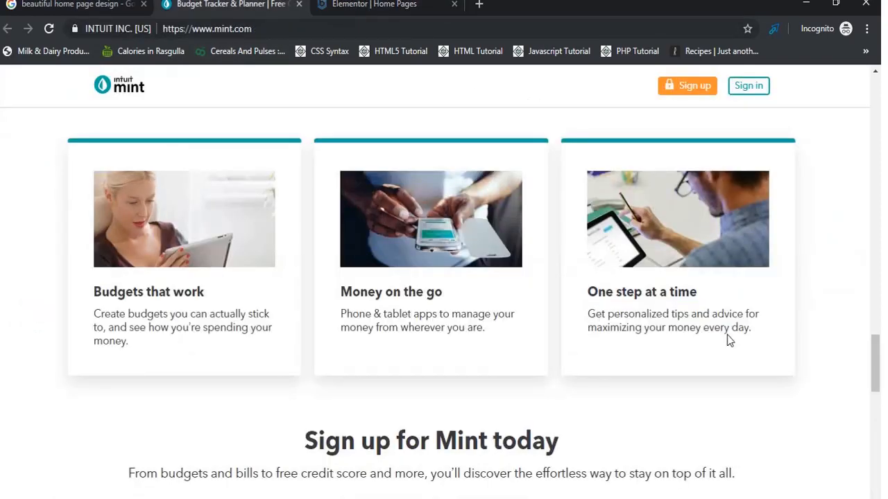
pyautogui.rightClick(614, 321)
pyautogui.press('Escape')
pyautogui.moveTo(587, 316); pyautogui.dragTo(789, 338)
pyautogui.hotkey('ctrl', 'c')
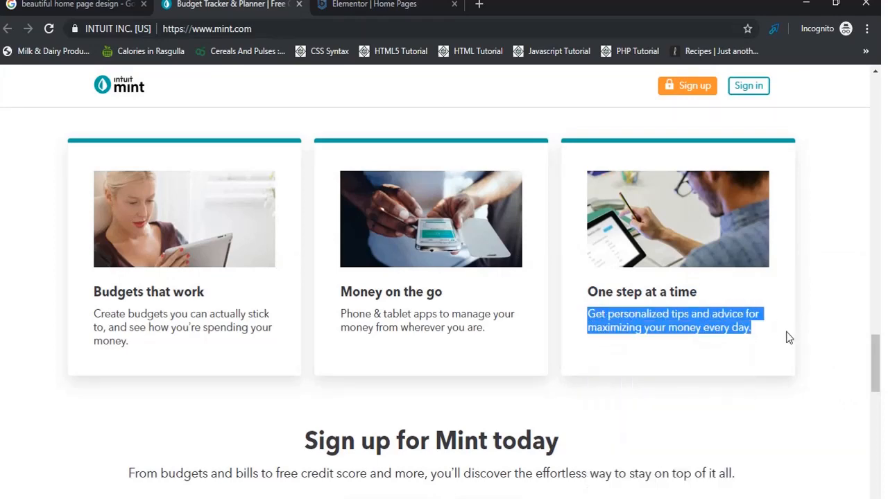
# Step: Replace the third banner's description in Elementor with the copied text, removing its bullet and the line break before "maximizing"
pyautogui.click(406, 10)
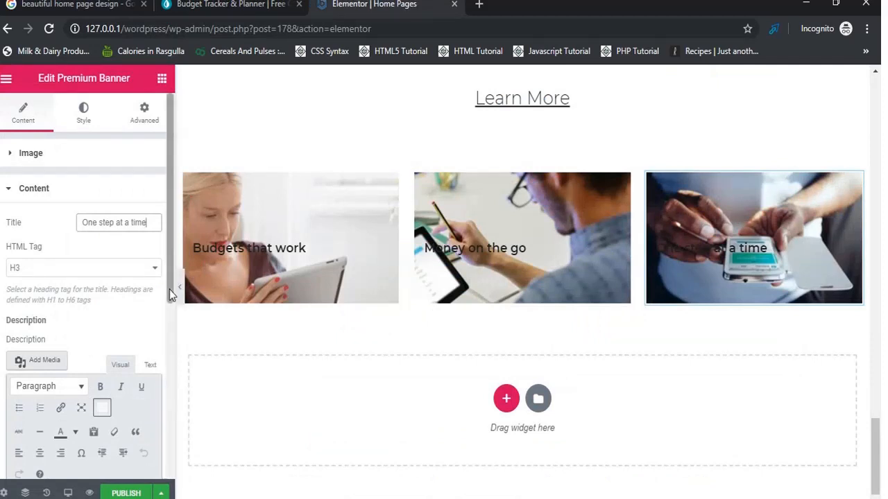
pyautogui.moveTo(169, 290); pyautogui.dragTo(167, 420)
pyautogui.tripleClick(105, 291)
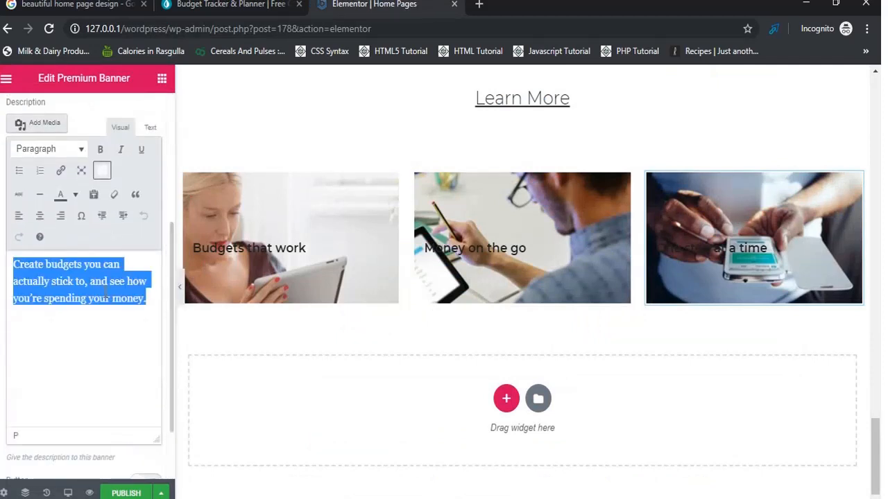
pyautogui.press('BackSpace')
pyautogui.hotkey('ctrl', 'v')
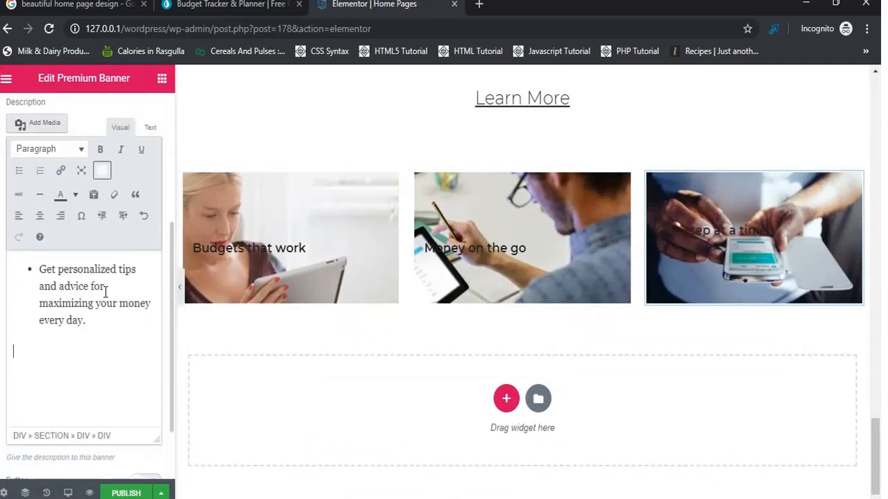
pyautogui.click(39, 266)
pyautogui.press('BackSpace')
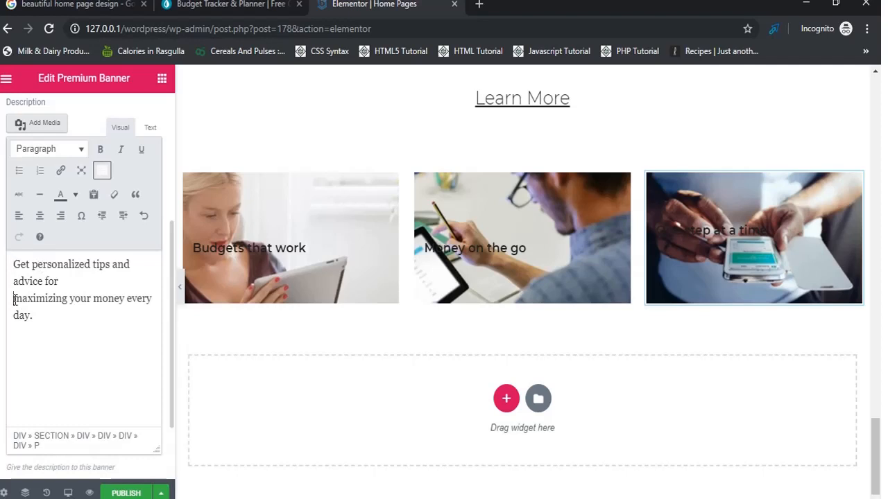
pyautogui.press('BackSpace')
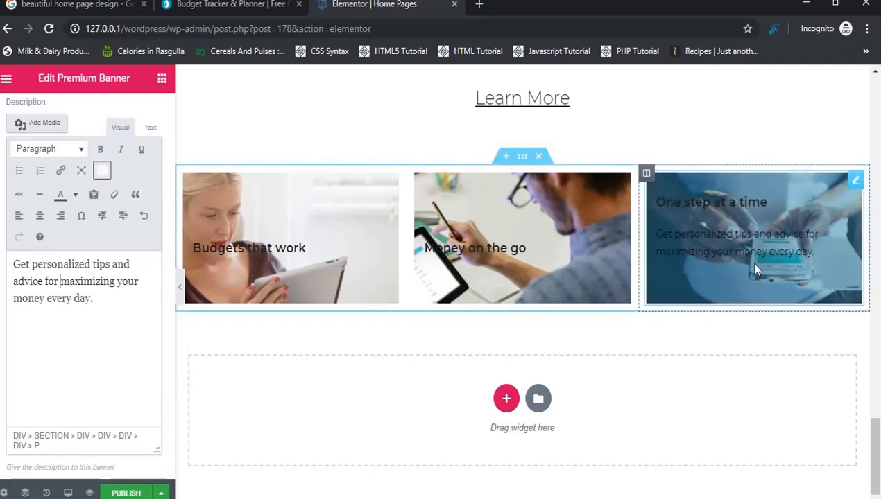
# Step: Add a new section with three equal columns below the banner section
pyautogui.rightClick(880, 433)
pyautogui.click(880, 432)
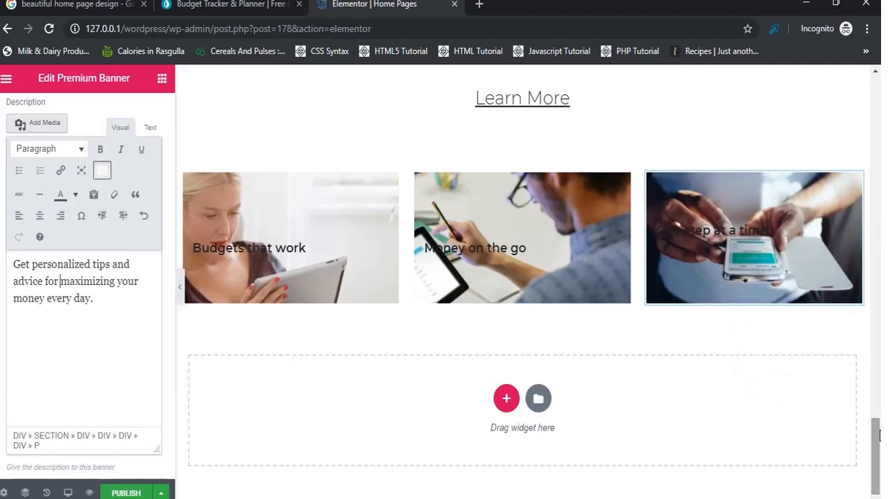
pyautogui.click(159, 84)
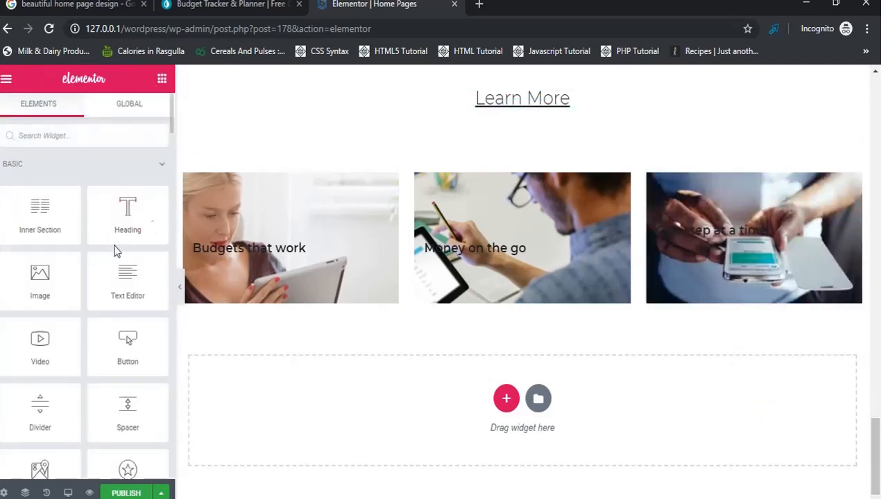
pyautogui.moveTo(880, 467)
pyautogui.mouseDown()
pyautogui.moveTo(880, 308)
pyautogui.moveTo(880, 478)
pyautogui.mouseUp()
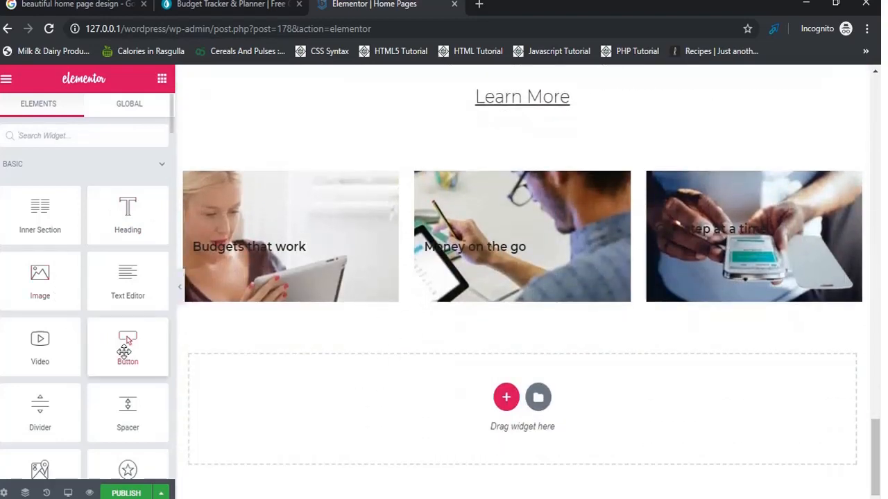
pyautogui.click(147, 137)
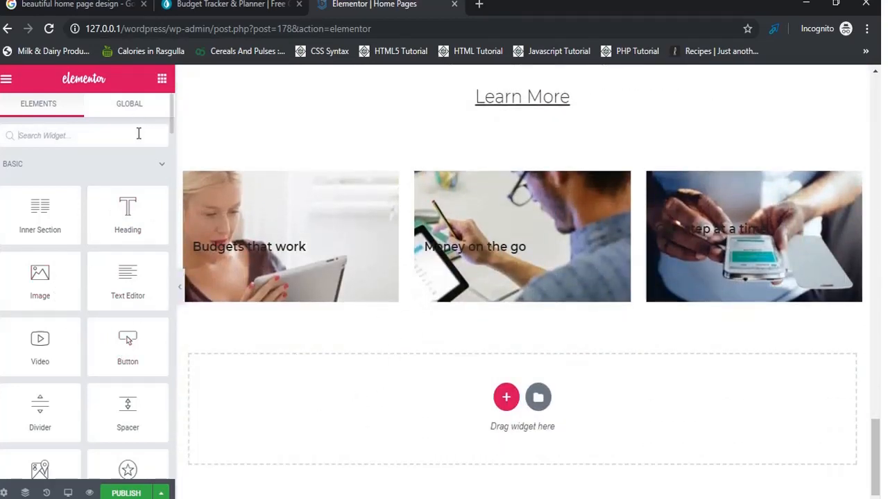
pyautogui.click(506, 397)
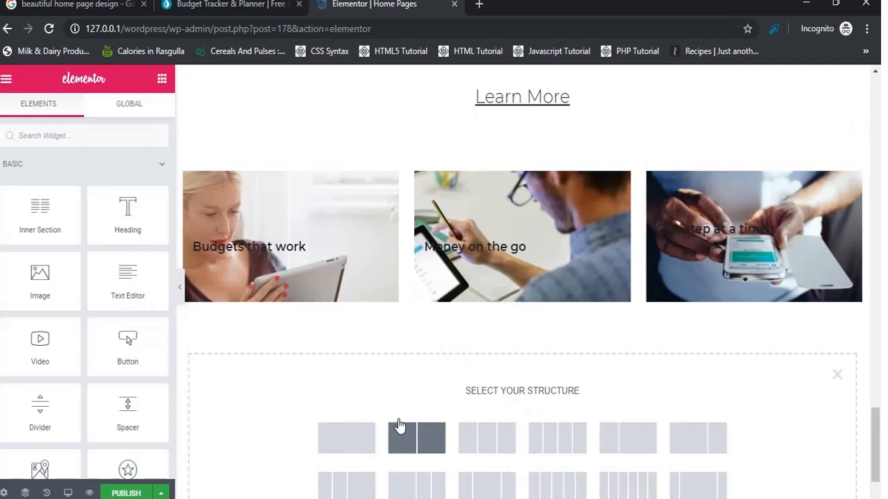
pyautogui.click(499, 432)
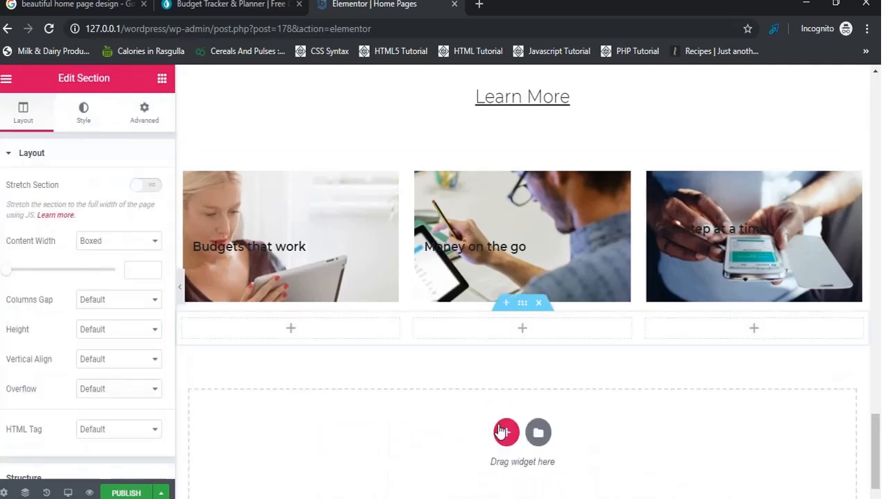
# Step: Add an Icon Box widget to the new section's first column and view its available icons without changing the icon
pyautogui.click(161, 80)
pyautogui.click(106, 137)
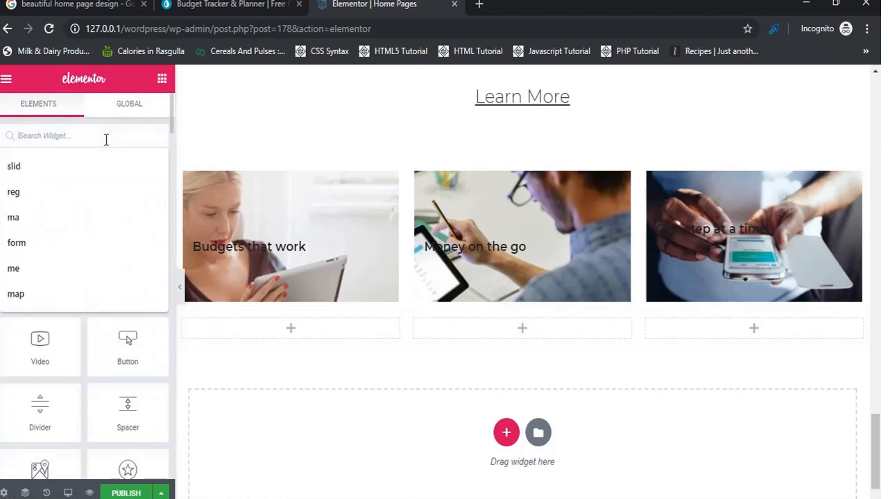
pyautogui.write('ico')
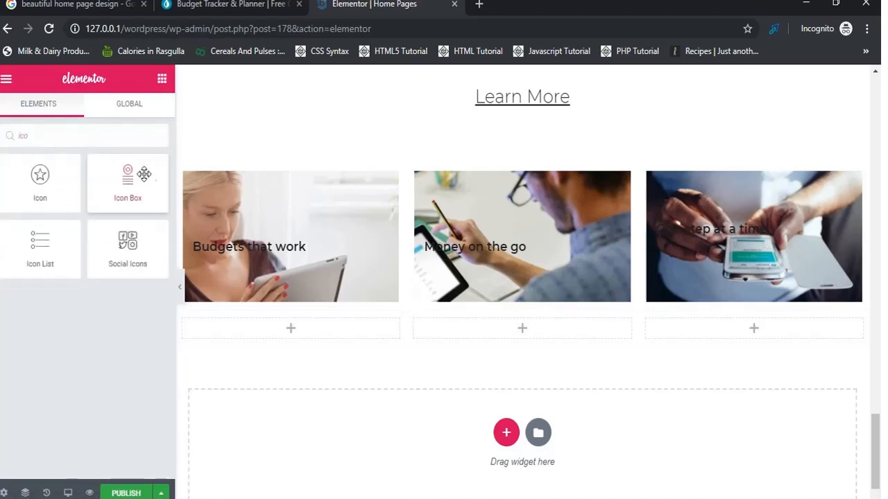
pyautogui.moveTo(144, 174); pyautogui.dragTo(334, 331)
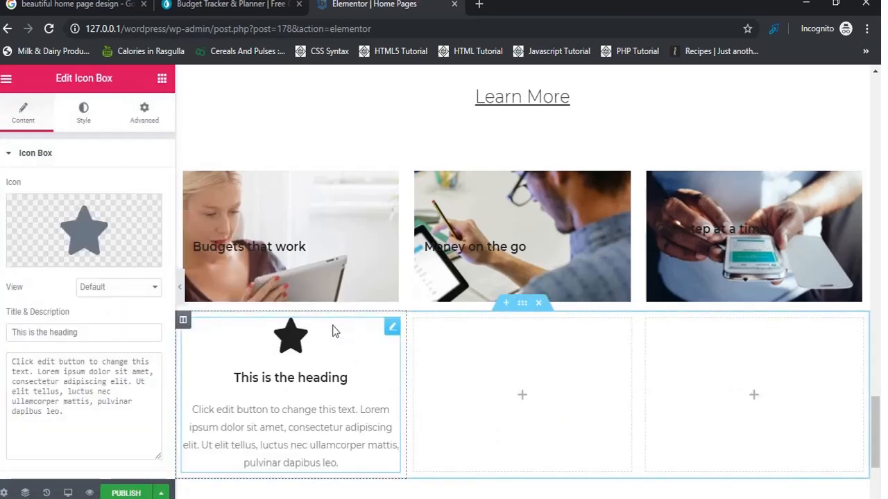
pyautogui.moveTo(72, 221)
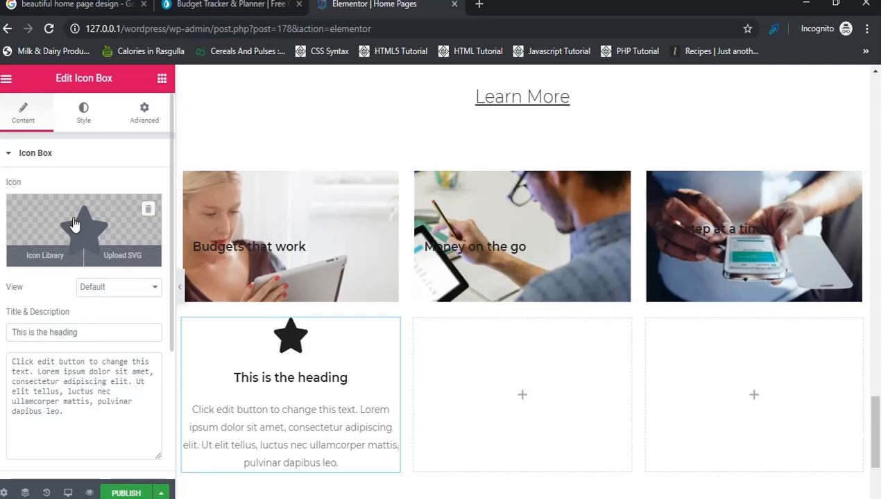
pyautogui.click(75, 223)
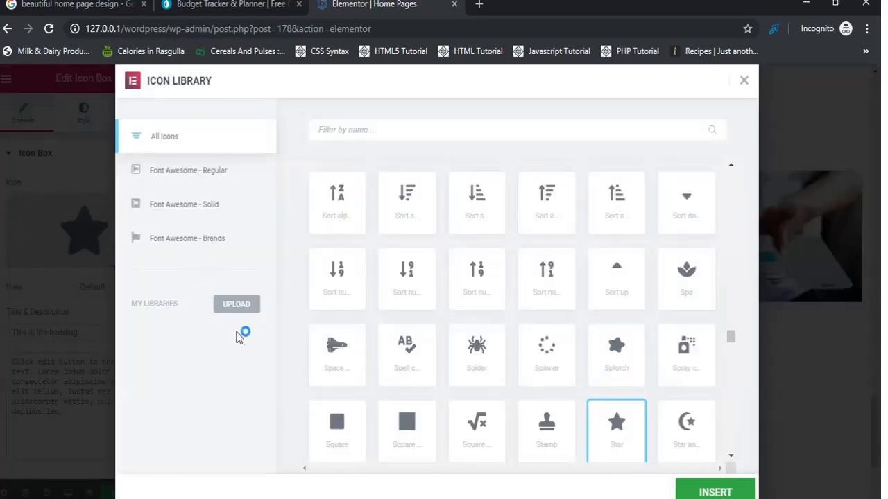
pyautogui.click(744, 82)
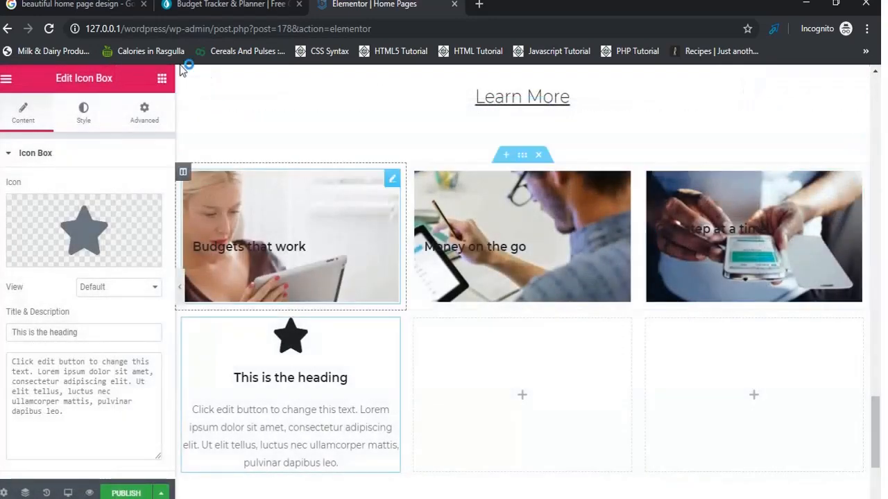
# Step: Add an EA Info Box widget to the new section's middle column and delete the Icon Box from the first column
pyautogui.click(162, 79)
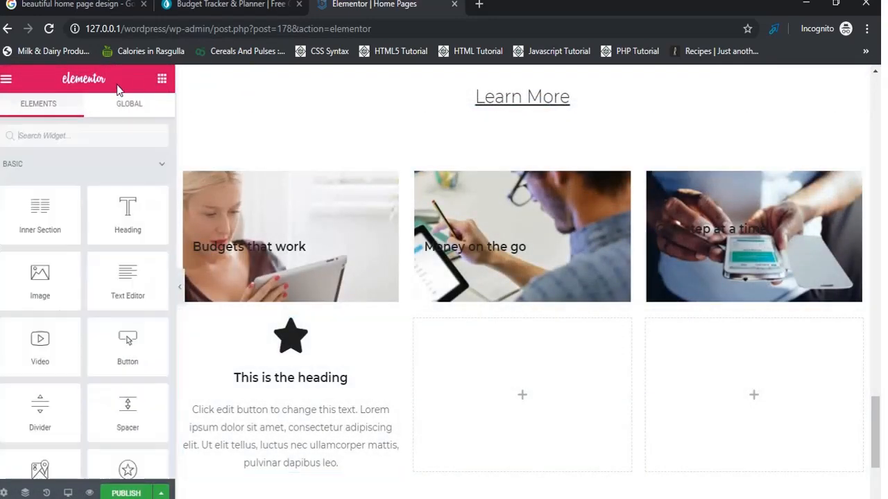
pyautogui.click(111, 132)
pyautogui.write('info')
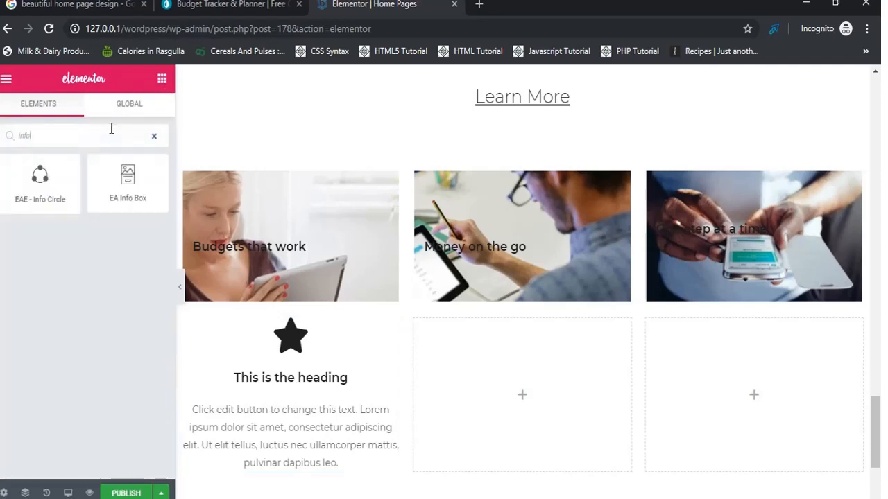
pyautogui.moveTo(123, 188); pyautogui.dragTo(524, 393)
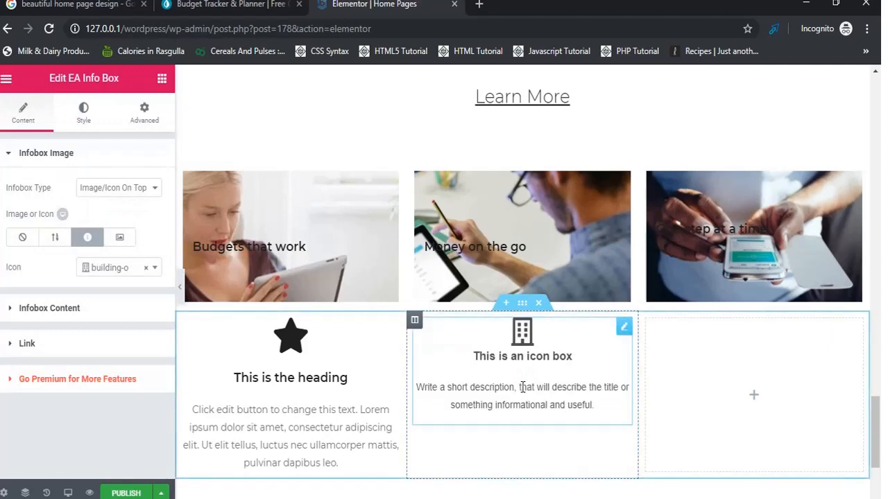
pyautogui.rightClick(389, 331)
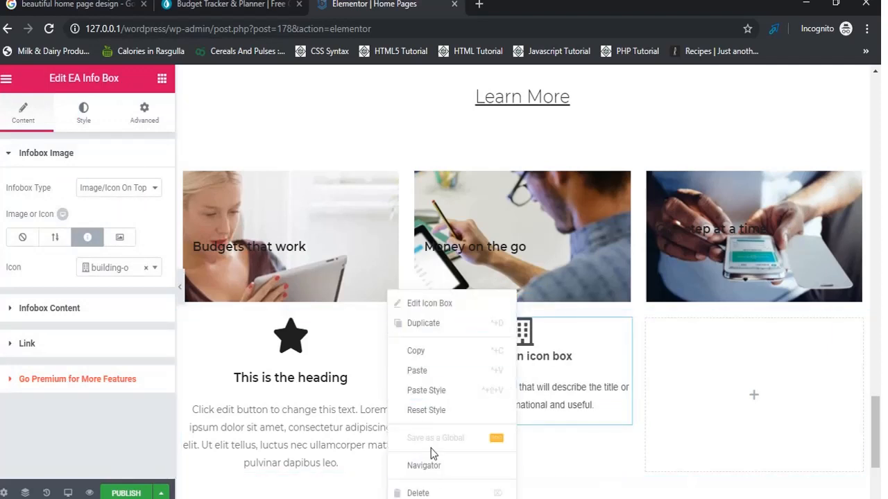
pyautogui.click(433, 490)
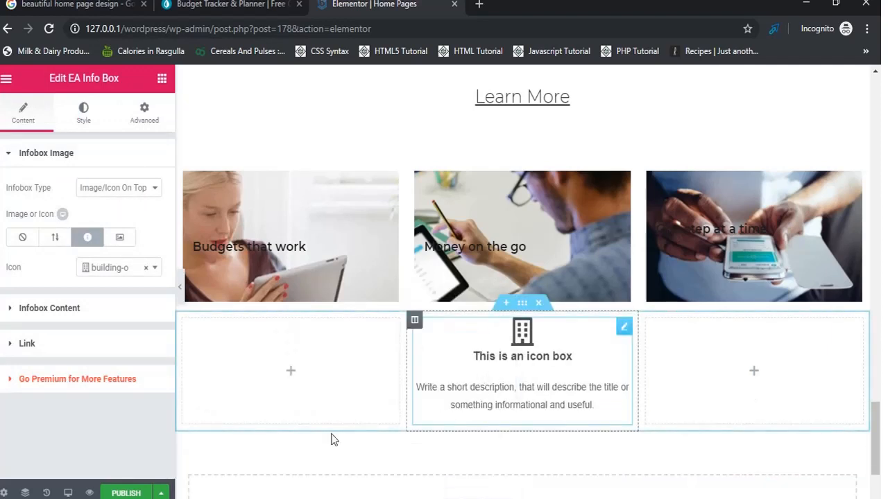
# Step: Switch the middle column's Info Box from an icon to an image, using the library photo of the man pointing at a tablet
pyautogui.click(121, 239)
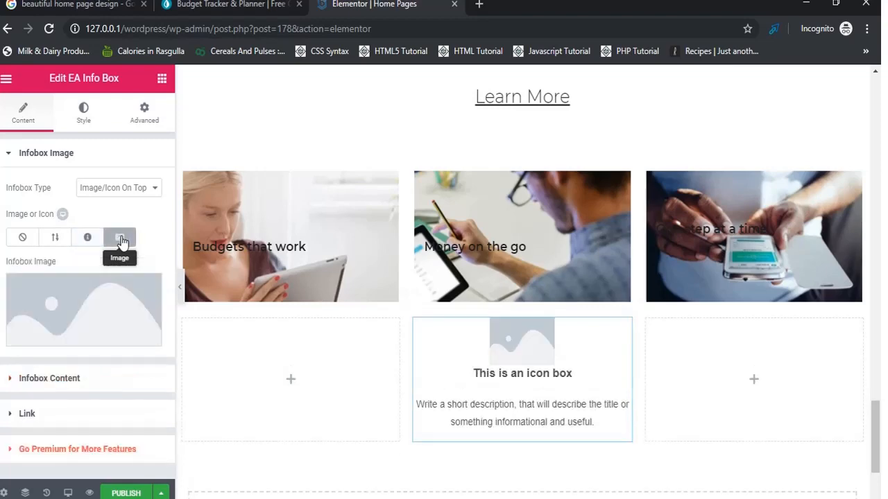
pyautogui.click(102, 282)
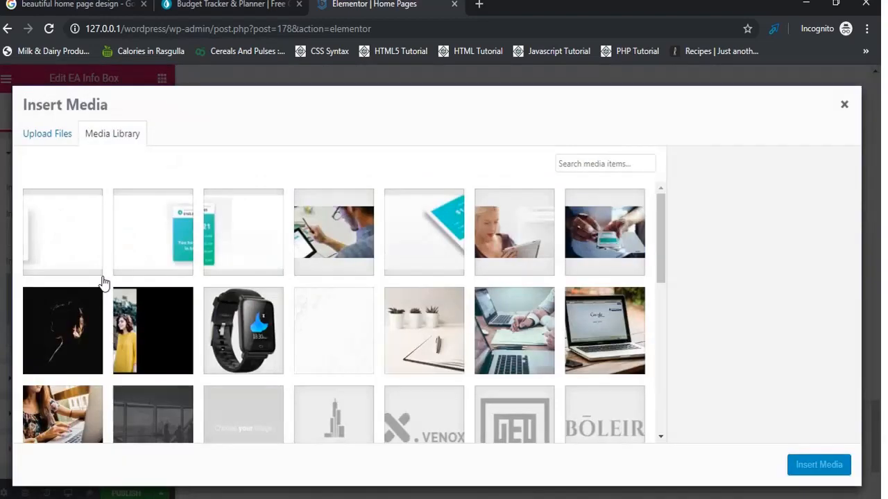
pyautogui.click(326, 239)
pyautogui.click(813, 474)
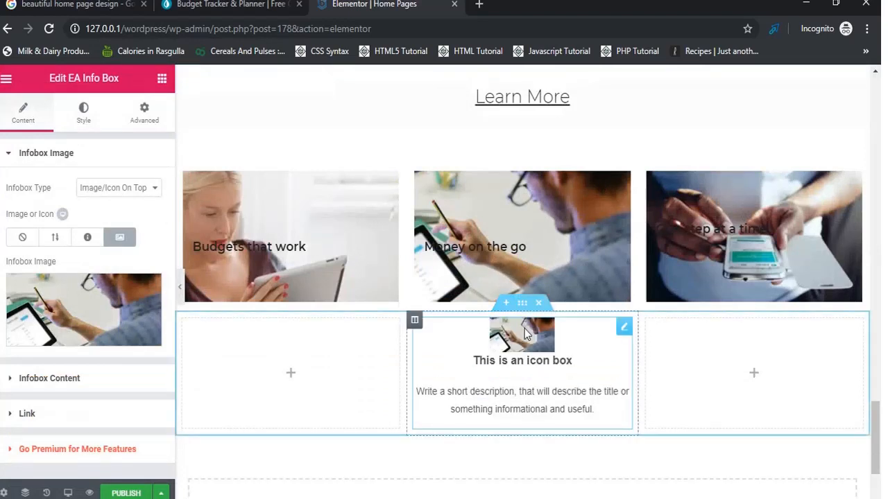
# Step: Check the Info Box content settings against Mint's three feature cards, and delete the three-column section containing the Info Box
pyautogui.click(146, 380)
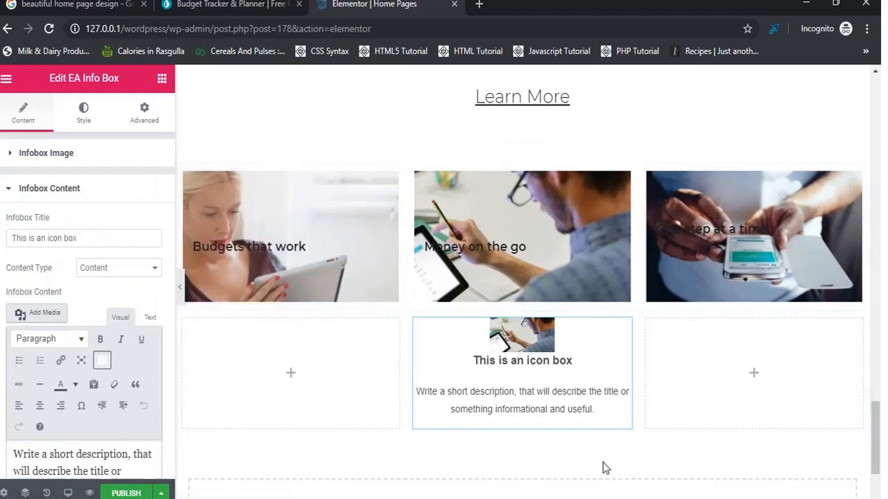
pyautogui.click(231, 5)
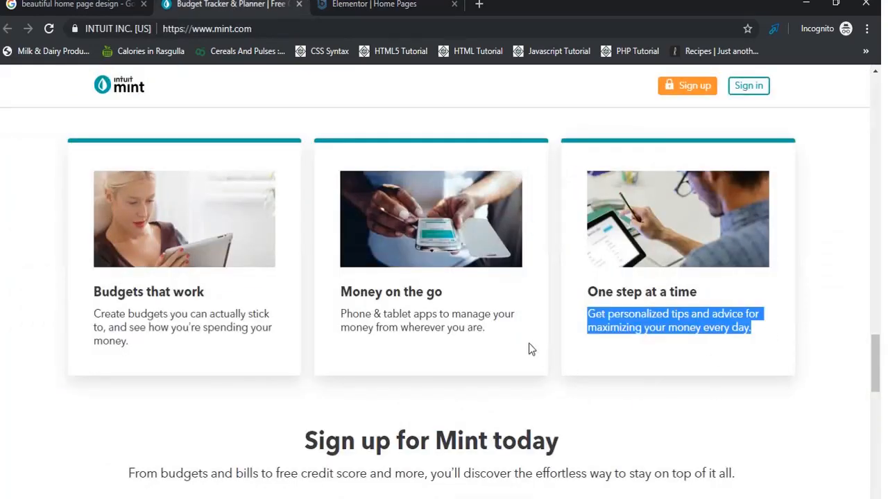
pyautogui.click(340, 4)
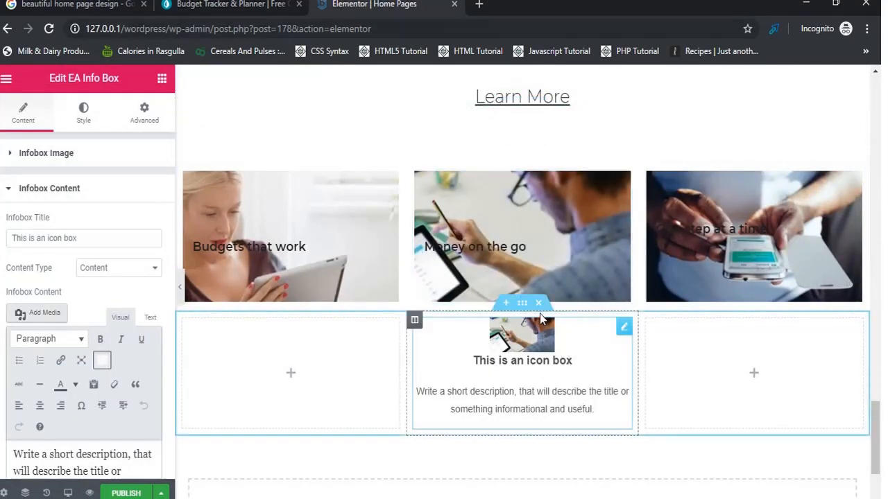
pyautogui.click(539, 305)
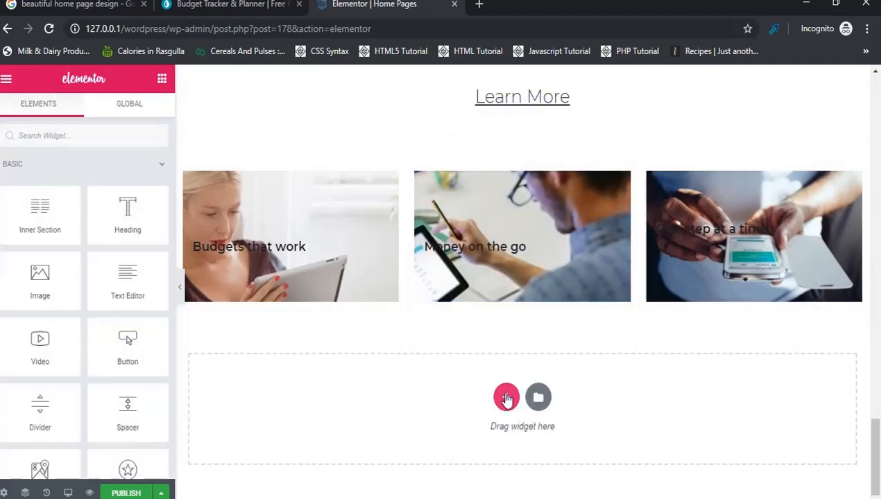
# Step: Add a single-column section below the three banners and place a Spacer widget in it
pyautogui.click(507, 396)
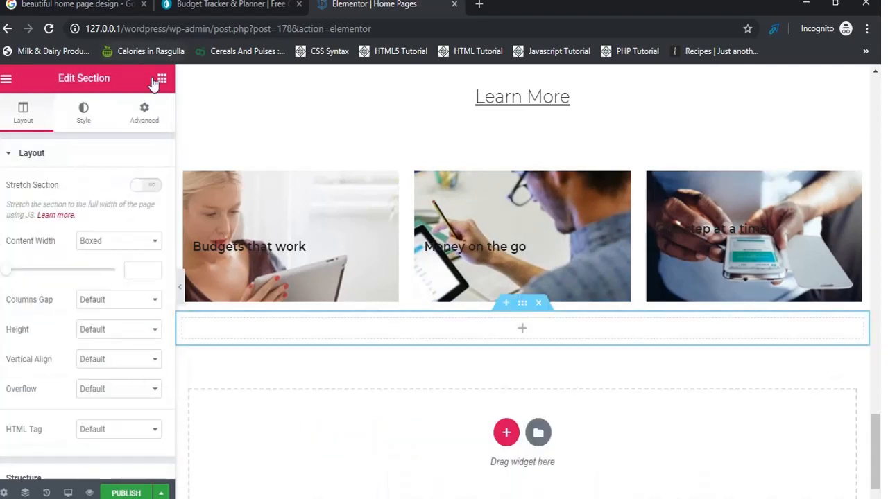
pyautogui.click(162, 82)
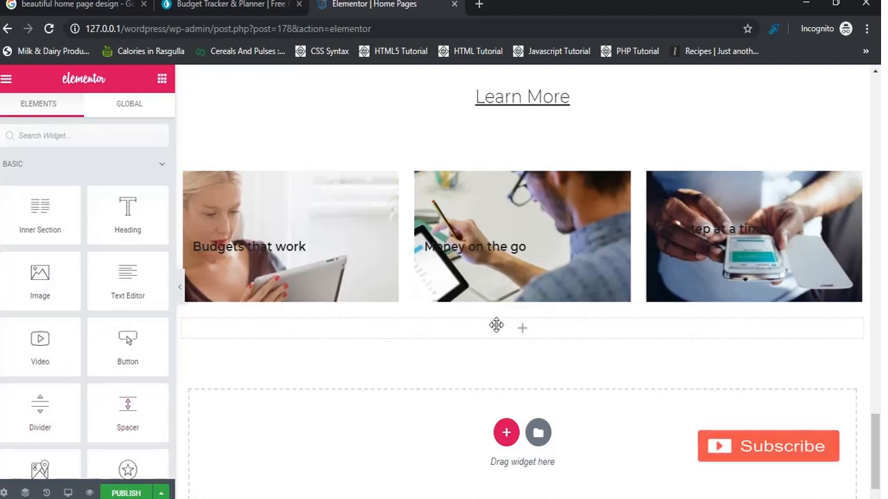
pyautogui.rightClick(497, 330)
pyautogui.moveTo(101, 418); pyautogui.dragTo(456, 332)
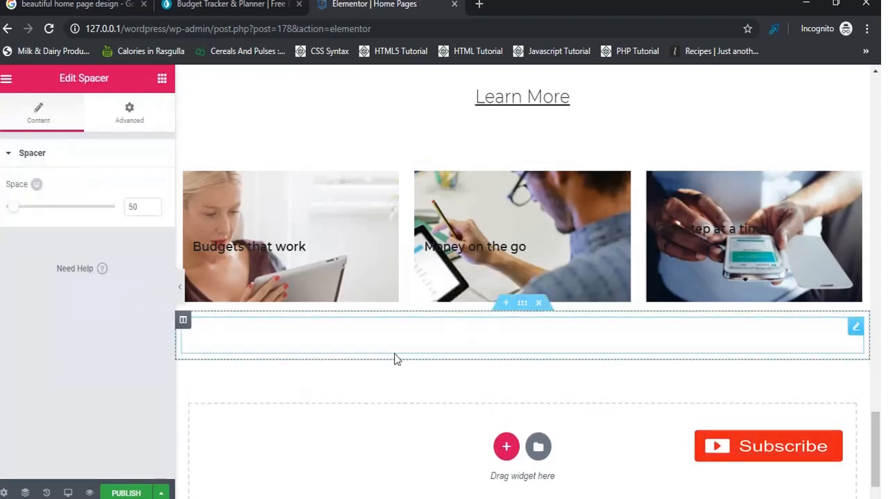
pyautogui.click(161, 79)
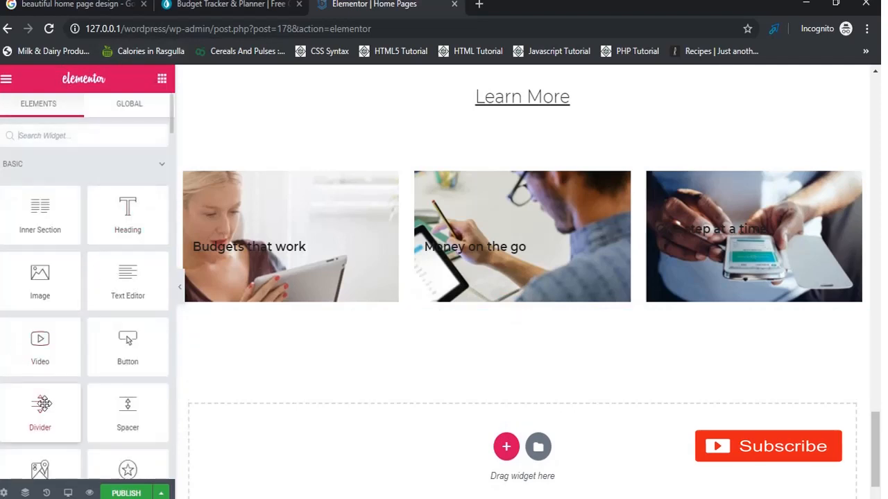
pyautogui.moveTo(43, 404); pyautogui.dragTo(310, 180)
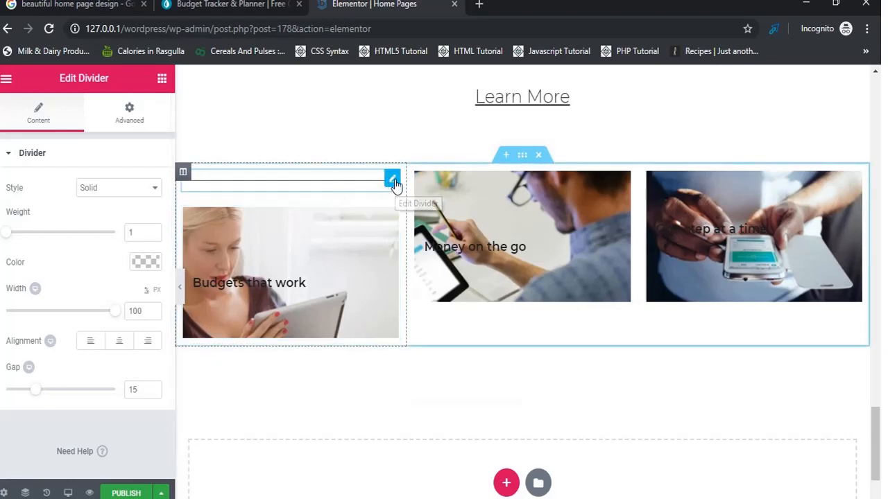
pyautogui.rightClick(396, 186)
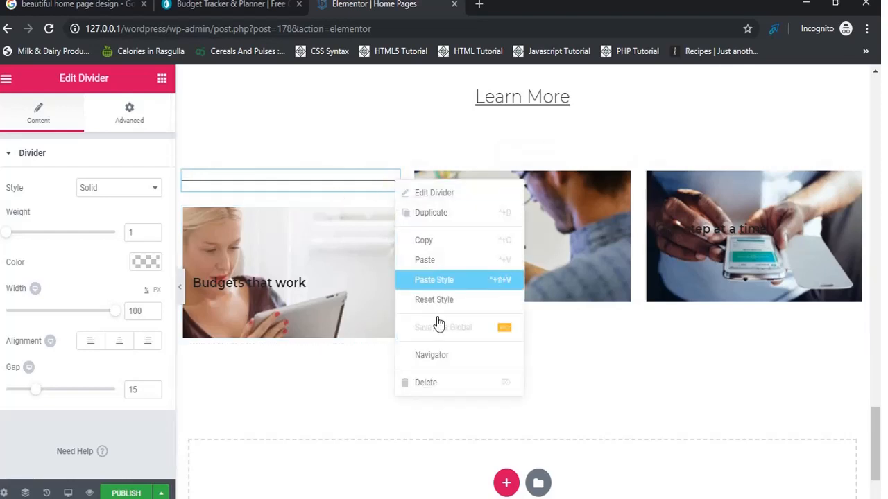
pyautogui.click(441, 383)
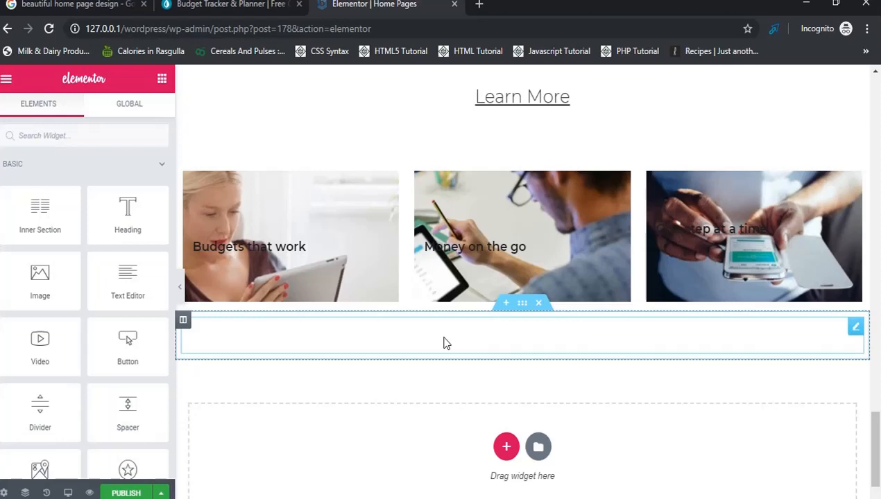
pyautogui.click(538, 303)
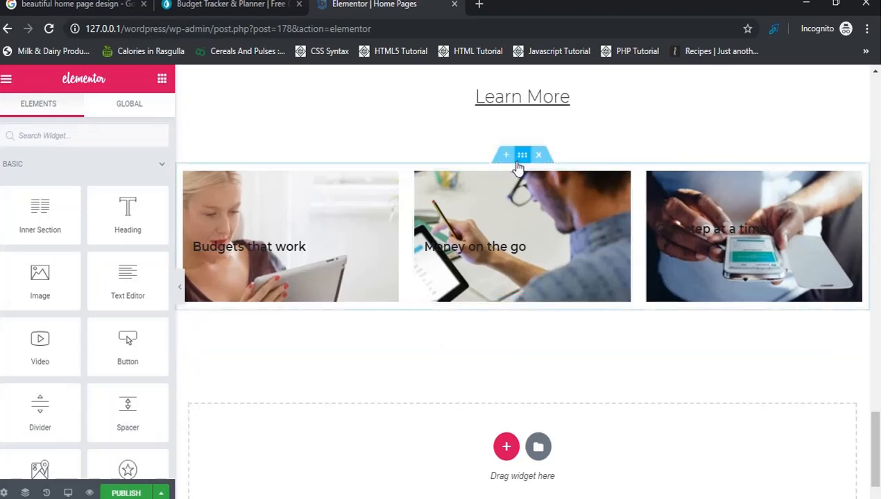
# Step: Add a single-column section below the spacer under the image cards and place a Heading widget in it
pyautogui.click(505, 447)
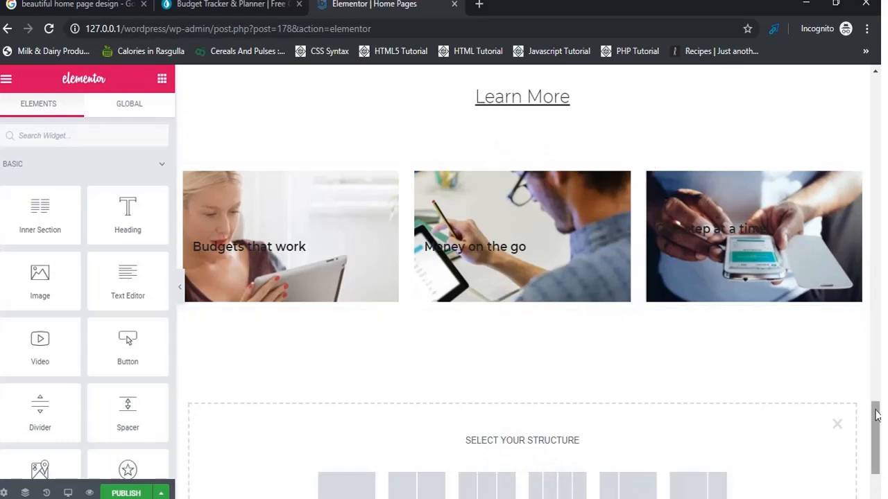
pyautogui.rightClick(877, 443)
pyautogui.click(244, 7)
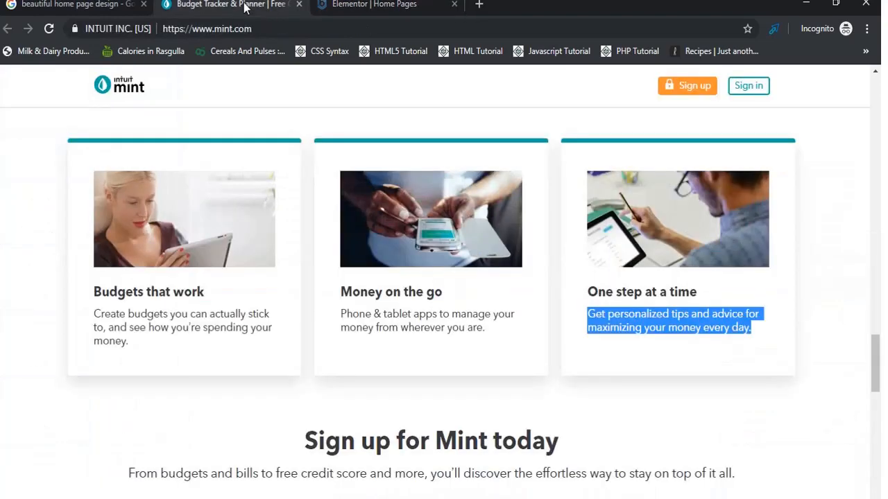
pyautogui.moveTo(875, 360); pyautogui.dragTo(877, 394)
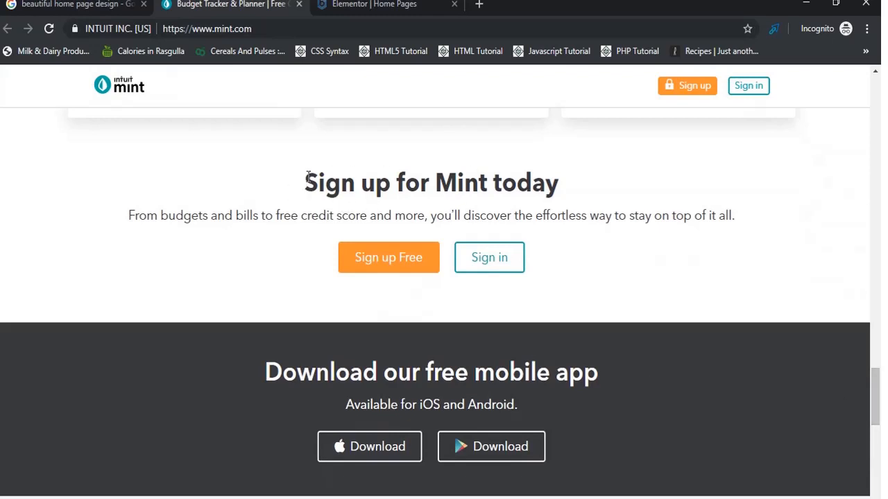
pyautogui.click(413, 6)
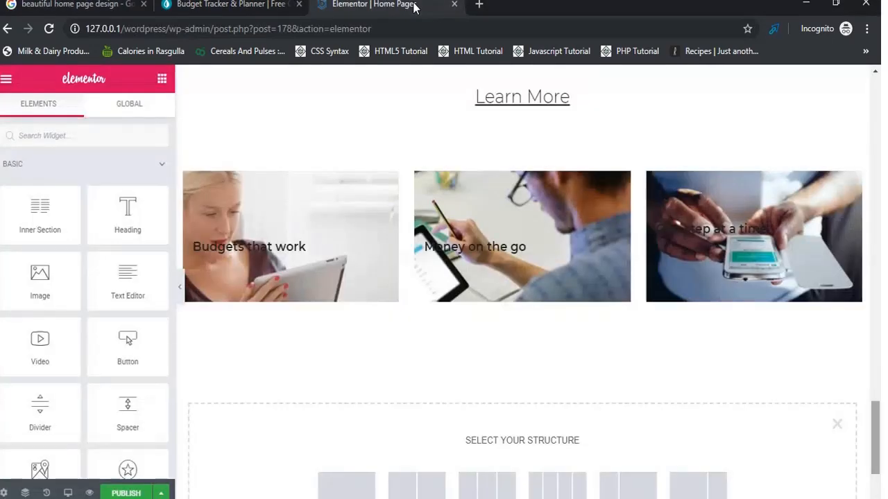
pyautogui.click(346, 489)
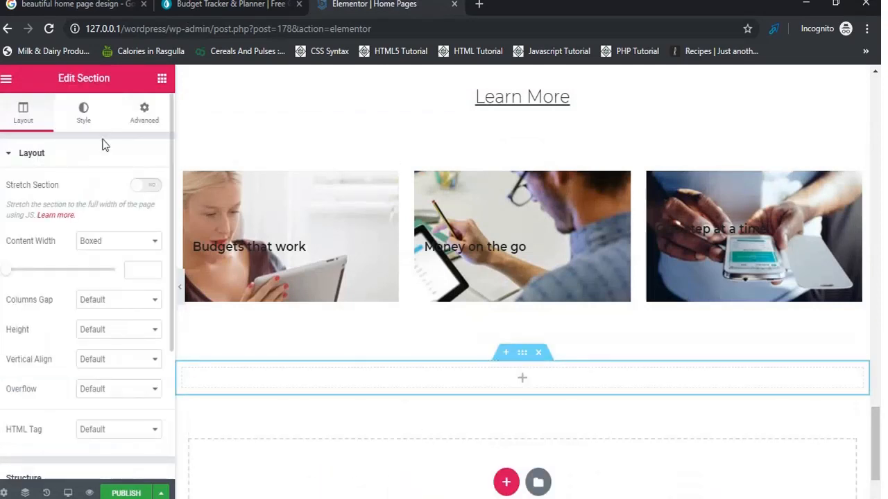
pyautogui.click(160, 82)
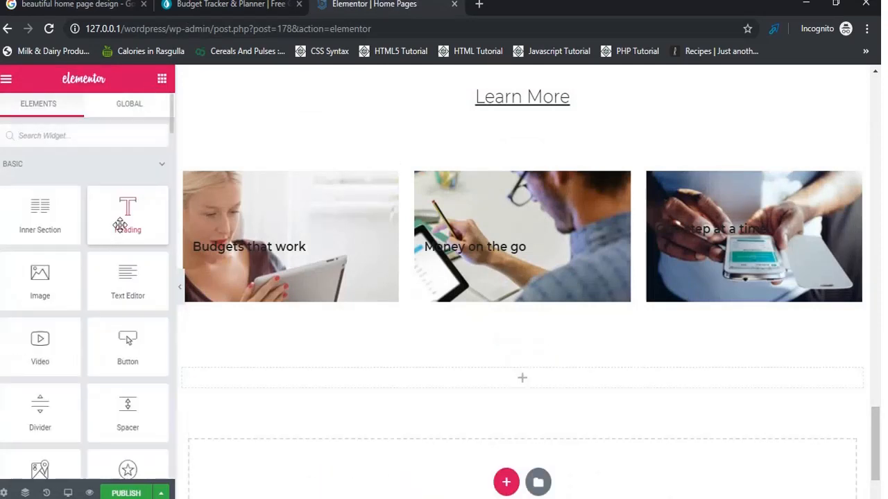
pyautogui.moveTo(119, 224); pyautogui.dragTo(509, 386)
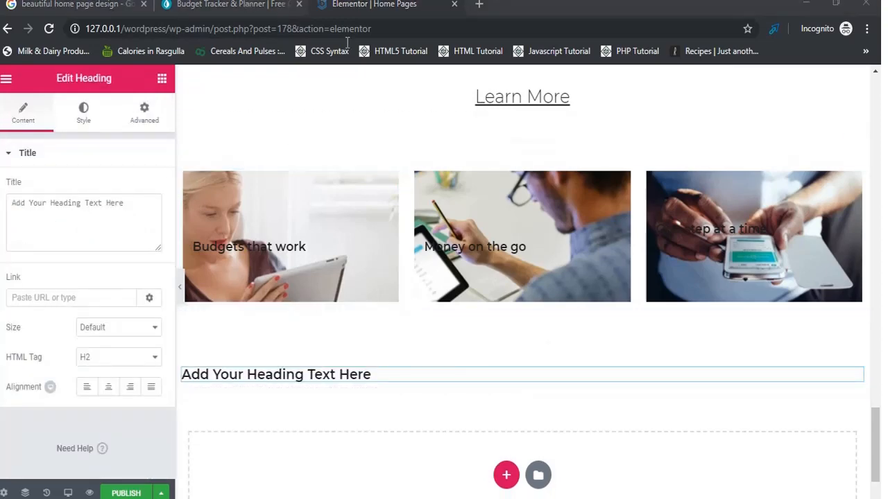
# Step: Copy "Sign up for Mint today" from the Mint home page and use it as the new heading's title
pyautogui.click(229, 4)
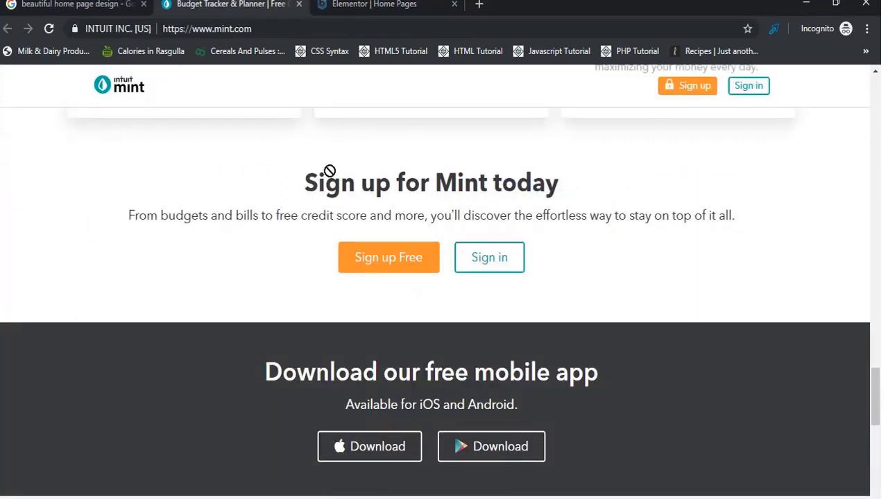
pyautogui.moveTo(559, 186); pyautogui.dragTo(288, 191)
pyautogui.hotkey('ctrl', 'c')
pyautogui.click(426, 6)
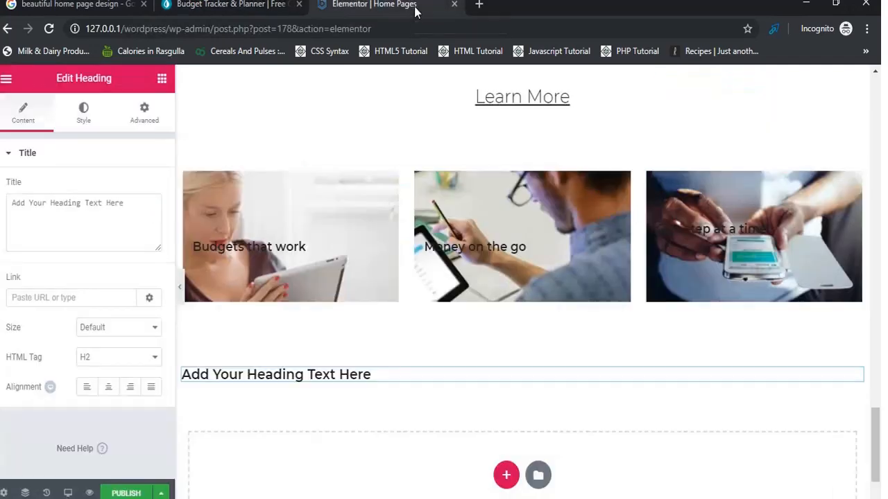
pyautogui.click(108, 232)
pyautogui.hotkey('ctrl', 'a')
pyautogui.press('BackSpace')
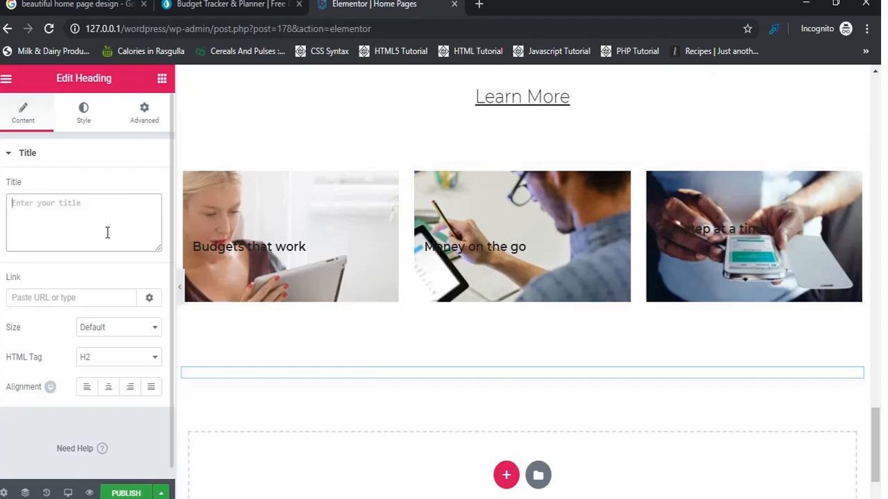
pyautogui.hotkey('ctrl', 'v')
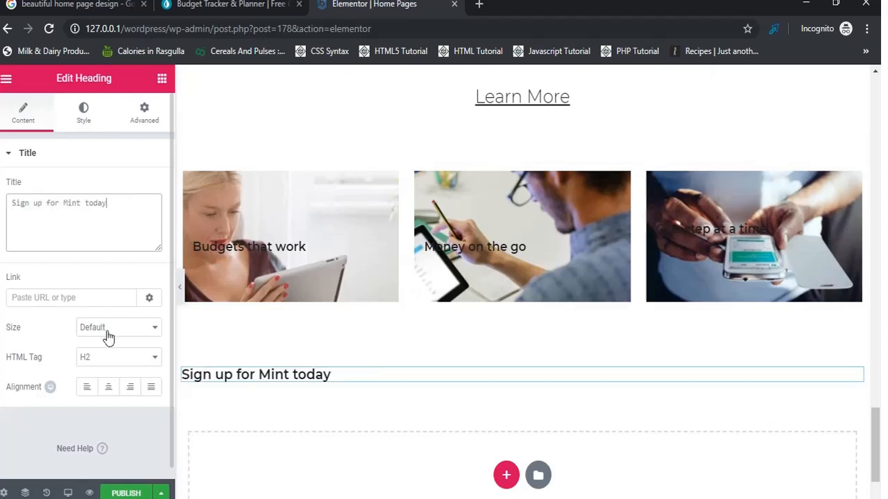
# Step: Centre the "Sign up for Mint today" heading and set its font size to 45 px
pyautogui.click(108, 387)
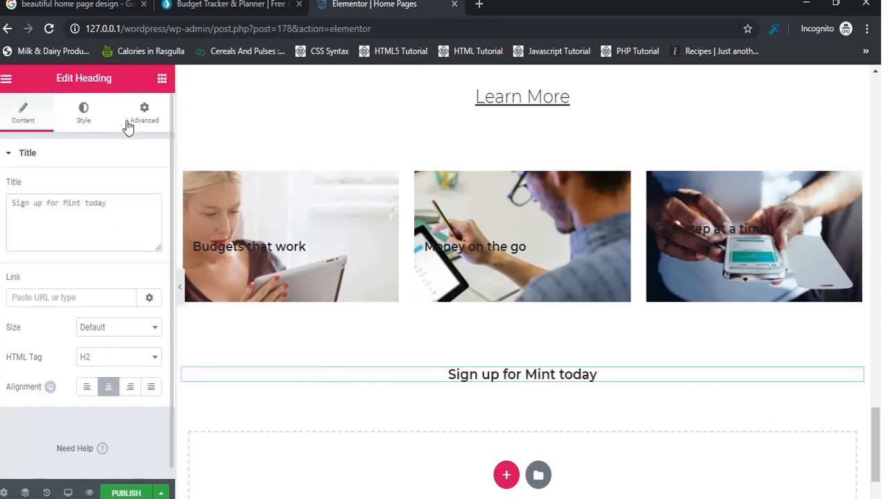
pyautogui.click(84, 112)
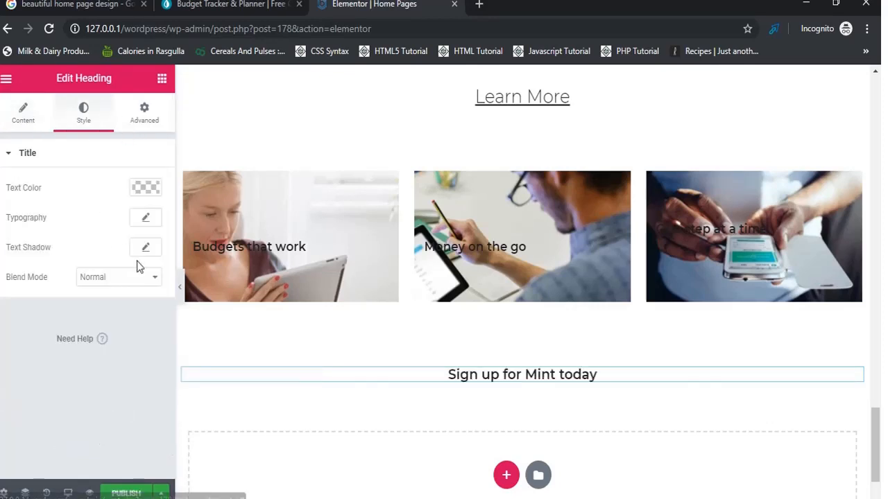
pyautogui.click(145, 220)
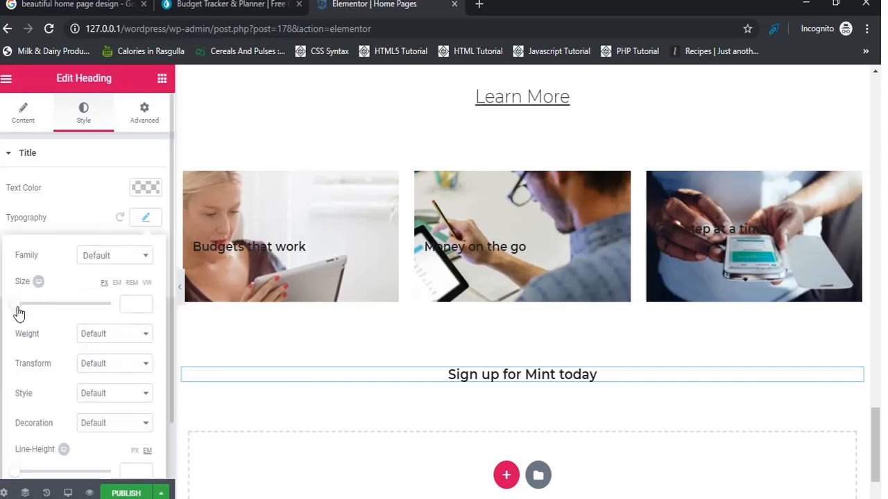
pyautogui.moveTo(19, 314); pyautogui.dragTo(41, 314)
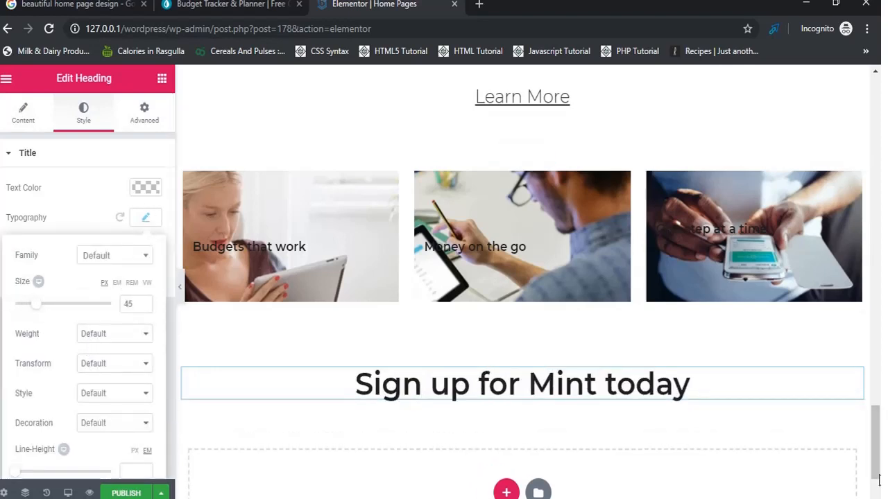
# Step: Add a Text Editor widget directly beneath the "Sign up for Mint today" heading
pyautogui.scroll(-2, 875, 475)
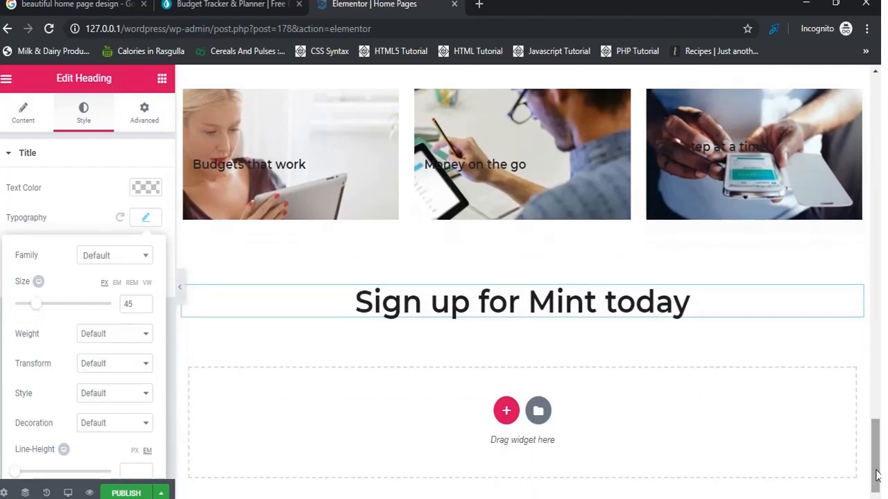
pyautogui.click(165, 81)
pyautogui.moveTo(113, 288); pyautogui.dragTo(521, 317)
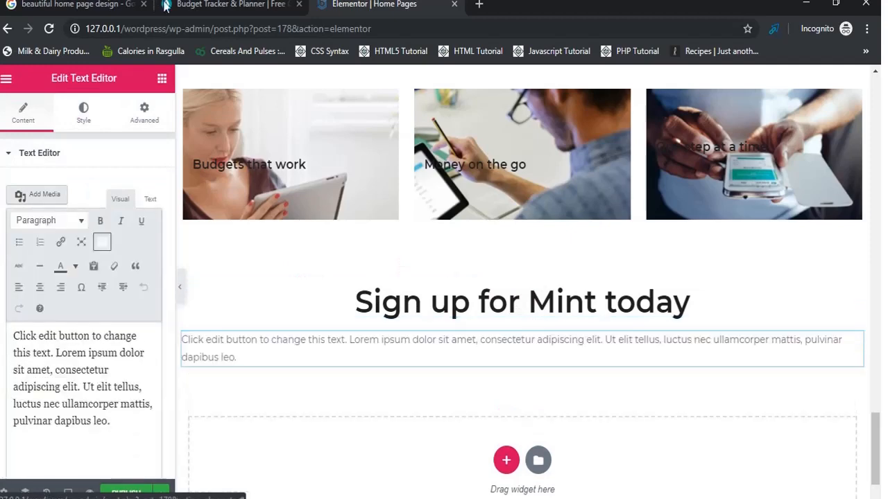
# Step: Replace the placeholder paragraph with the "From budgets and bills to free credit score and more" sentence copied from the Mint page, and centre it
pyautogui.click(221, 6)
pyautogui.moveTo(122, 217); pyautogui.dragTo(565, 248)
pyautogui.hotkey('ctrl', 'c')
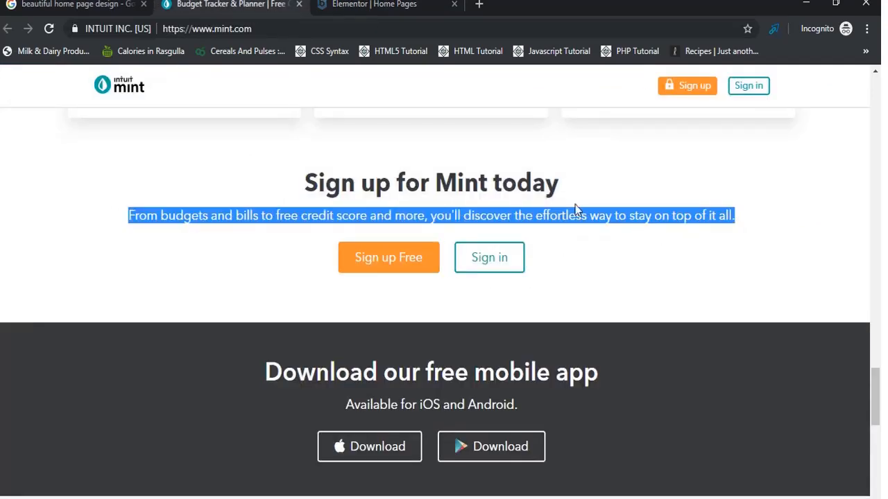
pyautogui.click(373, 5)
pyautogui.tripleClick(104, 345)
pyautogui.press('BackSpace')
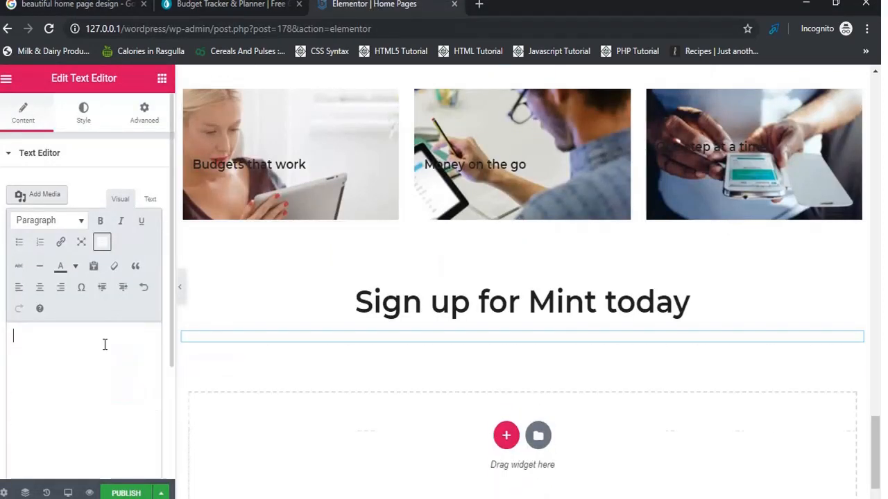
pyautogui.hotkey('ctrl', 'v')
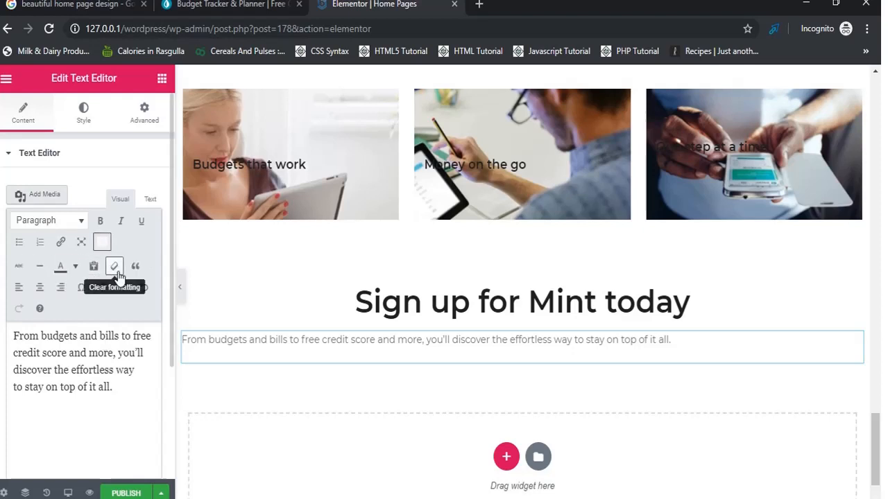
pyautogui.click(40, 287)
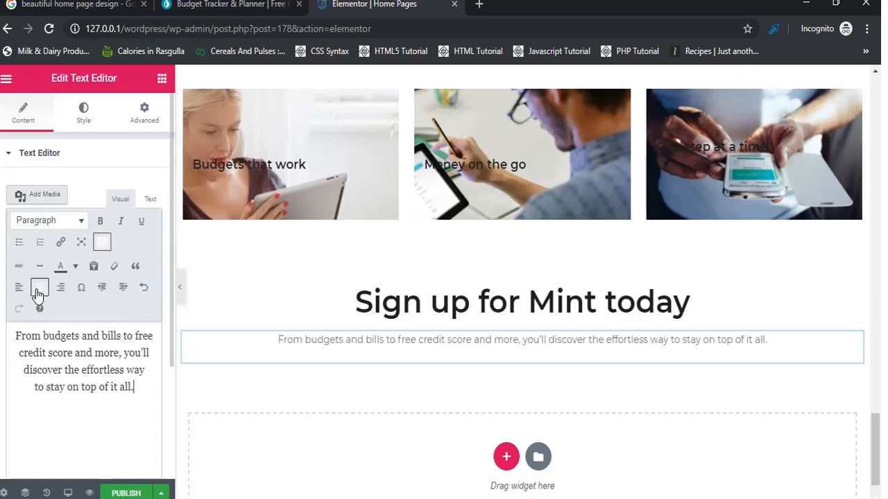
pyautogui.click(162, 78)
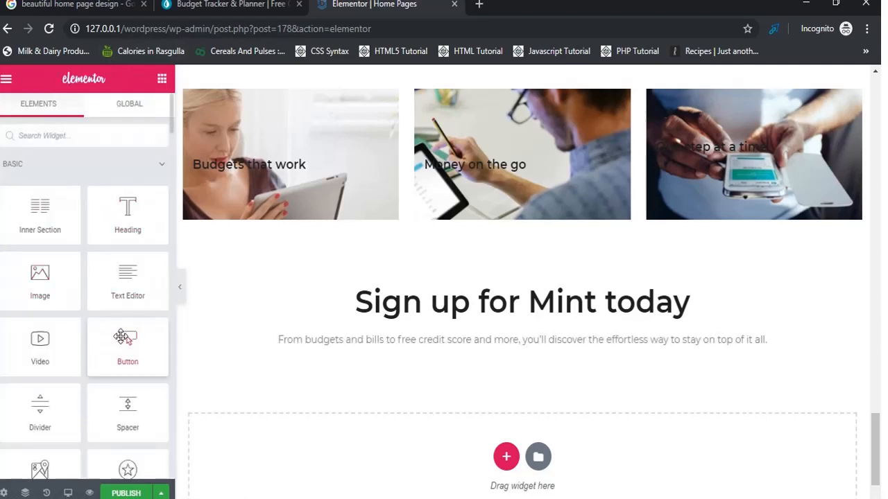
pyautogui.moveTo(127, 343); pyautogui.dragTo(468, 361)
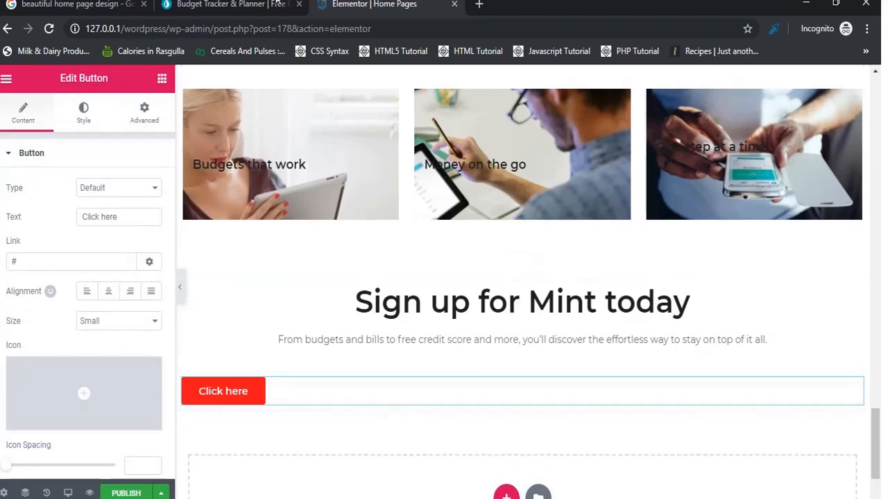
pyautogui.click(242, 5)
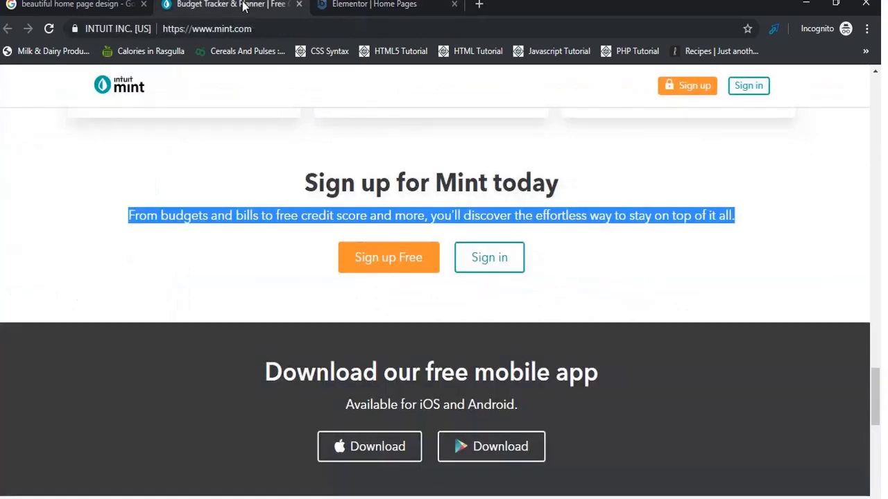
pyautogui.click(365, 5)
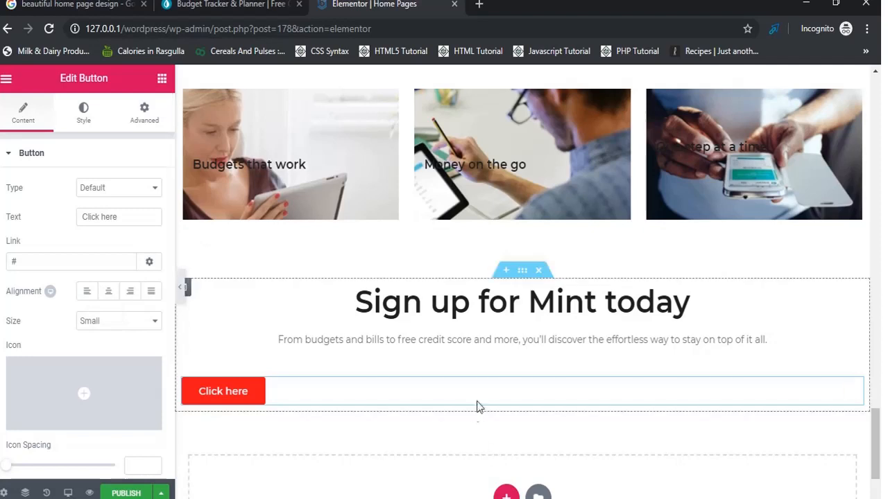
pyautogui.rightClick(857, 395)
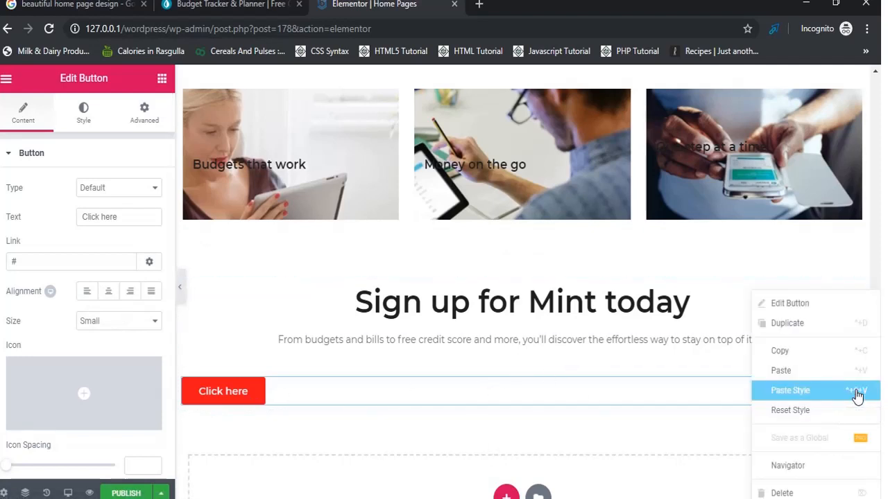
pyautogui.click(824, 494)
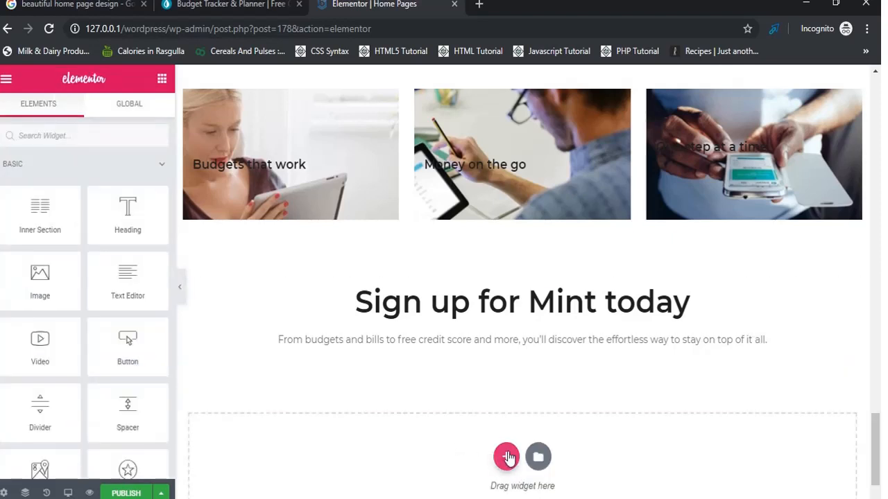
# Step: Add a two-column section below the sign-up paragraph and bring up the list of available widgets
pyautogui.click(505, 457)
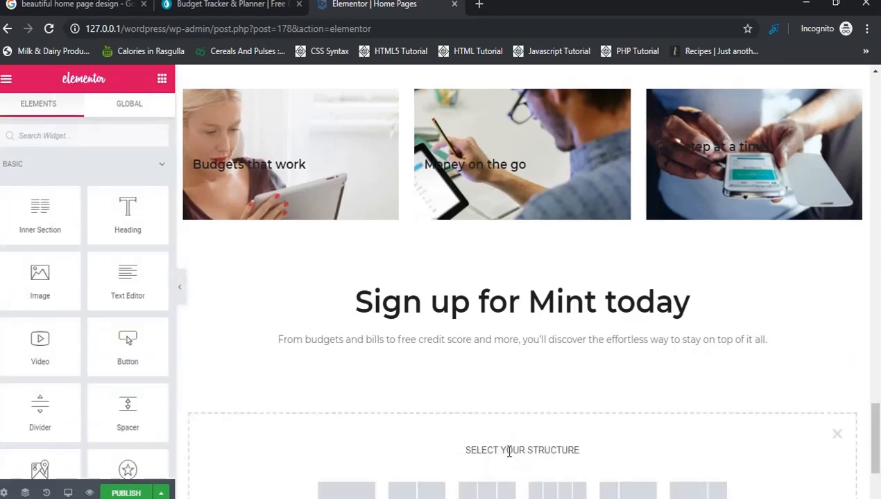
pyautogui.click(417, 493)
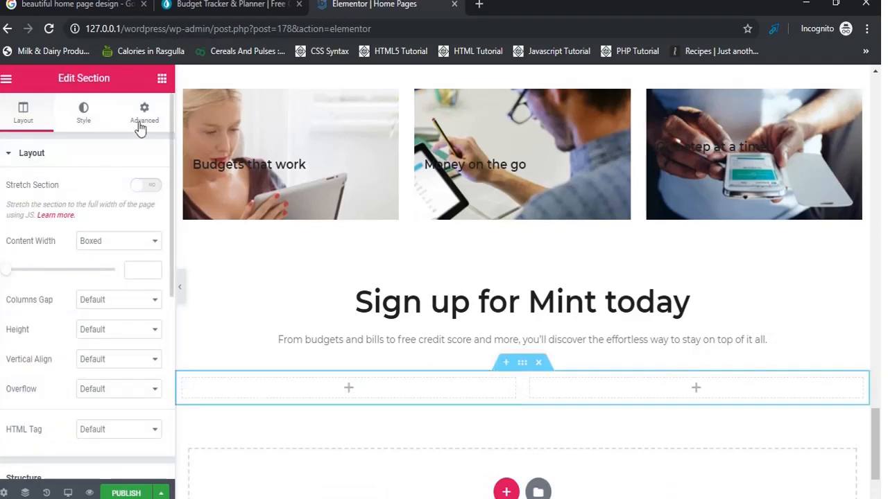
pyautogui.click(160, 79)
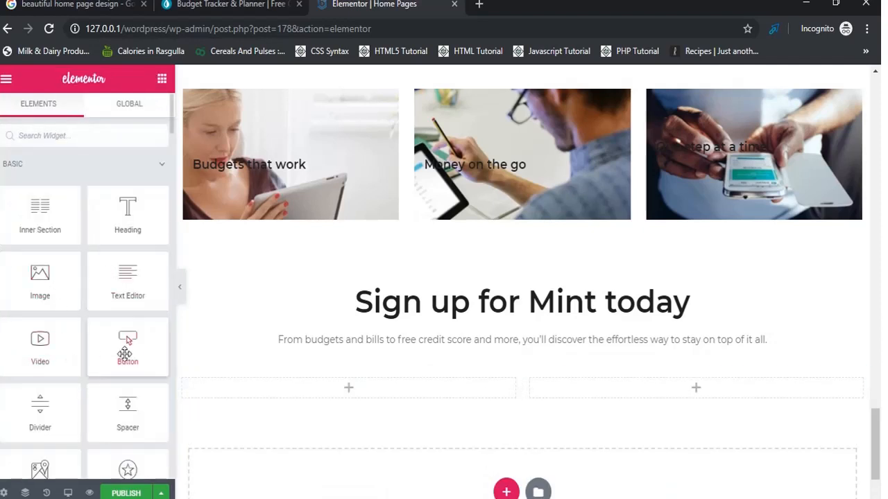
# Step: Add a Button widget to the first column below the sign-up paragraph and paste a copy of it into the second column
pyautogui.moveTo(148, 353); pyautogui.dragTo(420, 394)
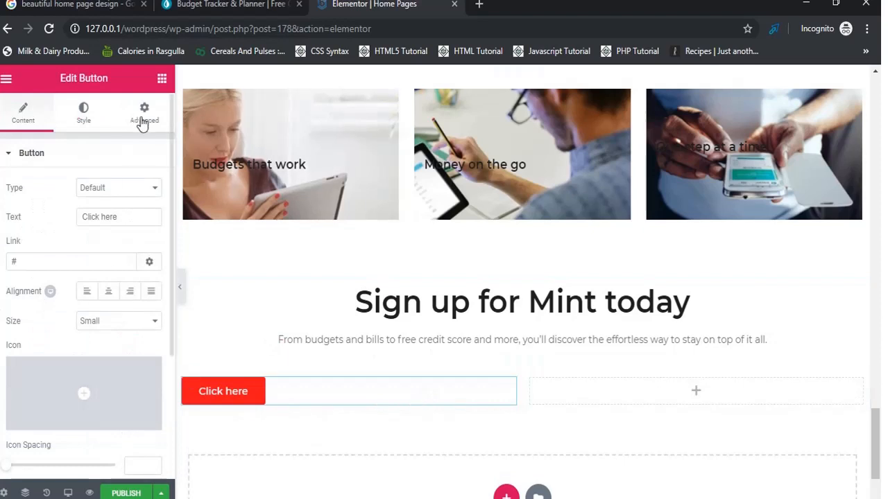
pyautogui.rightClick(235, 399)
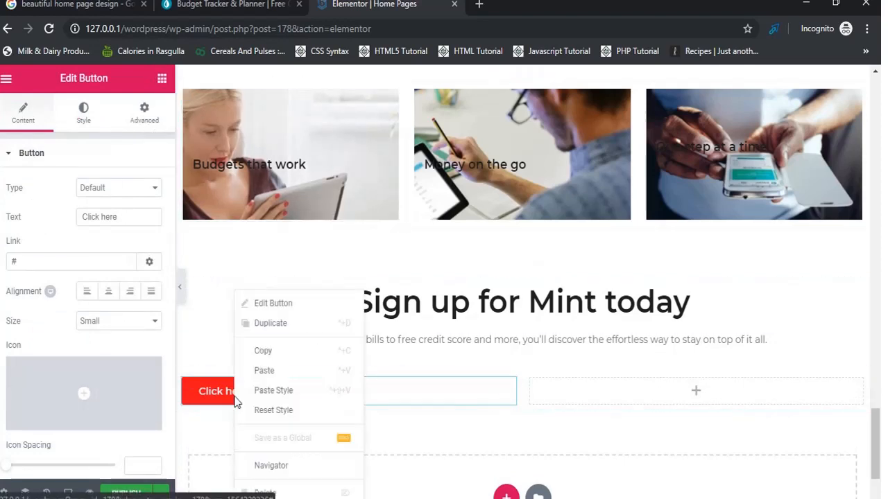
pyautogui.click(311, 352)
pyautogui.rightClick(607, 393)
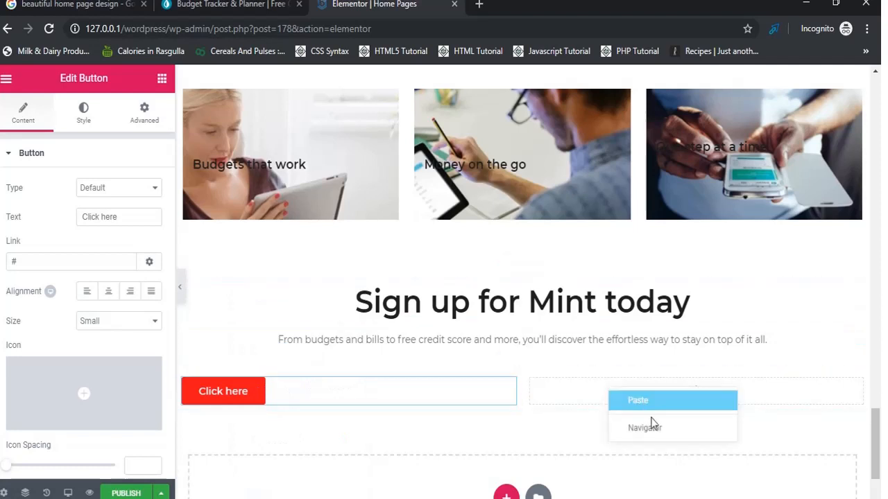
pyautogui.click(664, 411)
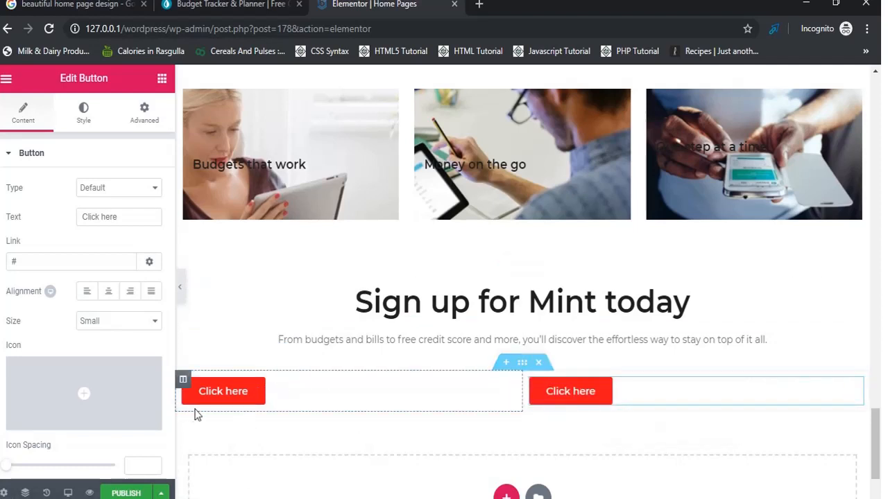
# Step: Align the first column's button to the right and open its style settings
pyautogui.click(129, 291)
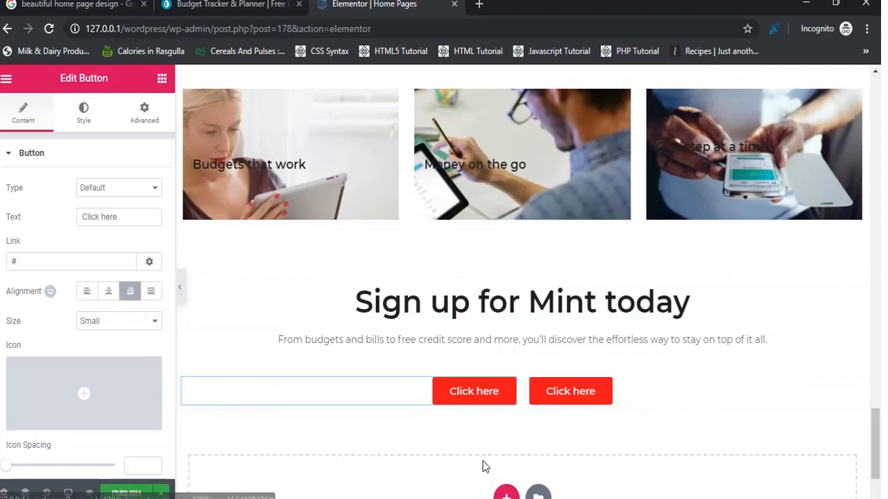
pyautogui.click(124, 187)
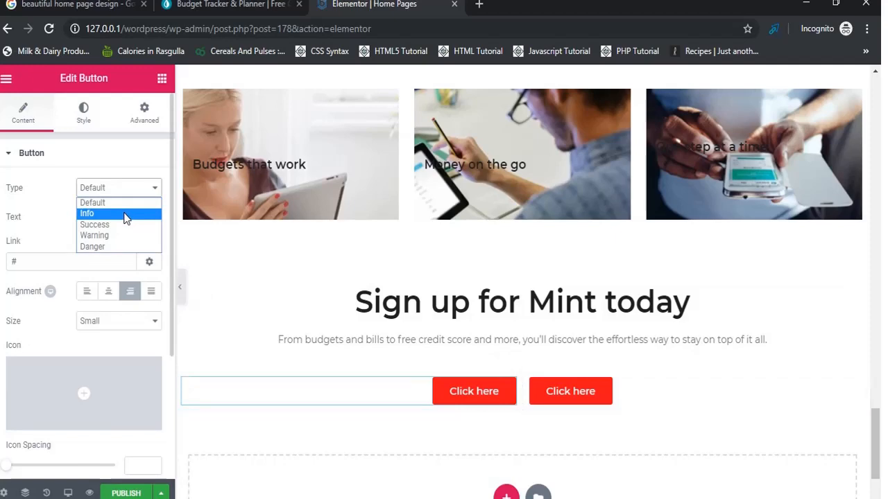
pyautogui.click(84, 111)
pyautogui.click(83, 111)
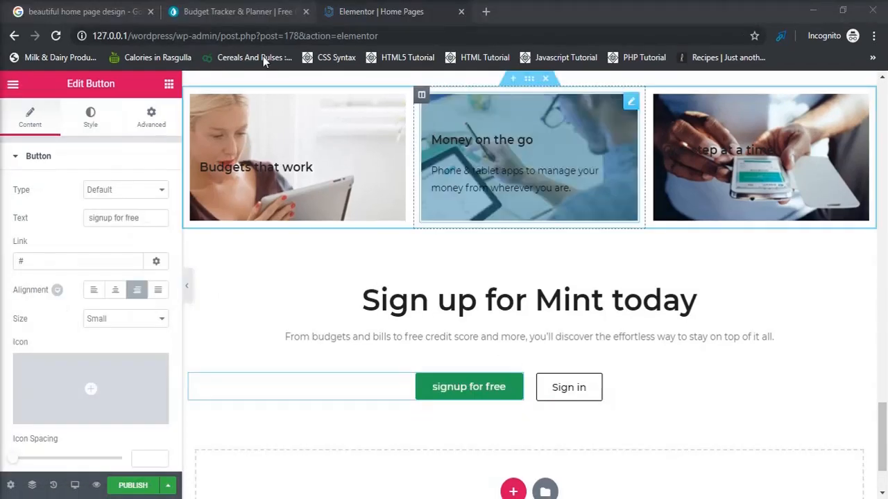
# Step: Check the Mint page's sign-up and mobile app download sections for reference, and return to the Elementor page
pyautogui.click(221, 4)
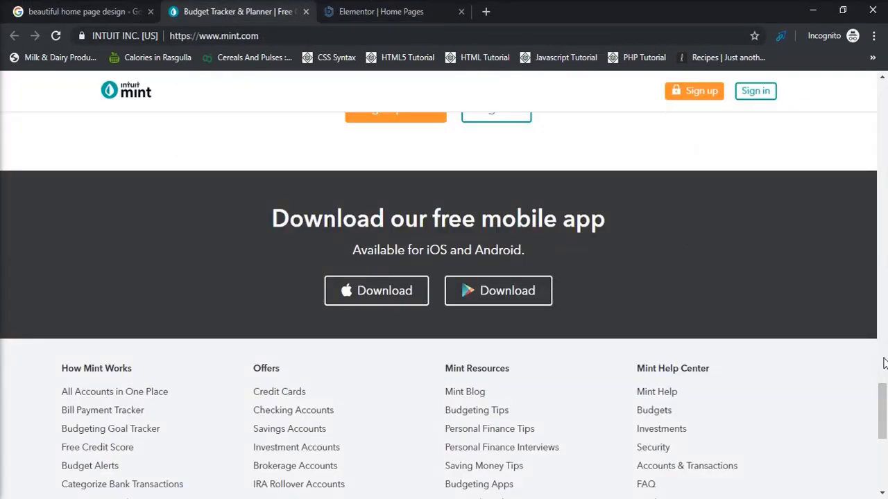
pyautogui.scroll(5, 884, 362)
pyautogui.scroll(-4, 884, 362)
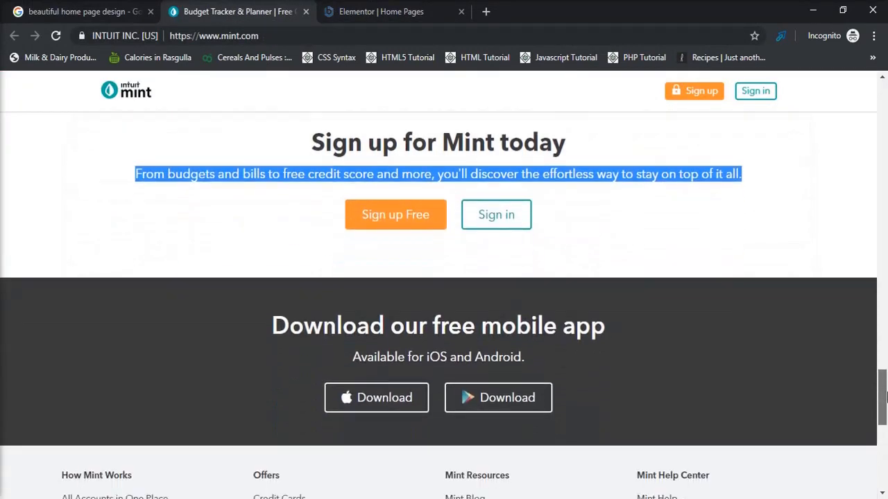
pyautogui.hotkey('alt', 'Tab')
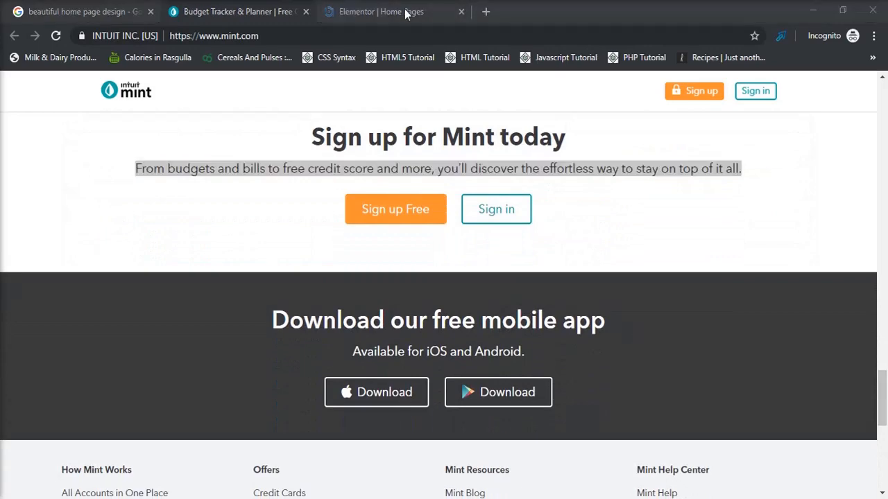
pyautogui.click(360, 18)
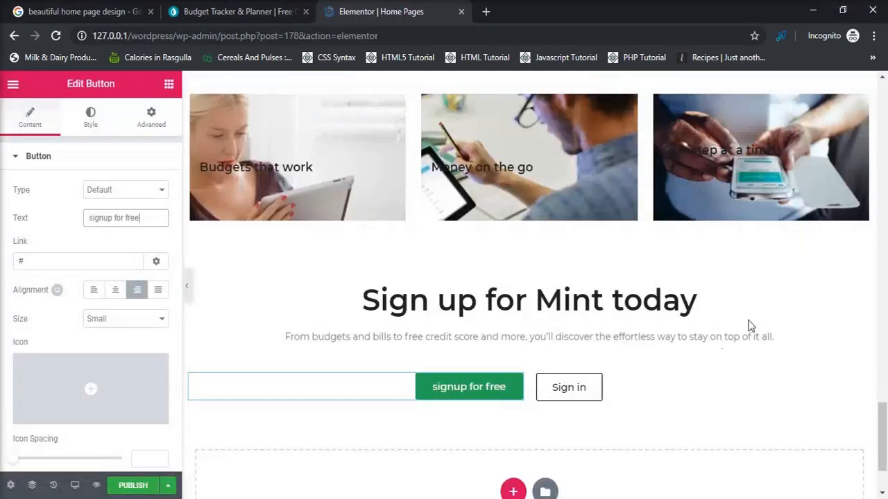
# Step: Open the Navigator and collapse the expanded sections so that only the section entries are listed
pyautogui.click(32, 485)
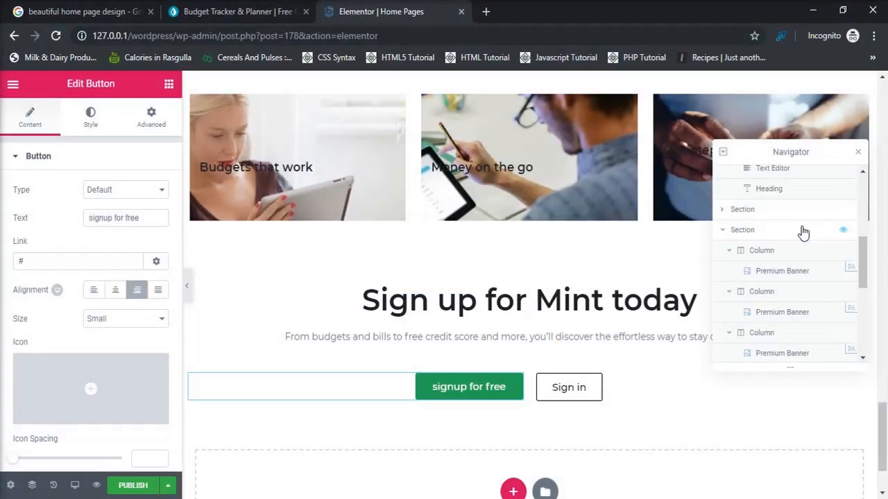
pyautogui.click(742, 230)
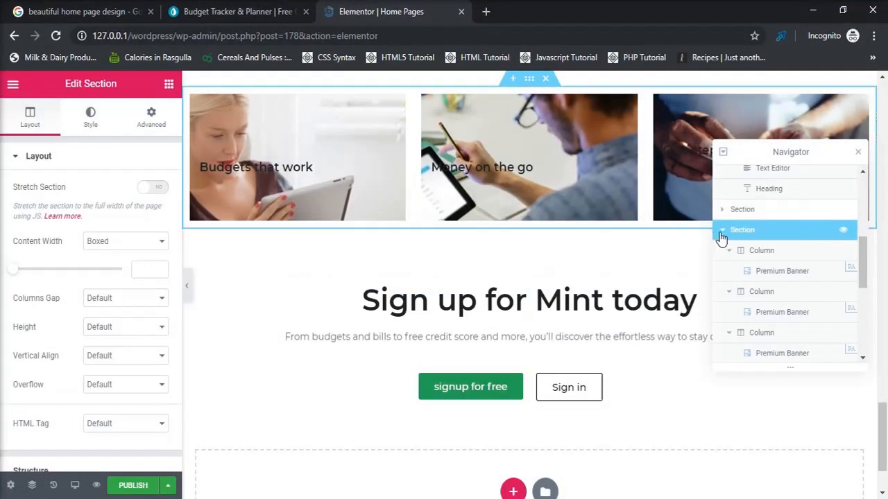
pyautogui.click(721, 234)
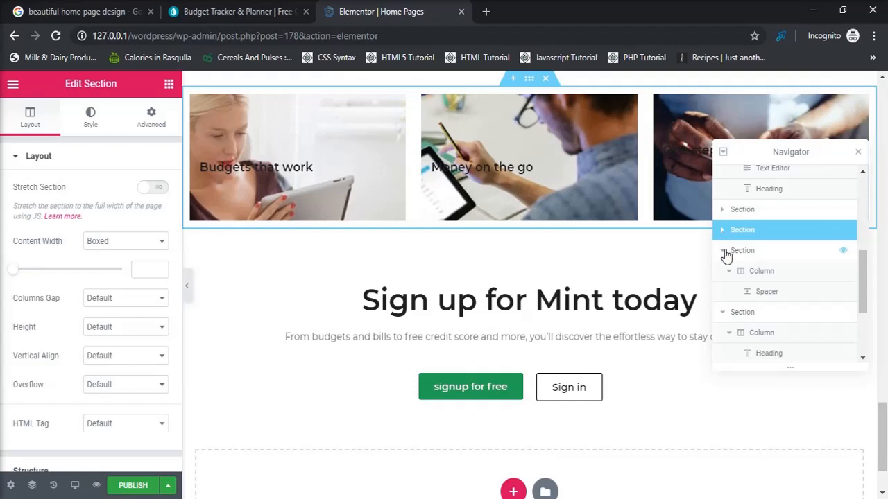
pyautogui.click(725, 254)
pyautogui.click(723, 273)
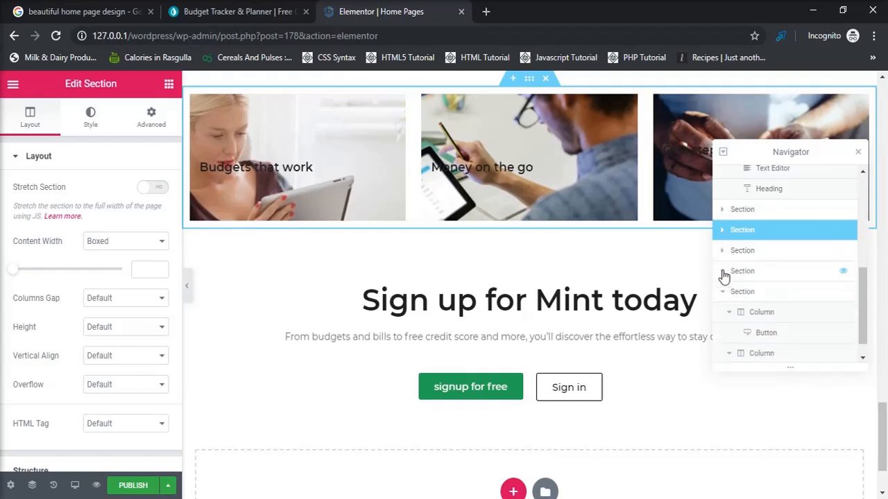
pyautogui.click(722, 292)
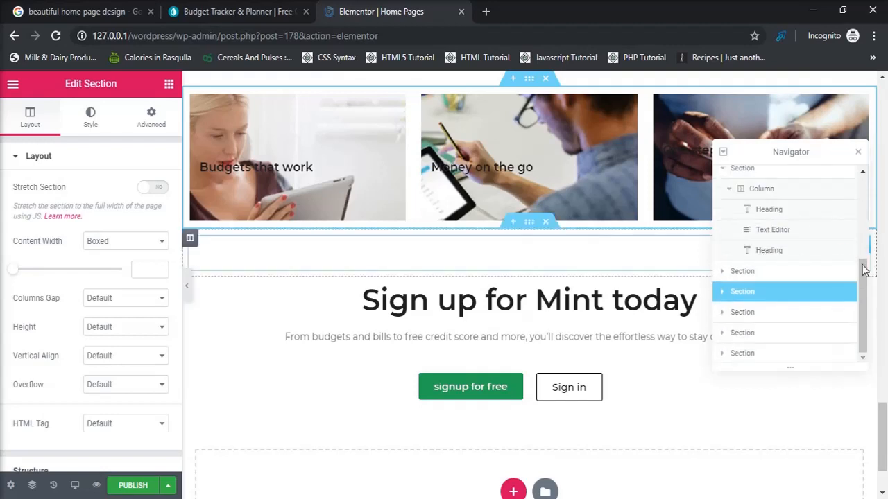
pyautogui.rightClick(858, 302)
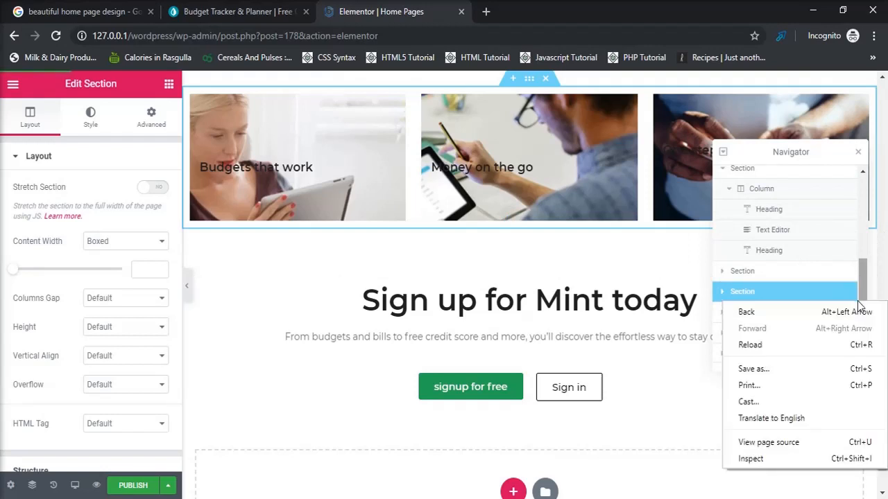
pyautogui.click(725, 171)
pyautogui.click(723, 169)
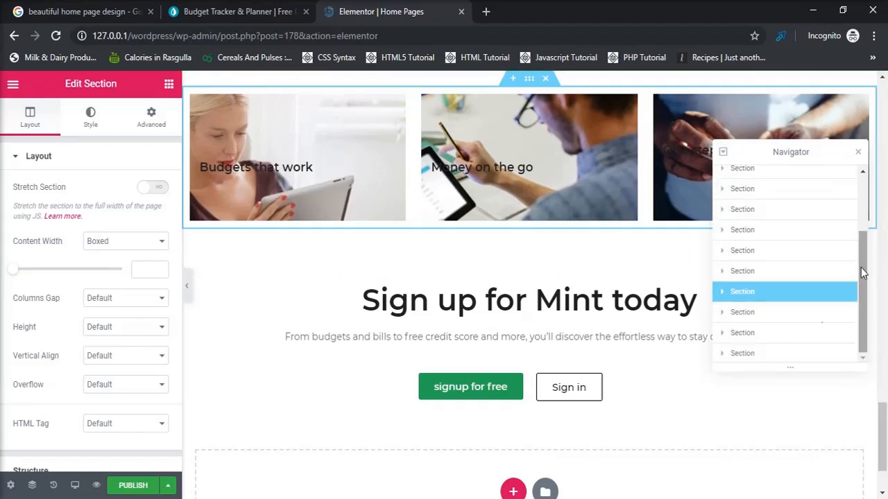
# Step: Duplicate the section that holds the "signup for free" and "Sign in" buttons
pyautogui.click(792, 353)
pyautogui.rightClick(759, 353)
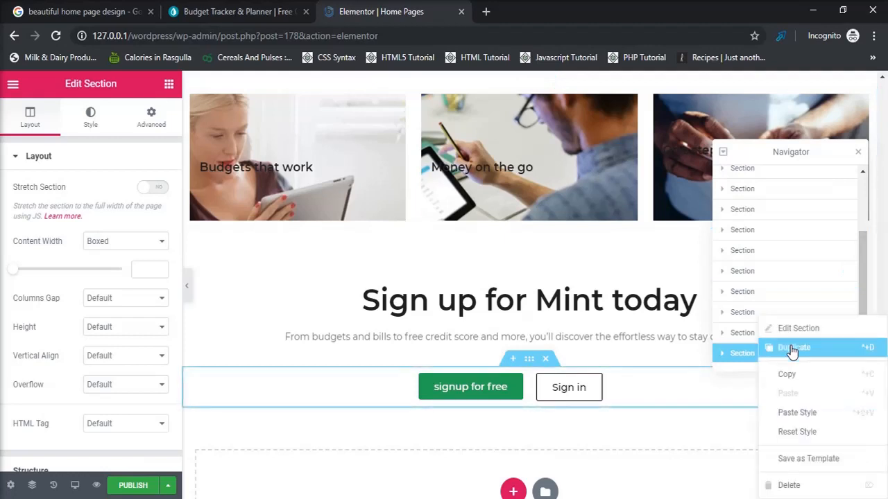
pyautogui.click(835, 346)
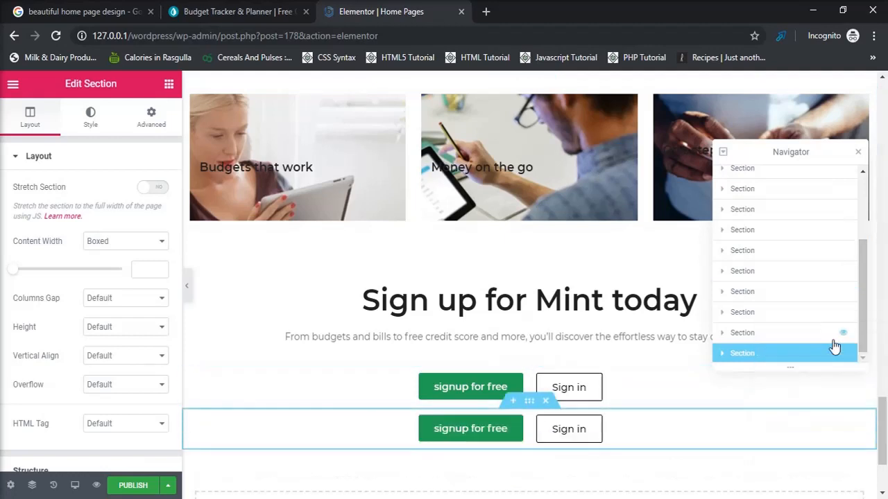
pyautogui.rightClick(883, 417)
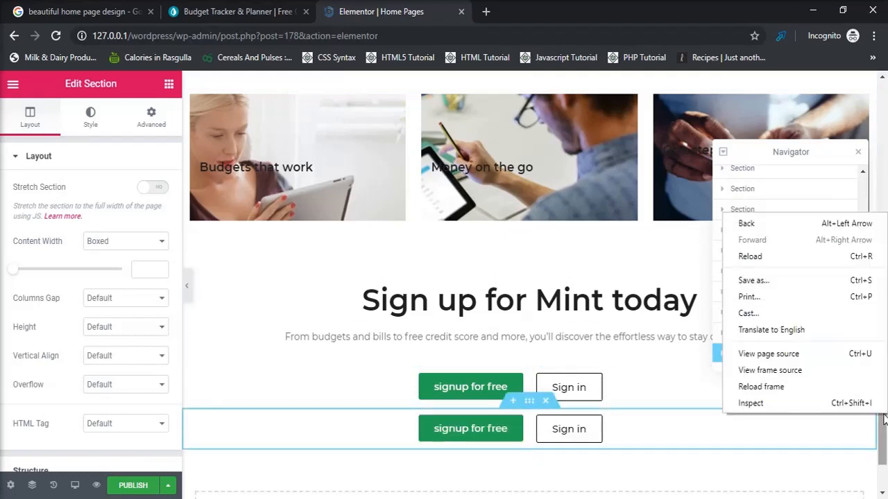
pyautogui.click(716, 334)
pyautogui.click(716, 334)
pyautogui.rightClick(716, 334)
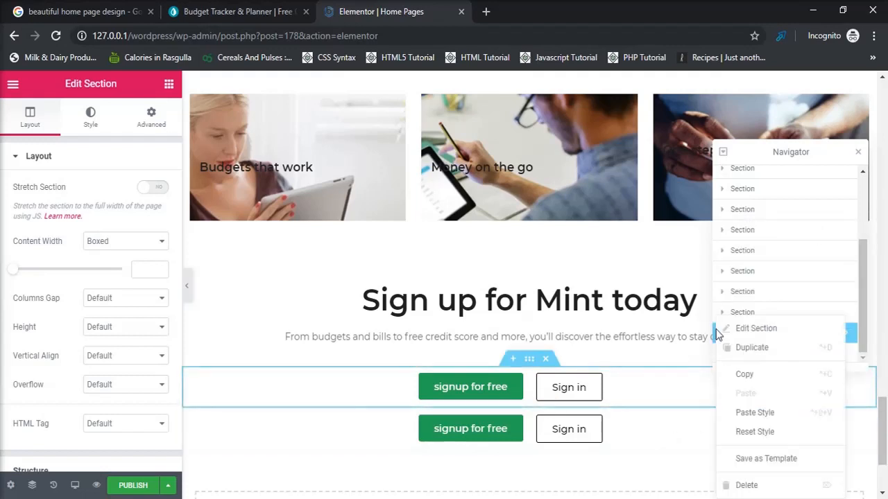
pyautogui.click(754, 352)
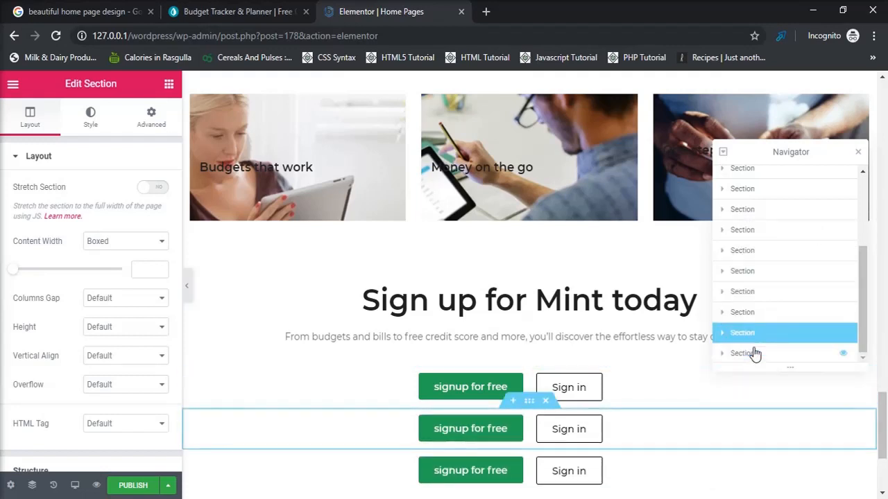
pyautogui.rightClick(810, 336)
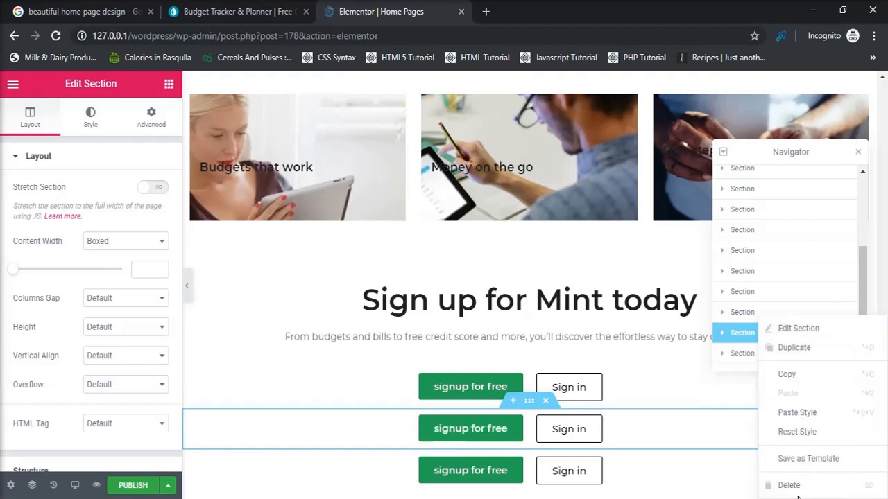
pyautogui.click(788, 485)
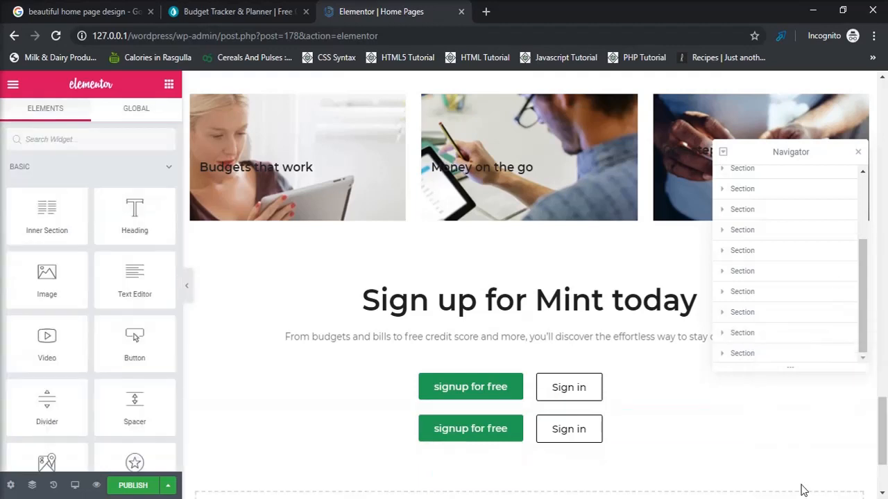
# Step: Duplicate the "Sign up for Mint today" heading and paragraph section, and move the copy between the two button rows
pyautogui.rightClick(785, 312)
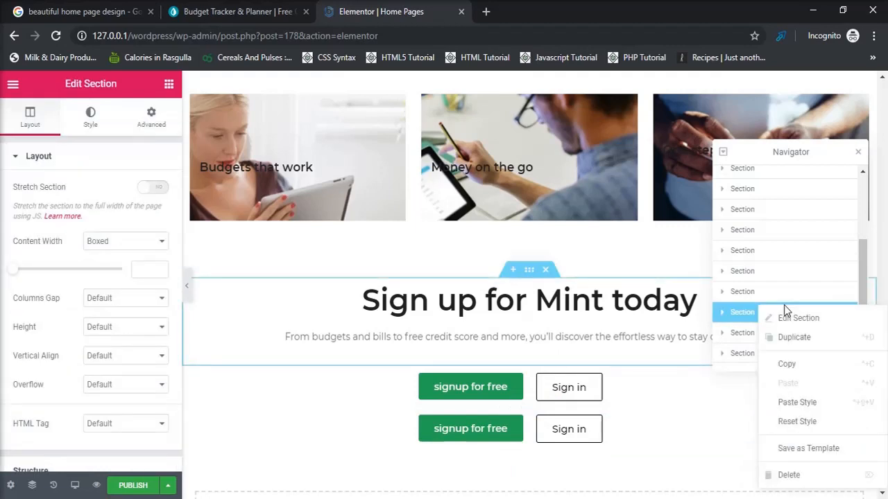
pyautogui.click(816, 347)
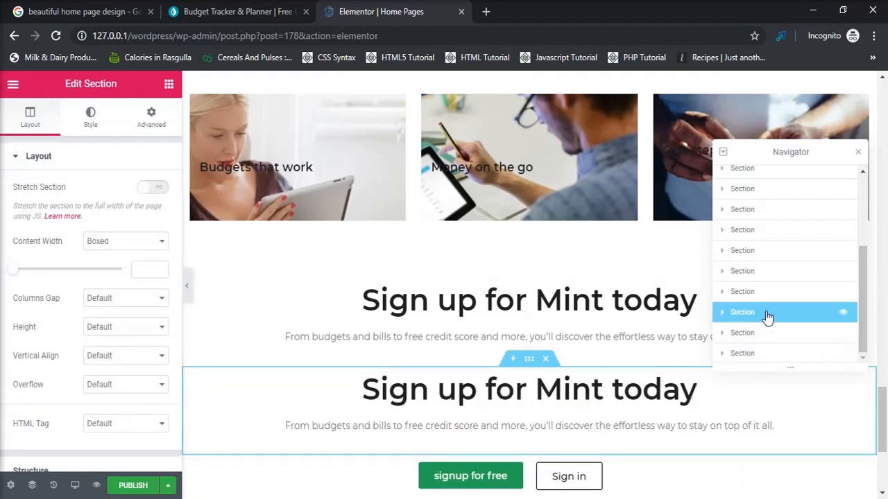
pyautogui.rightClick(768, 345)
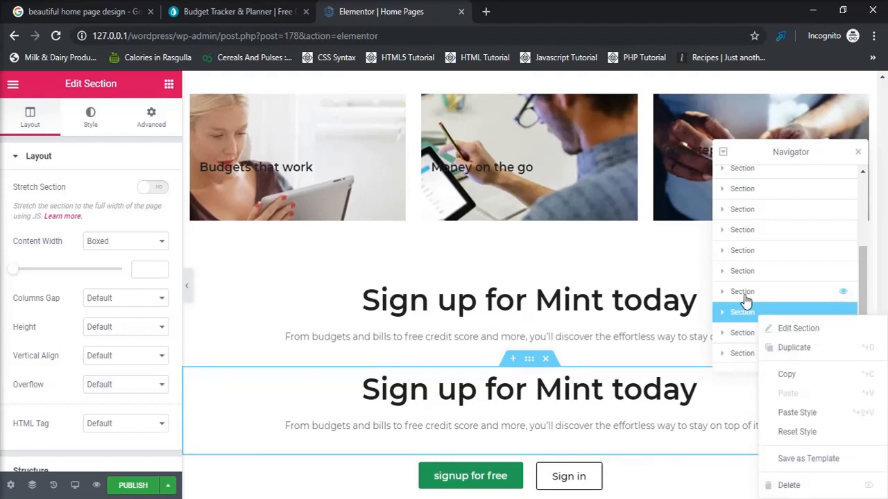
pyautogui.moveTo(735, 313); pyautogui.dragTo(739, 335)
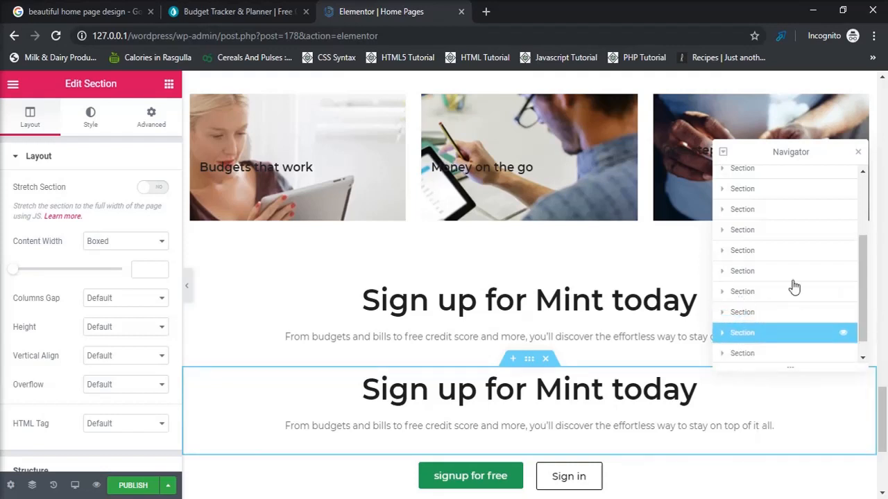
pyautogui.moveTo(882, 417); pyautogui.dragTo(886, 457)
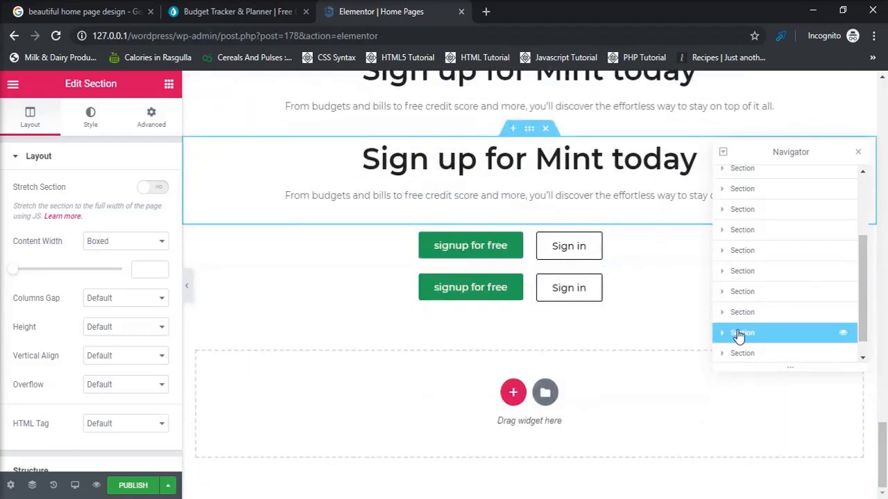
pyautogui.moveTo(739, 336)
pyautogui.mouseDown()
pyautogui.moveTo(746, 365)
pyautogui.moveTo(742, 312)
pyautogui.moveTo(751, 337)
pyautogui.mouseUp()
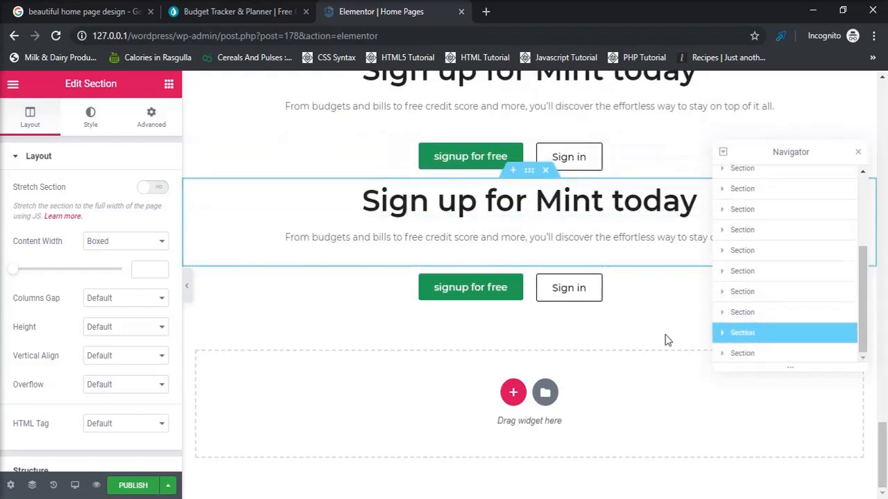
# Step: Add a single-column section below the last button row and bring up the list of available widgets
pyautogui.click(168, 85)
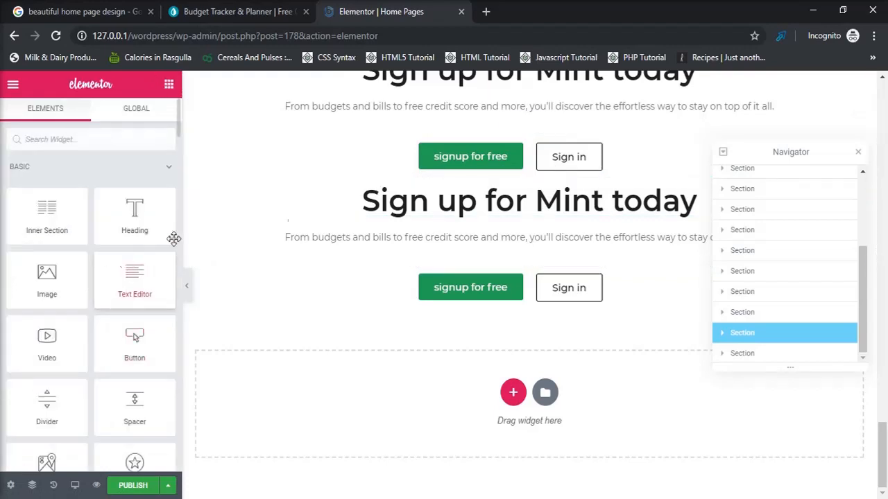
pyautogui.click(513, 392)
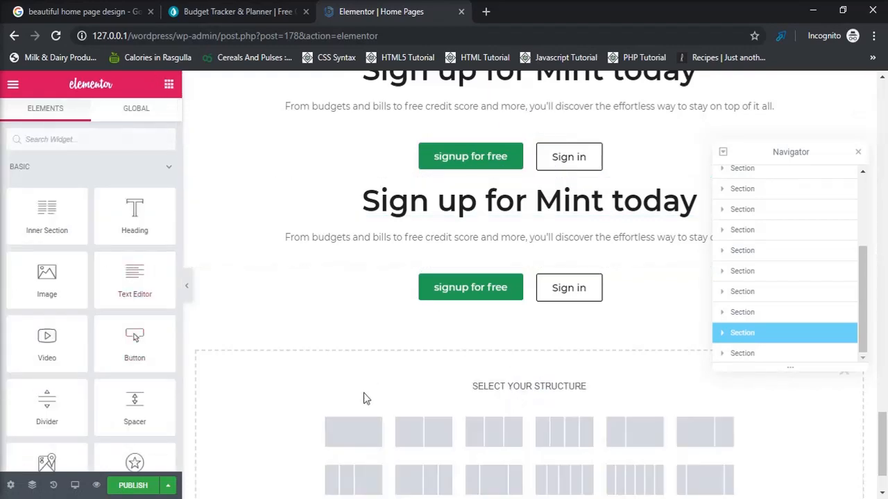
pyautogui.click(353, 432)
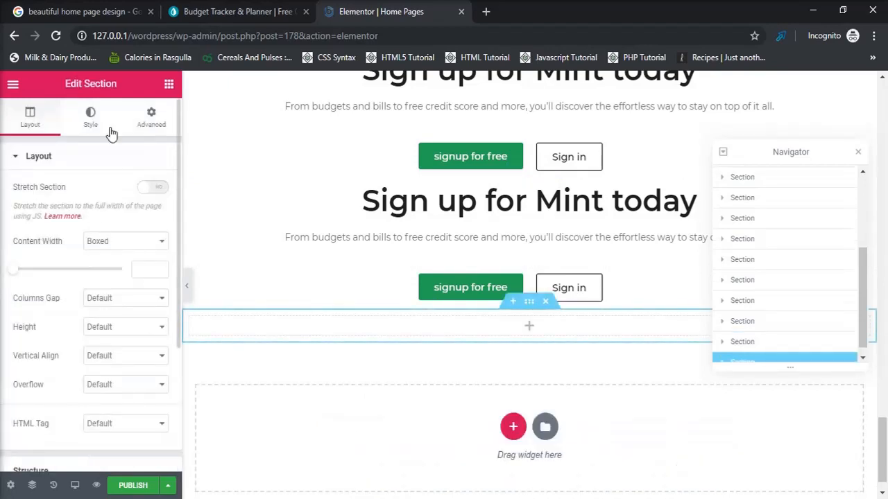
pyautogui.click(168, 85)
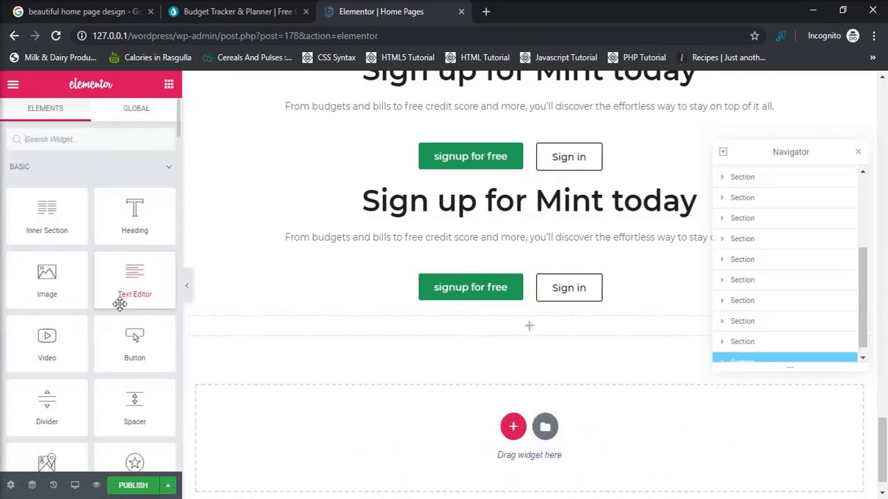
# Step: Add a spacer widget to the new section and move that section between the two sign-up blocks
pyautogui.moveTo(135, 406); pyautogui.dragTo(498, 317)
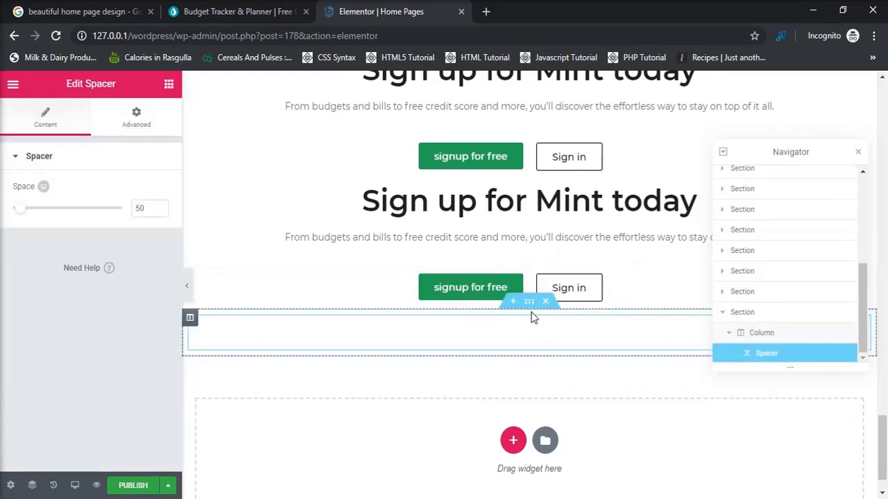
pyautogui.click(744, 313)
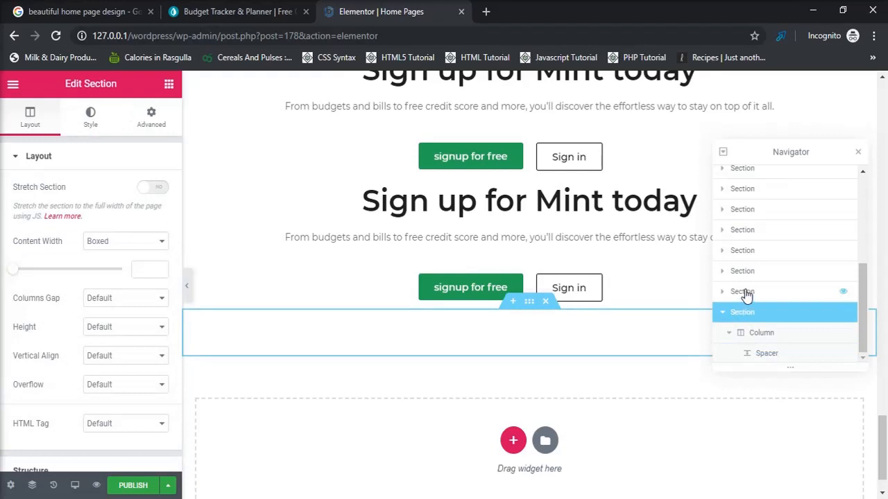
pyautogui.rightClick(746, 307)
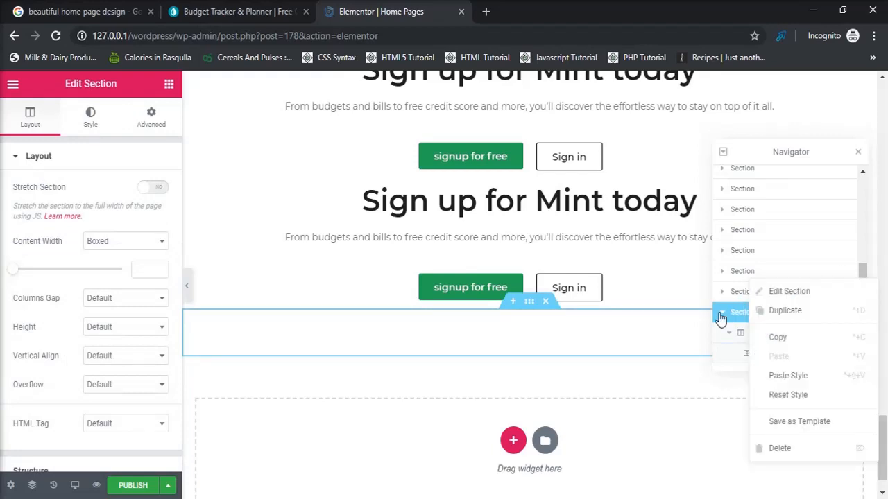
pyautogui.click(720, 316)
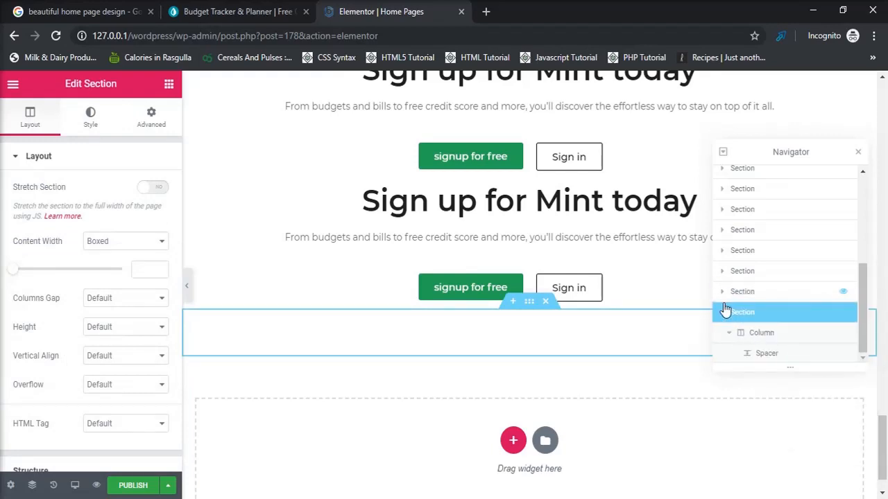
pyautogui.click(724, 311)
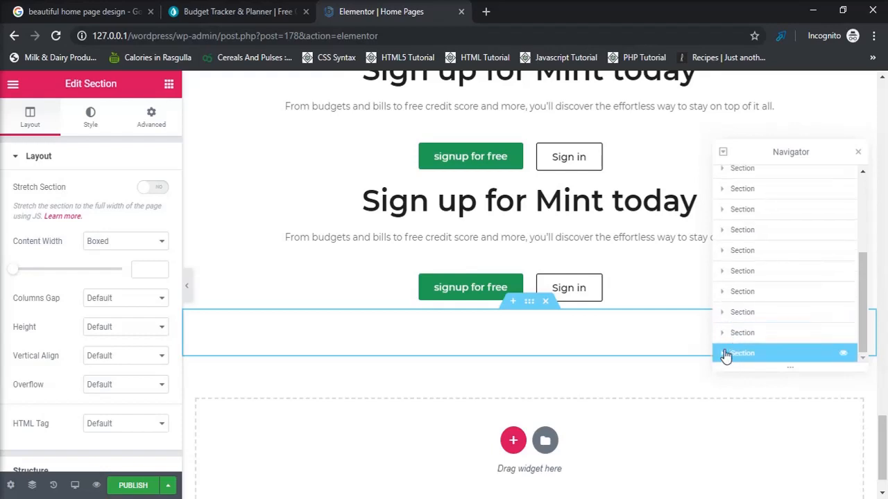
pyautogui.moveTo(725, 356); pyautogui.dragTo(743, 347)
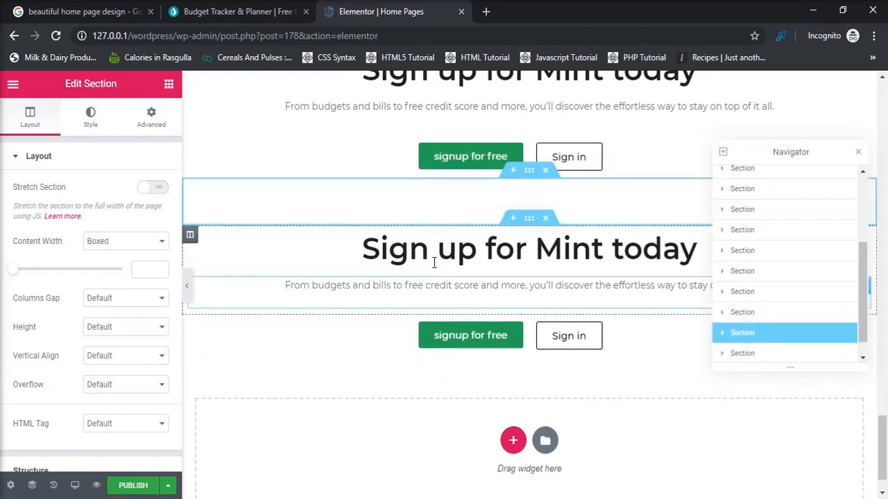
# Step: Give the lower "Sign up for Mint today" heading section a classic background in #000000
pyautogui.click(536, 228)
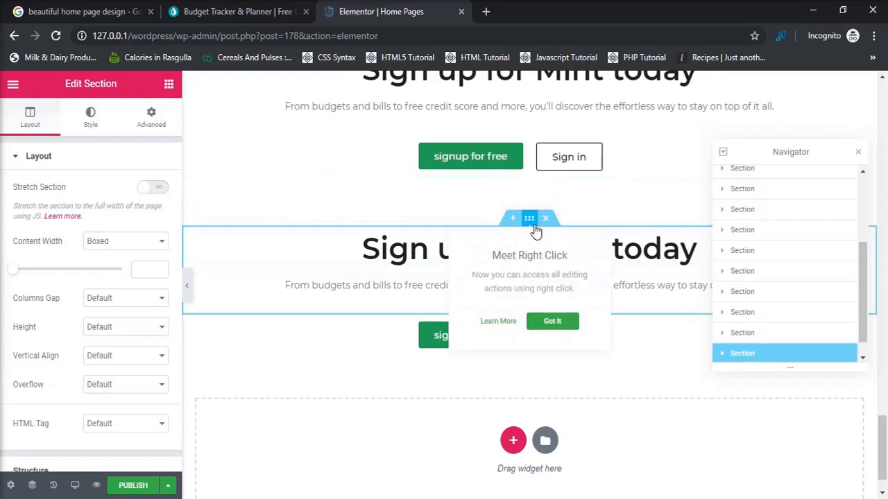
pyautogui.click(91, 122)
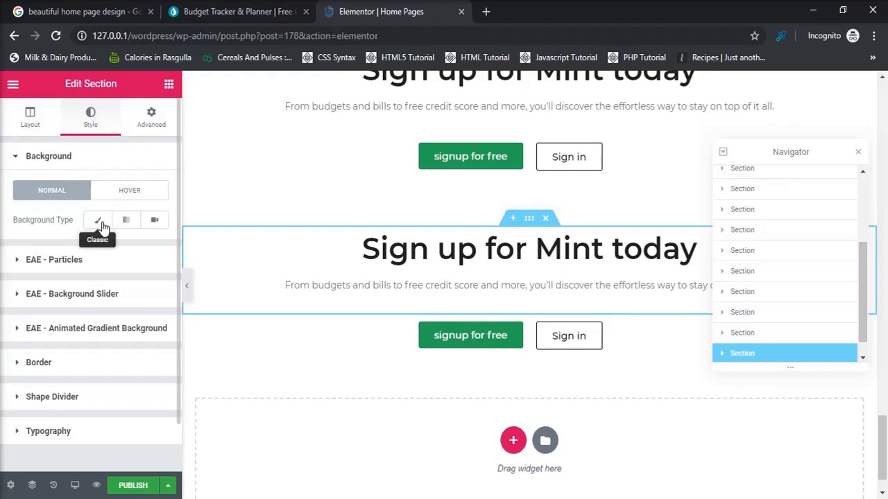
pyautogui.click(100, 221)
pyautogui.click(153, 249)
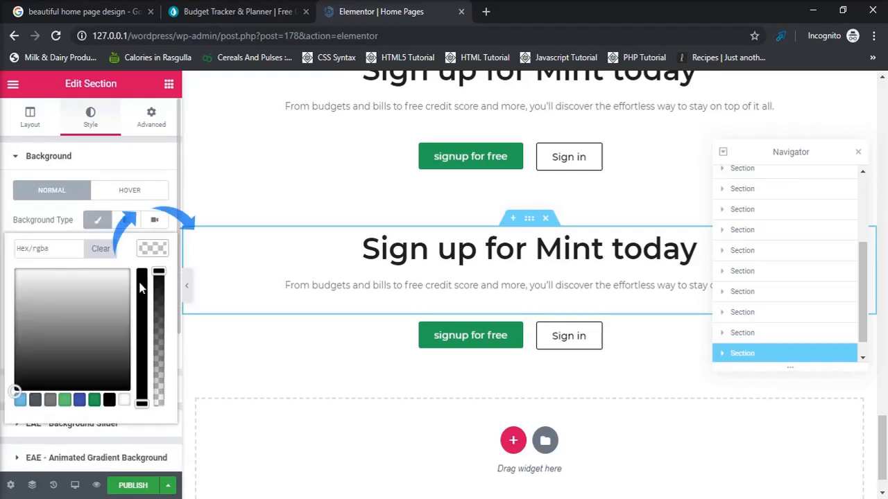
pyautogui.click(142, 303)
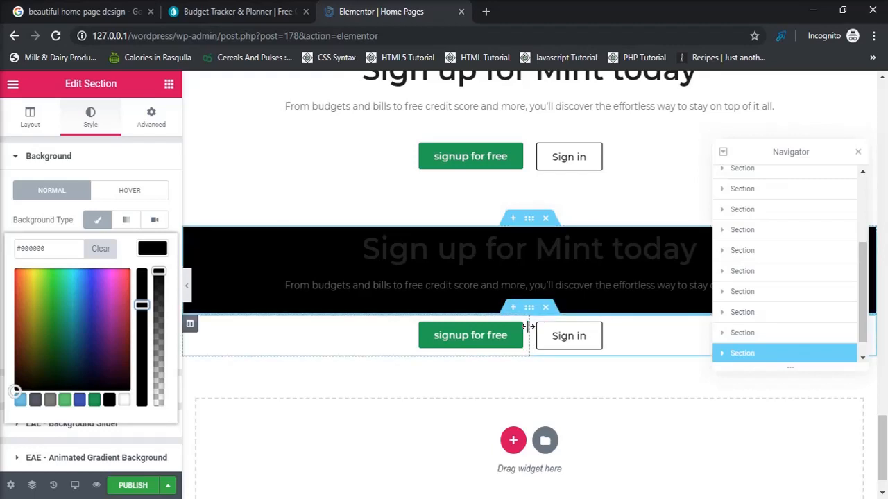
# Step: Give the lower button row section a classic background in semi-transparent black, rgba(0,0,0,0.52)
pyautogui.click(529, 311)
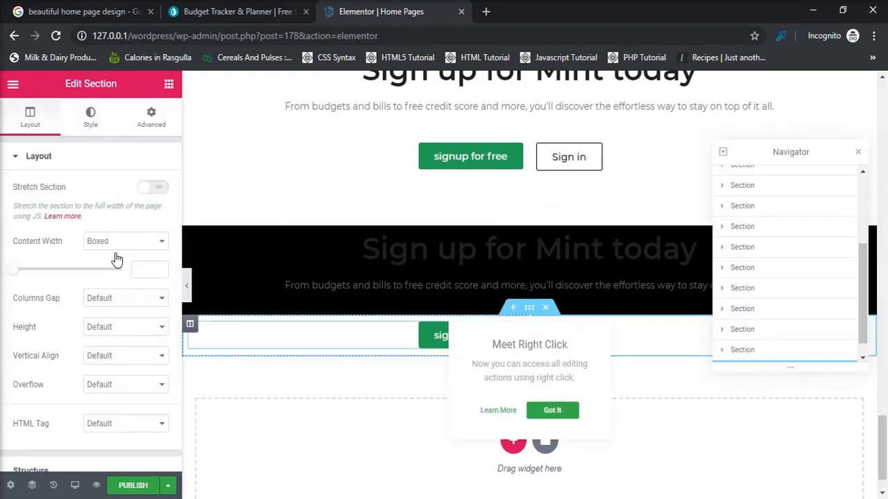
pyautogui.click(90, 118)
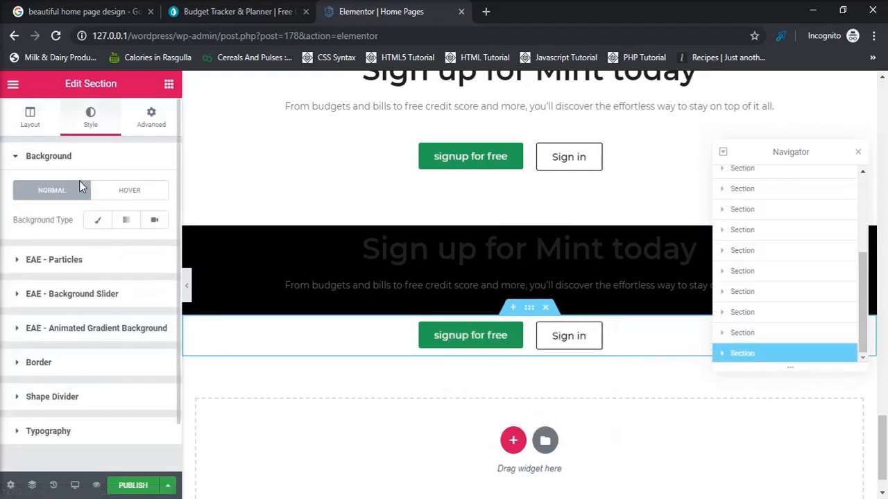
pyautogui.click(98, 220)
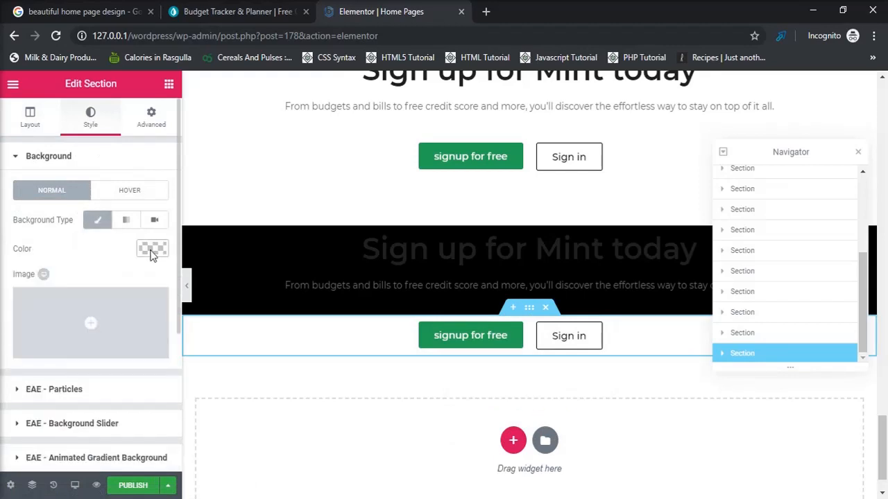
pyautogui.click(152, 250)
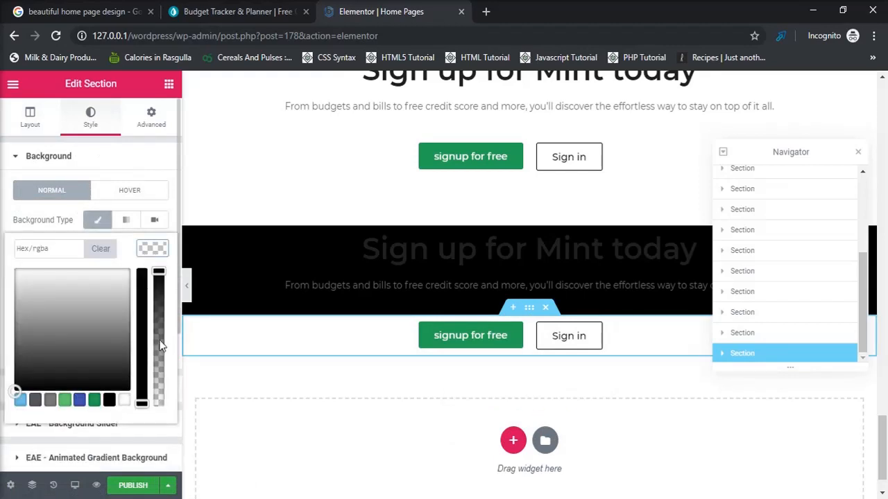
pyautogui.moveTo(159, 345); pyautogui.dragTo(159, 338)
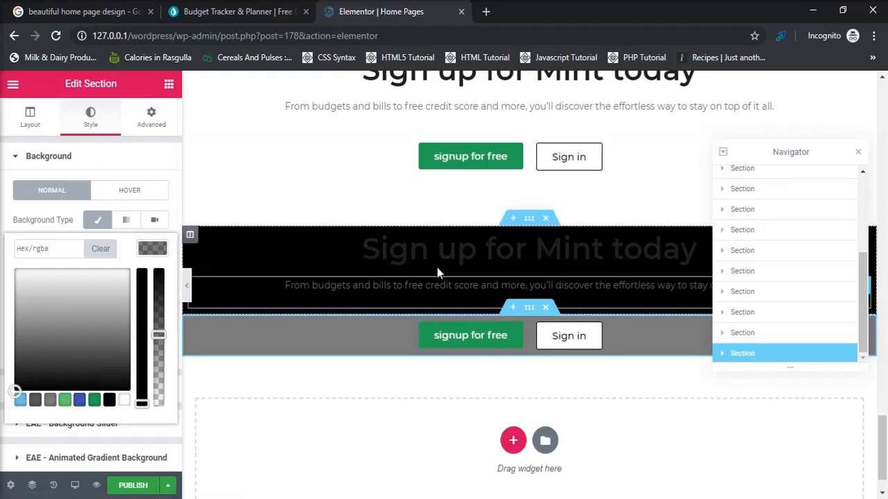
# Step: Lighten the lower "Sign up for Mint today" section's background by reducing its opacity to rgba(0,0,0,0.57)
pyautogui.click(529, 218)
pyautogui.click(154, 250)
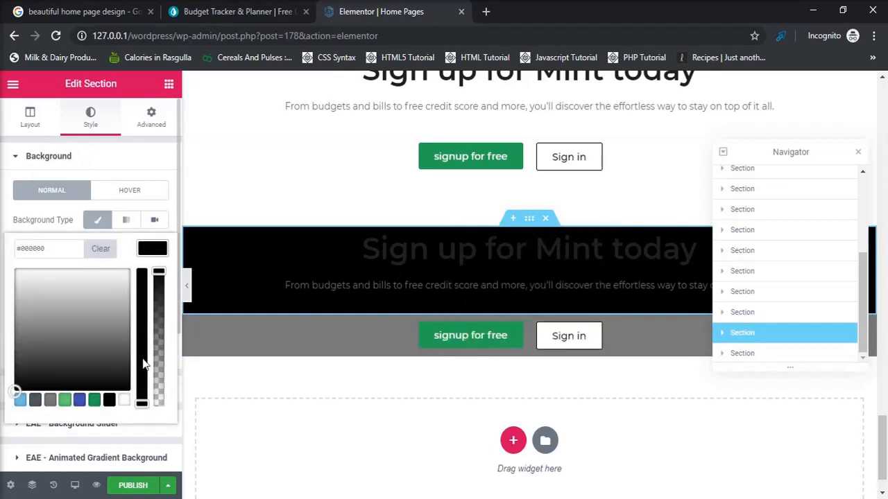
pyautogui.moveTo(159, 319); pyautogui.dragTo(159, 308)
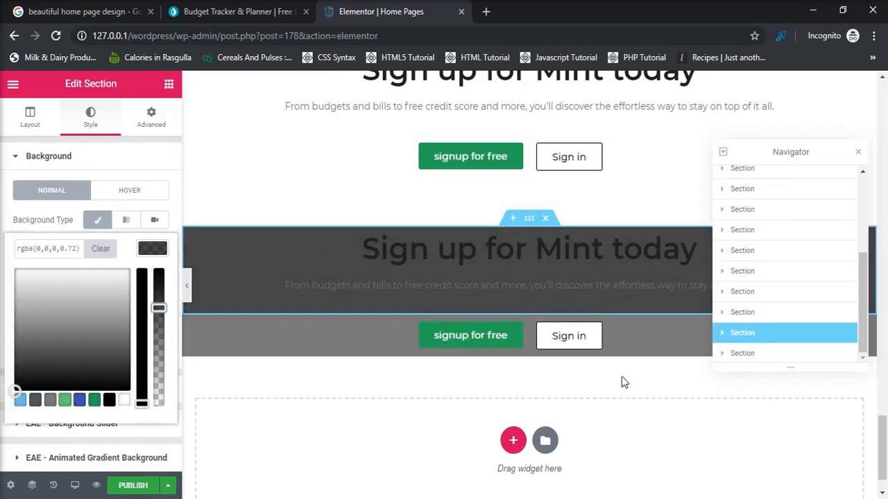
pyautogui.click(159, 327)
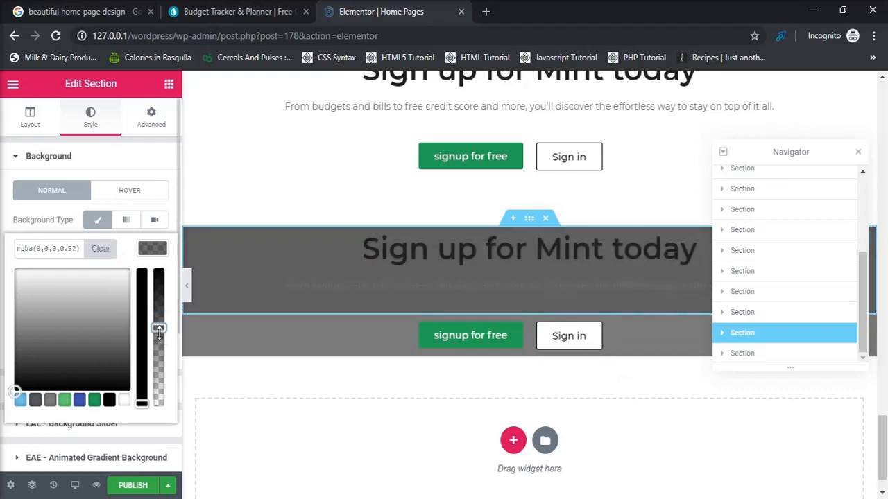
# Step: Set the text color of the paragraph in the lower sign-up section to white, #ffffff
pyautogui.click(408, 294)
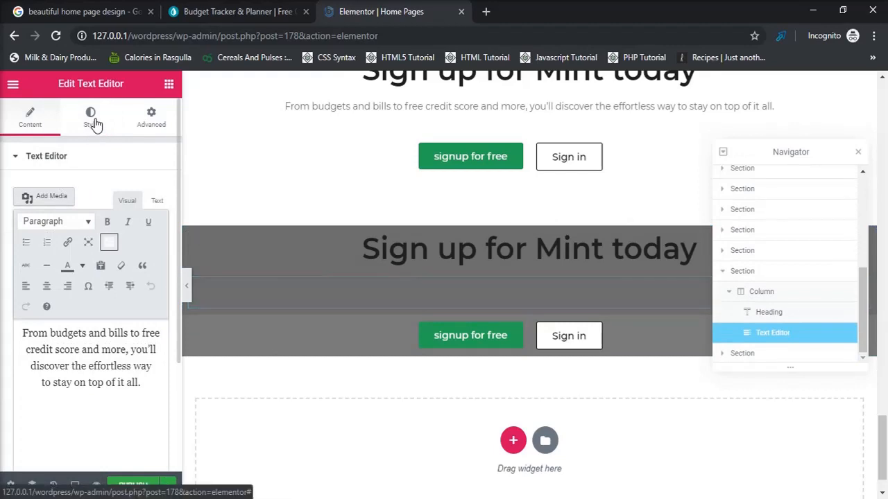
pyautogui.click(92, 119)
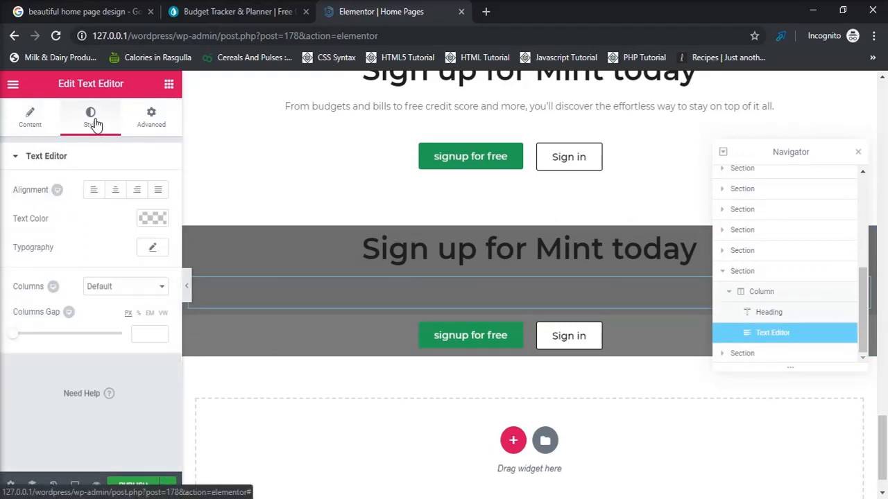
pyautogui.click(145, 220)
pyautogui.click(123, 371)
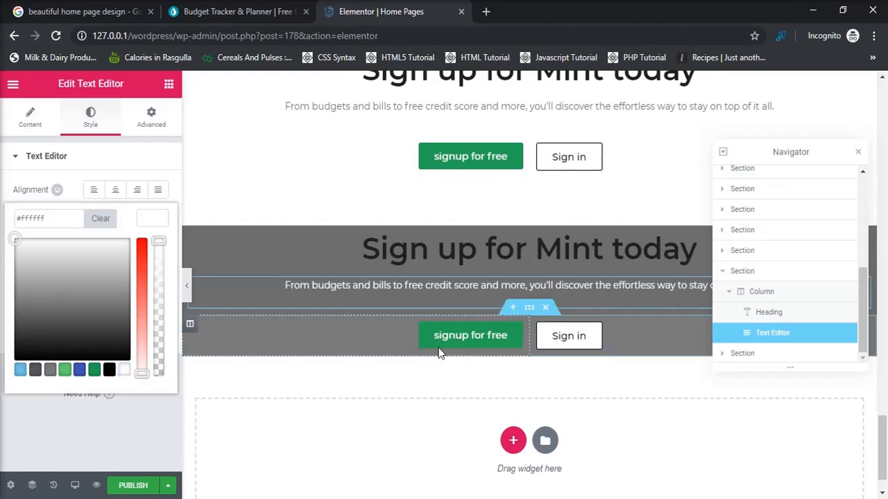
# Step: Set the lower button row's background to rgba(0,0,0,0.62) and bring up the structure choices for a new section below it
pyautogui.click(529, 309)
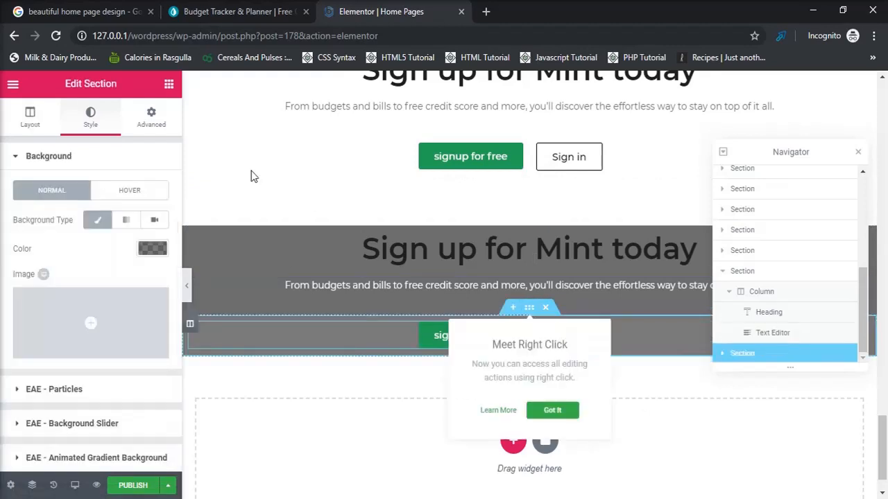
pyautogui.click(157, 251)
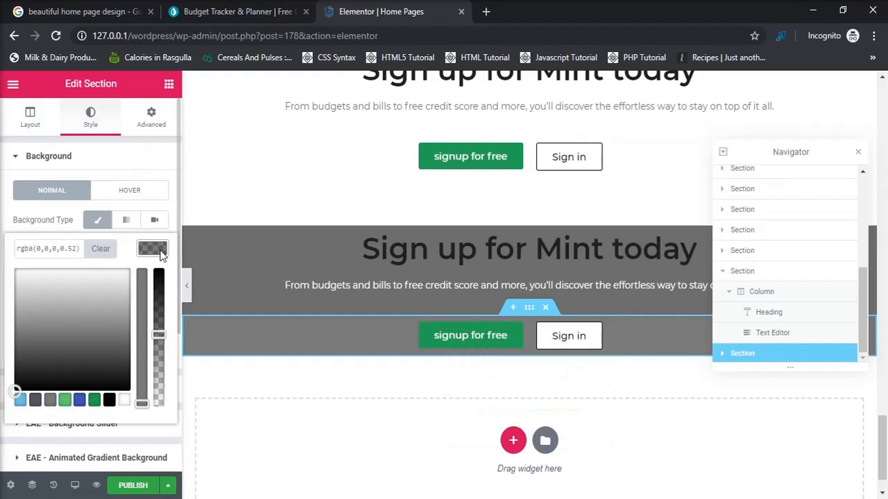
pyautogui.click(159, 325)
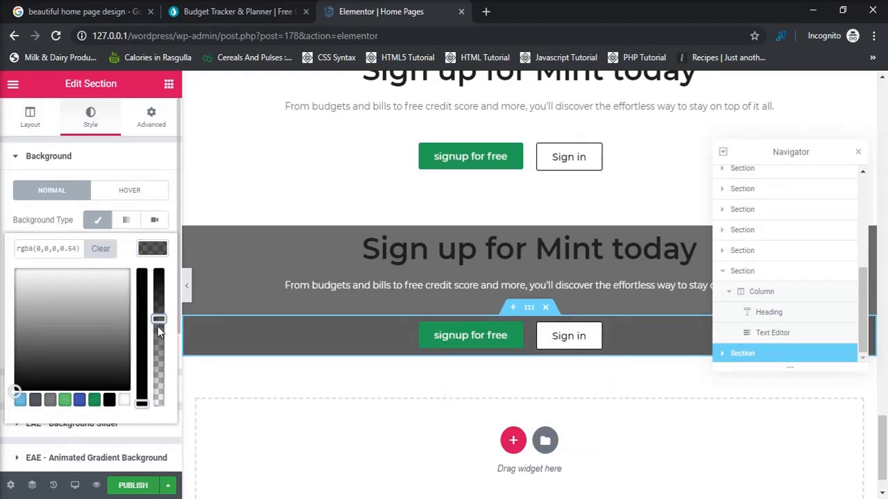
pyautogui.click(158, 323)
pyautogui.click(505, 448)
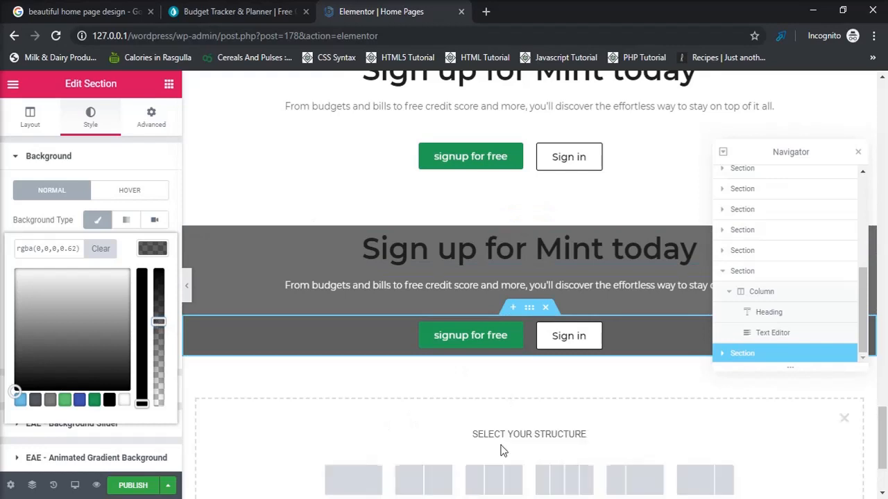
# Step: Switch to the Mint website, examine the footer's column layout below the mobile app section, and return to the Elementor page
pyautogui.click(255, 17)
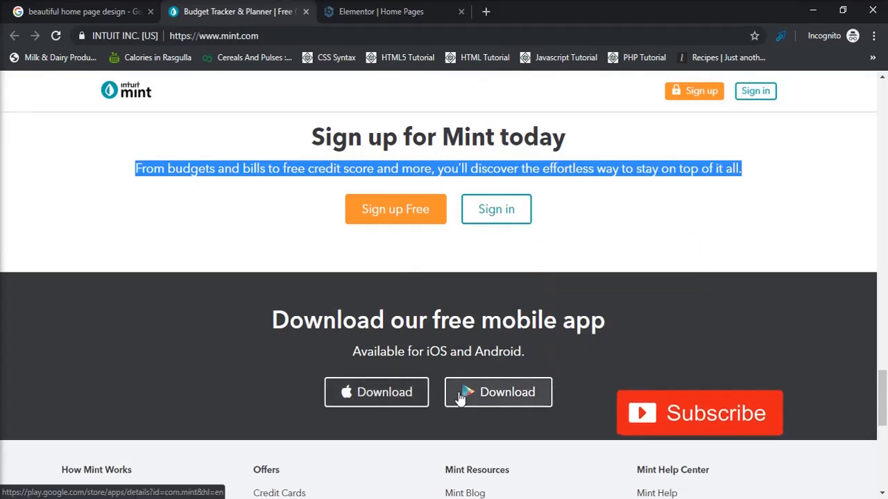
pyautogui.moveTo(882, 419); pyautogui.dragTo(882, 449)
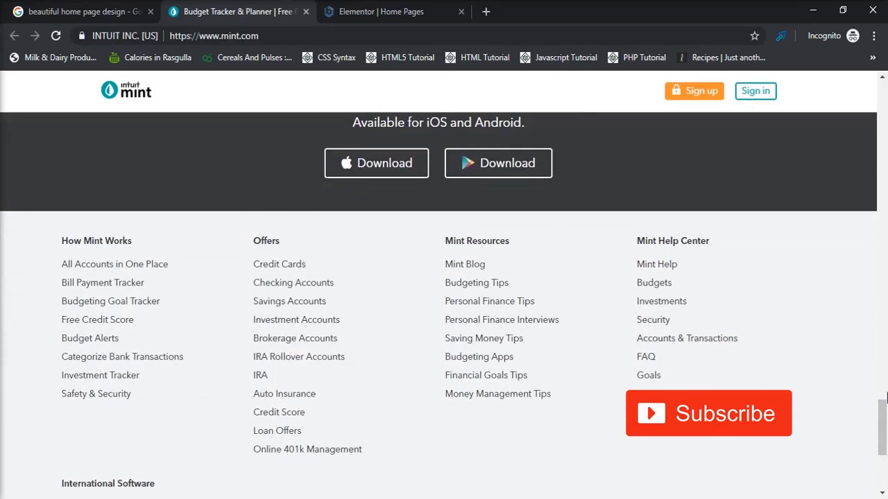
pyautogui.moveTo(885, 397); pyautogui.dragTo(885, 426)
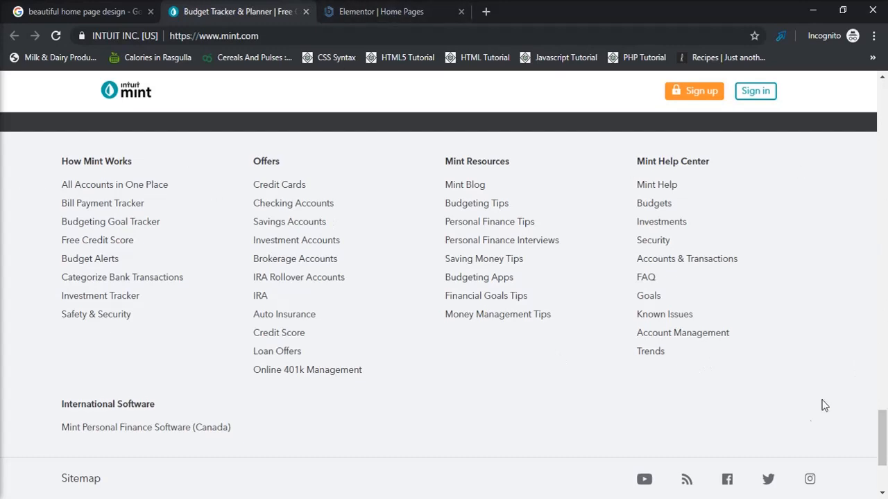
pyautogui.click(400, 16)
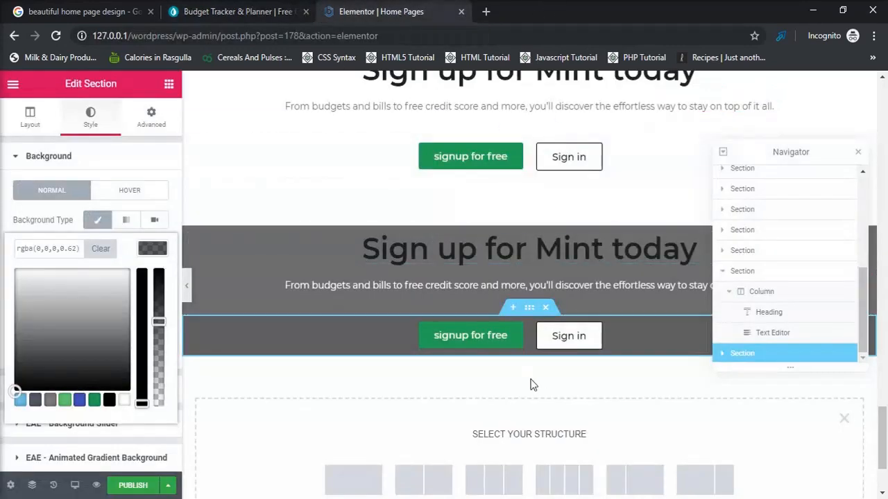
pyautogui.click(206, 20)
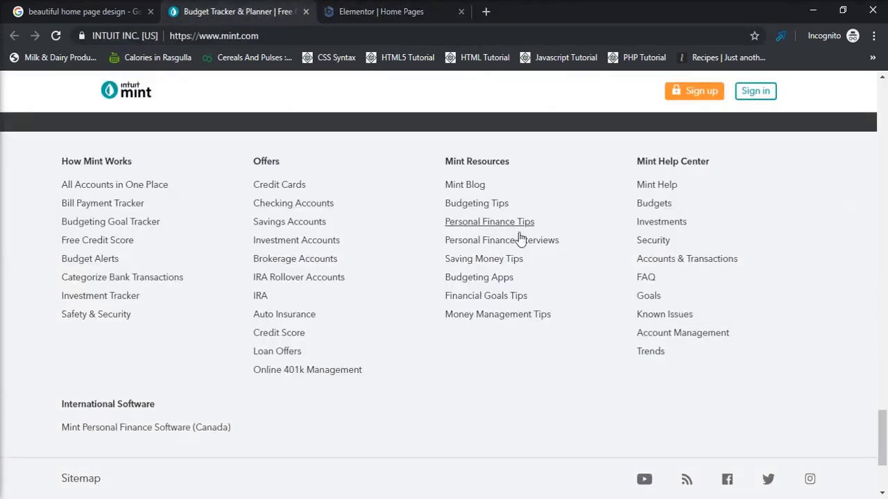
pyautogui.click(383, 16)
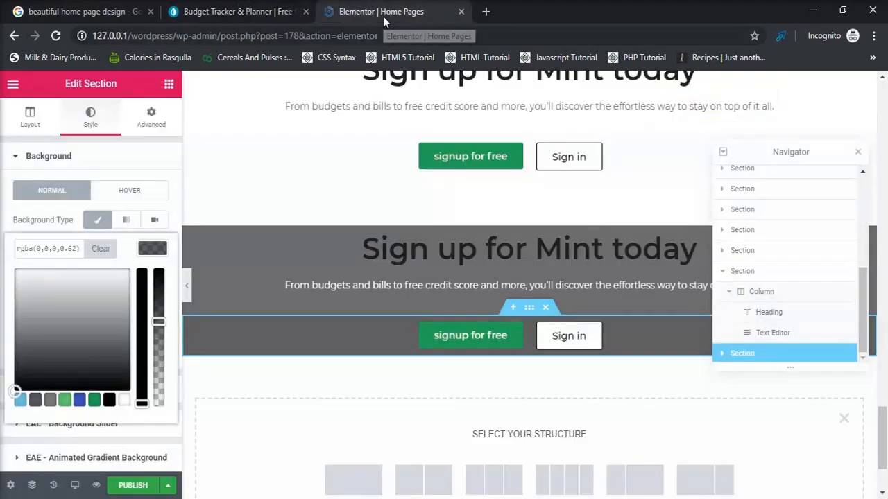
# Step: Add a four-column section below the dark button row and open its style settings with the Navigator closed
pyautogui.click(572, 478)
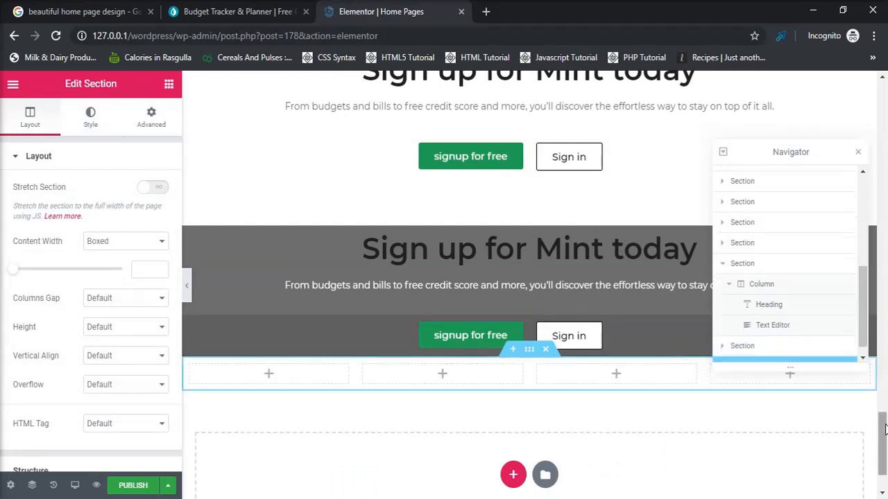
pyautogui.scroll(-1, 884, 461)
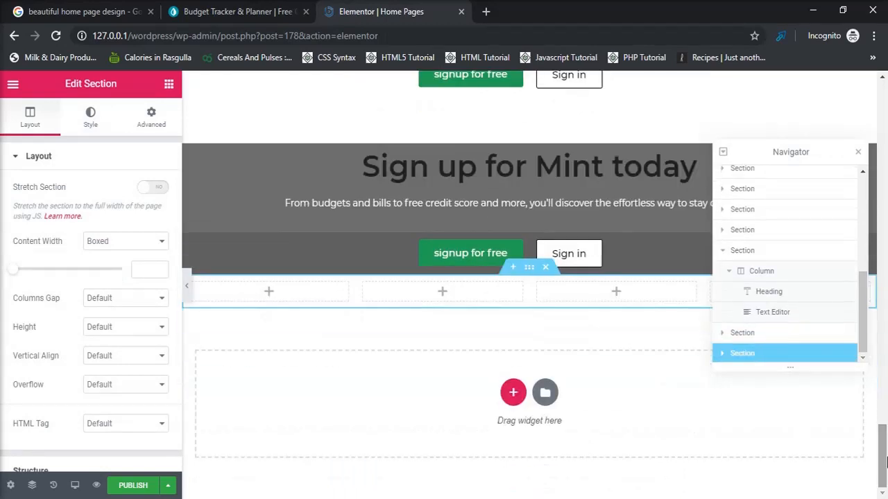
pyautogui.click(857, 154)
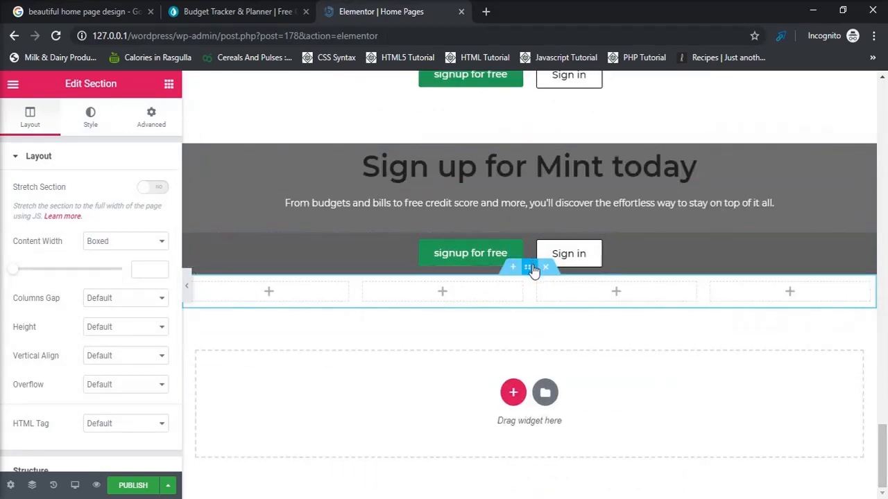
pyautogui.click(91, 117)
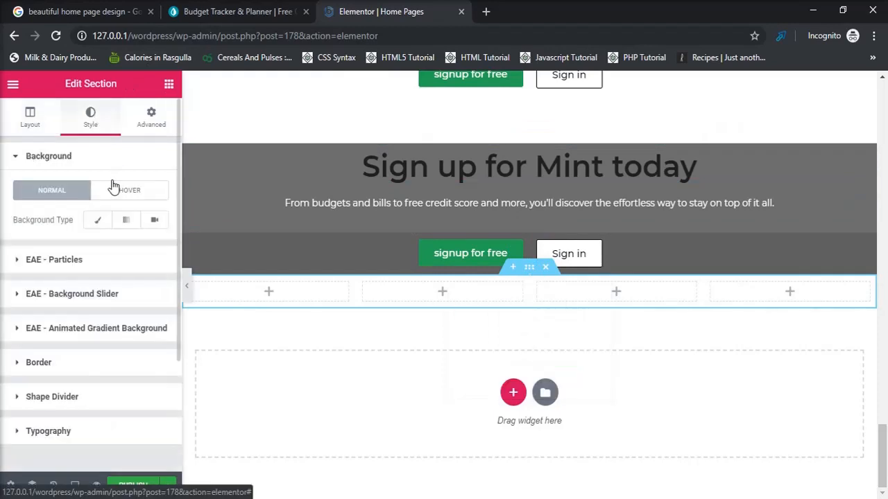
# Step: Give the four-column section a classic background in semi-transparent black that renders as light grey
pyautogui.click(97, 220)
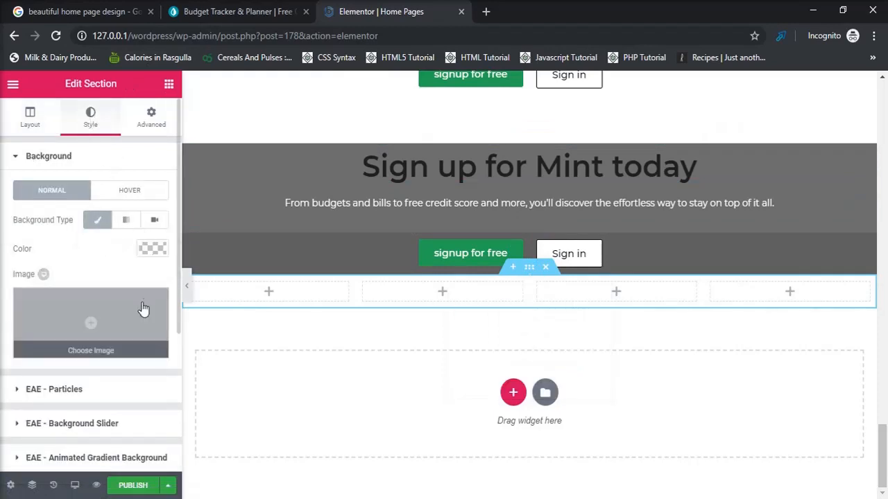
pyautogui.click(152, 249)
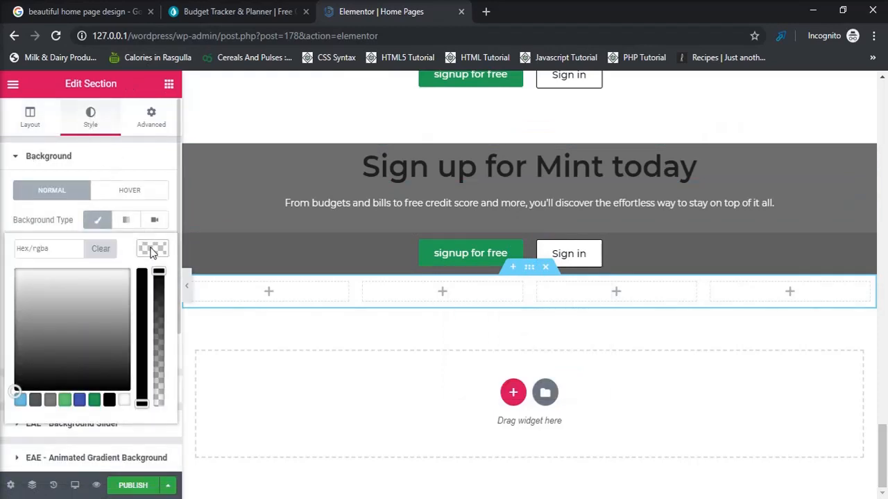
pyautogui.click(159, 375)
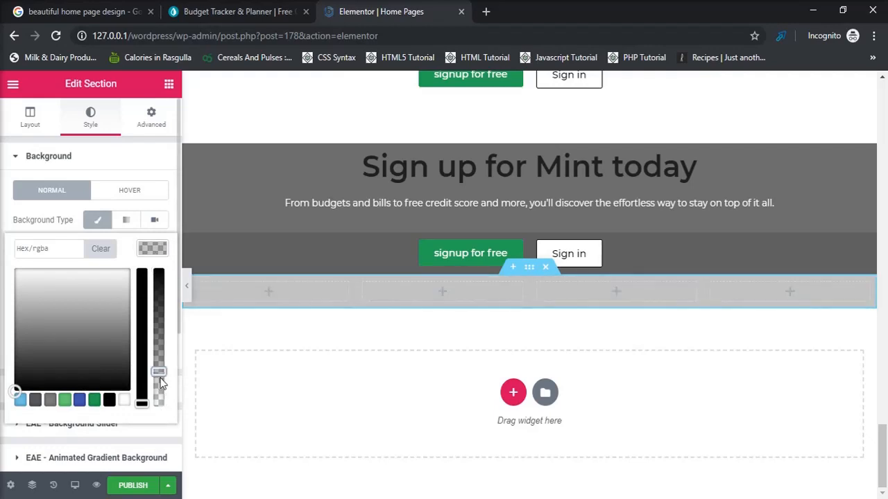
# Step: Check the footer link lists on the Mint website, return to Elementor, and add an Icon List widget to the section's first column
pyautogui.click(169, 85)
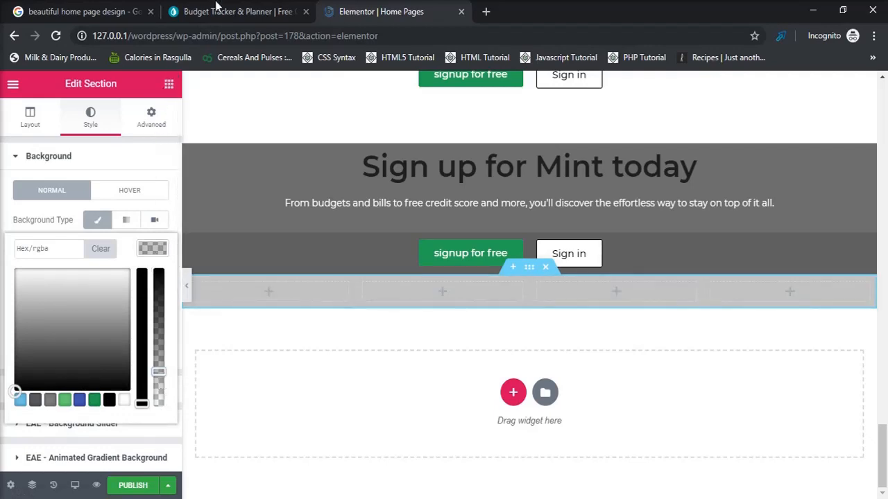
pyautogui.click(236, 12)
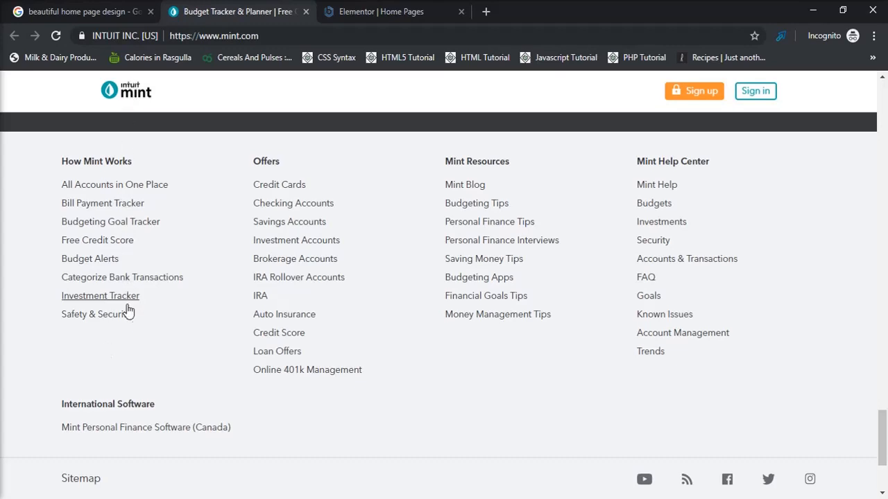
pyautogui.click(366, 18)
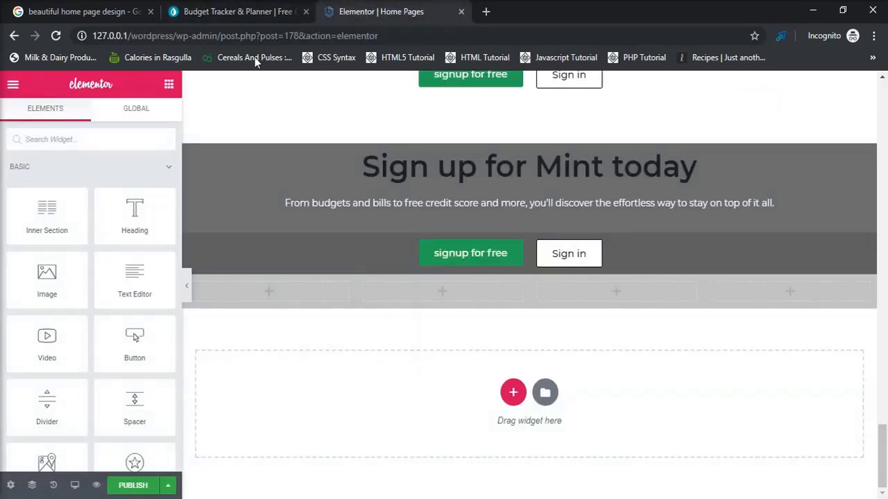
pyautogui.click(123, 140)
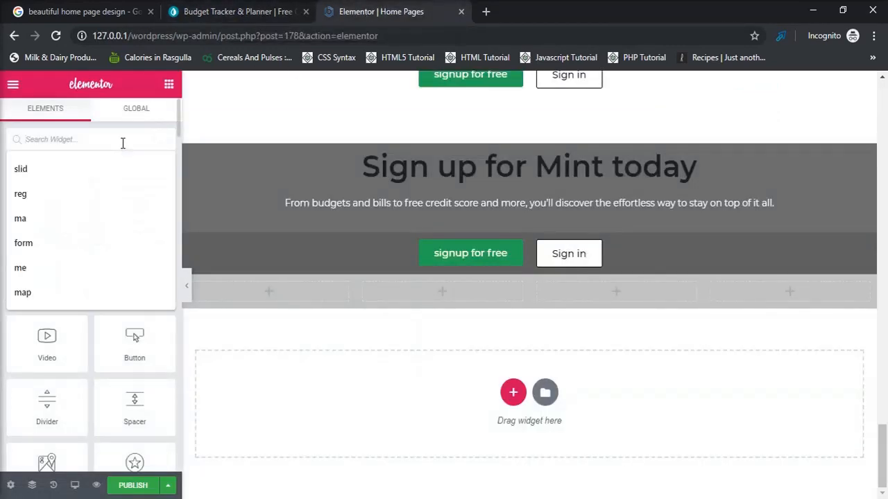
pyautogui.write('icon')
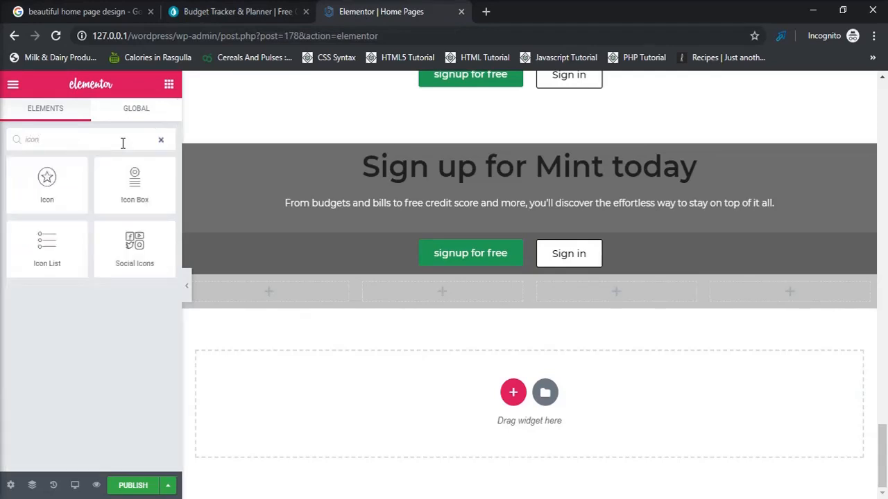
pyautogui.moveTo(61, 248); pyautogui.dragTo(286, 283)
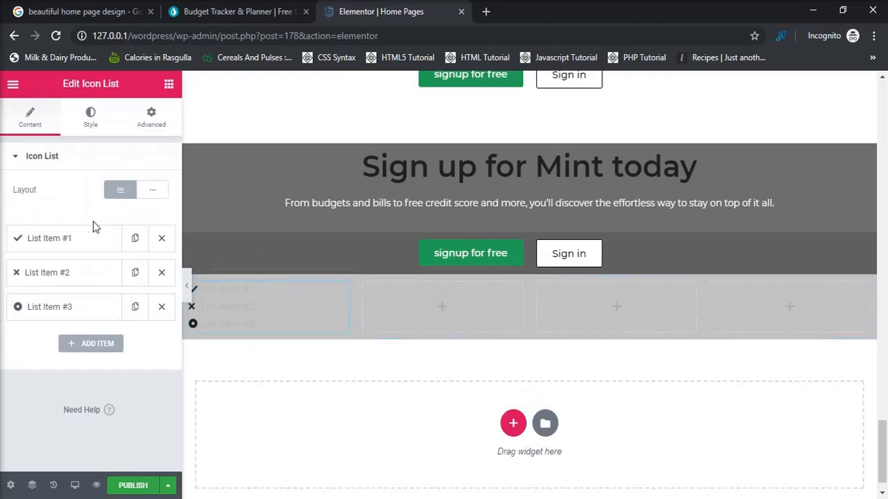
# Step: Set the first list item's text to "Home" and remove its check icon
pyautogui.click(86, 247)
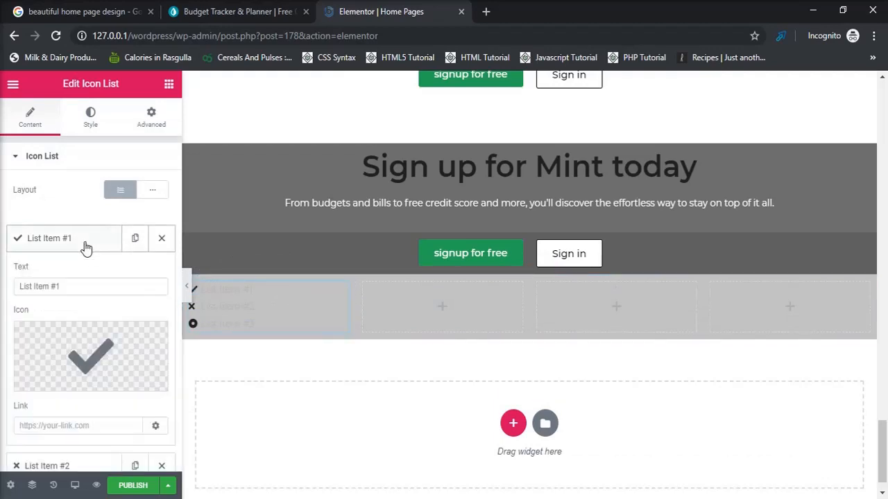
pyautogui.click(84, 287)
pyautogui.press('BackSpace')
pyautogui.press('BackSpace')
pyautogui.press('BackSpace')
pyautogui.press('BackSpace')
pyautogui.press('BackSpace')
pyautogui.press('BackSpace')
pyautogui.press('BackSpace')
pyautogui.press('BackSpace')
pyautogui.press('BackSpace')
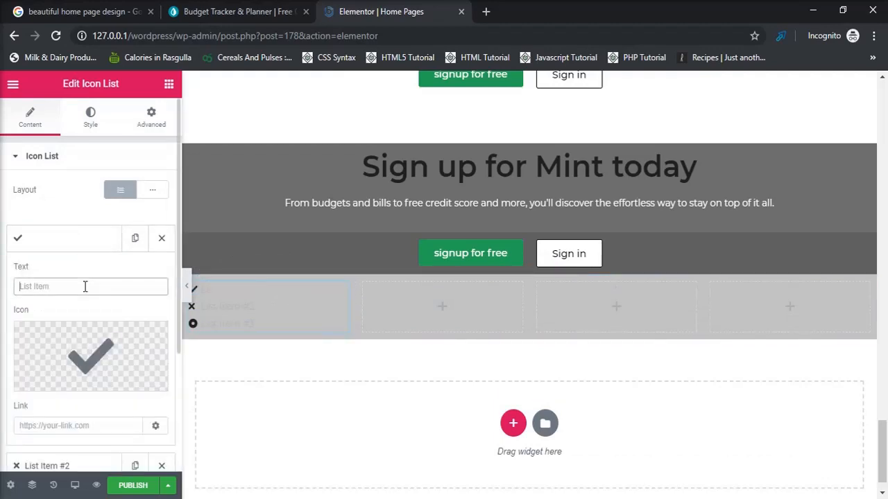
pyautogui.write('Home')
pyautogui.moveTo(83, 346)
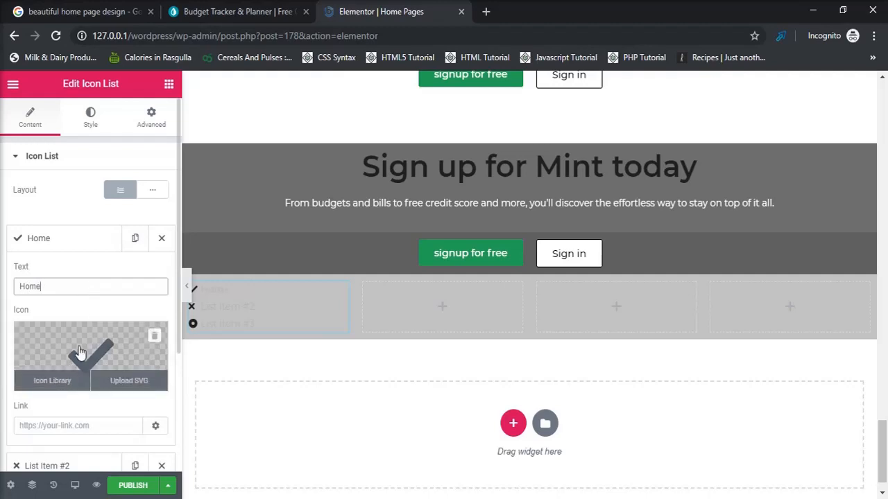
pyautogui.click(155, 337)
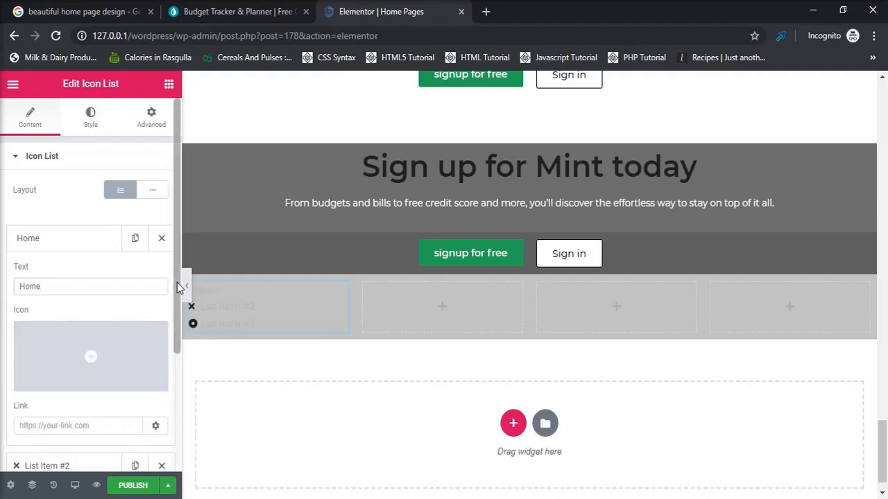
# Step: Remove the second list item's icon and set its text to "Bill payment tracker", consulting the footer on the Mint website
pyautogui.scroll(-3, 174, 344)
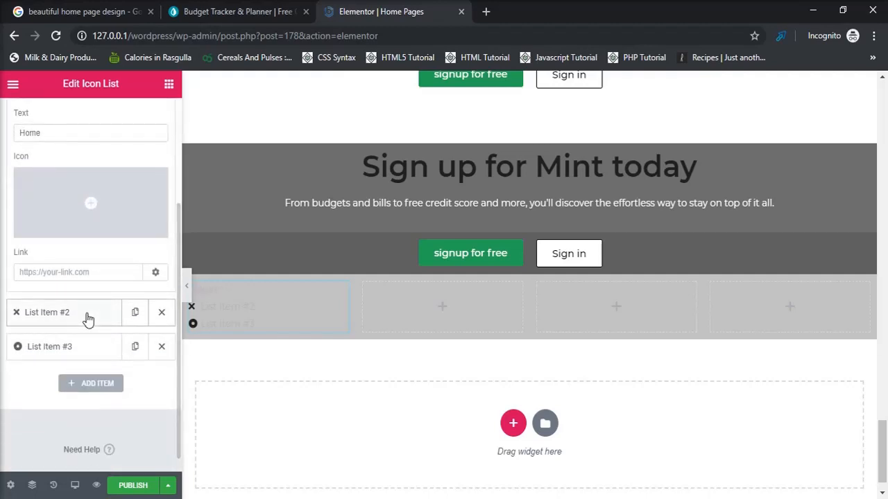
pyautogui.click(88, 314)
pyautogui.moveTo(113, 217)
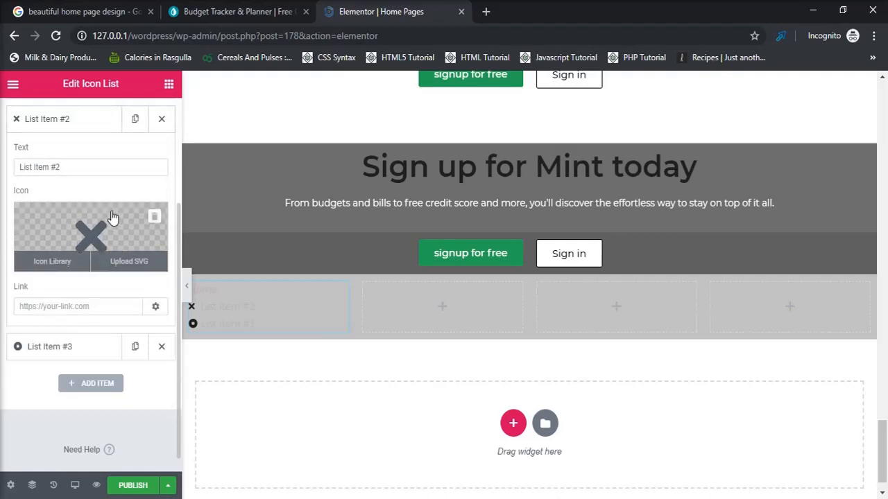
pyautogui.click(155, 218)
pyautogui.click(111, 167)
pyautogui.hotkey('ctrl', 'a')
pyautogui.press('BackSpace')
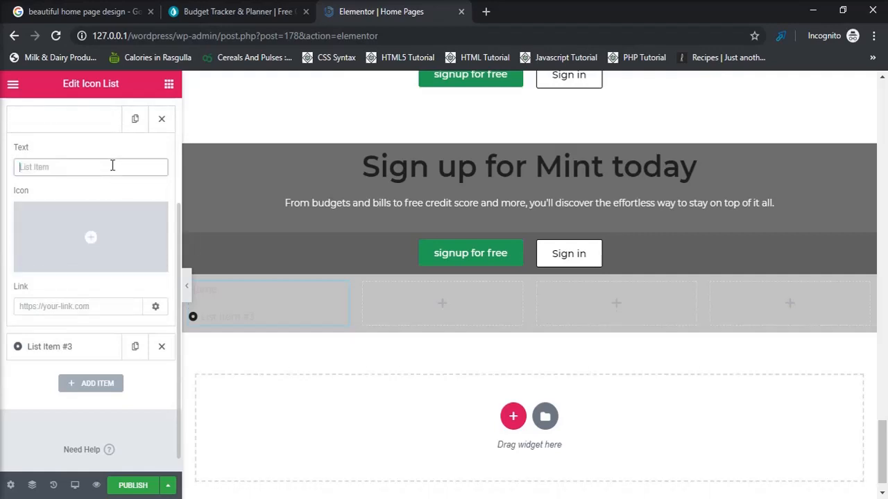
pyautogui.click(235, 20)
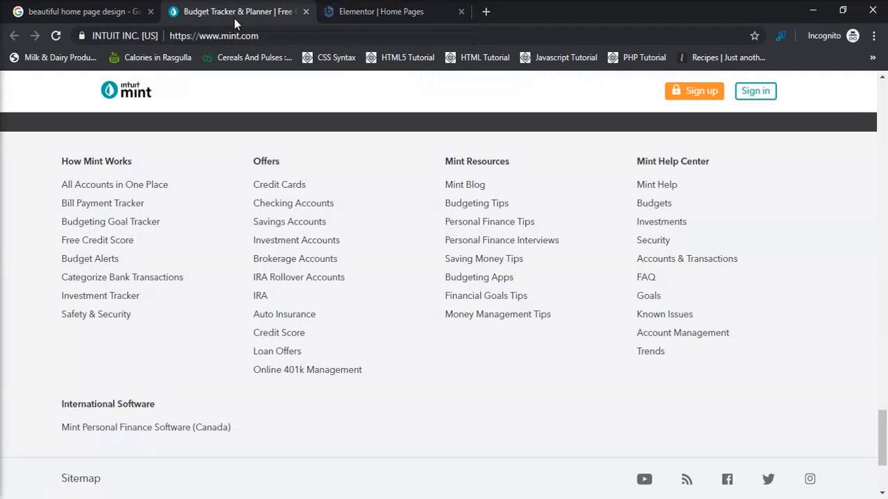
pyautogui.click(350, 12)
pyautogui.write('Bill payment tracker')
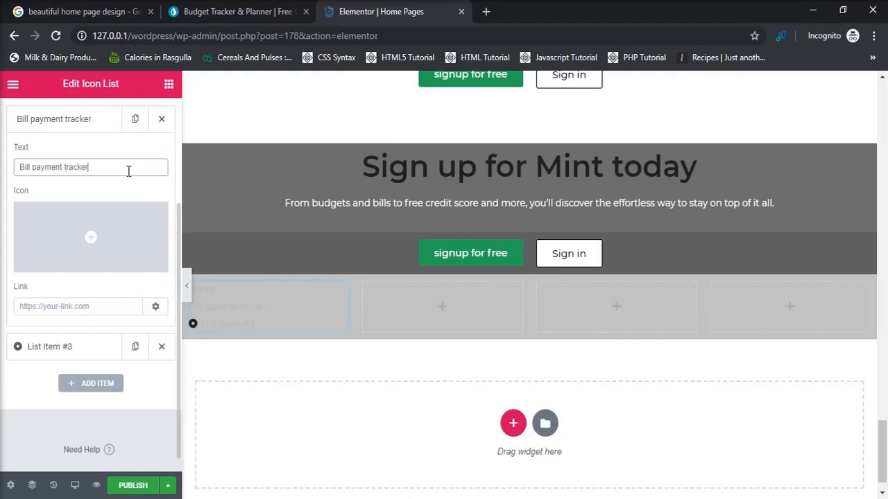
# Step: Remove the third list item's icon and set its text to "Budget alerts", consulting the Mint website's footer for the wording
pyautogui.click(93, 349)
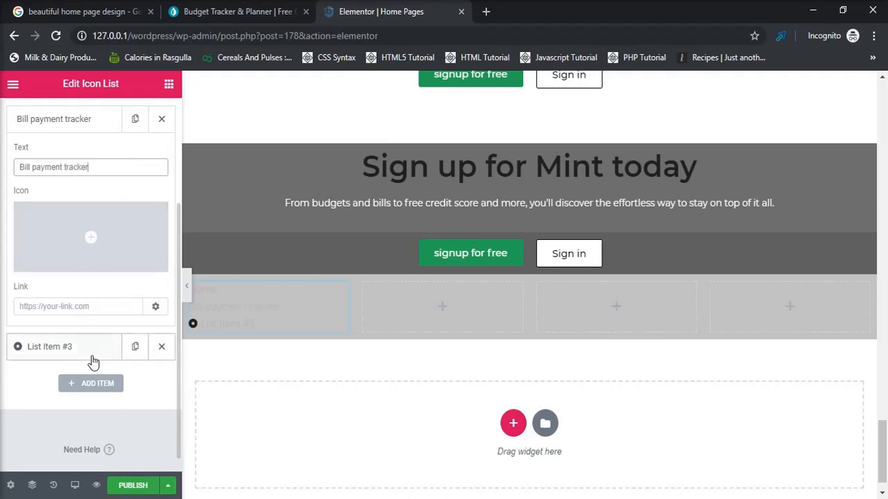
pyautogui.click(154, 251)
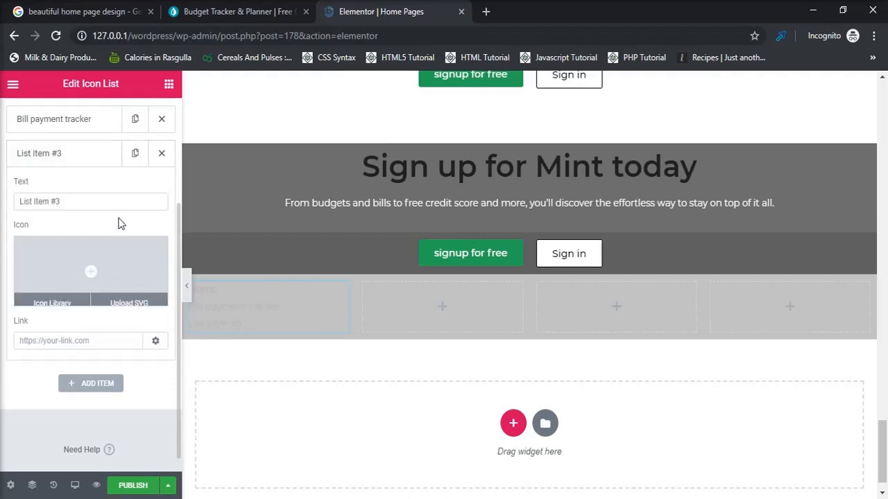
pyautogui.click(113, 197)
pyautogui.hotkey('ctrl', 'a')
pyautogui.press('BackSpace')
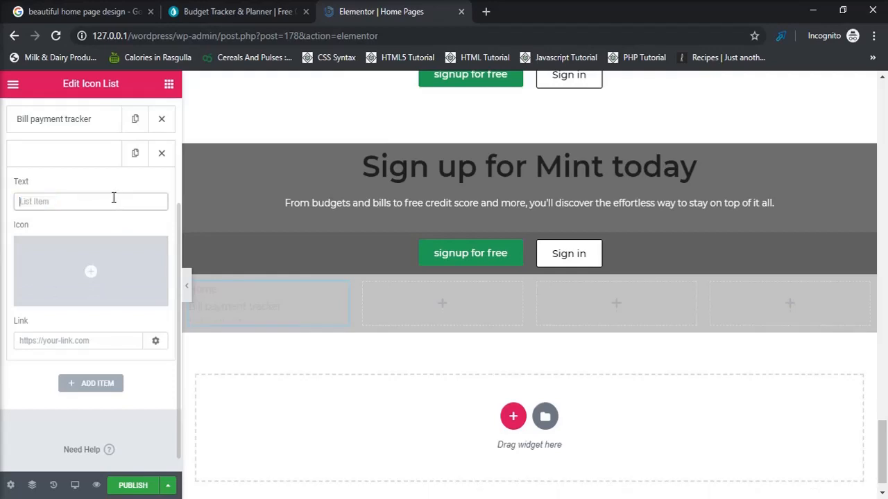
pyautogui.click(240, 12)
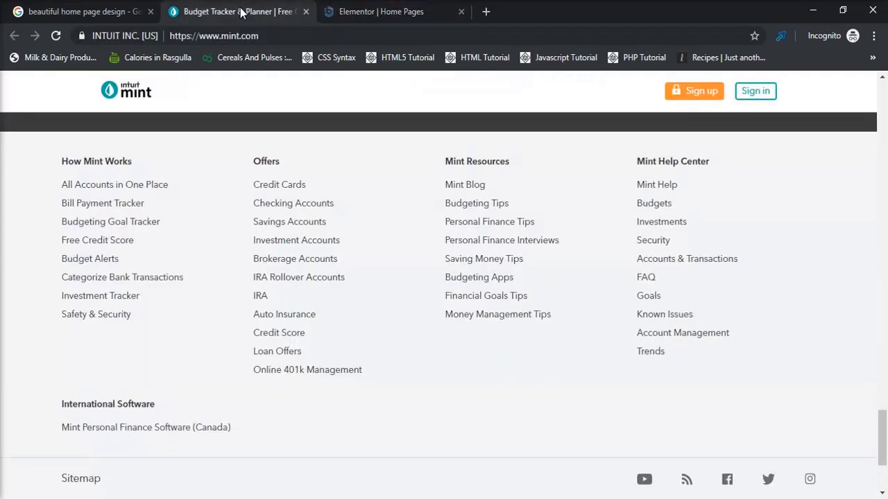
pyautogui.click(385, 14)
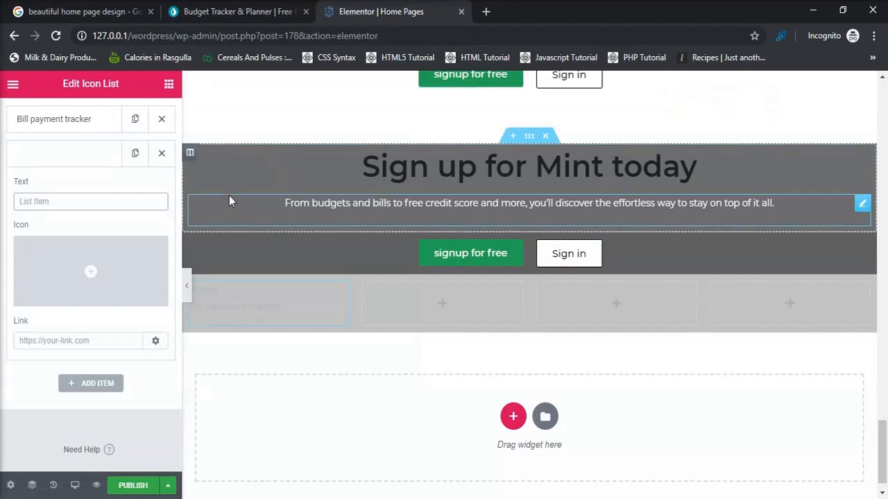
pyautogui.write('Budget alerts')
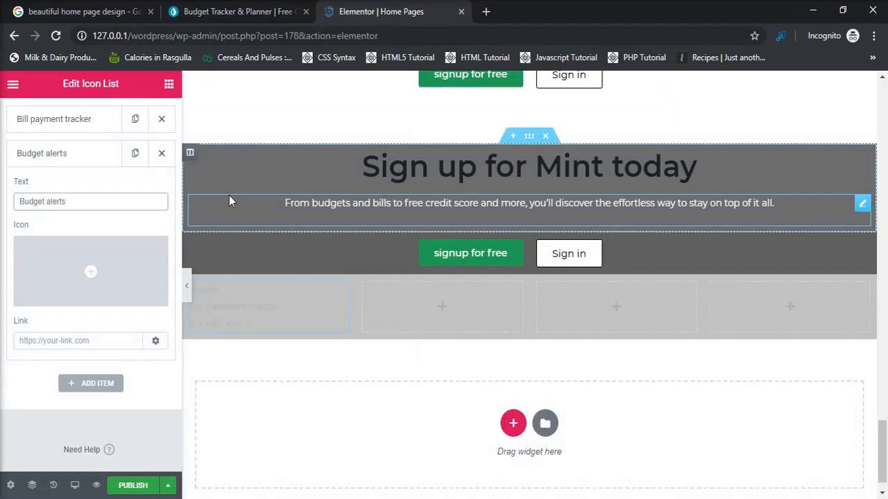
# Step: Set the icon list's text color to black, #000000
pyautogui.moveTo(175, 279); pyautogui.dragTo(172, 167)
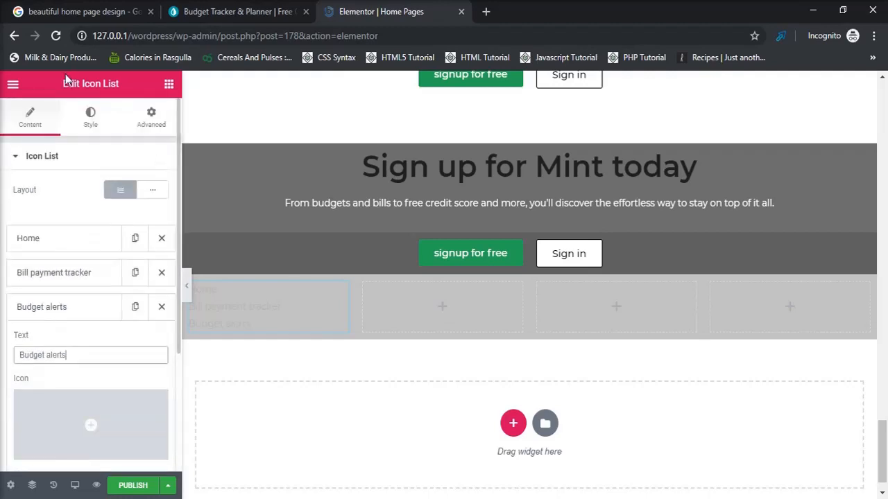
pyautogui.click(90, 124)
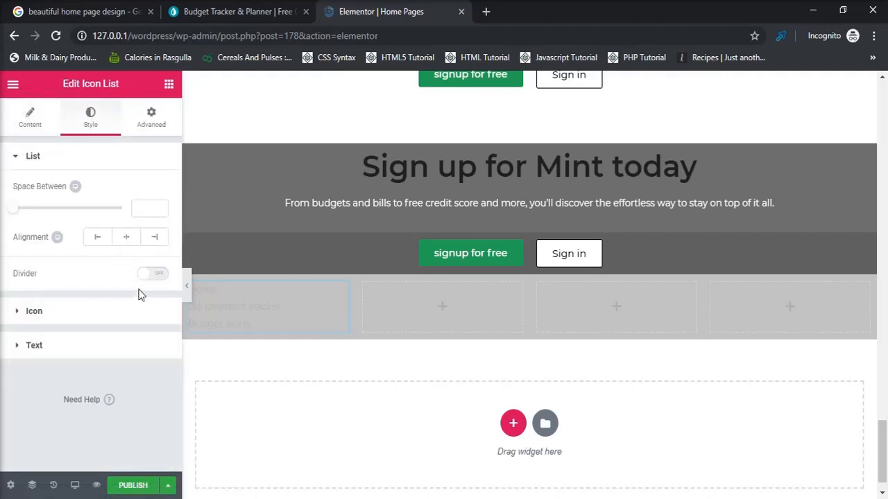
pyautogui.click(104, 347)
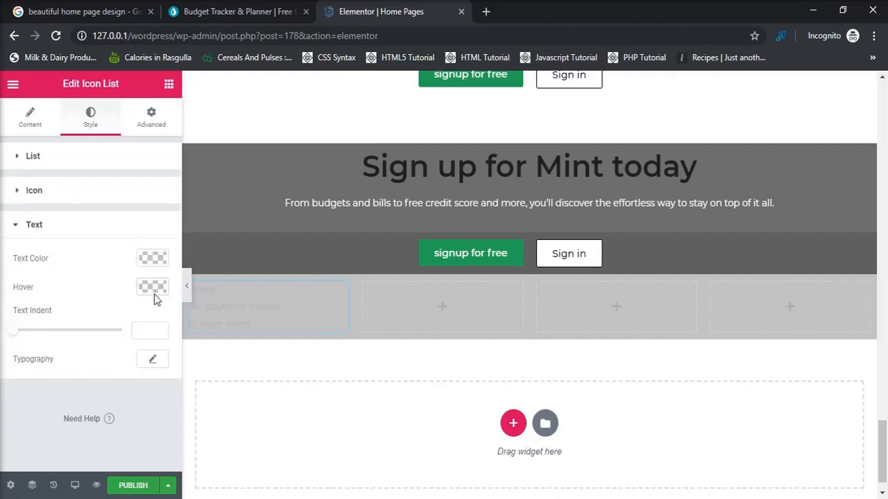
pyautogui.click(158, 257)
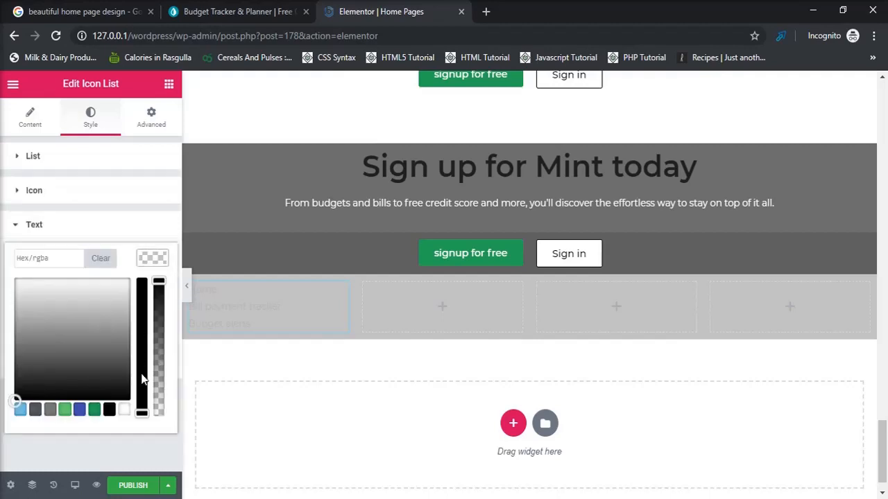
pyautogui.click(109, 410)
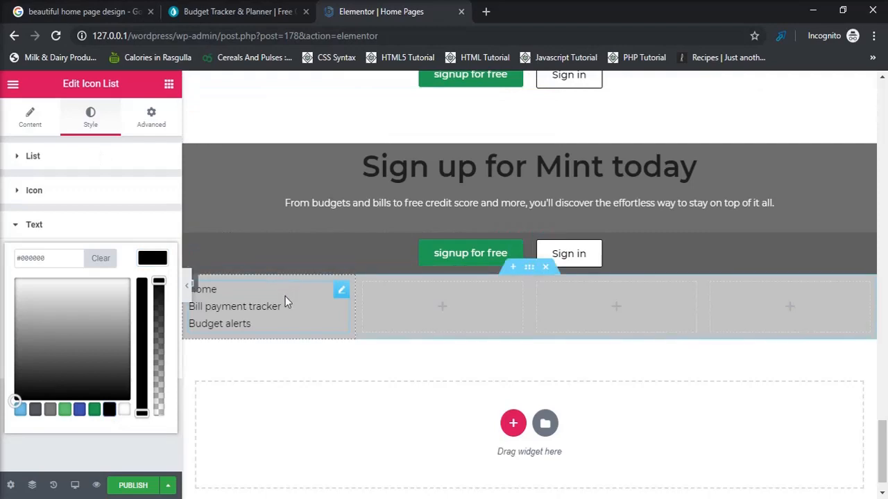
# Step: Copy the first column's icon list and paste it into the other three columns of the footer section
pyautogui.rightClick(339, 296)
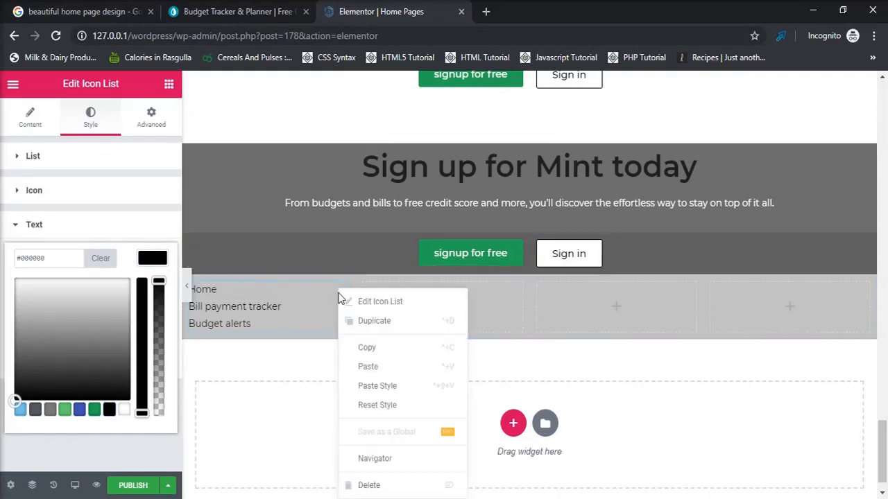
pyautogui.click(398, 358)
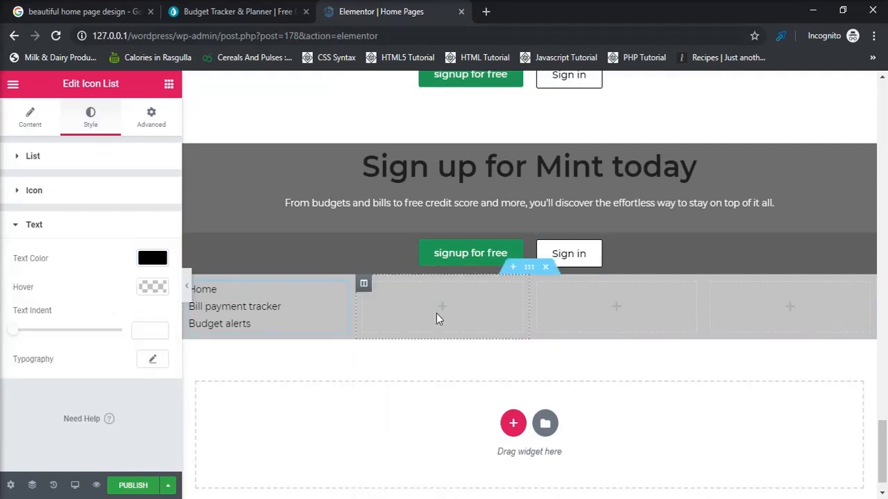
pyautogui.rightClick(441, 310)
pyautogui.click(472, 326)
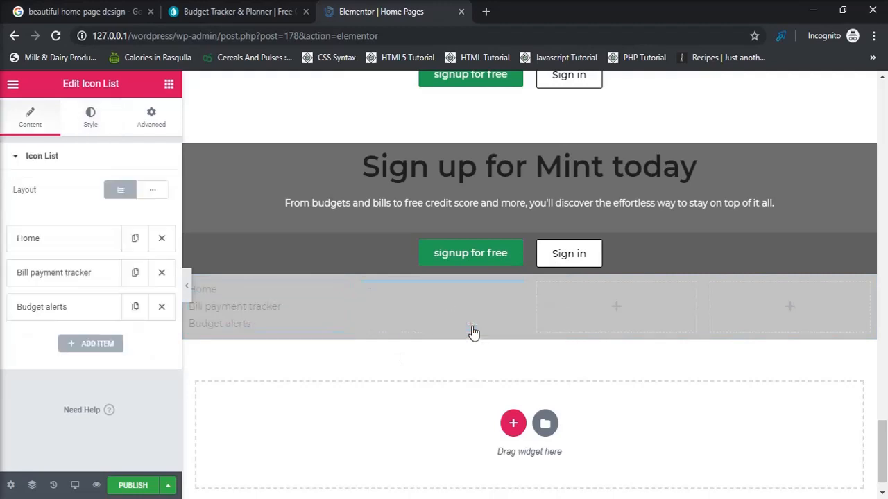
pyautogui.rightClick(483, 293)
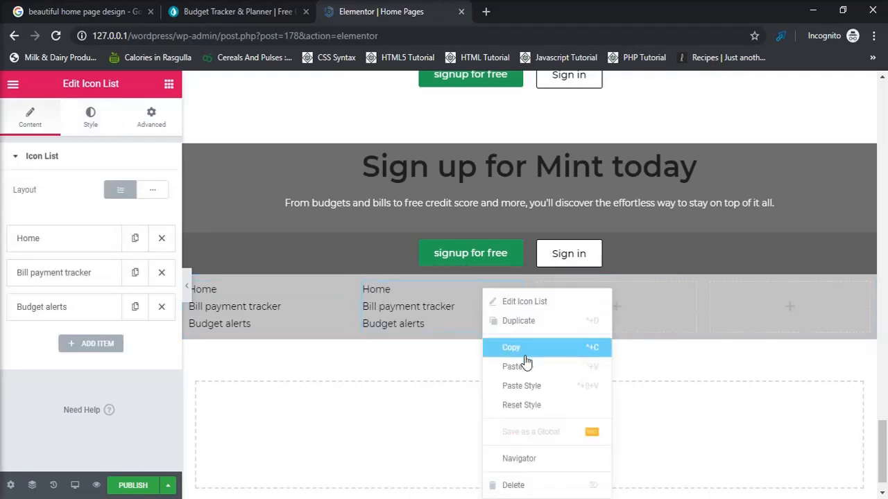
pyautogui.rightClick(635, 299)
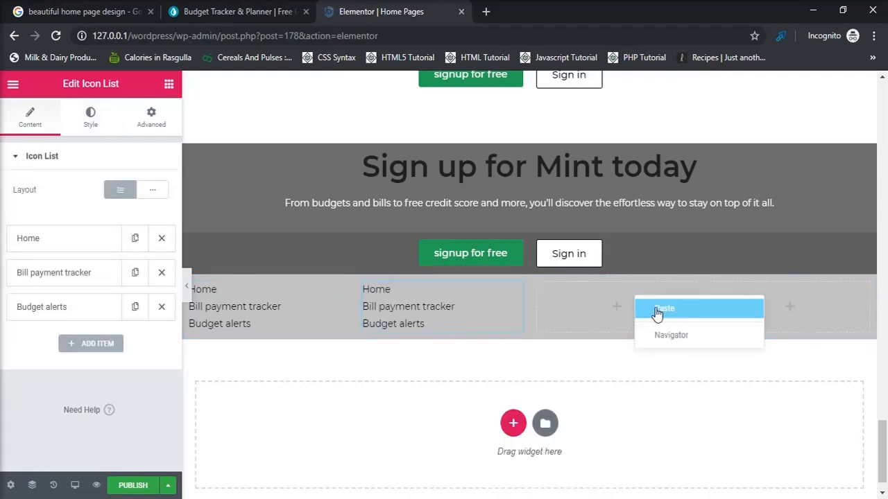
pyautogui.click(656, 312)
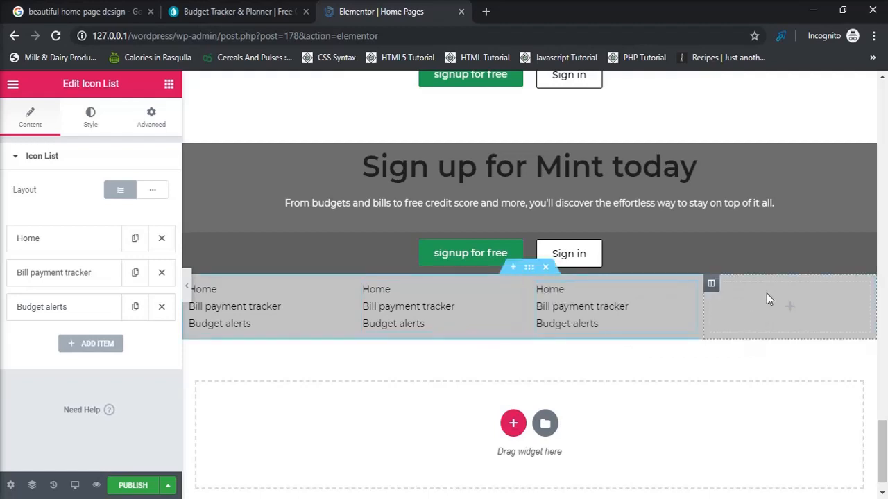
pyautogui.rightClick(766, 295)
pyautogui.click(779, 308)
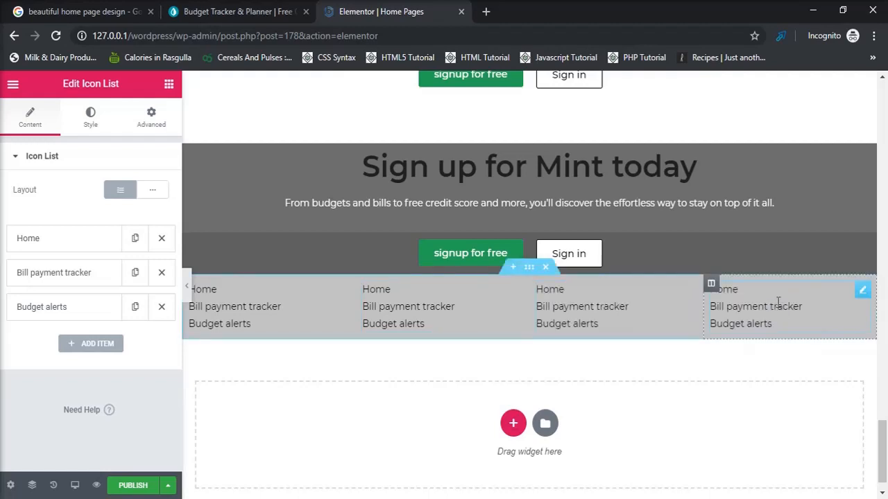
# Step: Consult the column titles in the Mint website's footer and add a Heading widget above the first column's icon list
pyautogui.click(217, 14)
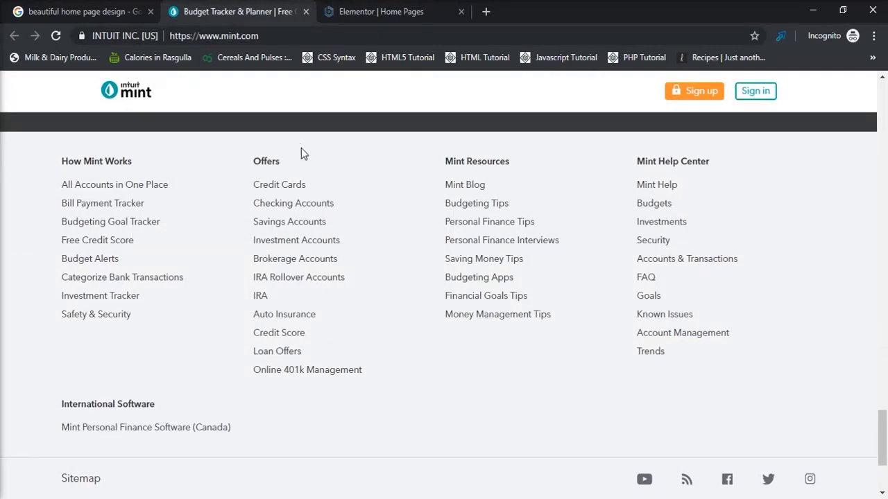
pyautogui.click(349, 11)
pyautogui.click(256, 11)
pyautogui.click(243, 21)
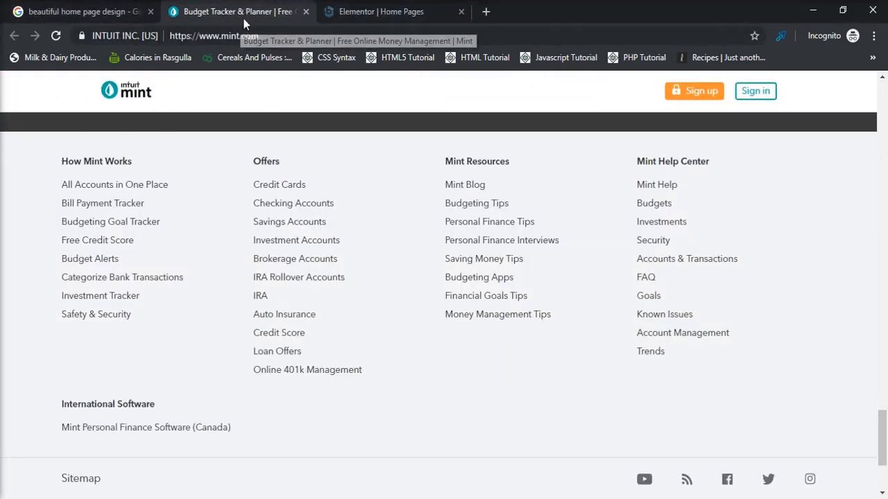
pyautogui.click(367, 15)
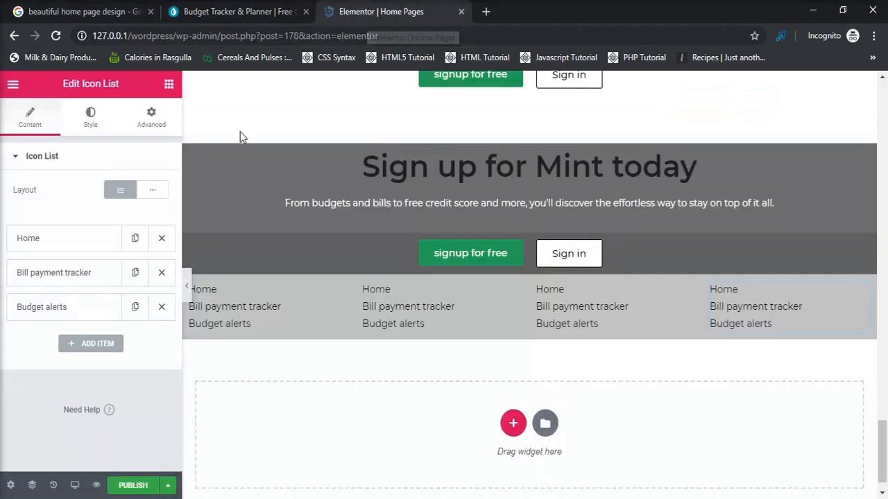
pyautogui.click(172, 83)
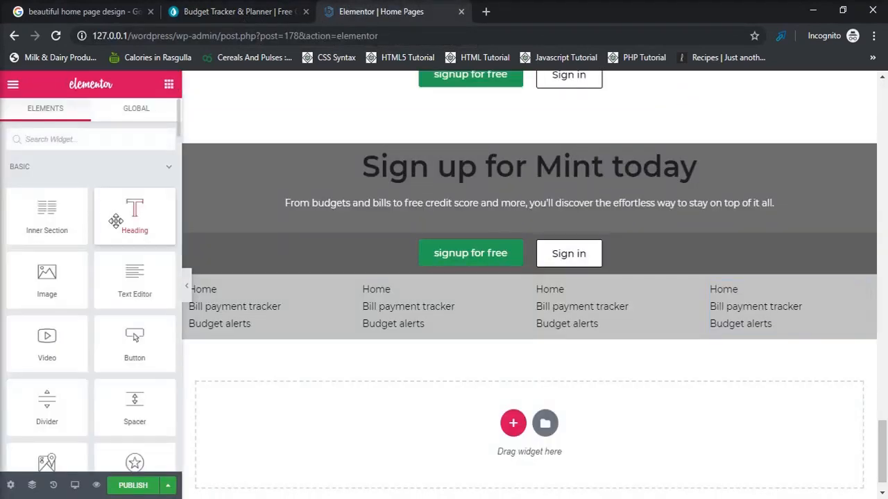
pyautogui.moveTo(129, 213); pyautogui.dragTo(216, 280)
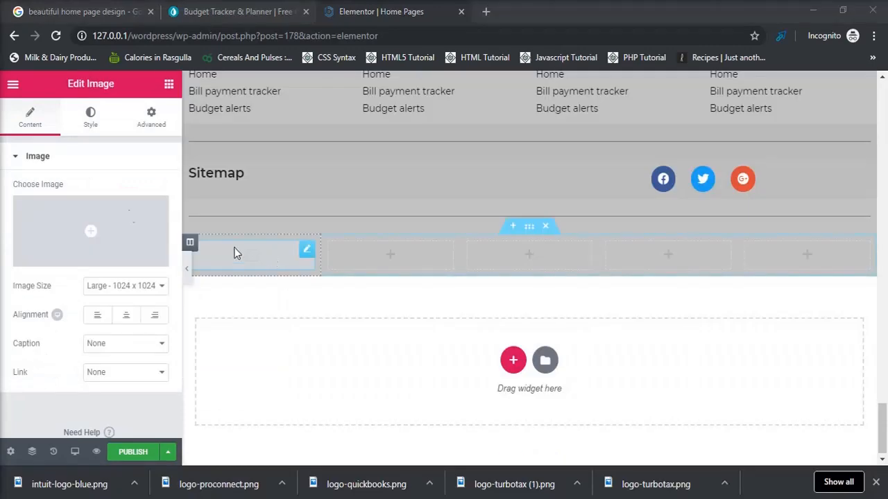
# Step: Set the image in the first column of the five-column logo row to intuit-logo-blue.png from the media library
pyautogui.click(100, 213)
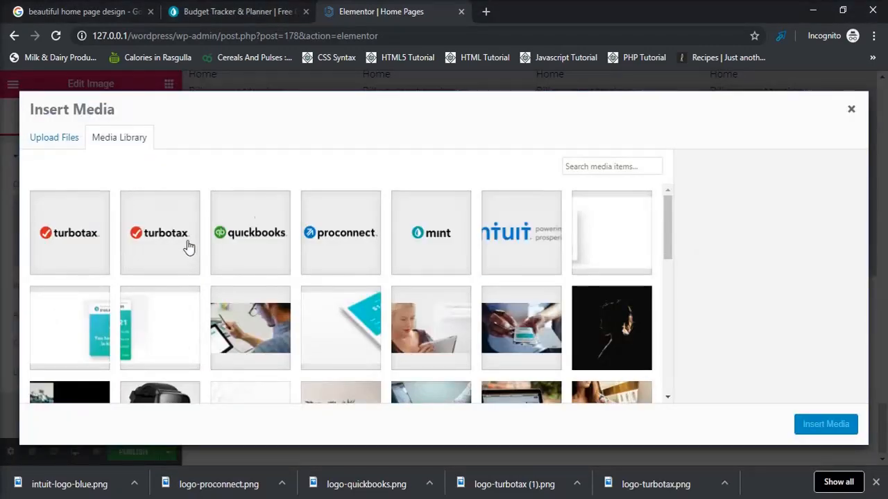
pyautogui.click(489, 236)
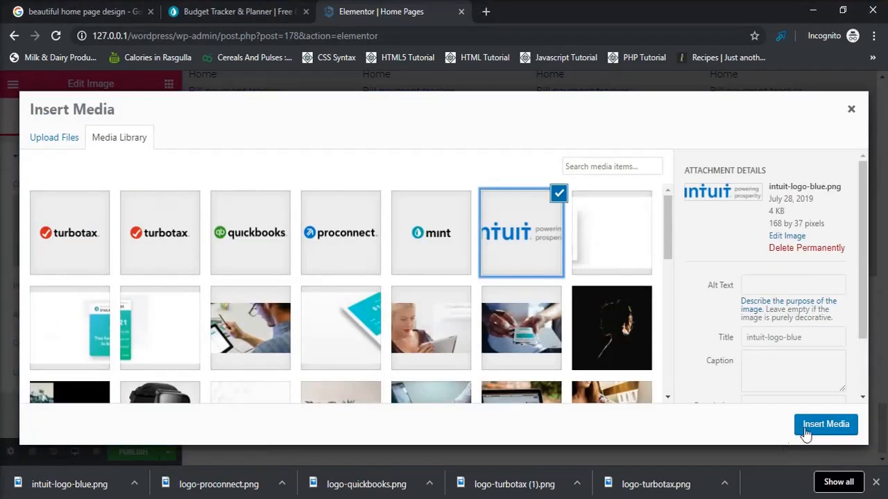
pyautogui.click(814, 424)
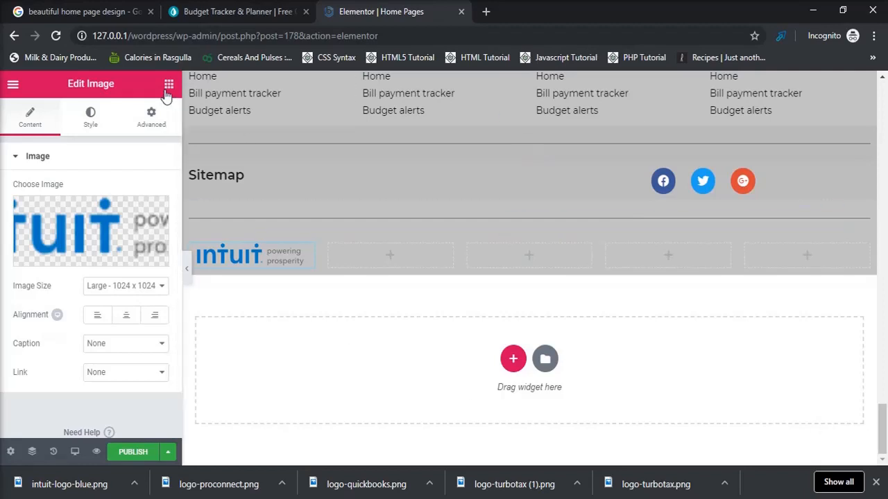
# Step: Add an Image widget to the logo row's second column and insert the turbotax logo from the media library
pyautogui.click(169, 84)
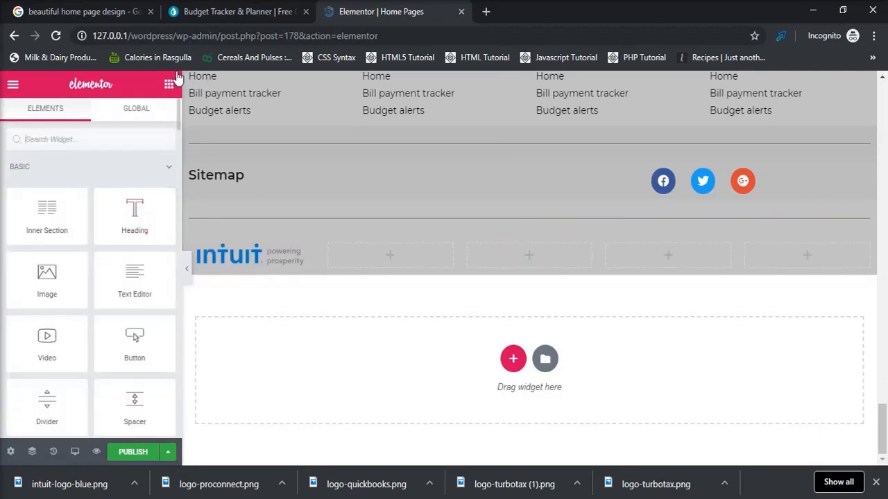
pyautogui.moveTo(48, 278); pyautogui.dragTo(443, 238)
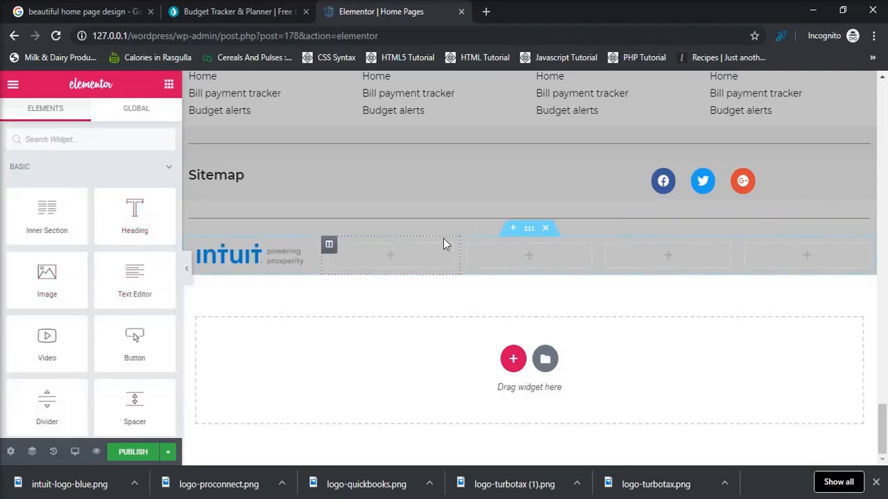
pyautogui.moveTo(70, 278); pyautogui.dragTo(392, 260)
pyautogui.click(80, 240)
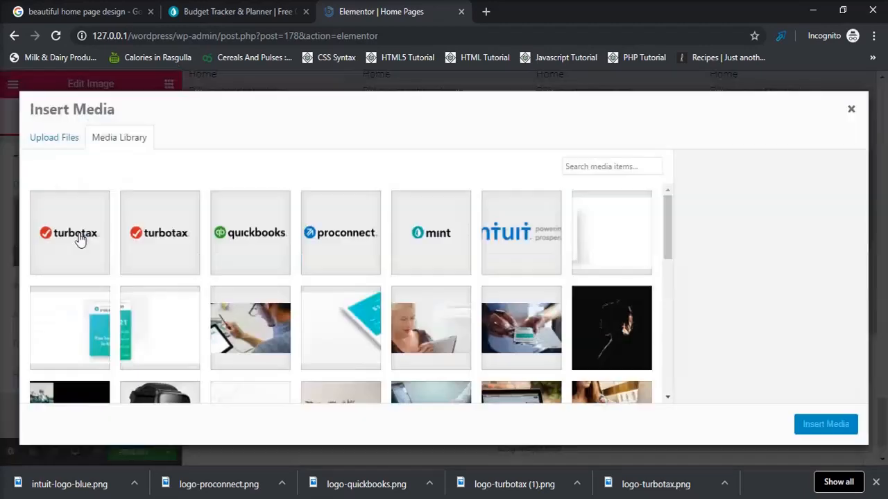
pyautogui.click(185, 252)
pyautogui.click(825, 425)
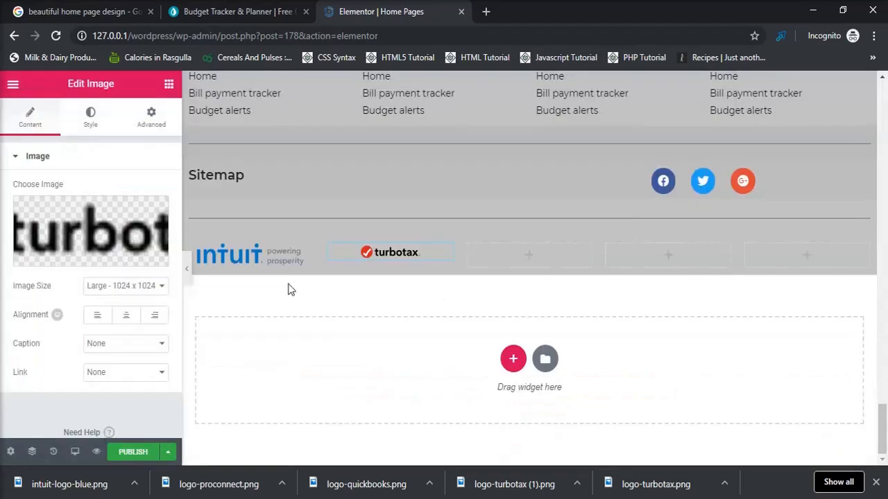
# Step: Add an Image widget to the logo row's third column and insert logo-quickbooks.png from the media library
pyautogui.click(167, 85)
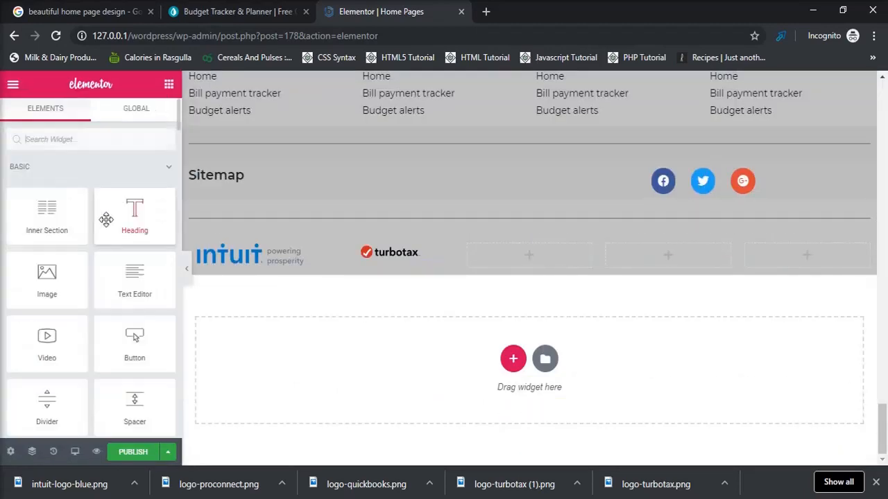
pyautogui.moveTo(55, 280); pyautogui.dragTo(493, 257)
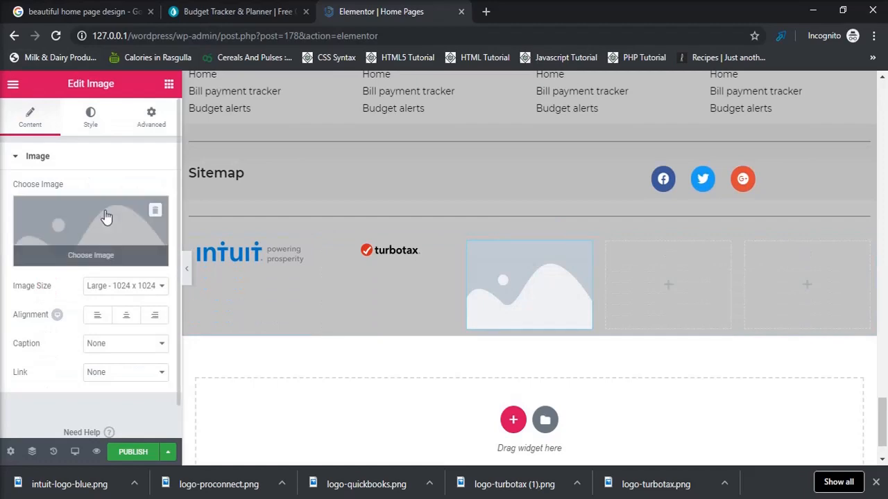
pyautogui.click(104, 215)
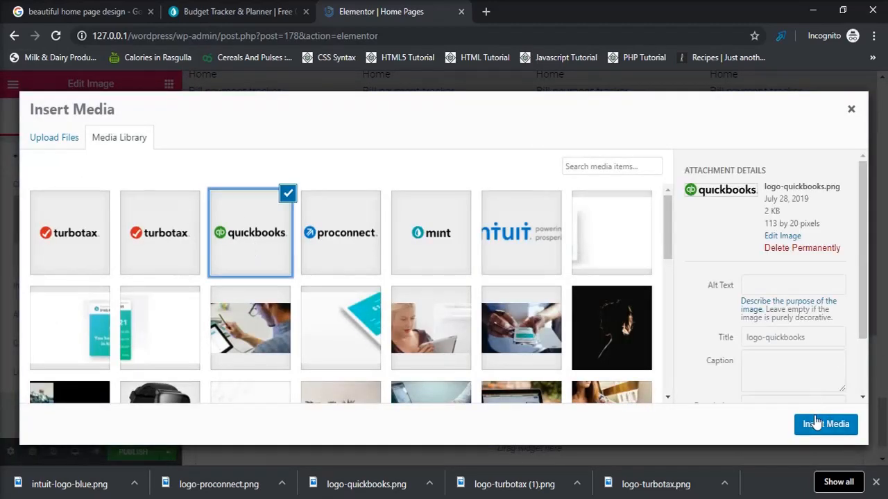
pyautogui.click(818, 424)
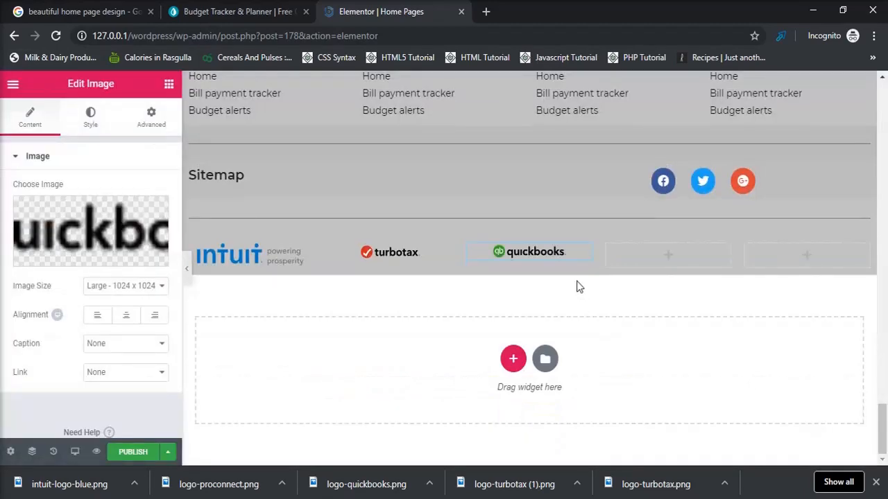
# Step: Add an Image widget to the logo row's fourth column and insert logo-mint-footer.png from the media library
pyautogui.click(665, 257)
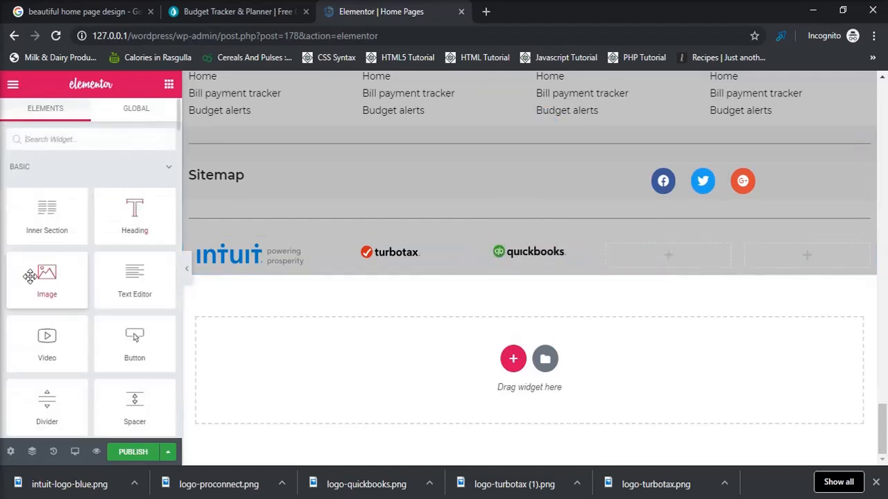
pyautogui.moveTo(29, 277); pyautogui.dragTo(620, 258)
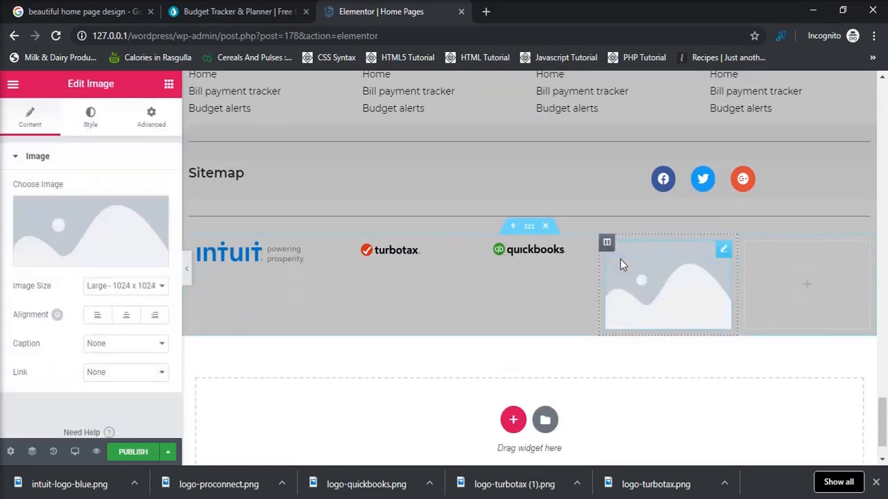
pyautogui.click(88, 215)
pyautogui.click(431, 244)
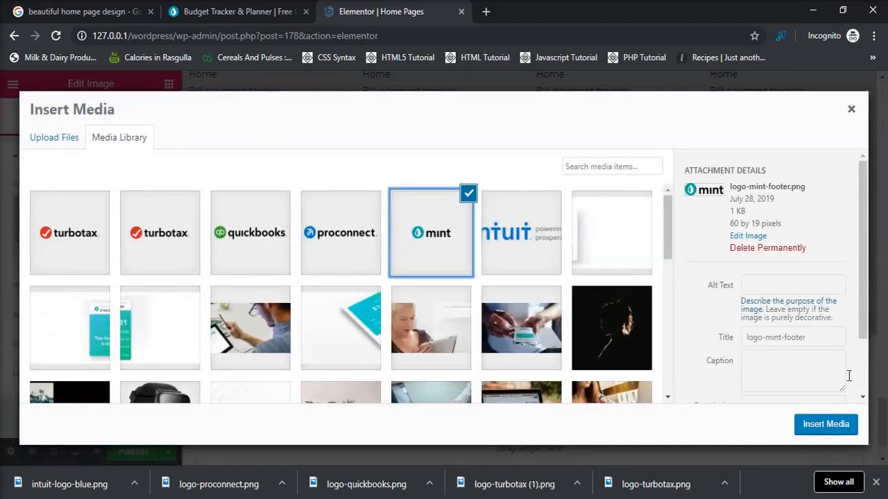
pyautogui.click(825, 425)
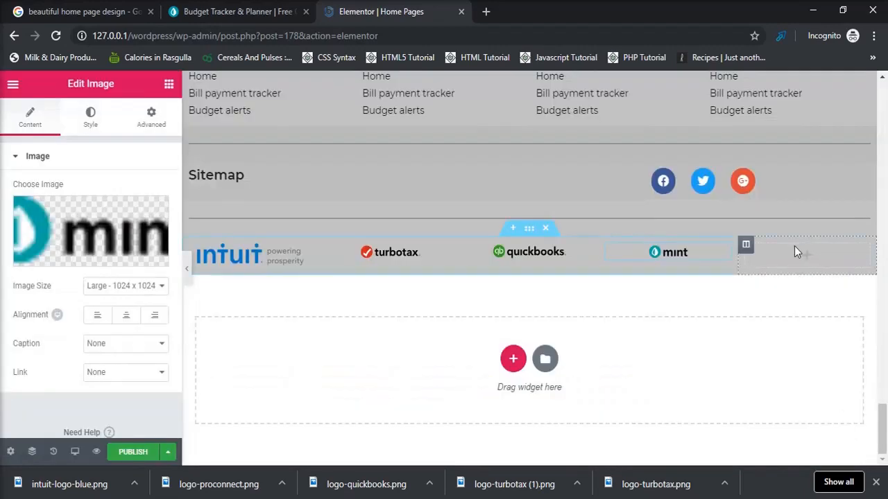
# Step: Add an Image widget to the logo row's fifth column and insert the proconnect logo from the media library
pyautogui.click(168, 84)
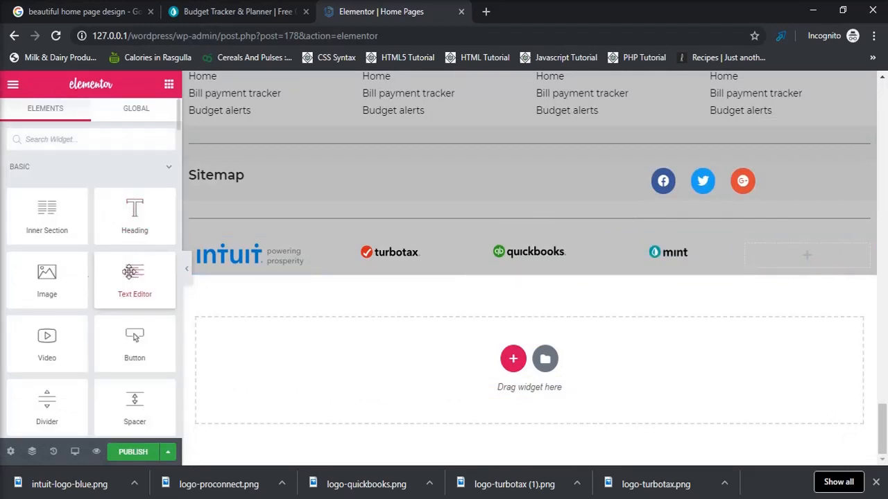
pyautogui.moveTo(47, 278); pyautogui.dragTo(778, 257)
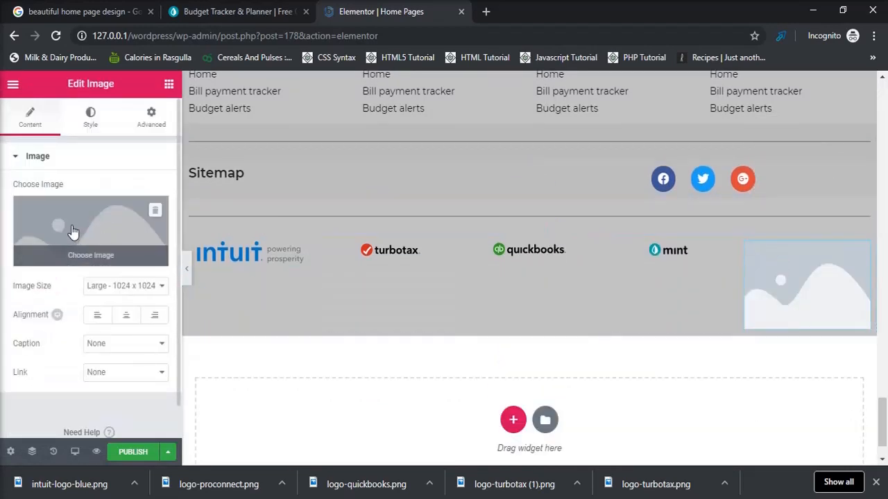
pyautogui.click(103, 225)
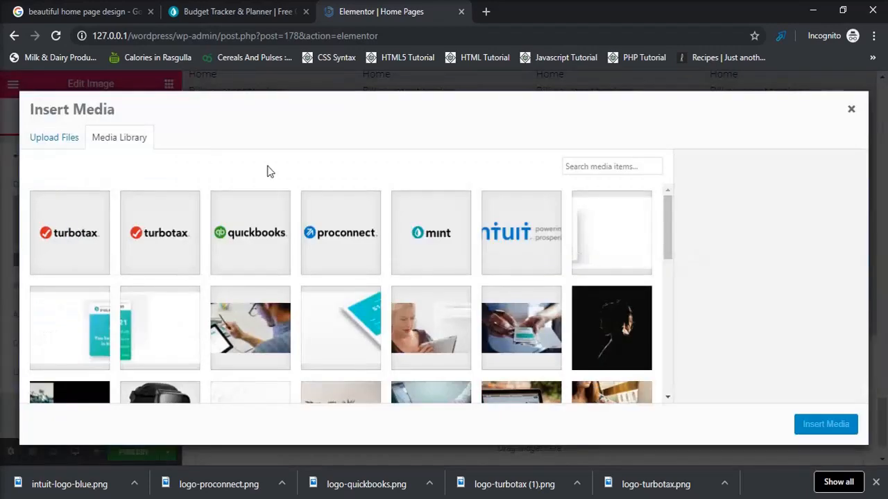
pyautogui.click(343, 239)
pyautogui.click(838, 436)
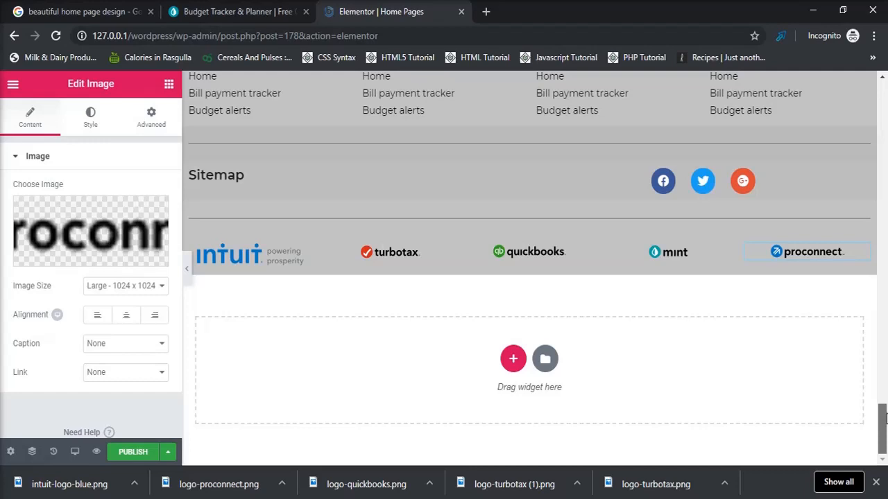
# Step: Following the Mint site's footer layout, add a new section with three equal columns below the logo row in Elementor
pyautogui.click(253, 21)
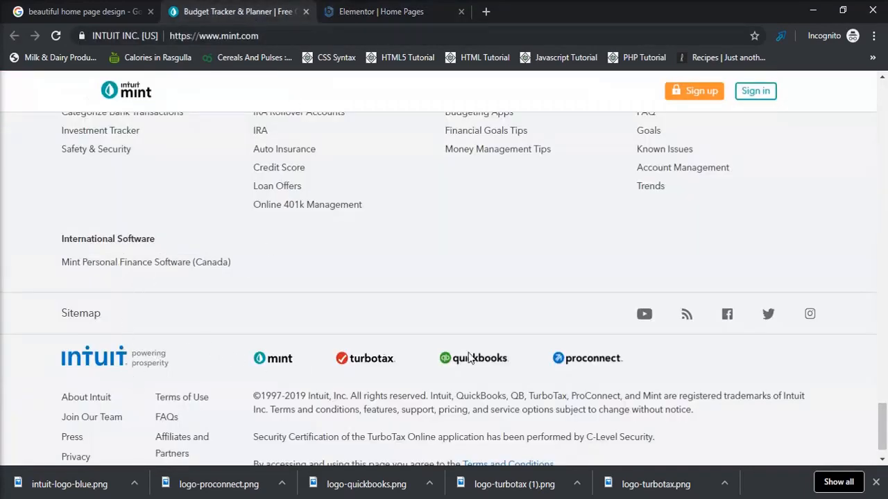
pyautogui.click(407, 15)
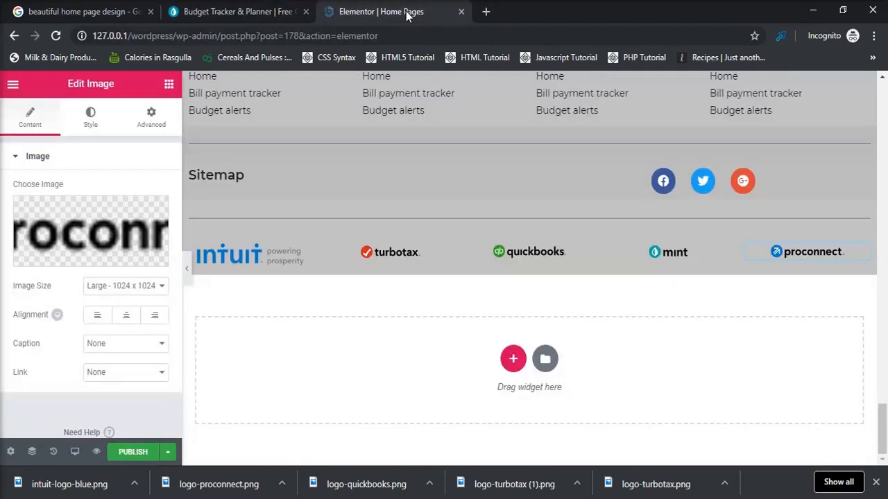
pyautogui.click(263, 15)
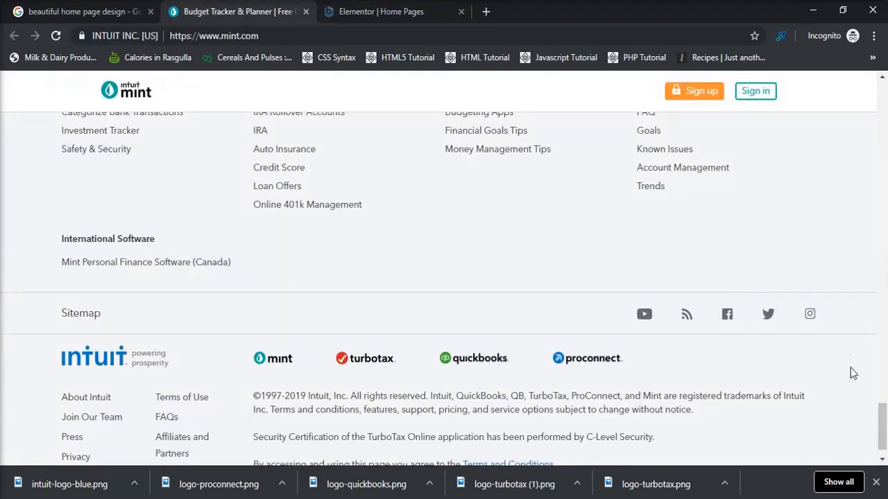
pyautogui.rightClick(883, 451)
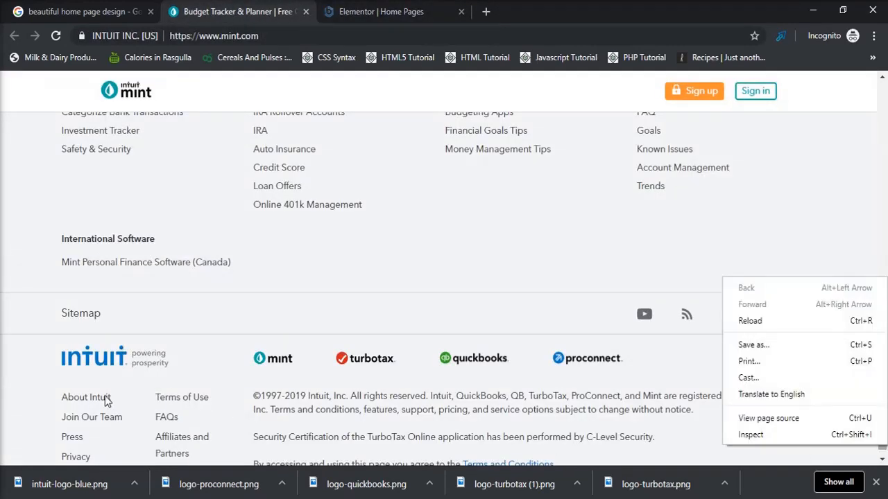
pyautogui.click(414, 11)
pyautogui.click(414, 11)
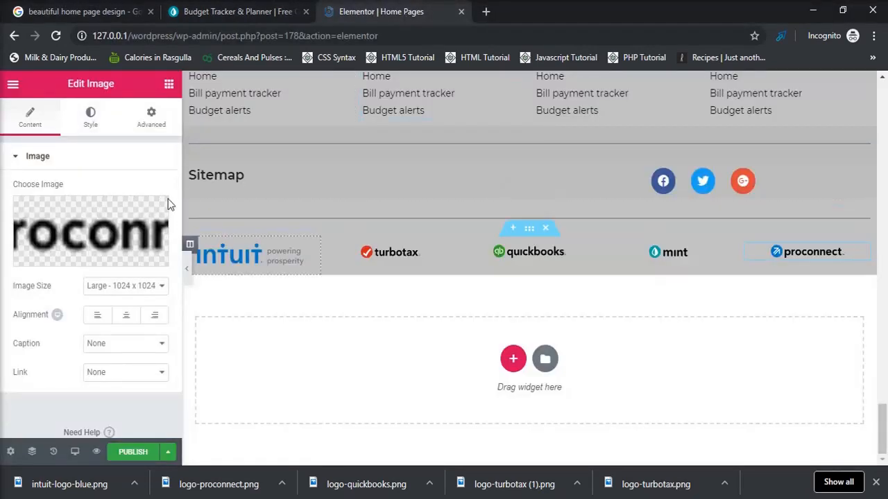
pyautogui.click(513, 359)
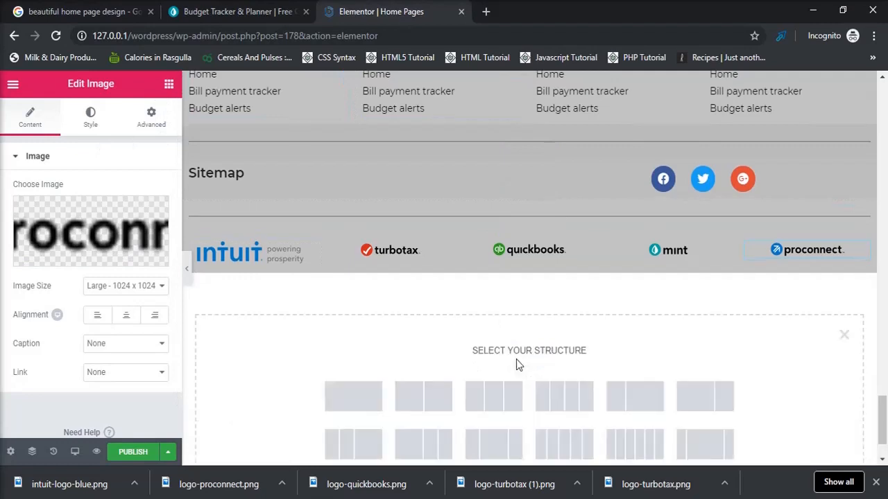
pyautogui.click(510, 409)
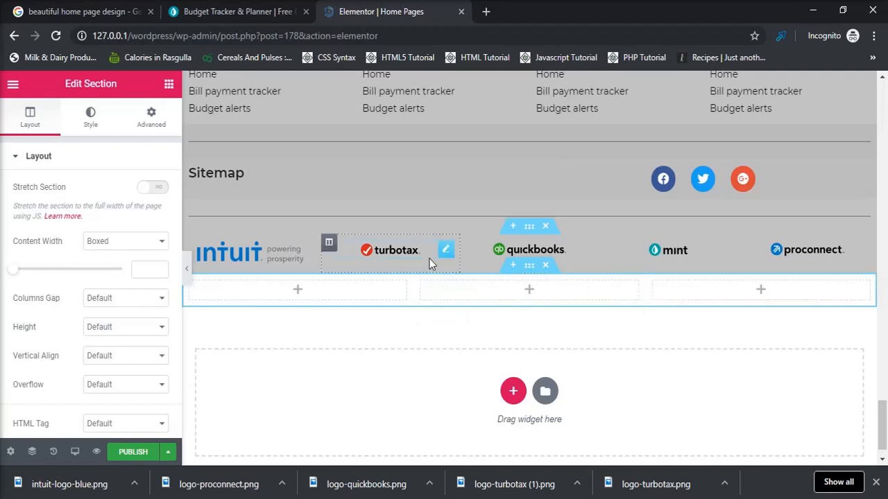
# Step: Resize the new section's columns so the first two are narrow and the third takes about half the width
pyautogui.rightClick(386, 287)
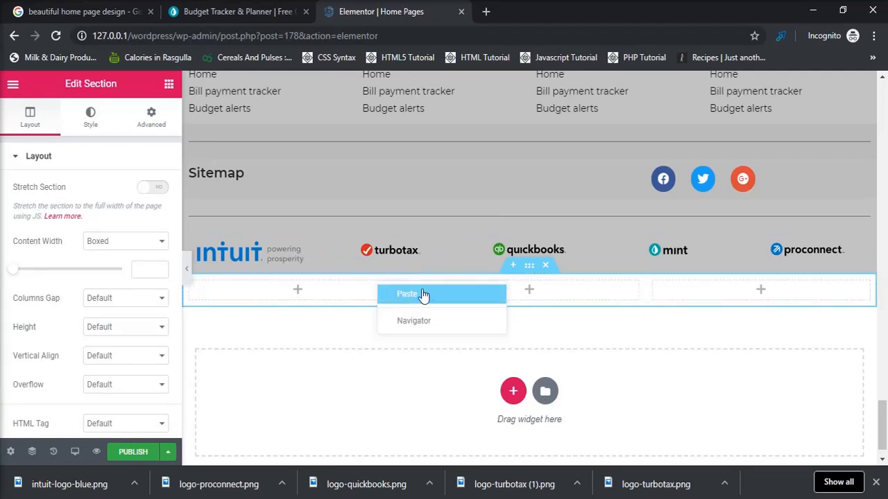
pyautogui.click(376, 373)
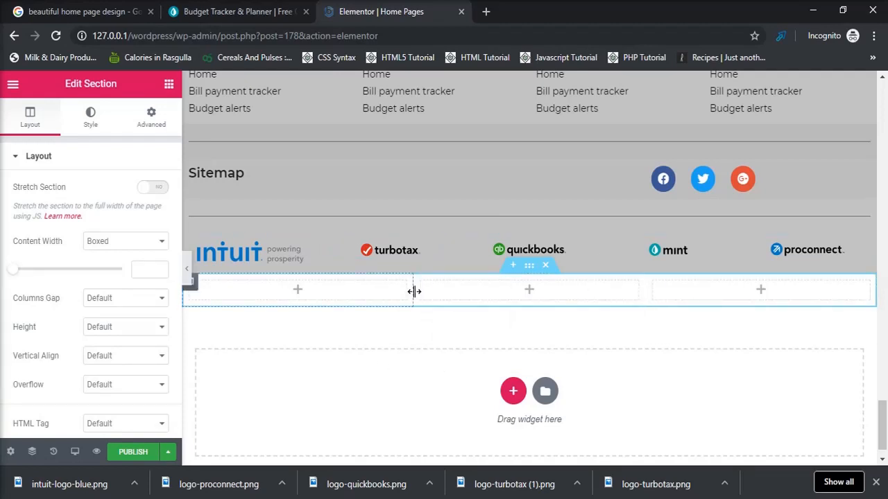
pyautogui.moveTo(414, 290); pyautogui.dragTo(331, 289)
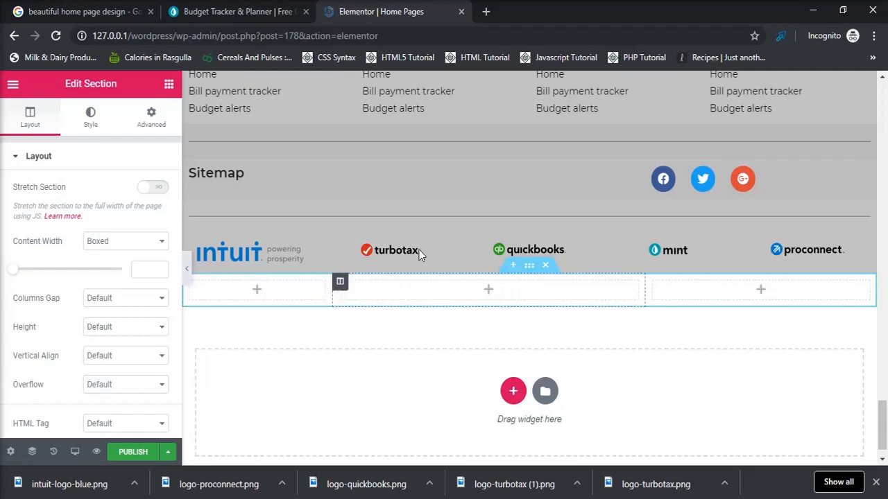
pyautogui.moveTo(645, 290); pyautogui.dragTo(498, 290)
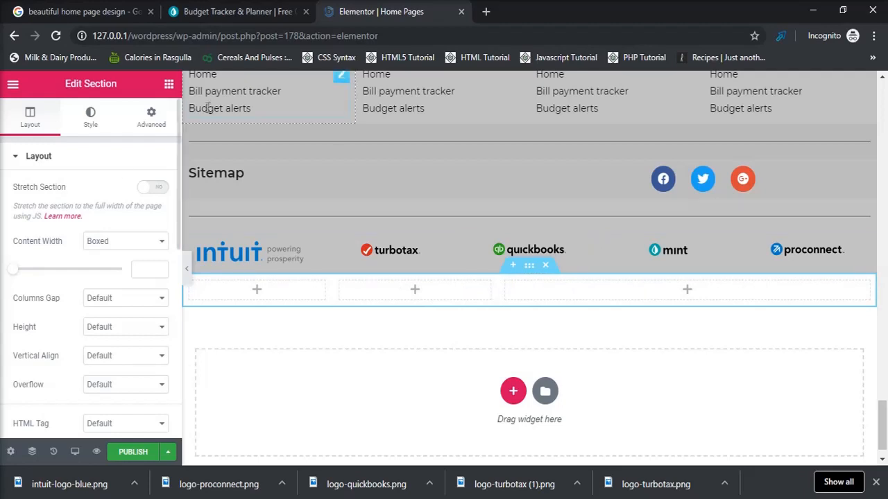
# Step: Give the new three-column section a classic background in semi-transparent black, matching the grey of the rows above
pyautogui.click(527, 269)
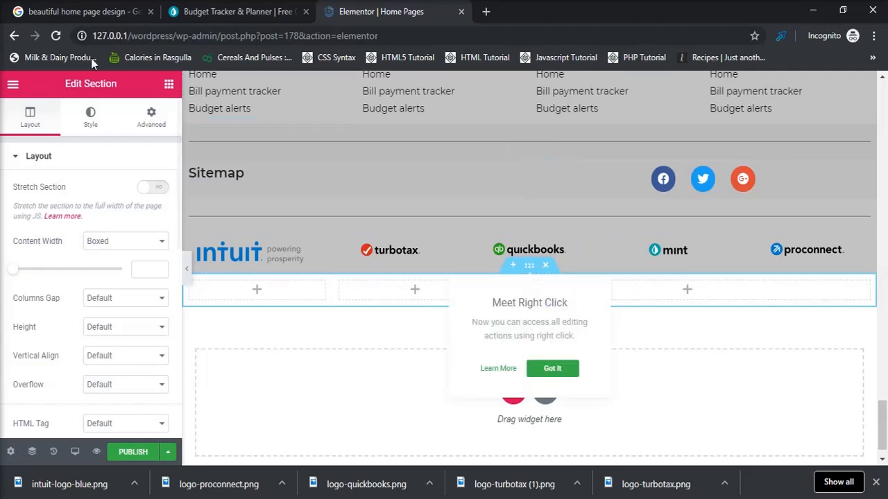
pyautogui.click(91, 116)
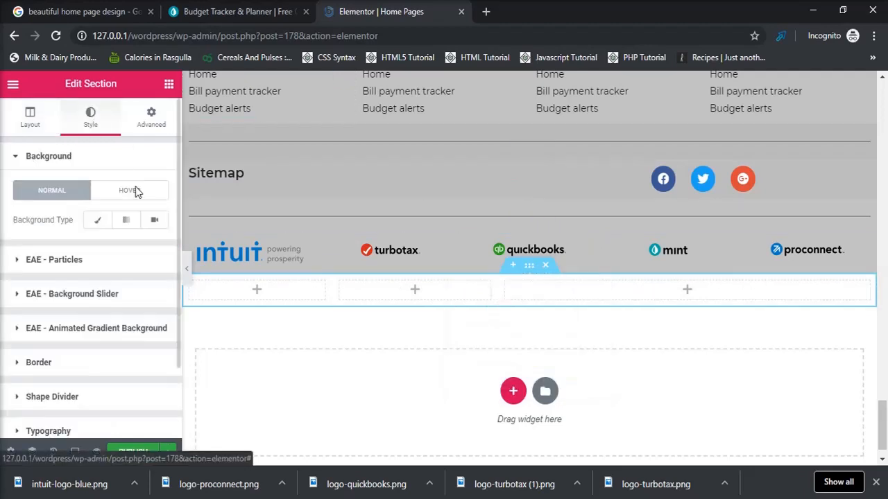
pyautogui.click(95, 221)
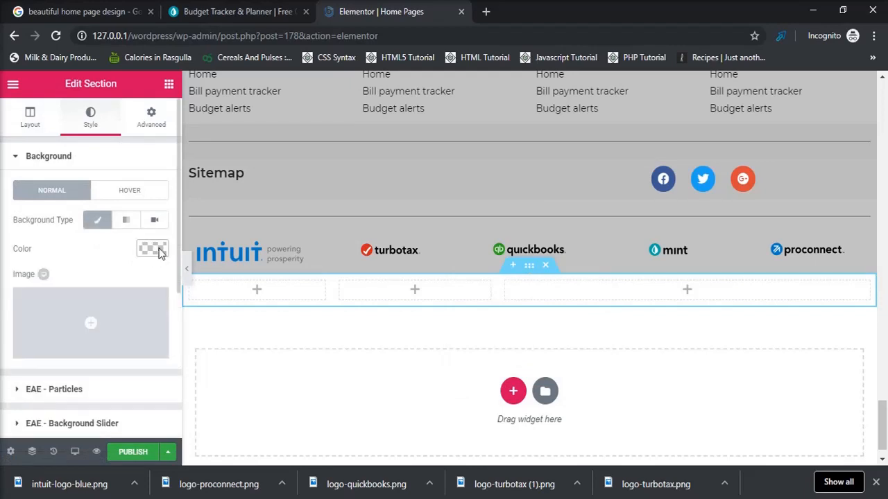
pyautogui.click(153, 249)
pyautogui.moveTo(159, 380); pyautogui.dragTo(159, 372)
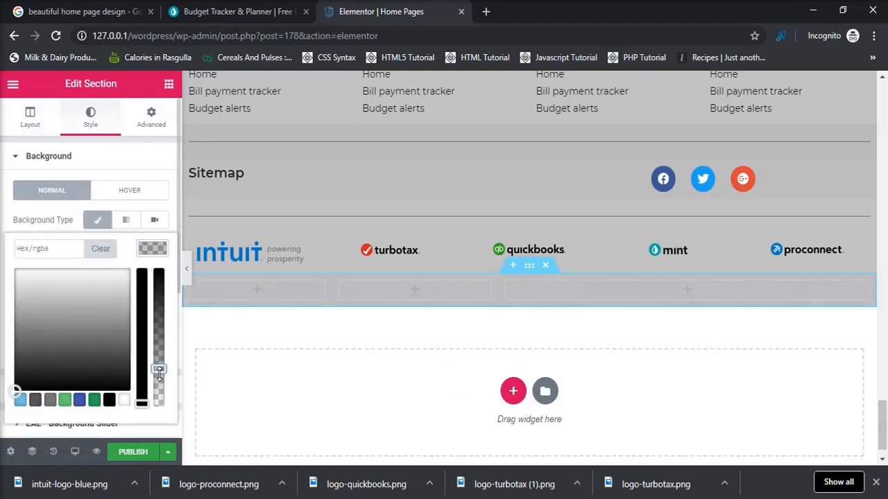
pyautogui.click(169, 84)
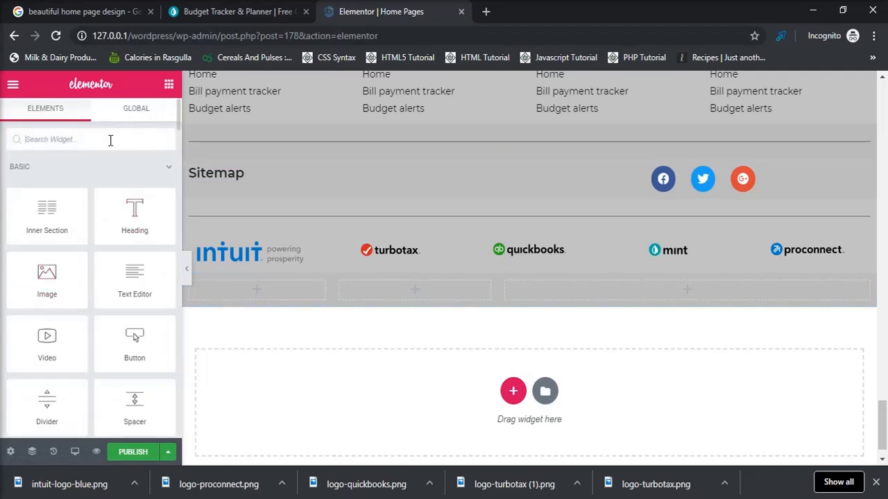
pyautogui.click(110, 141)
pyautogui.write('icon')
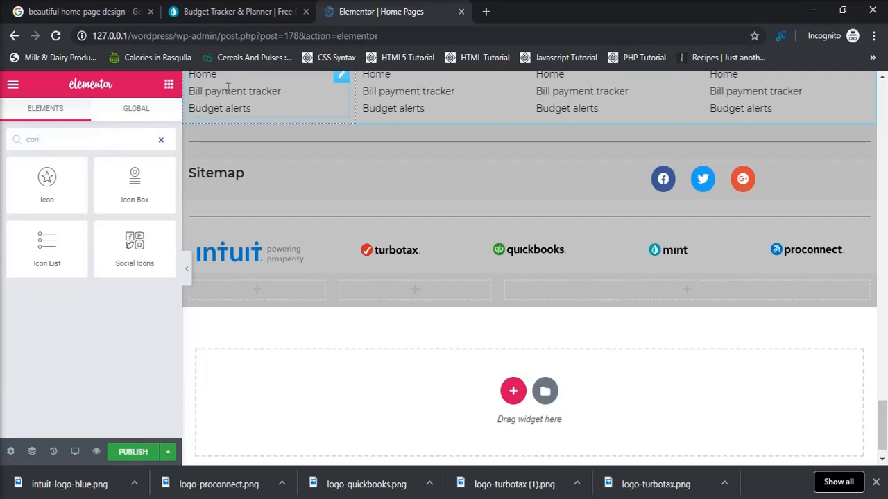
# Step: Copy the icon list from the footer's first link column and paste it into the new section's first column
pyautogui.click(310, 87)
pyautogui.rightClick(310, 88)
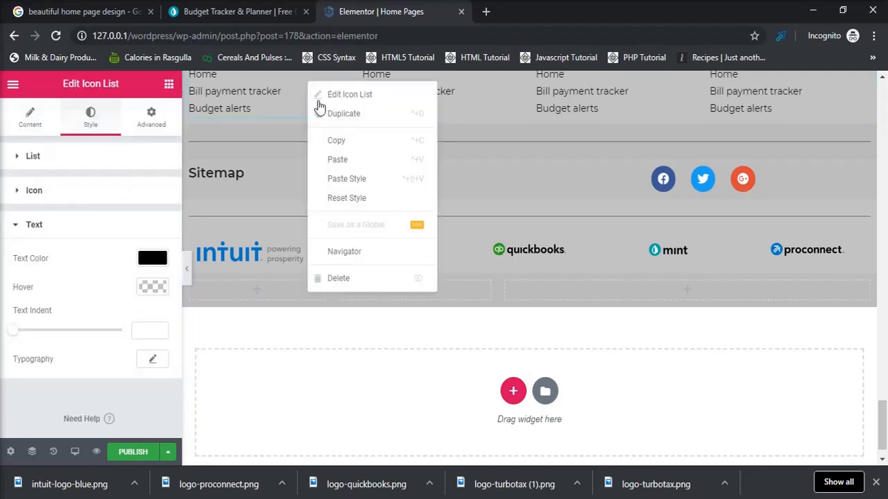
pyautogui.click(373, 147)
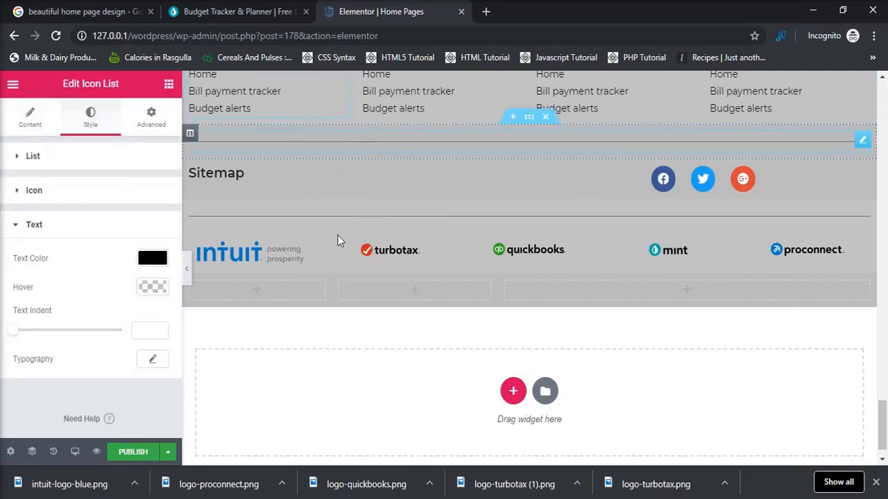
pyautogui.rightClick(274, 286)
pyautogui.click(307, 298)
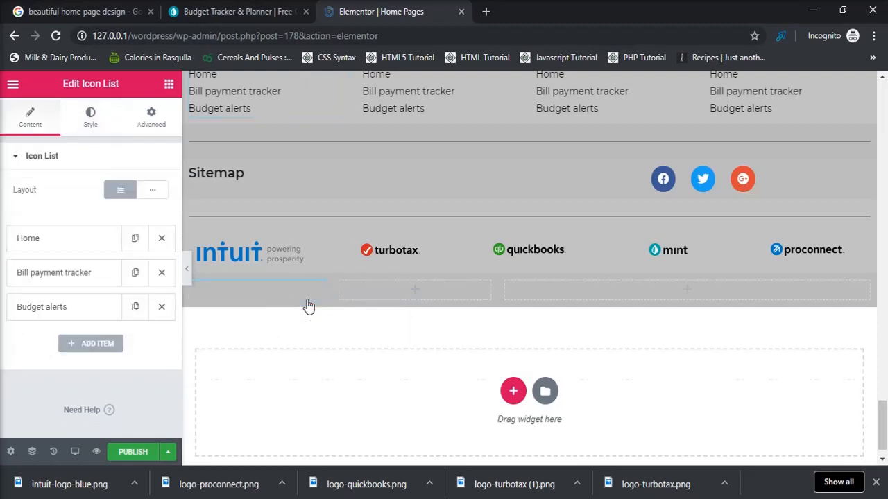
# Step: Copy the icon list just placed below the intuit logo and paste it into the new section's second column
pyautogui.rightClick(277, 305)
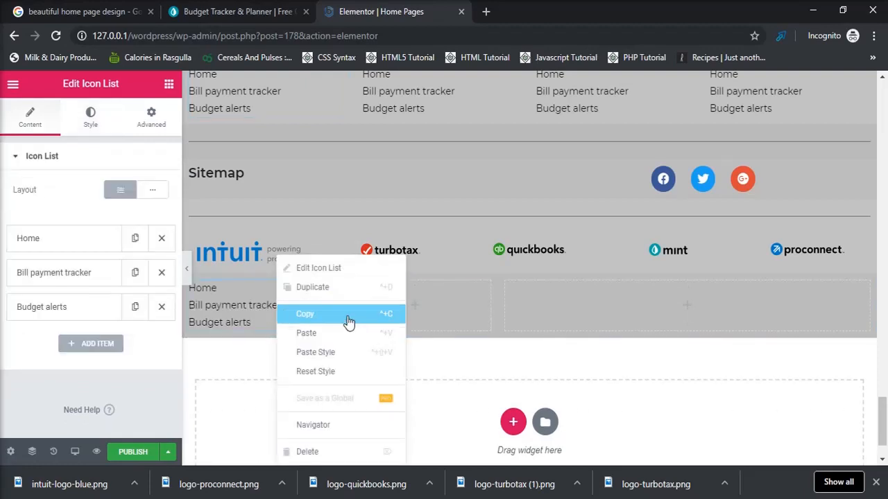
pyautogui.click(344, 320)
pyautogui.rightClick(386, 317)
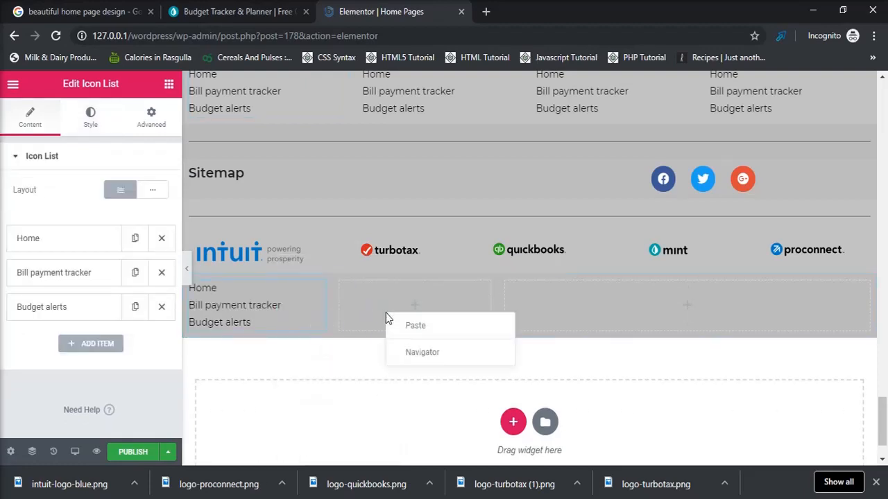
pyautogui.click(430, 327)
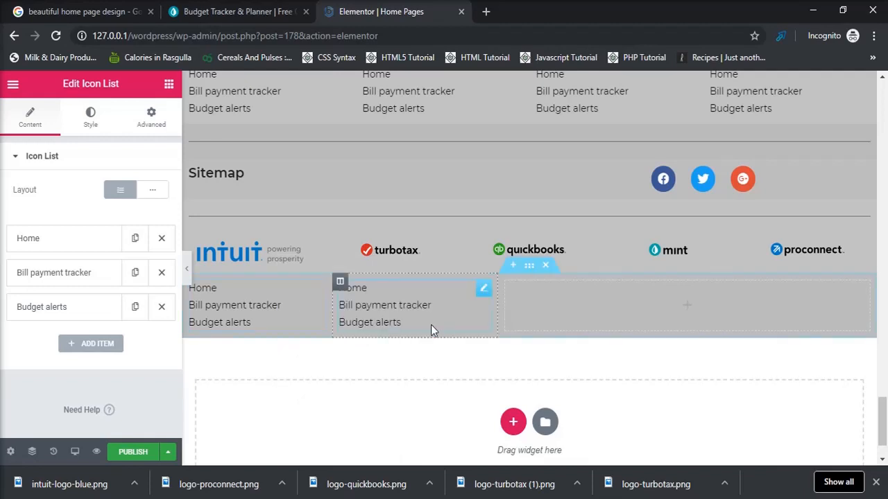
# Step: Following the Mint site's footer, add a Text Editor widget to the new section's third column and delete its placeholder text
pyautogui.click(264, 12)
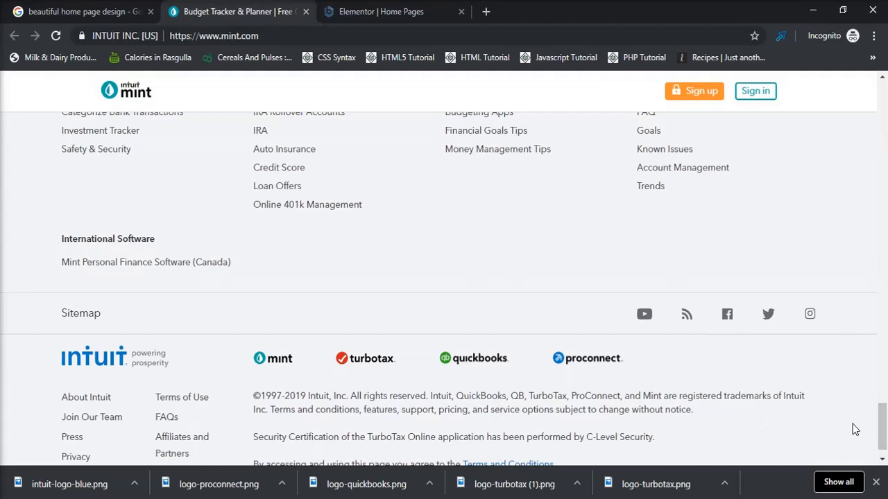
pyautogui.rightClick(885, 462)
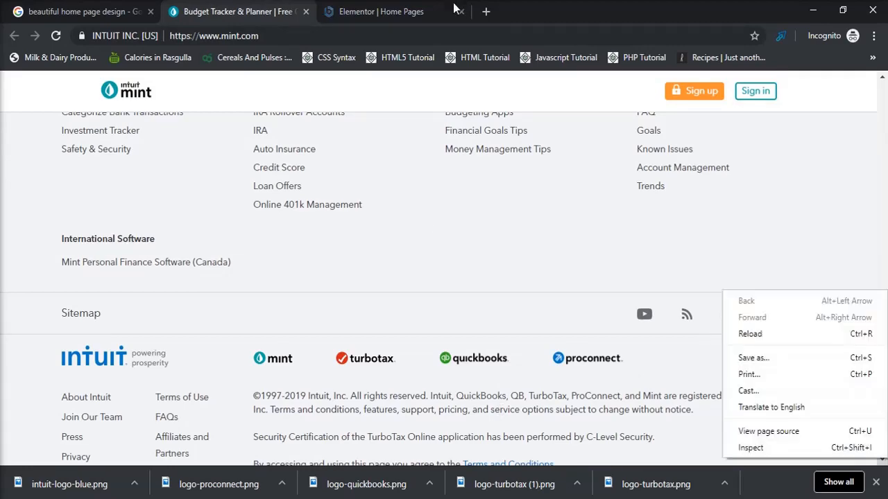
pyautogui.click(389, 14)
pyautogui.click(388, 13)
pyautogui.click(76, 12)
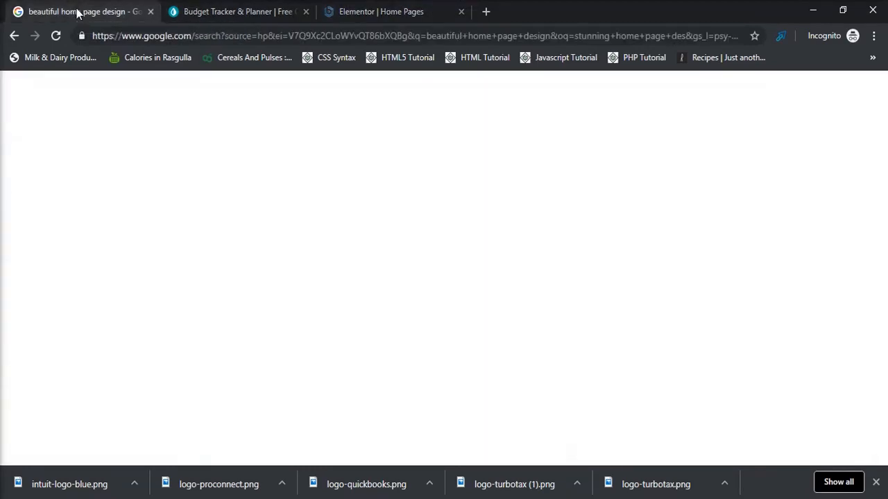
pyautogui.click(230, 12)
pyautogui.click(370, 15)
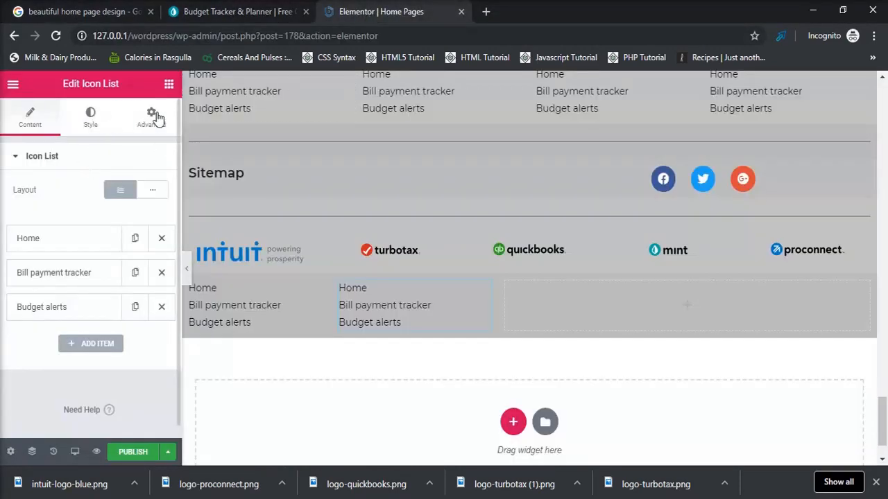
pyautogui.click(169, 85)
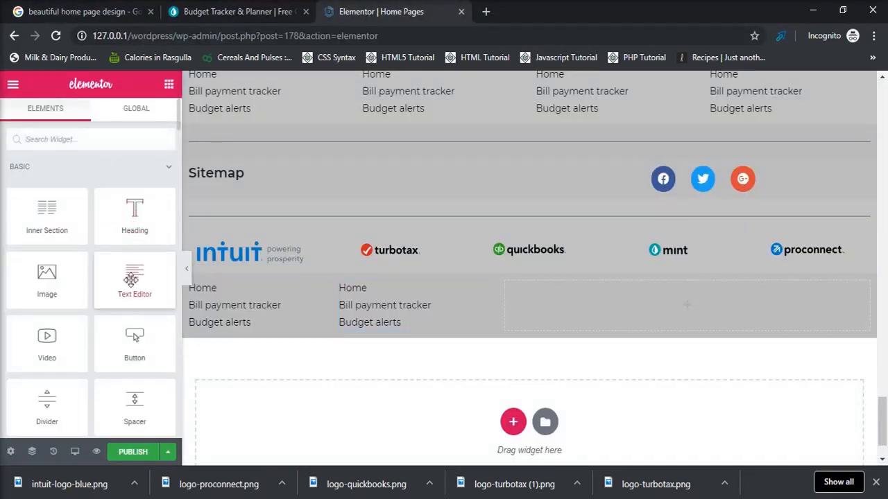
pyautogui.moveTo(134, 277); pyautogui.dragTo(582, 310)
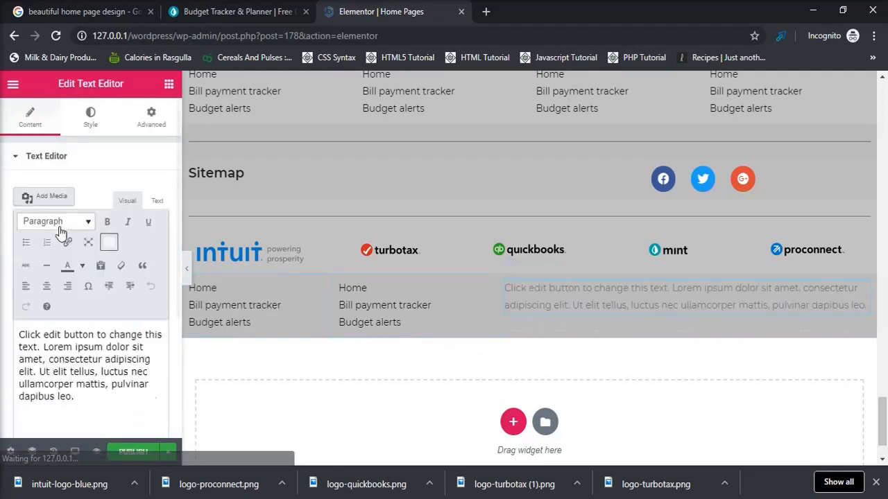
pyautogui.tripleClick(137, 366)
pyautogui.press('BackSpace')
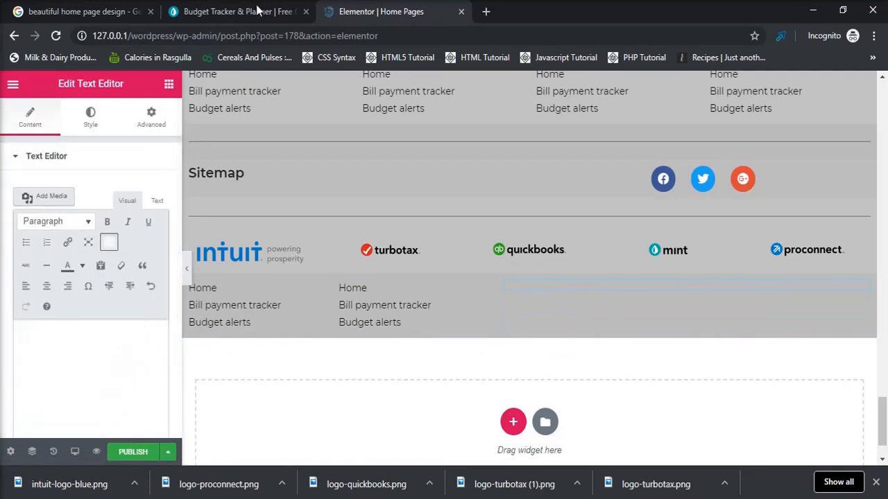
# Step: Copy the copyright paragraph starting "1997-2019 Intuit, Inc." from the Mint site's footer and paste it into the empty Text Editor widget
pyautogui.click(237, 17)
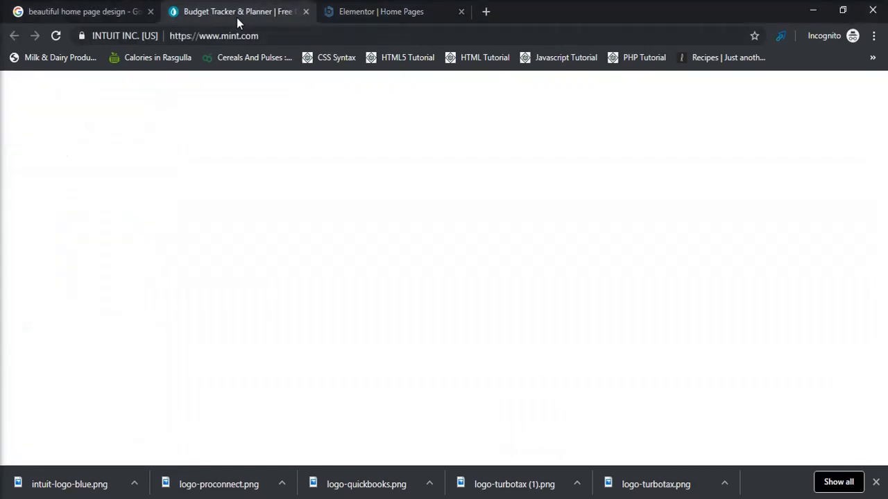
pyautogui.moveTo(255, 396); pyautogui.dragTo(778, 412)
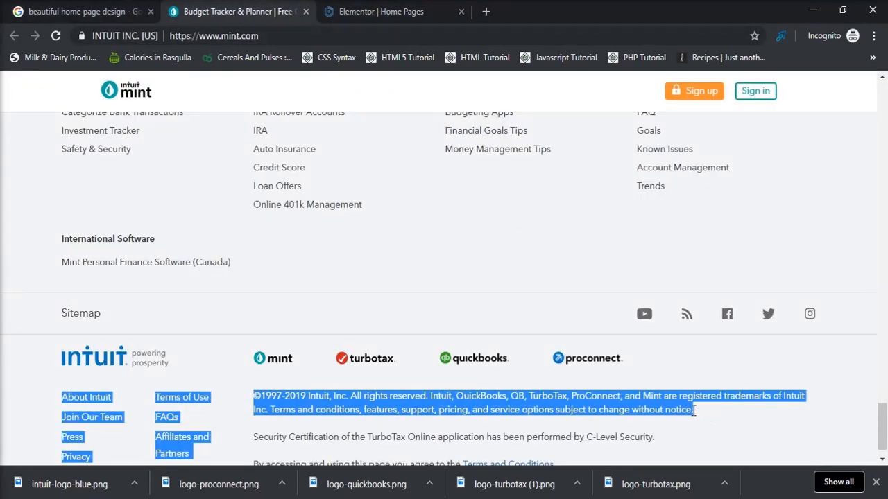
pyautogui.rightClick(692, 410)
pyautogui.click(777, 403)
pyautogui.click(777, 403)
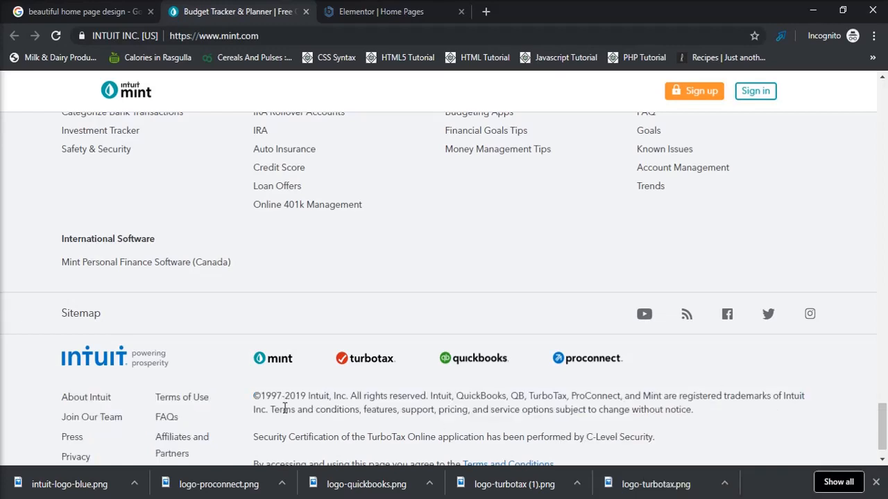
pyautogui.moveTo(256, 396); pyautogui.dragTo(793, 416)
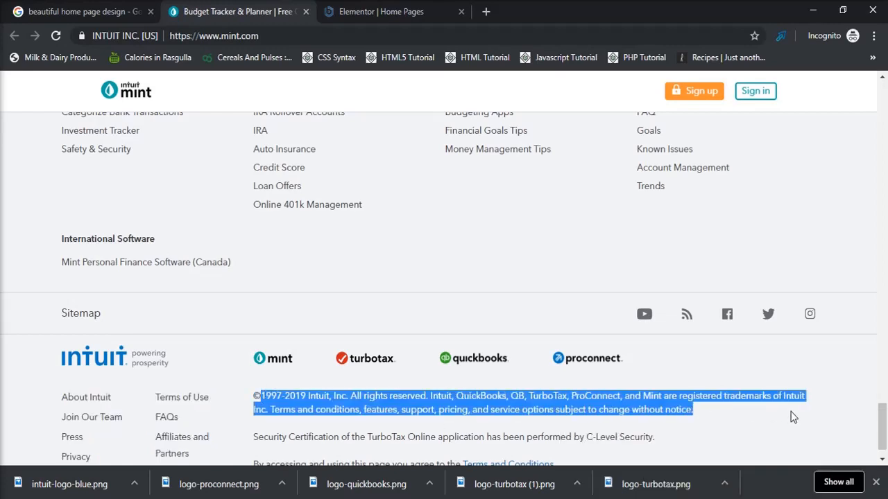
pyautogui.click(372, 13)
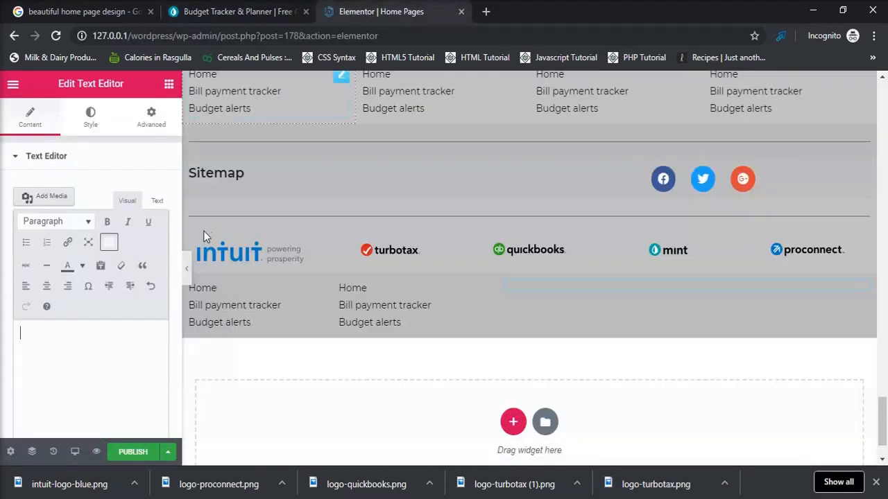
pyautogui.hotkey('ctrl', 'v')
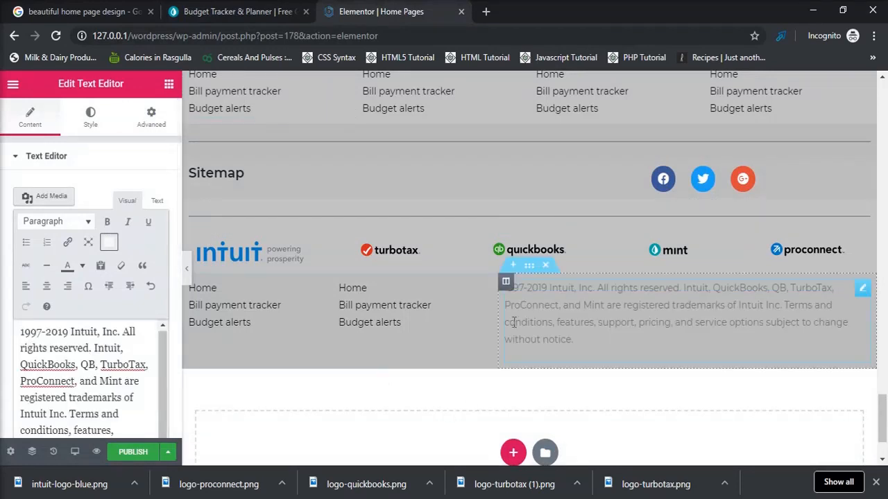
# Step: Narrow the two link-list columns to about a sixth of the row each, widening the copyright text column to about two thirds
pyautogui.moveTo(497, 320); pyautogui.dragTo(450, 315)
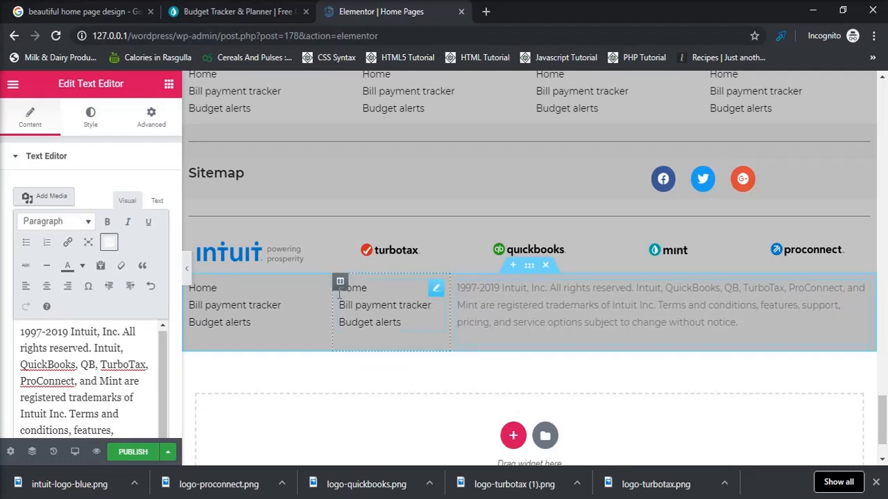
pyautogui.moveTo(324, 296); pyautogui.dragTo(300, 296)
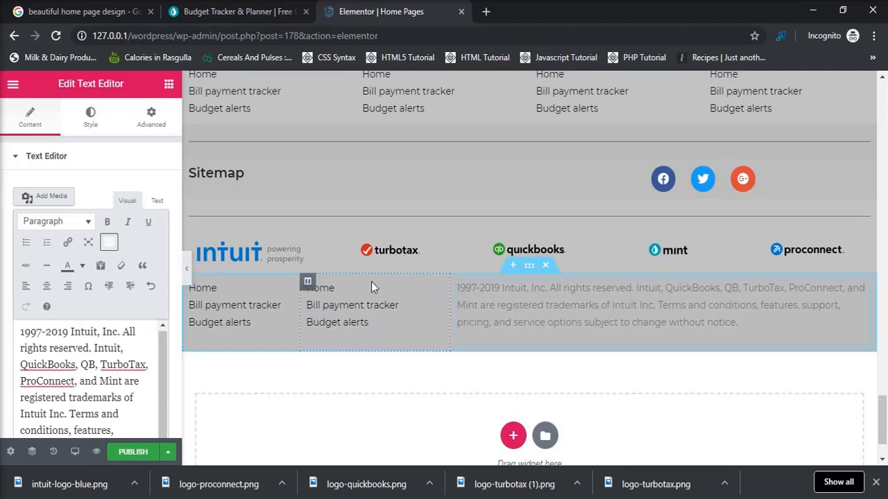
pyautogui.moveTo(453, 307); pyautogui.dragTo(414, 307)
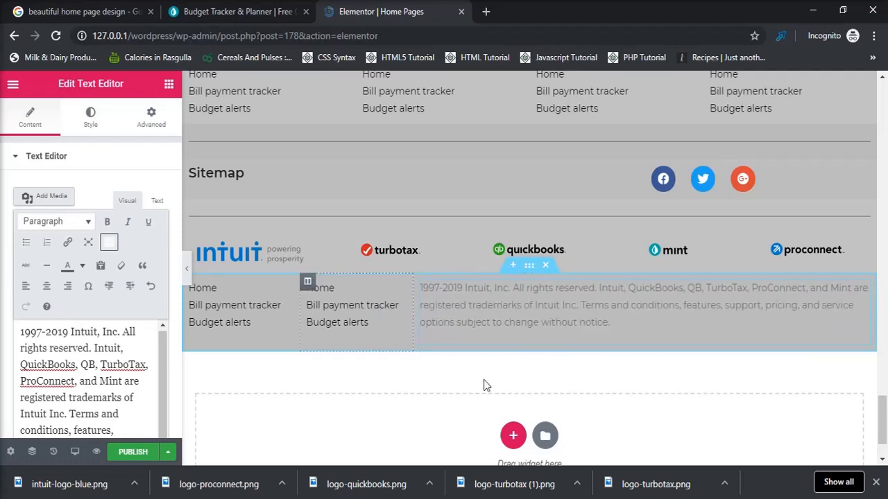
# Step: Copy the TurboTax Online "Security Certification" sentence from the Mint footer and paste it as a new paragraph below the copyright text
pyautogui.click(235, 15)
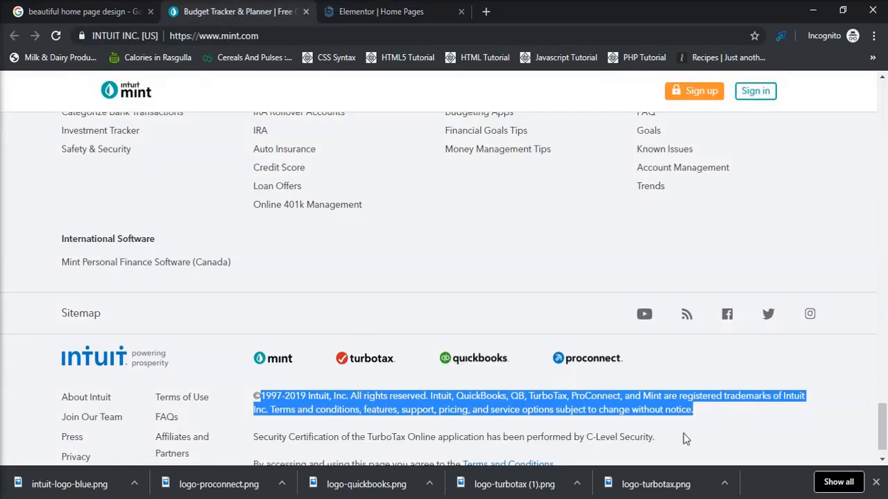
pyautogui.moveTo(251, 442); pyautogui.dragTo(692, 446)
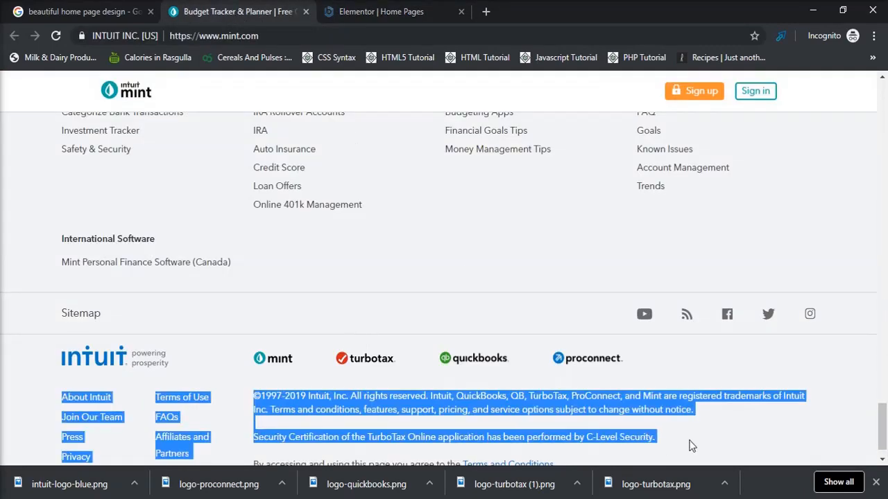
pyautogui.click(691, 446)
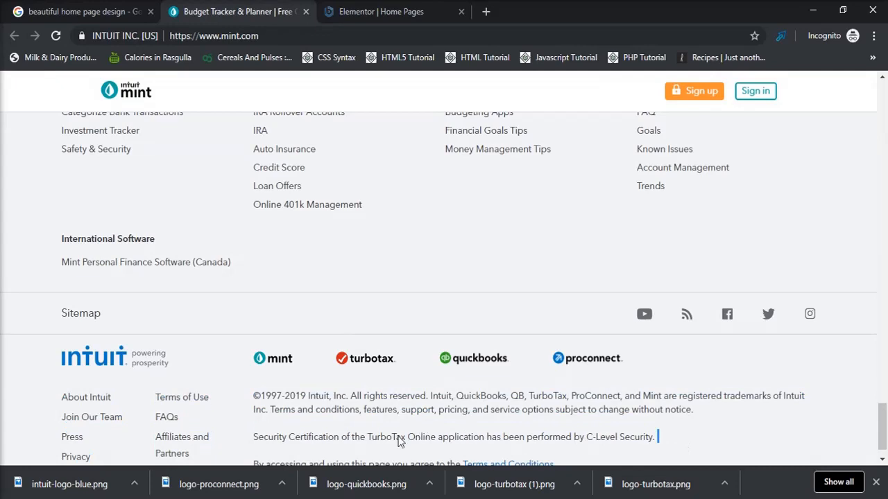
pyautogui.moveTo(256, 431); pyautogui.dragTo(663, 442)
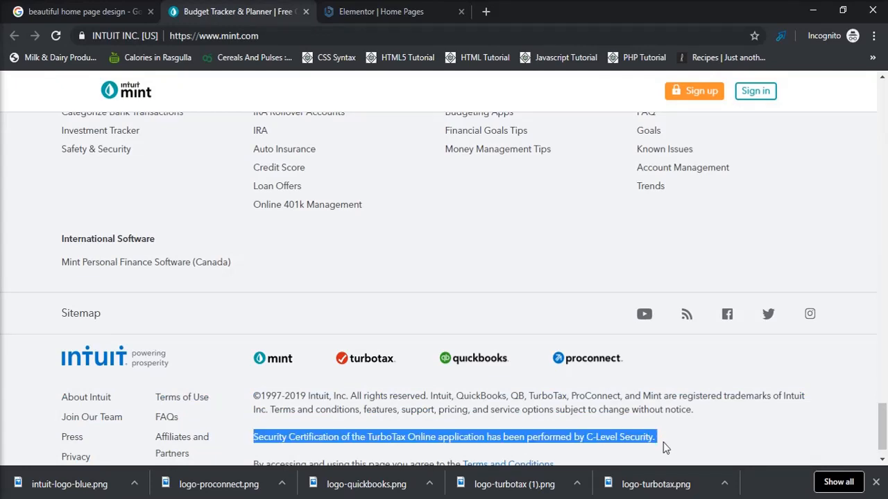
pyautogui.click(409, 11)
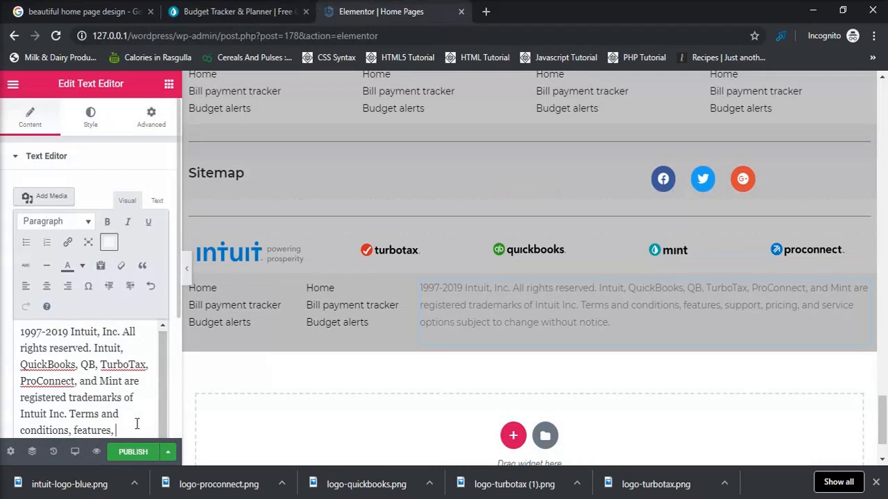
pyautogui.scroll(-3, 173, 280)
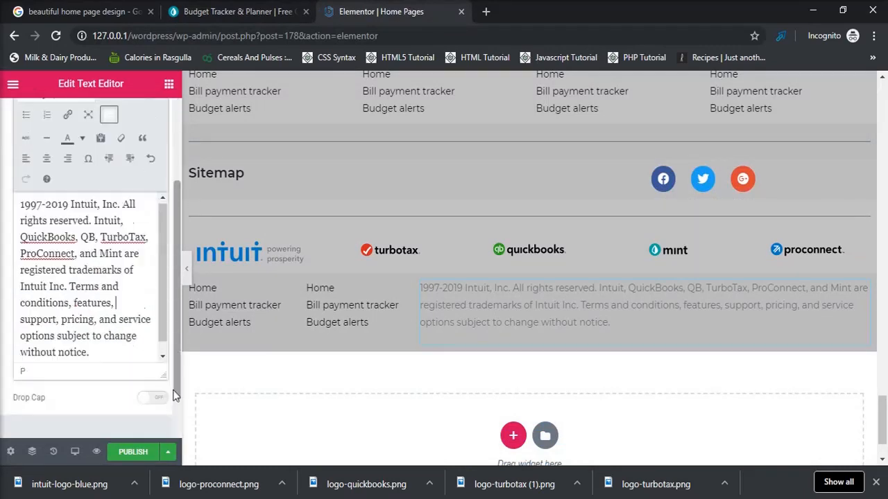
pyautogui.click(116, 291)
pyautogui.press('Return')
pyautogui.hotkey('ctrl', 'v')
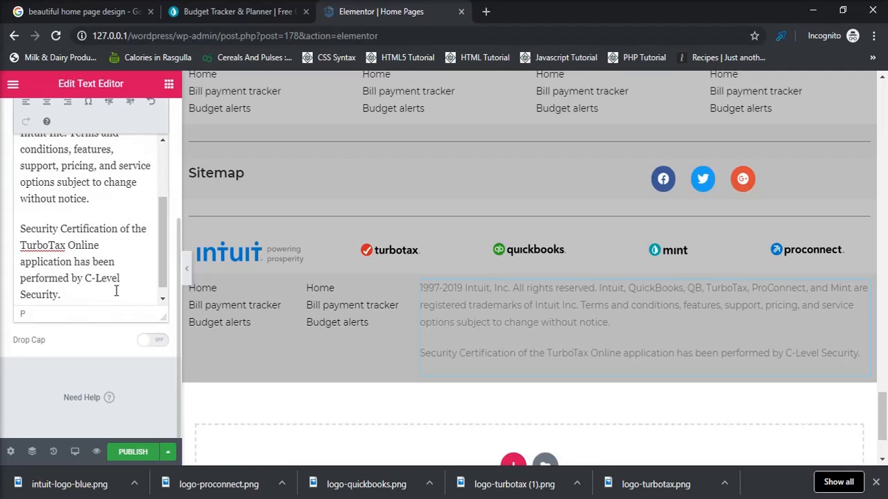
# Step: Review the Mint site's header navigation for reference and add a new six-column section below the Elementor page's footer
pyautogui.click(254, 12)
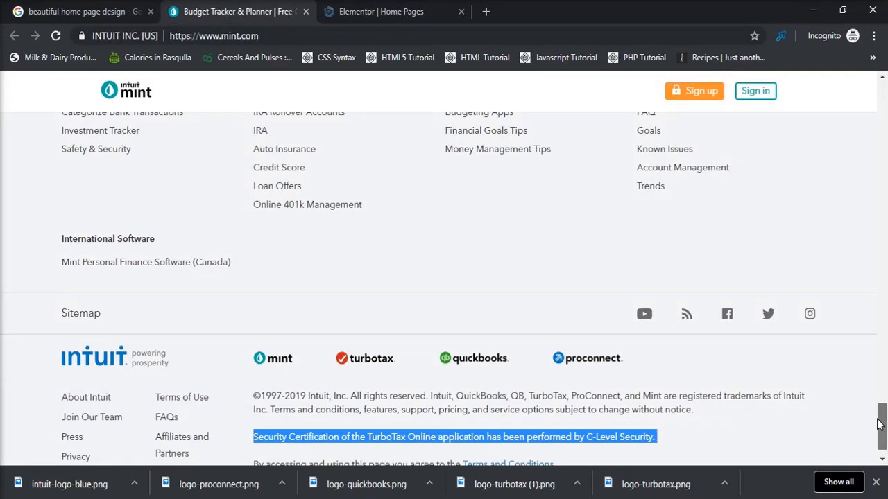
pyautogui.moveTo(882, 426); pyautogui.dragTo(883, 84)
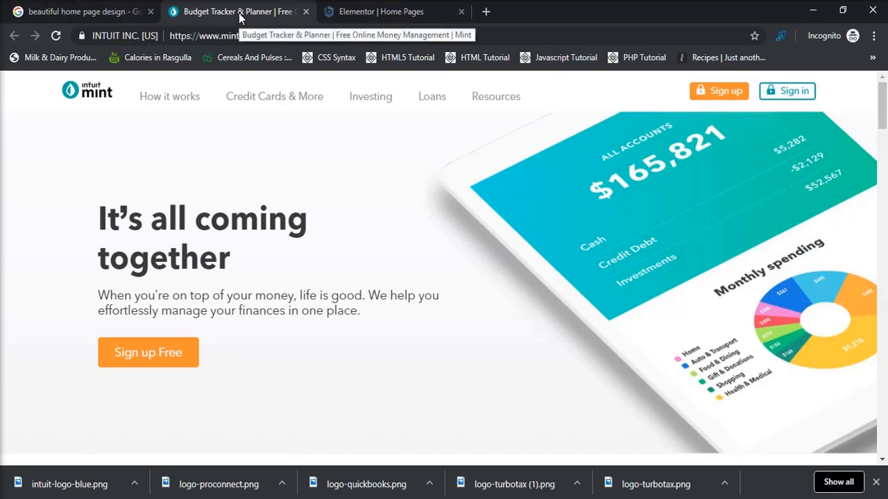
pyautogui.click(405, 13)
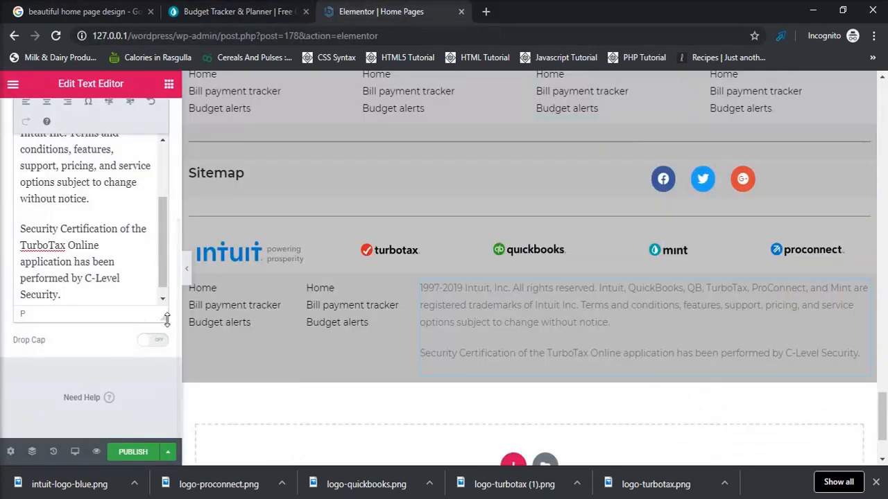
pyautogui.click(243, 15)
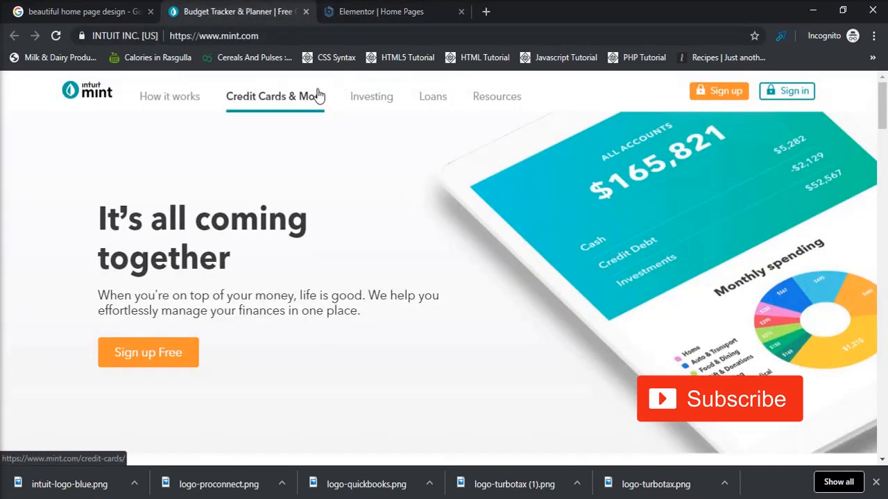
pyautogui.moveTo(488, 115)
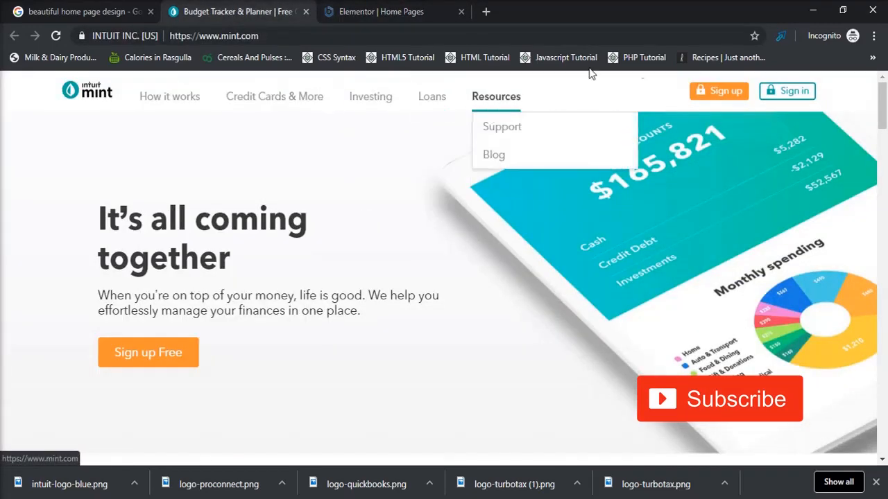
pyautogui.click(367, 20)
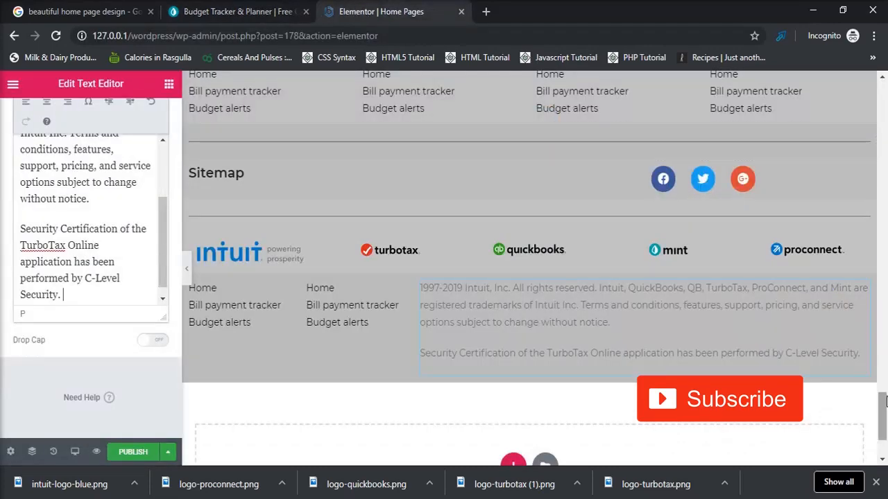
pyautogui.scroll(-2, 694, 357)
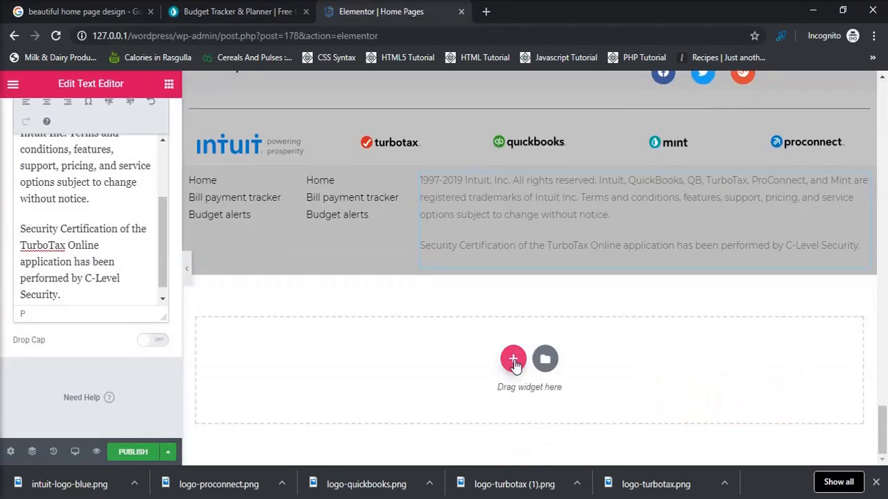
pyautogui.click(513, 360)
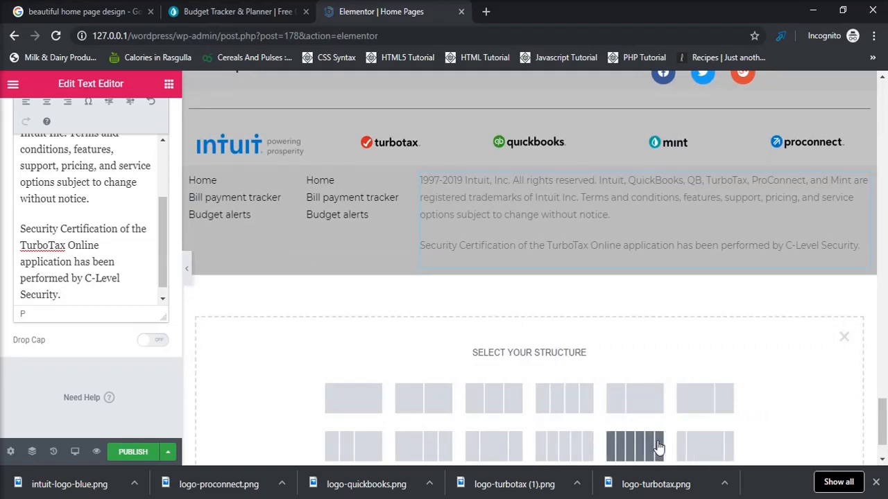
pyautogui.moveTo(882, 422); pyautogui.dragTo(882, 446)
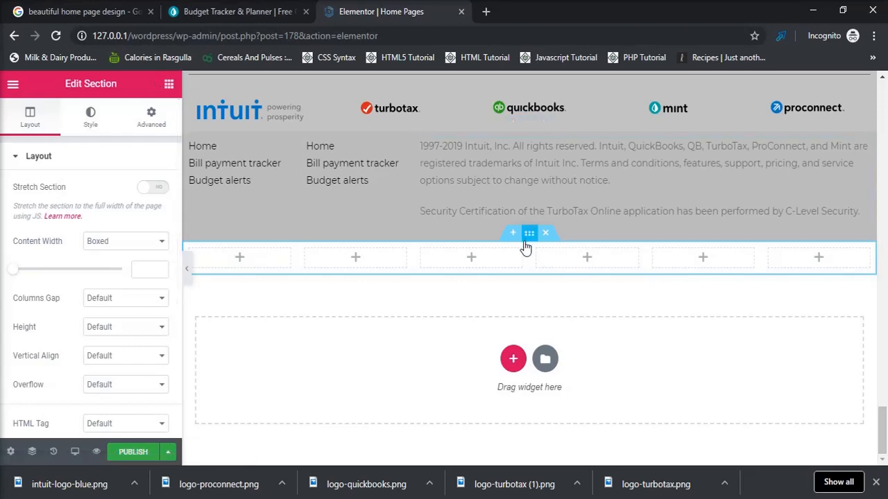
# Step: Add an Image widget to the new section's first column and insert logo-mint-footer.png from the media library
pyautogui.click(170, 84)
pyautogui.moveTo(61, 262); pyautogui.dragTo(250, 258)
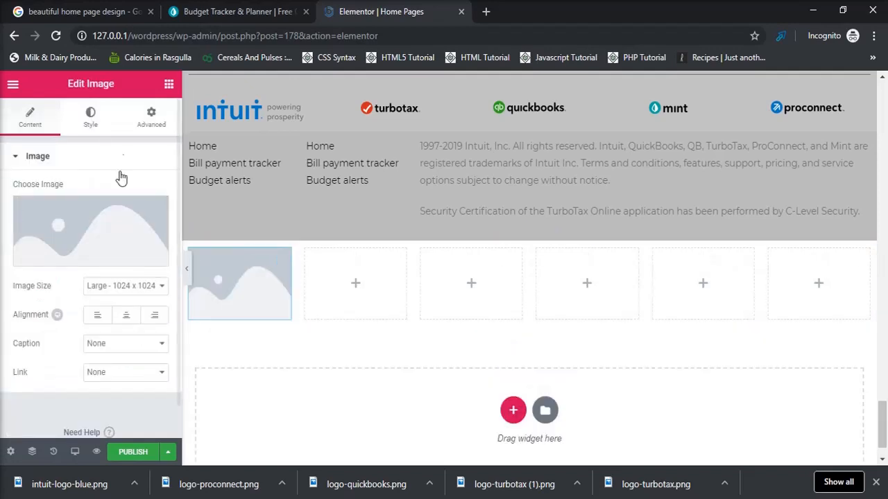
pyautogui.click(114, 228)
pyautogui.click(431, 233)
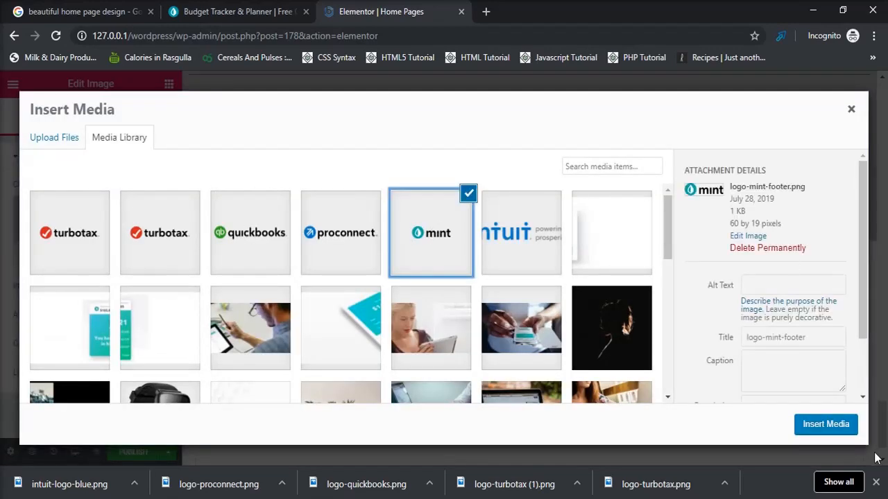
pyautogui.click(827, 429)
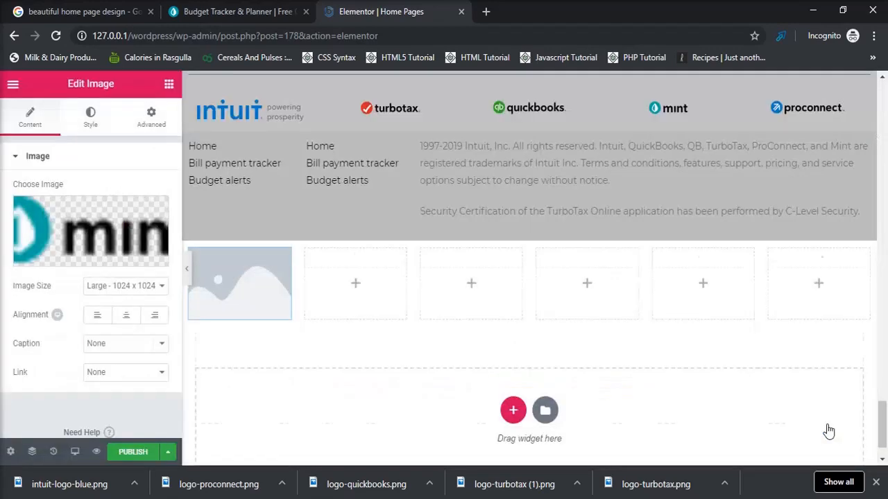
# Step: Review the Mint site's header navigation and its "How it works" submenu for reference, and return to the Elementor page
pyautogui.click(227, 11)
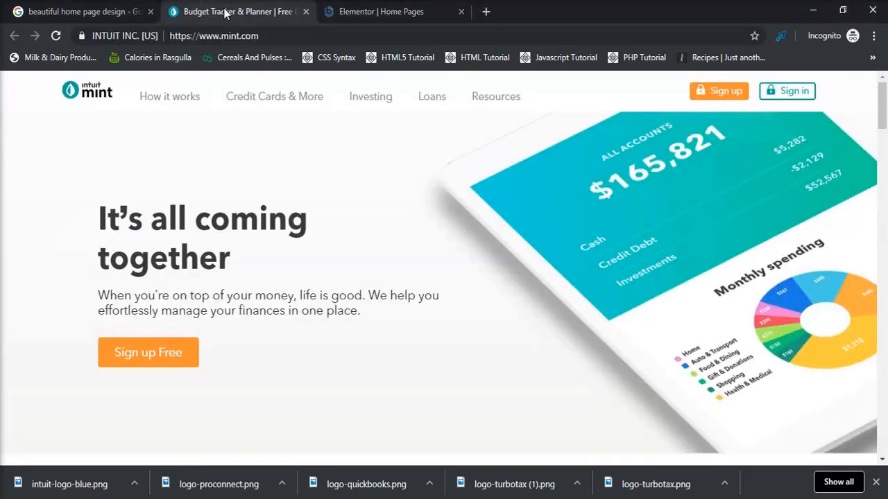
pyautogui.moveTo(158, 100)
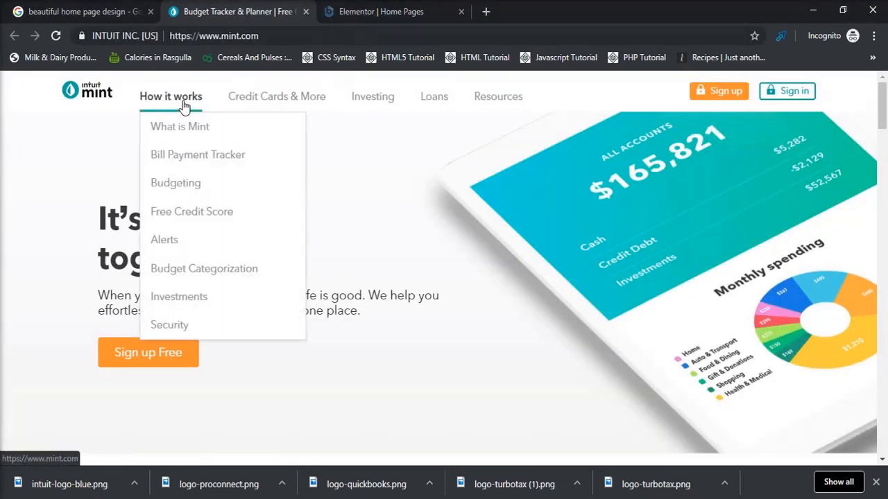
pyautogui.click(367, 18)
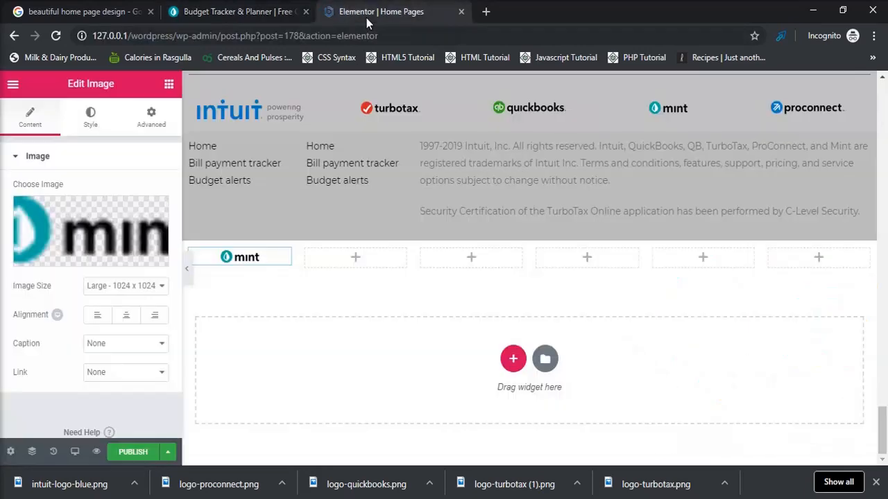
pyautogui.click(252, 13)
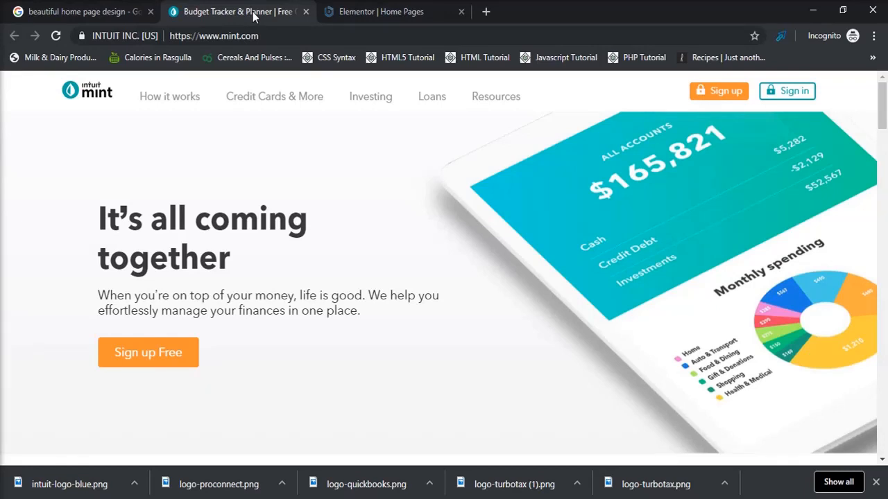
pyautogui.click(414, 17)
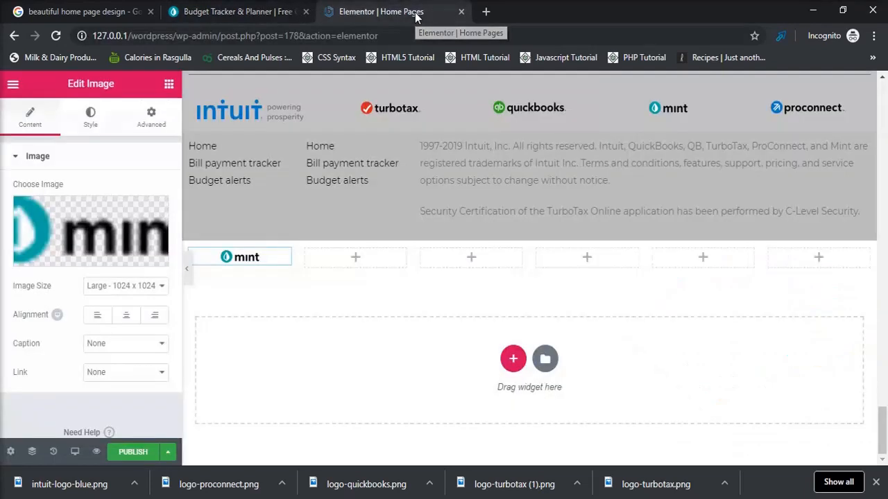
# Step: Try a Navigation Menu widget set to Top menu in the new section's second column, and delete the widget
pyautogui.click(168, 84)
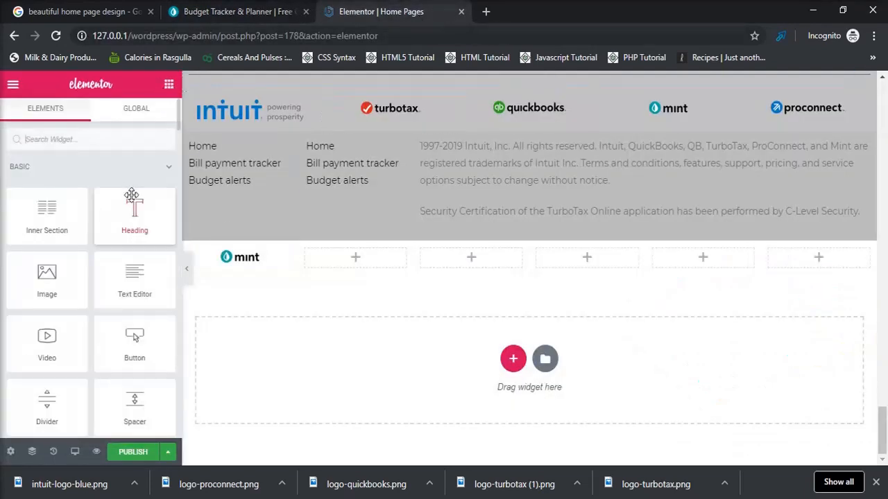
pyautogui.click(132, 146)
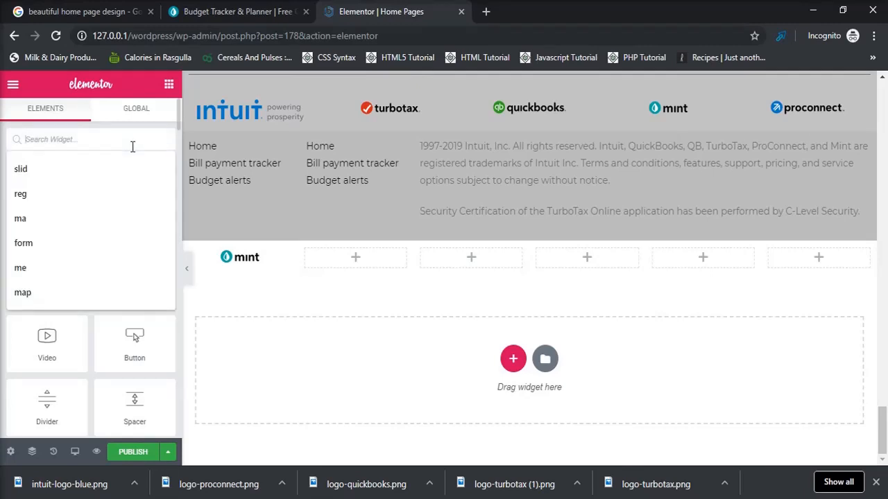
pyautogui.write('te')
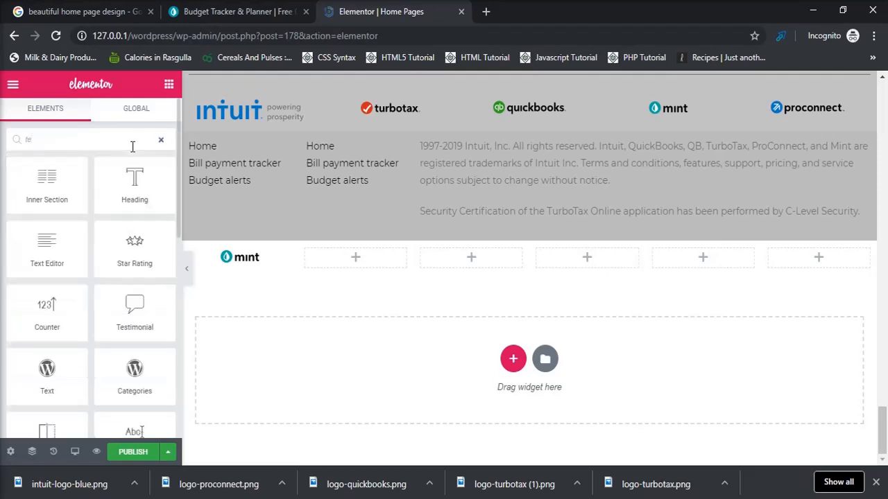
pyautogui.press('BackSpace')
pyautogui.press('BackSpace')
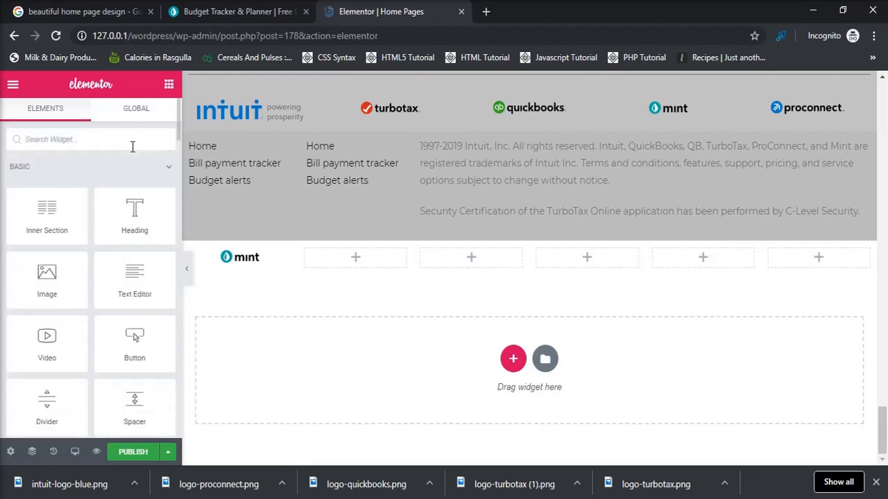
pyautogui.write('menu')
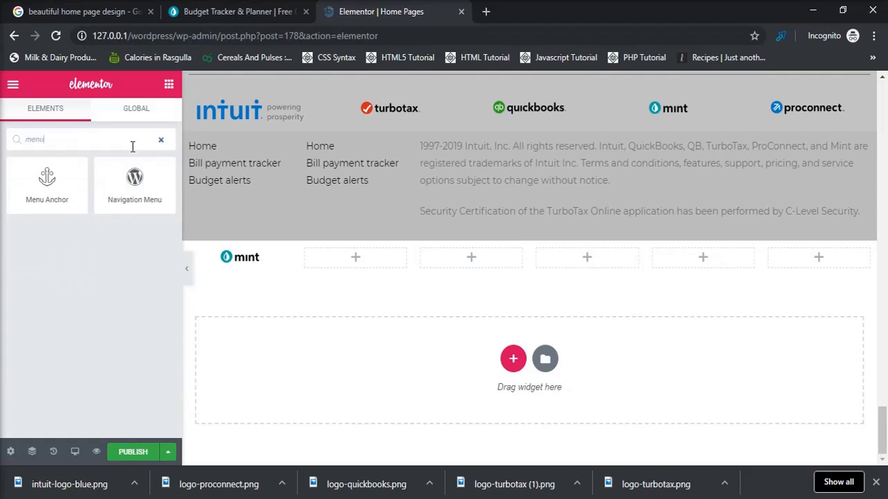
pyautogui.moveTo(143, 182); pyautogui.dragTo(382, 260)
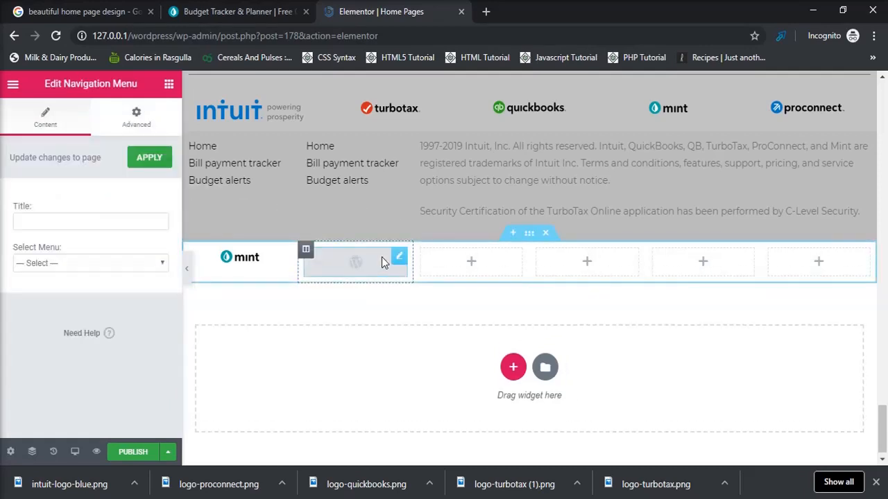
pyautogui.click(153, 267)
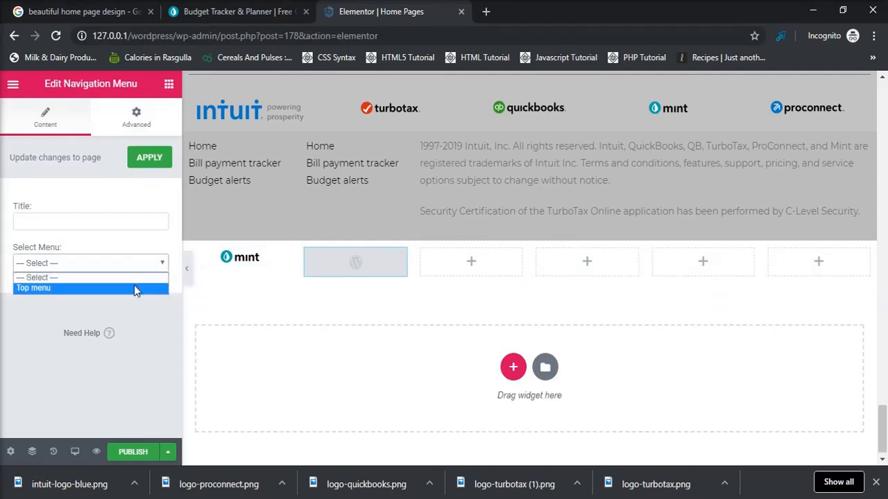
pyautogui.click(136, 289)
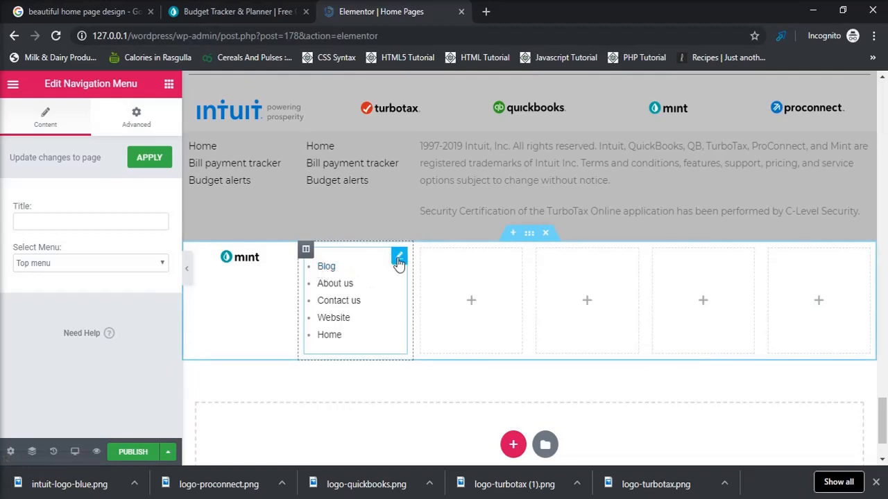
pyautogui.rightClick(398, 257)
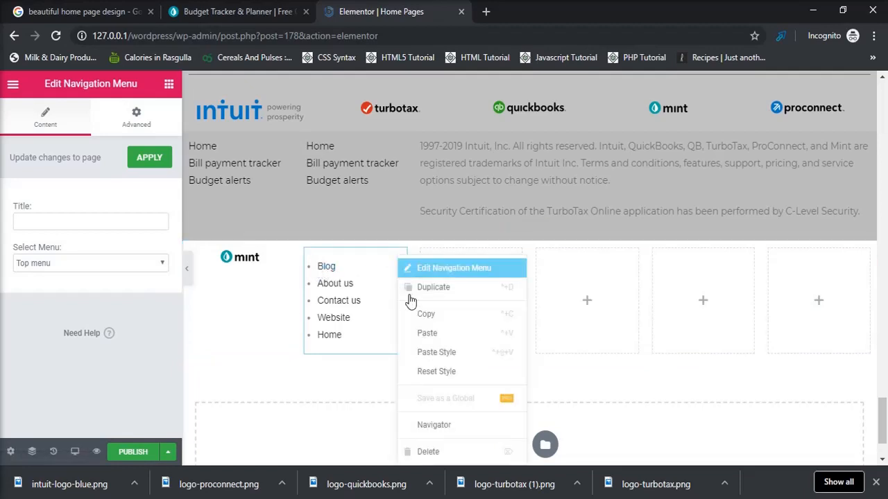
pyautogui.click(447, 458)
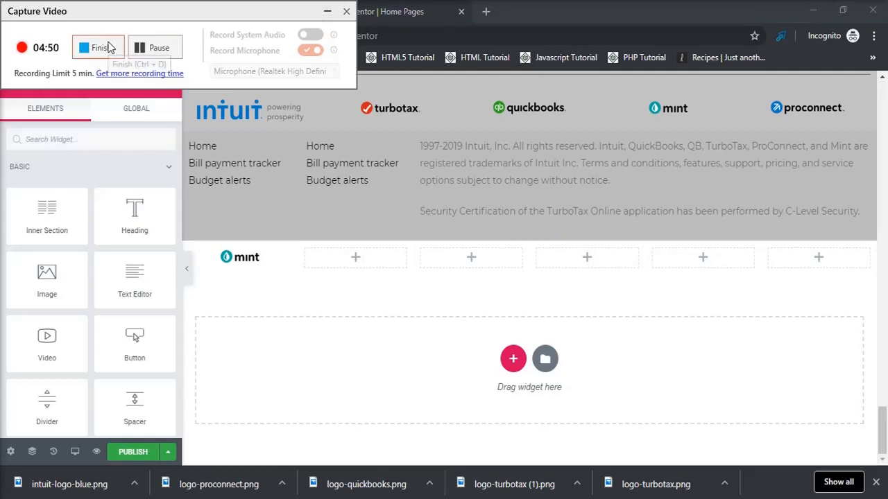
pyautogui.click(104, 45)
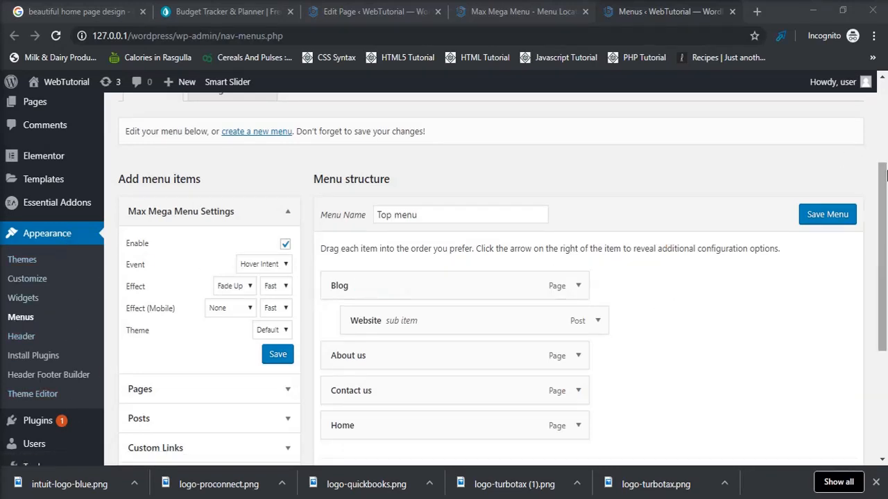
# Step: Save the pending changes to the Top menu on the WordPress Menus page, staying there instead of opening Manage Locations
pyautogui.moveTo(885, 182); pyautogui.dragTo(886, 227)
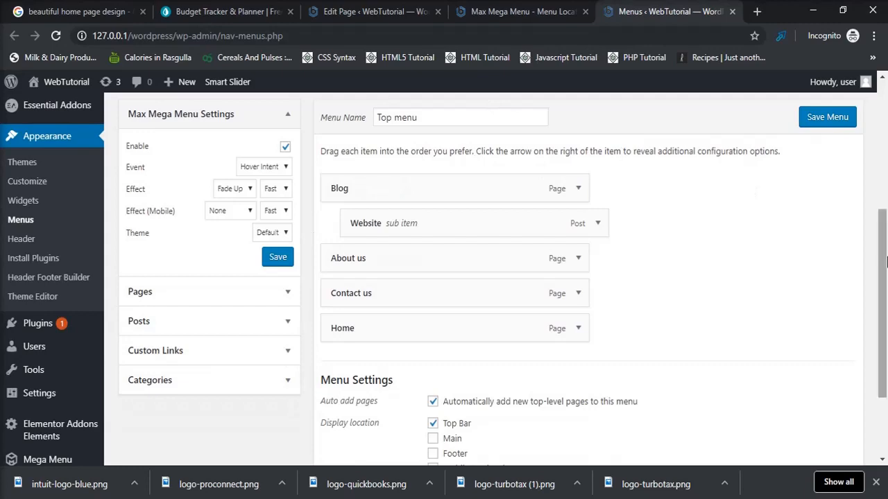
pyautogui.scroll(2, 885, 204)
pyautogui.scroll(2, 885, 204)
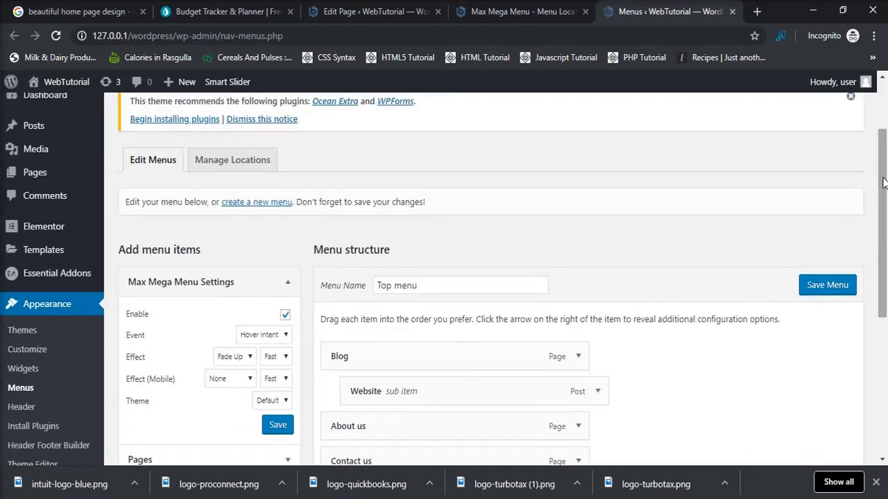
pyautogui.click(251, 168)
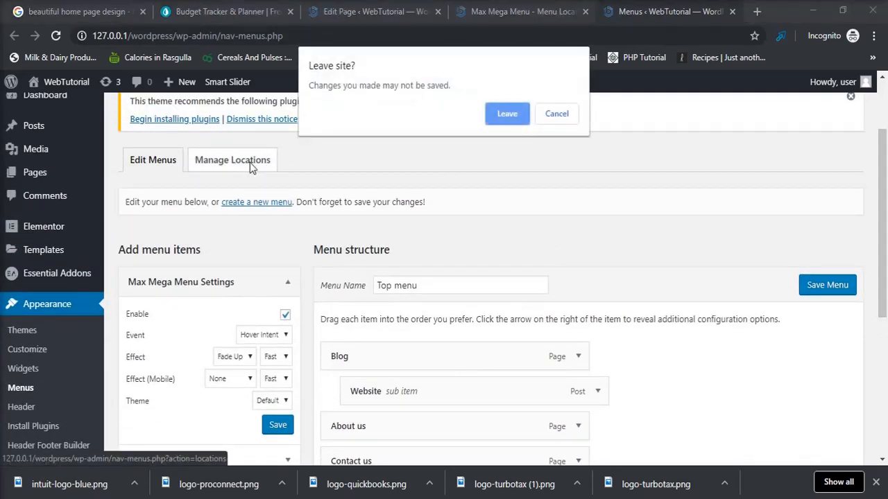
pyautogui.click(556, 117)
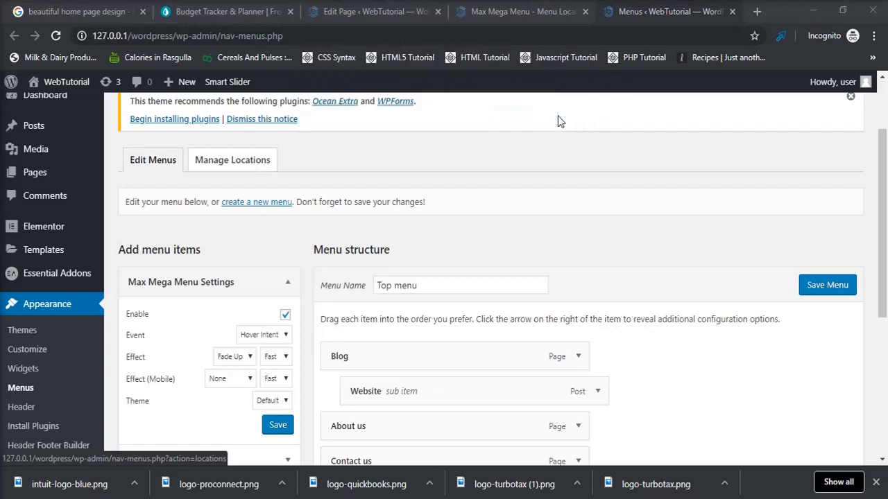
pyautogui.click(825, 287)
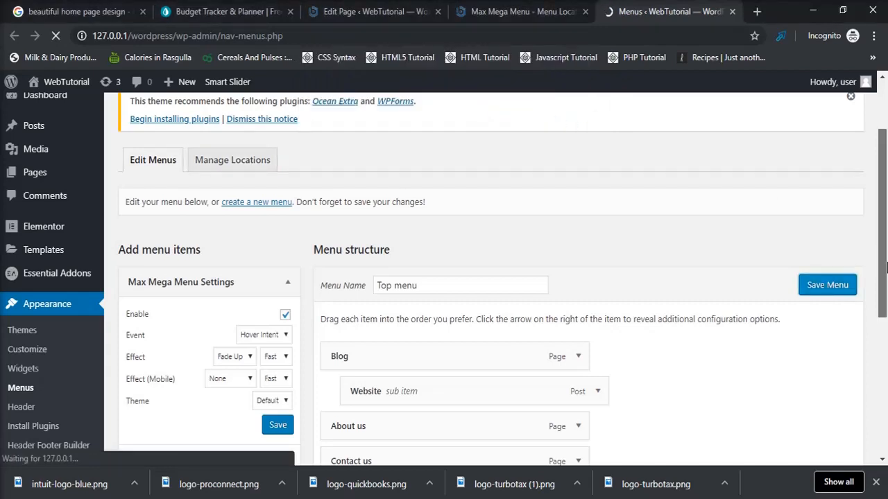
# Step: Add the samples category to the Top menu and nest it under Blog, directly after Website
pyautogui.scroll(-2, 885, 277)
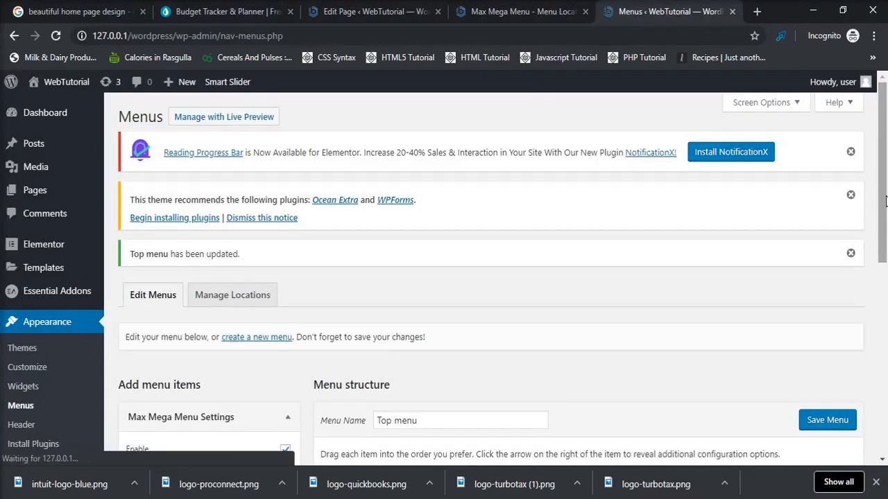
pyautogui.scroll(-2, 885, 269)
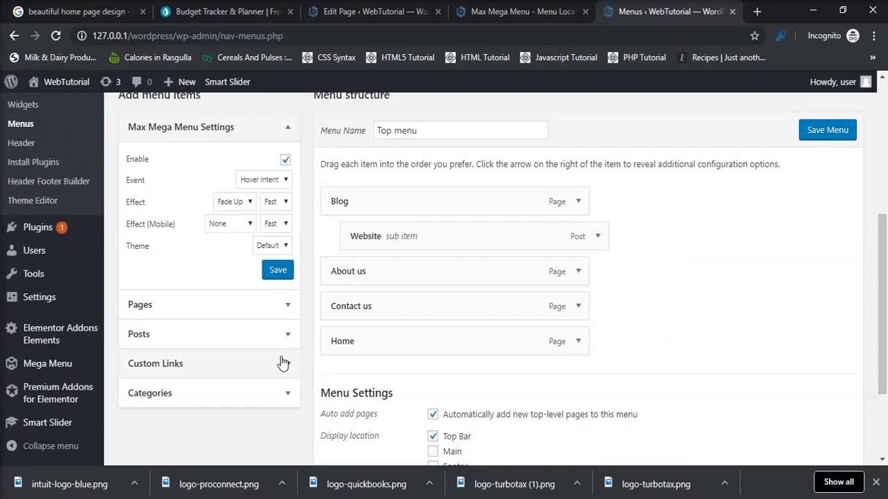
pyautogui.click(282, 394)
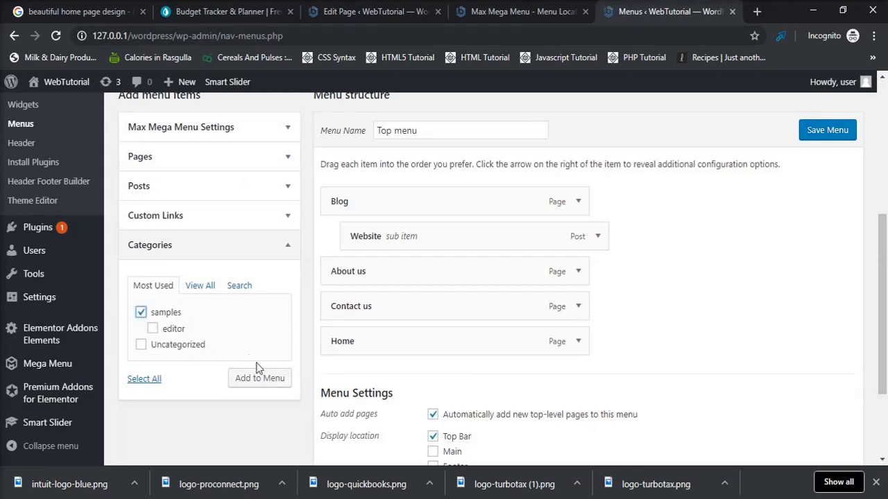
pyautogui.click(267, 386)
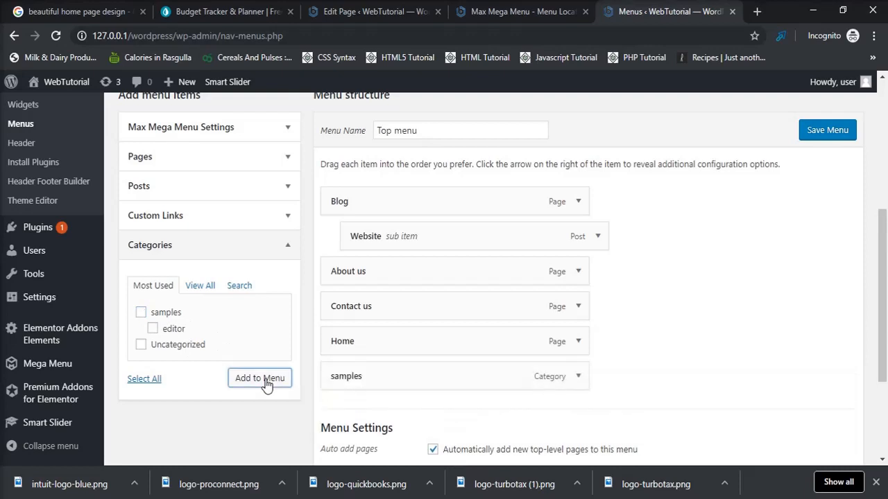
pyautogui.moveTo(416, 382)
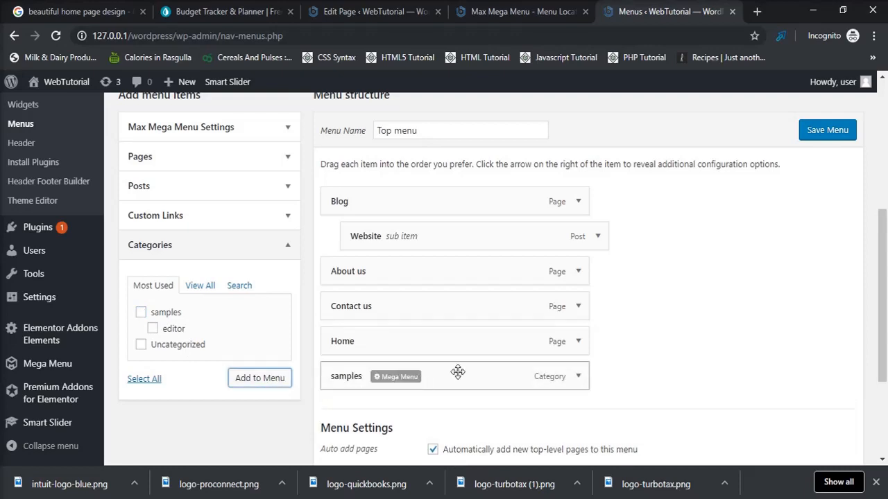
pyautogui.moveTo(458, 373)
pyautogui.mouseDown()
pyautogui.moveTo(482, 358)
pyautogui.moveTo(448, 273)
pyautogui.moveTo(490, 263)
pyautogui.moveTo(493, 273)
pyautogui.mouseUp()
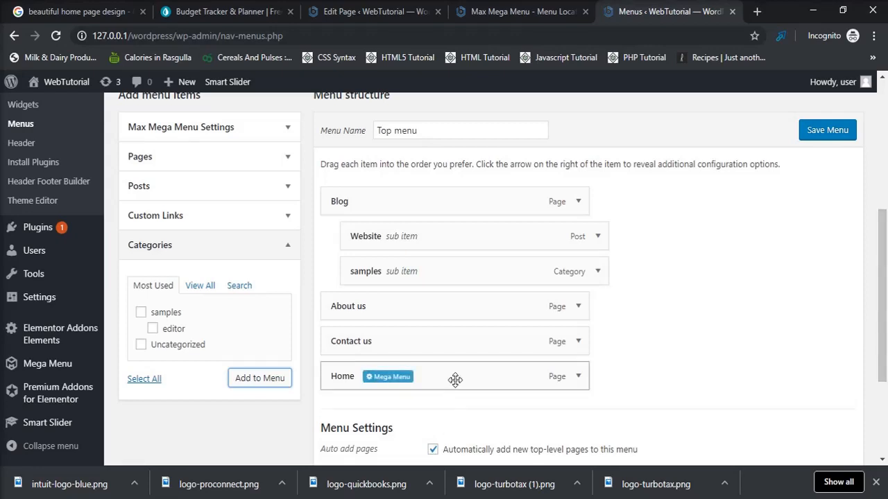
# Step: Reorder the Top menu's main items to Home, Contact us, About us and Blog, and save the menu
pyautogui.moveTo(453, 379); pyautogui.dragTo(452, 198)
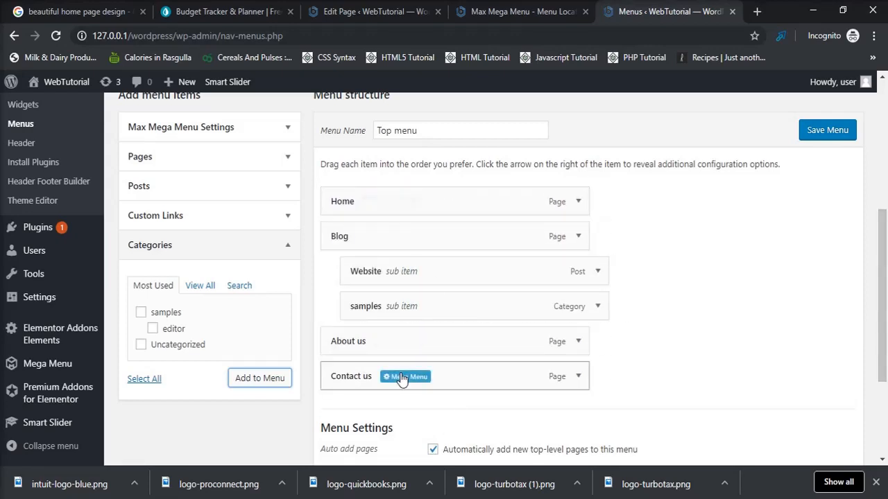
pyautogui.moveTo(416, 377); pyautogui.dragTo(411, 222)
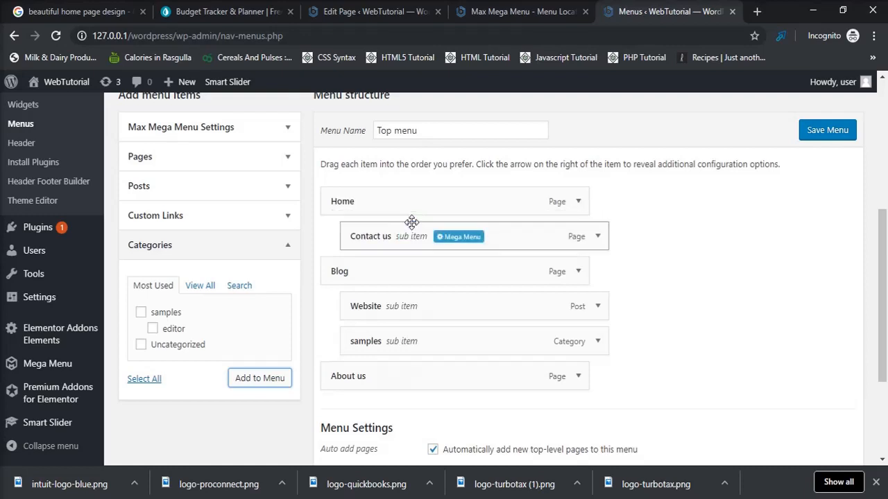
pyautogui.moveTo(467, 233); pyautogui.dragTo(478, 229)
pyautogui.moveTo(442, 375); pyautogui.dragTo(436, 271)
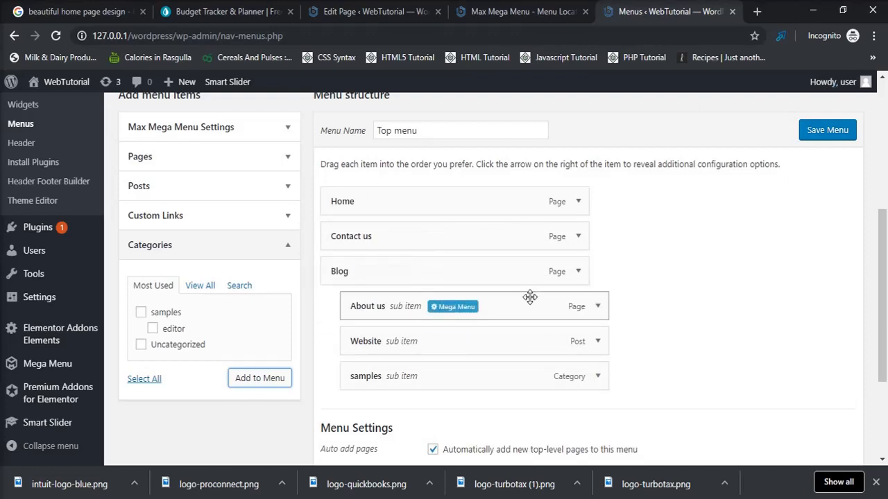
pyautogui.moveTo(531, 299); pyautogui.dragTo(485, 271)
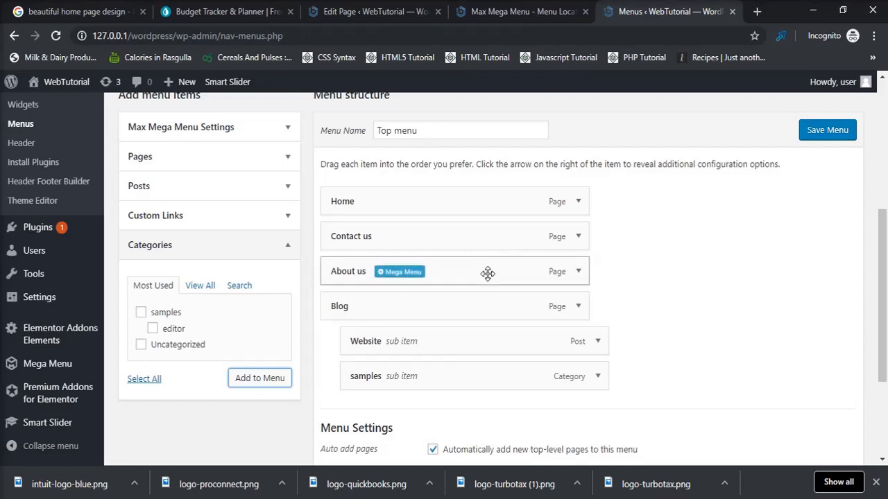
pyautogui.click(827, 132)
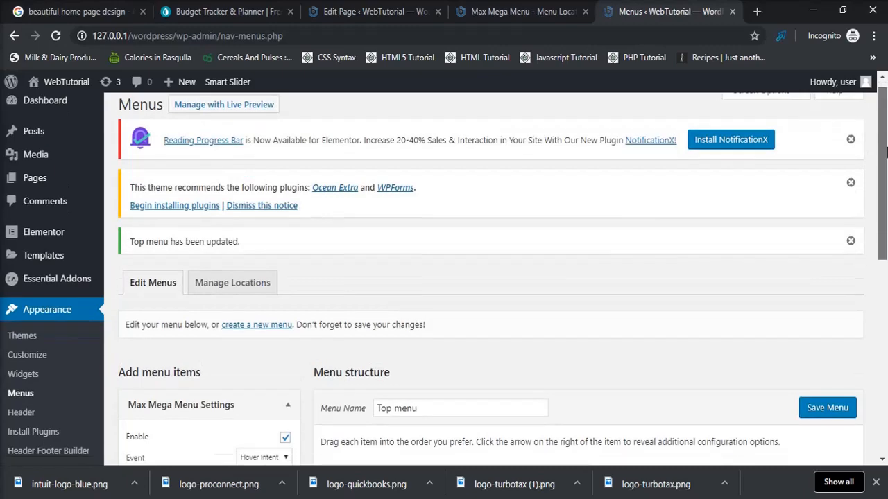
# Step: Save the Top menu's Max Mega Menu settings and return to the Home Pages edit screen
pyautogui.moveTo(886, 142); pyautogui.dragTo(886, 215)
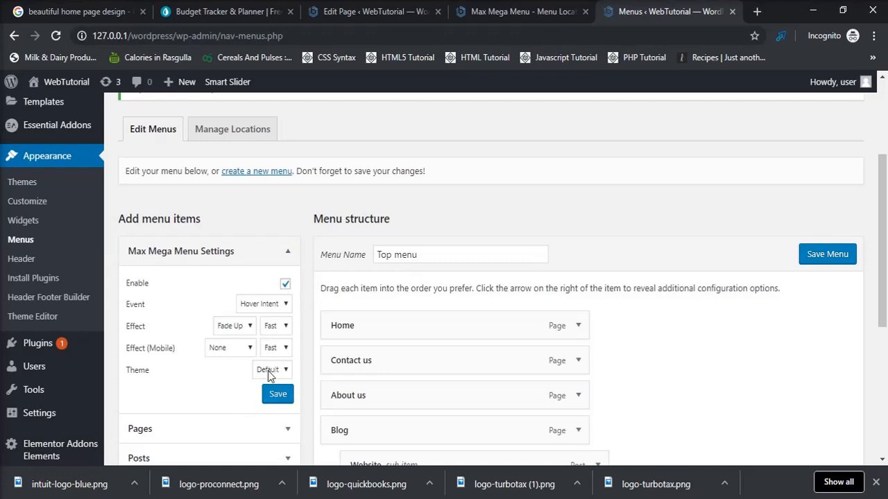
pyautogui.click(274, 394)
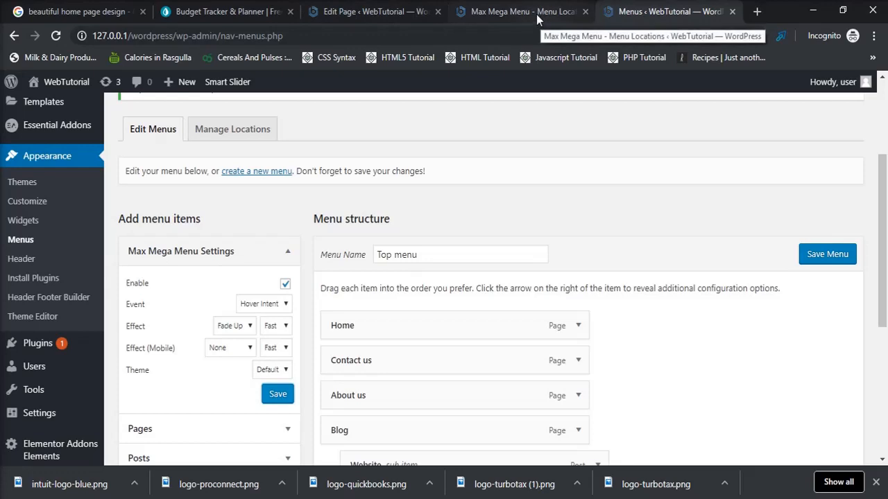
pyautogui.click(376, 14)
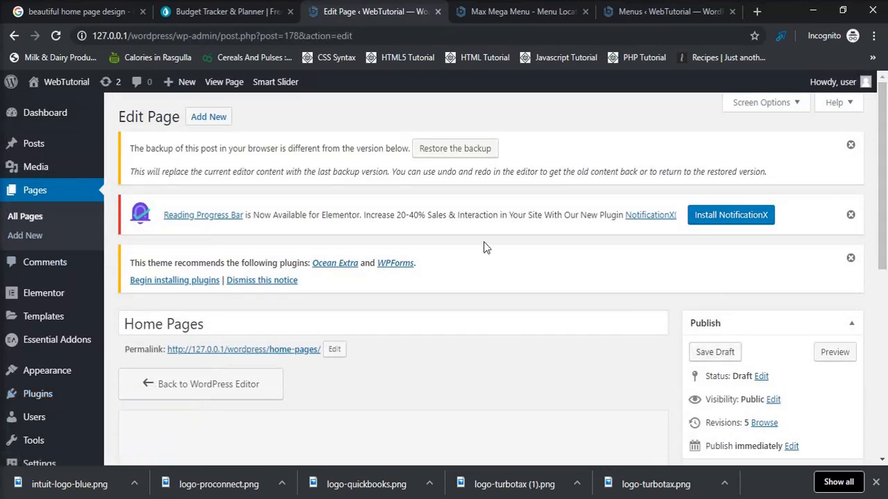
# Step: Open the Home Pages draft in the Elementor editor from the list of all pages
pyautogui.click(25, 219)
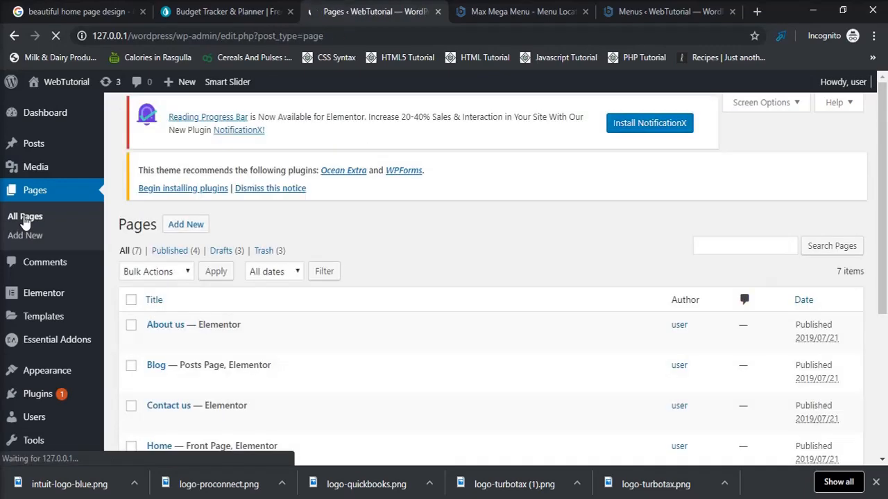
pyautogui.moveTo(886, 208); pyautogui.dragTo(886, 325)
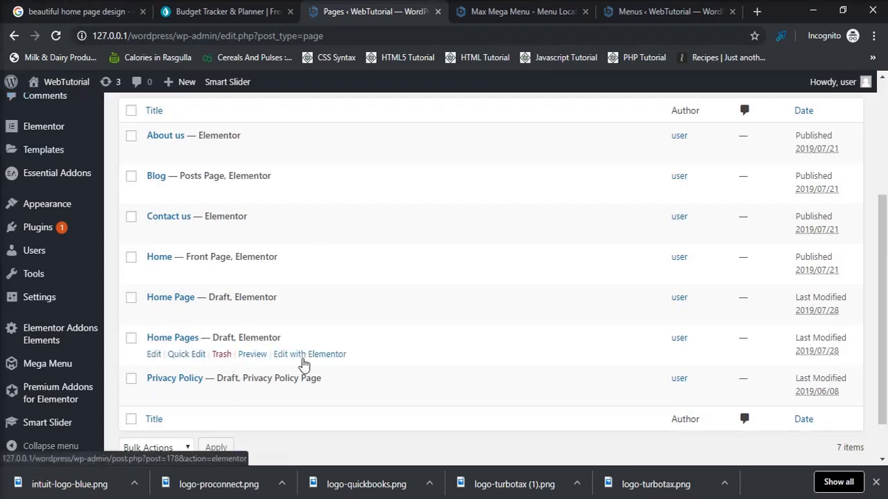
pyautogui.click(312, 354)
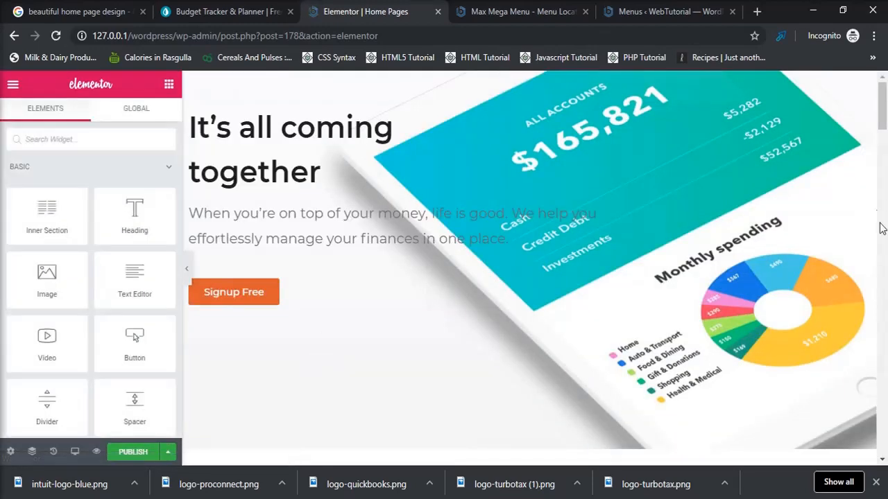
# Step: Add a Max Mega Menu widget beside the mint logo in the six-column section and set its menu location to Top Bar
pyautogui.moveTo(883, 124); pyautogui.dragTo(884, 451)
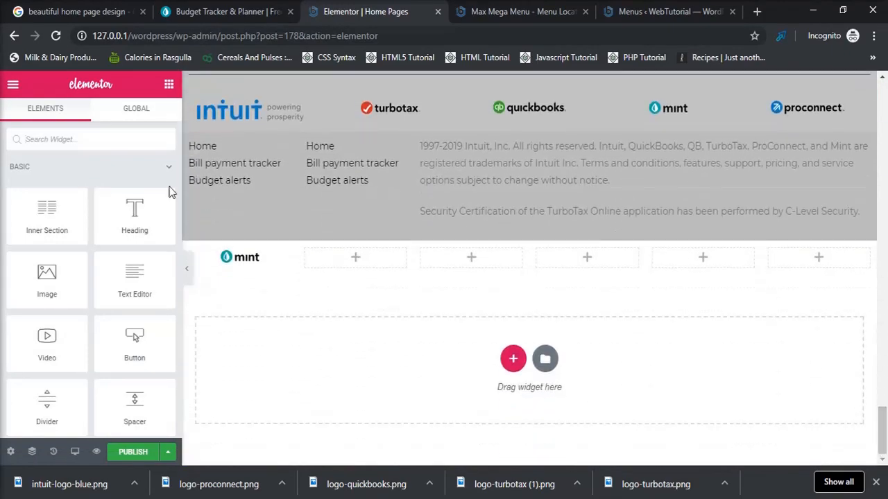
pyautogui.click(120, 142)
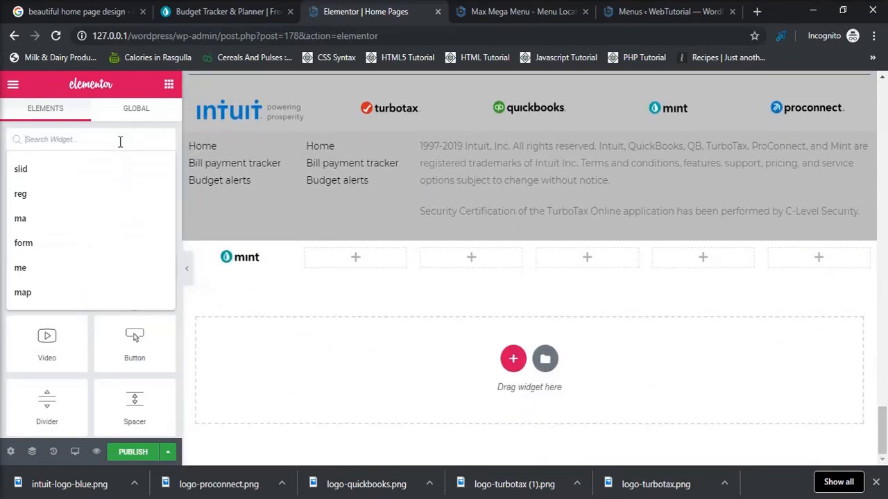
pyautogui.write('man=')
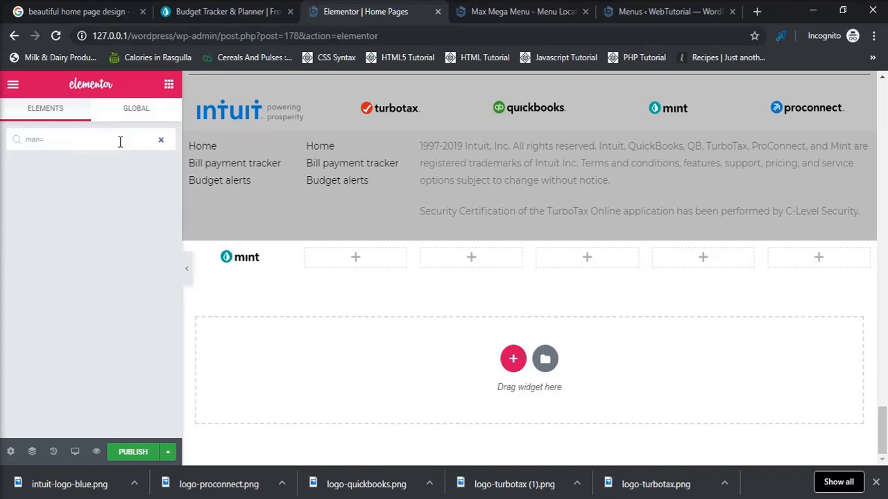
pyautogui.press('BackSpace')
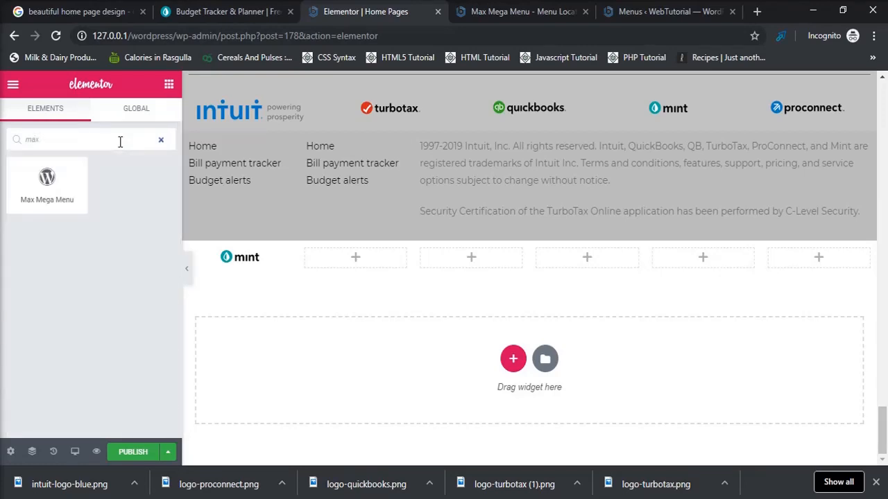
pyautogui.moveTo(46, 179); pyautogui.dragTo(372, 257)
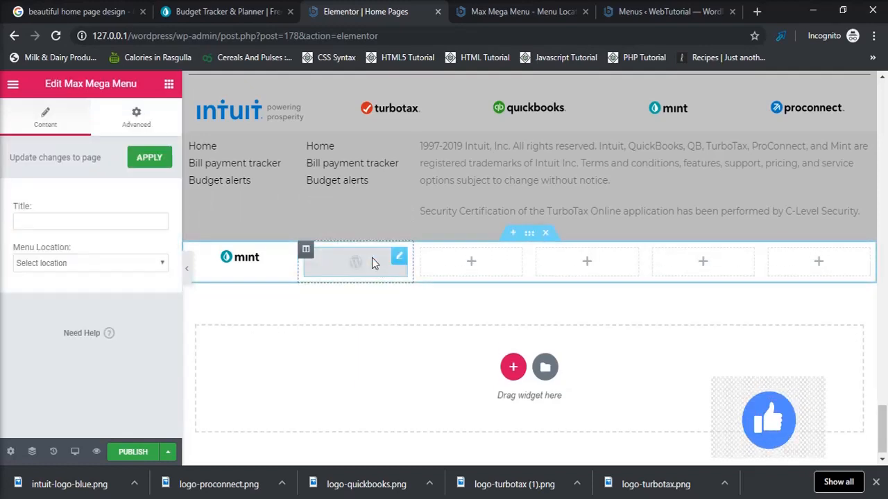
pyautogui.click(141, 269)
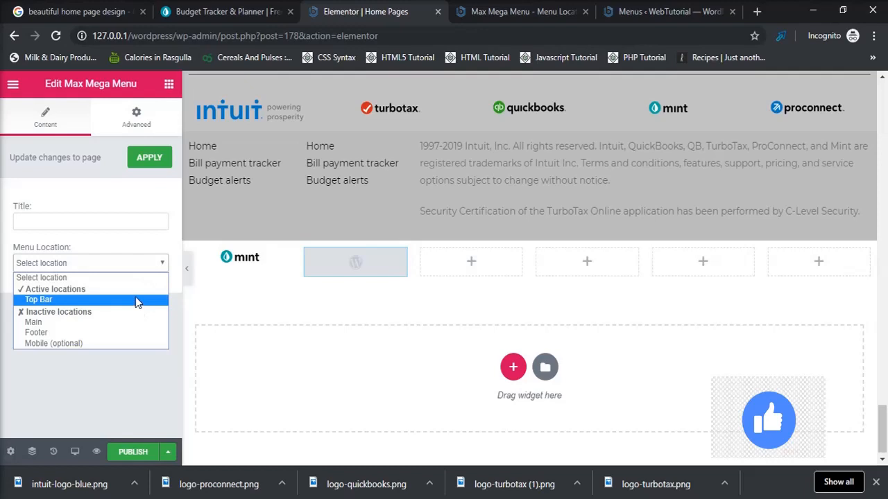
pyautogui.click(136, 299)
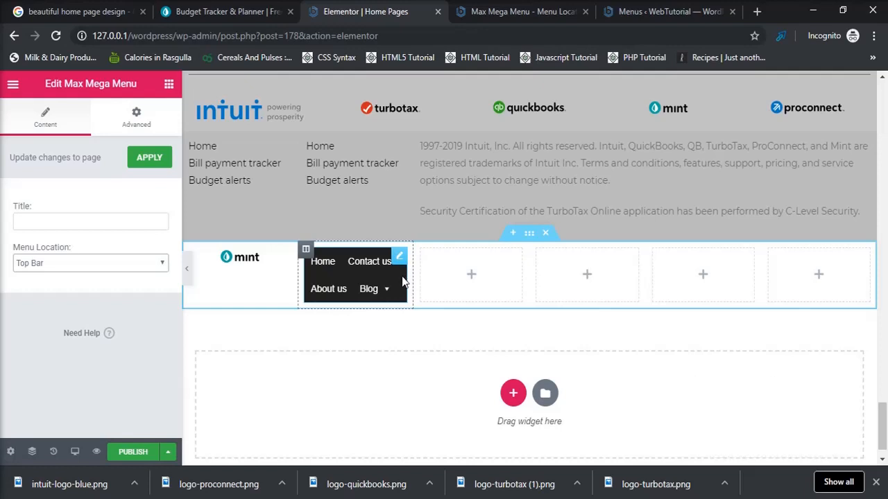
# Step: Delete the six-column section holding the mint logo and the mega menu
pyautogui.moveTo(389, 298)
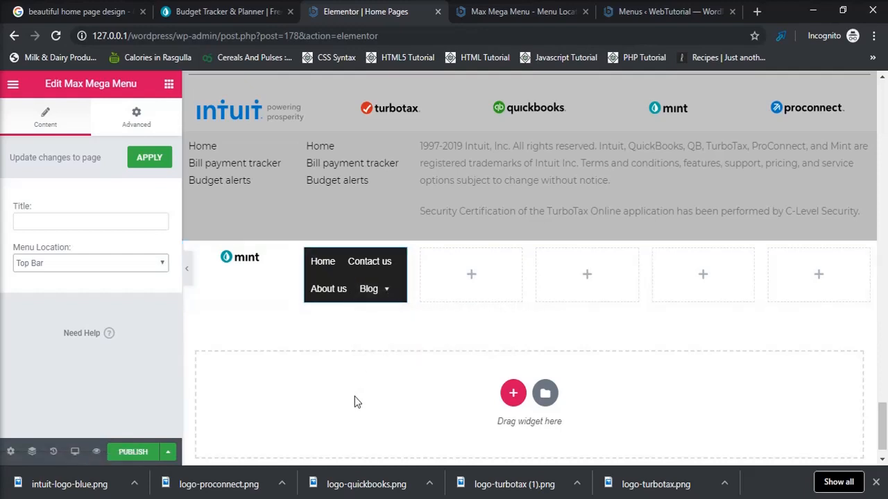
pyautogui.moveTo(529, 252)
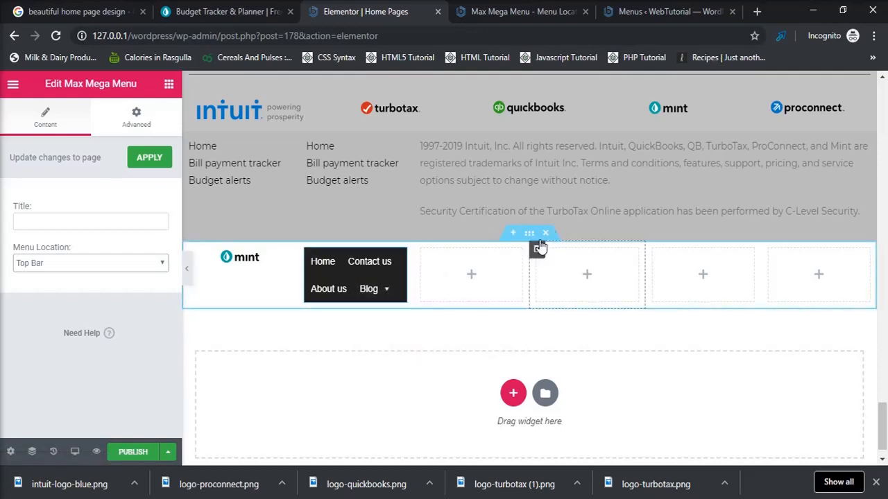
pyautogui.click(545, 234)
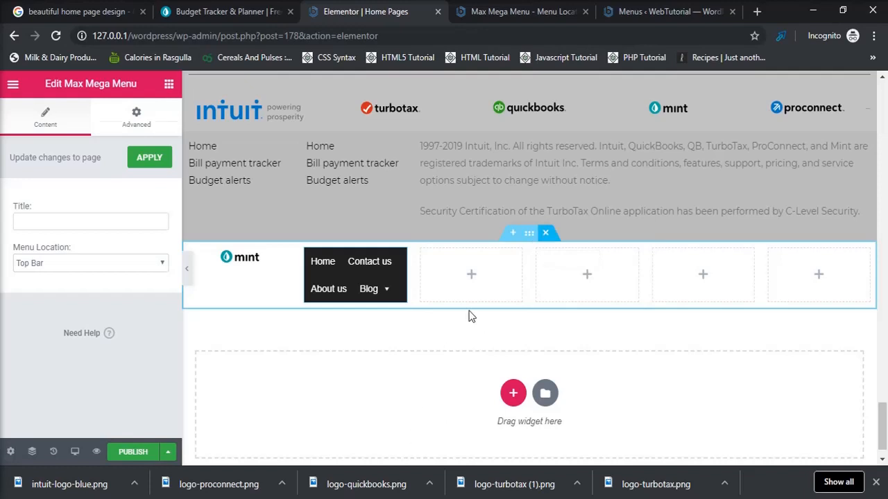
pyautogui.click(511, 367)
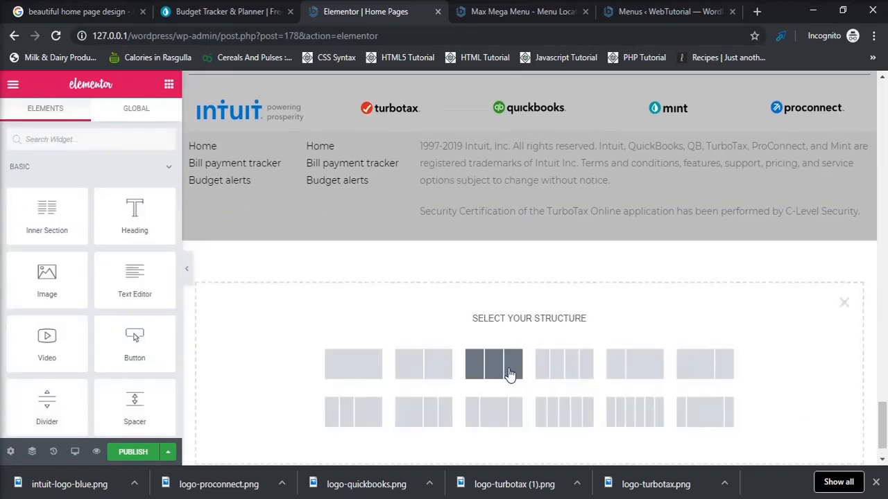
pyautogui.click(421, 365)
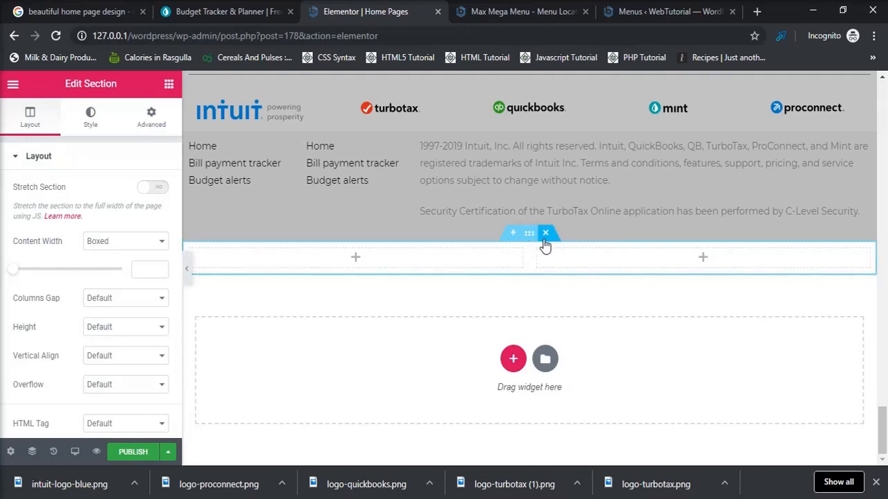
pyautogui.hotkey('ctrl', 'z')
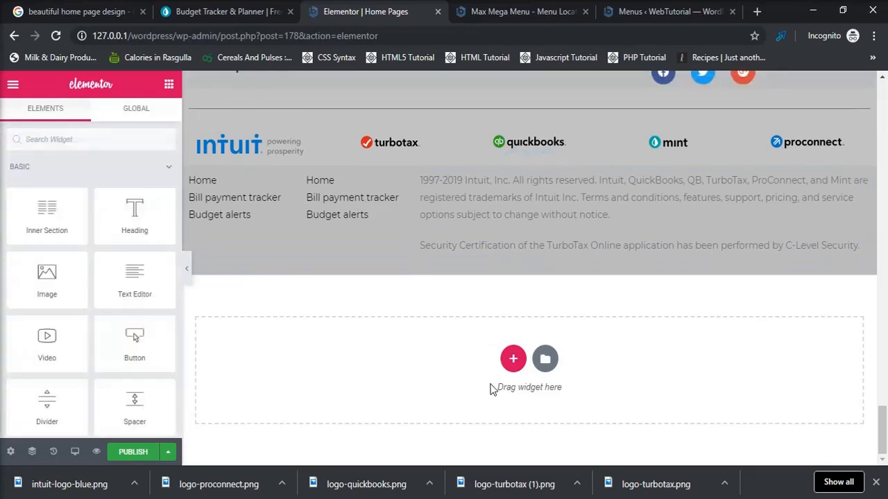
# Step: Add a four-column section below the footer and insert the mint logo as an Image widget in its first column
pyautogui.click(522, 364)
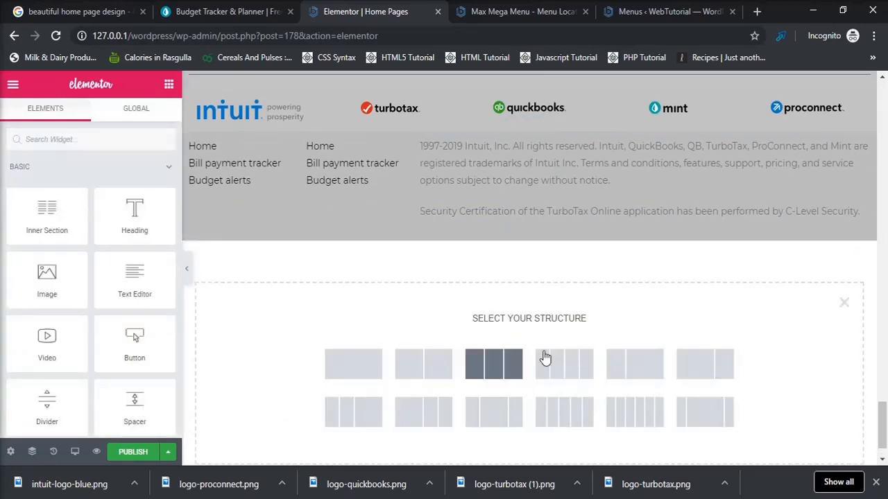
pyautogui.click(574, 365)
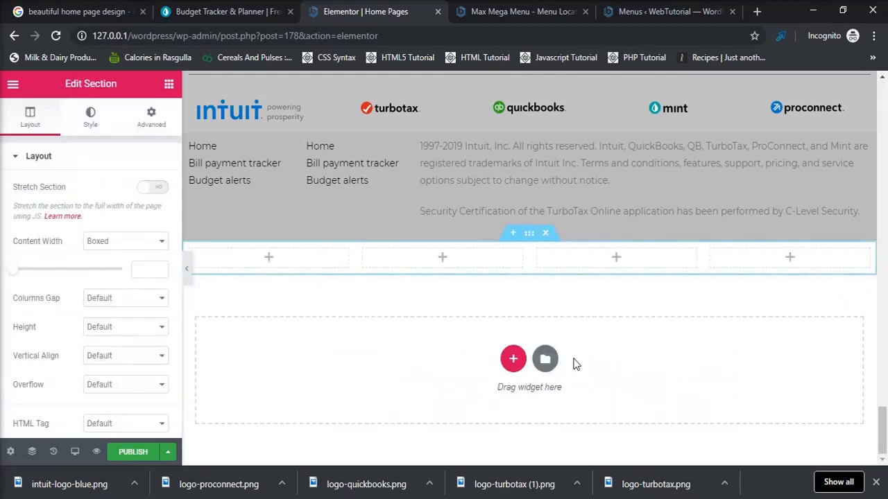
pyautogui.click(170, 86)
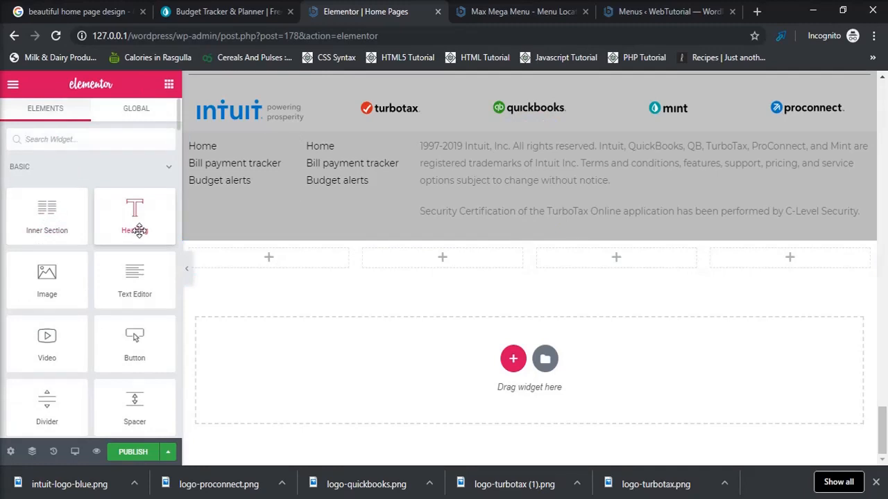
pyautogui.moveTo(47, 277); pyautogui.dragTo(291, 258)
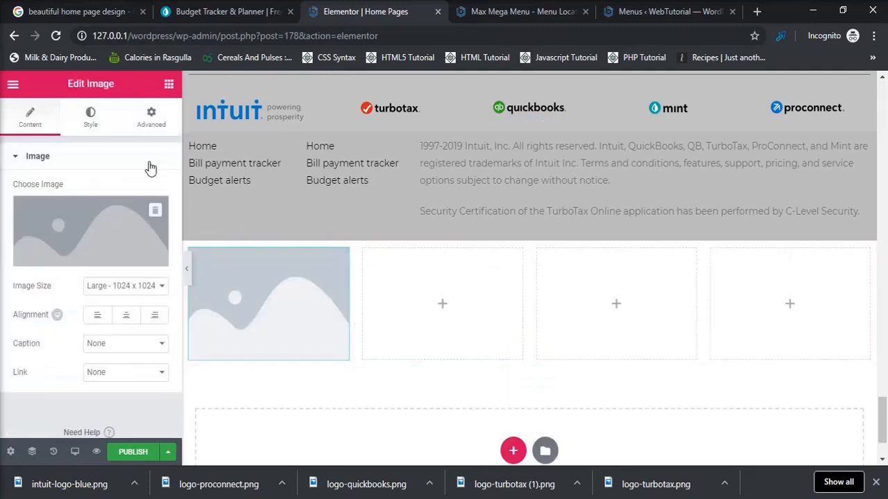
pyautogui.click(119, 224)
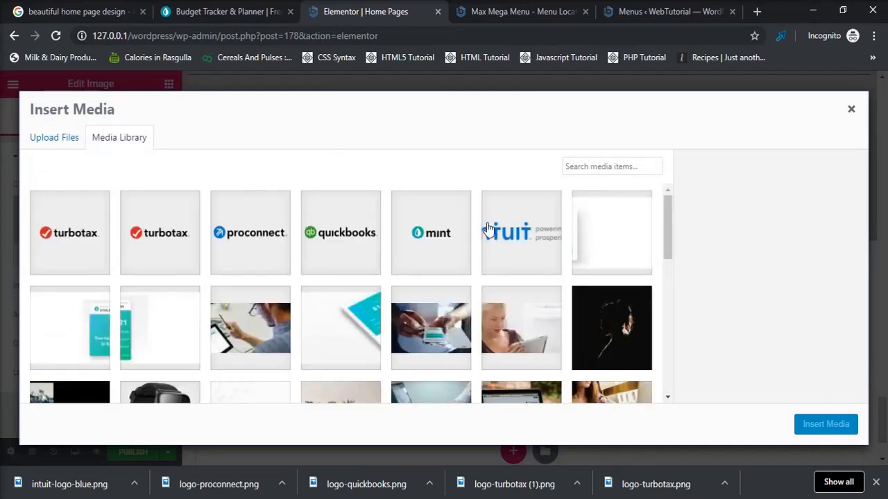
pyautogui.click(418, 238)
pyautogui.click(799, 426)
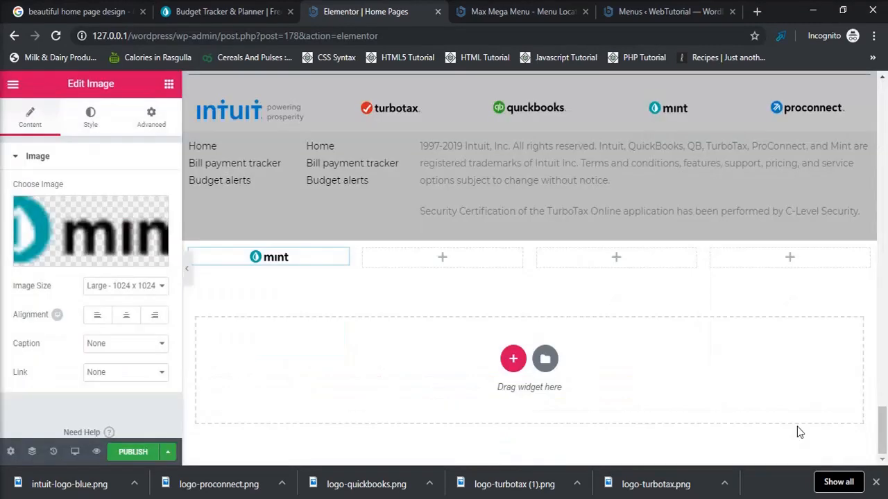
pyautogui.click(90, 123)
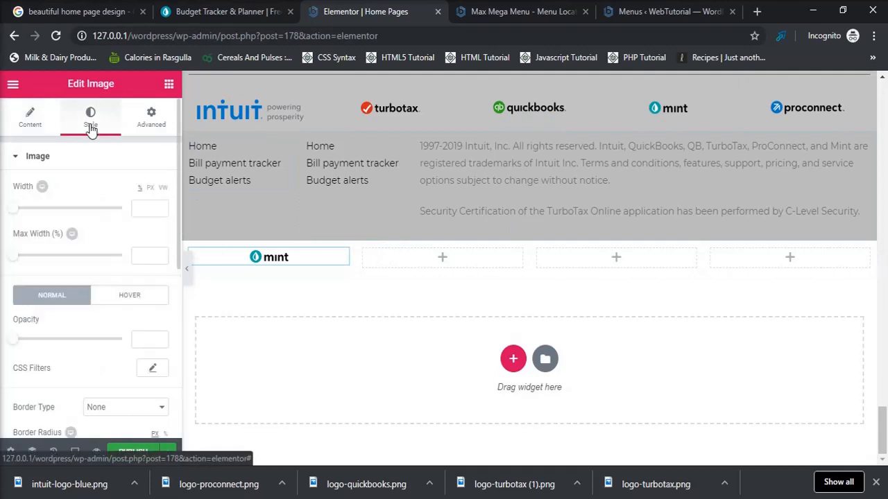
# Step: Add a default Button widget to both the third and fourth columns of the header section
pyautogui.click(169, 85)
pyautogui.click(129, 141)
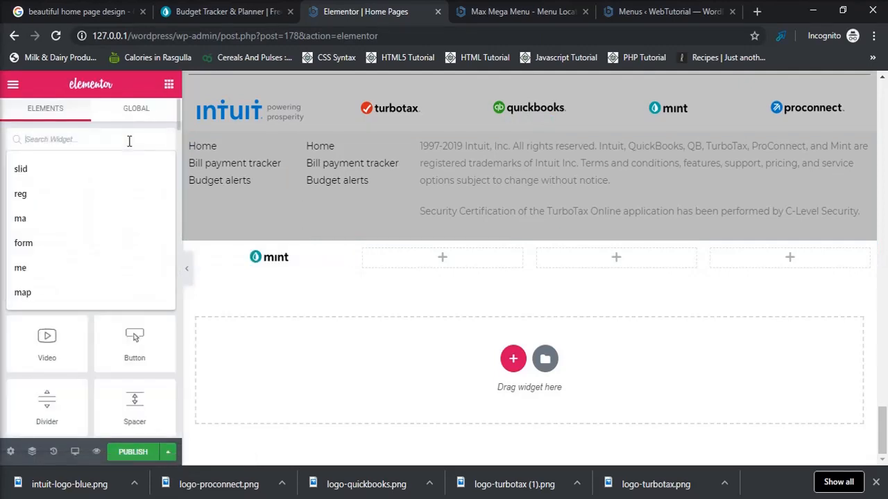
pyautogui.write('butt')
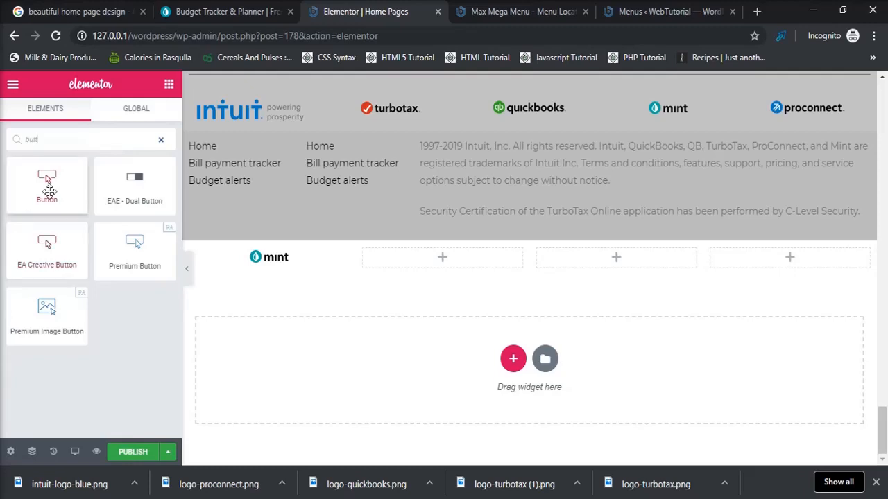
pyautogui.moveTo(60, 192); pyautogui.dragTo(640, 262)
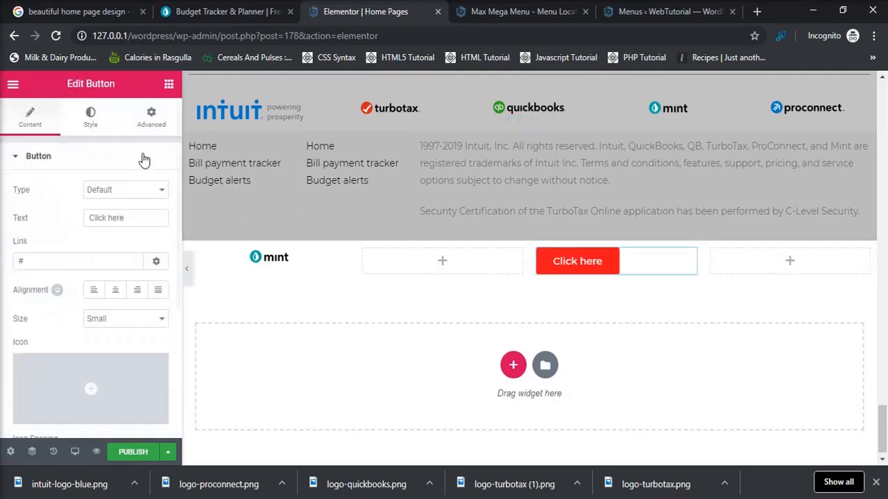
pyautogui.click(168, 87)
pyautogui.moveTo(145, 347); pyautogui.dragTo(756, 274)
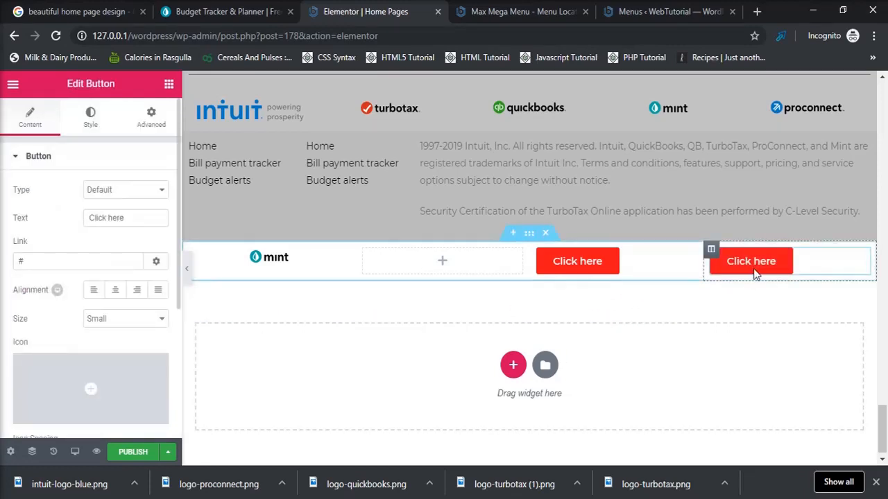
# Step: Right-align the third column's button, check the Mint site's header for reference, and return to the Elementor editor
pyautogui.click(604, 261)
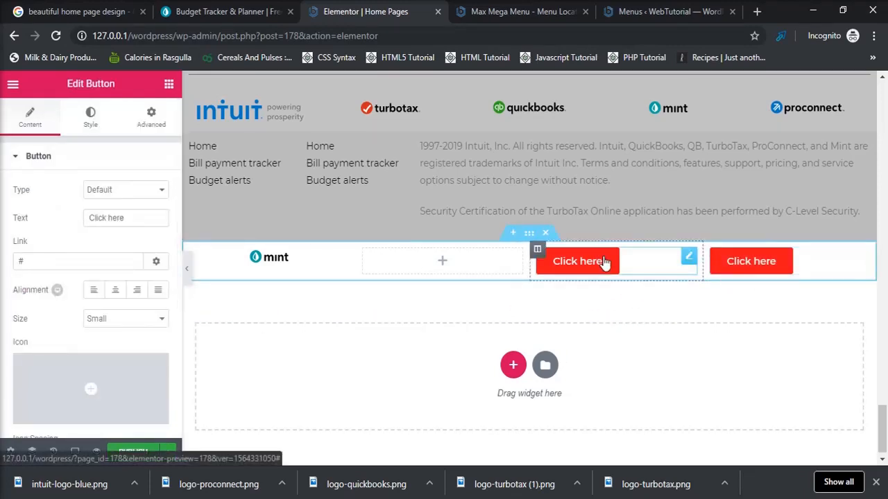
pyautogui.click(138, 292)
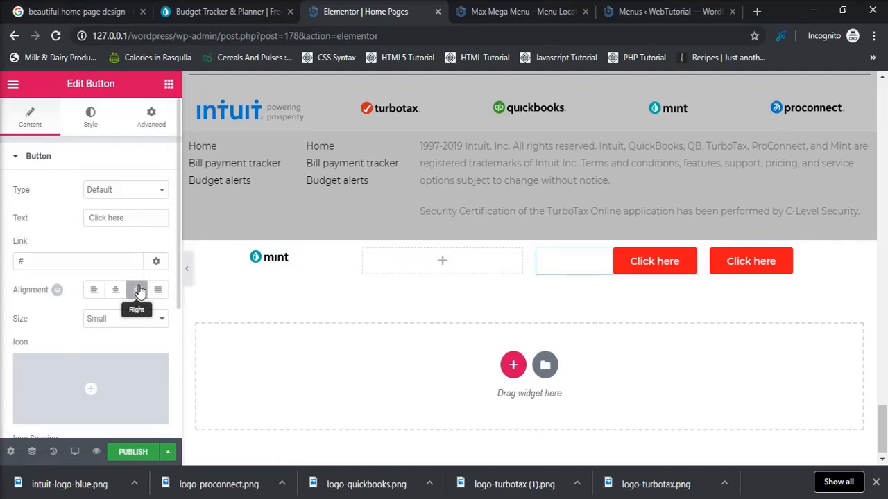
pyautogui.click(223, 12)
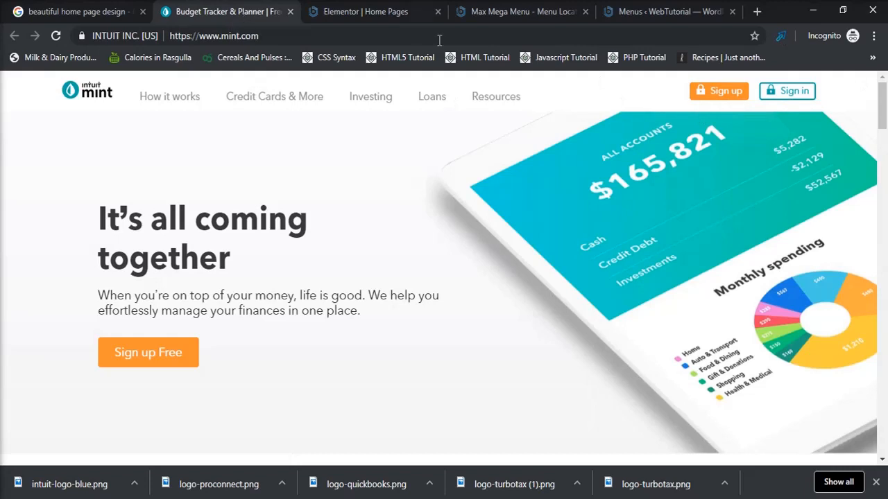
pyautogui.click(357, 16)
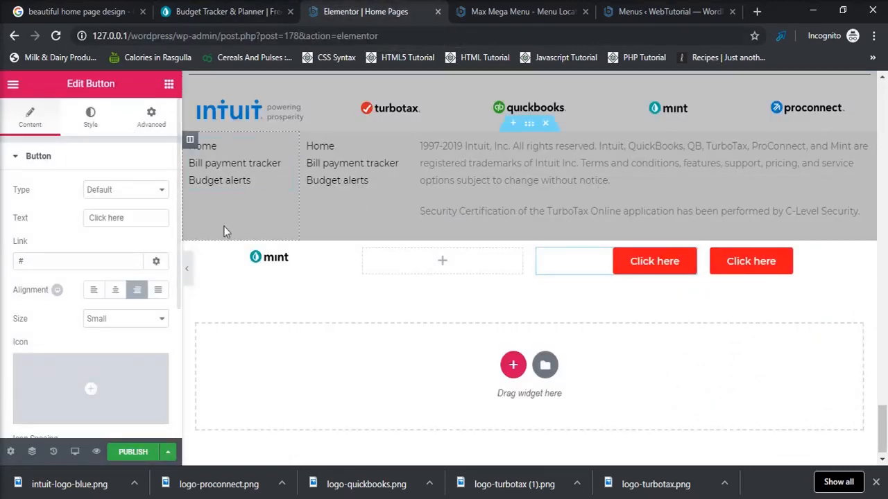
# Step: Place a Max Mega Menu widget in the empty second column between the mint logo and the buttons
pyautogui.click(168, 84)
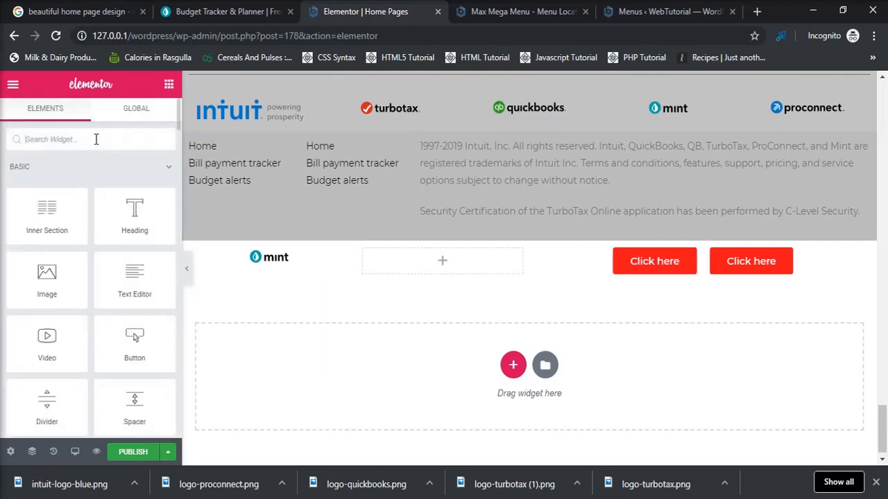
pyautogui.write('mx')
pyautogui.press('BackSpace')
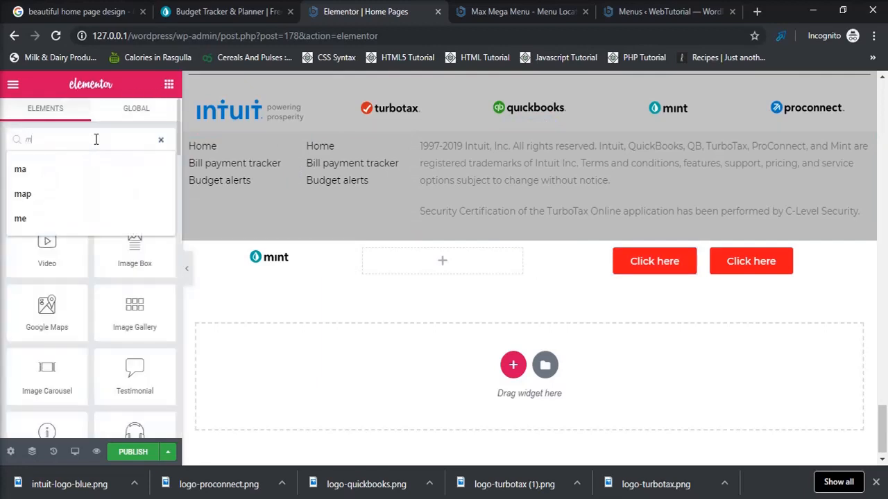
pyautogui.write('x')
pyautogui.press('BackSpace')
pyautogui.write('a')
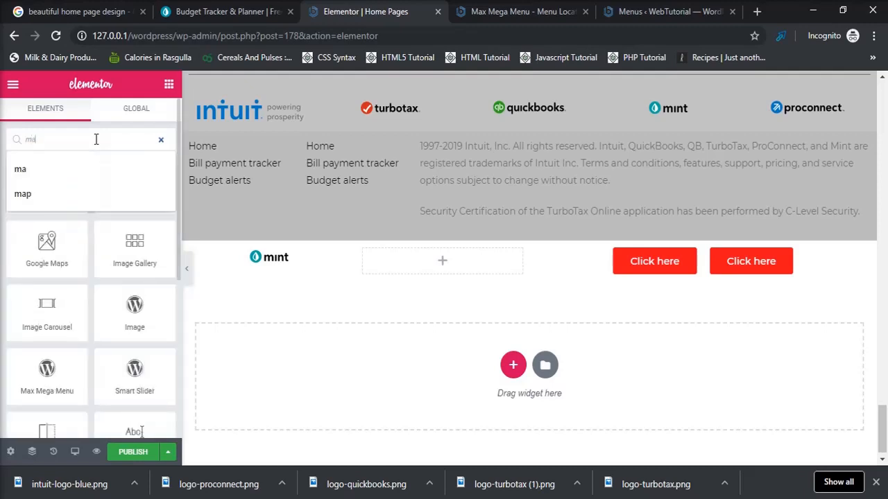
pyautogui.moveTo(64, 383); pyautogui.dragTo(424, 262)
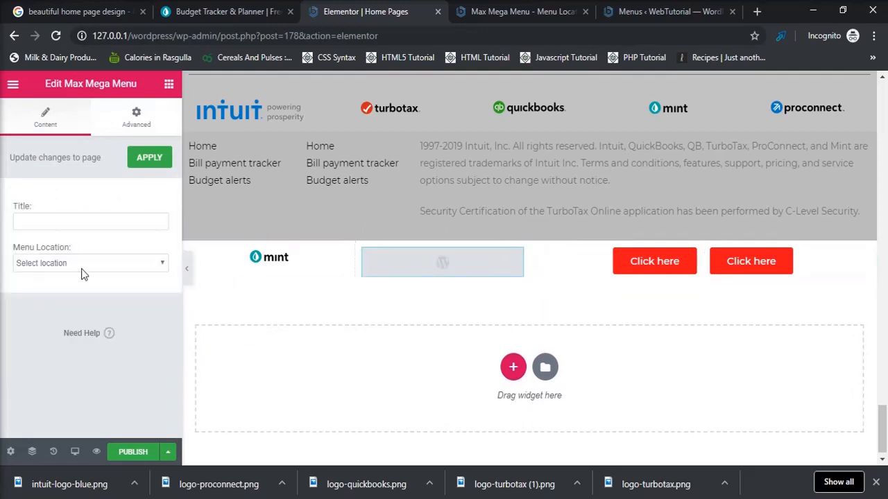
# Step: Assign the Top Bar location to the Max Mega Menu widget and resize the header columns, widening the menu column and narrowing the logo column
pyautogui.click(83, 271)
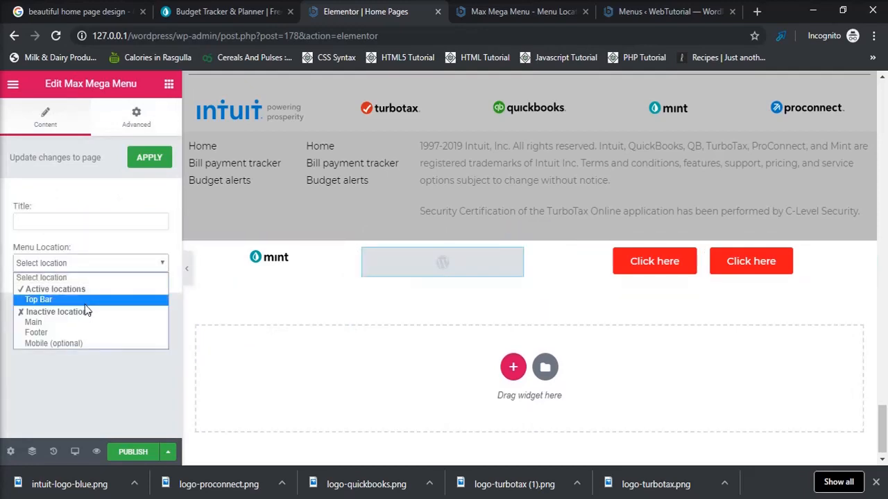
pyautogui.click(92, 299)
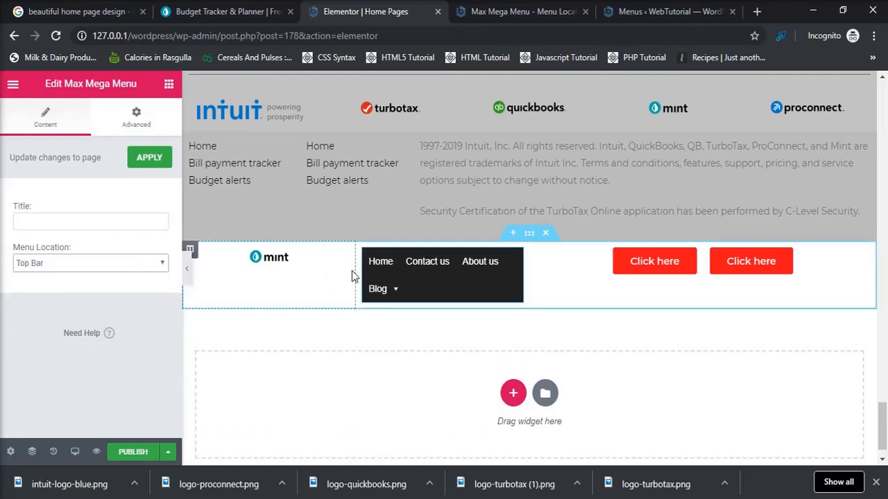
pyautogui.moveTo(357, 279); pyautogui.dragTo(311, 278)
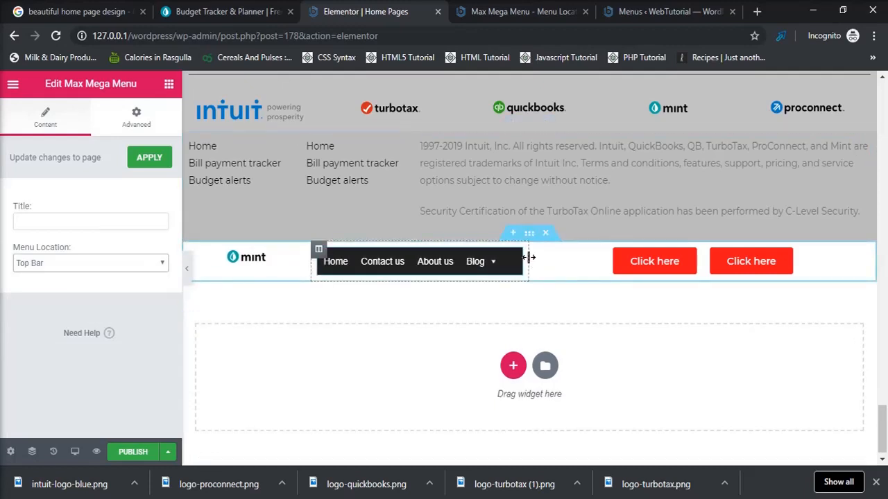
pyautogui.moveTo(529, 257); pyautogui.dragTo(600, 259)
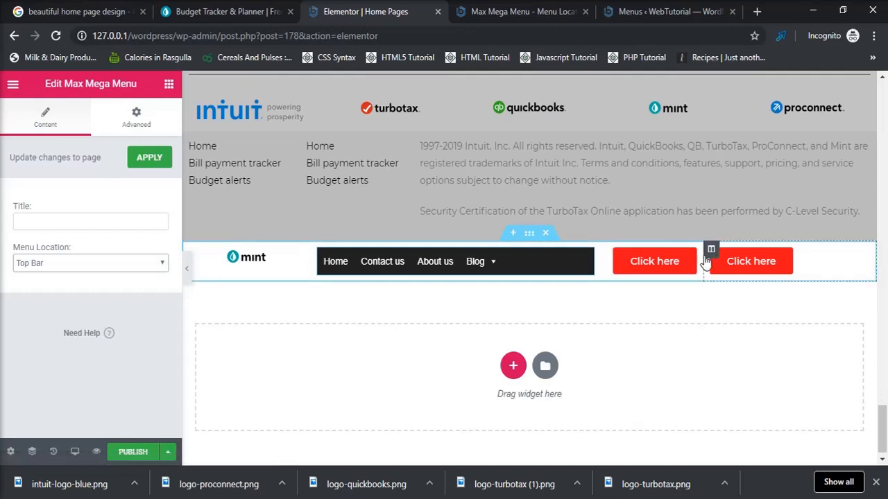
pyautogui.moveTo(703, 259); pyautogui.dragTo(753, 260)
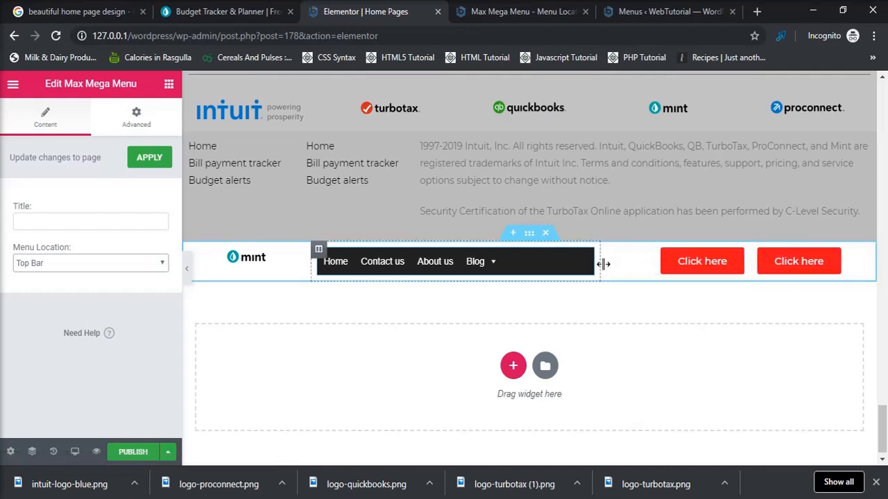
pyautogui.moveTo(601, 264); pyautogui.dragTo(641, 262)
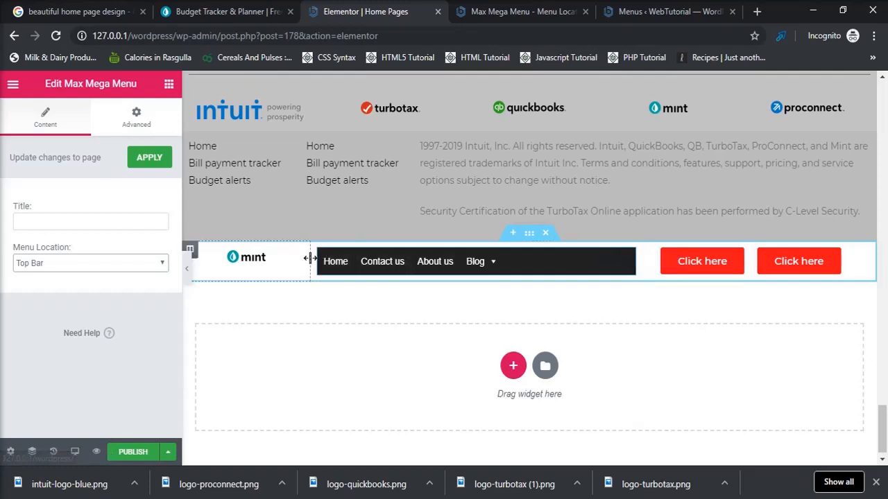
pyautogui.moveTo(310, 258); pyautogui.dragTo(293, 260)
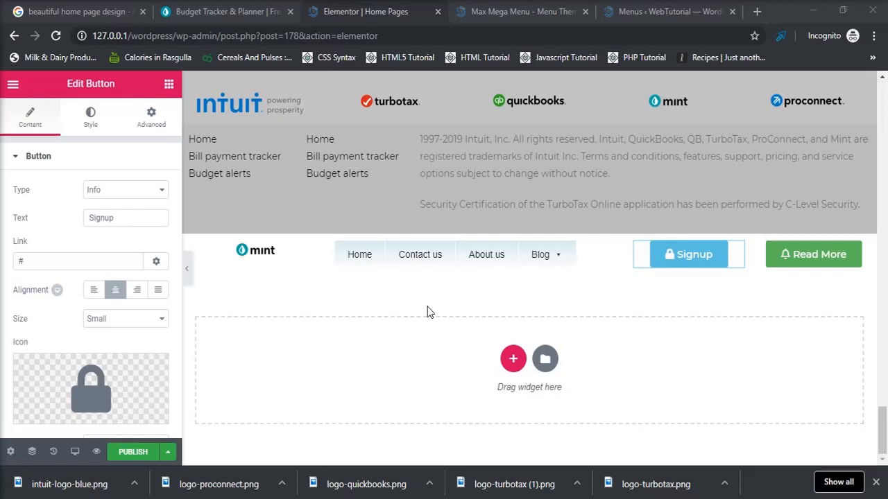
# Step: In the Max Mega Menu theme editor, set the menu bar's Item Background start color to white, rgb(255, 255, 255), and save the theme
pyautogui.click(493, 12)
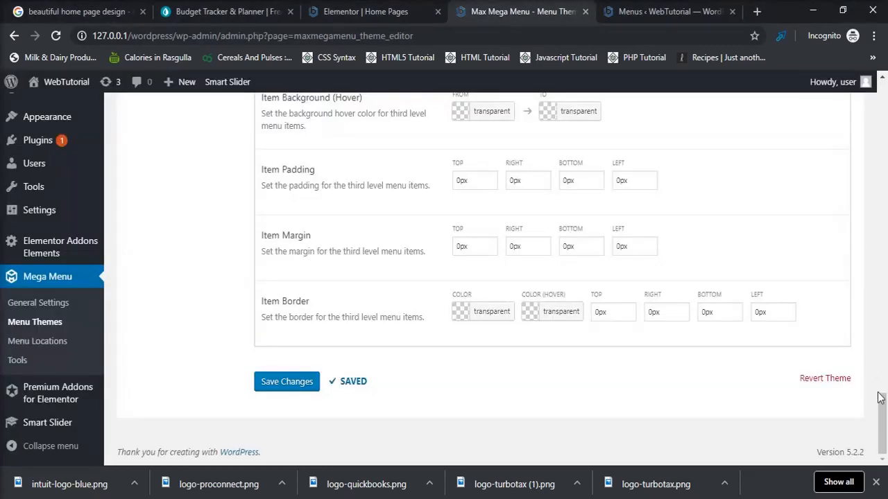
pyautogui.moveTo(880, 397); pyautogui.dragTo(871, 128)
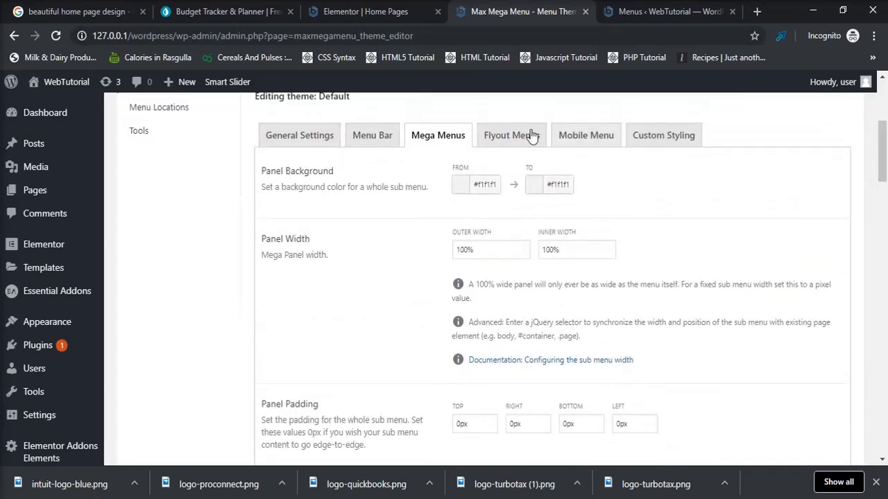
pyautogui.click(382, 135)
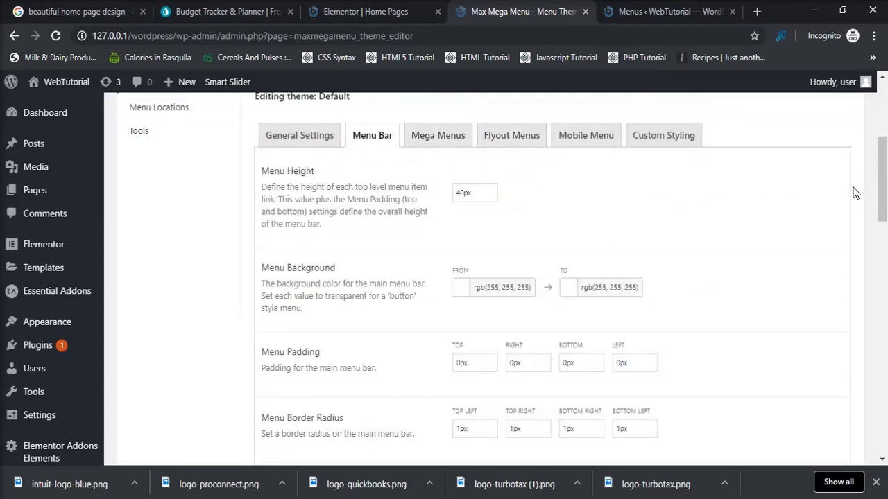
pyautogui.moveTo(881, 166); pyautogui.dragTo(887, 270)
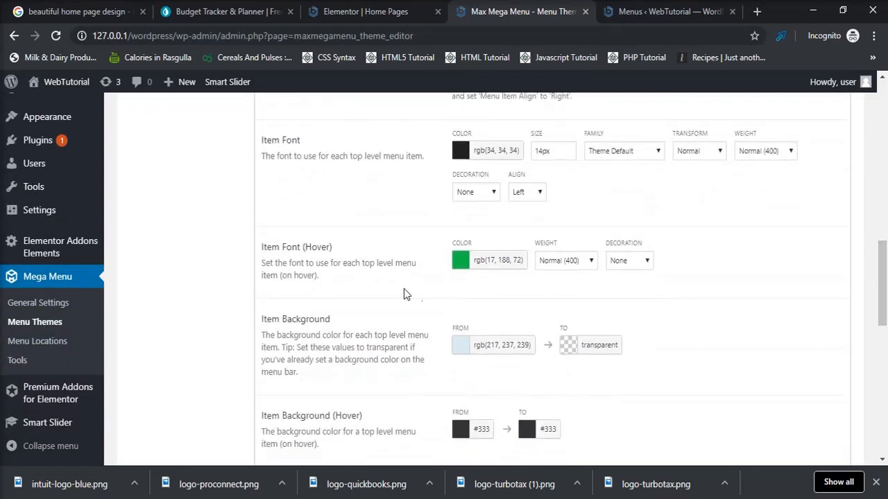
pyautogui.click(461, 345)
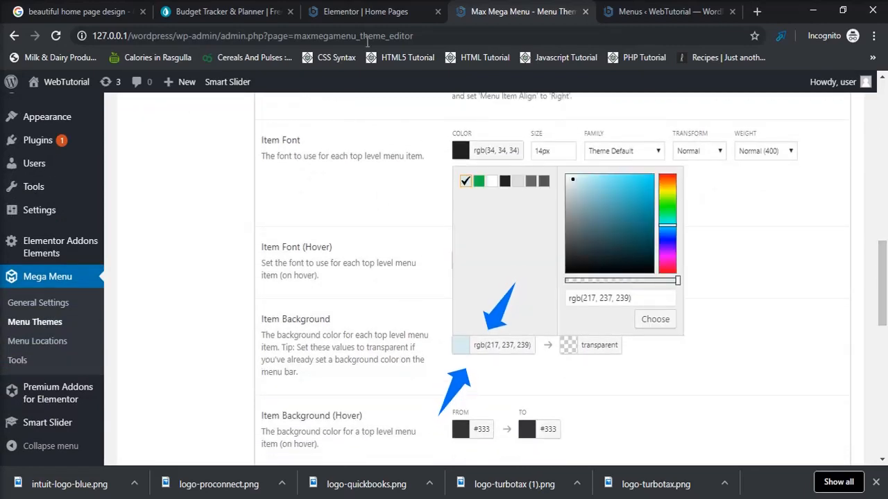
pyautogui.click(391, 16)
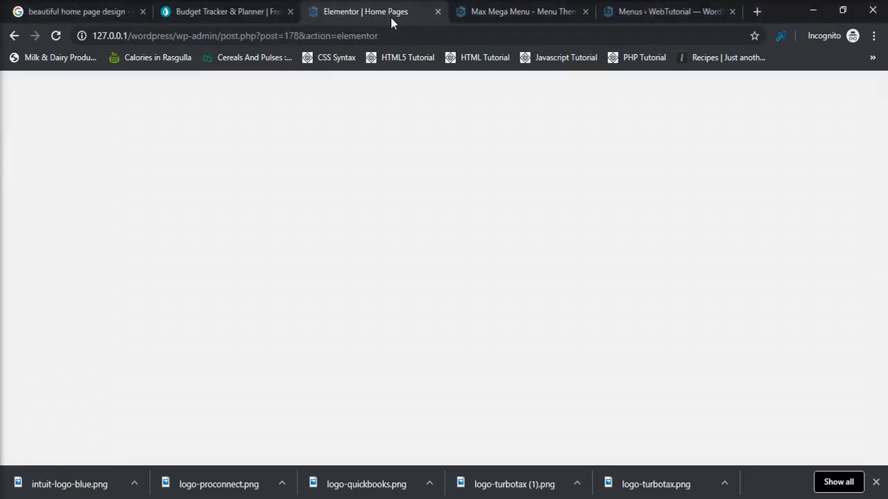
pyautogui.click(497, 19)
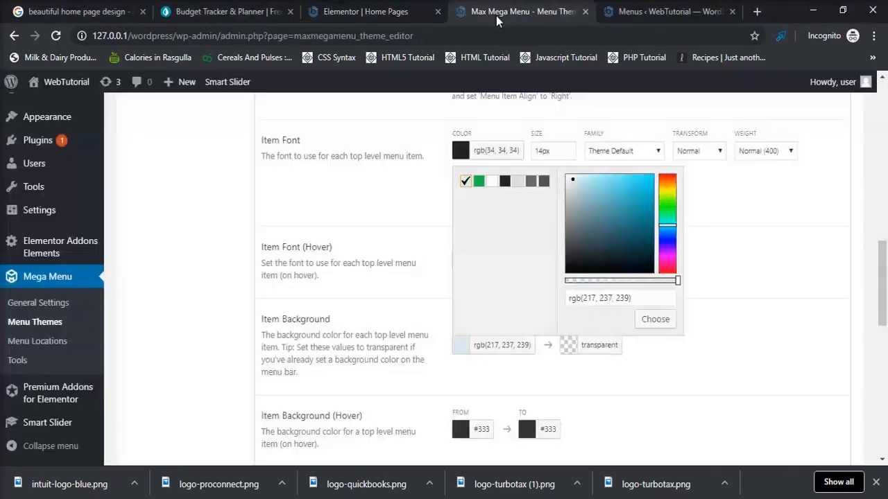
pyautogui.click(491, 183)
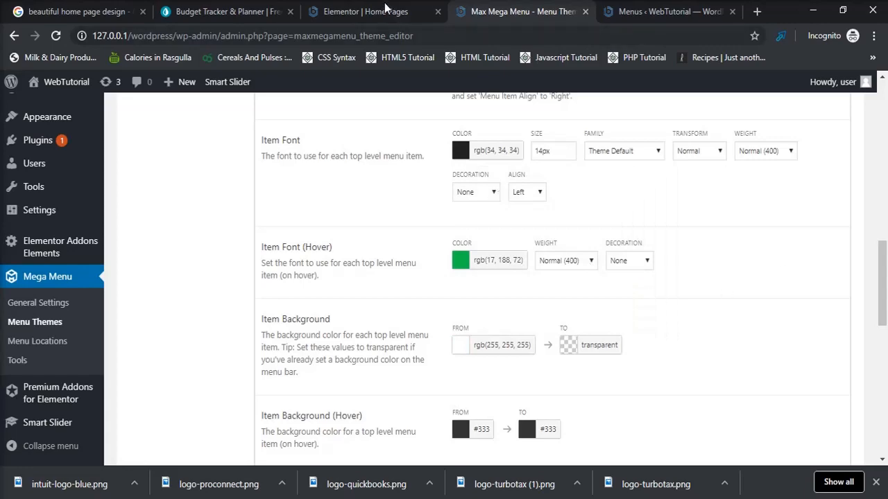
pyautogui.moveTo(882, 292); pyautogui.dragTo(886, 420)
pyautogui.click(284, 387)
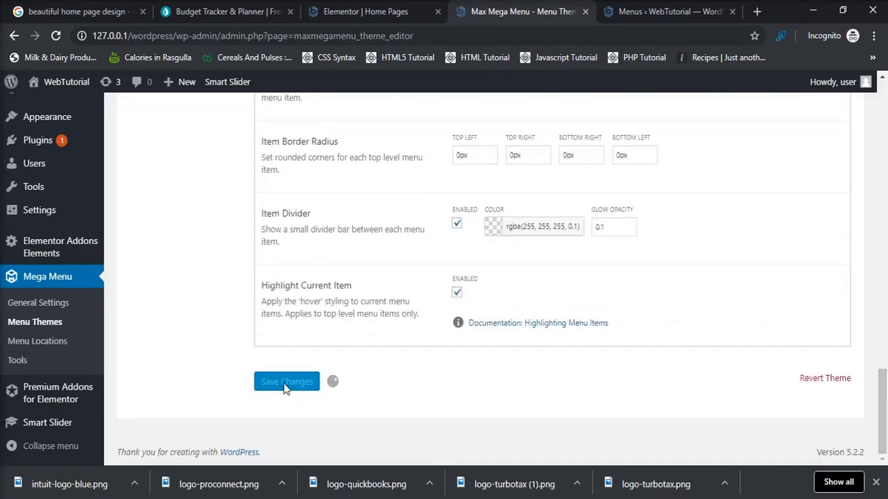
# Step: Return to the Elementor editor, save the page as a draft, and reload it to check the restyled menu in the header section
pyautogui.click(369, 12)
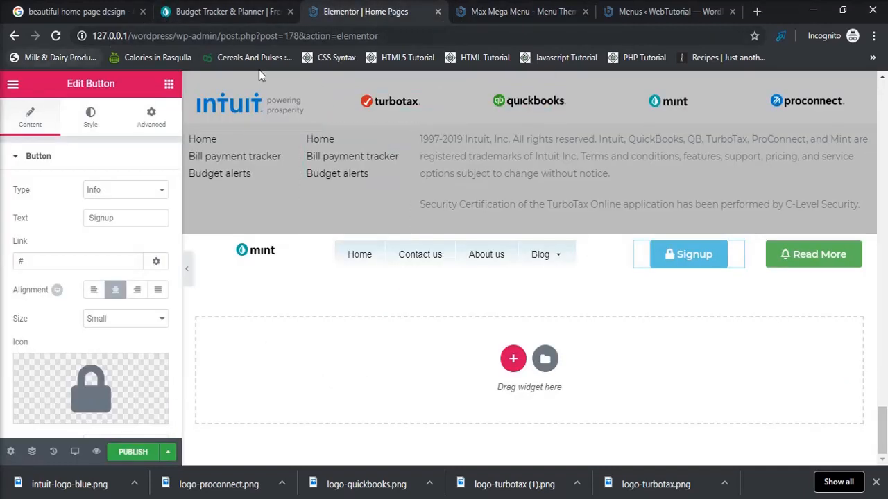
pyautogui.click(168, 451)
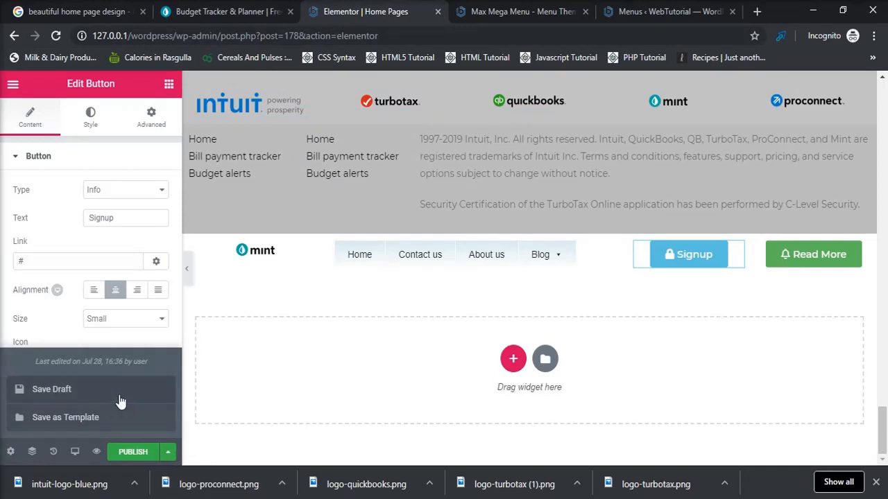
pyautogui.click(120, 401)
pyautogui.click(688, 264)
pyautogui.moveTo(59, 381)
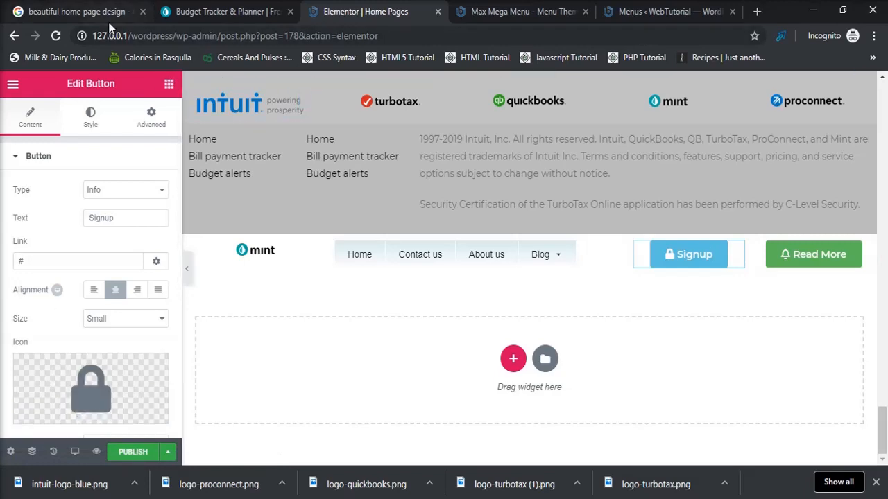
pyautogui.click(55, 36)
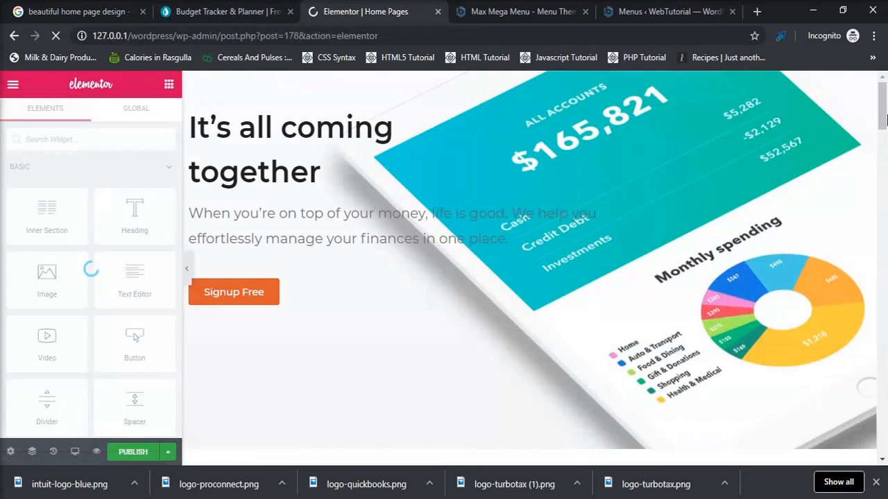
pyautogui.moveTo(882, 125); pyautogui.dragTo(883, 436)
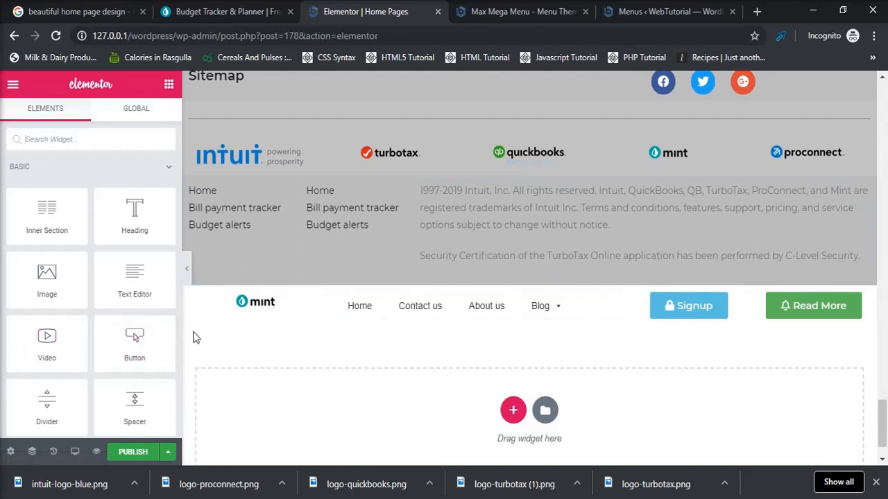
# Step: Move the header section from the end of the page to the very top using the Navigator, and save the draft
pyautogui.click(31, 453)
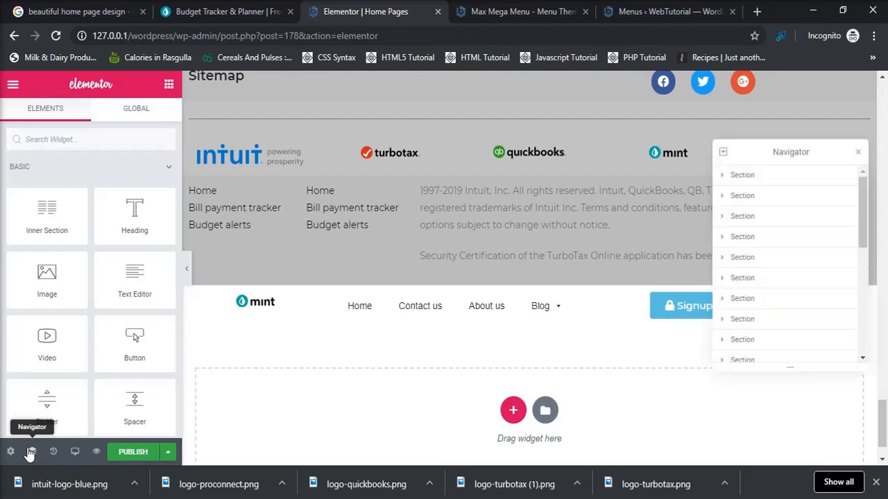
pyautogui.moveTo(864, 226); pyautogui.dragTo(872, 356)
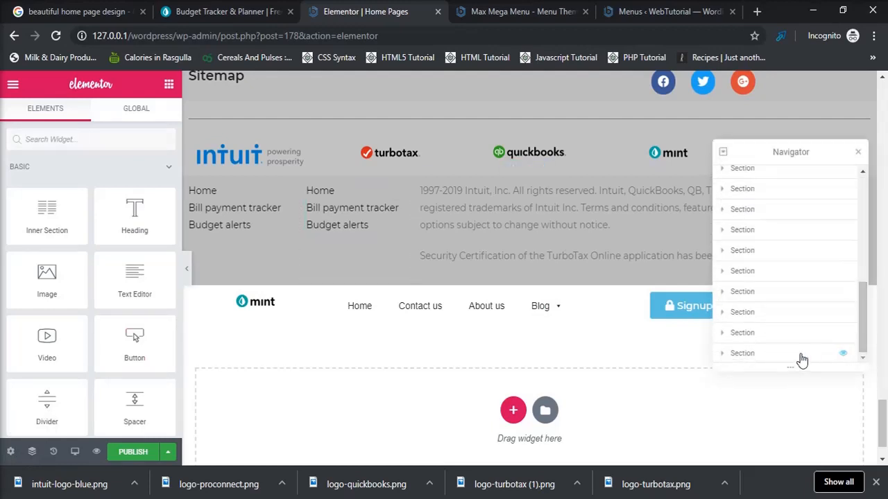
pyautogui.moveTo(801, 360); pyautogui.dragTo(809, 178)
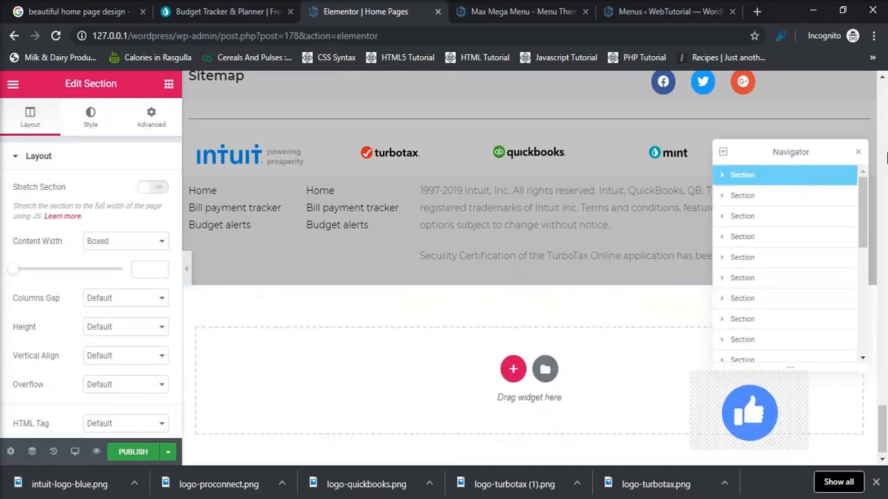
pyautogui.click(885, 210)
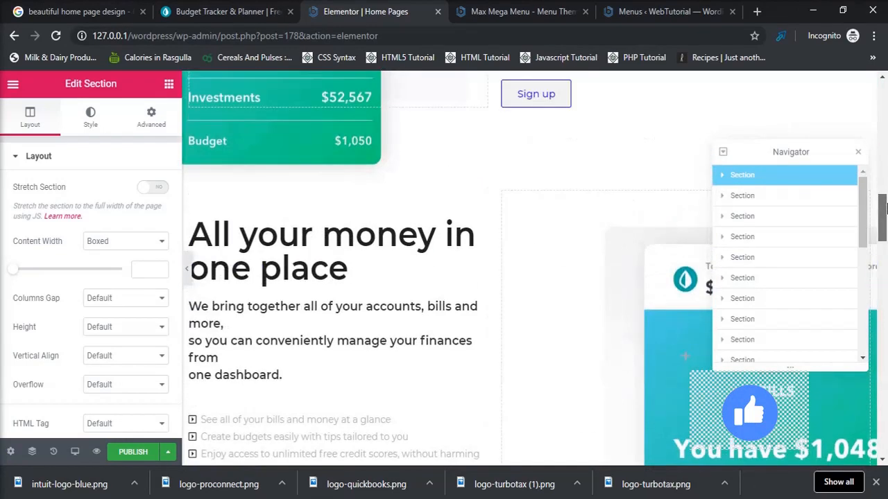
pyautogui.moveTo(886, 208); pyautogui.dragTo(886, 91)
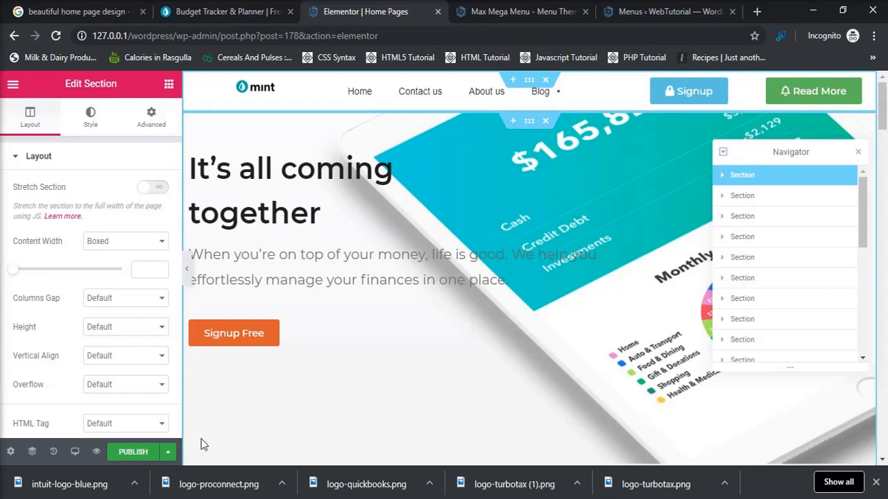
pyautogui.click(167, 452)
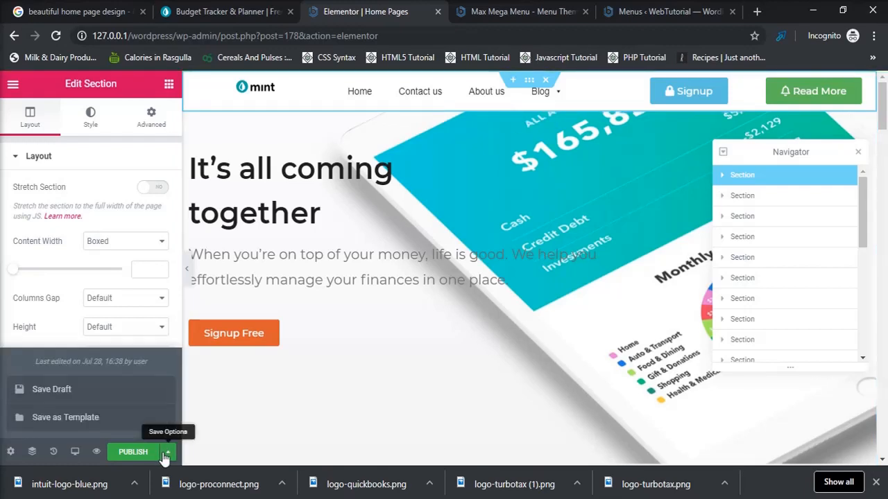
pyautogui.click(95, 396)
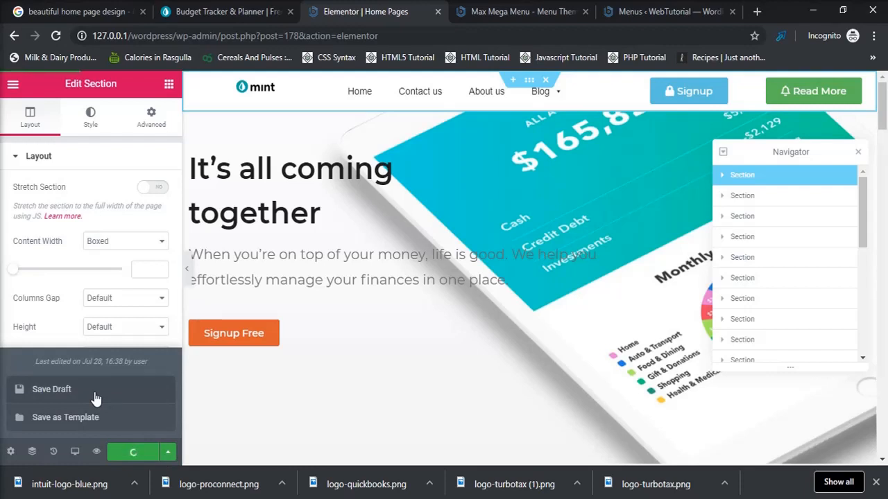